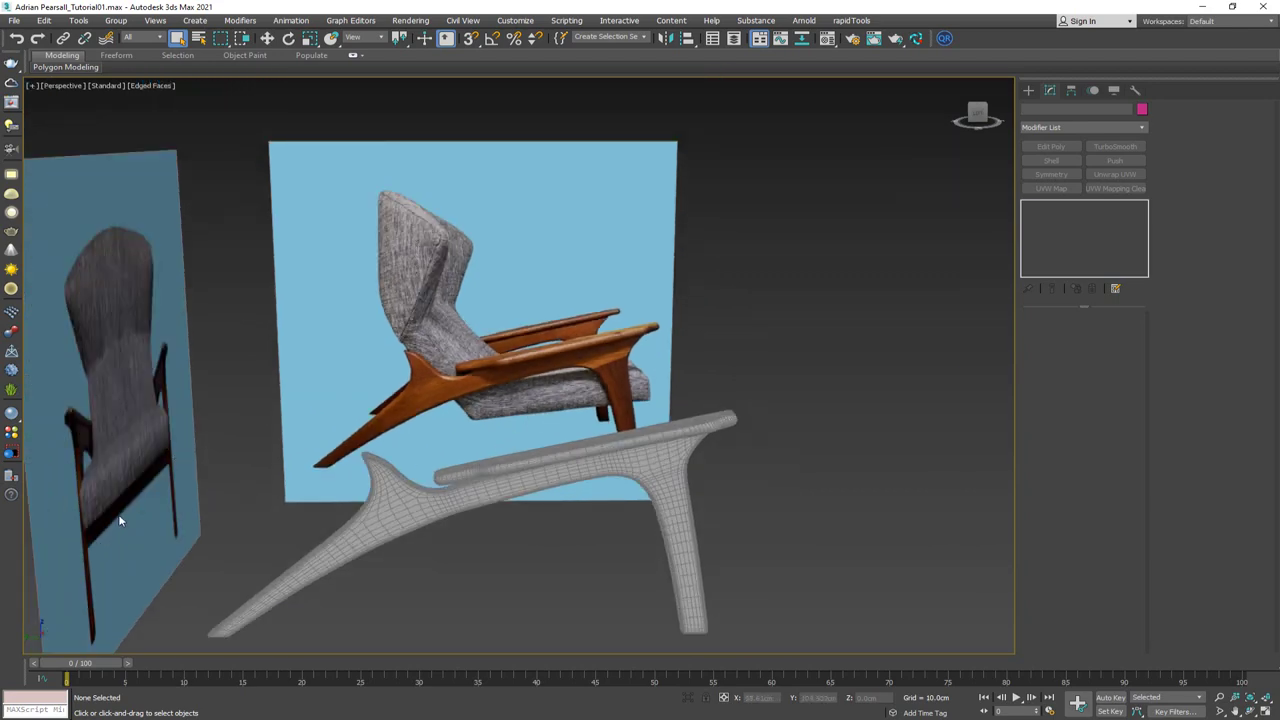
Examine the side reference image of the chair behind the wooden frame model in the perspective and left views
middle_click_drag(119, 520, 310, 497, "alt")
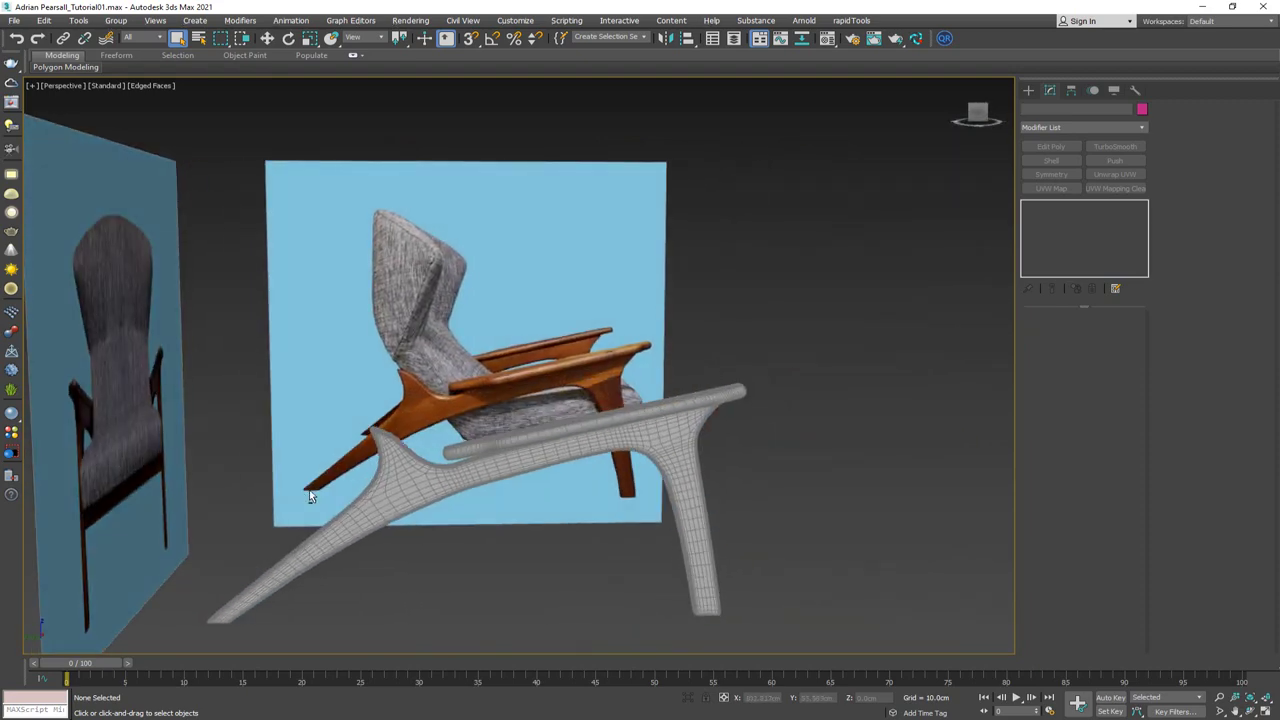
key("alt+w")
middle_click_drag(213, 493, 221, 482)
key("alt+w")
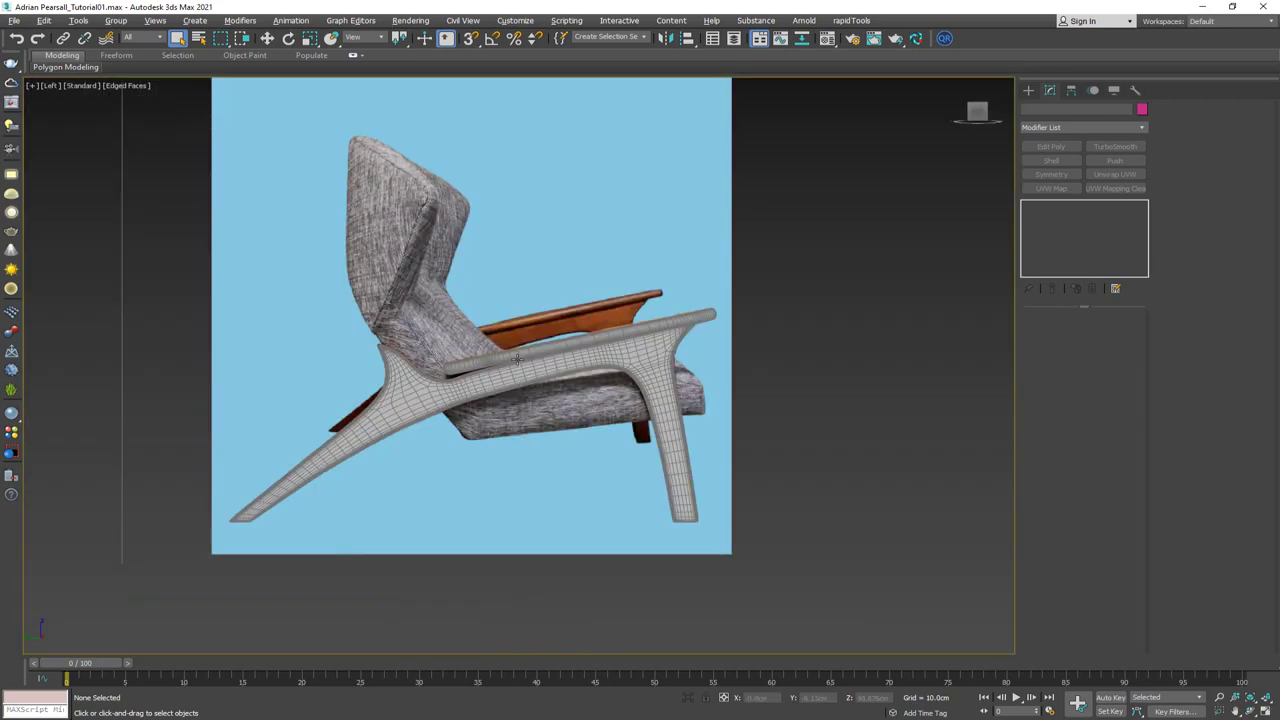
scroll(467, 398, "up", 5)
middle_click_drag(467, 380, 383, 388)
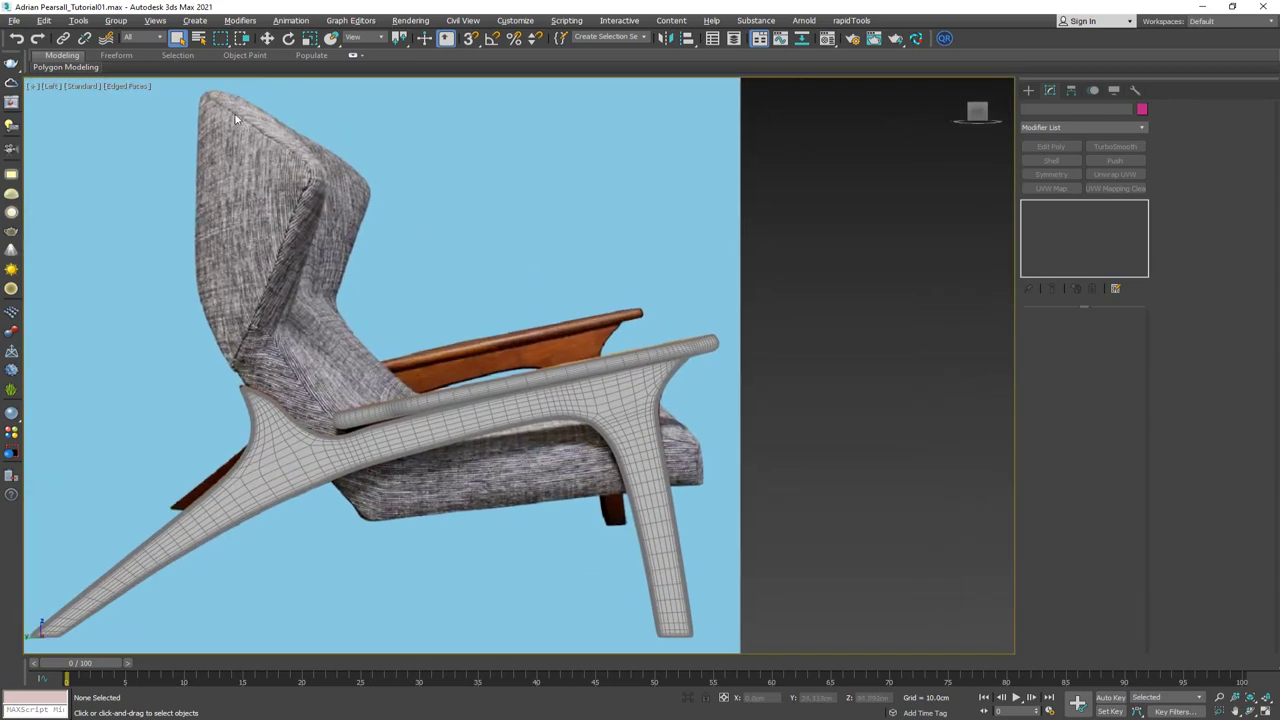
middle_click_drag(430, 462, 500, 446)
scroll(485, 455, "down", 3)
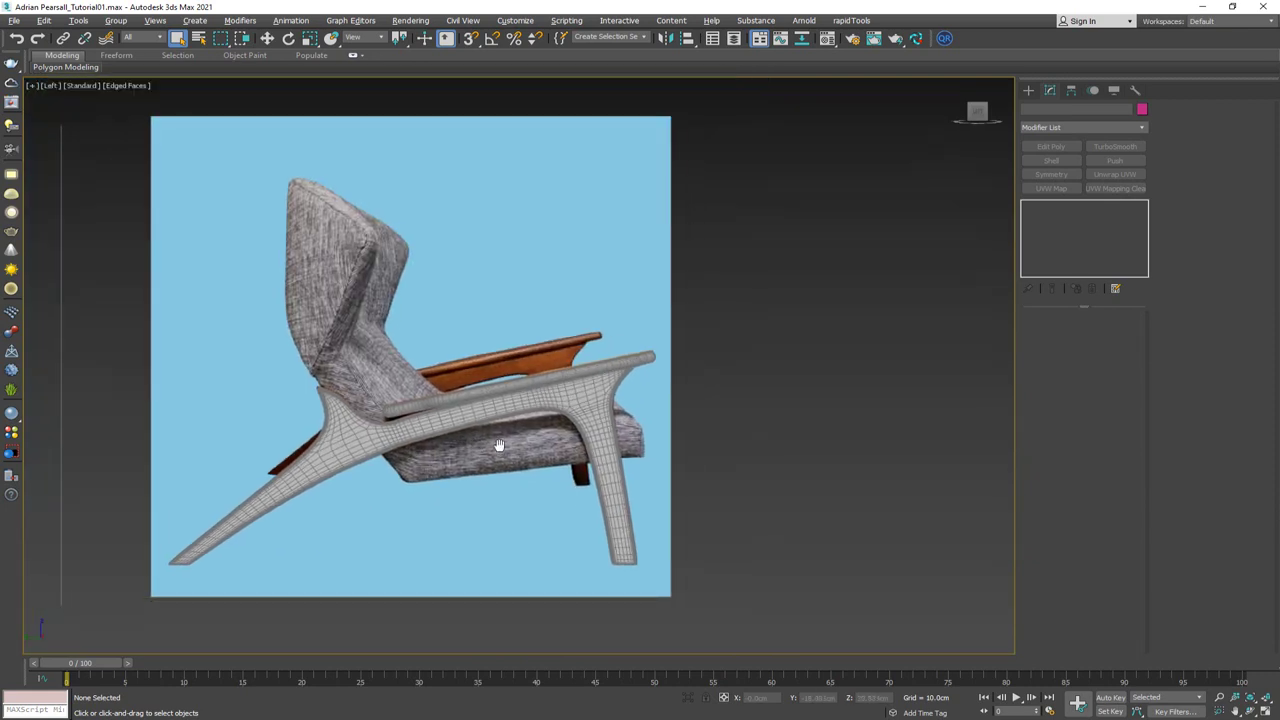
Draw an open four-point line in the left view, tracing the cushion from the seat's front bottom corner along the underside and up the backrest
right_click(556, 432, "ctrl")
left_click(577, 387)
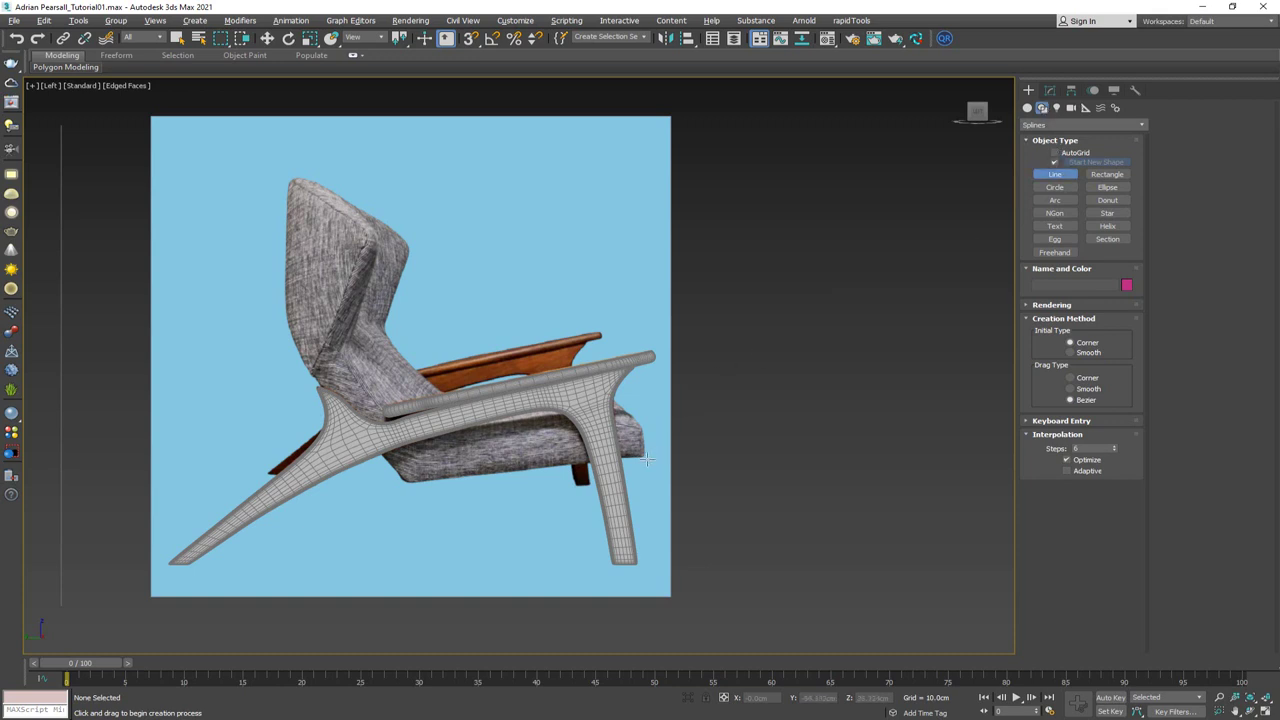
left_click(645, 456)
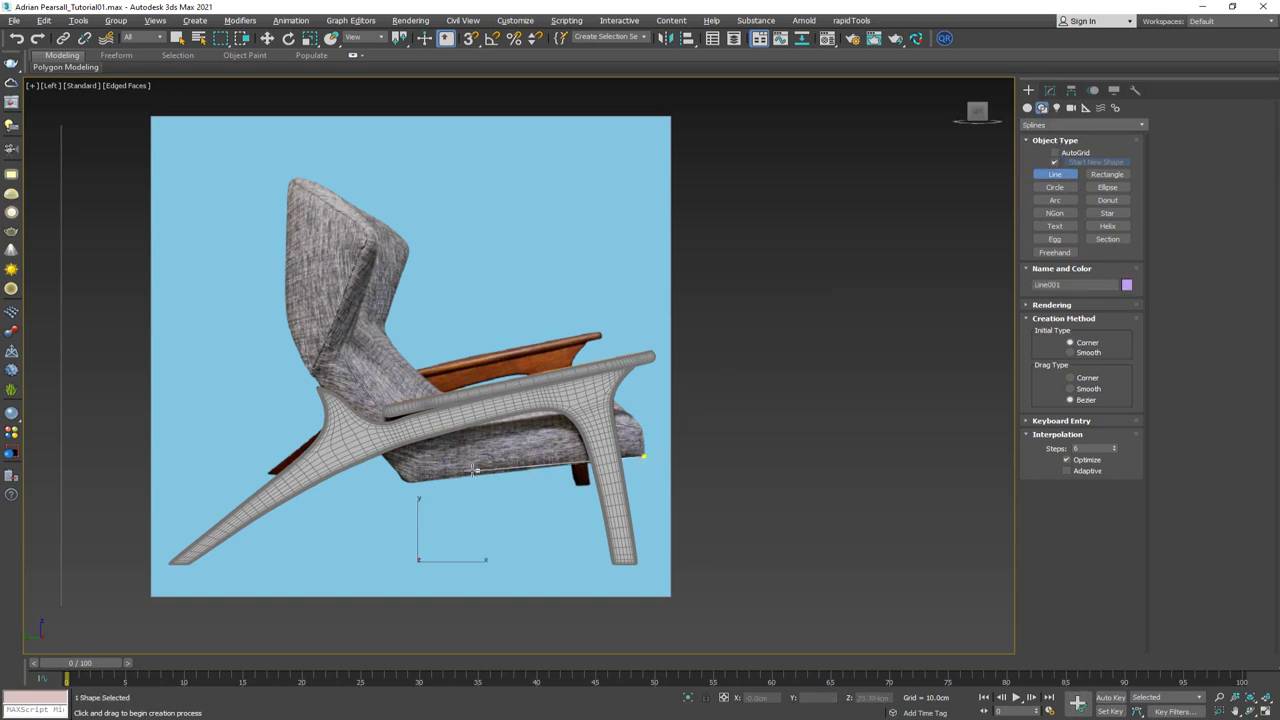
left_click(403, 482)
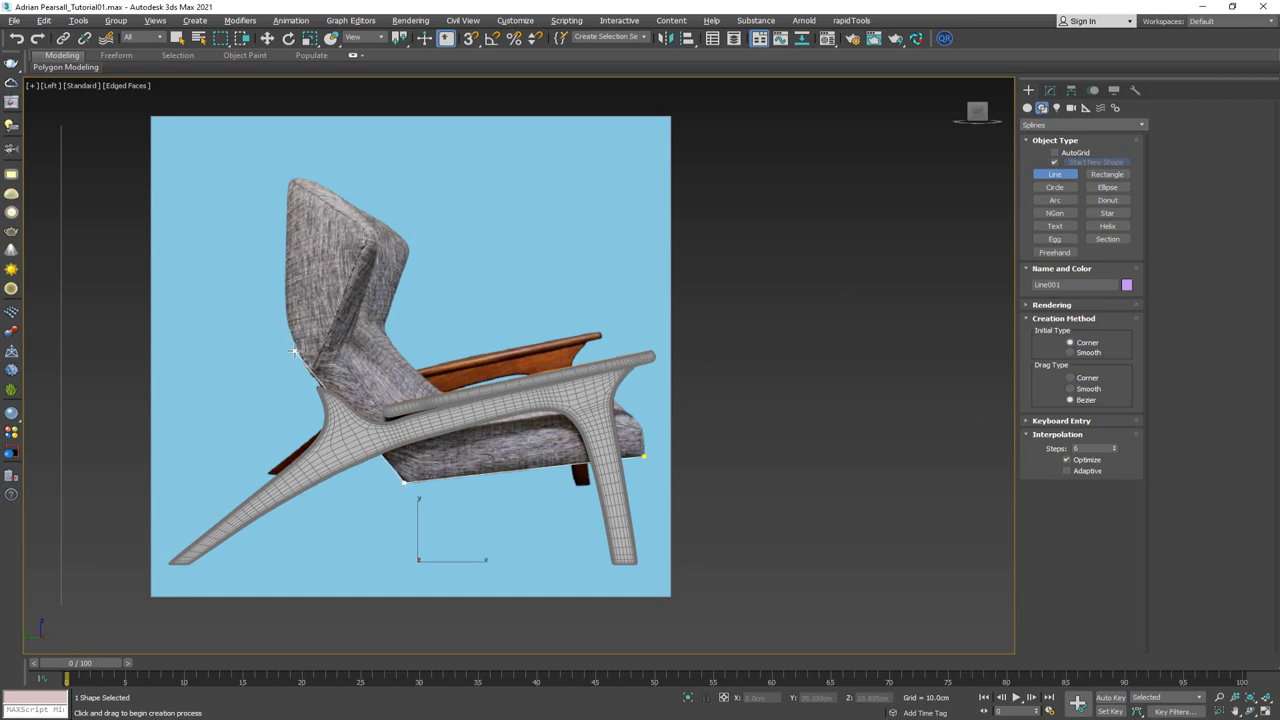
left_click(289, 335)
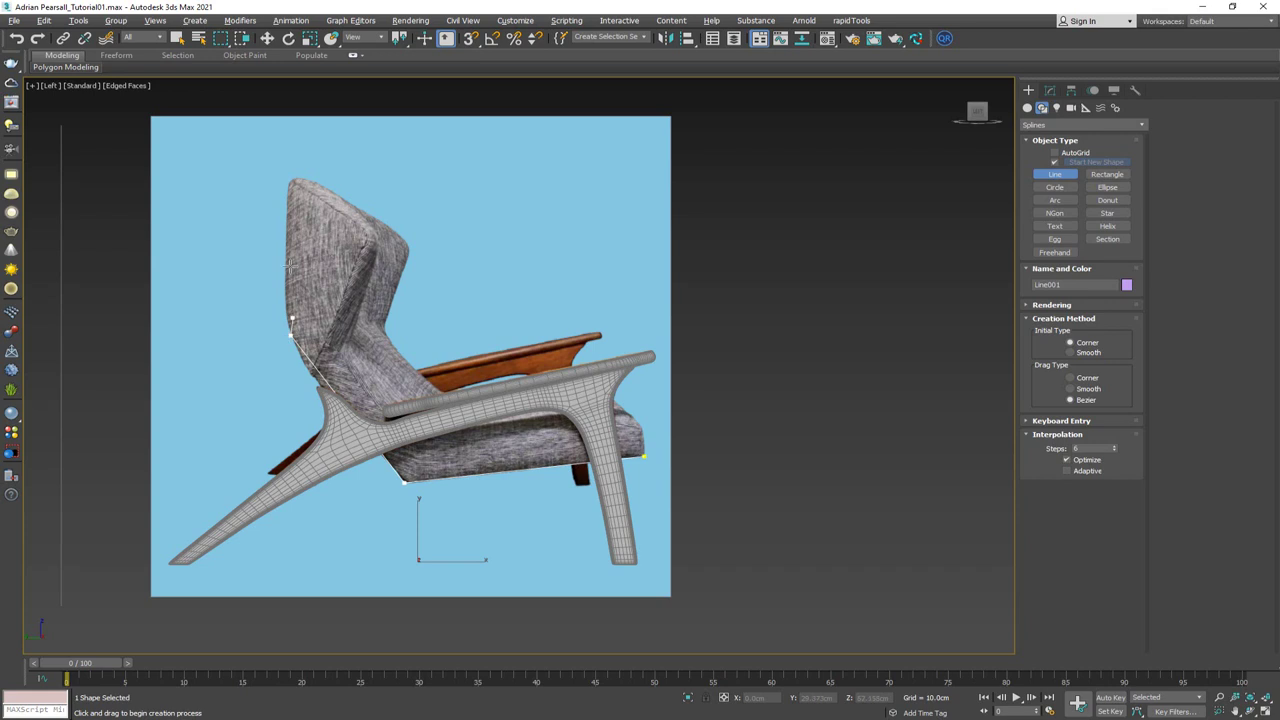
left_click(289, 180)
Move the profile line along X in the front view to the frame side of the seat, at about X -32.4 cm
middle_click_drag(360, 323, 376, 301)
key("alt+w")
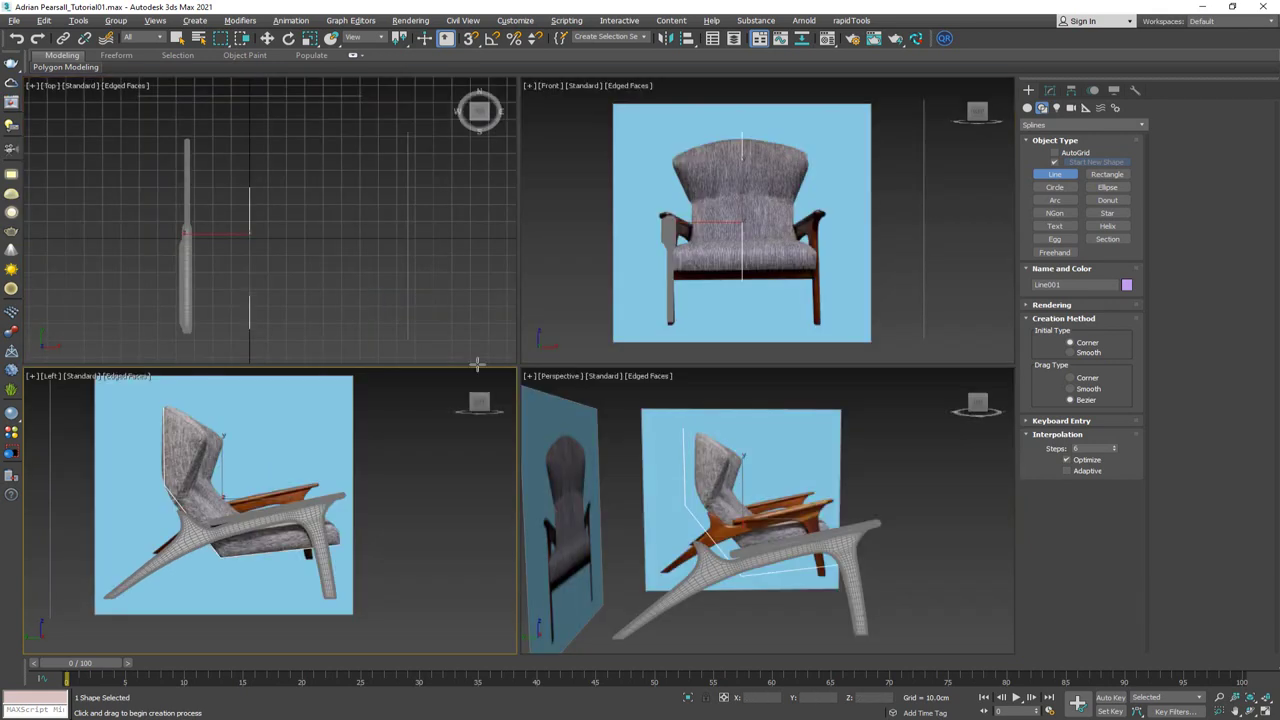
middle_click(711, 503)
key("alt+w")
middle_click_drag(711, 503, 385, 430, "alt")
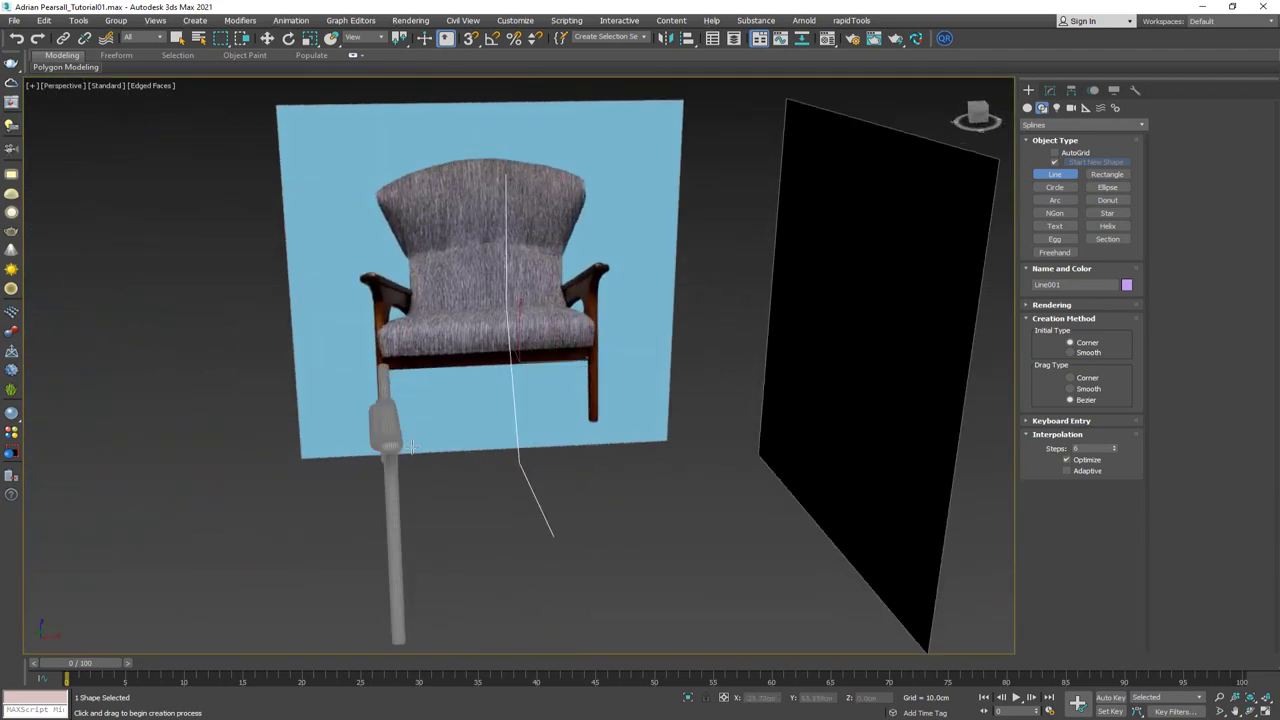
key("alt+w")
middle_click(740, 267)
key("alt+w")
key("w")
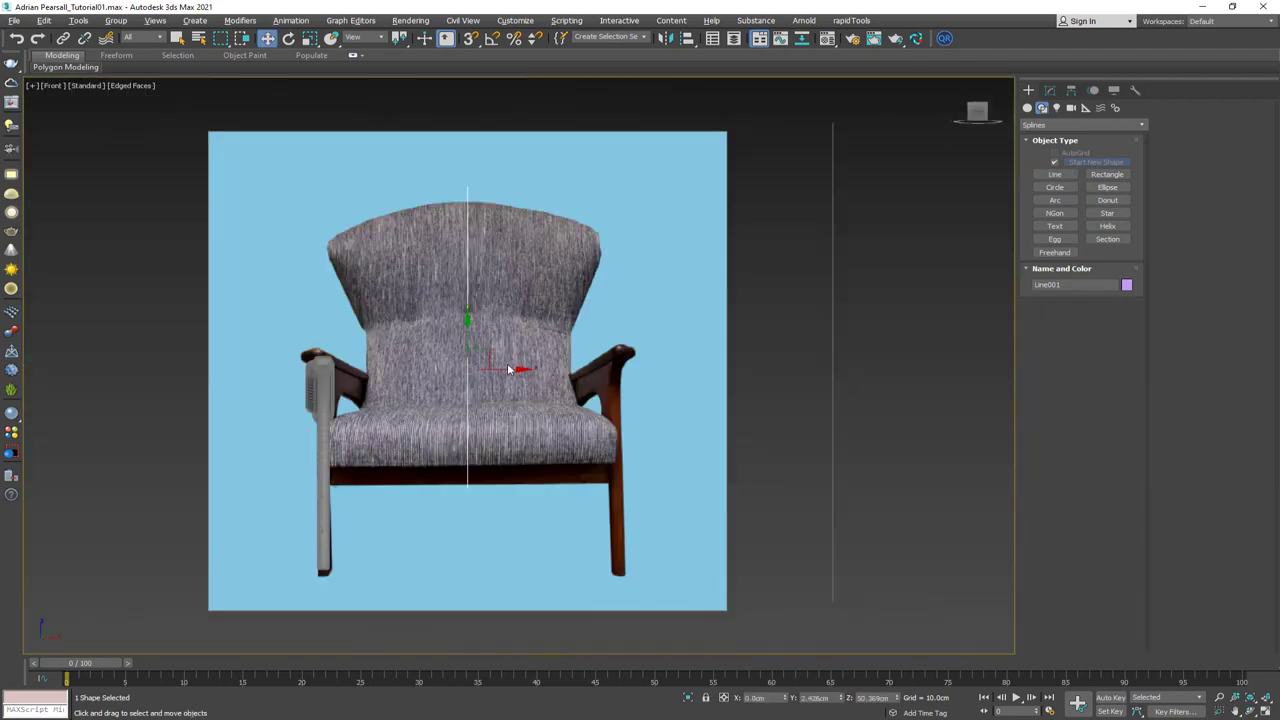
left_click_drag(508, 369, 370, 366)
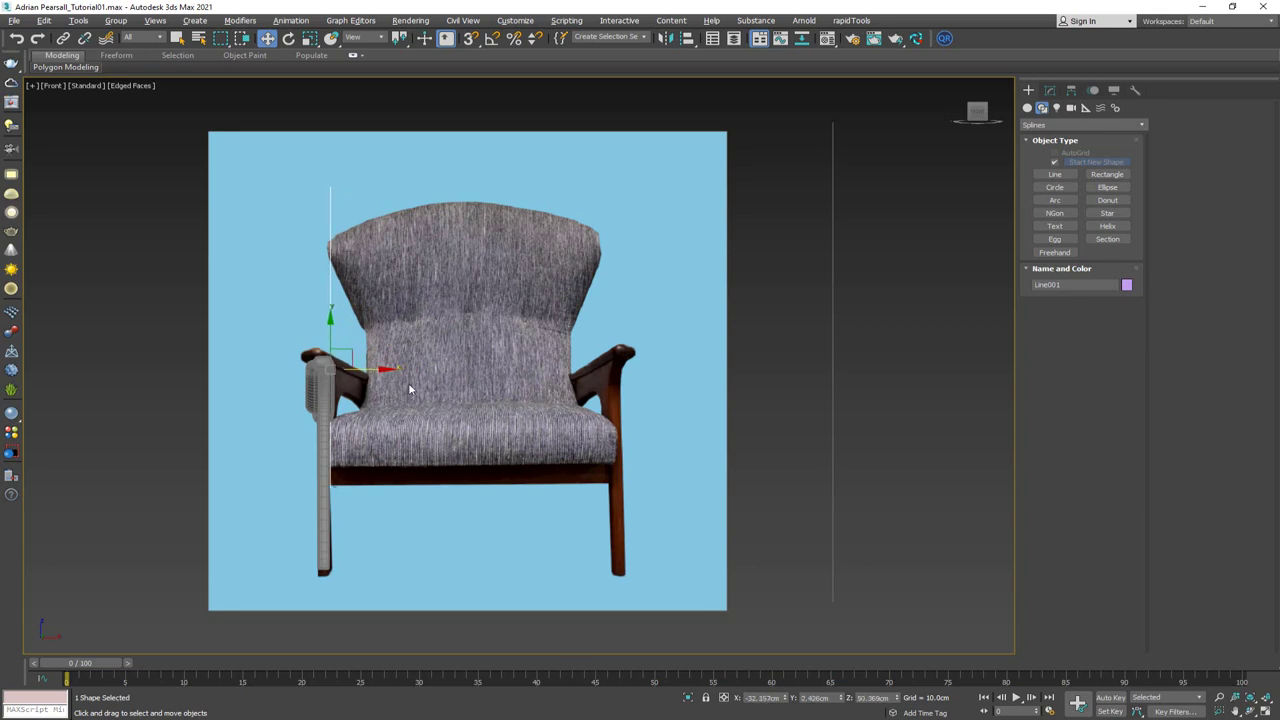
middle_click_drag(419, 318, 439, 334)
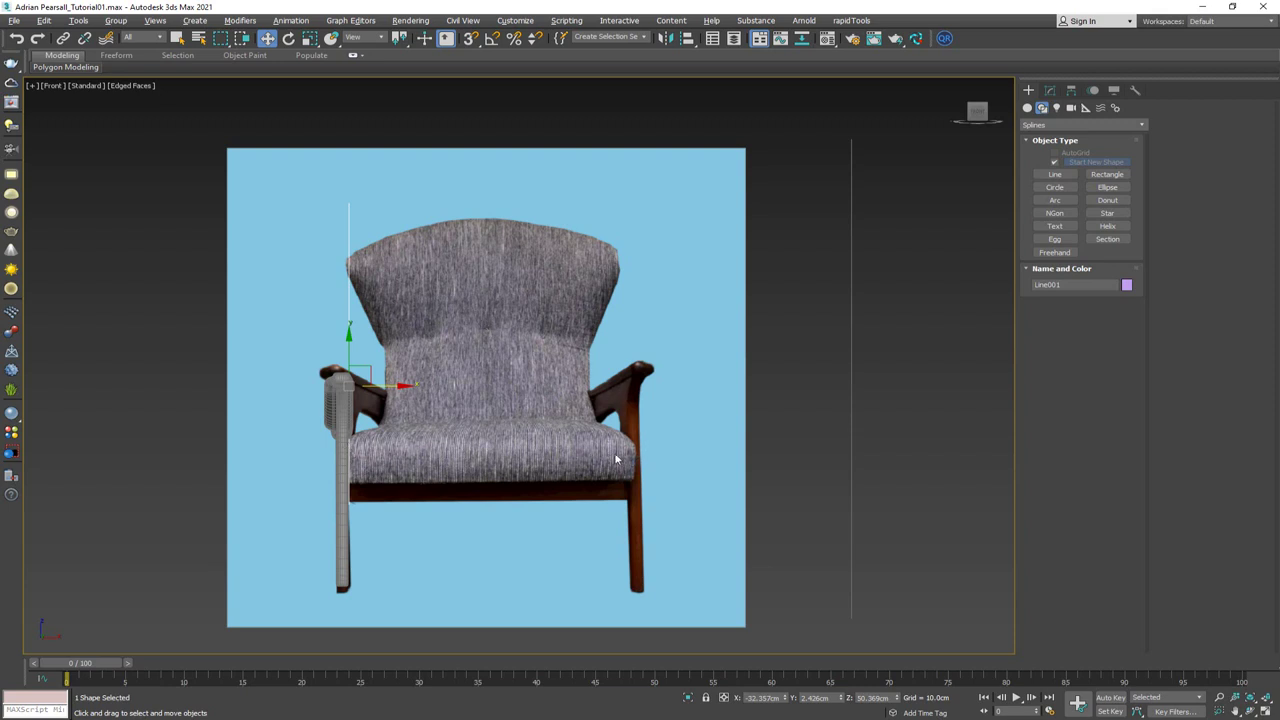
Apply an Extrude modifier to the profile line with an amount of about -60.5 cm and make the object see-through
left_click(1048, 91)
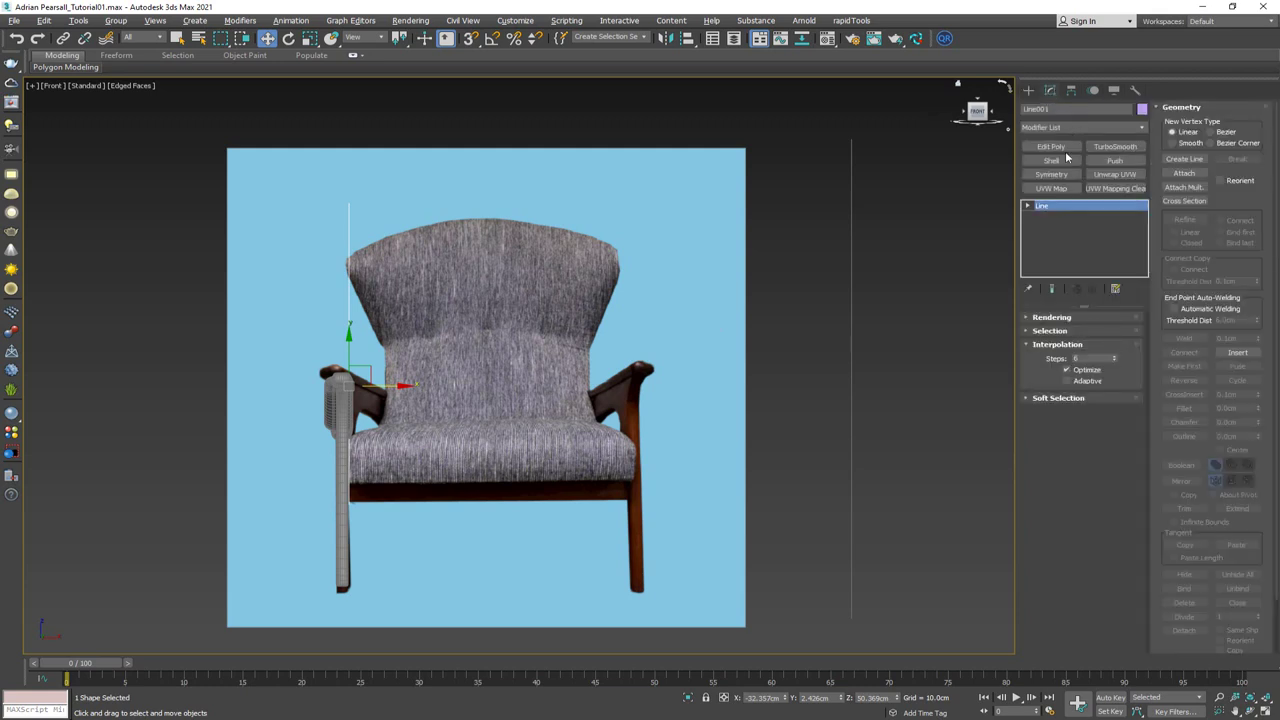
left_click(1065, 128)
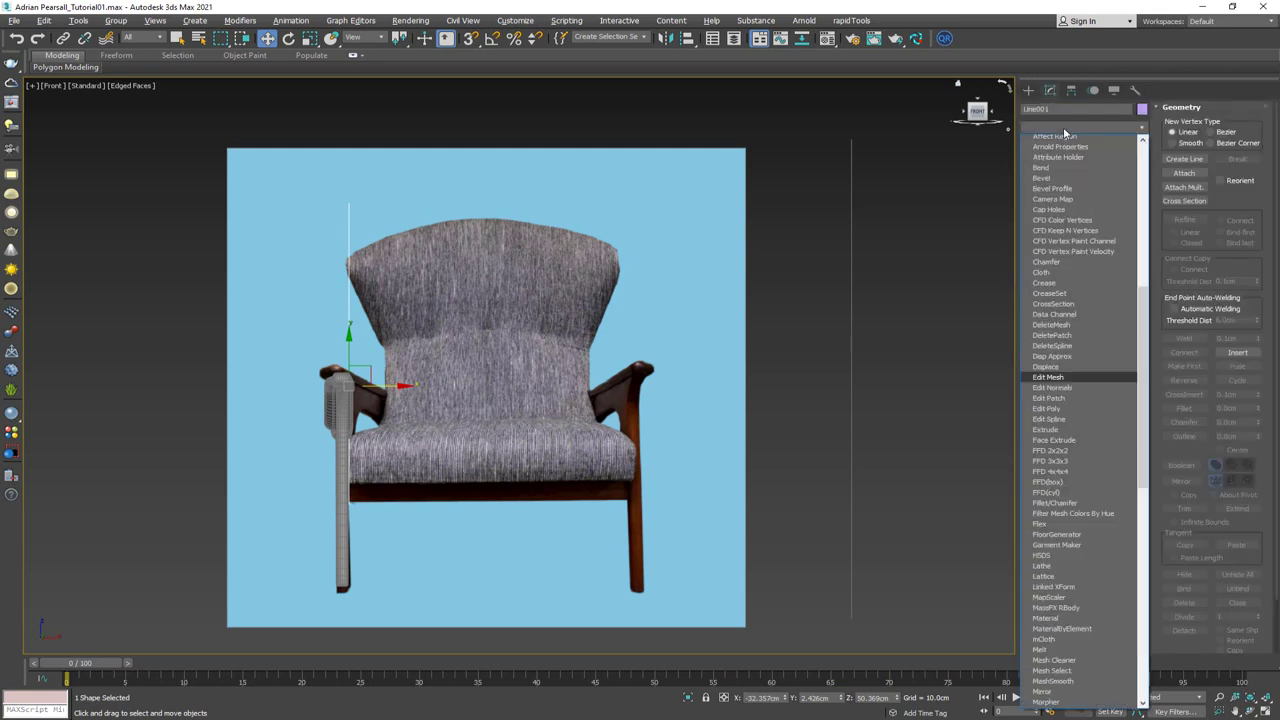
scroll(1065, 150, "down", 8)
left_click(1064, 190)
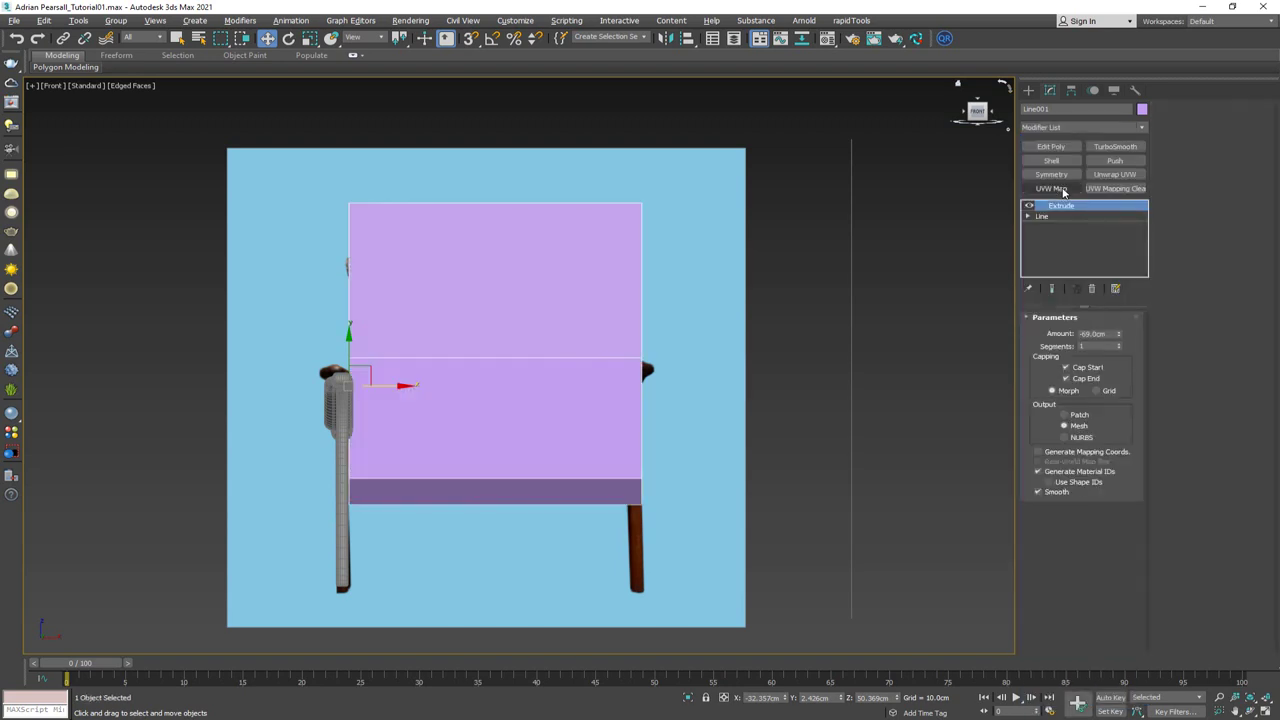
left_click_drag(1120, 336, 1118, 330)
key("alt+x")
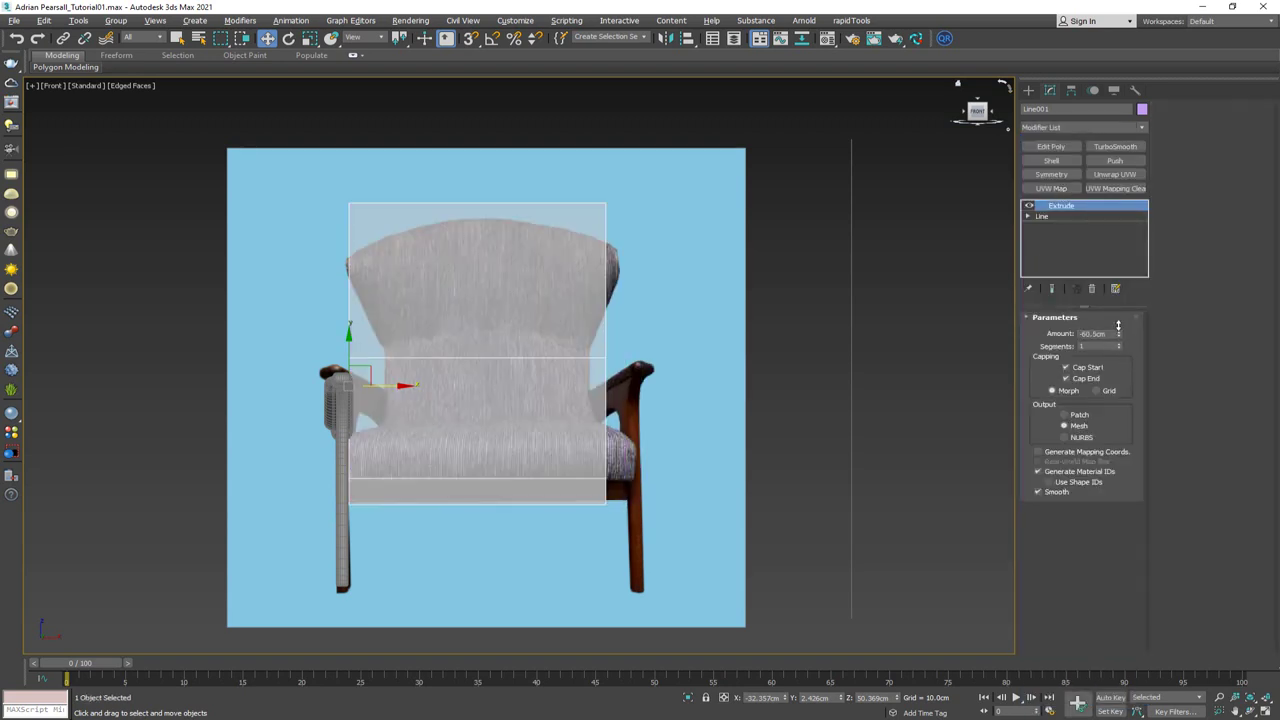
Set the Extrude amount to -67 cm so the surface spans the seat width in the front reference
scroll(600, 404, "up", 5)
scroll(583, 325, "down", 5)
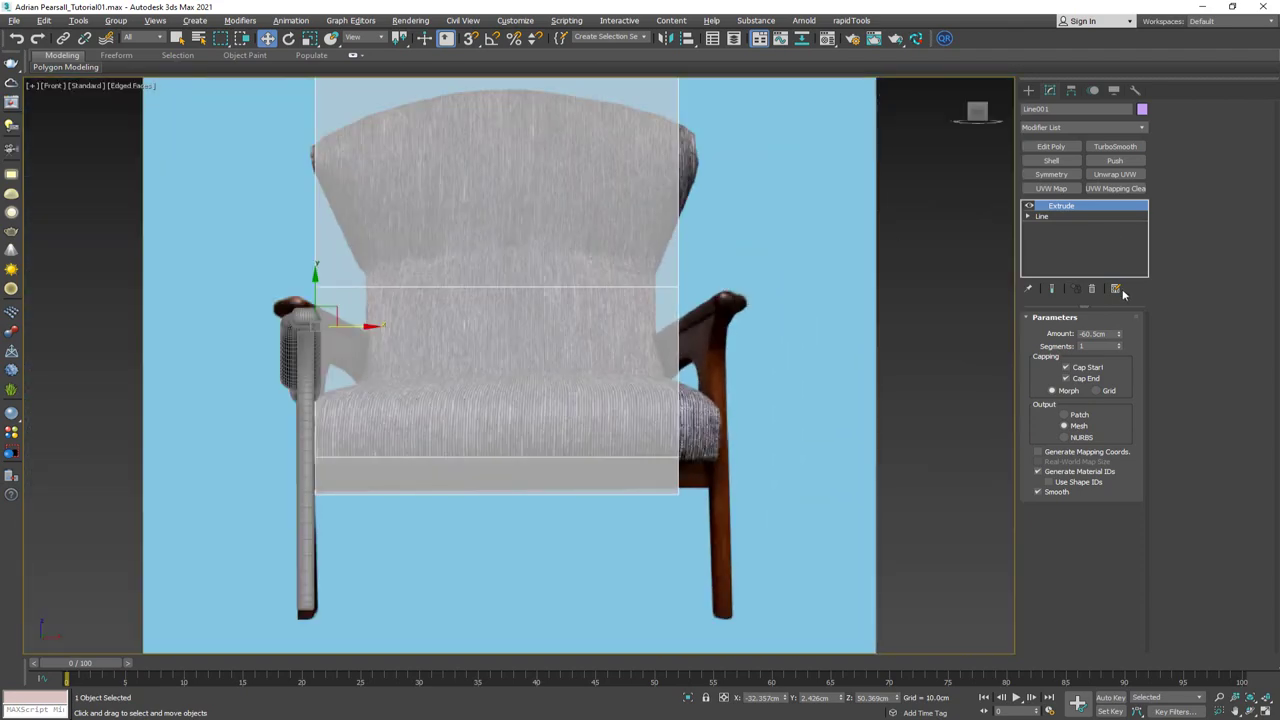
left_click_drag(1119, 333, 1052, 325)
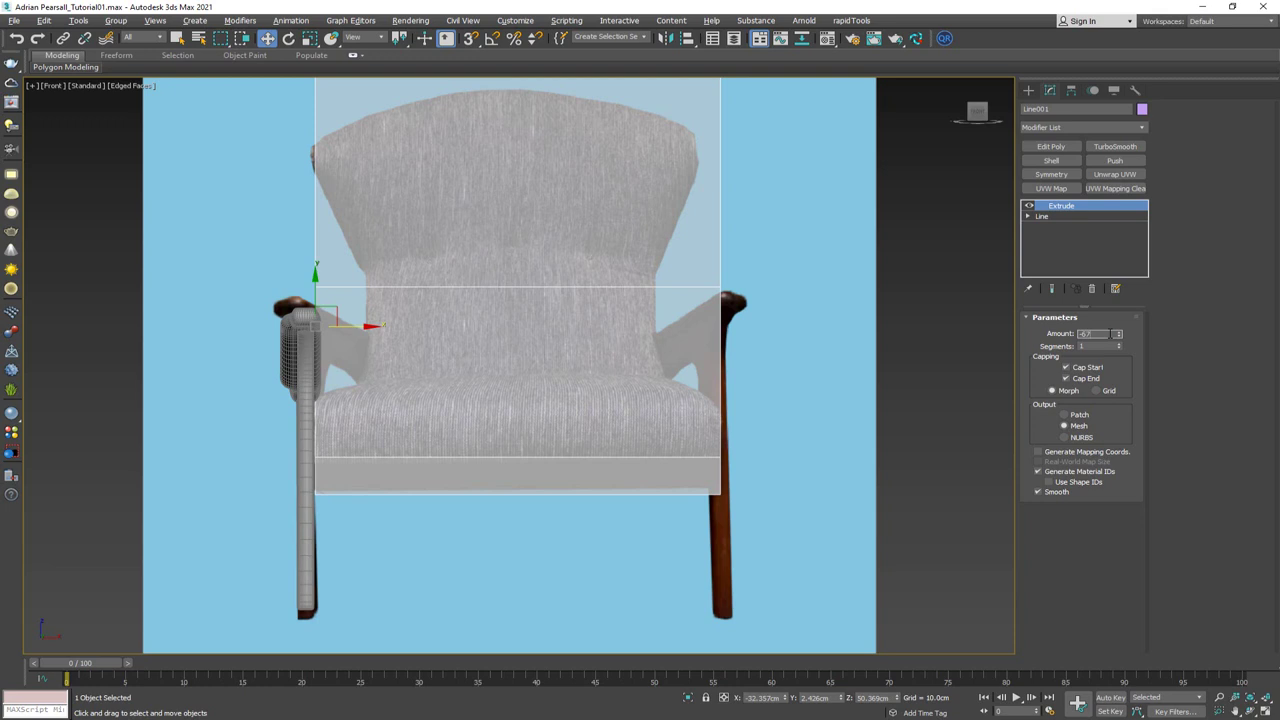
type("-67")
key("Return")
Check the extruded cushion surface against the reference images and frame in the front, perspective and left views
middle_click_drag(737, 320, 738, 291)
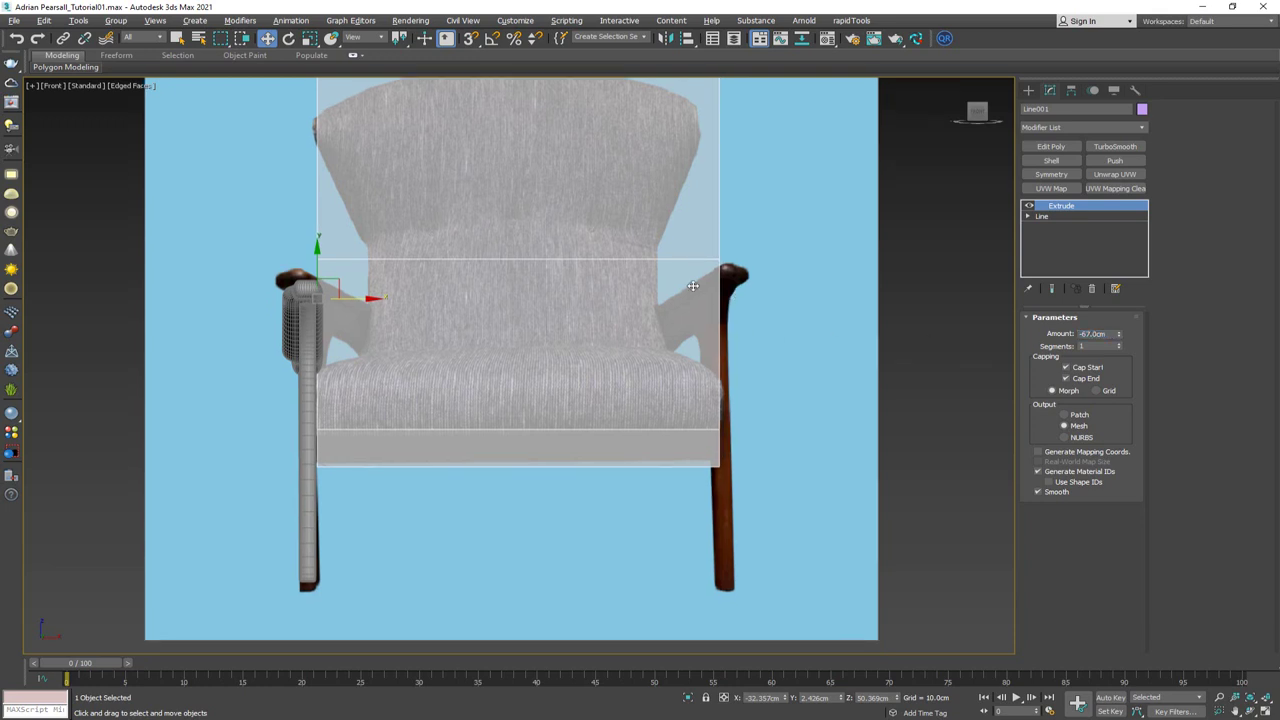
middle_click_drag(664, 243, 659, 297)
scroll(660, 302, "down", 2)
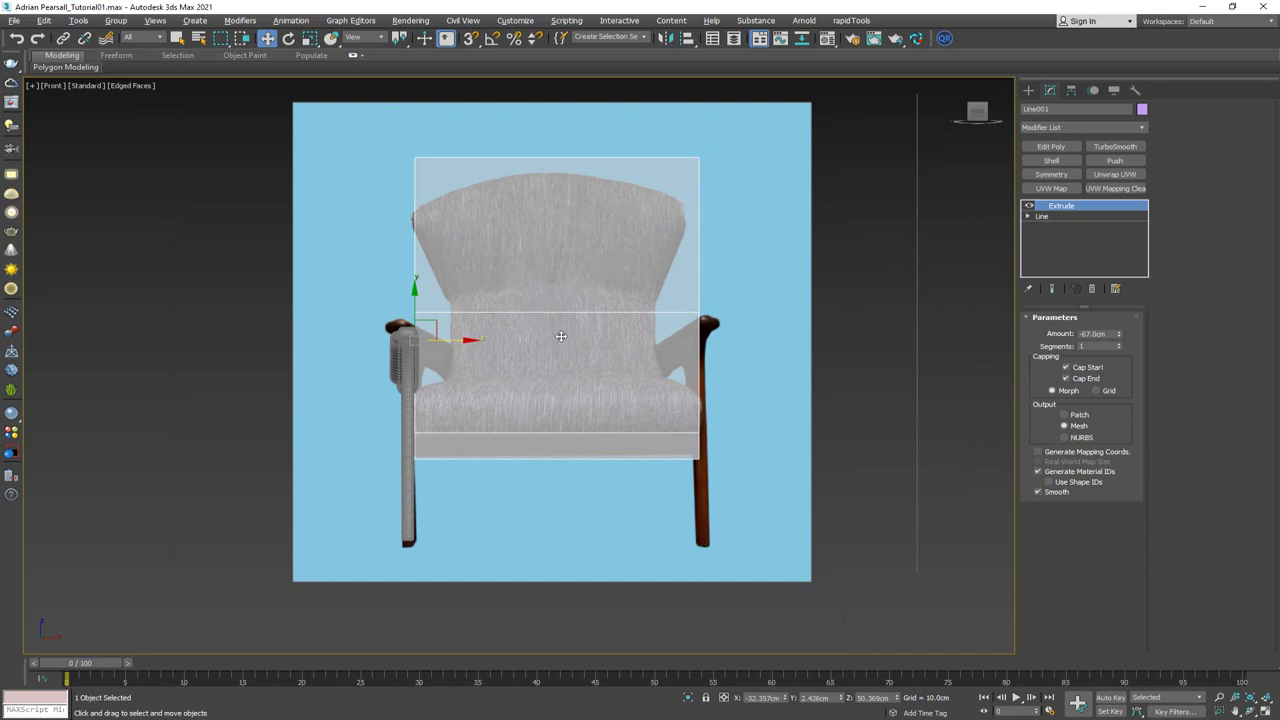
key("alt+w")
key("alt+w")
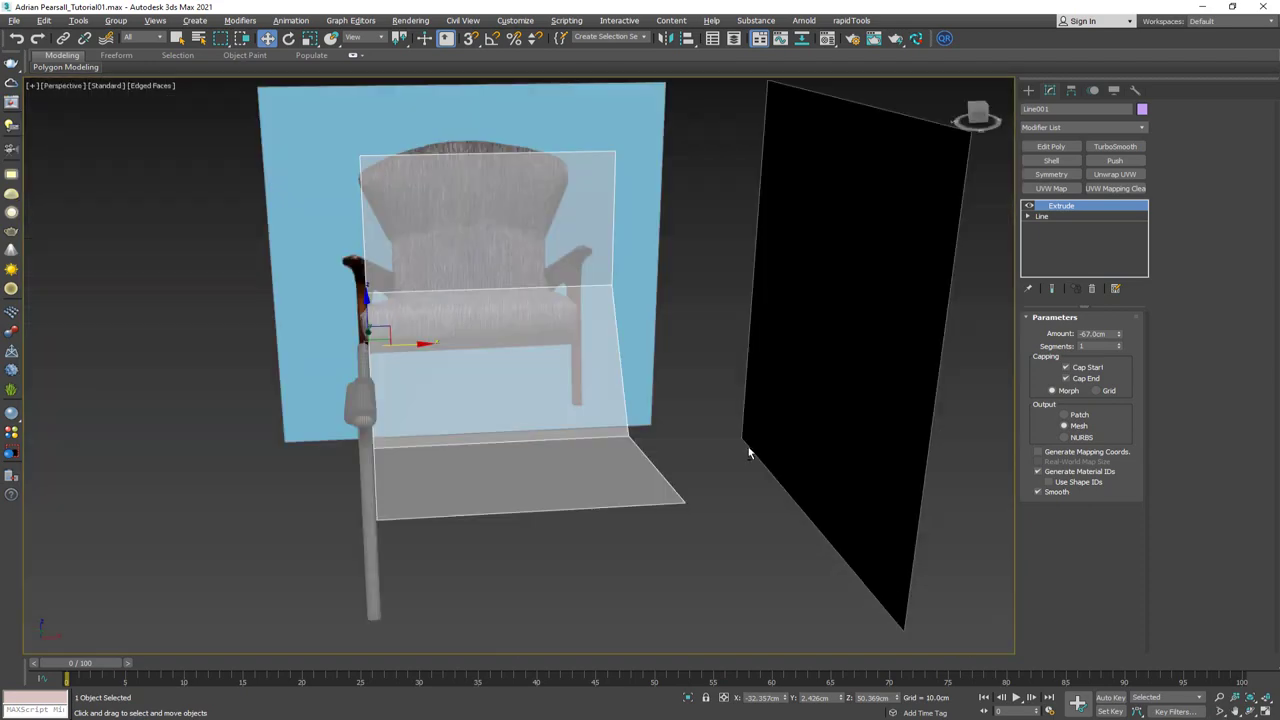
middle_click_drag(749, 449, 669, 360, "alt")
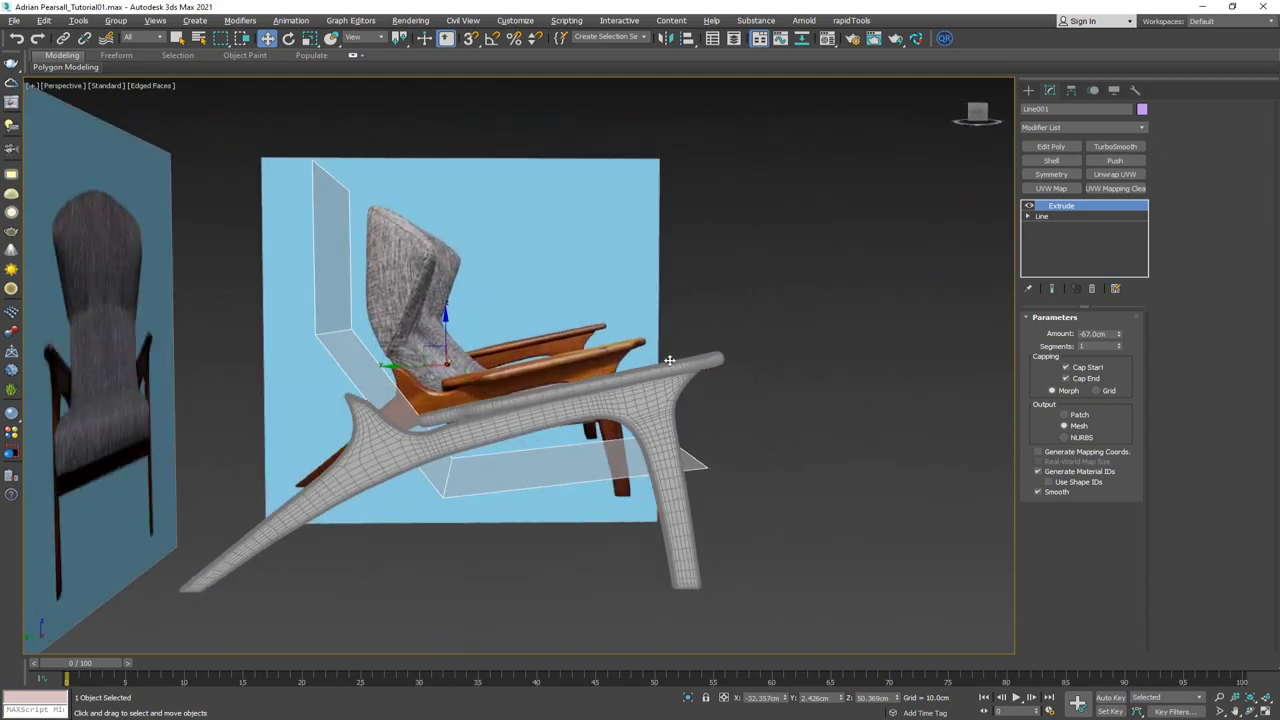
middle_click_drag(547, 407, 577, 420)
key("alt+w")
right_click(357, 434)
key("alt+w")
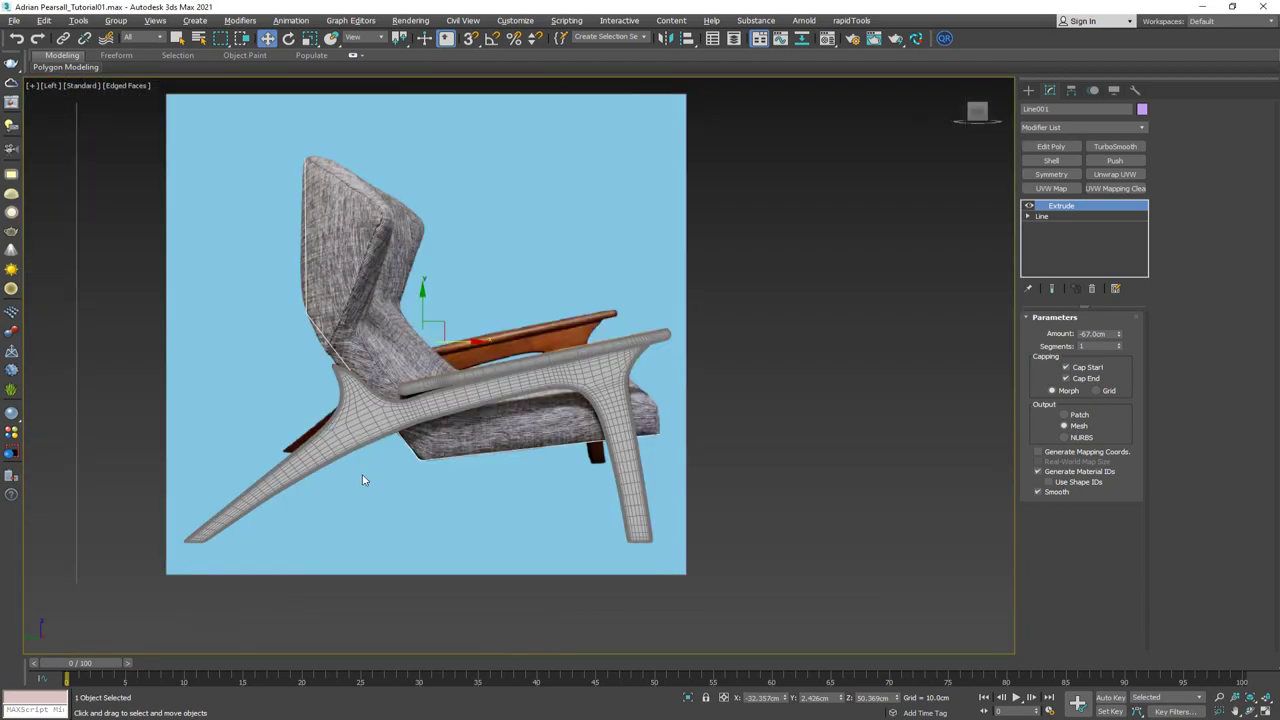
scroll(547, 390, "up", 5)
middle_click_drag(547, 390, 409, 360)
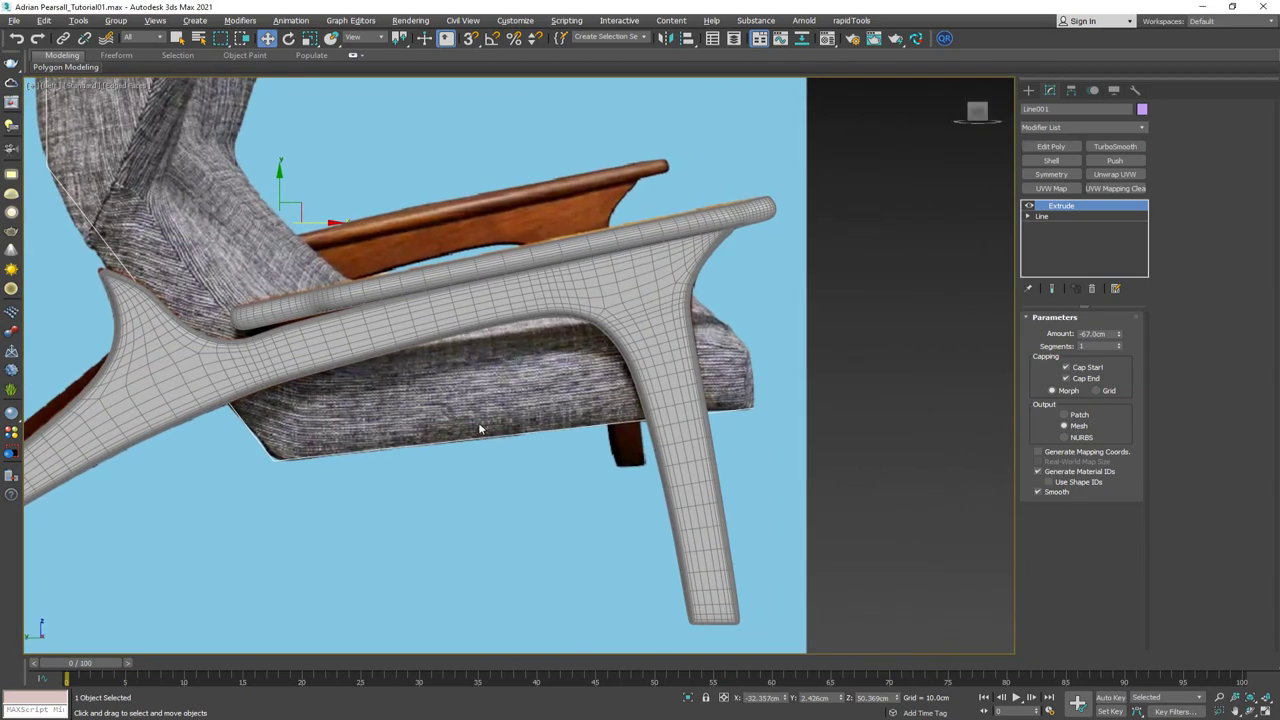
scroll(583, 417, "up", 4)
middle_click_drag(580, 414, 548, 378)
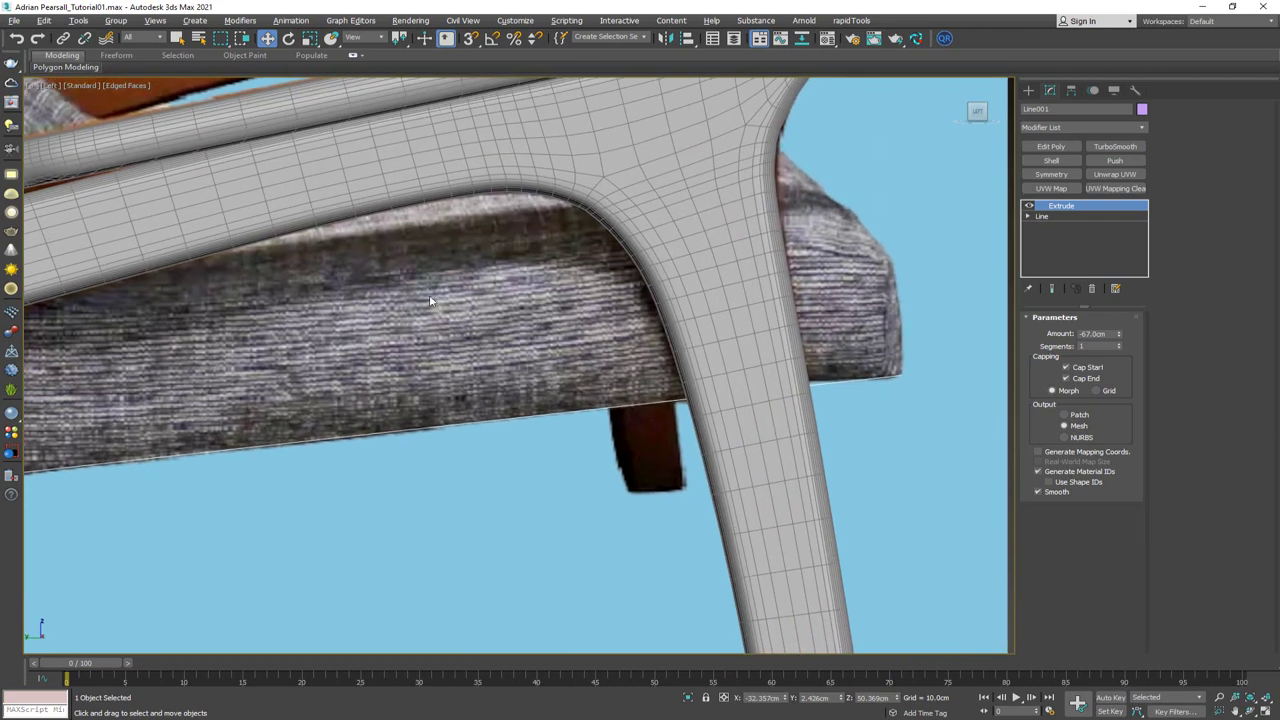
Add a Shell modifier to the extruded cushion surface with an Inner Amount of 0 cm and an Outer Amount of 10 cm
left_click(1058, 162)
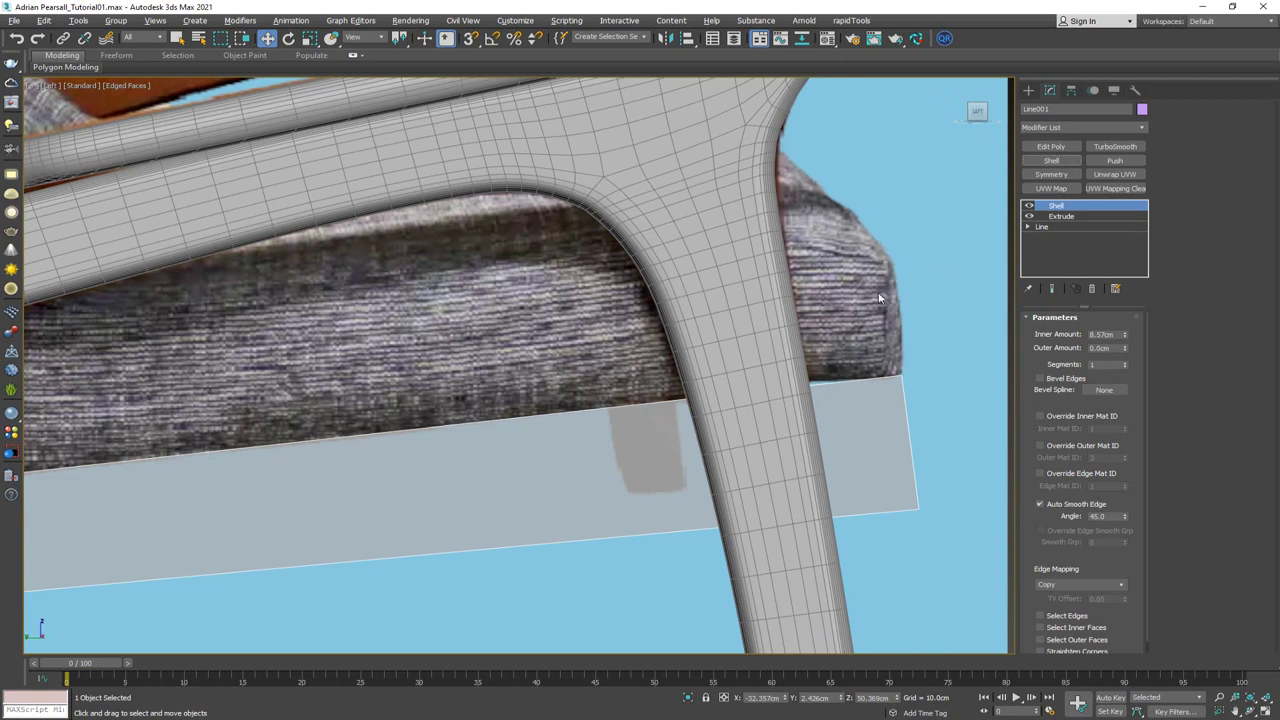
middle_click_drag(637, 280, 681, 281)
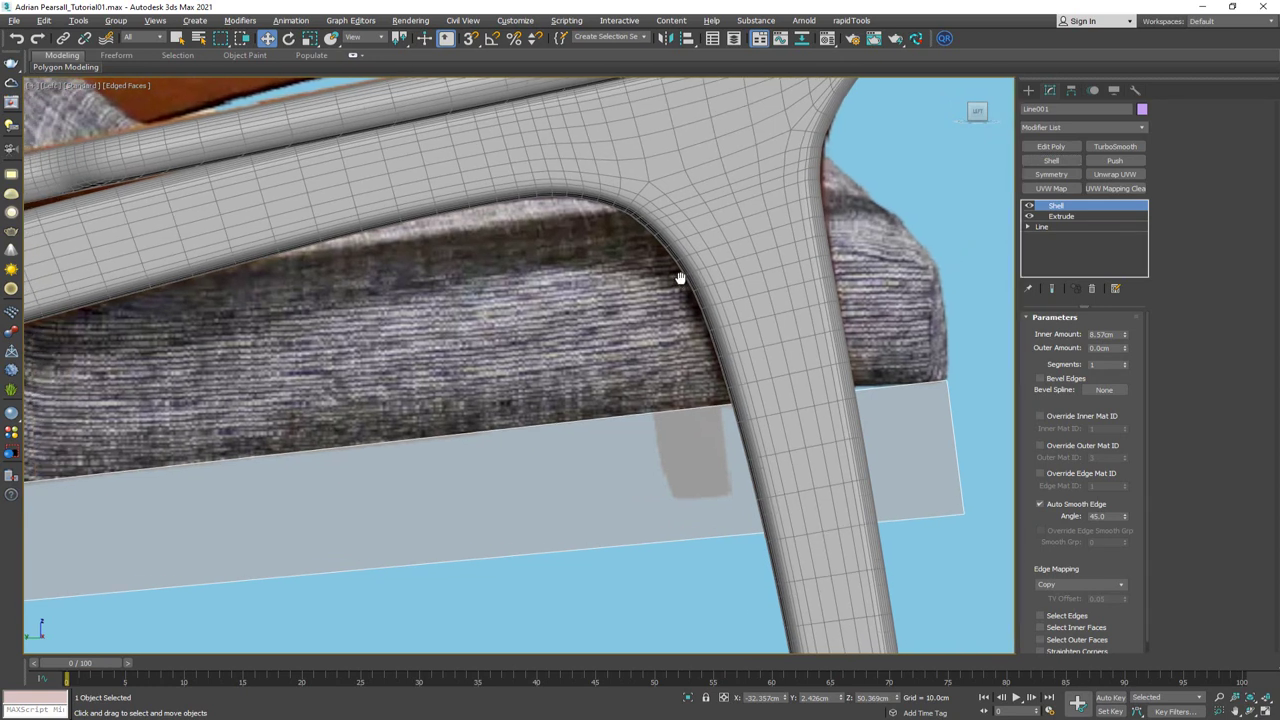
right_click(1126, 338)
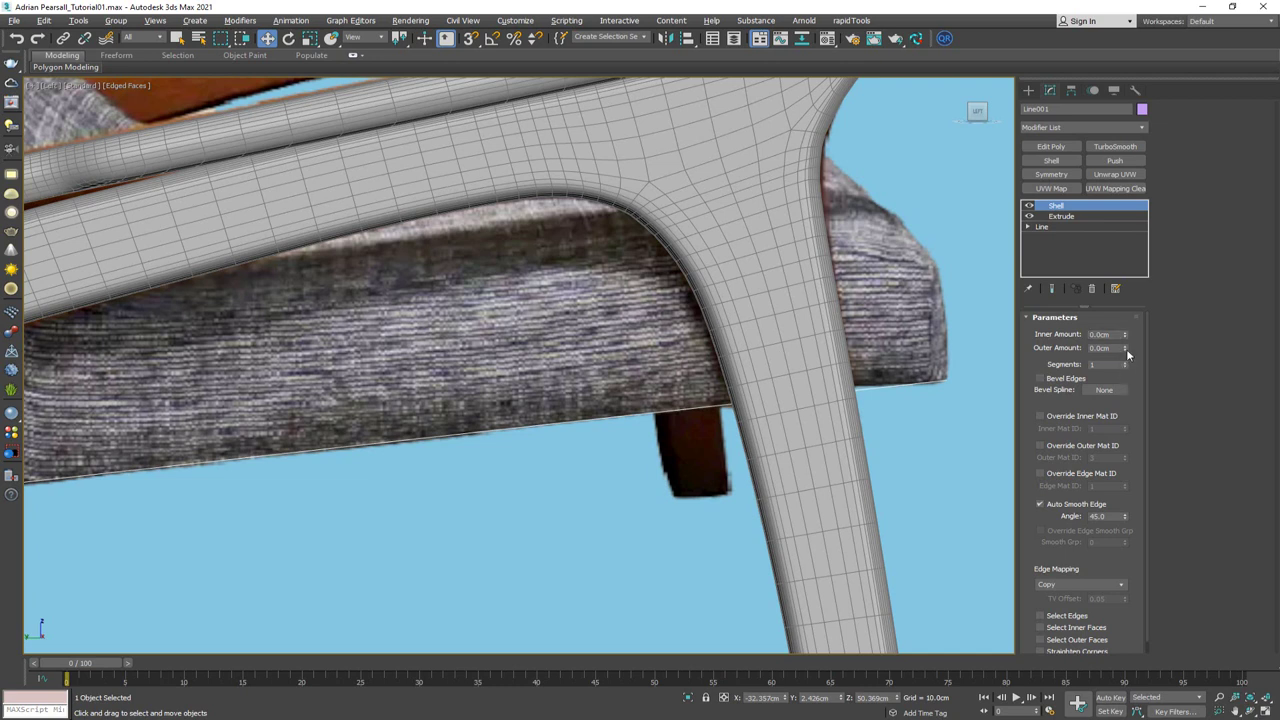
left_click_drag(1124, 347, 1037, 429)
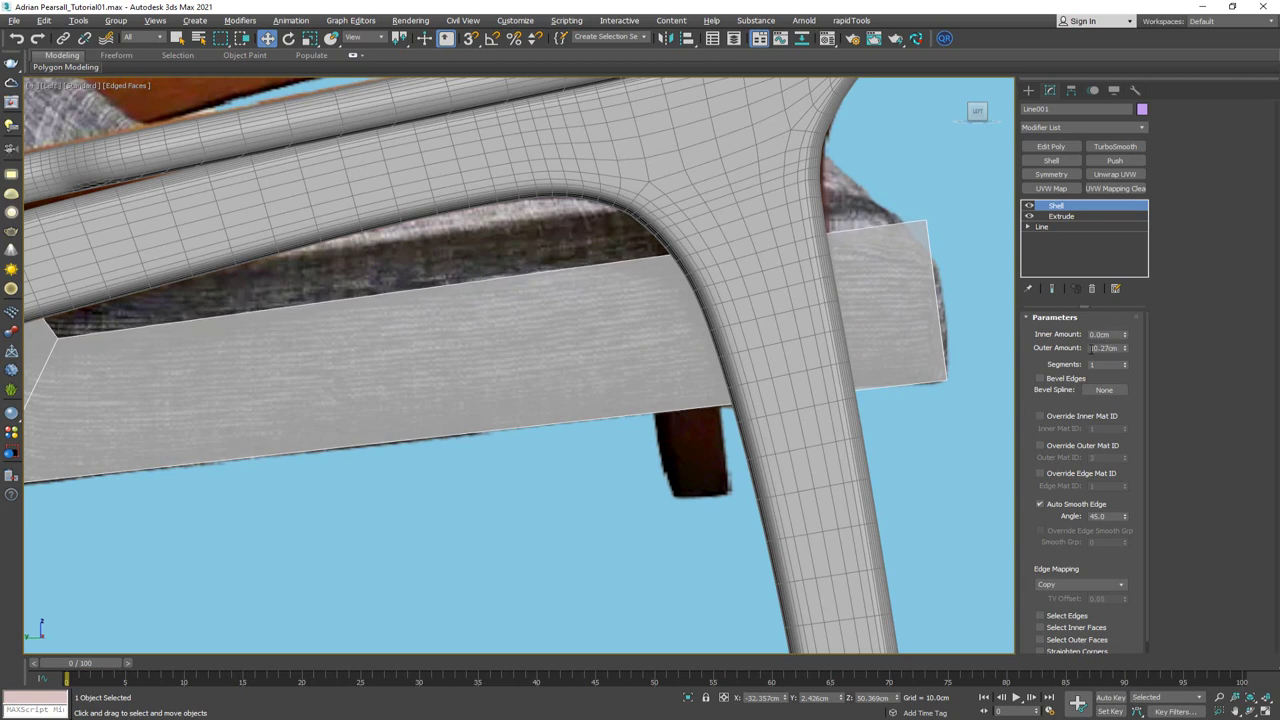
left_click_drag(1092, 349, 1205, 346)
key("Return")
Inspect the thickened cushion against the backrest and seat in the left view and around it in perspective
middle_click_drag(424, 322, 620, 463, "alt")
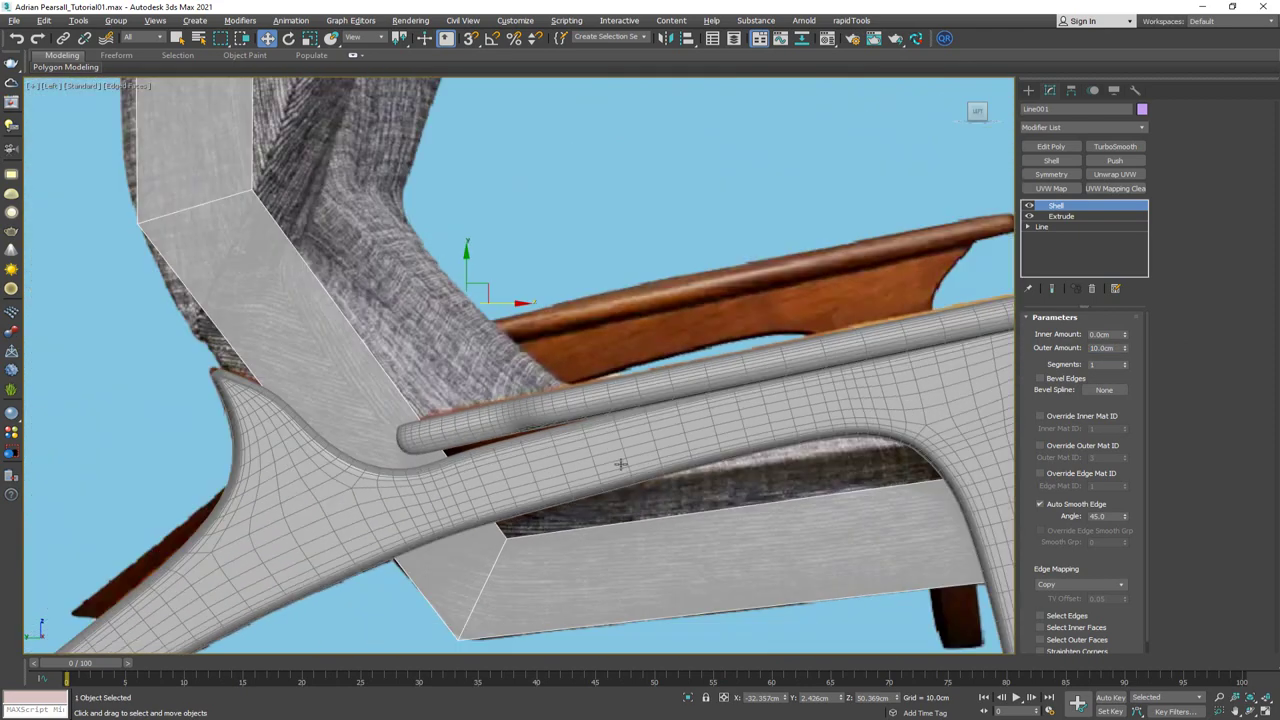
scroll(399, 285, "up", 2)
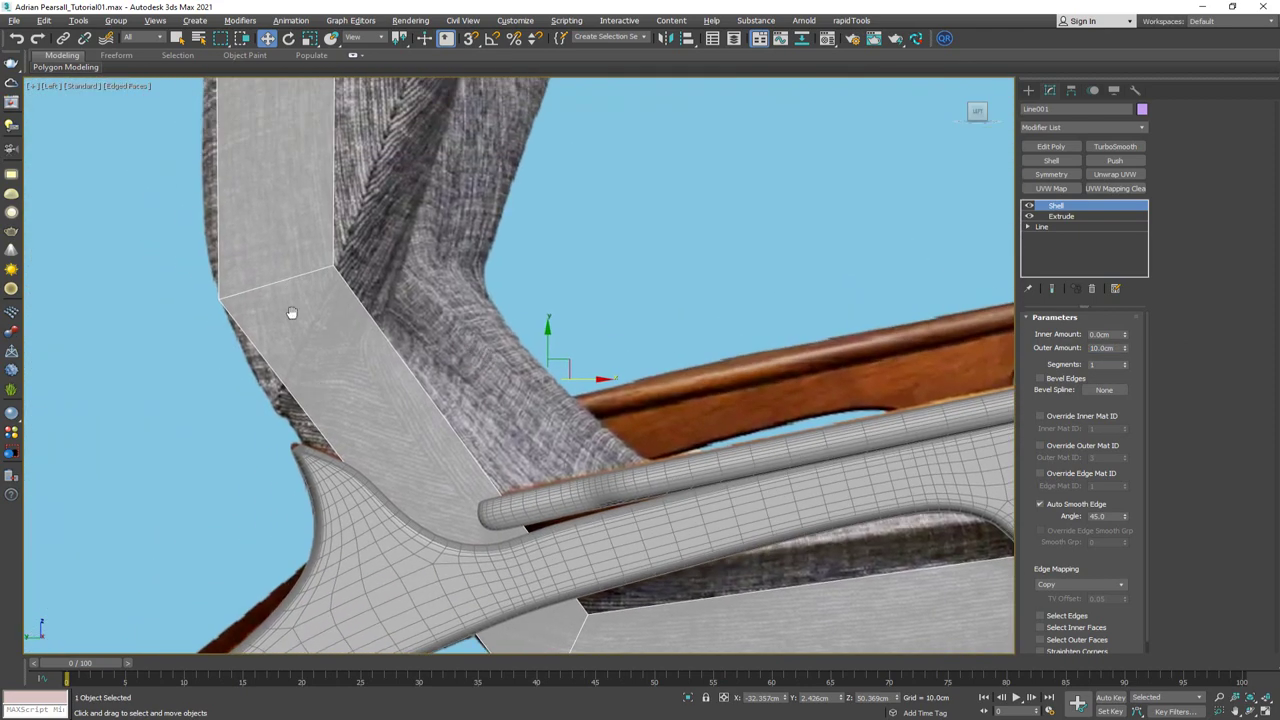
scroll(291, 314, "up", 3)
scroll(329, 374, "down", 2)
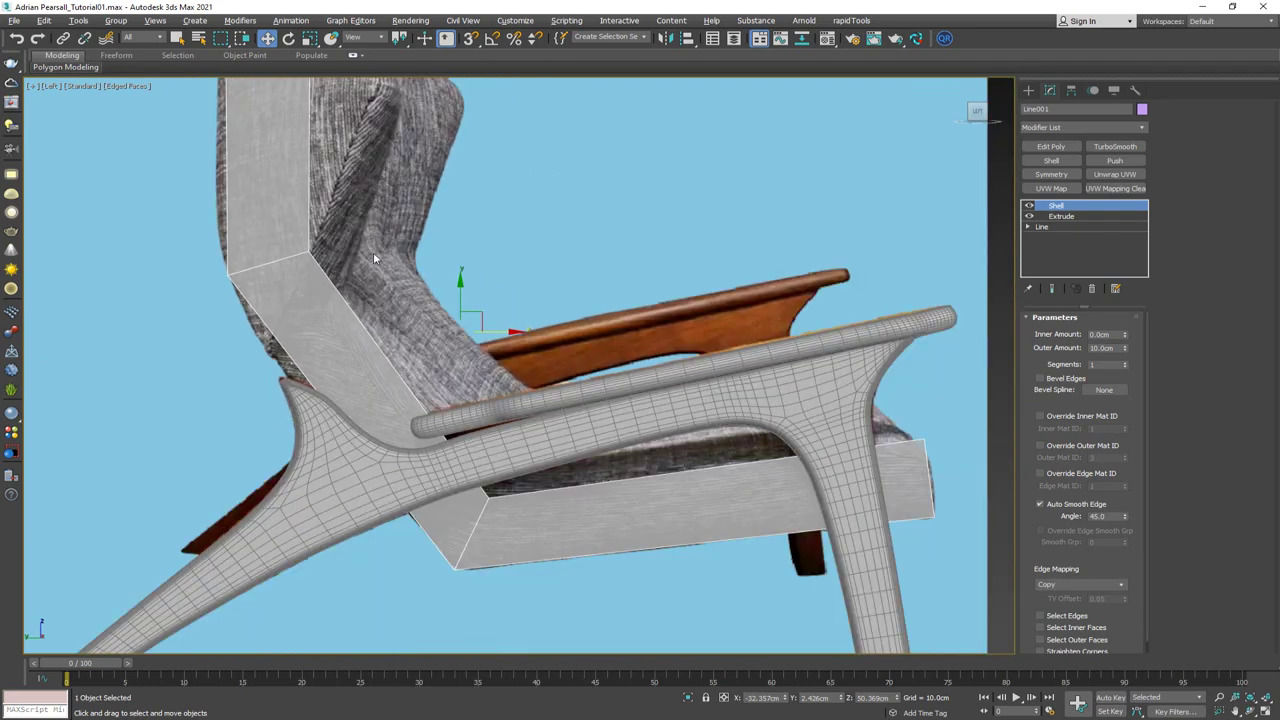
scroll(373, 257, "down", 2)
key("alt+w")
right_click(690, 478)
key("alt+w")
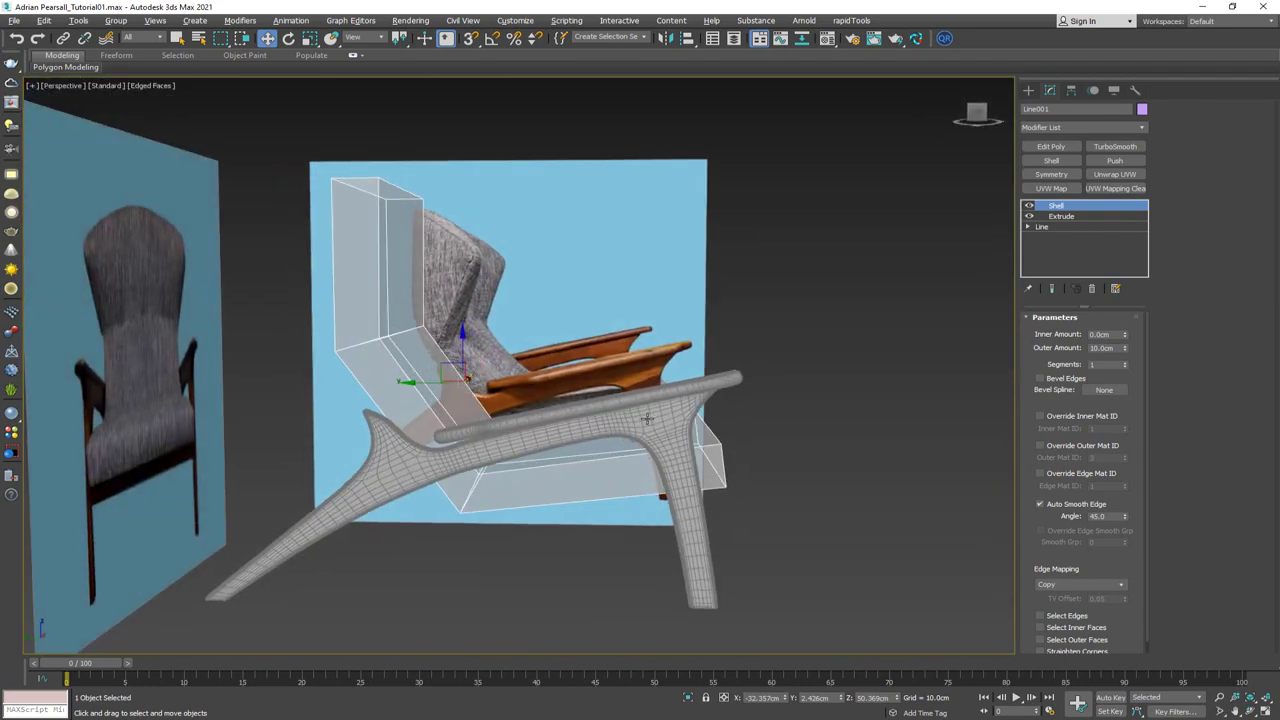
middle_click_drag(647, 418, 531, 444, "alt")
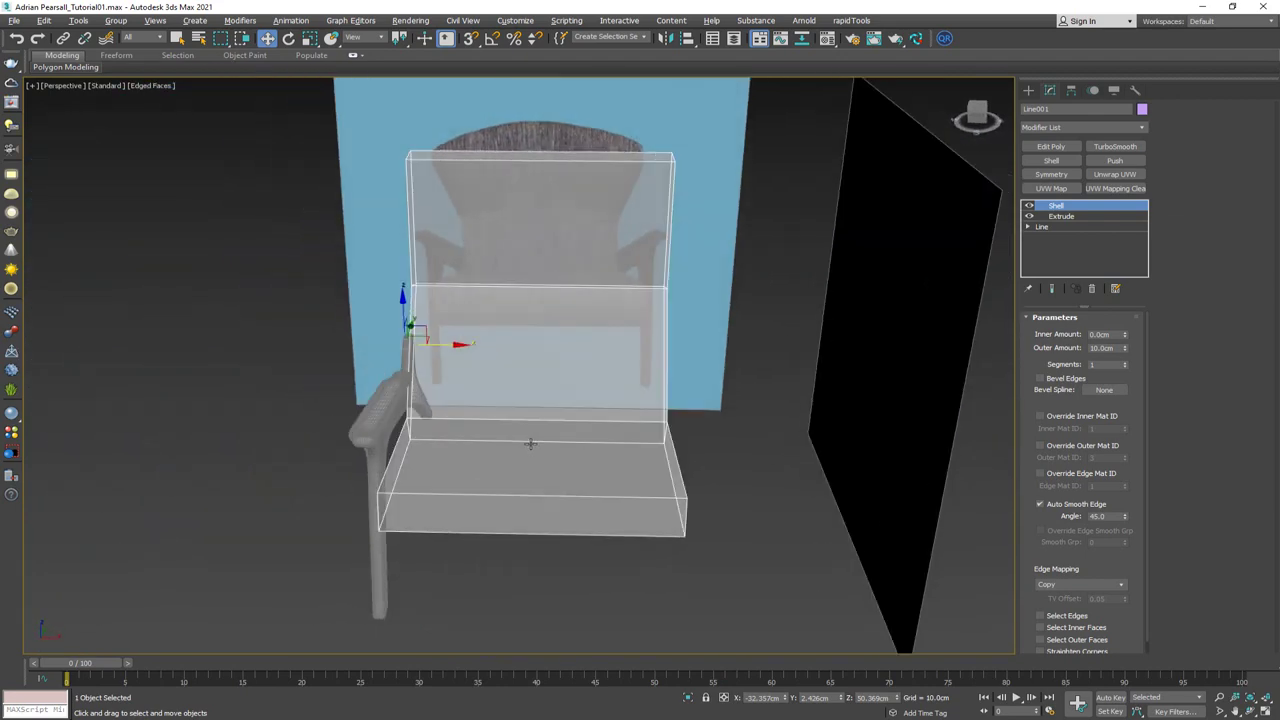
Add an Edit Poly modifier to the cushion and connect its eight widthwise edges with 3 segments
left_click(1053, 147)
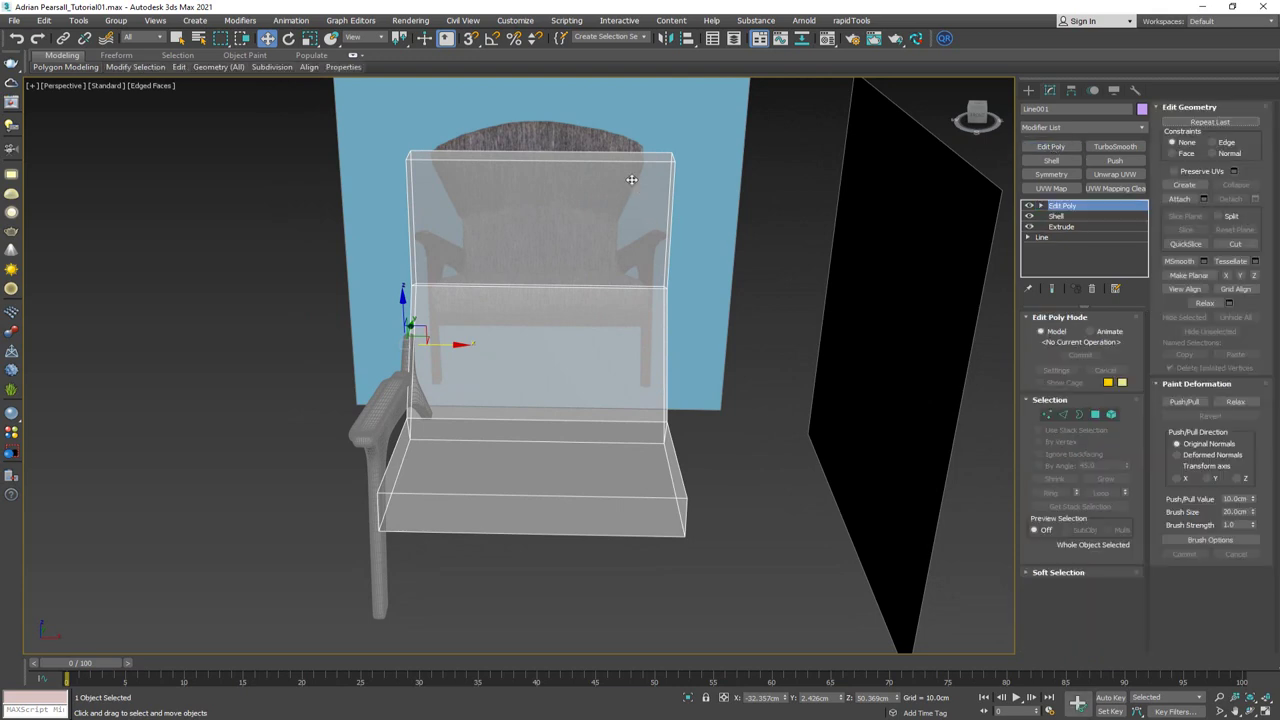
key("2")
left_click_drag(541, 546, 543, 548)
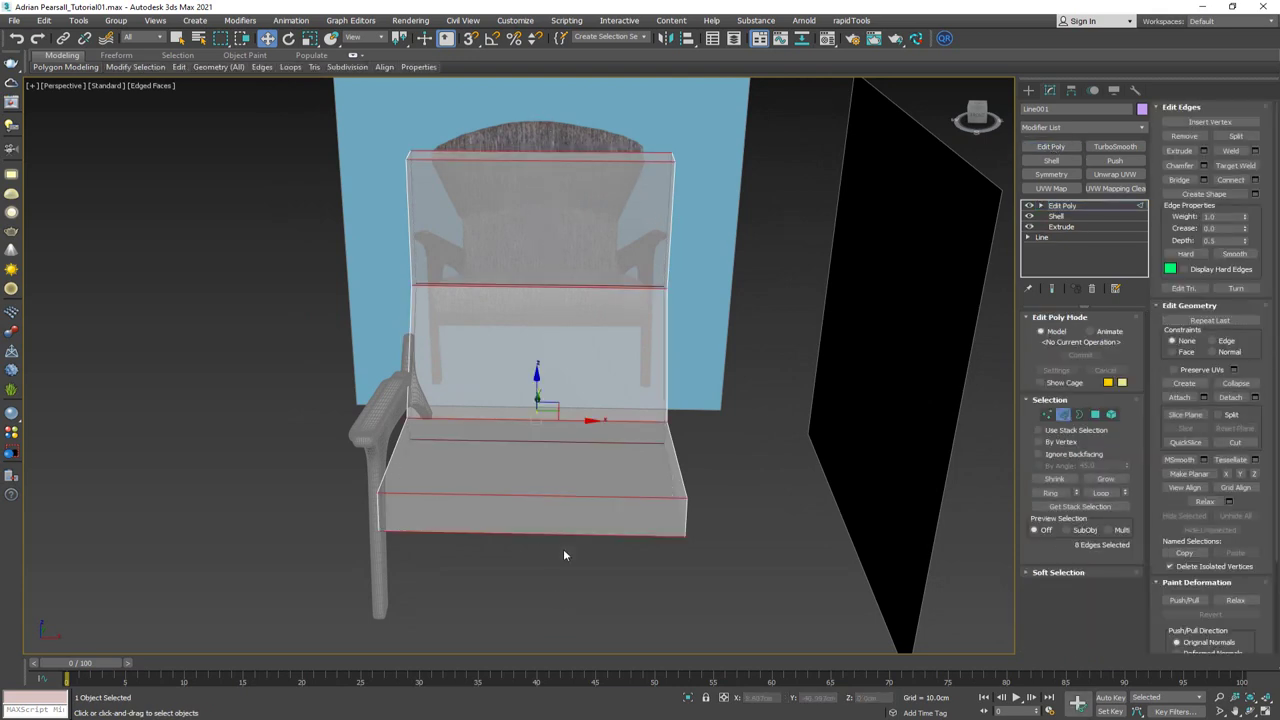
middle_click_drag(532, 420, 582, 428, "alt")
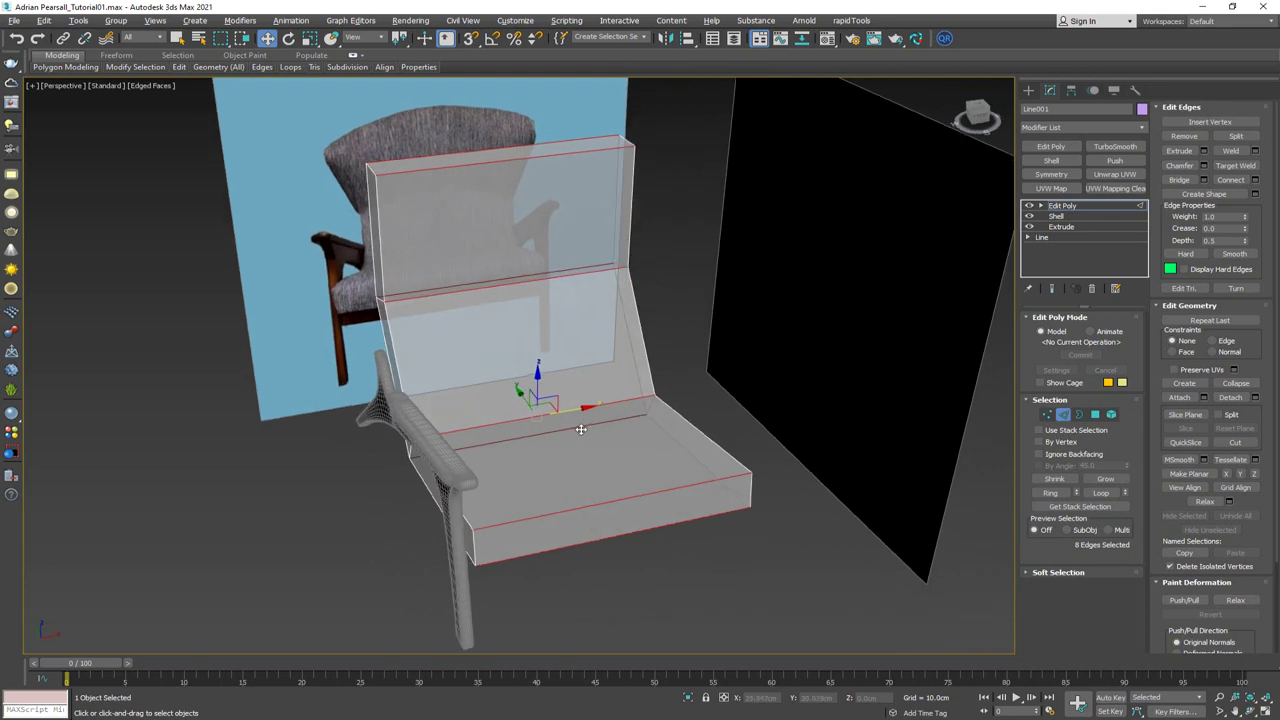
left_click(1256, 180)
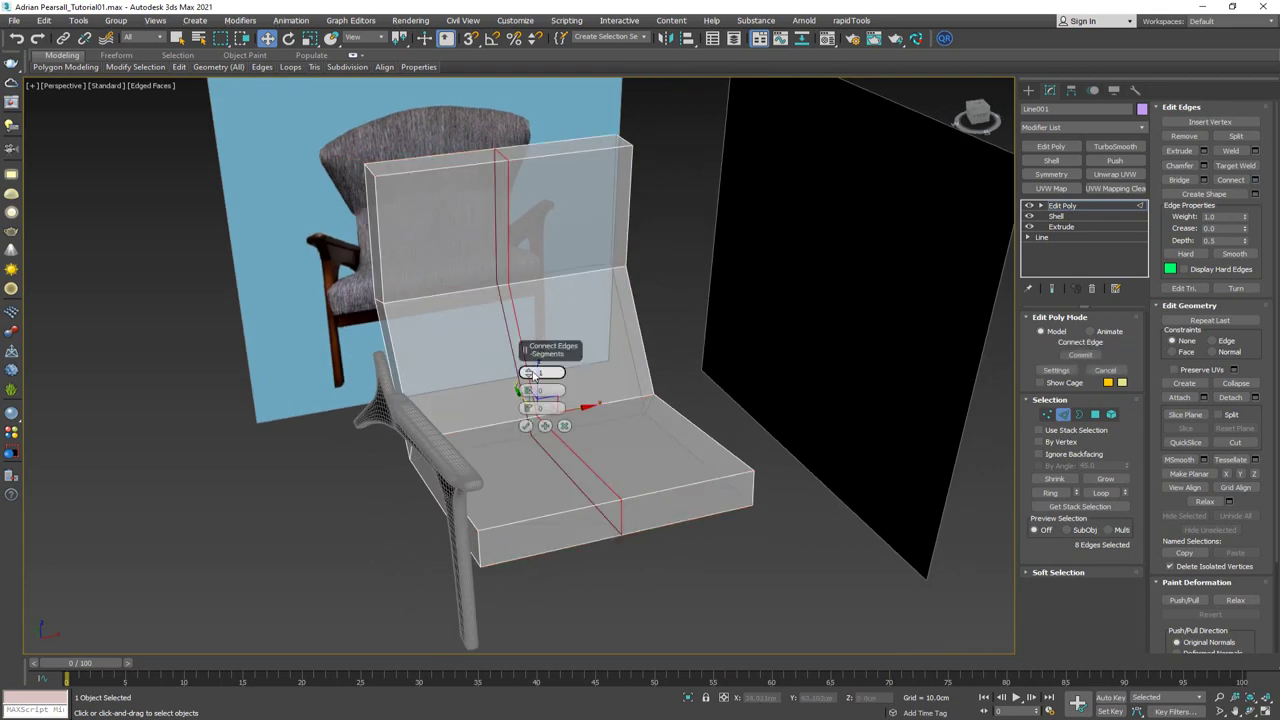
left_click(530, 371)
left_click(530, 371)
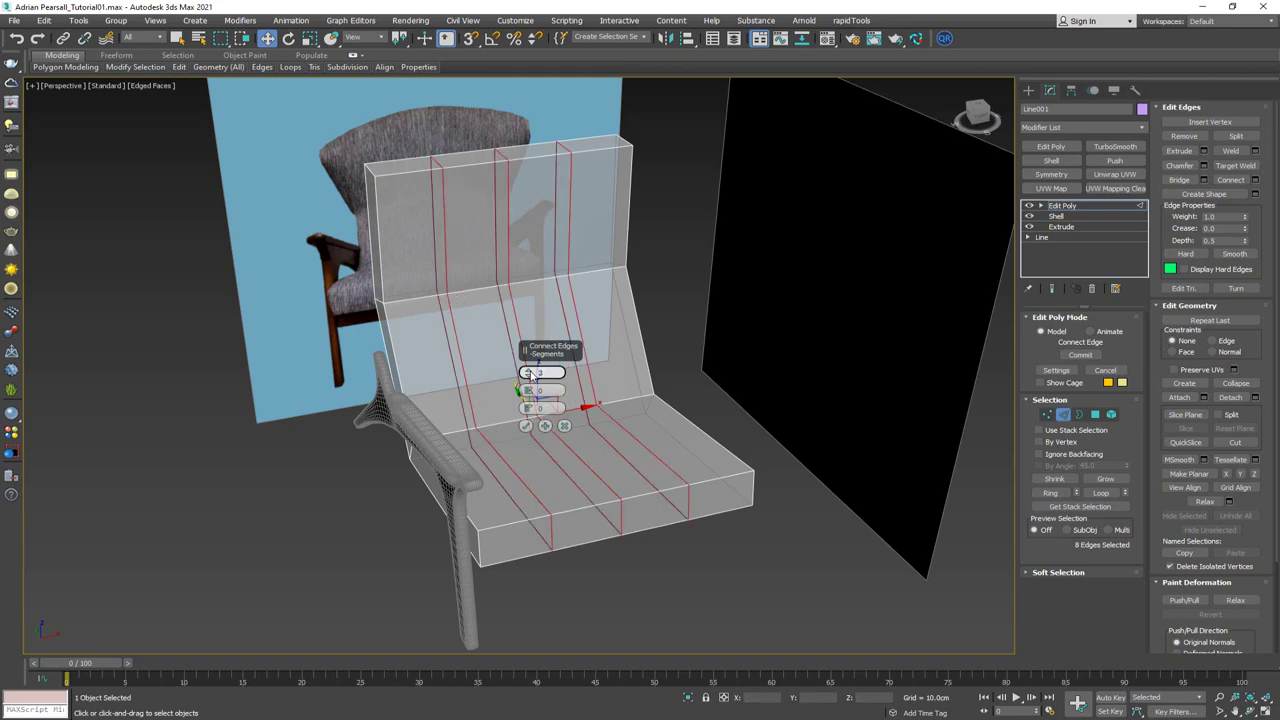
left_click(526, 425)
Delete all polygons on the half of the cushion opposite the modelled armrest, leaving a half up to the centre line
middle_click_drag(527, 423, 540, 392, "alt")
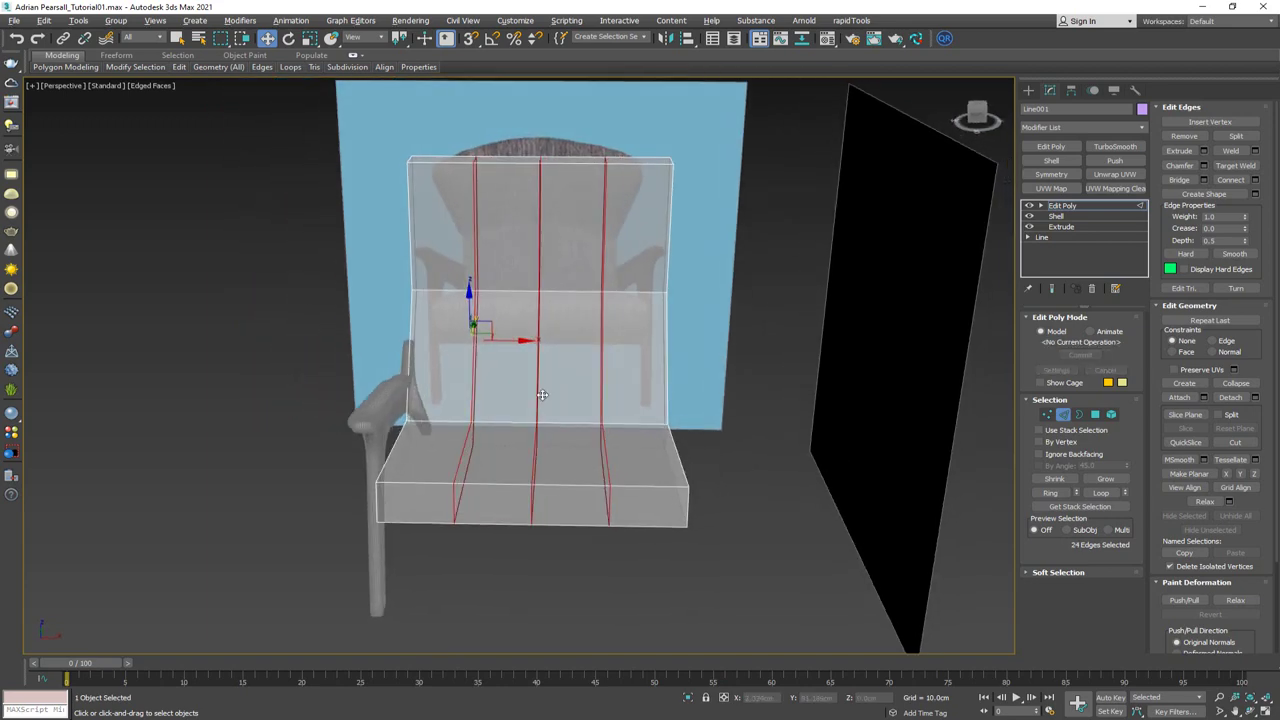
key("4")
left_click_drag(792, 581, 792, 582)
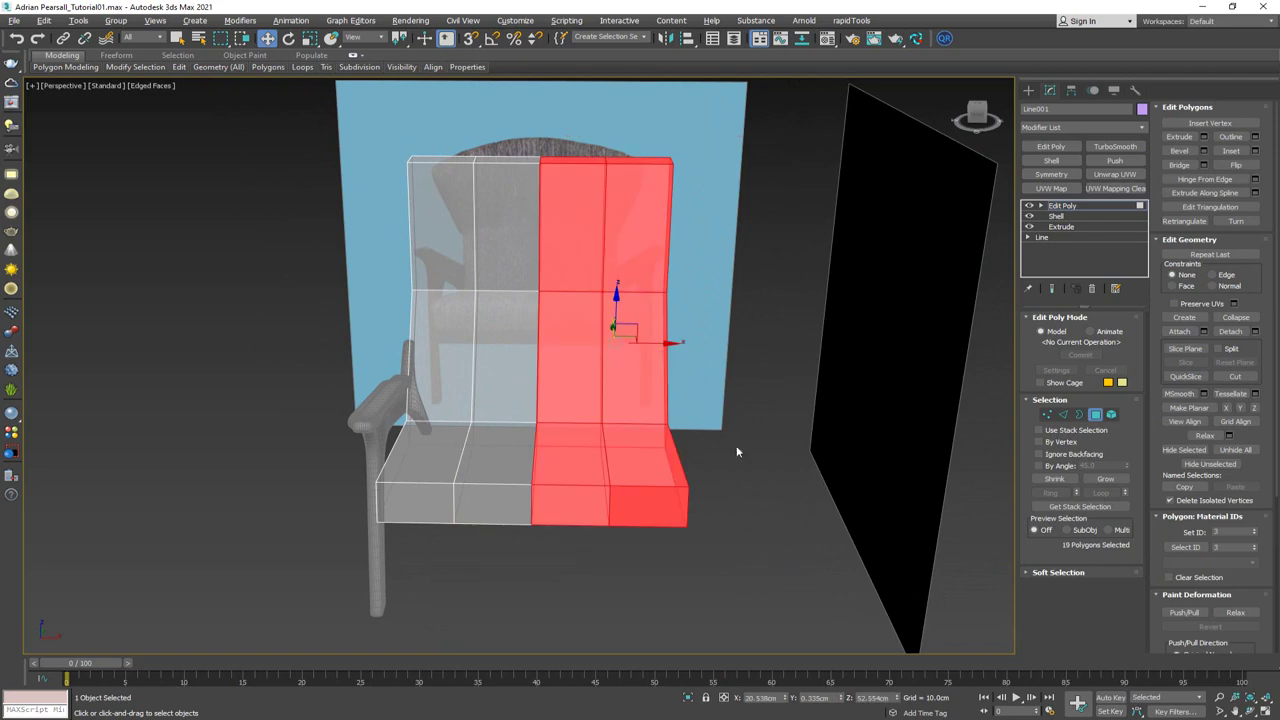
key("Delete")
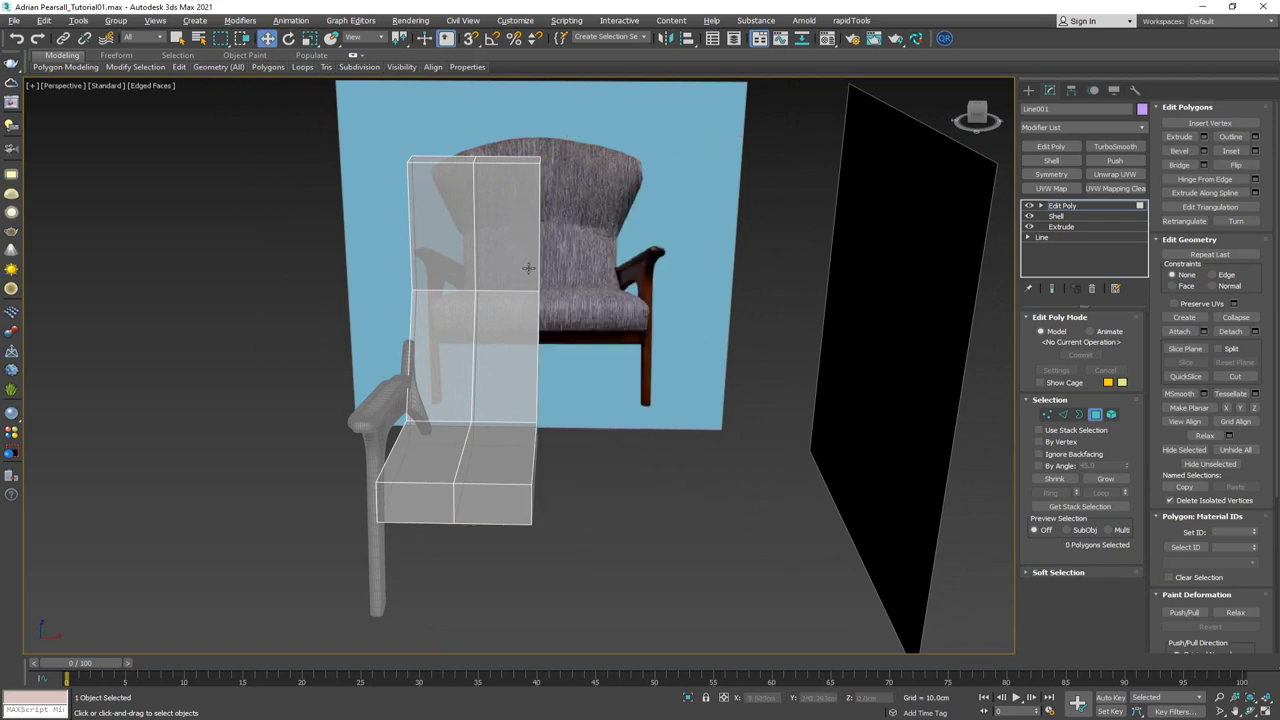
middle_click_drag(523, 242, 312, 237, "alt")
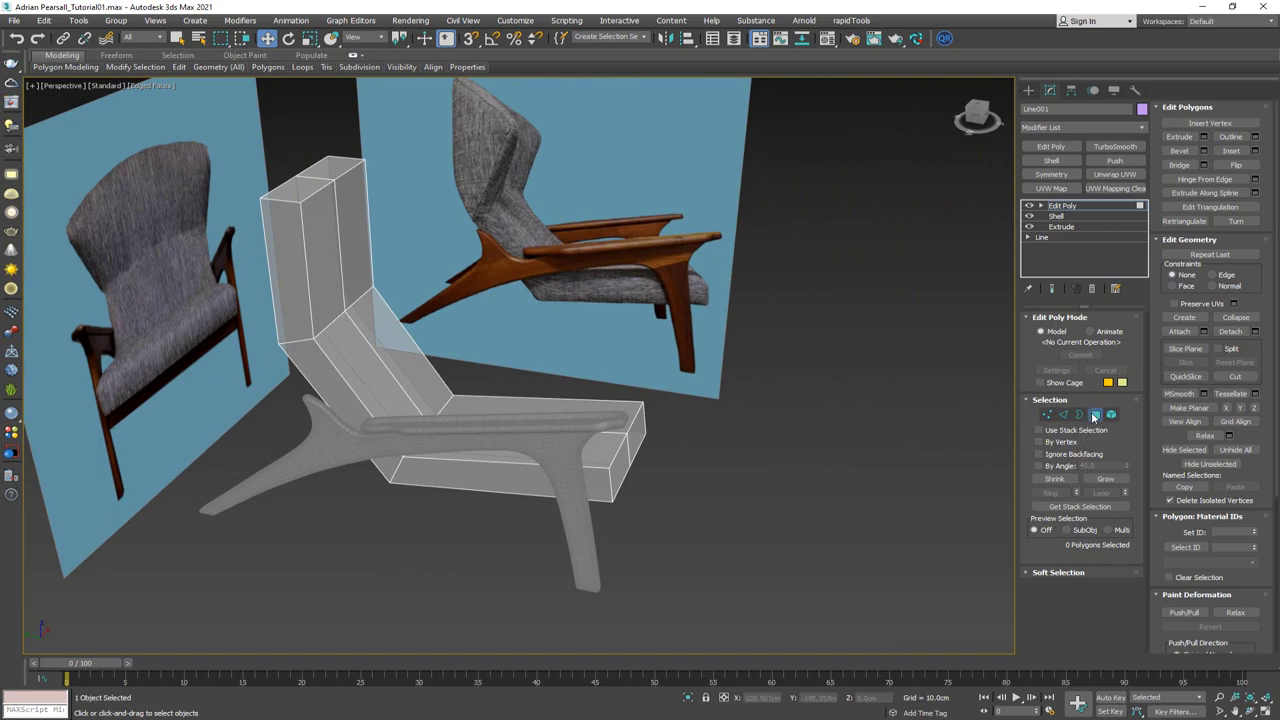
left_click(1094, 415)
Compare the half cushion with the reference photos showing the backrest from behind and from the side
middle_click_drag(400, 288, 405, 260, "alt")
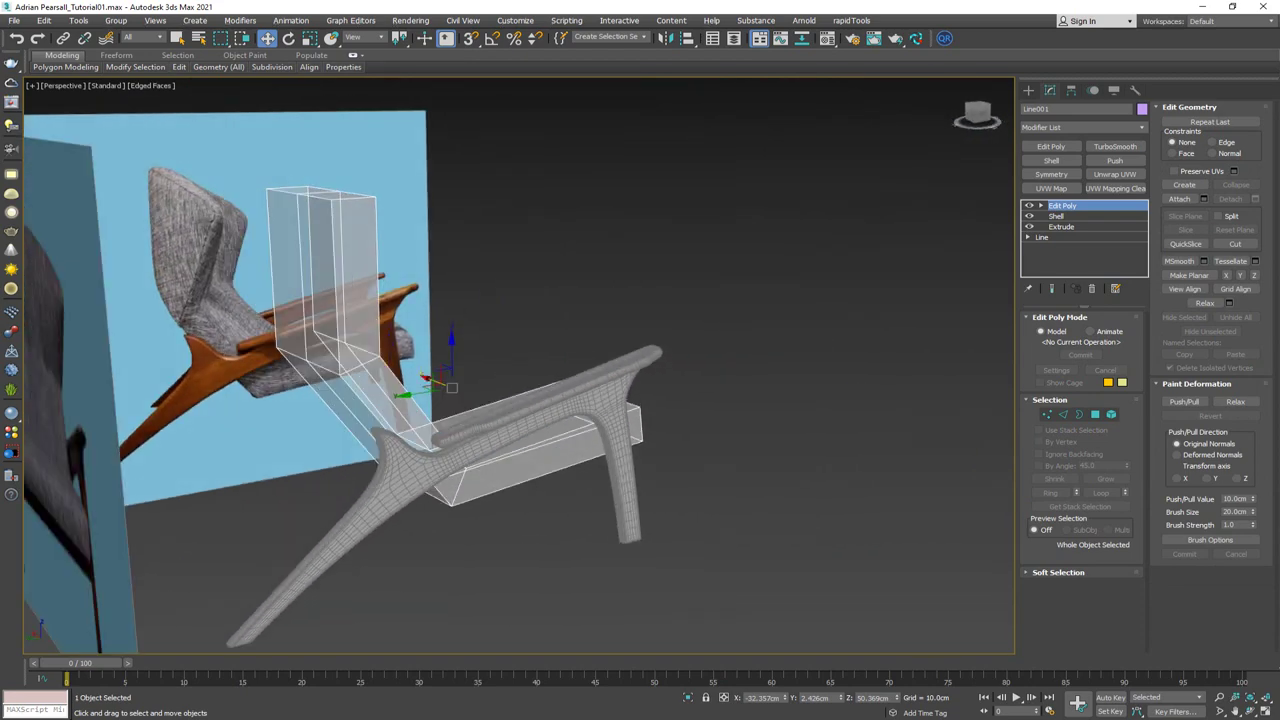
right_click_drag(0, 112, 756, 46)
scroll(618, 457, "up", 4)
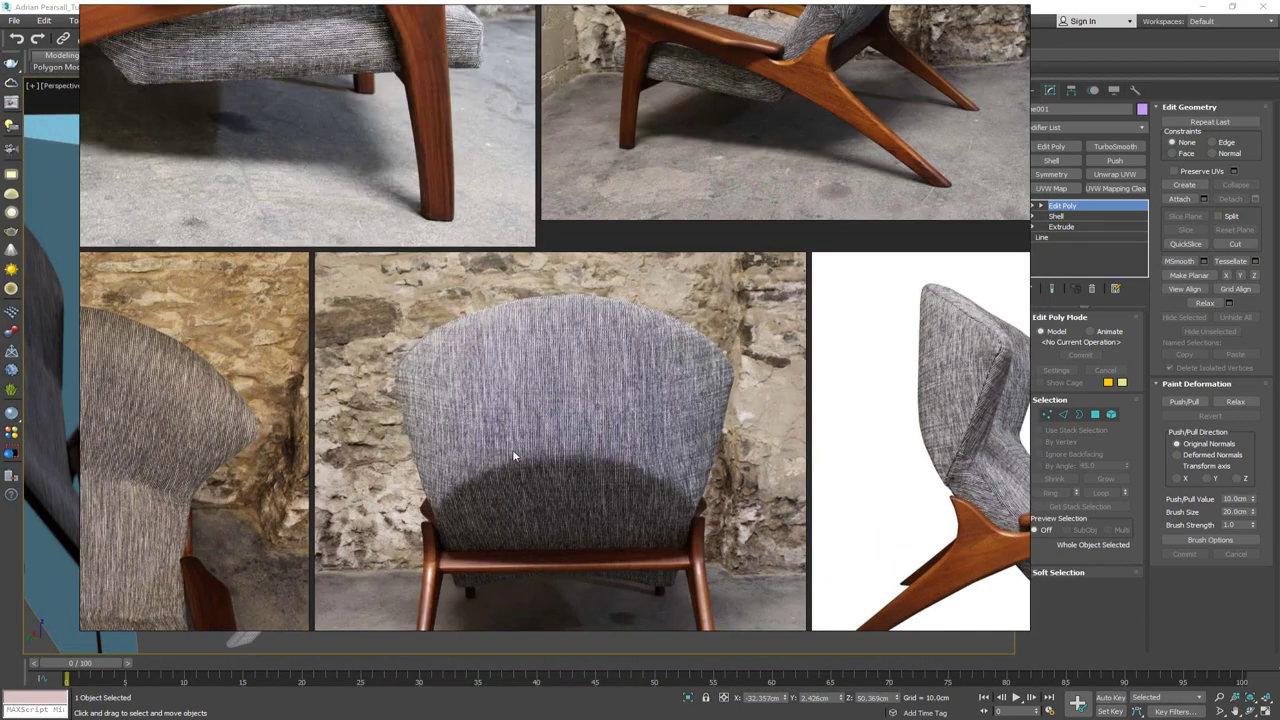
left_click_drag(685, 411, 684, 448)
right_click_drag(684, 448, 0, 398)
middle_click_drag(432, 448, 505, 418, "alt")
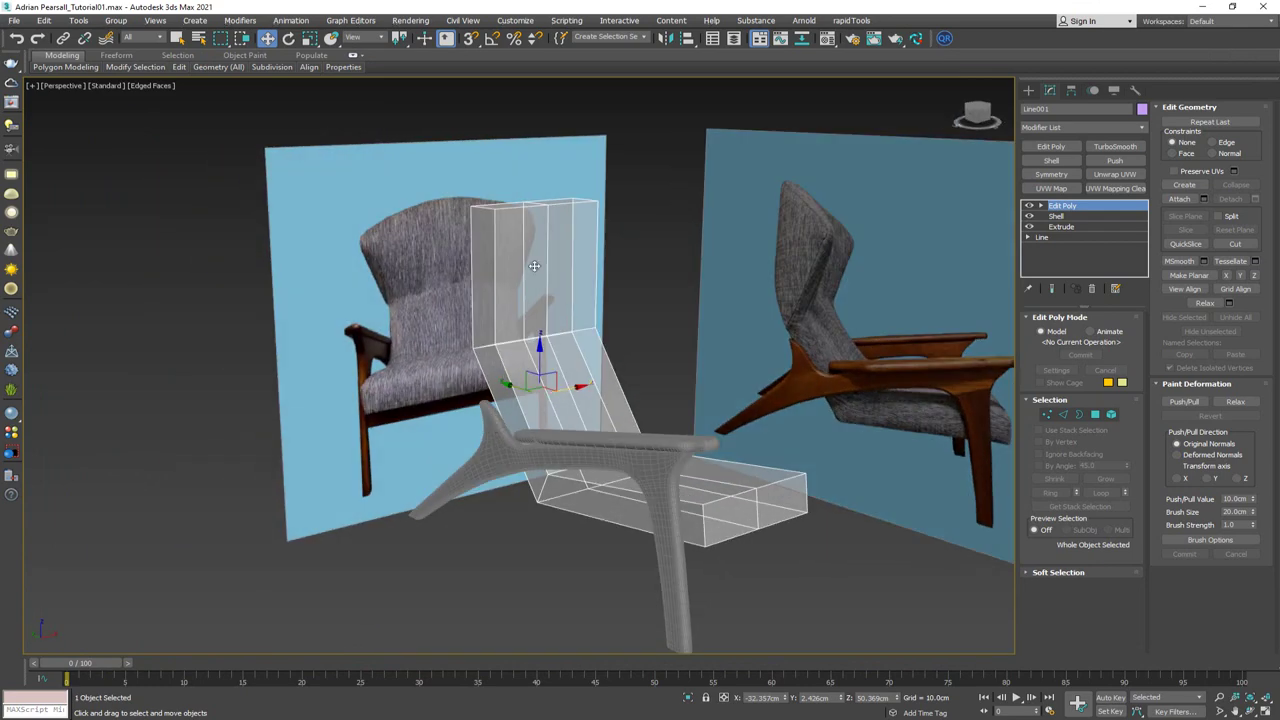
middle_click_drag(547, 305, 512, 262, "alt")
Pull the two outer vertices at the top of the backrest forward to start the side wing
key("1")
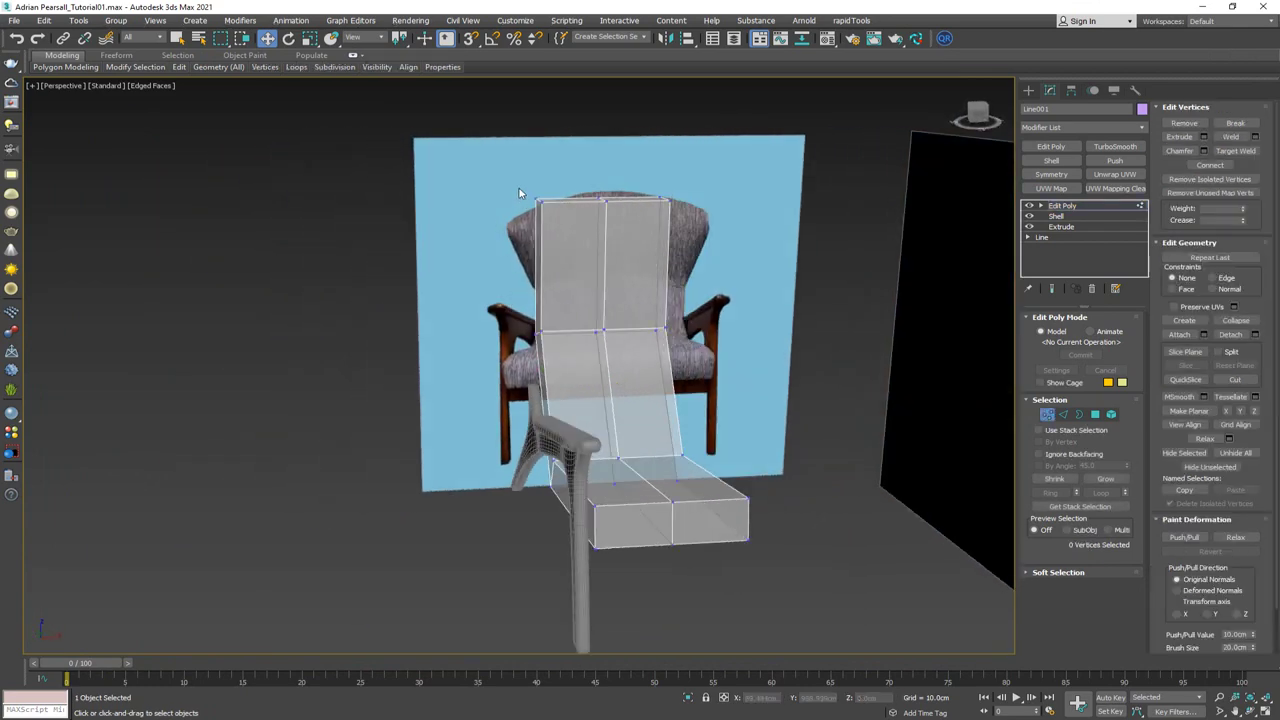
left_click_drag(500, 170, 571, 223)
middle_click_drag(571, 223, 593, 273, "alt")
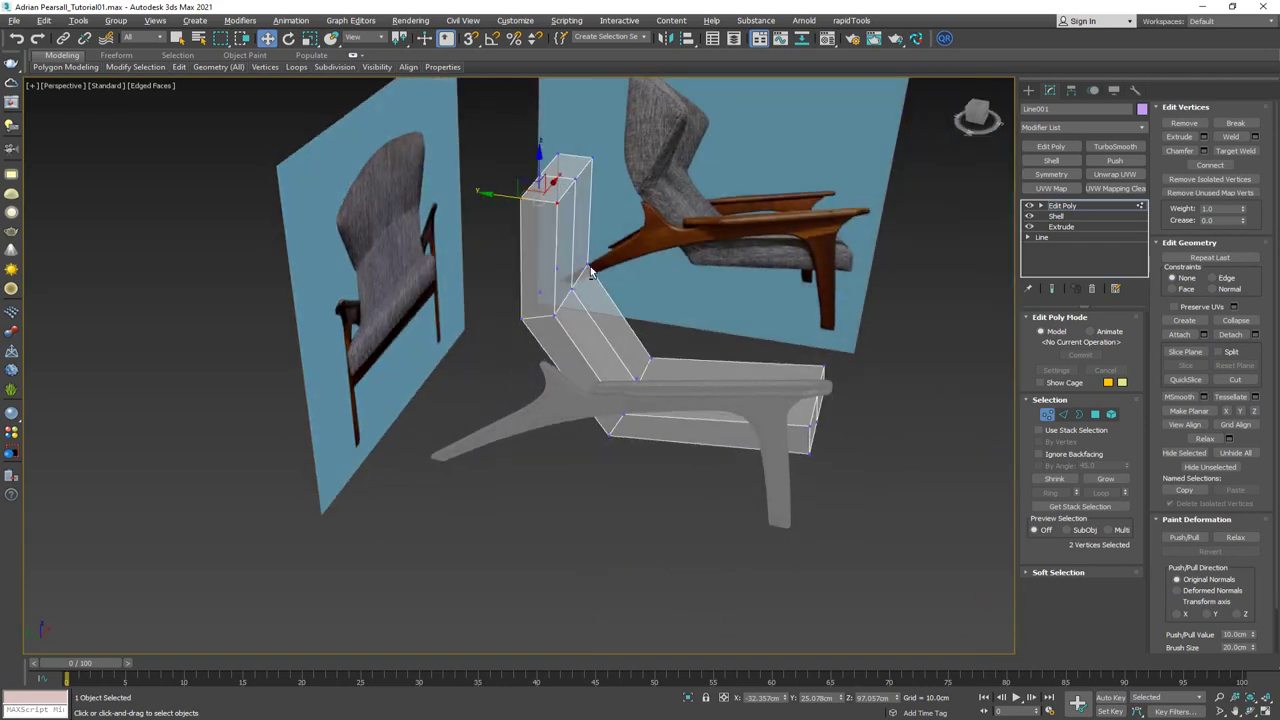
scroll(541, 204, "up", 5)
scroll(543, 215, "down", 2)
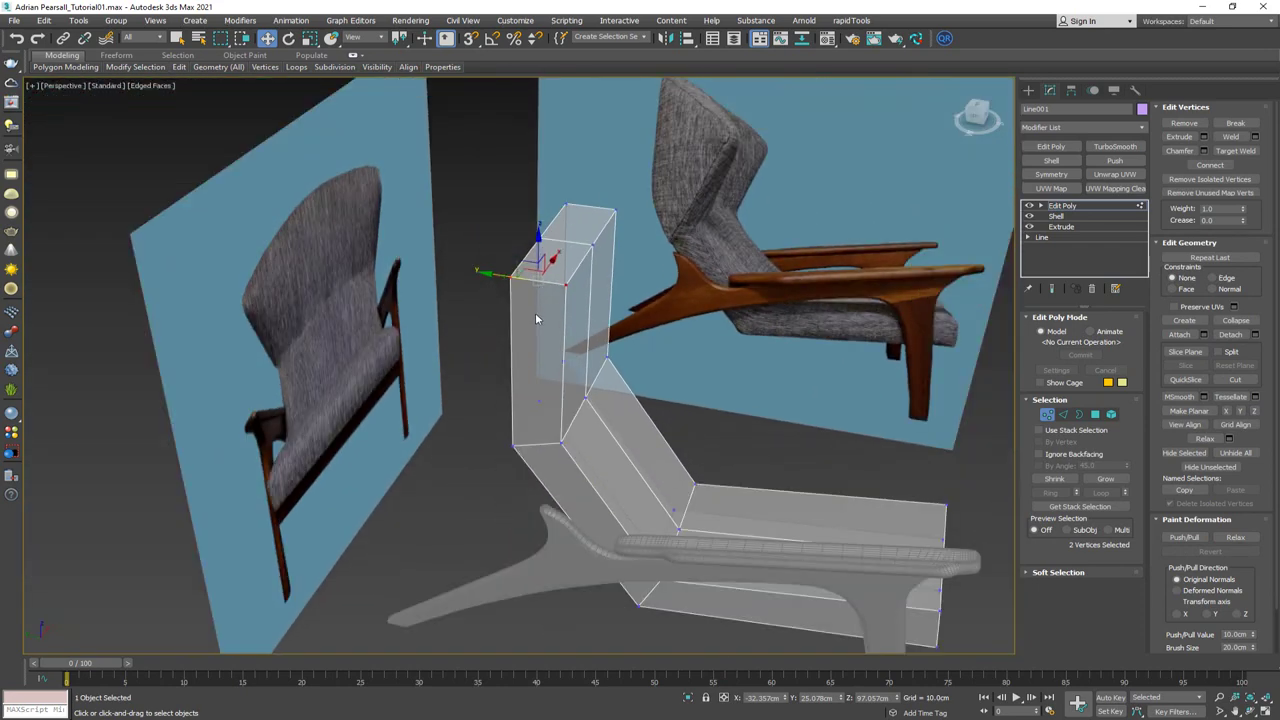
left_click_drag(496, 279, 596, 297)
Lower the two outer top vertices in the Left view to the height of the wing tip in the side reference
key("alt+w")
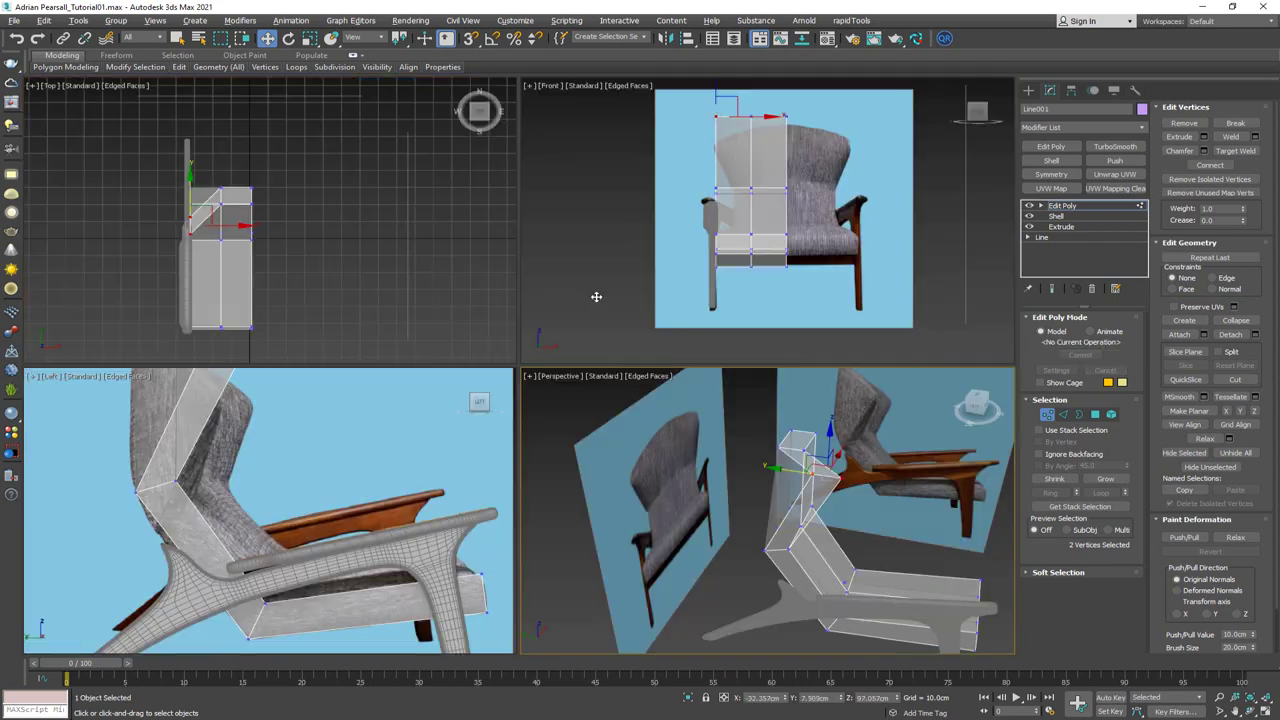
middle_click_drag(315, 467, 318, 509)
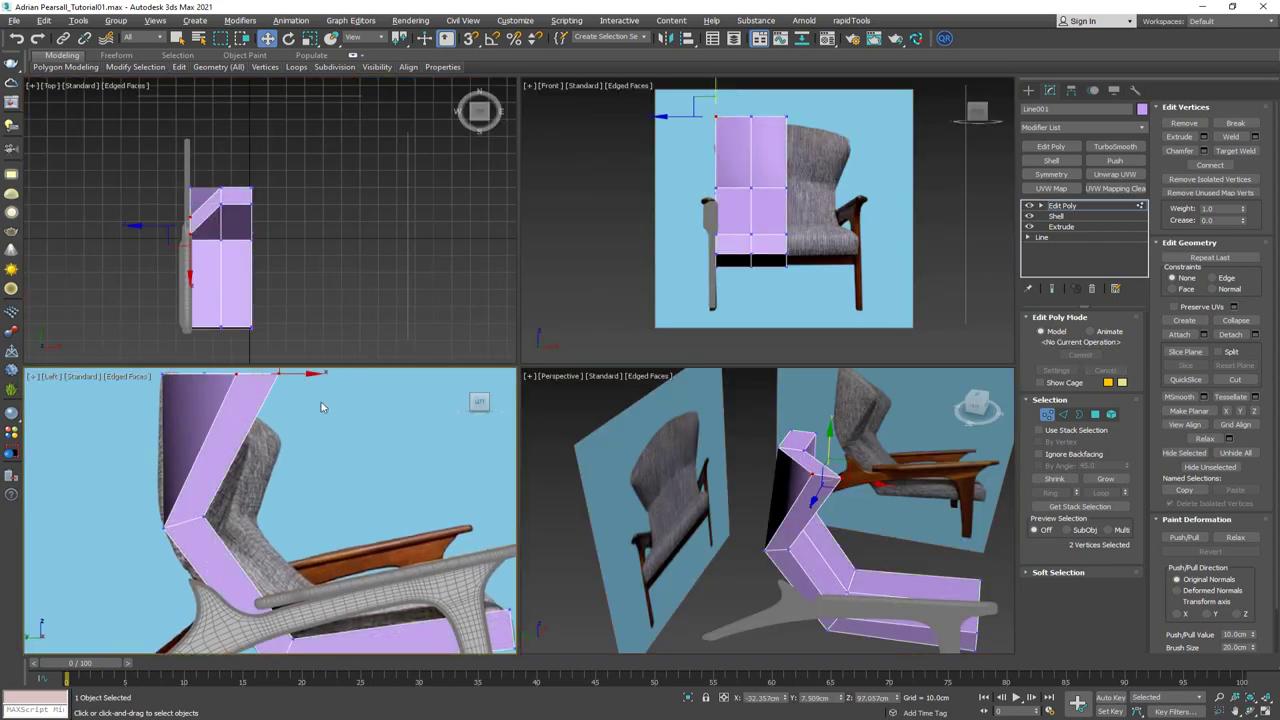
scroll(315, 425, "up", 2)
key("alt+w")
key("alt+x")
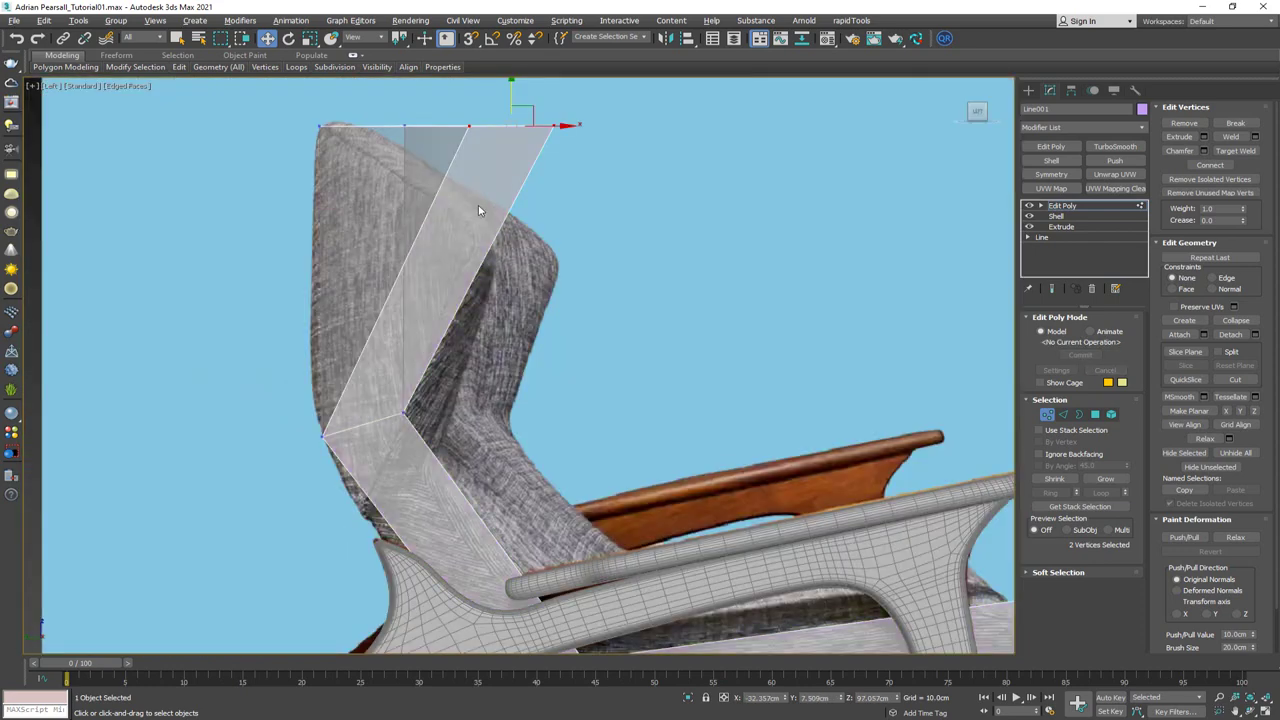
middle_click_drag(516, 118, 528, 137)
left_click_drag(521, 118, 557, 262)
middle_click_drag(469, 280, 477, 285)
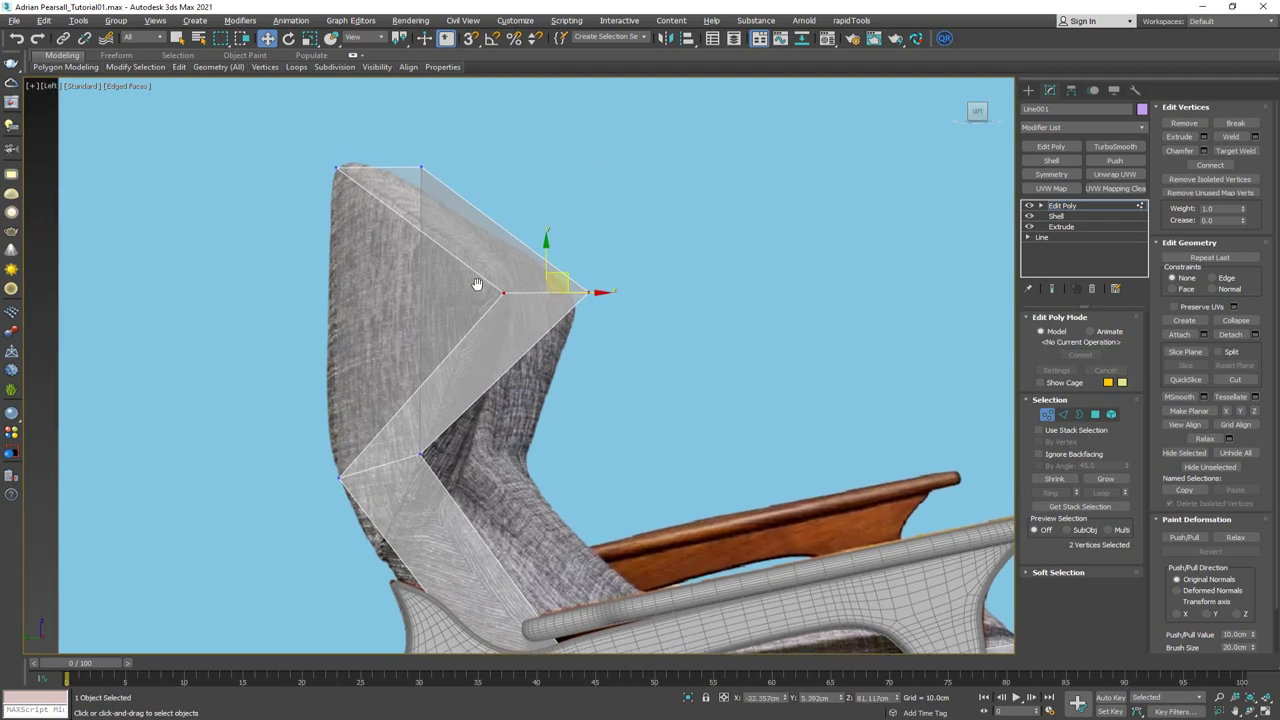
Move the outer side edge at the backrest's bend forward and down in the Left view
key("2")
left_click(387, 462)
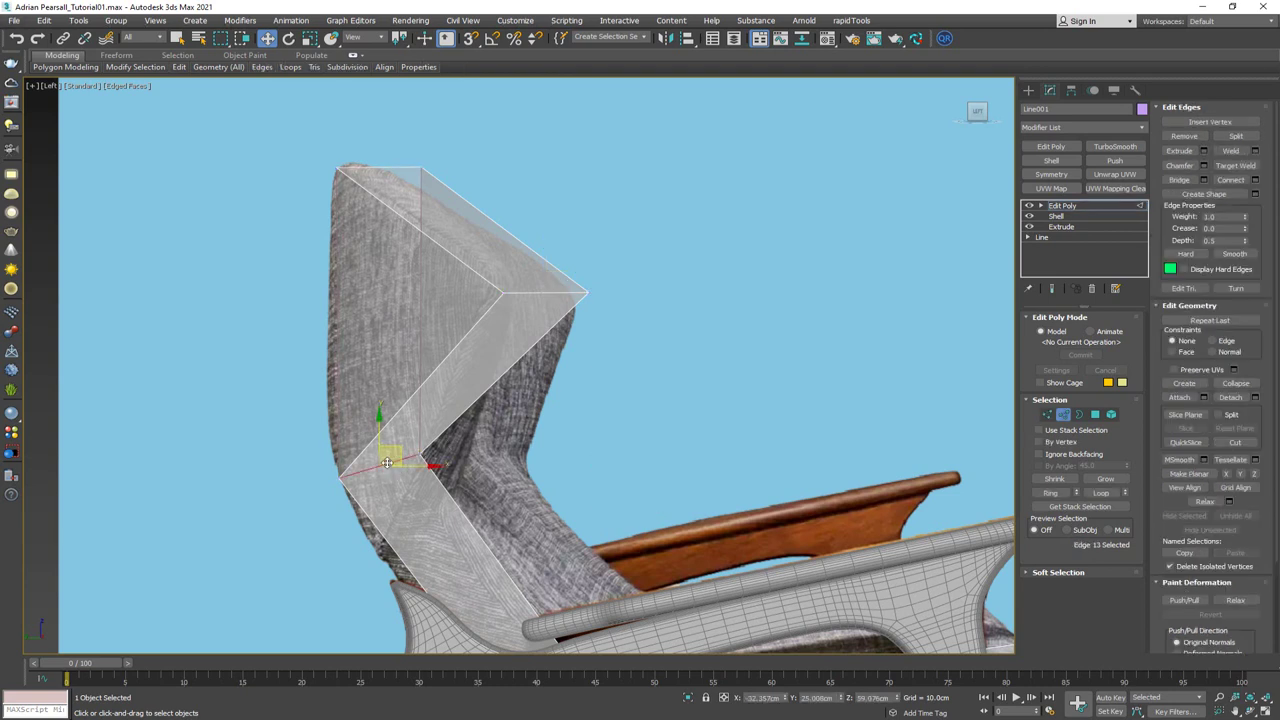
left_click_drag(397, 454, 437, 510)
Move the two top vertices of the backrest's middle column forward and down along the slope of the side reference
key("alt+w")
middle_click(652, 477)
key("alt+w")
middle_click_drag(678, 466, 583, 484, "alt")
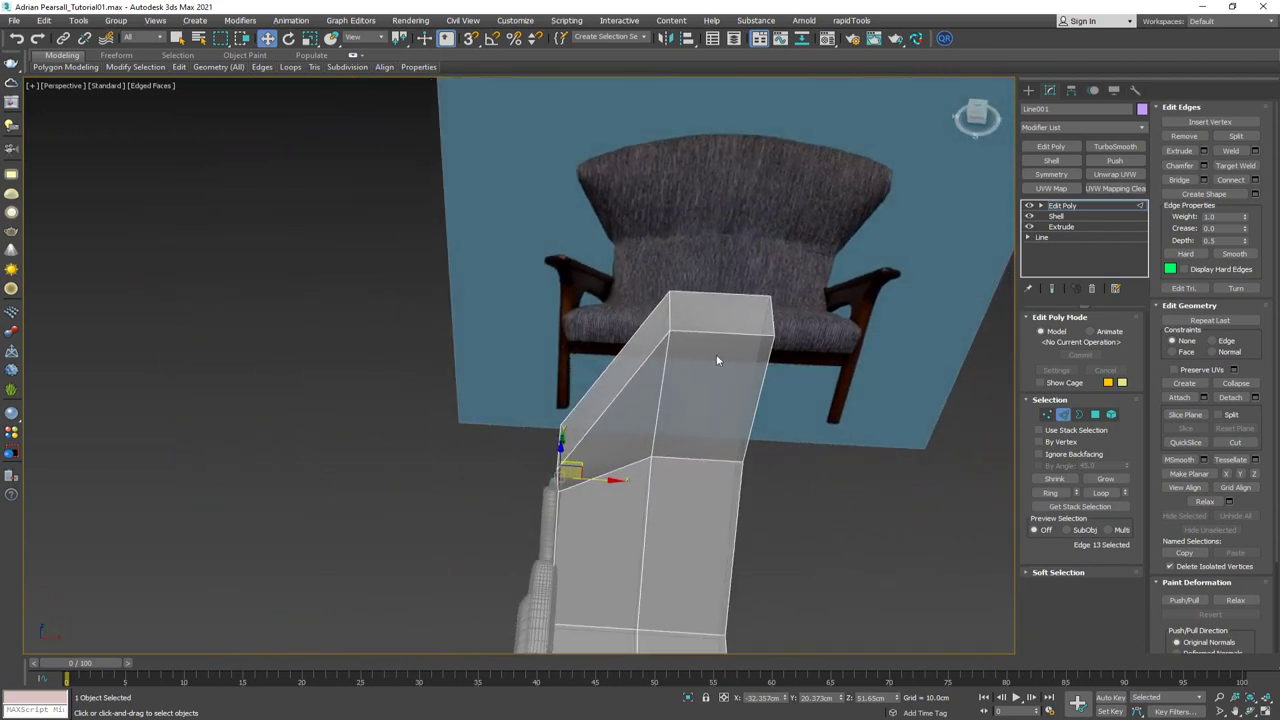
key("1")
left_click_drag(687, 281, 641, 348)
key("alt+w")
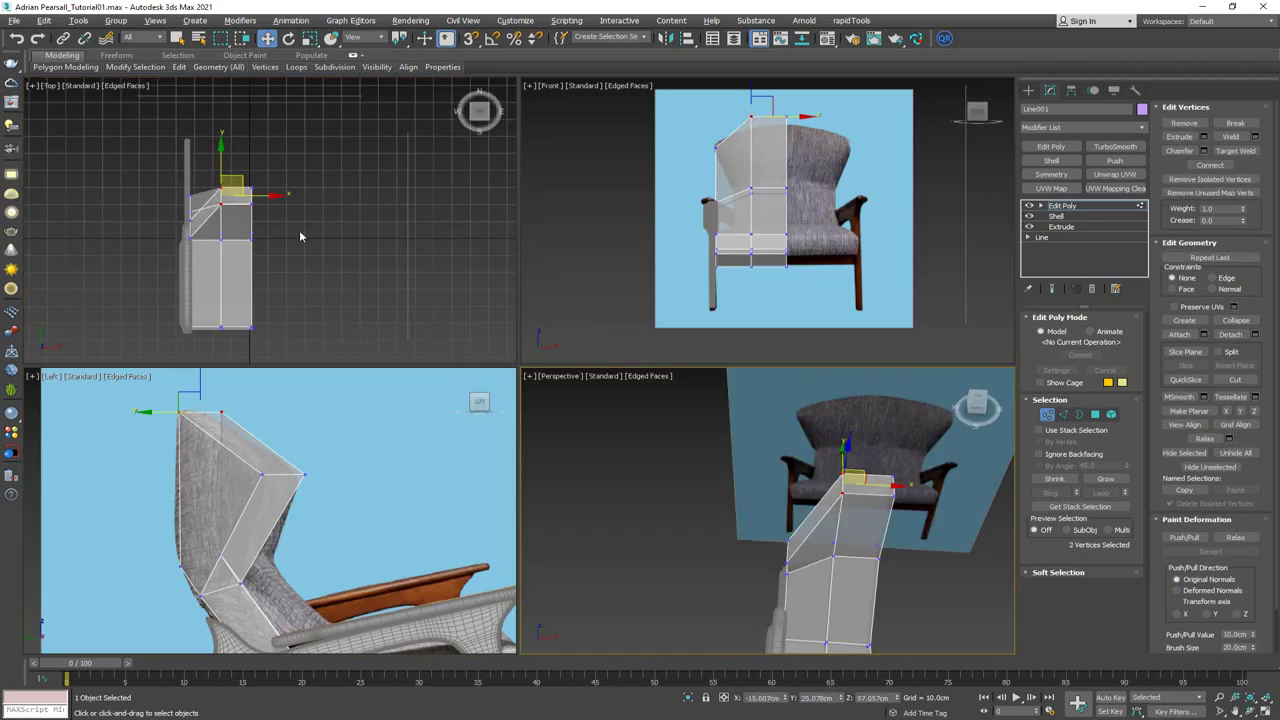
middle_click(752, 204)
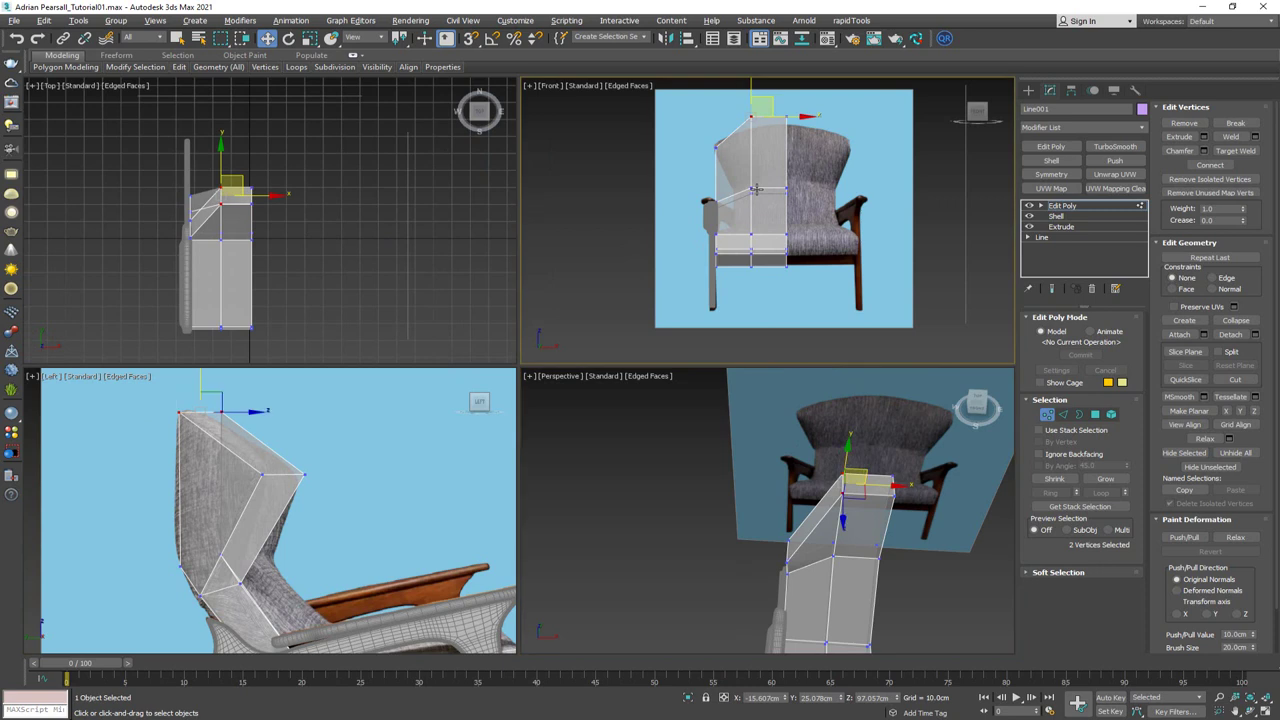
right_click(285, 450)
left_click_drag(224, 394, 245, 410)
Shift the front top vertices at the backrest's centre and middle columns to follow the top edge in the side reference
scroll(246, 410, "up", 4)
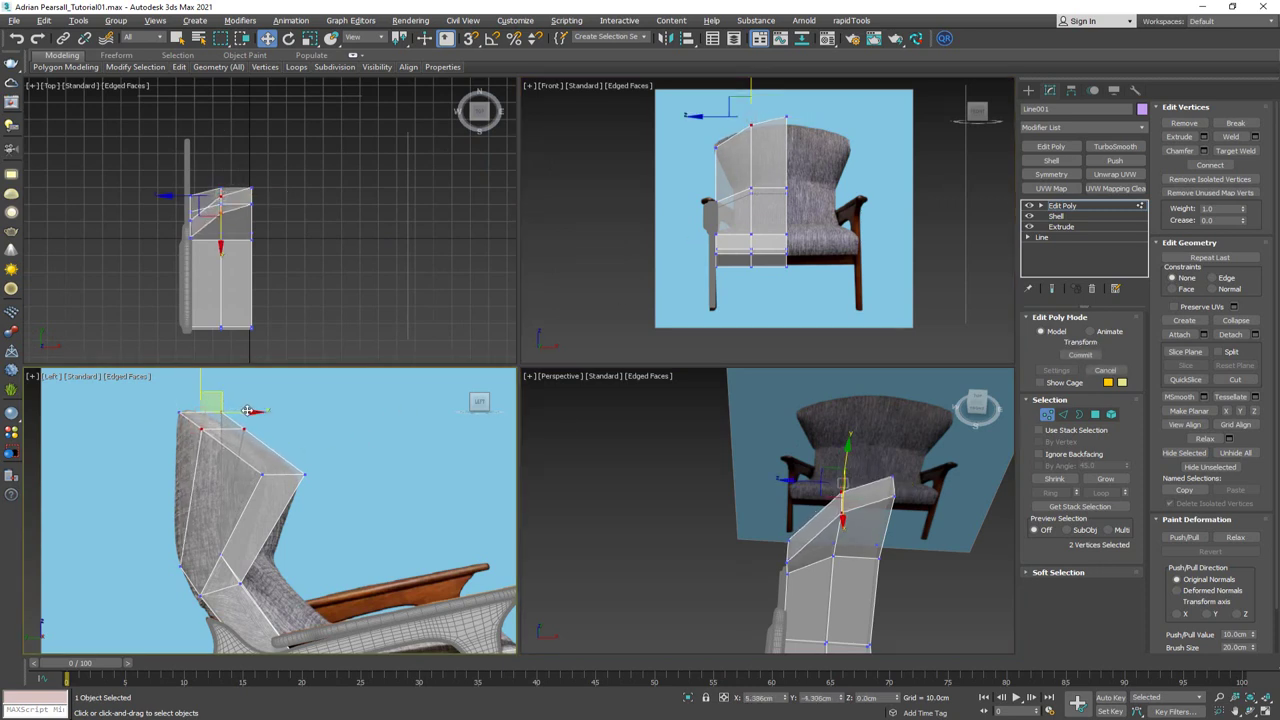
key("alt+w")
scroll(472, 298, "up", 3)
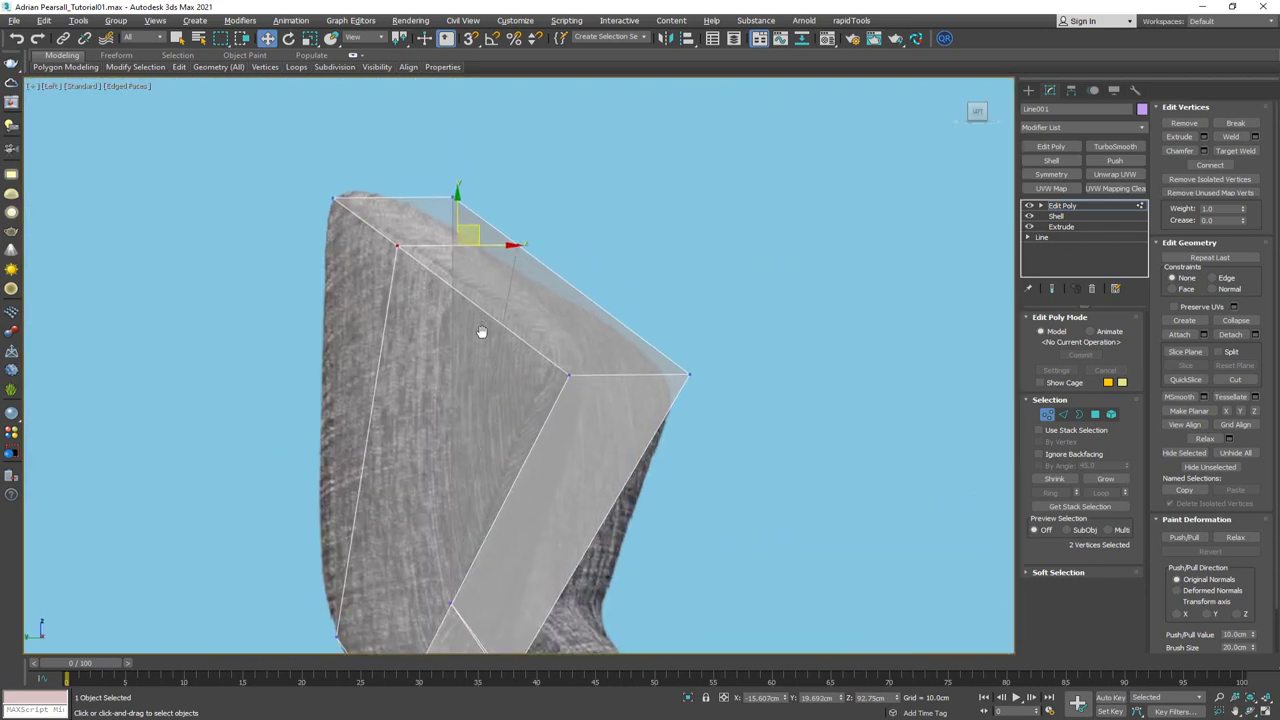
left_click(450, 241)
left_click_drag(474, 225, 444, 236)
left_click_drag(526, 284, 503, 313)
left_click_drag(521, 250, 524, 274)
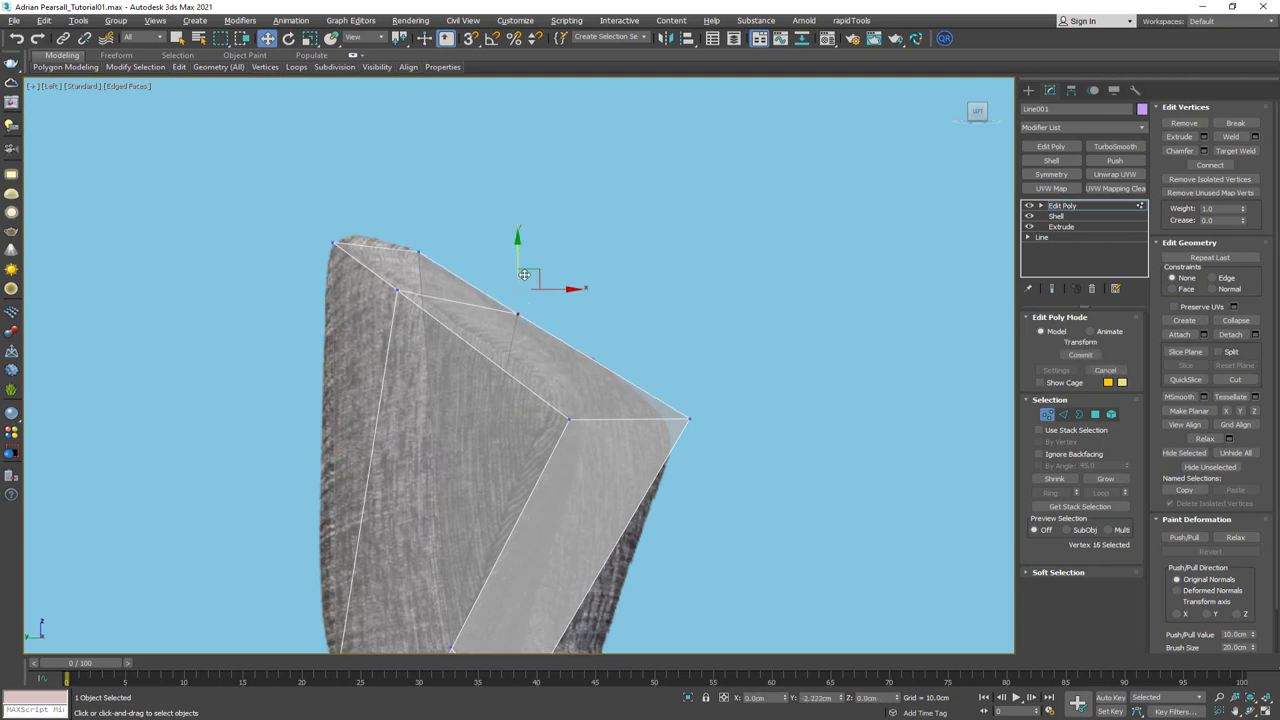
Move the wing tip's rear vertex back and up, and its front vertex slightly back and down
middle_click_drag(577, 382, 576, 334)
left_click(560, 374)
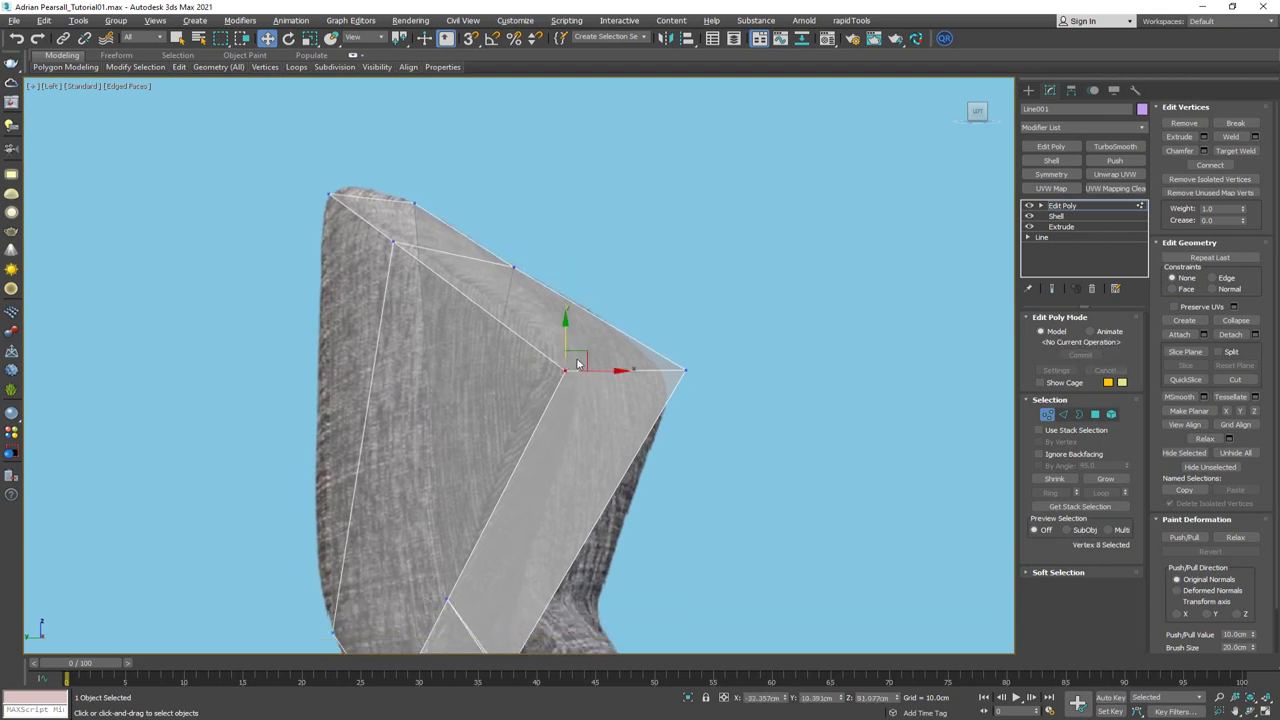
left_click_drag(577, 363, 564, 349)
left_click(690, 374)
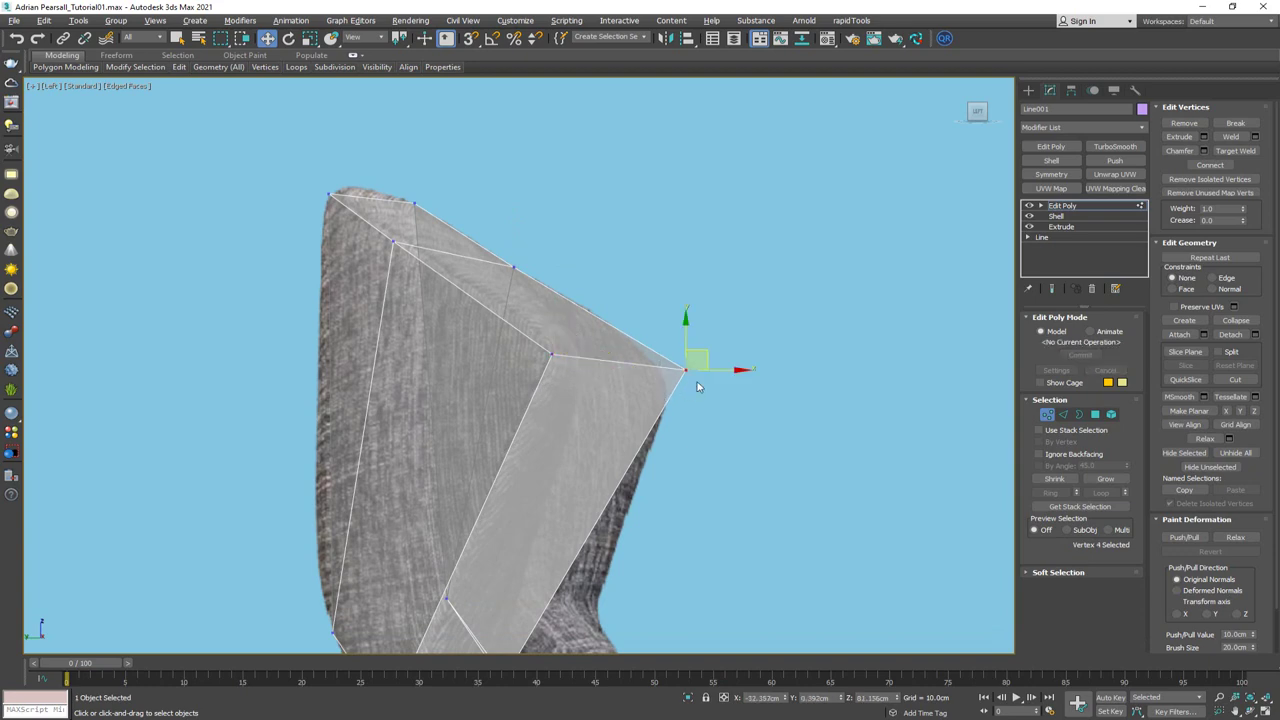
left_click_drag(708, 356, 693, 363)
Lower the two top vertices on the backrest's centre line in the Front view to the reference's top edge
middle_click_drag(630, 368, 618, 317)
scroll(618, 319, "down", 2)
key("alt+w")
middle_click_drag(766, 446, 660, 368, "alt")
key("alt+w")
key("alt+w")
right_click(760, 188)
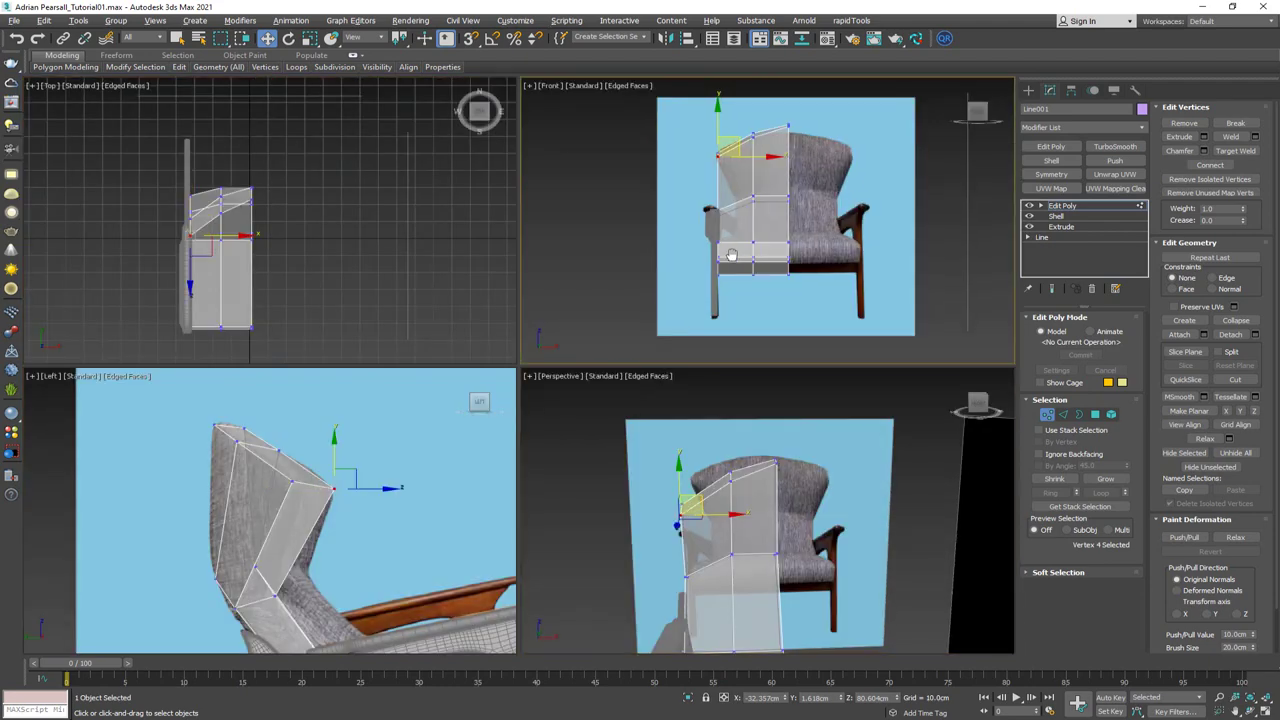
key("alt+w")
left_click_drag(545, 172, 578, 198)
scroll(570, 150, "up", 2)
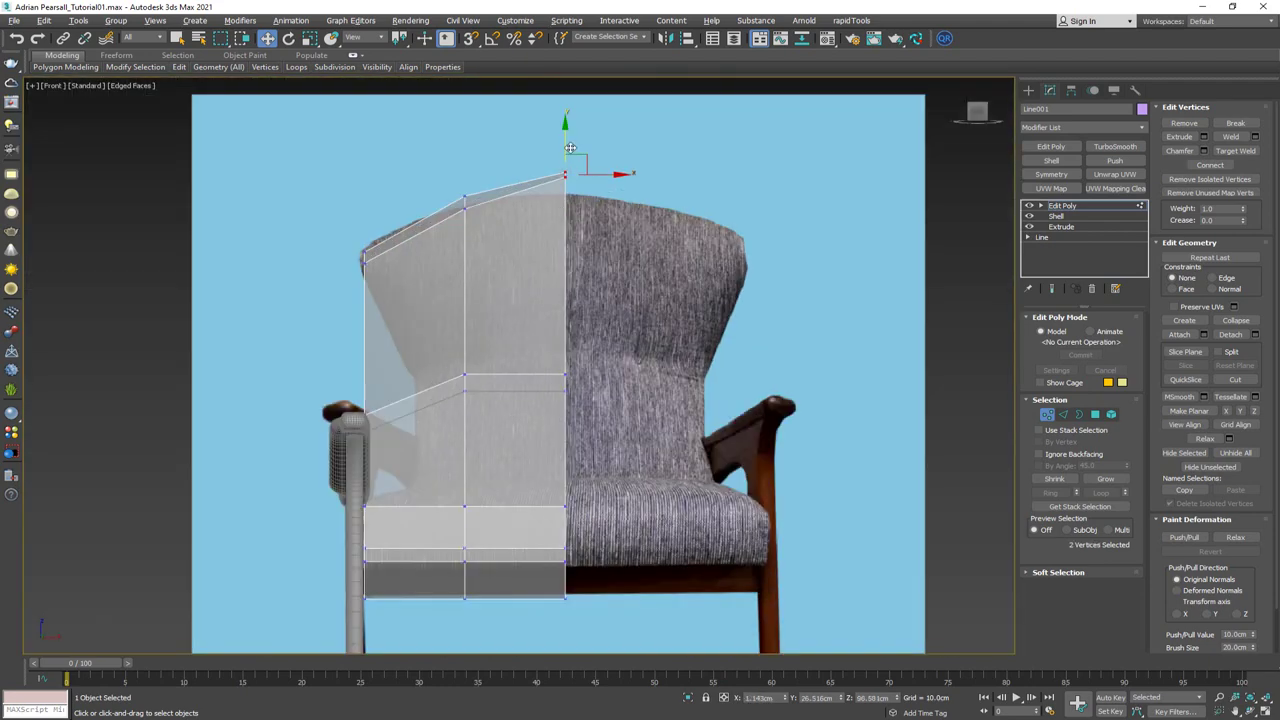
left_click_drag(566, 138, 565, 158)
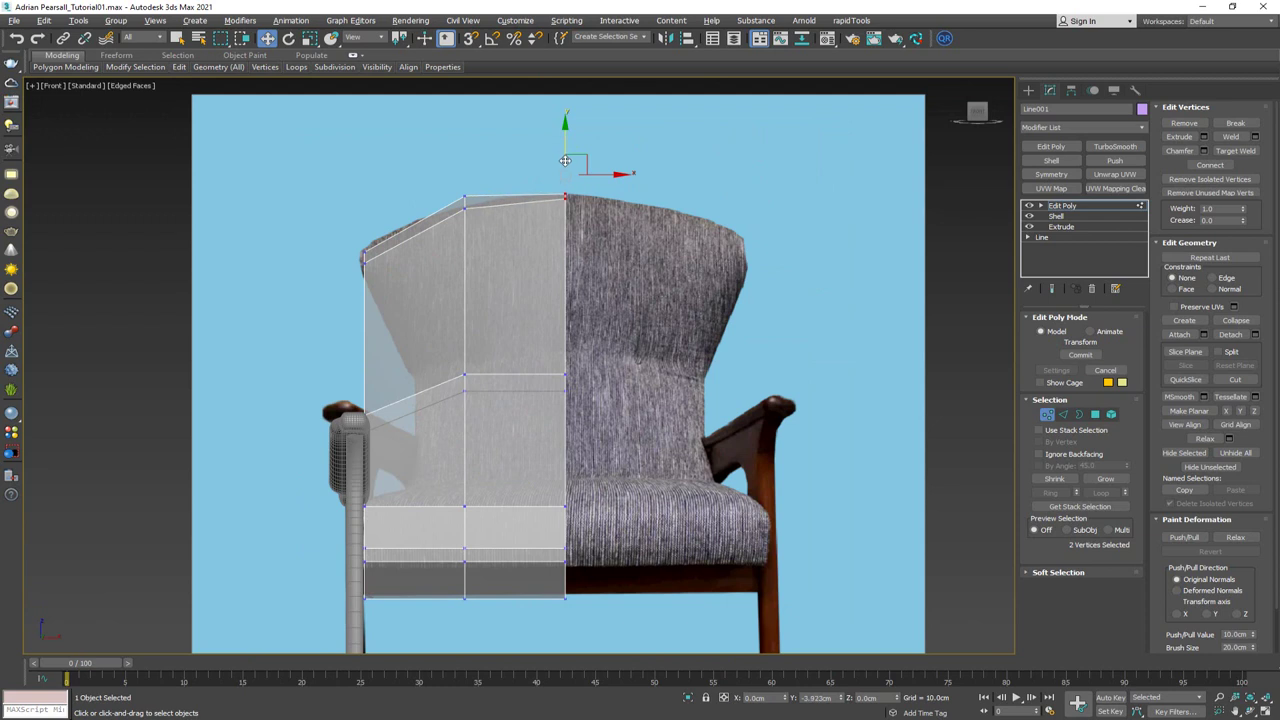
Lower the middle column's two top vertices slightly to follow the backrest's top curve in the front reference
left_click(455, 203)
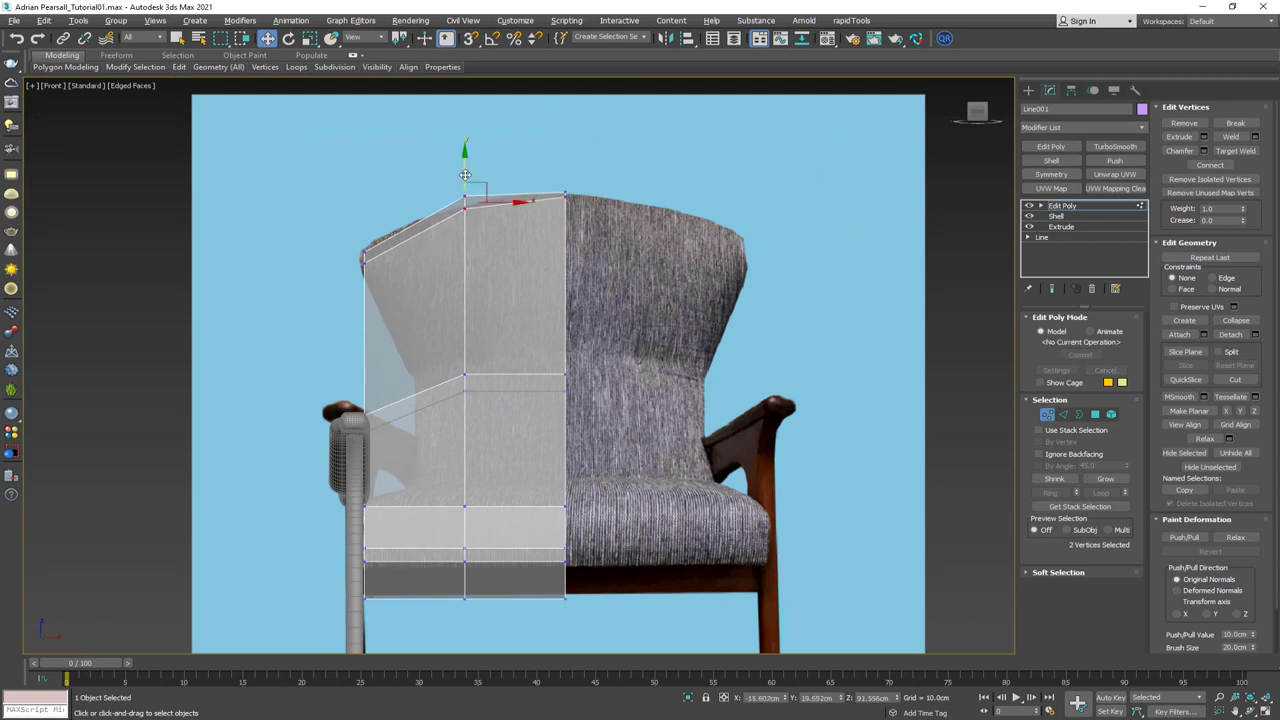
left_click_drag(465, 175, 465, 181)
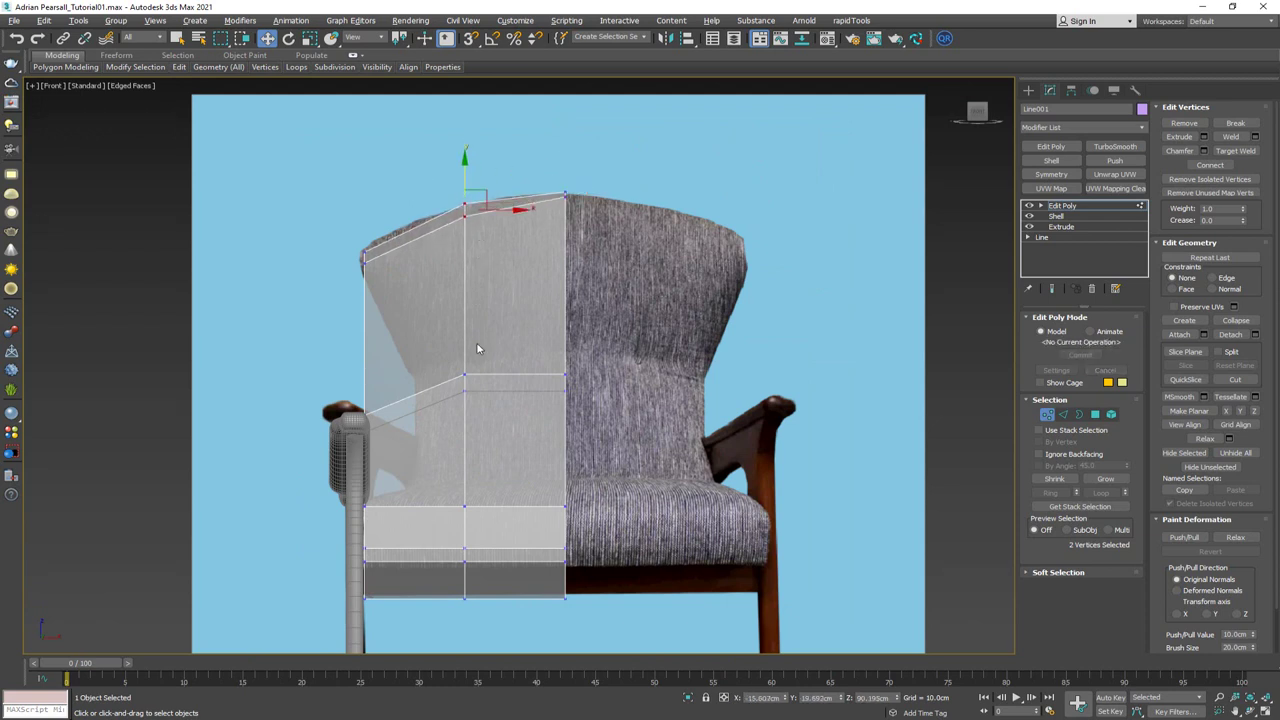
mouse_move(411, 404)
middle_mouse_down()
mouse_move(428, 364)
mouse_move(428, 391)
middle_mouse_up()
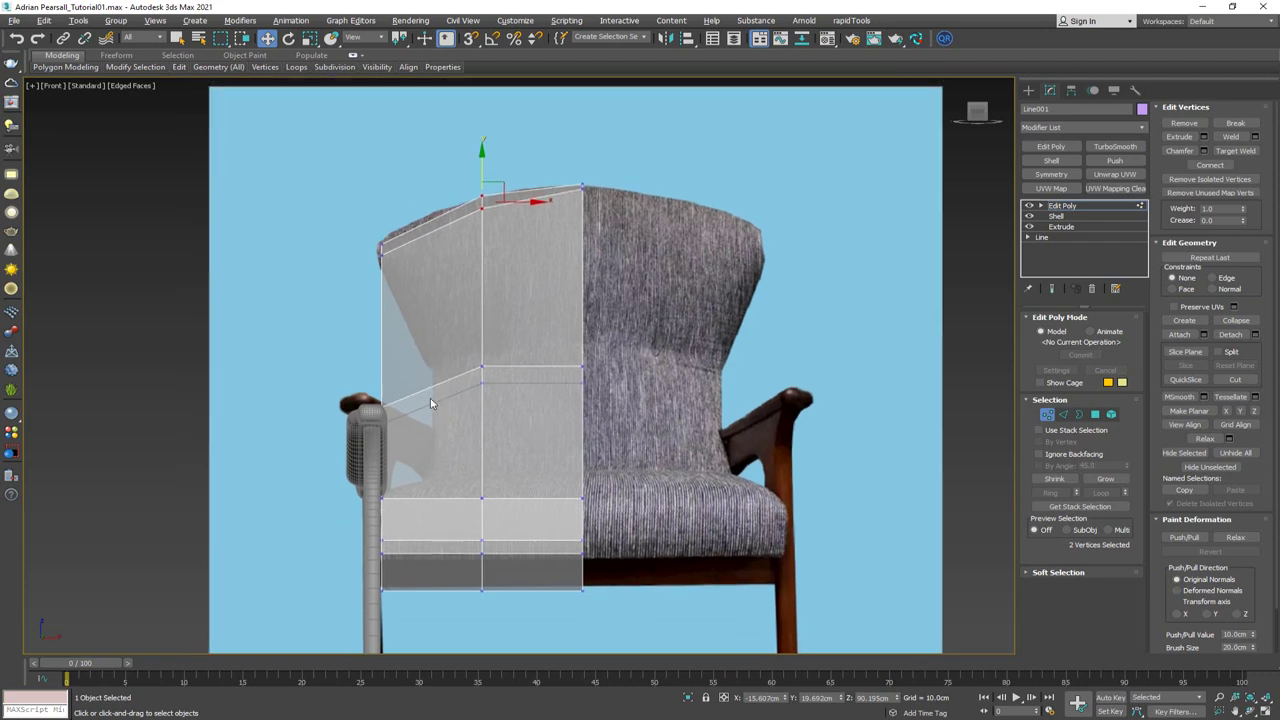
scroll(432, 403, "up", 5)
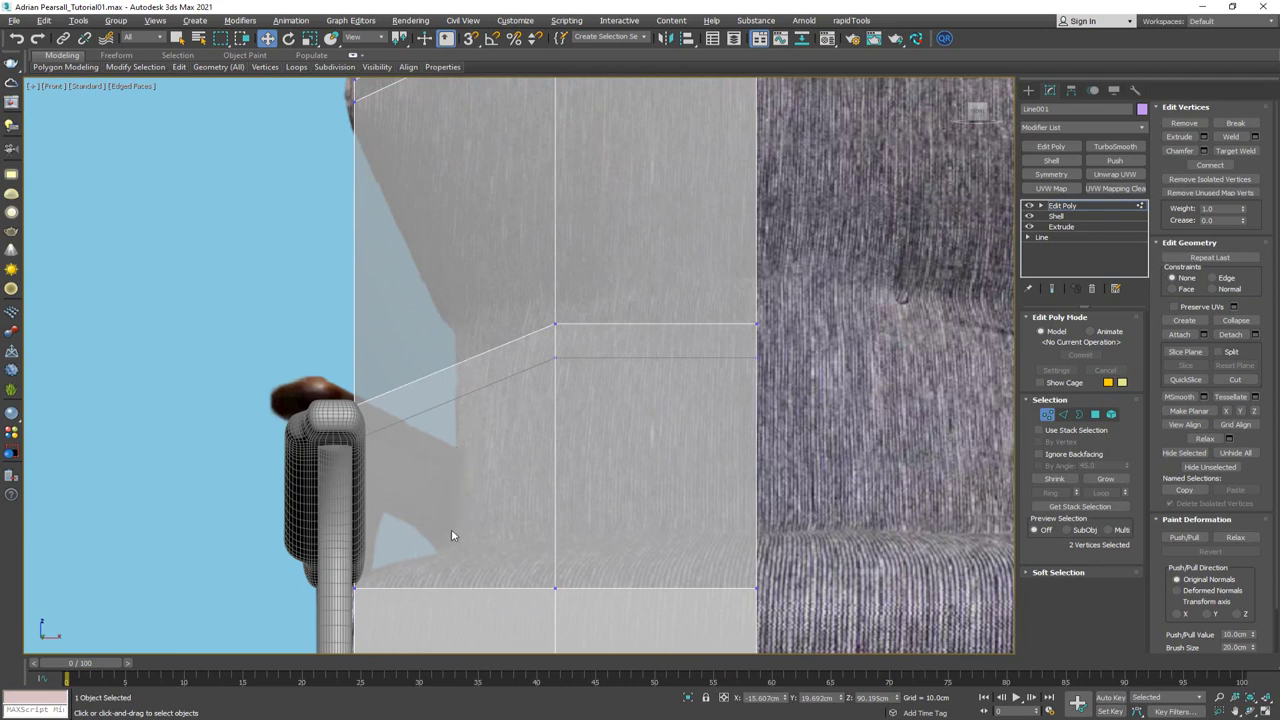
Compare the half cushion's outline with the front, side and collected photo references, viewing it opaque outside vertex editing
scroll(473, 353, "down", 6)
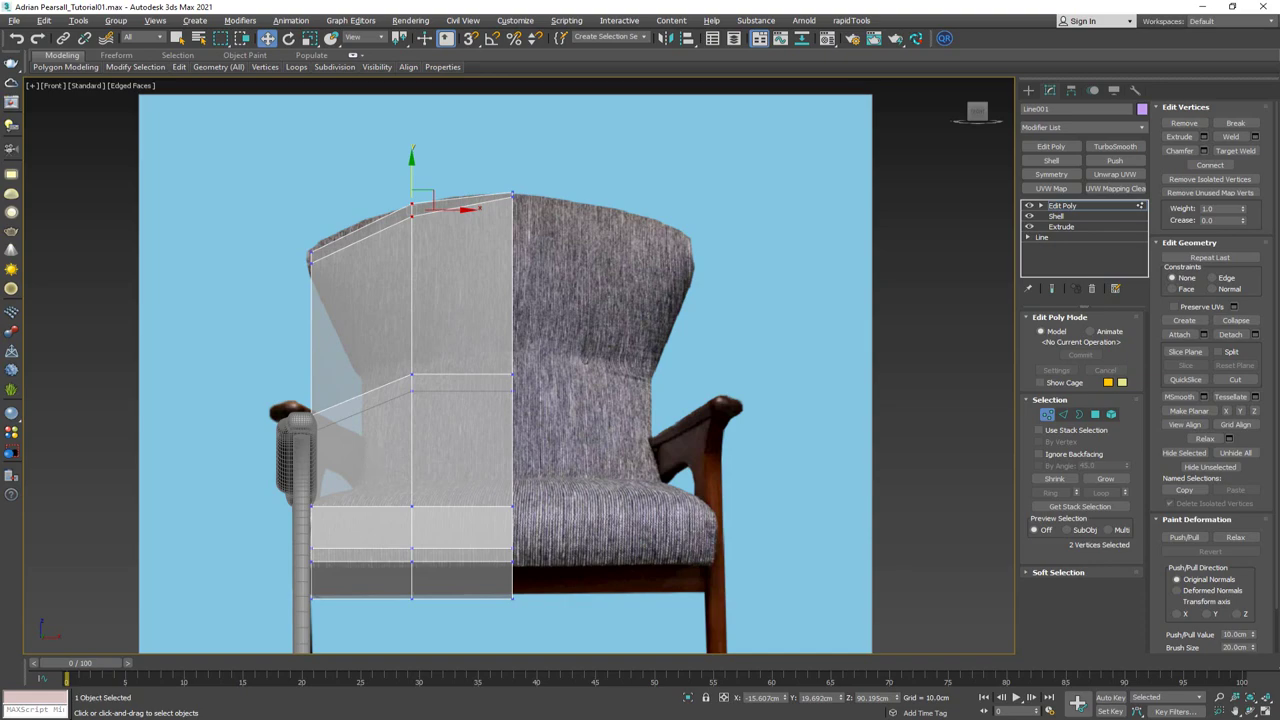
right_click_drag(0, 296, 804, 274)
scroll(478, 381, "down", 3)
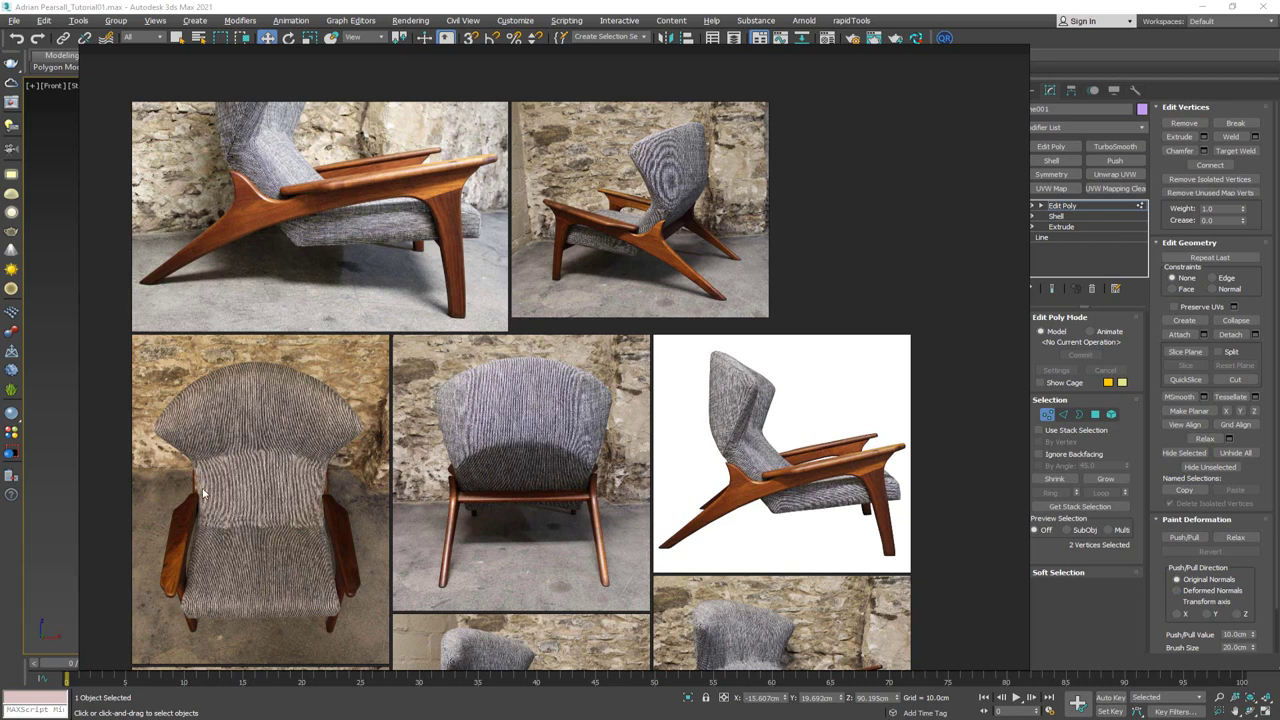
key("alt+Tab")
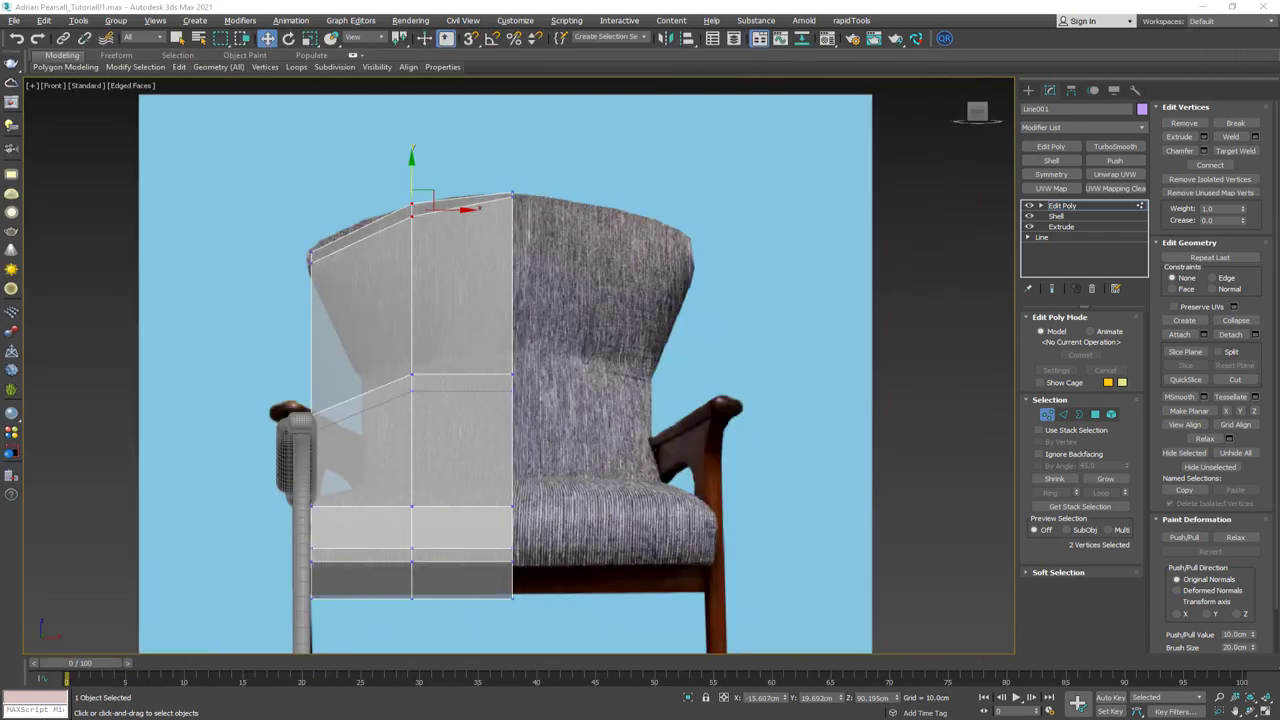
scroll(508, 382, "down", 2)
key("alt+w")
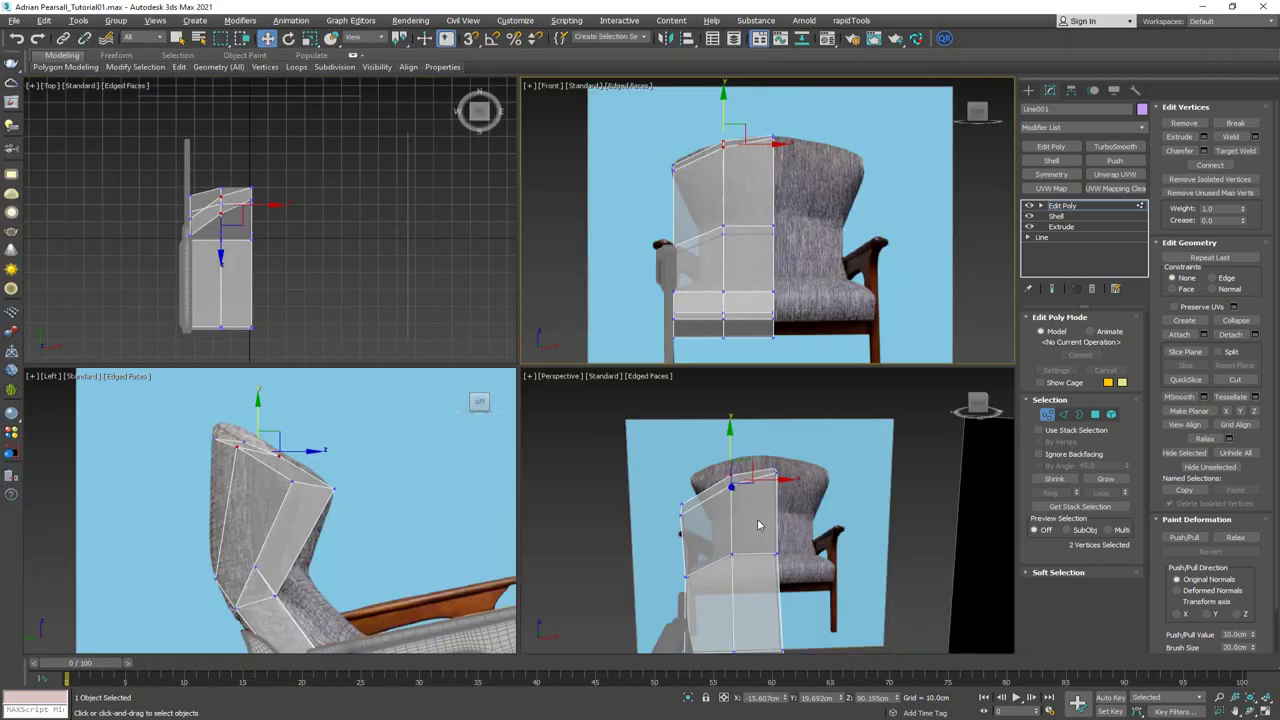
key("alt+w")
middle_click_drag(548, 427, 716, 421, "alt")
left_click(1046, 414)
key("alt+x")
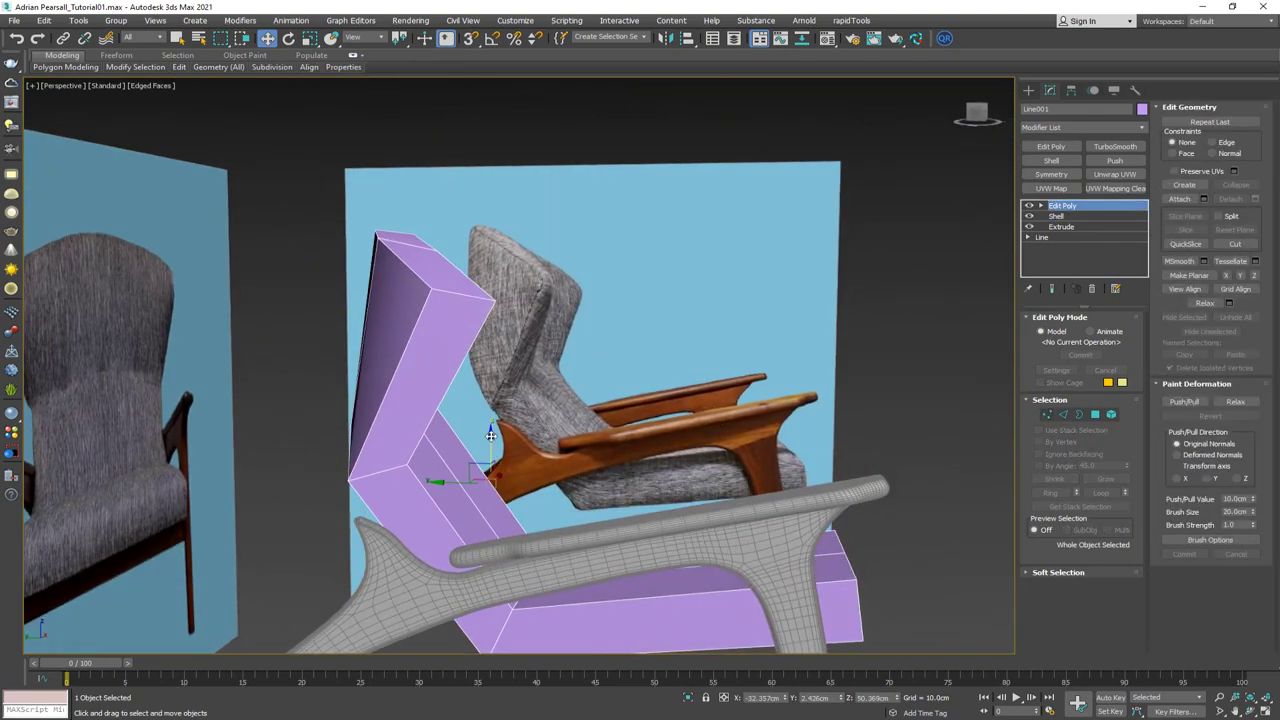
middle_click_drag(491, 435, 463, 412, "alt")
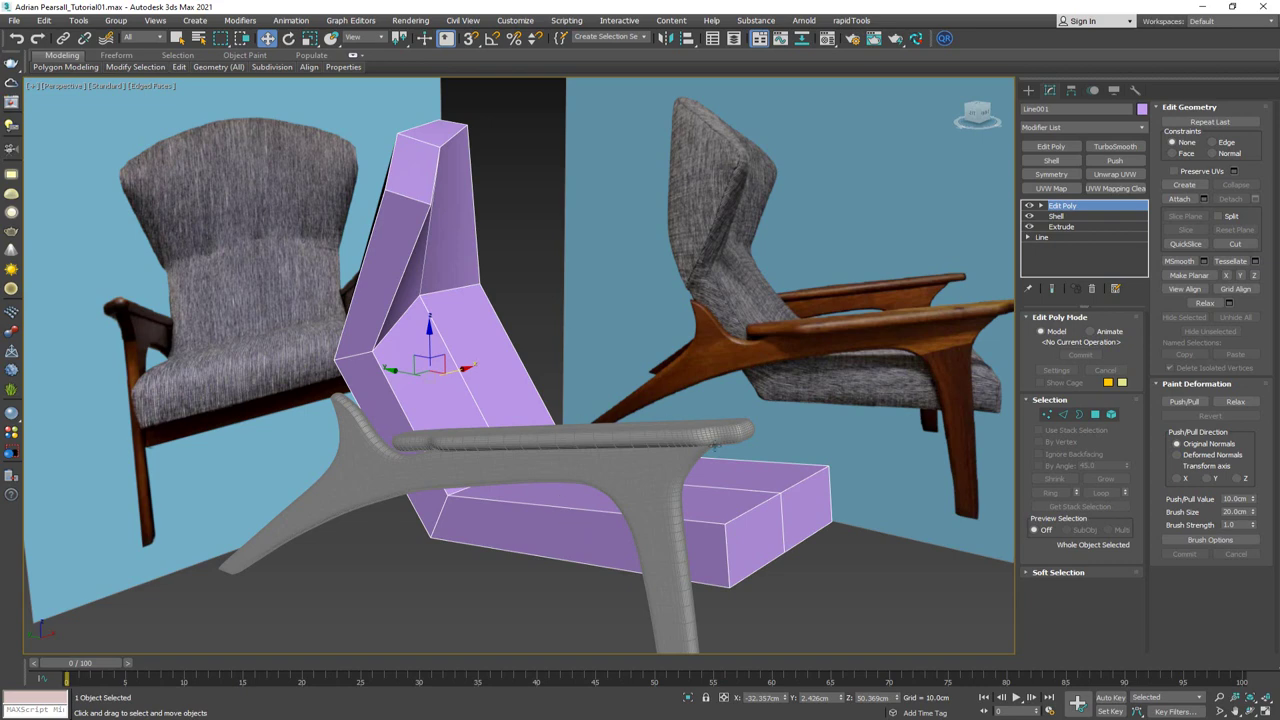
middle_click_drag(714, 527, 705, 500)
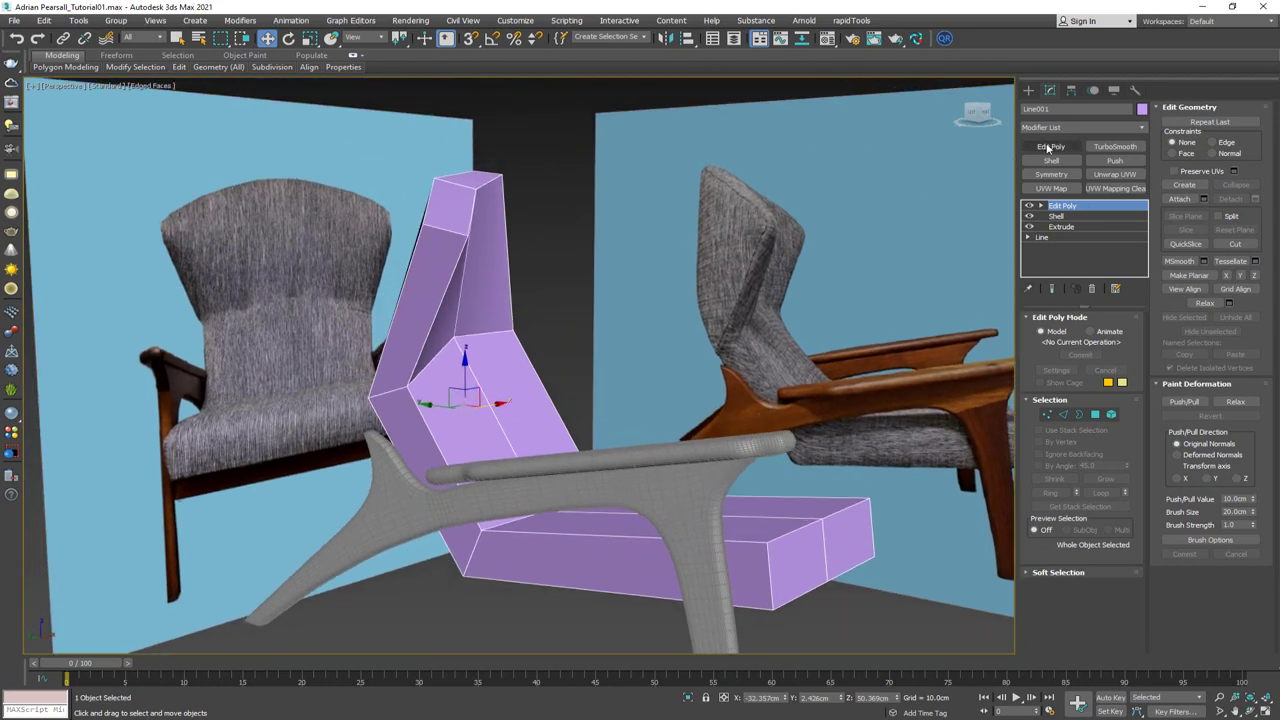
Add a second Edit Poly modifier and insert a curvature-following edge loop across the upper backrest between its bend and top edge
left_click(1048, 148)
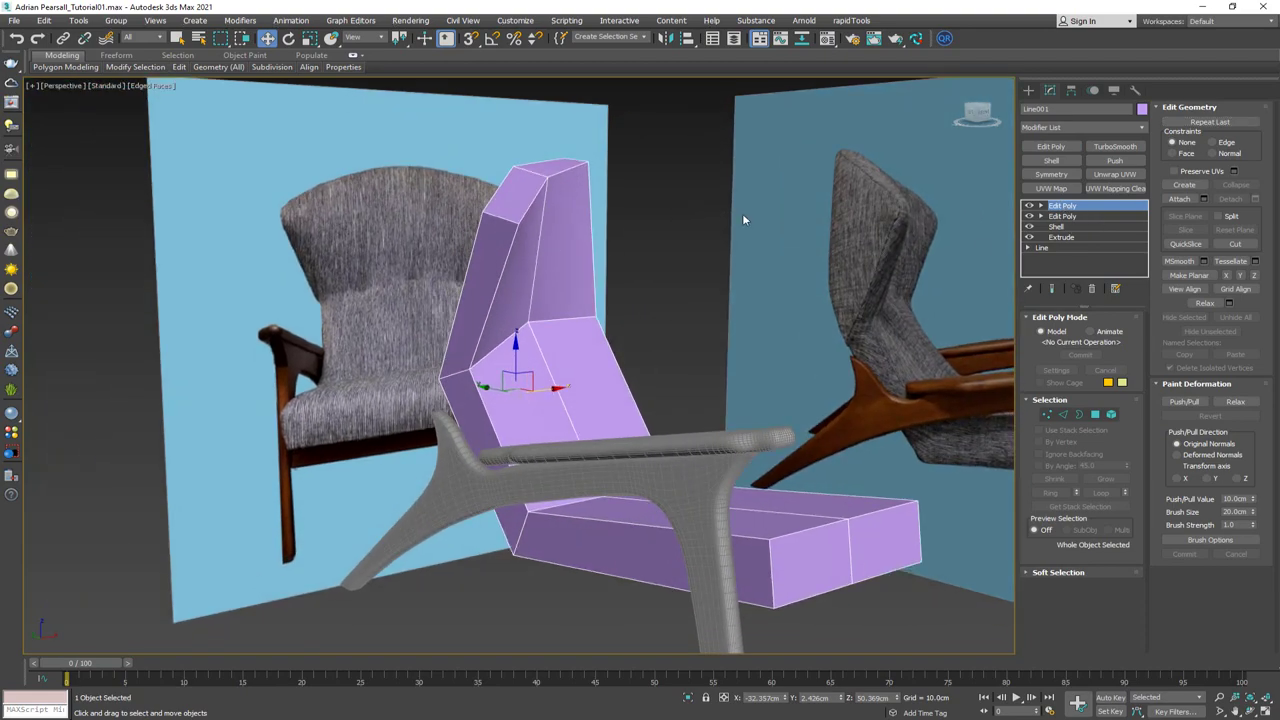
scroll(471, 266, "up", 5)
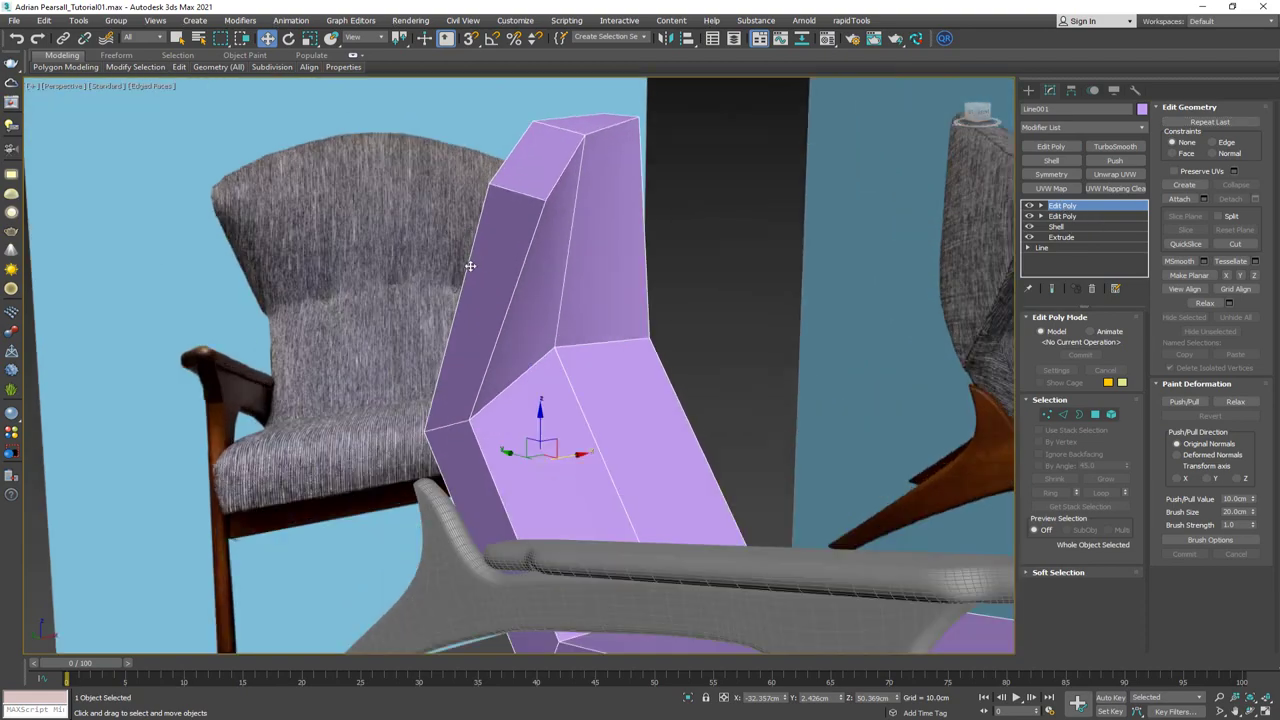
key("2")
middle_click_drag(471, 266, 568, 277, "alt")
scroll(530, 279, "down", 5)
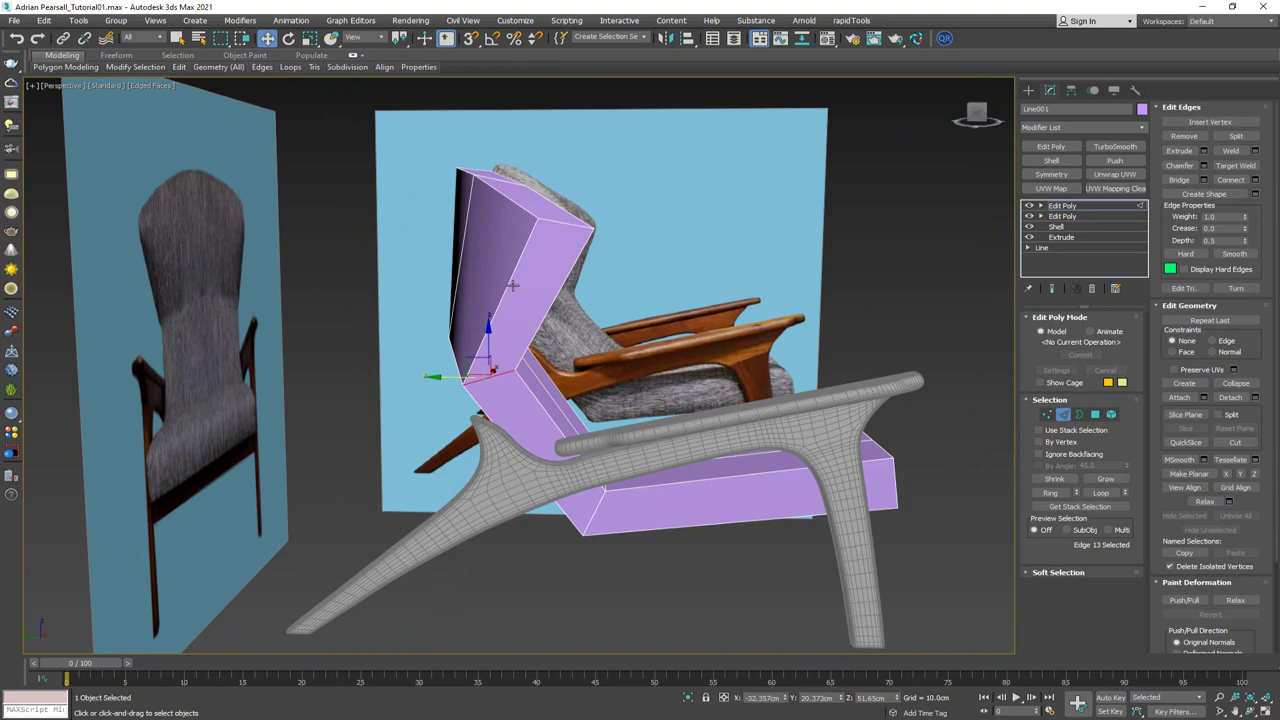
key("alt+1")
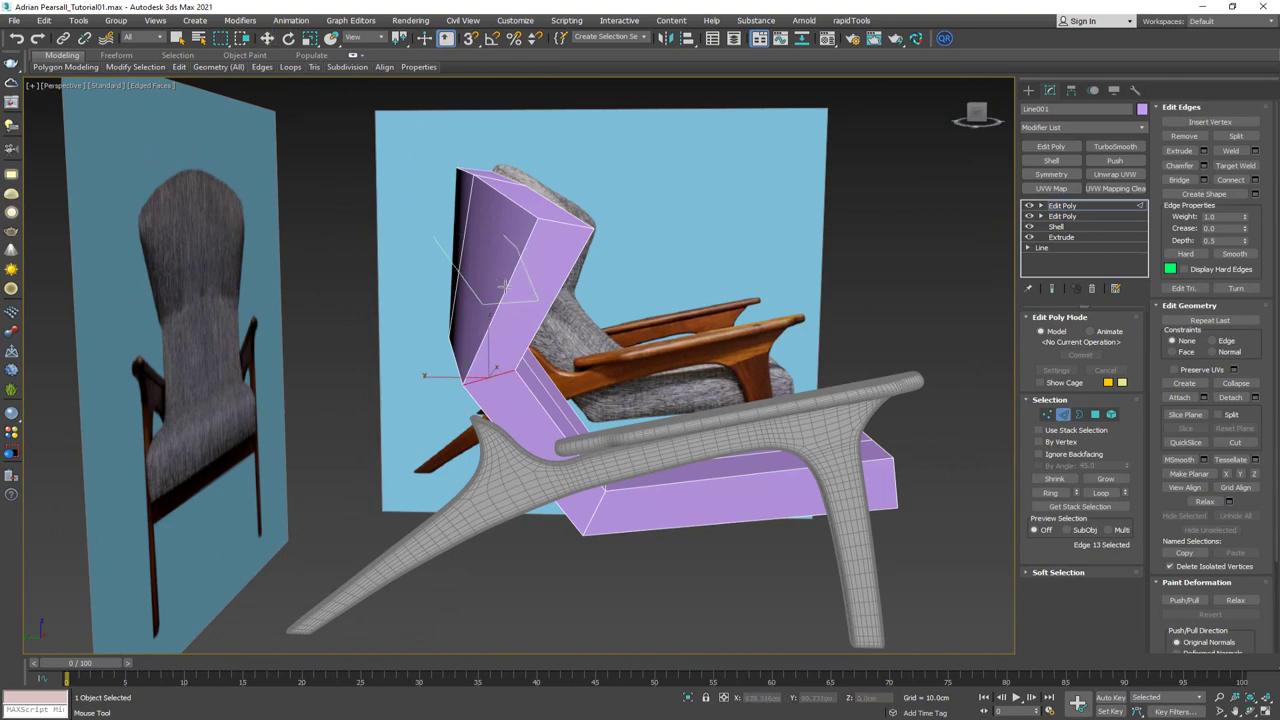
left_click(505, 286, "shift")
middle_click_drag(507, 286, 430, 250, "alt")
key("alt+w")
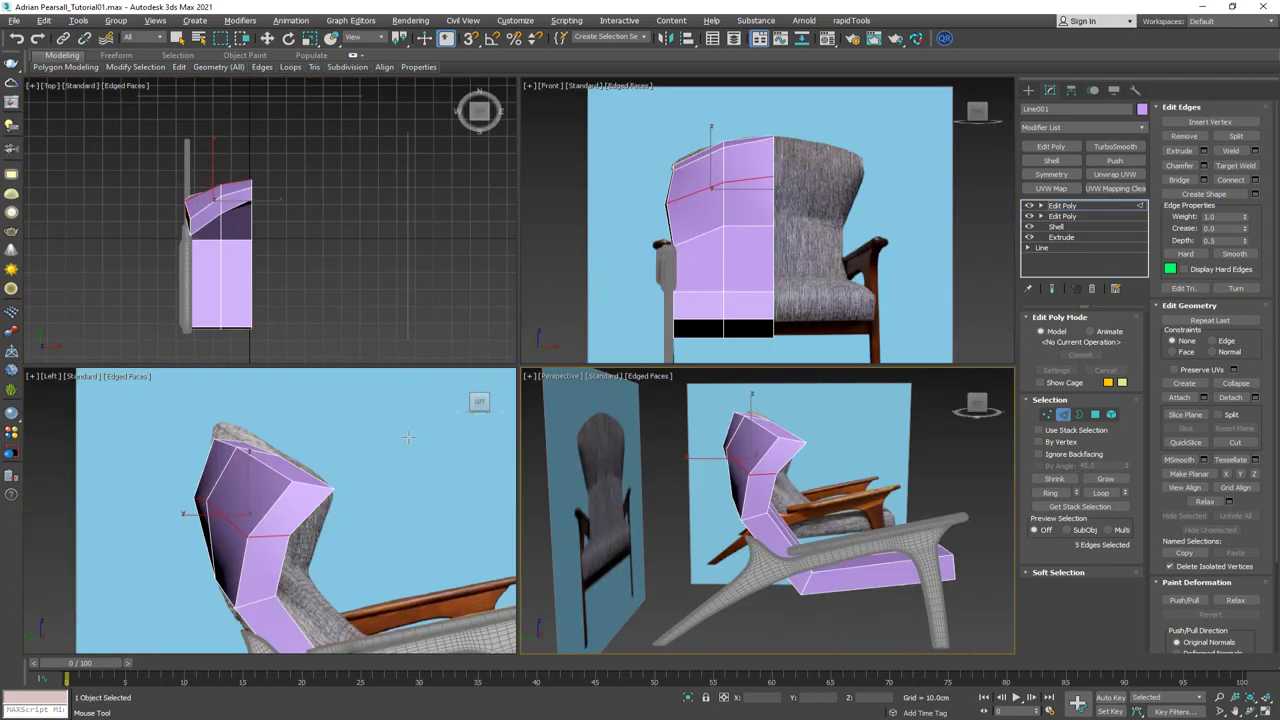
Make the cushion see-through in the Left view and move the new edge loop forward and slightly down to the side reference's contour
left_click(397, 444)
middle_click_drag(349, 472, 357, 455)
key("alt+x")
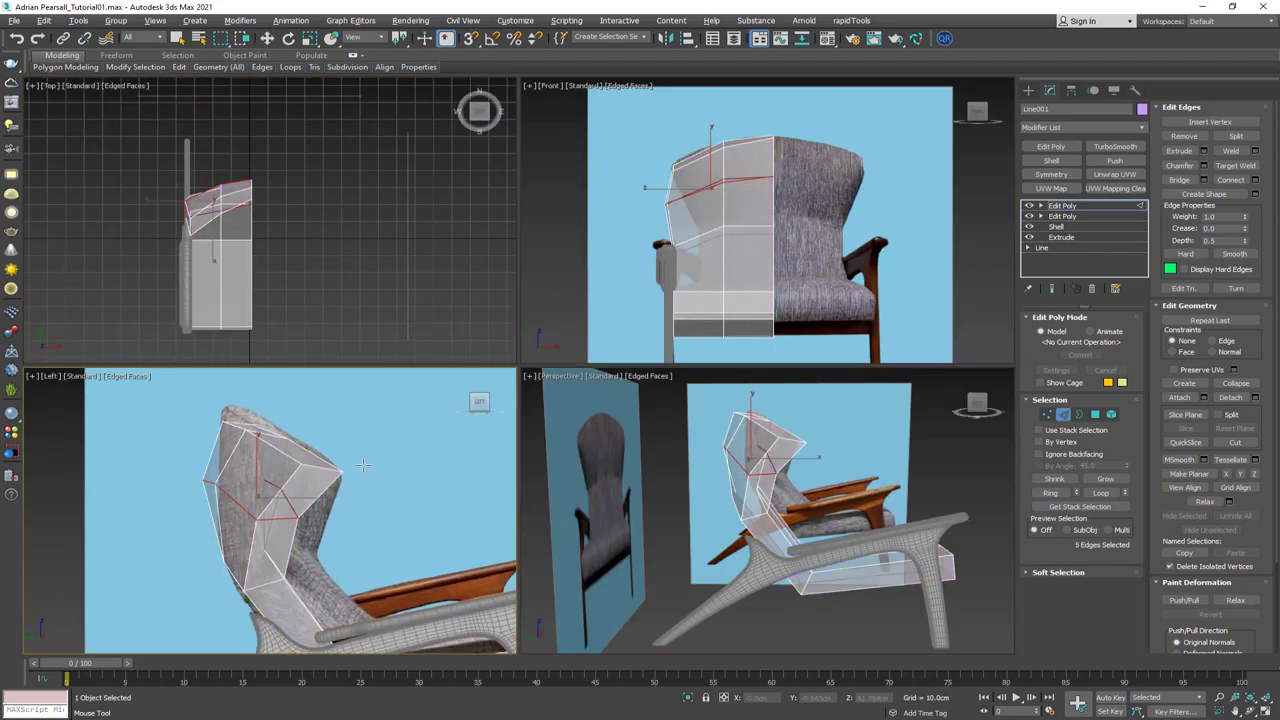
right_click(284, 484)
left_click(300, 492)
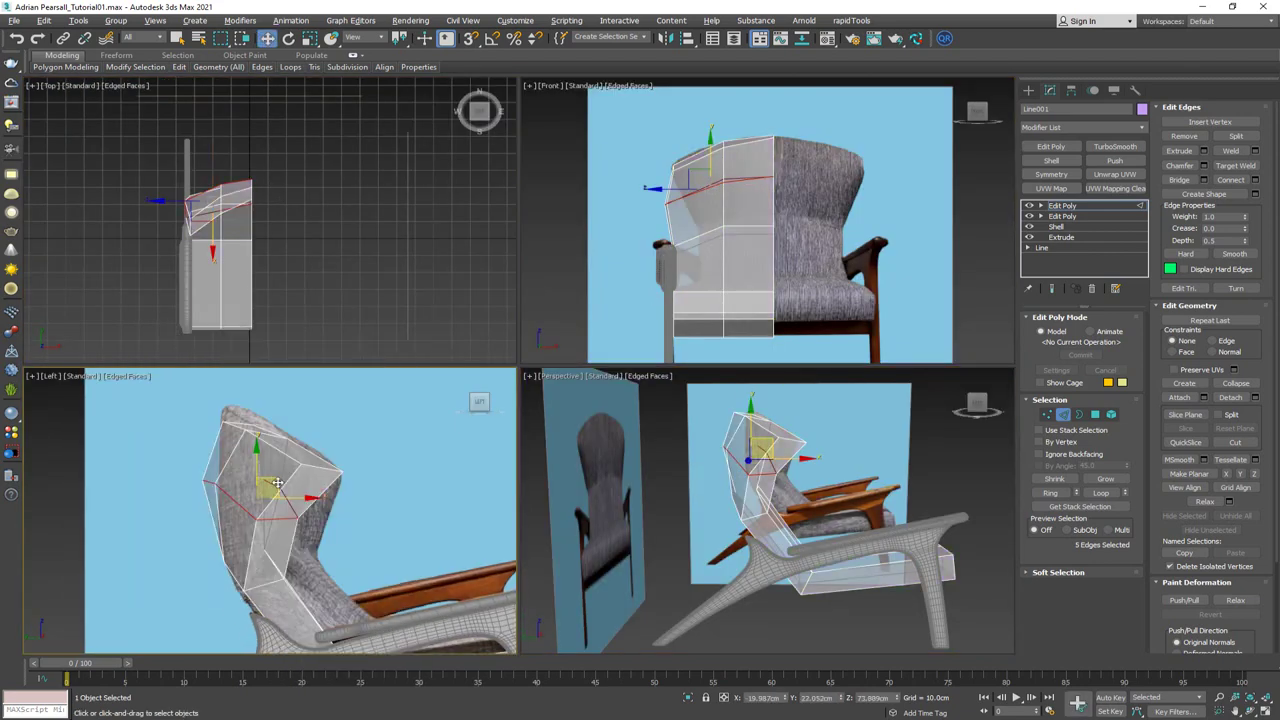
mouse_move(284, 484)
left_mouse_down()
mouse_move(288, 503)
mouse_move(292, 487)
left_mouse_up()
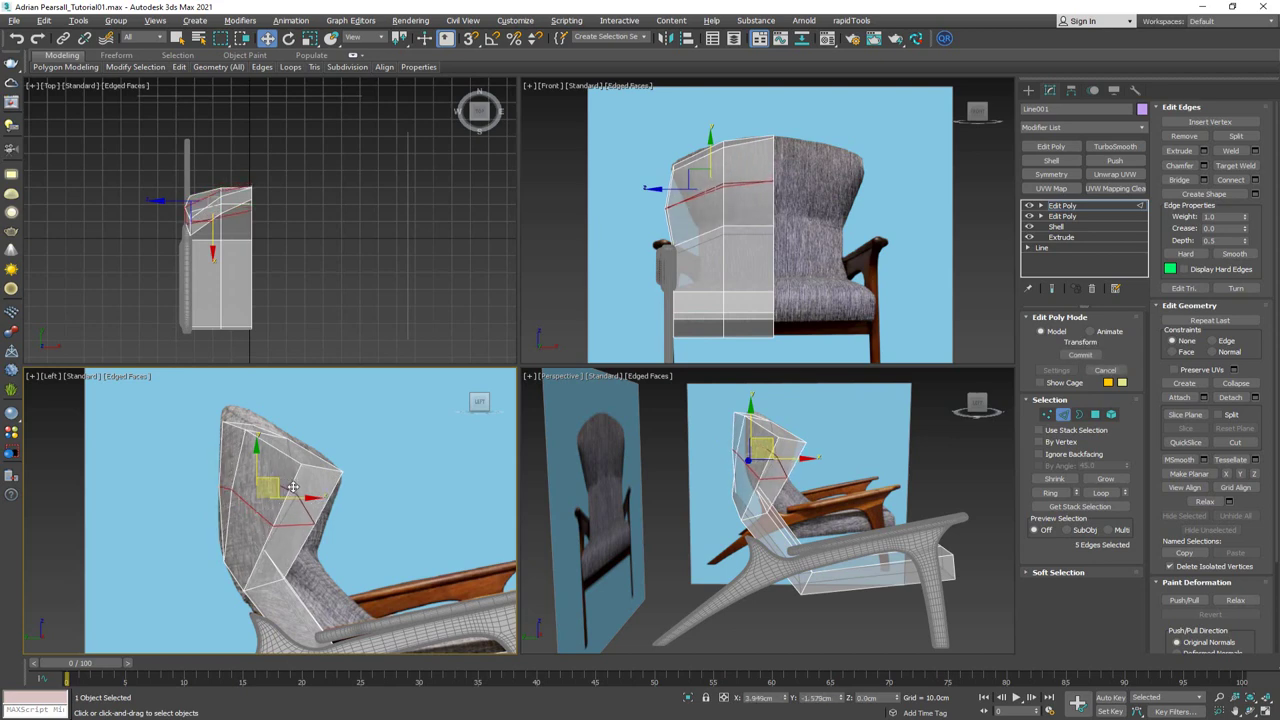
left_click_drag(293, 487, 294, 487)
Move the new loop's front edge between the centre and middle columns back to about Y 20 cm to hollow the backrest
middle_click_drag(829, 464, 471, 449, "alt")
key("alt+w")
left_click(573, 304)
middle_click_drag(573, 304, 517, 332, "alt")
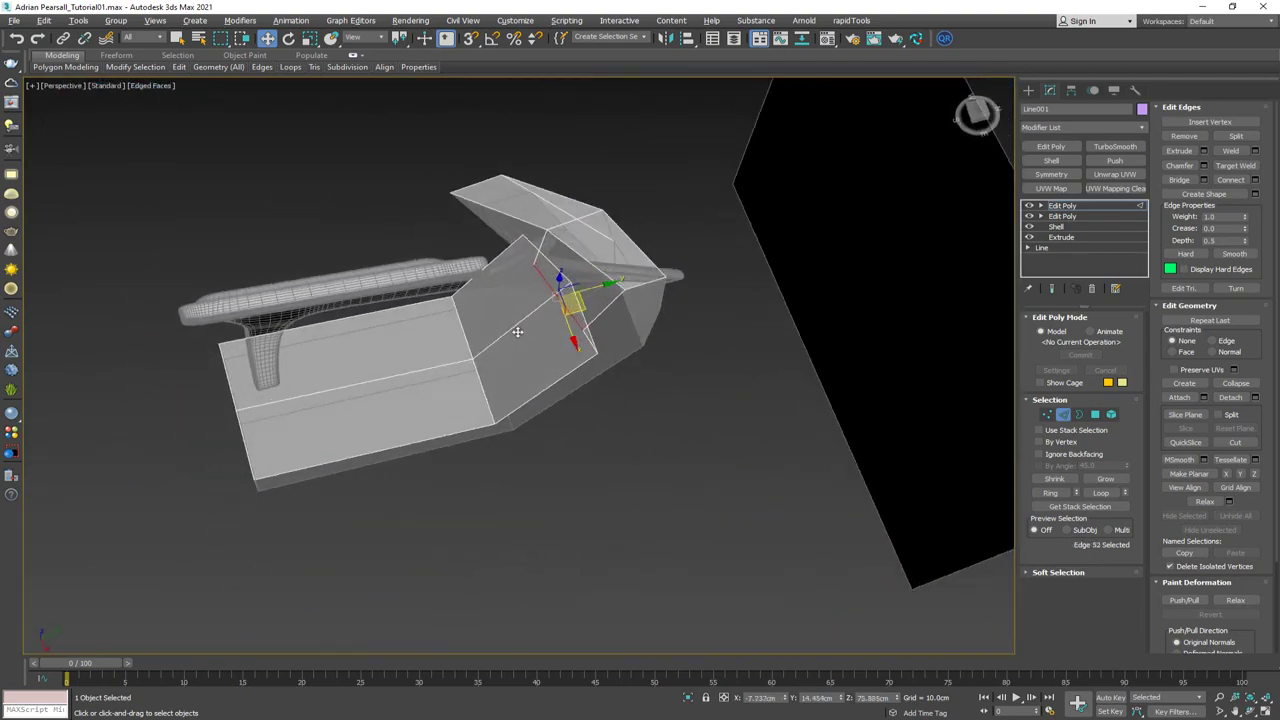
left_click_drag(590, 290, 625, 280)
middle_click_drag(645, 277, 544, 311, "alt")
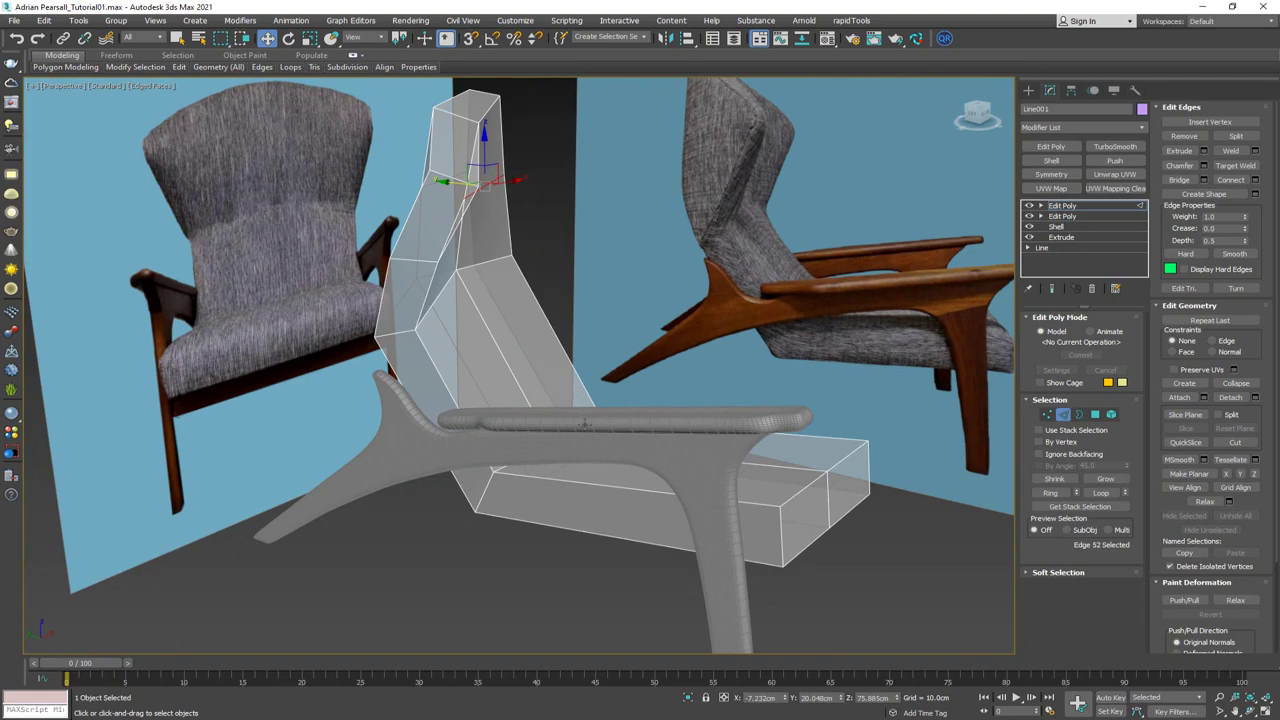
Make the cushion opaque again, leave edge editing and apply a TurboSmooth modifier with 1 iteration
mouse_move(584, 424)
middle_mouse_down("alt")
mouse_move(554, 449)
mouse_move(500, 433)
mouse_move(595, 443)
middle_mouse_up("alt")
key("alt+x")
left_click(1065, 418)
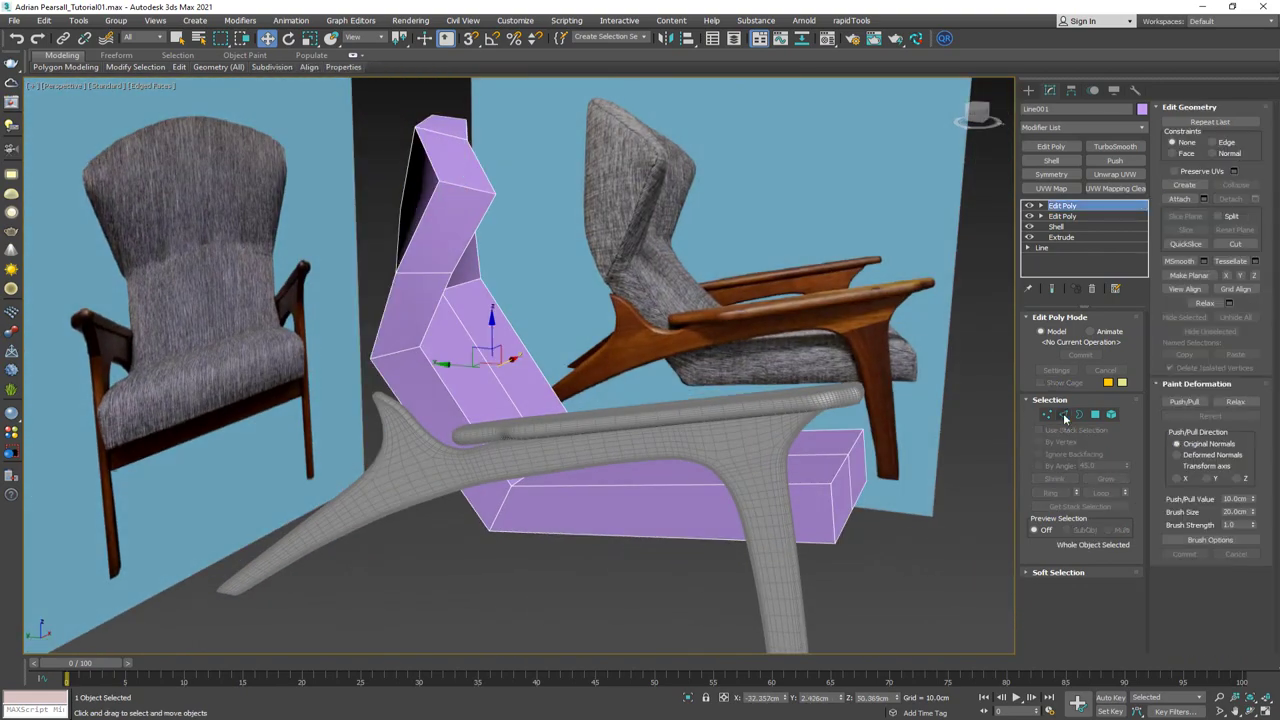
left_click(1115, 146)
mouse_move(628, 250)
middle_mouse_down("alt")
mouse_move(716, 230)
mouse_move(651, 217)
mouse_move(603, 257)
mouse_move(628, 253)
middle_mouse_up("alt")
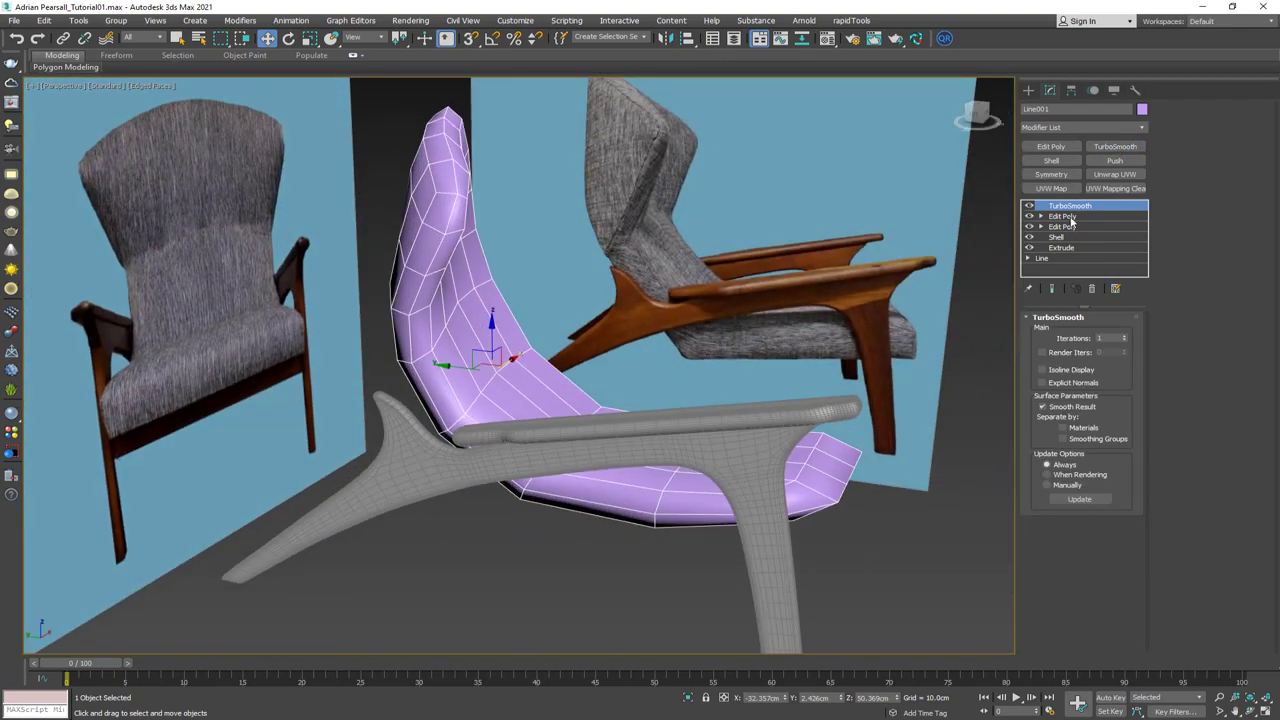
In the upper Edit Poly, insert a support edge loop lengthwise close to the cushion's outer side and preview it smoothed
left_click(1068, 217)
middle_click_drag(648, 298, 705, 415, "alt")
key("alt+1")
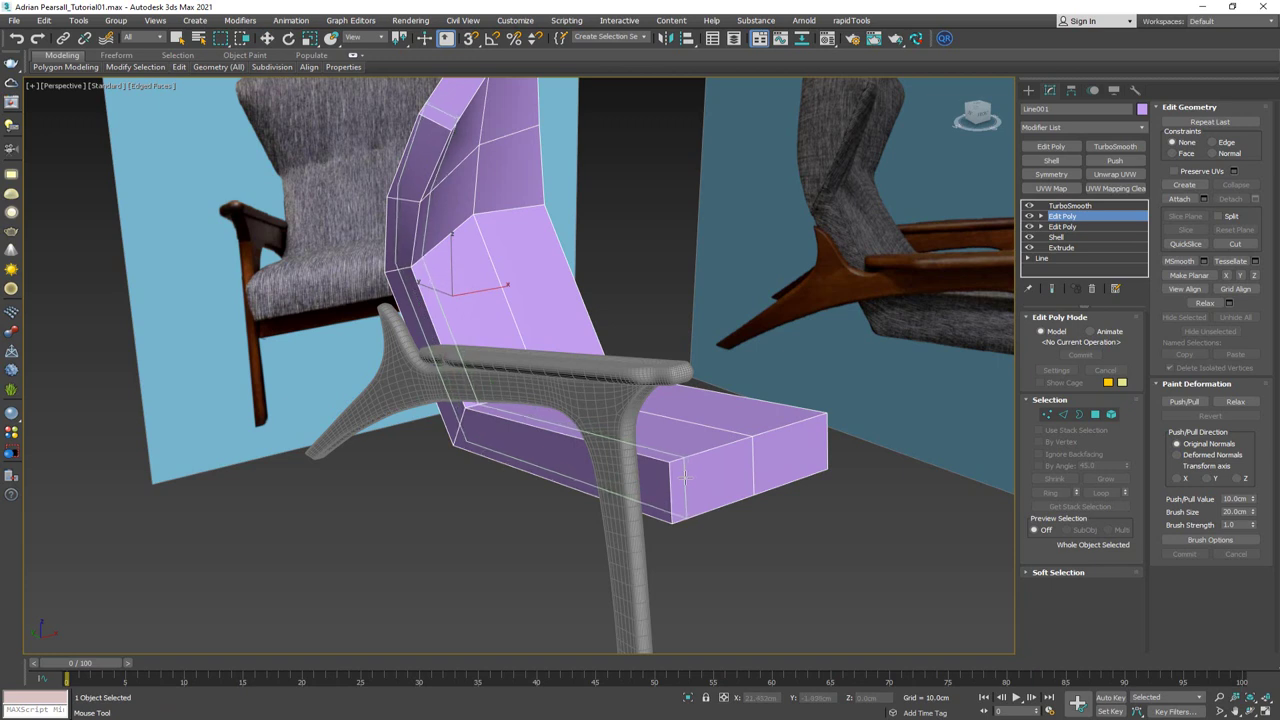
left_click(686, 477)
right_click(686, 479)
key("shift+e")
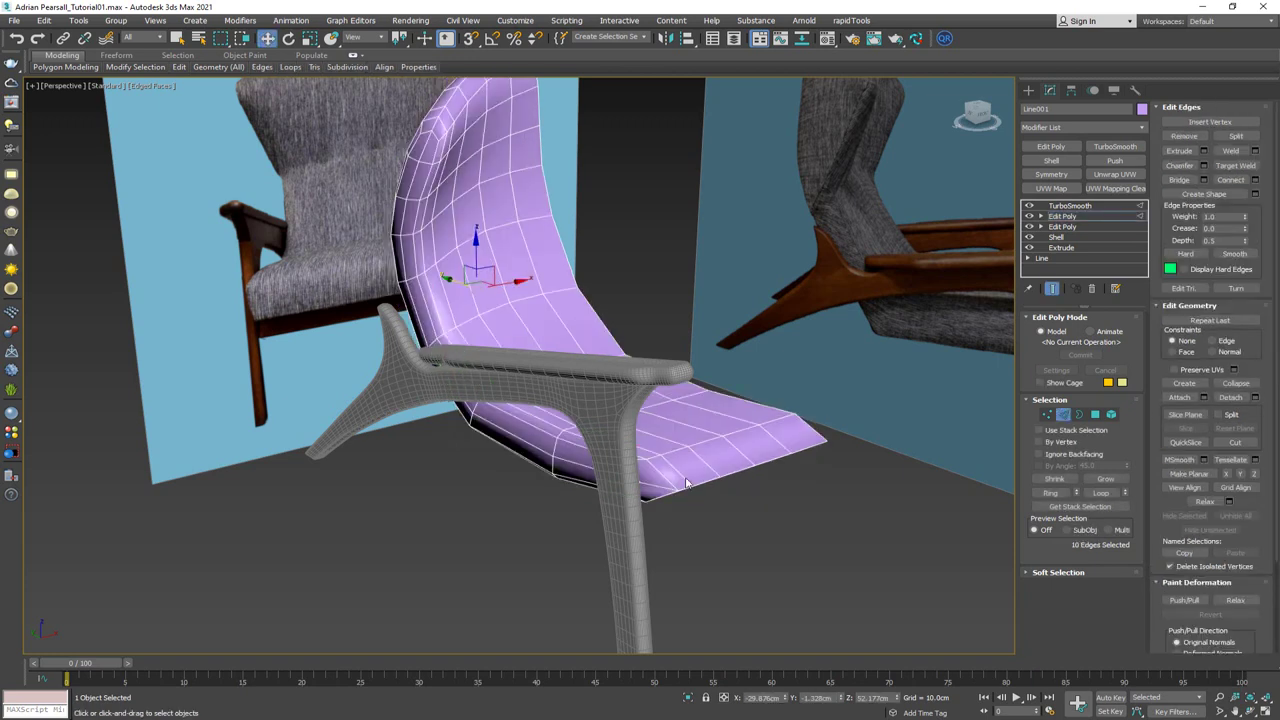
key("shift+e")
Insert two support edge loops around the cushion's thickness, one near its upper face and one near its lower face
key("alt+1")
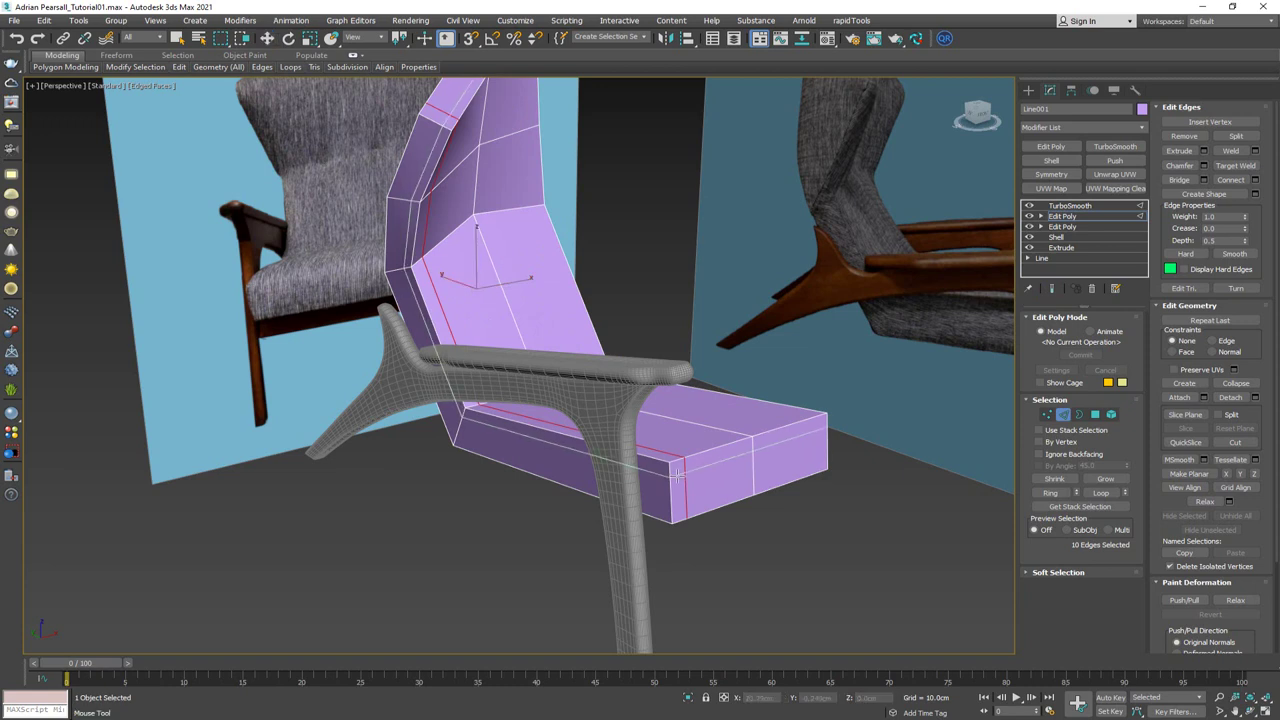
left_click(679, 477)
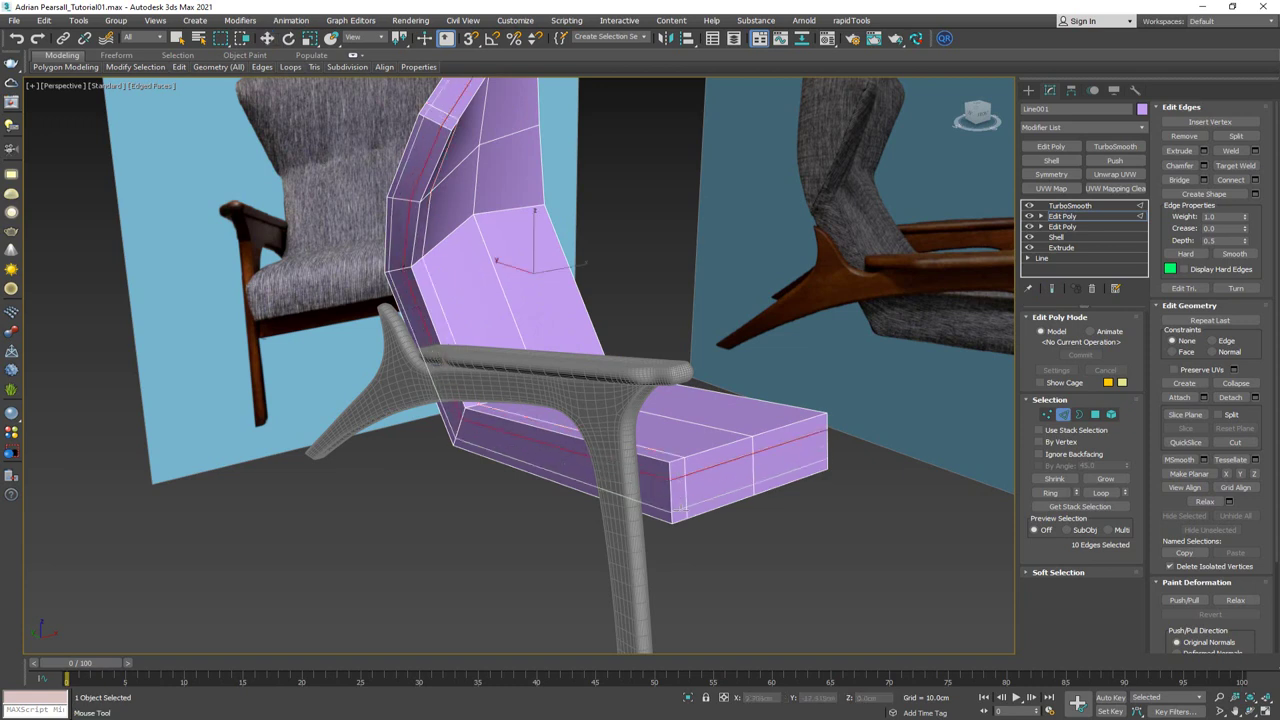
left_click_drag(681, 509, 678, 515)
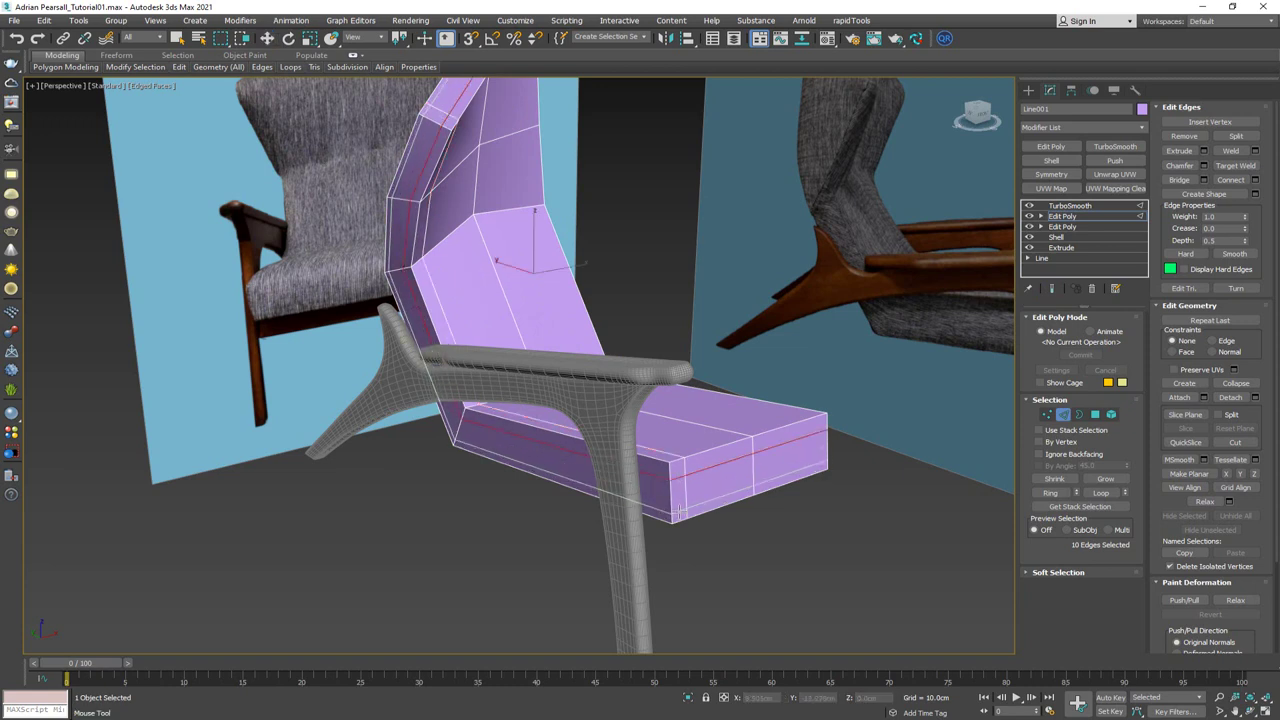
left_click(679, 513)
right_click(680, 516)
key("ctrl+e")
middle_click_drag(683, 518, 632, 480, "alt")
key("ctrl+e")
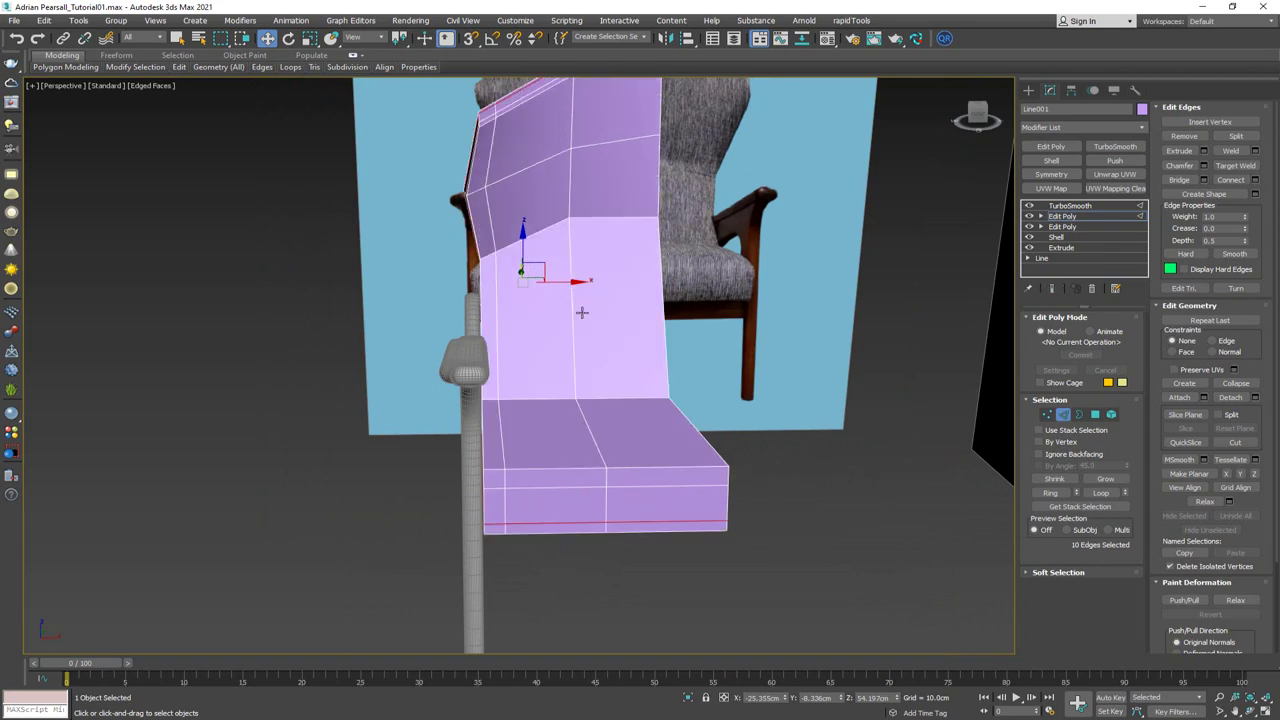
Insert a support edge loop across the cushion just below the bend between the lower and upper backrest
middle_click_drag(582, 313, 711, 428)
scroll(440, 465, "up", 3)
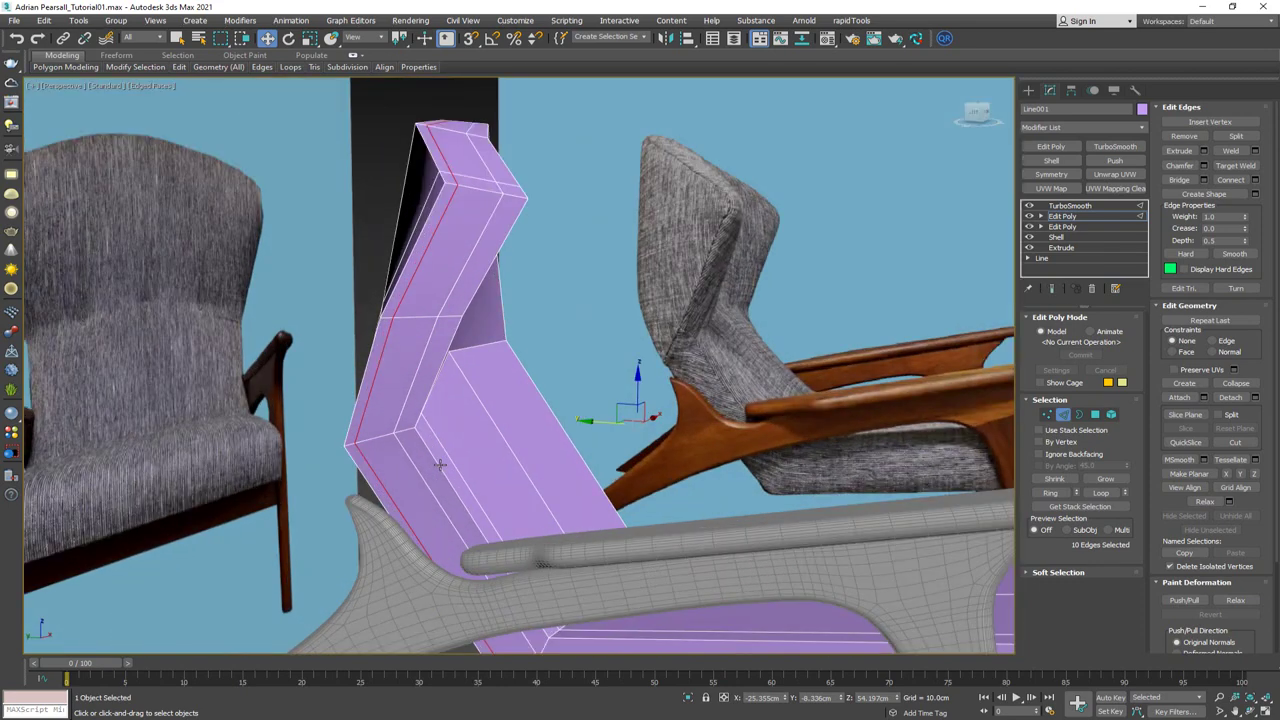
scroll(440, 465, "up", 2)
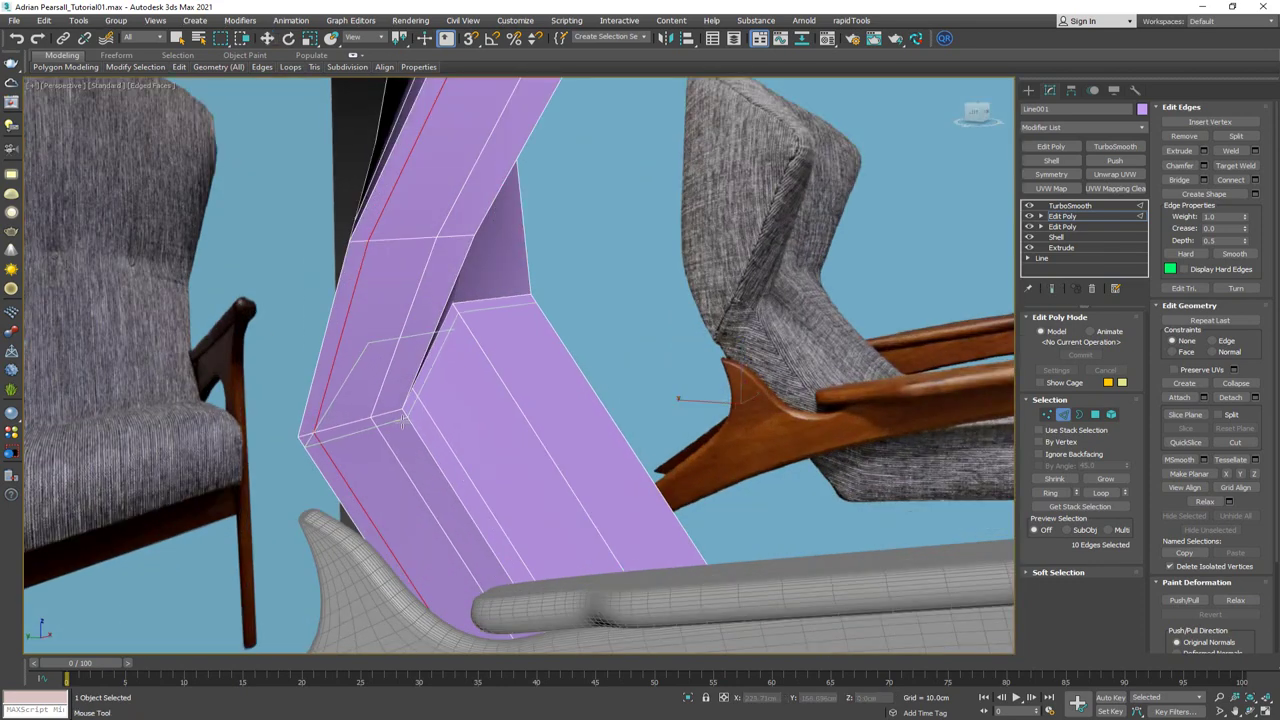
left_click(403, 421)
right_click(405, 430)
key("ctrl+e")
middle_click_drag(417, 433, 386, 436, "alt")
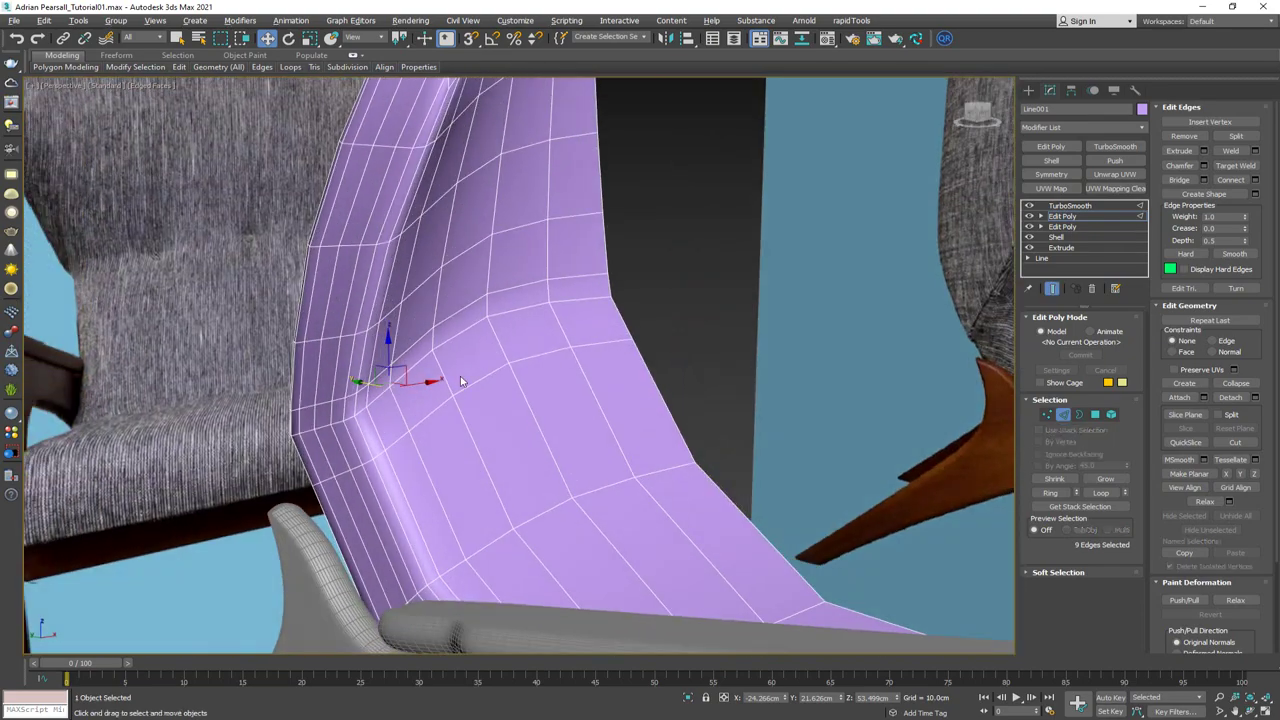
Isolate the half cushion from the frame and reference images, and leave edge editing
key("alt+q")
middle_click_drag(467, 418, 792, 422, "alt")
scroll(533, 400, "down", 6)
left_click(1063, 414)
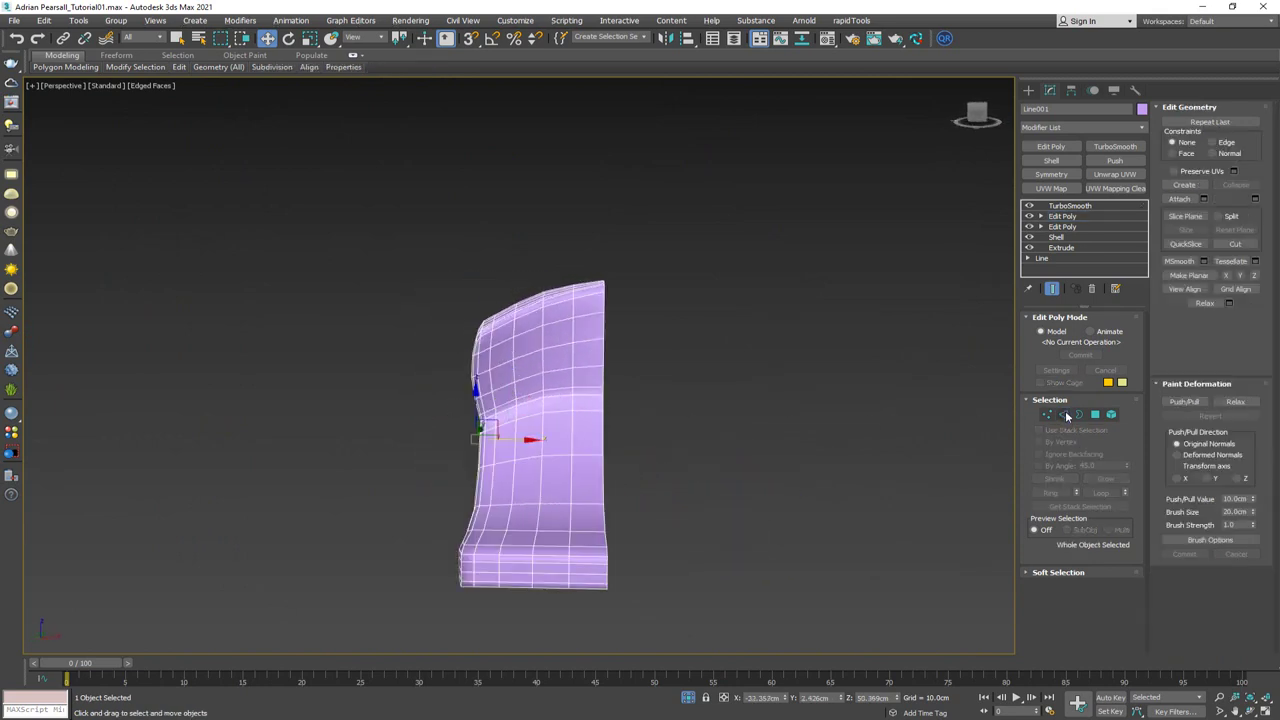
middle_click_drag(670, 458, 635, 436)
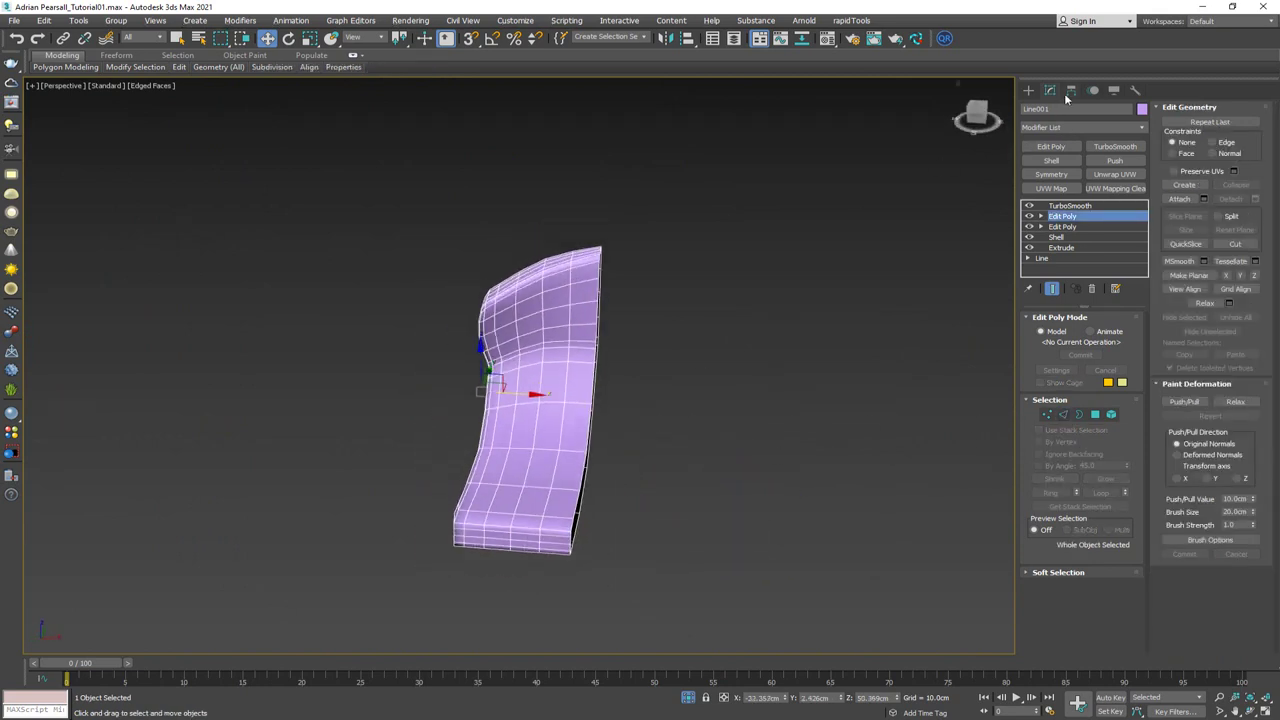
Move only the cushion's pivot along X onto its open centre-line edge, with 3D snapping enabled
left_click(1069, 91)
left_click(1081, 176)
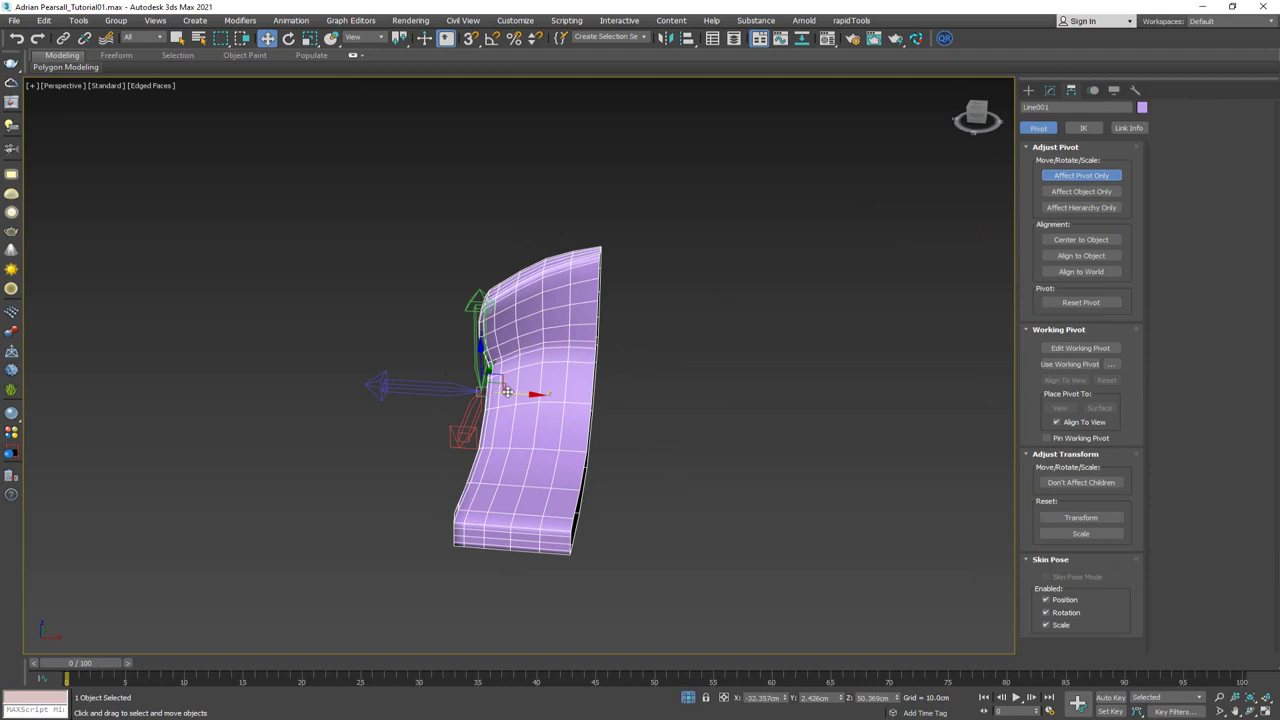
left_click_drag(507, 392, 600, 416)
key("s")
left_click(1079, 175)
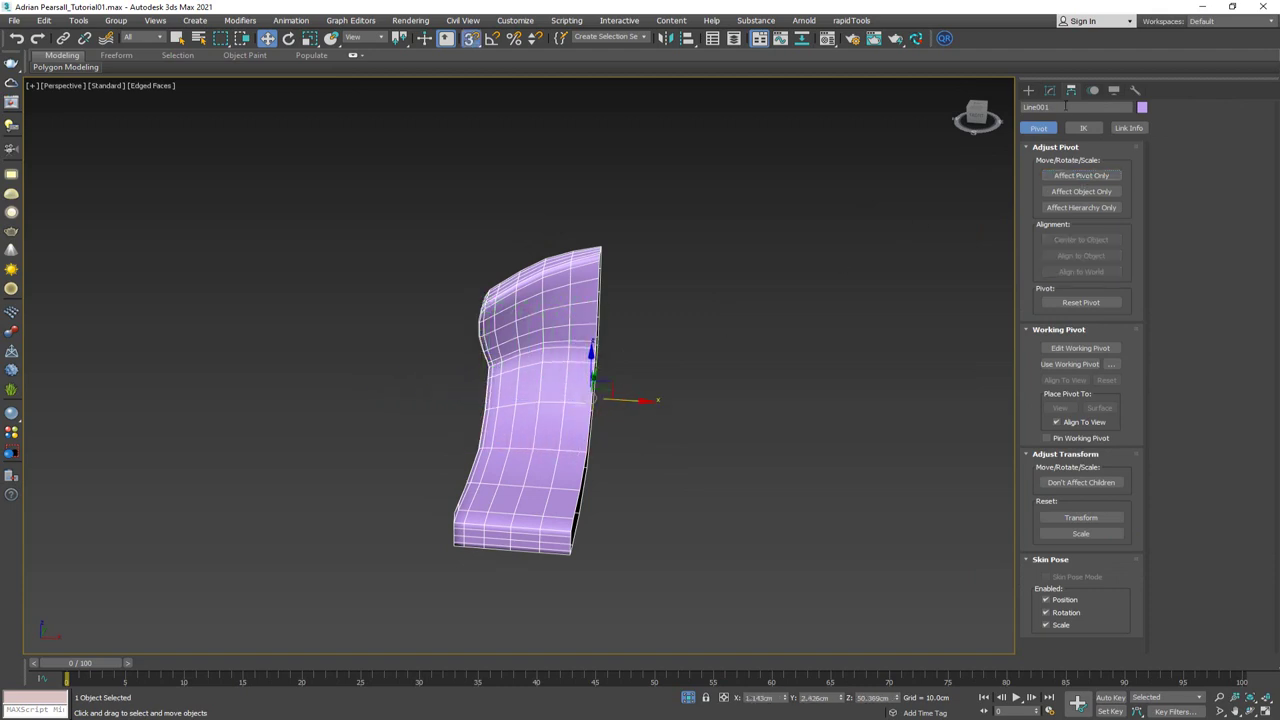
Add a Symmetry modifier between the upper Edit Poly and TurboSmooth, mirroring the half cushion along the Z axis
left_click(1050, 90)
left_click(1075, 217)
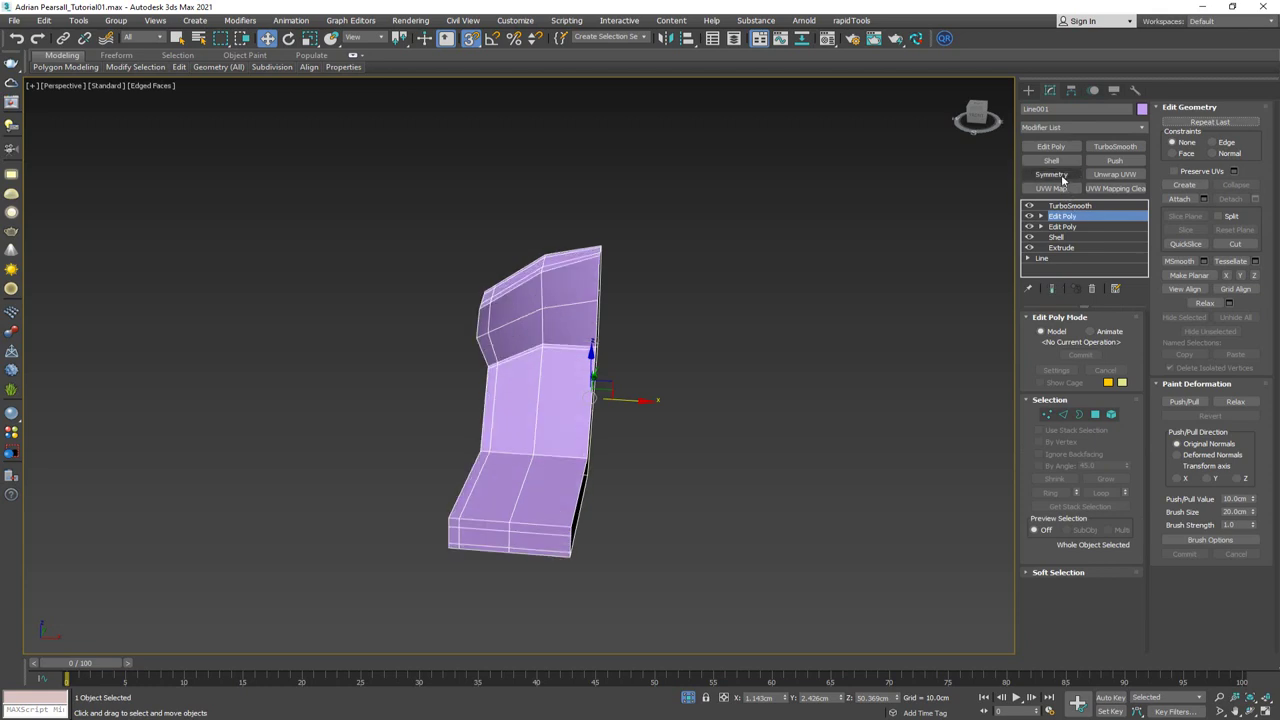
left_click(1051, 175)
left_click(1077, 341)
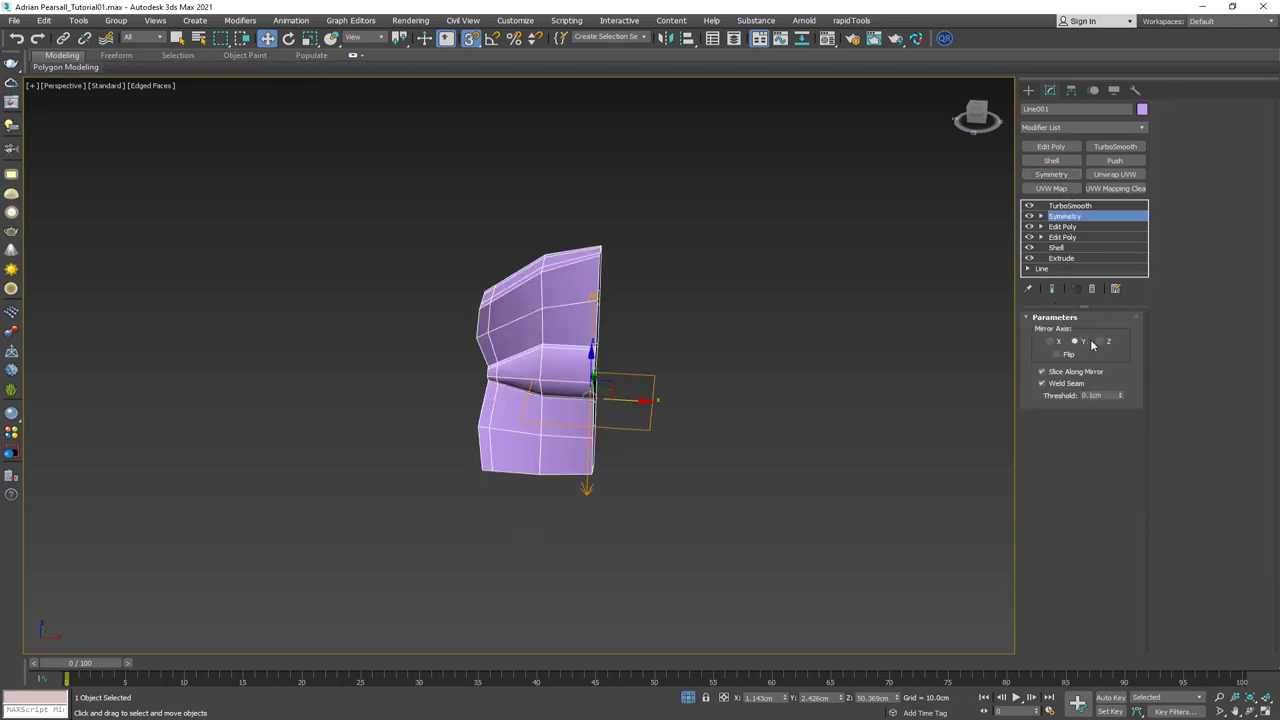
left_click(1099, 341)
middle_click_drag(937, 342, 839, 286, "alt")
left_click(1070, 205)
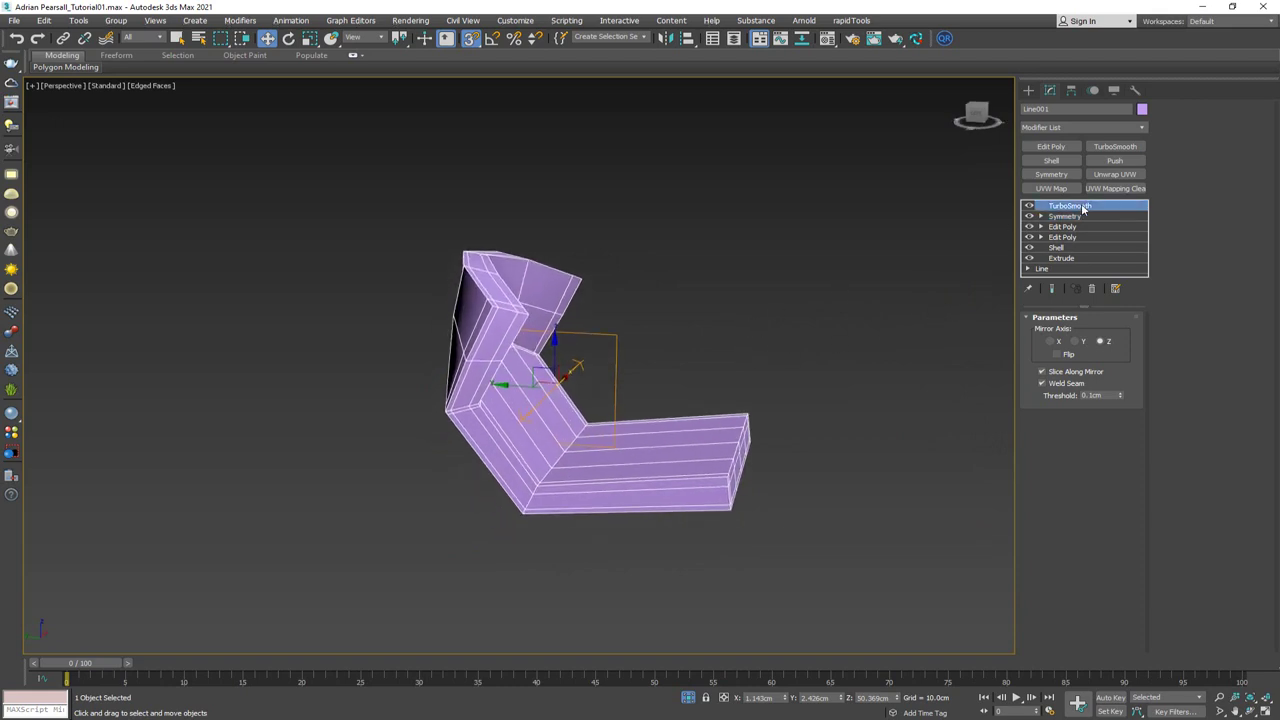
Examine the smoothed, mirrored cushion's backrest and compare its shape with the chair reference photos
middle_click_drag(654, 334, 669, 394, "alt")
scroll(655, 398, "up", 3)
middle_click_drag(471, 400, 507, 335, "alt")
key("alt+Tab")
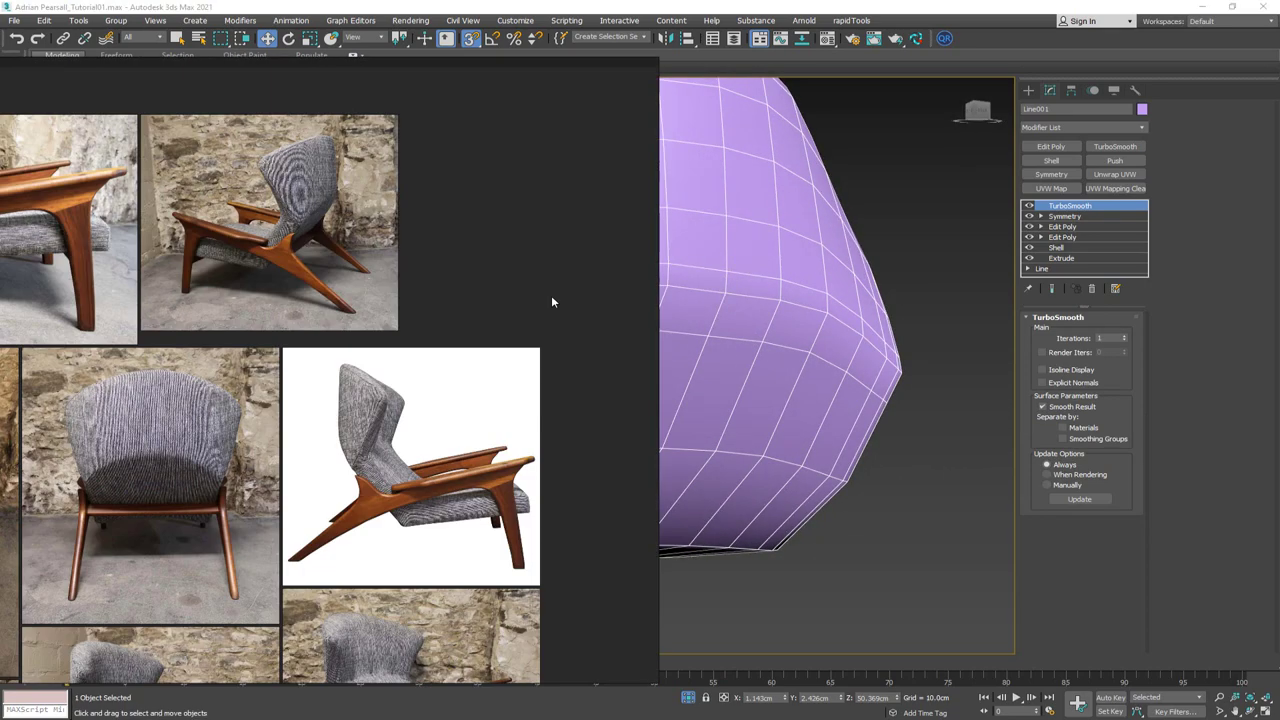
right_click_drag(551, 295, 849, 262)
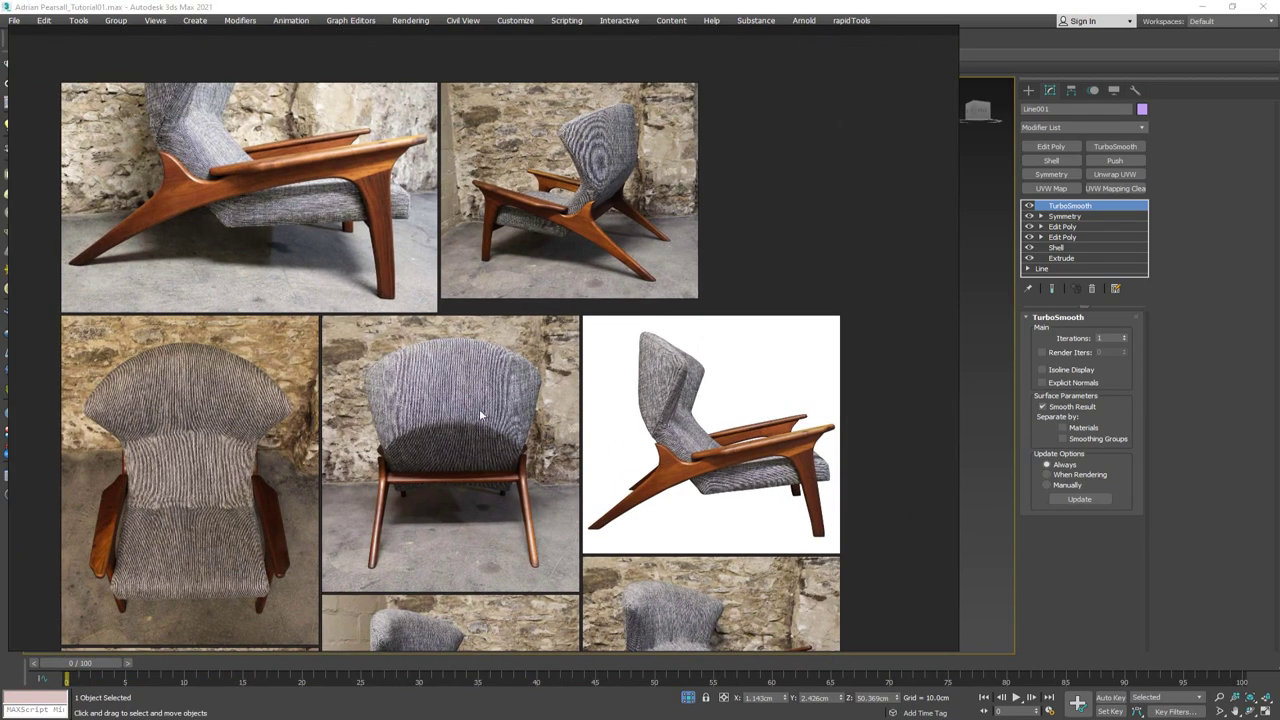
key("alt+Tab")
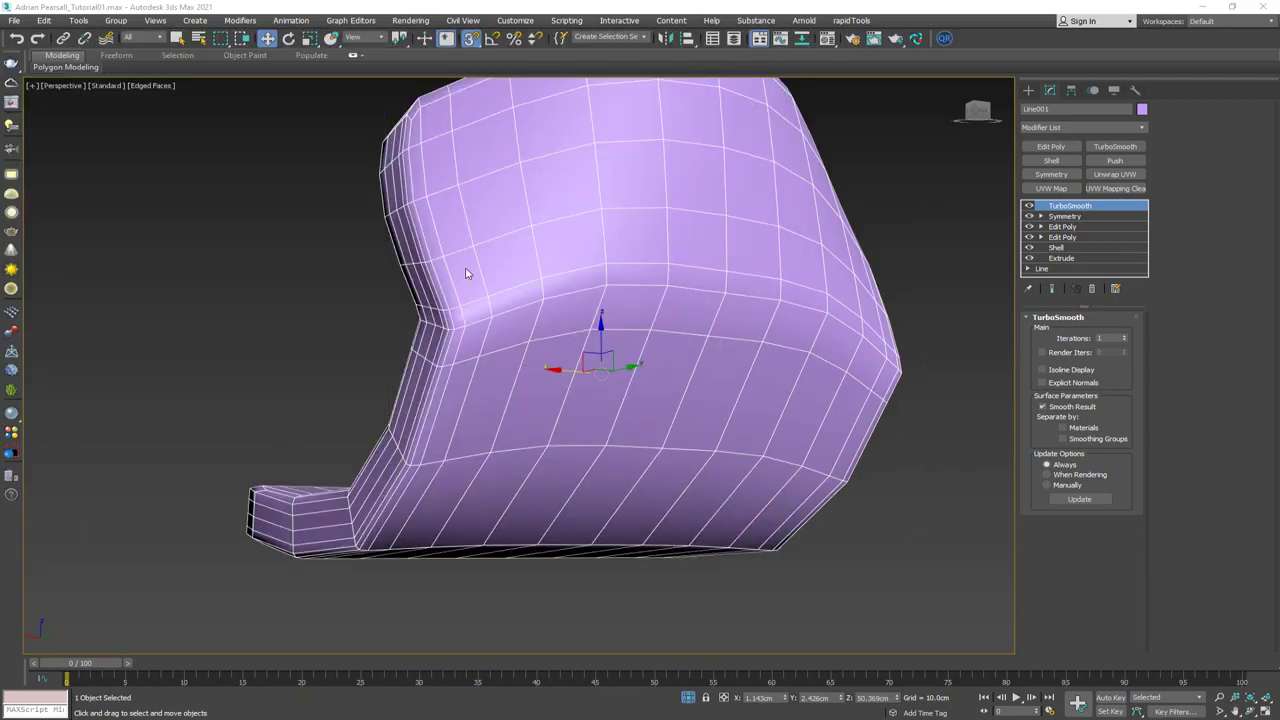
middle_click_drag(465, 273, 551, 280, "alt")
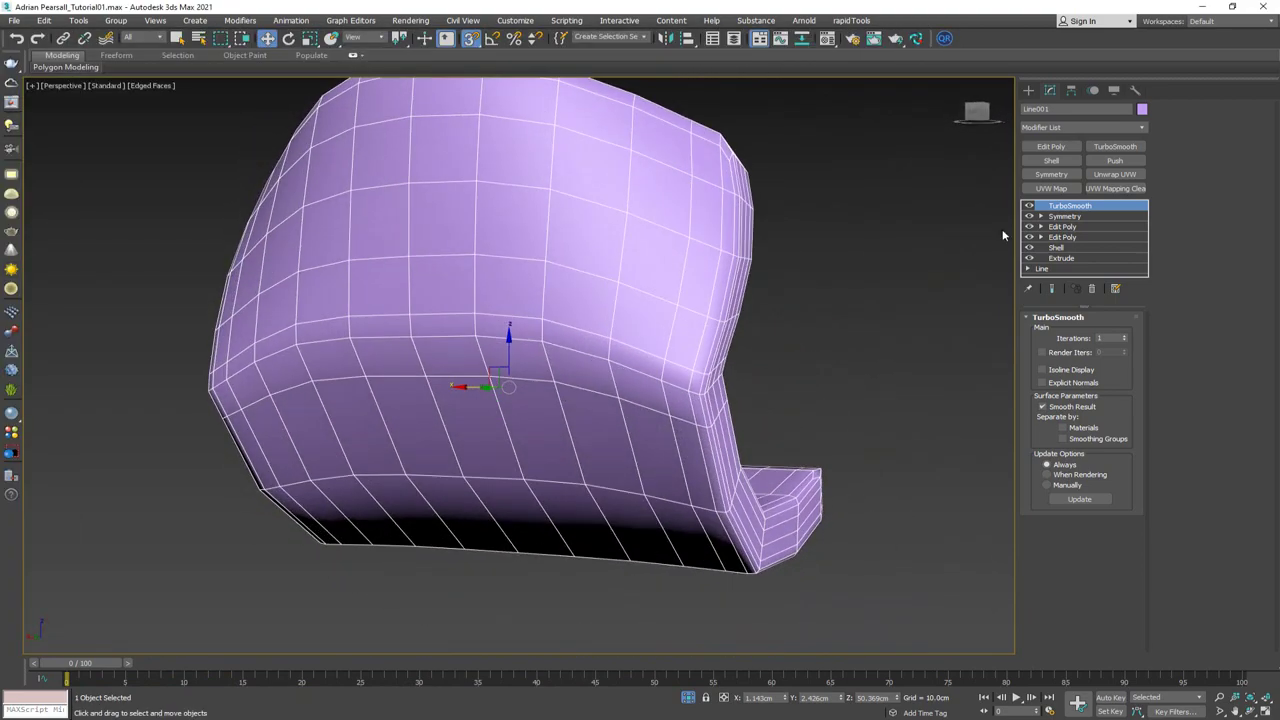
In the upper Edit Poly, insert a support edge loop just above the bend between the lower and upper backrest, and preview the smoothed shape
left_click(1072, 227)
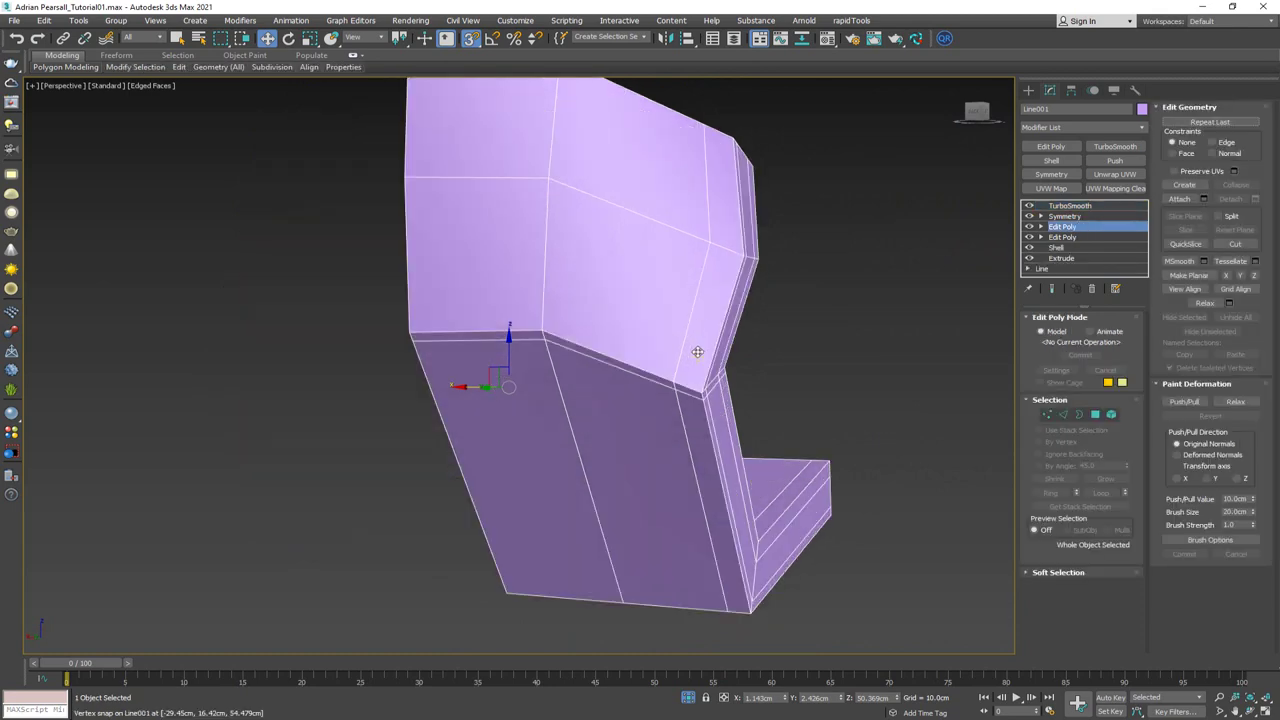
key("1")
left_click_drag(649, 413, 649, 410)
middle_click_drag(649, 410, 516, 387, "alt")
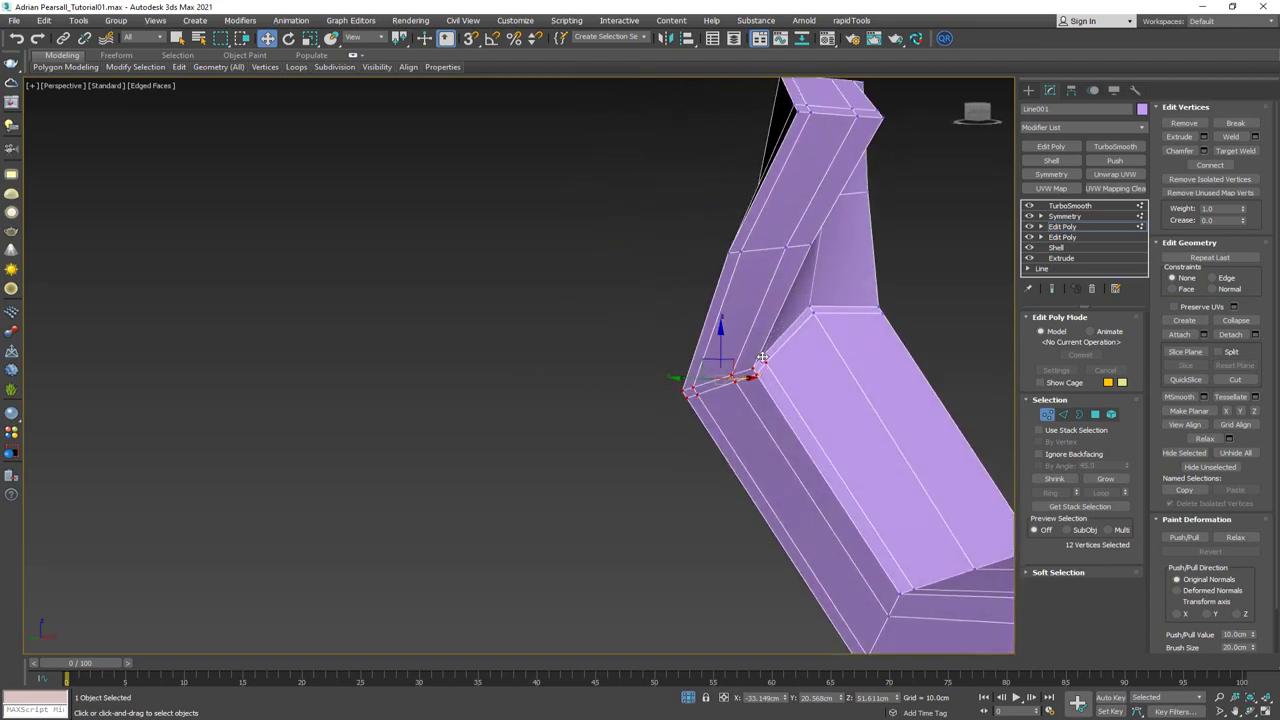
key("alt+s")
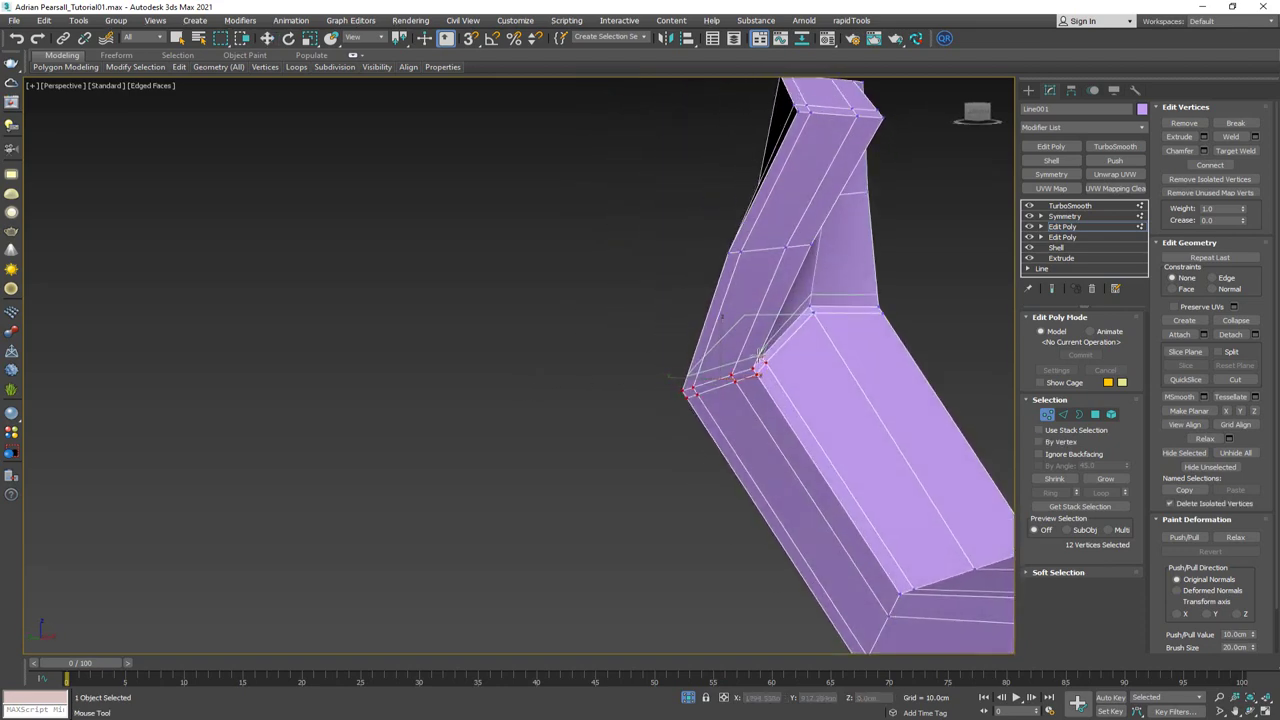
left_click(760, 357)
right_click(760, 357)
middle_click_drag(762, 355, 604, 374)
middle_click_drag(604, 374, 678, 365, "alt")
left_click(1063, 414)
key("alt+e")
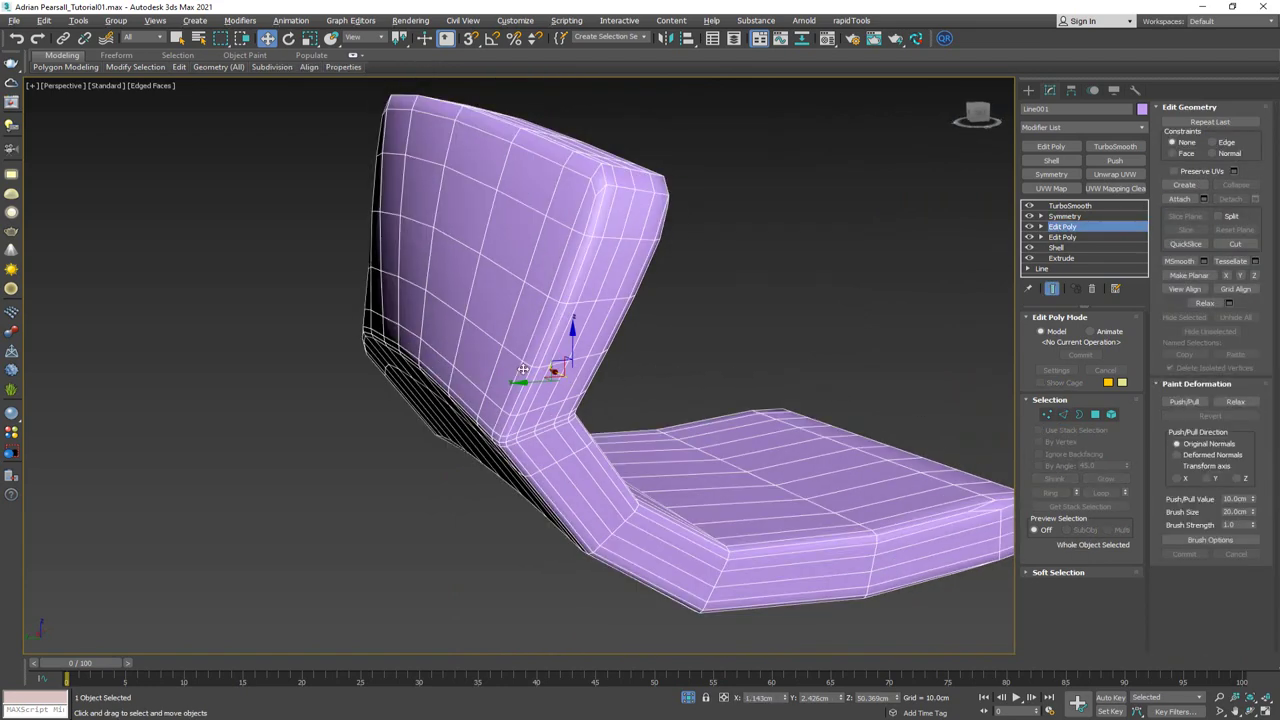
mouse_move(523, 369)
middle_mouse_down("alt")
mouse_move(596, 355)
mouse_move(744, 359)
mouse_move(689, 380)
mouse_move(578, 357)
mouse_move(463, 366)
mouse_move(449, 391)
middle_mouse_up("alt")
key("F4")
scroll(663, 354, "down", 5)
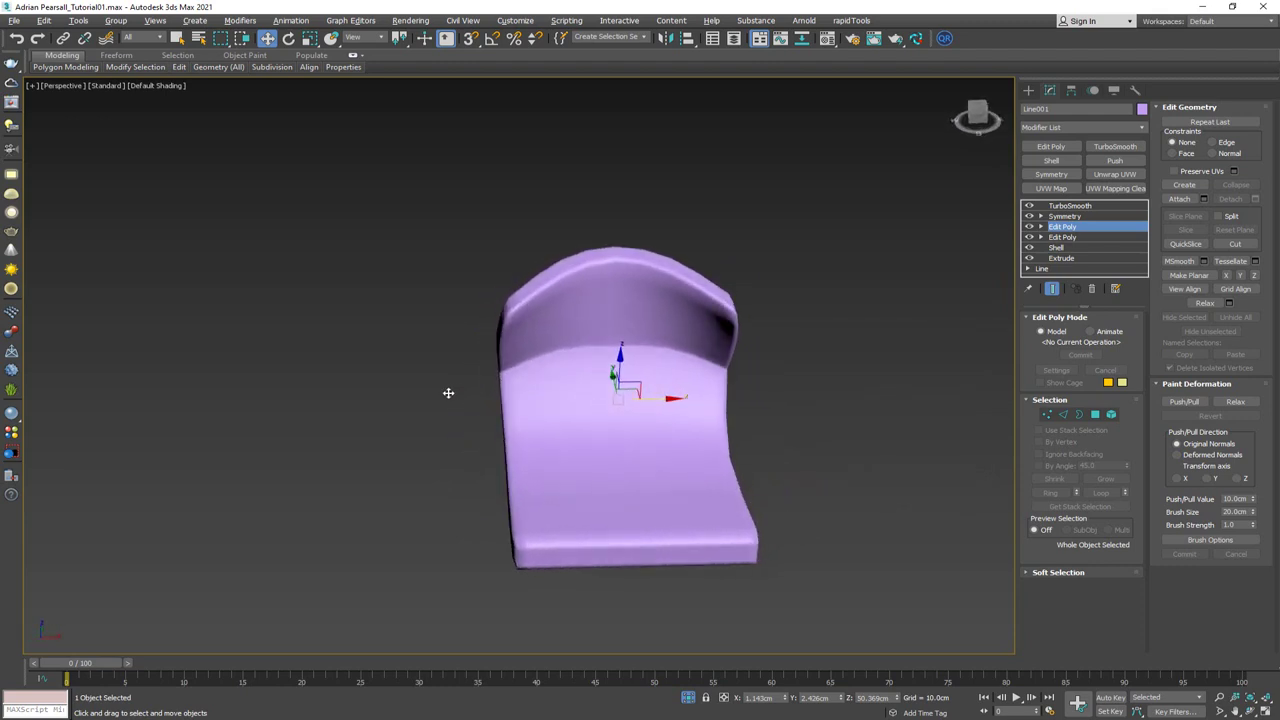
scroll(583, 314, "up", 6)
Slide the two front top edges of the upper backrest downward along their adjoining edges, using the Edge constraint
key("F4")
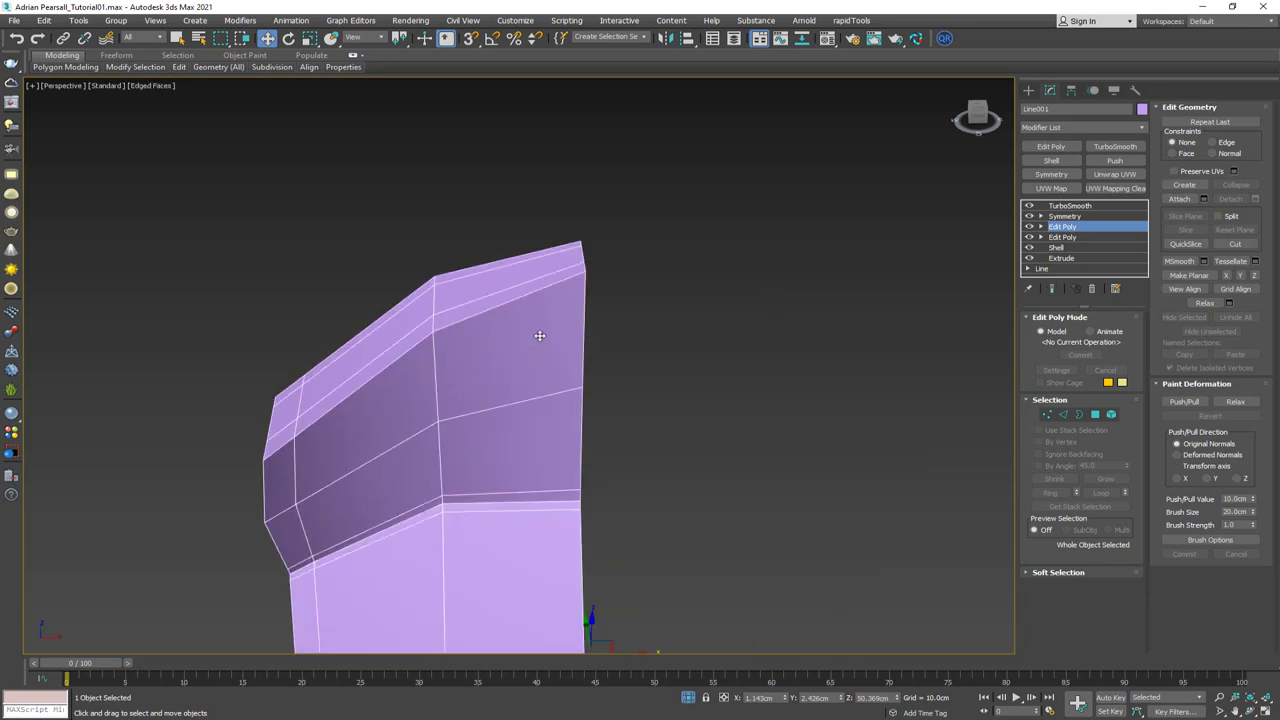
mouse_move(537, 334)
middle_mouse_down("alt")
mouse_move(554, 317)
mouse_move(494, 354)
mouse_move(387, 307)
middle_mouse_up("alt")
key("2")
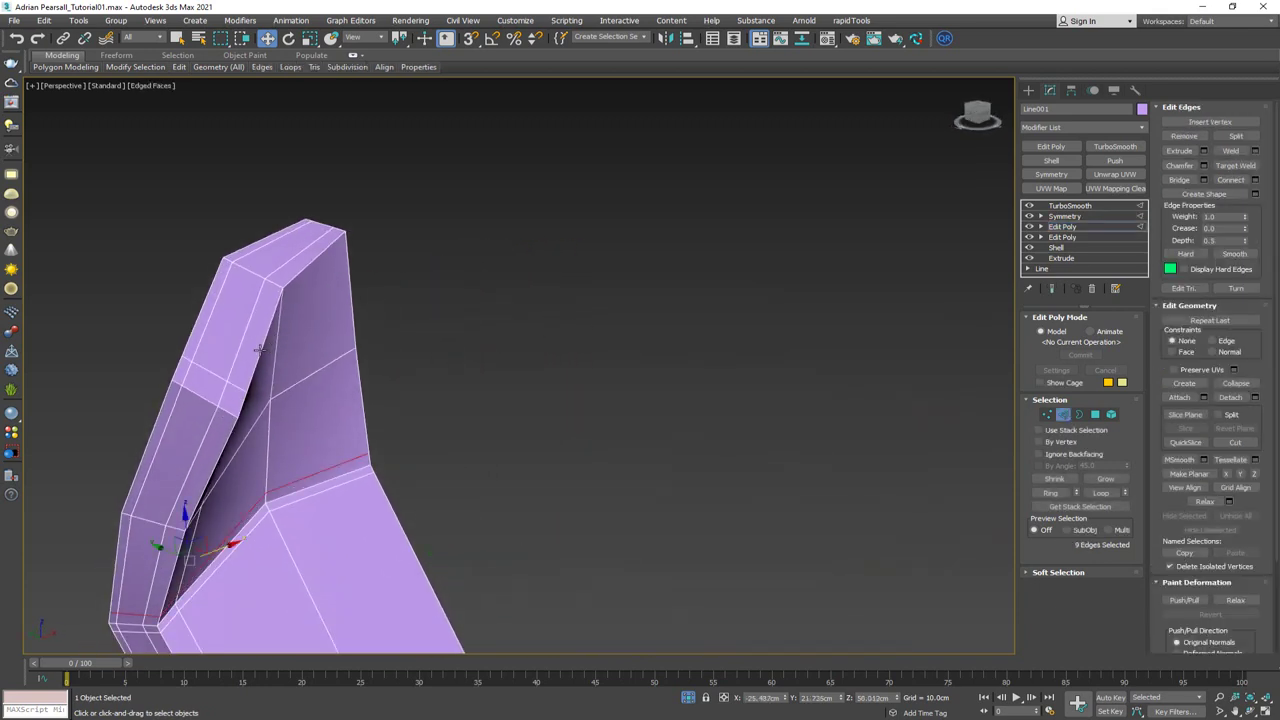
left_click(260, 351)
middle_click_drag(260, 351, 301, 308, "alt")
left_click(325, 295, "ctrl")
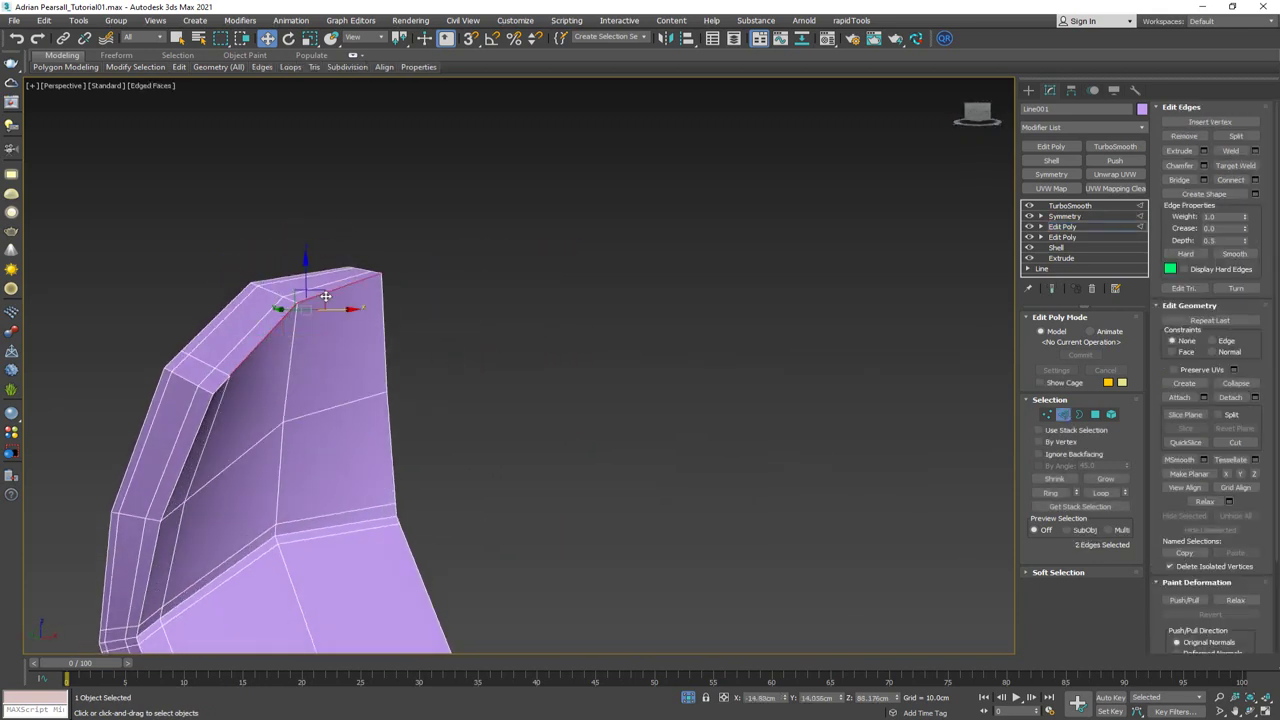
key("shift+e")
key("shift+e")
key("shift+x")
left_click_drag(309, 276, 313, 297)
Lower the front corner vertex at the wing's upper tip by about 1.4 cm and preview the smoothed result
key("1")
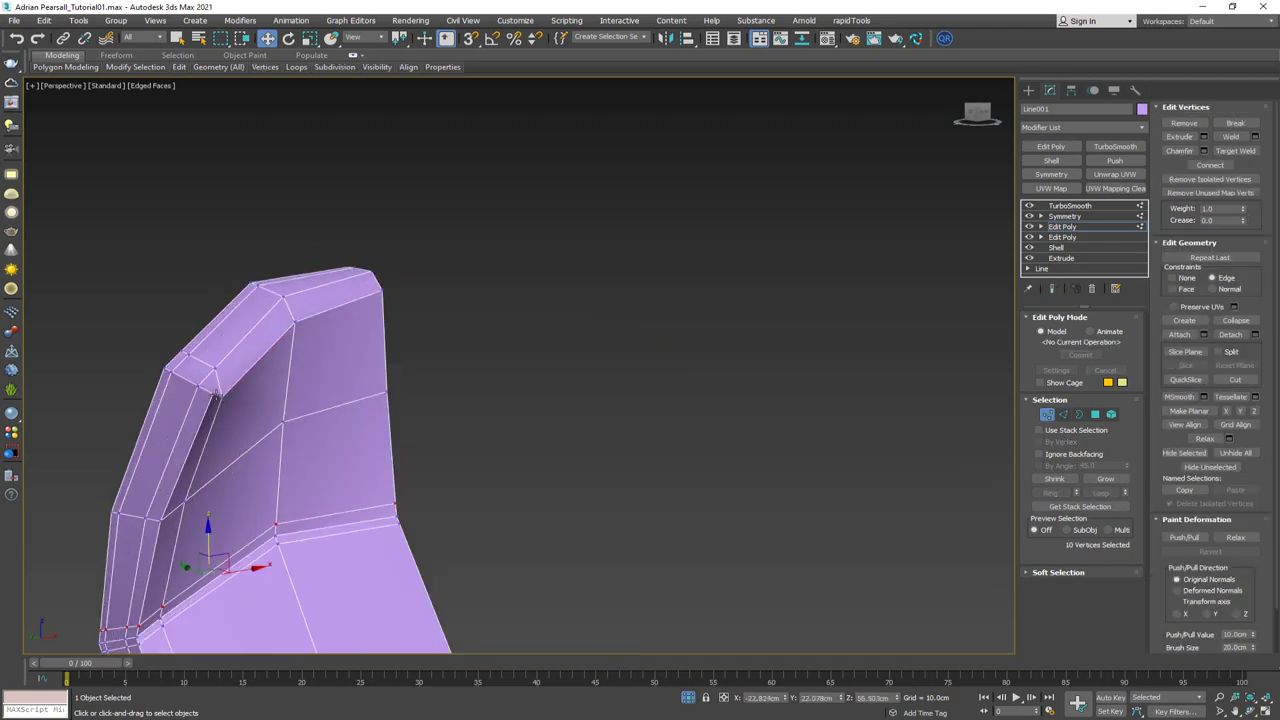
left_click(213, 393)
middle_click_drag(212, 391, 211, 357, "alt")
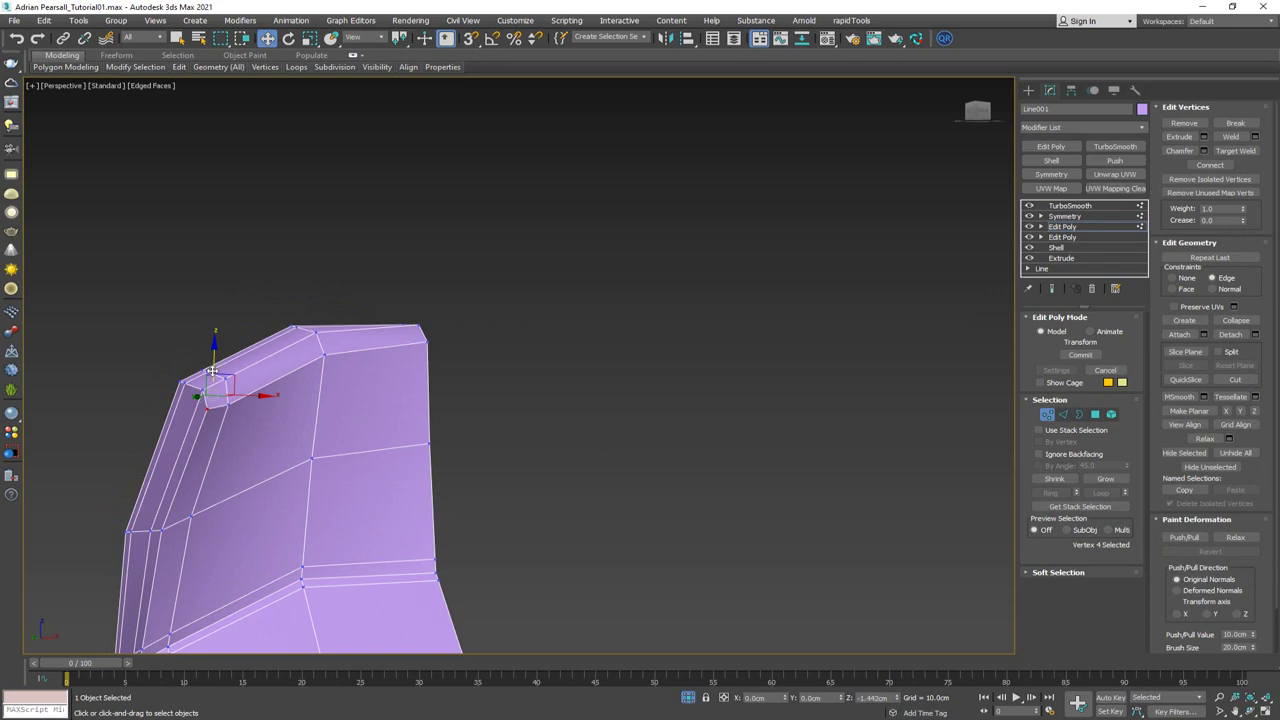
left_click_drag(212, 373, 212, 374)
key("shift+e")
middle_click_drag(238, 368, 237, 400, "alt")
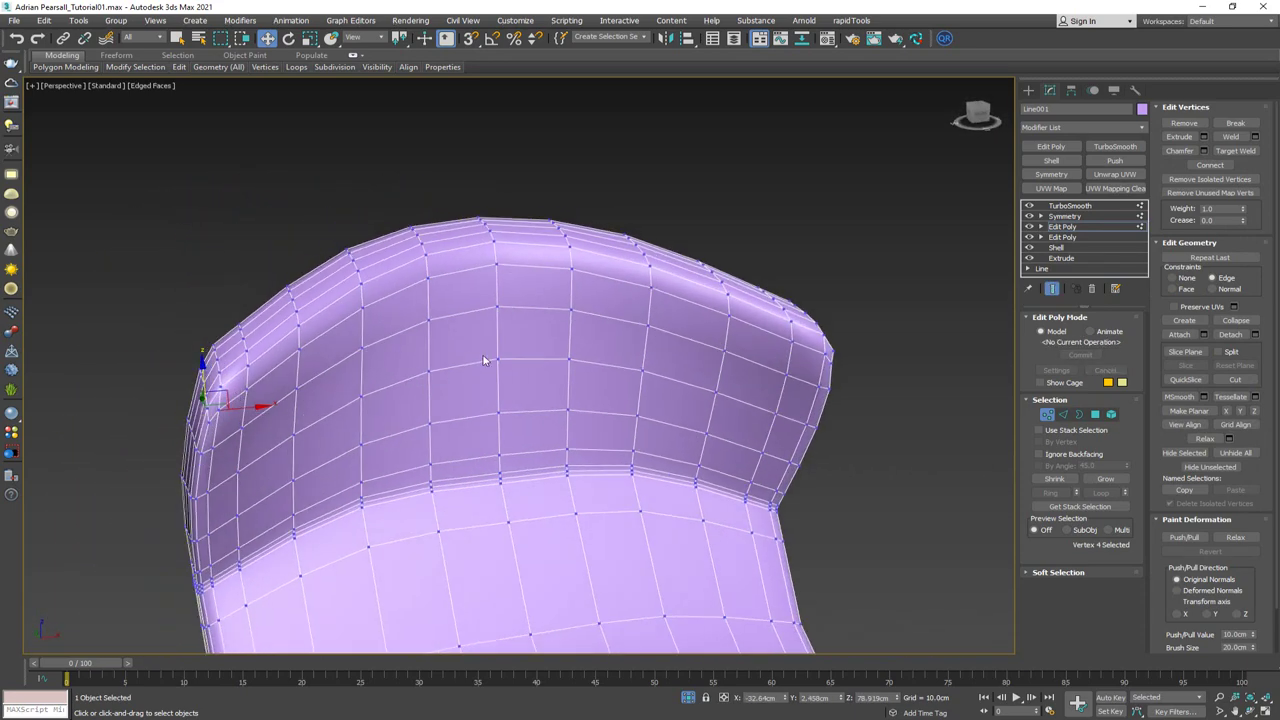
key("ctrl+e")
Reposition vertices along the rear top edge of the winged upper backrest to refine its contour
middle_click_drag(484, 360, 535, 343, "alt")
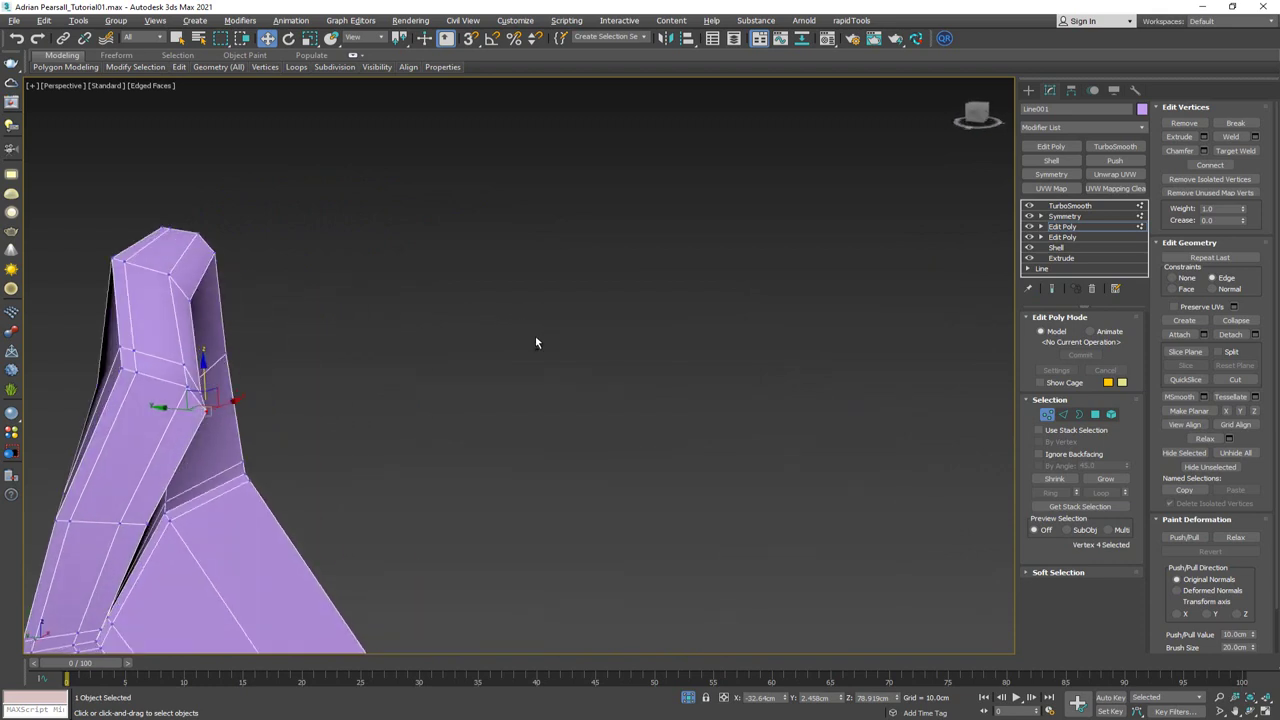
middle_click_drag(137, 366, 193, 381)
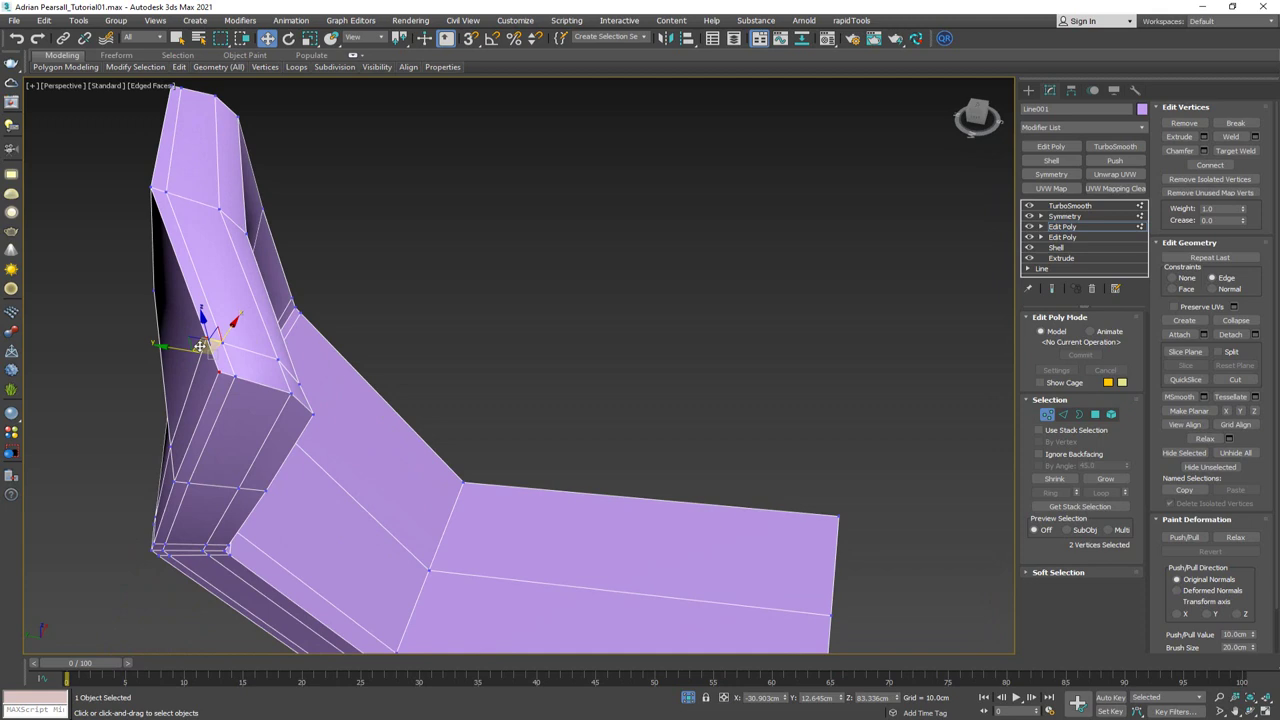
left_click_drag(200, 345, 170, 350)
middle_click_drag(243, 357, 443, 300, "alt")
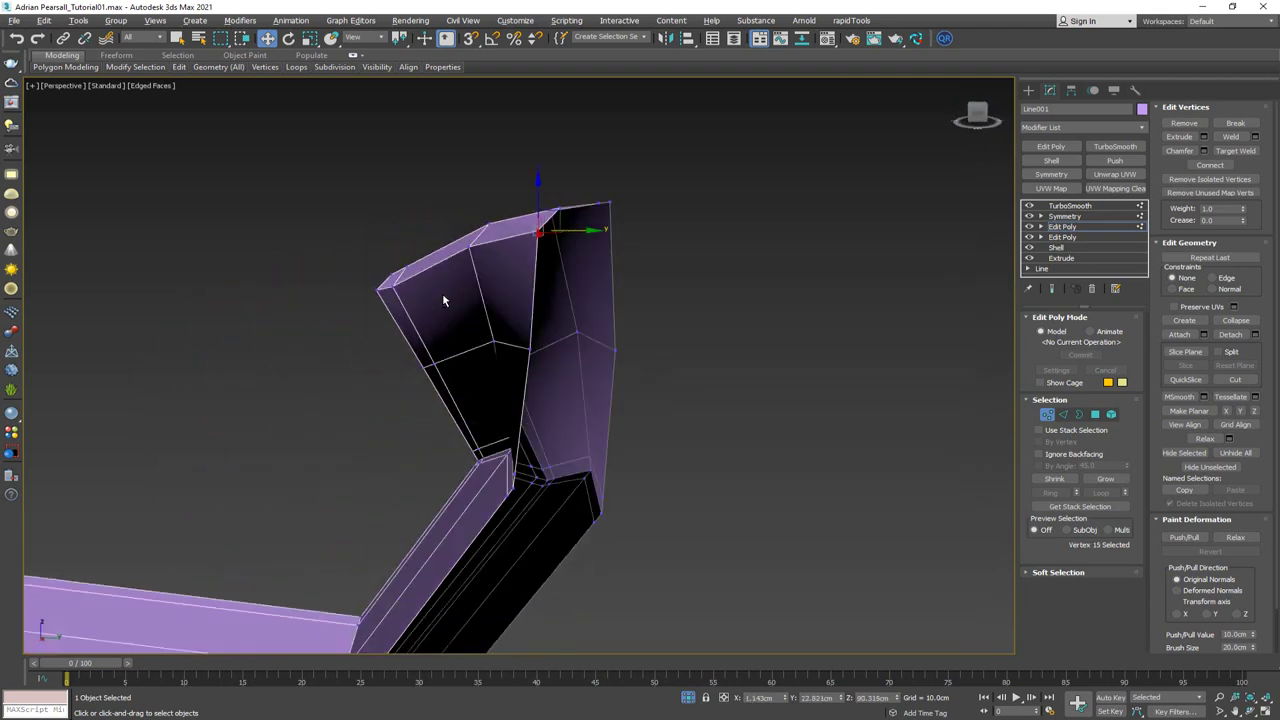
left_click_drag(540, 202, 468, 246)
key("ctrl+e")
Compare the smoothed backrest's top contour and wing width with the front and rear chair photos
middle_click_drag(471, 245, 540, 268, "alt")
scroll(586, 236, "down", 5)
right_click_drag(0, 262, 832, 230)
scroll(206, 411, "up", 5)
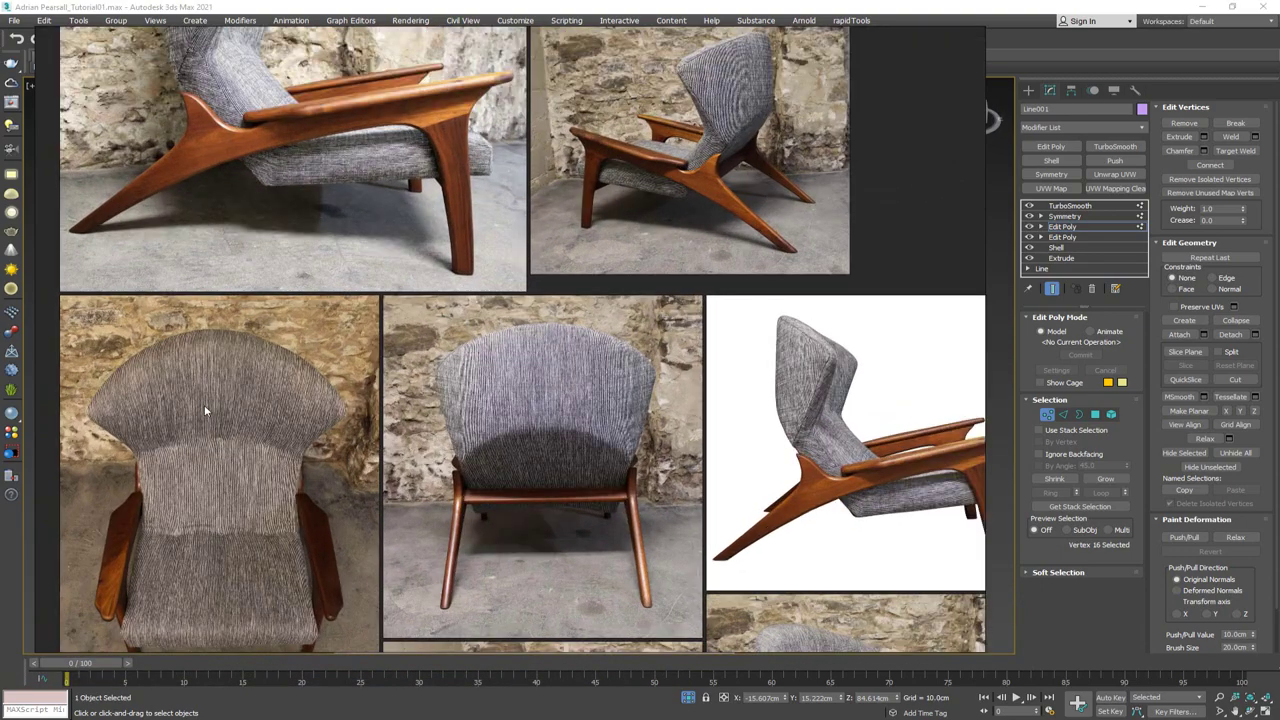
scroll(212, 378, "up", 4)
middle_click_drag(147, 403, 196, 396)
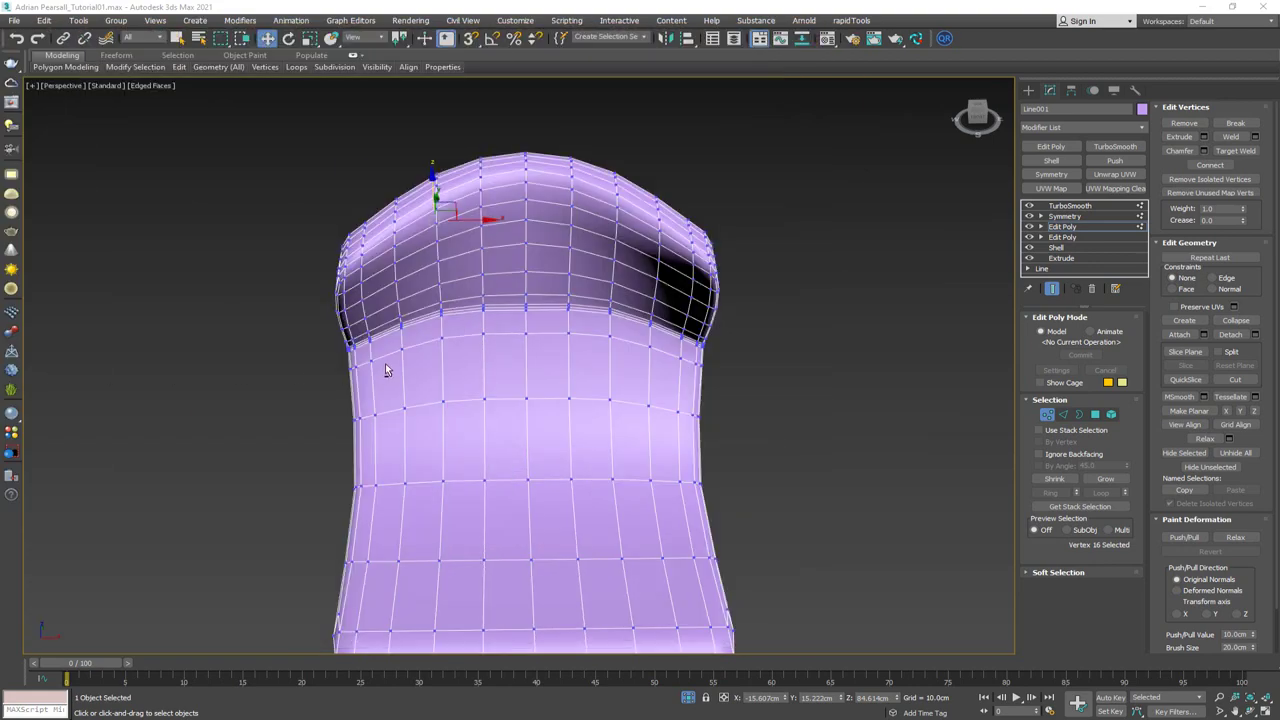
middle_click_drag(387, 370, 505, 326, "alt")
Insert a support edge loop just above the bend between the seat and lower backrest, clear the edge selection and preview the smoothing
key("ctrl+e")
middle_click_drag(526, 441, 522, 440, "alt")
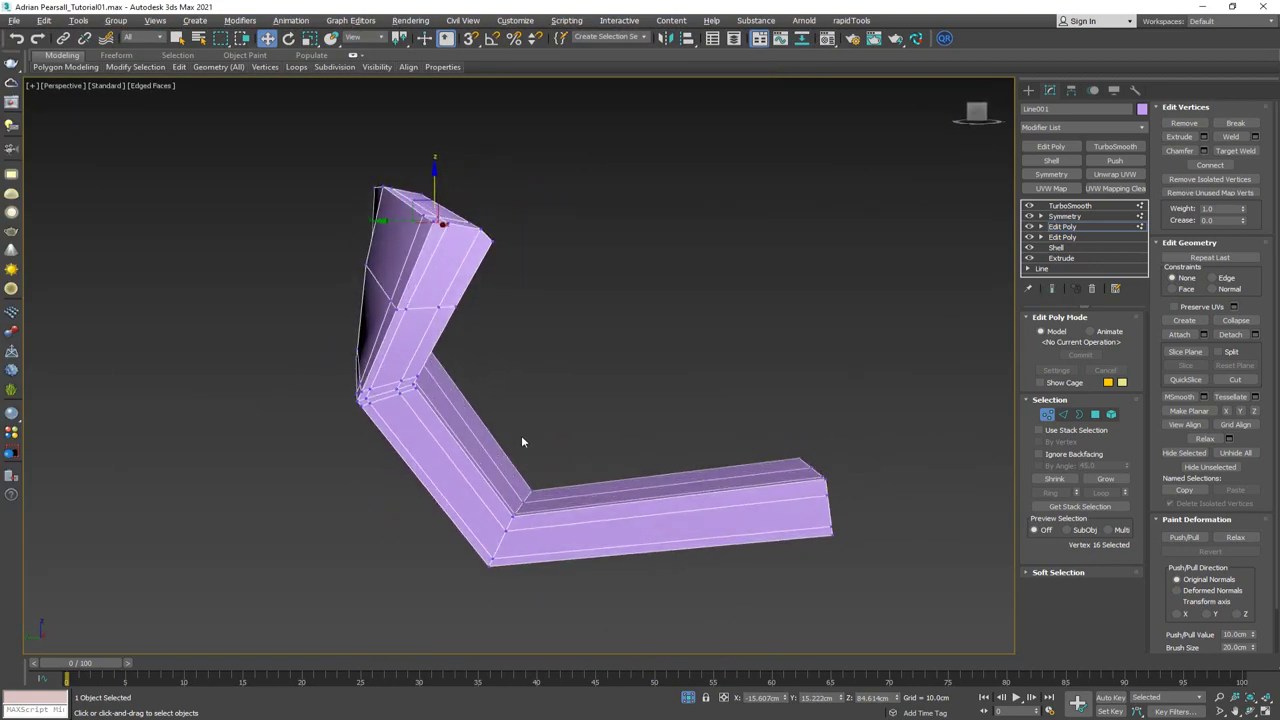
scroll(521, 441, "up", 5)
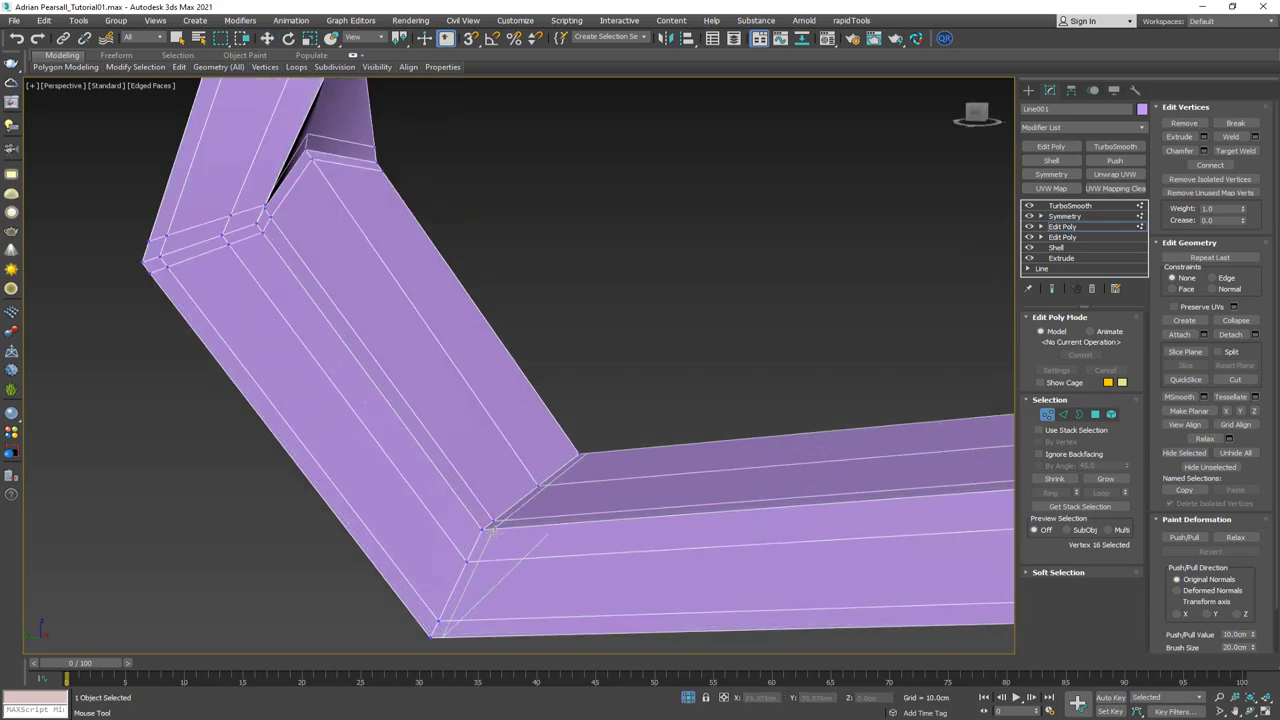
key("2")
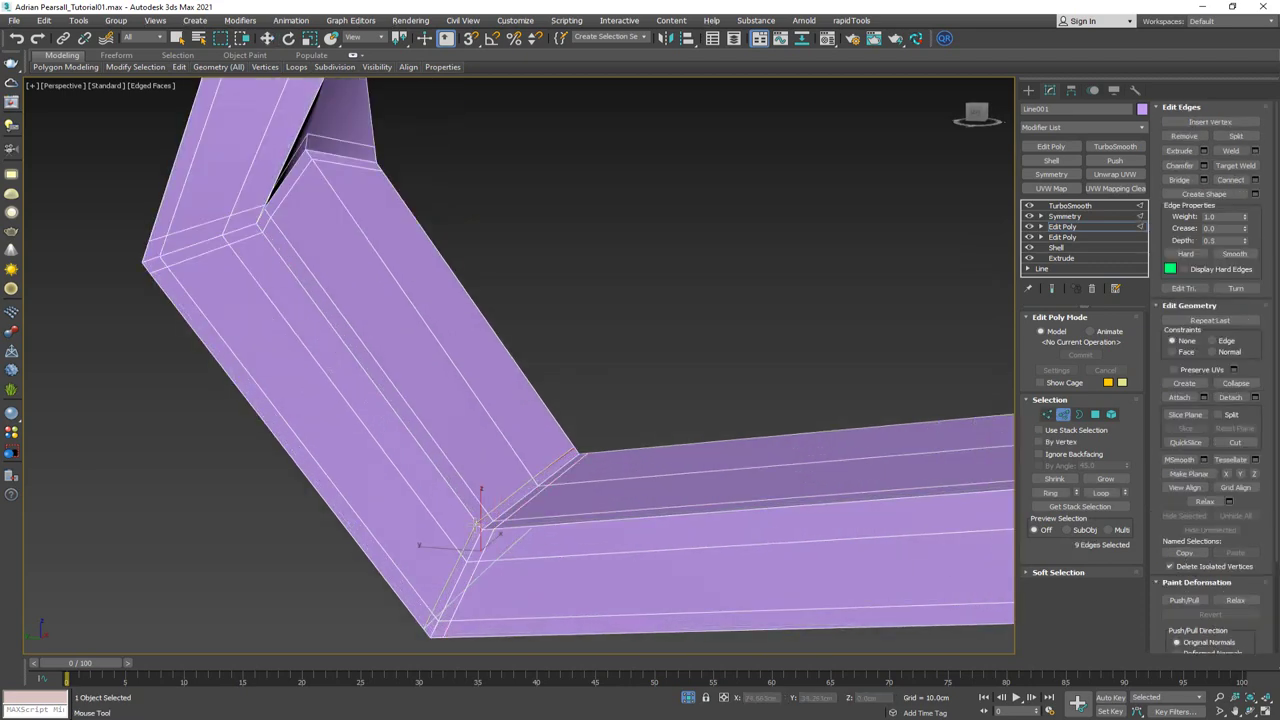
key("ctrl+e")
key("F4")
scroll(557, 440, "down", 6)
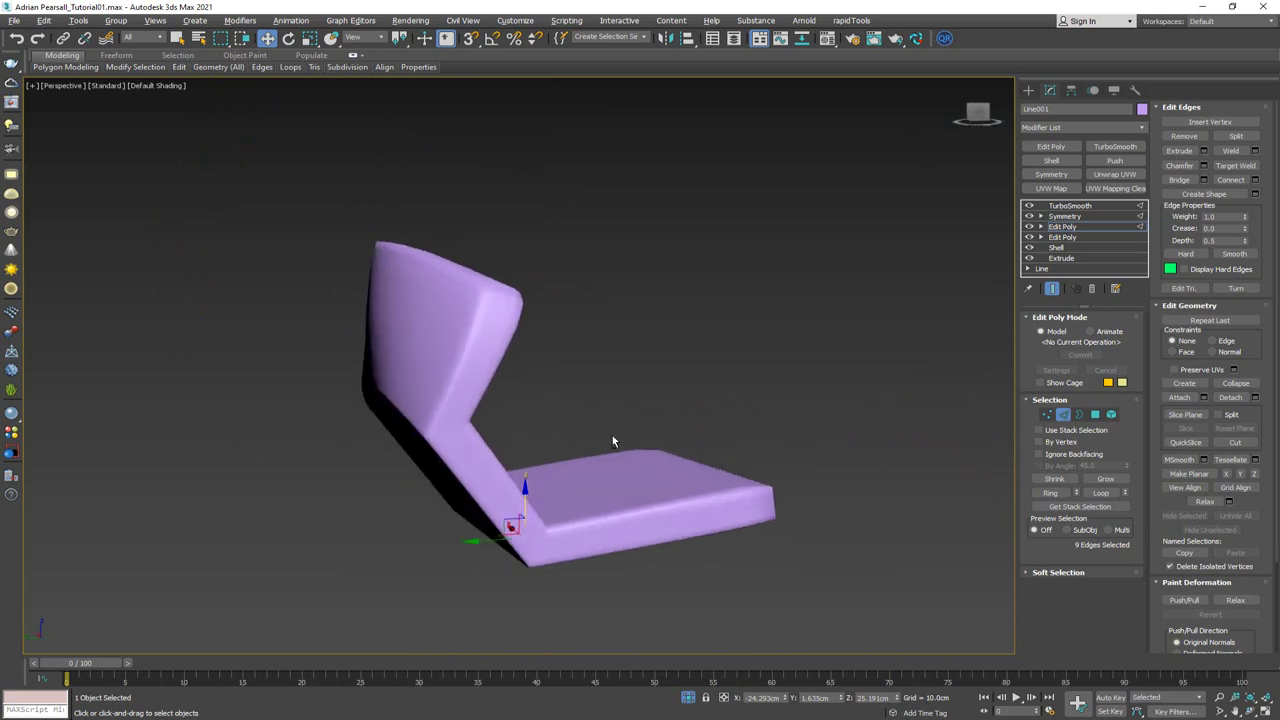
middle_click_drag(613, 441, 535, 460, "alt")
key("ctrl+e")
key("F4")
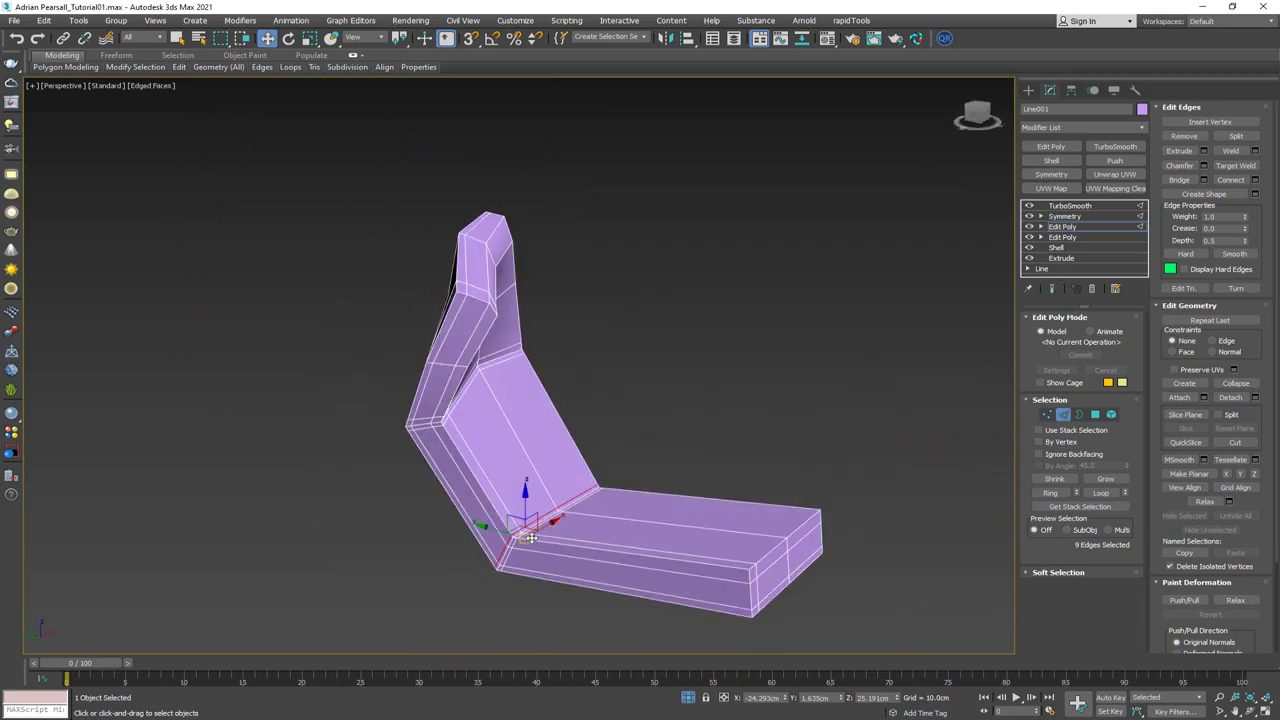
scroll(531, 538, "up", 4)
key("ctrl+d")
scroll(531, 538, "down", 2)
key("ctrl+e")
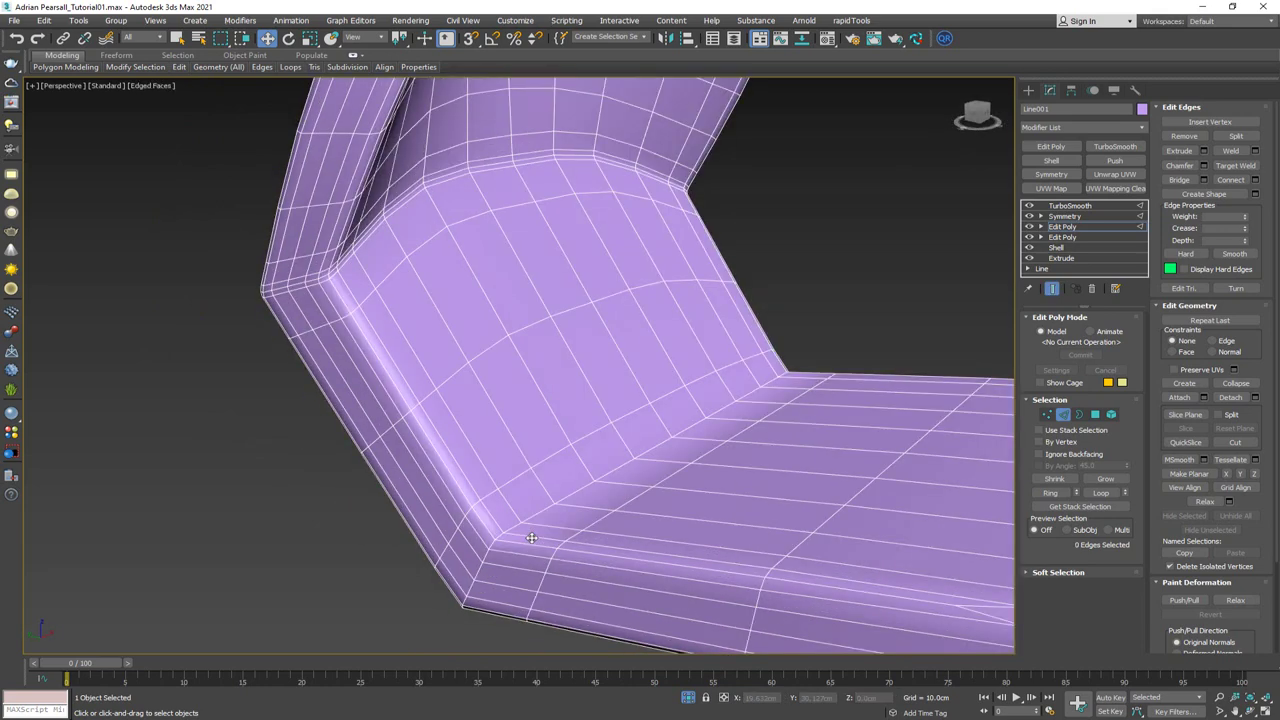
Move the outer vertices of the upper backrest's wing about 5.8 cm outward along X
key("F4")
scroll(566, 447, "down", 5)
middle_click_drag(566, 447, 503, 455, "alt")
key("1")
key("grave")
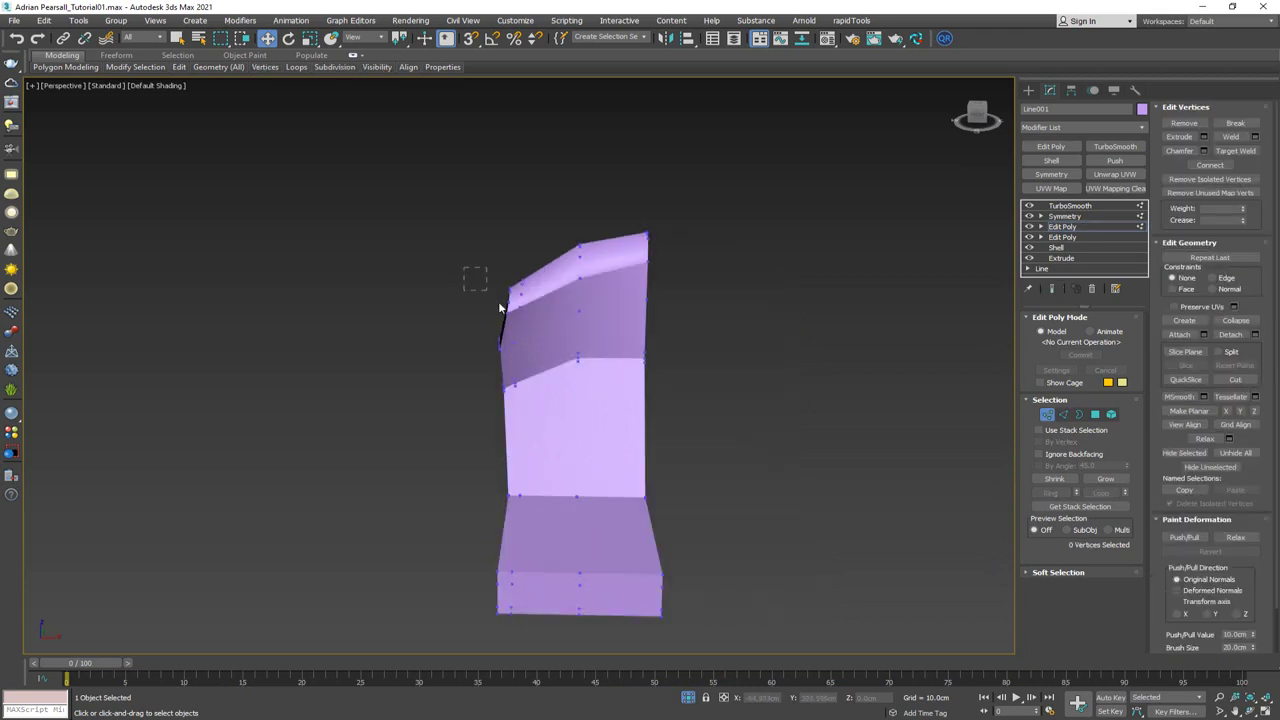
left_click_drag(547, 317, 525, 320)
key("grave")
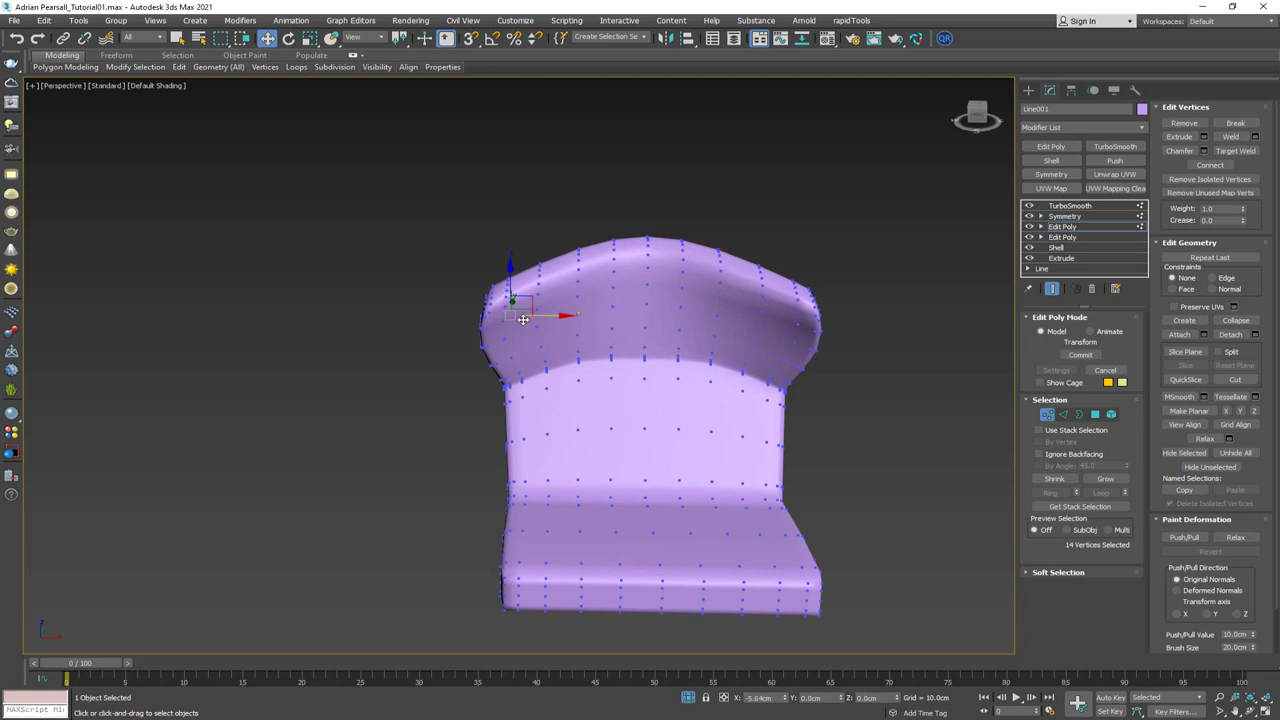
Move the eight vertices at the wing's upper tip farther outward along X and preview the smoothed backrest
mouse_move(522, 319)
middle_mouse_down("alt")
mouse_move(718, 313)
mouse_move(535, 322)
middle_mouse_up("alt")
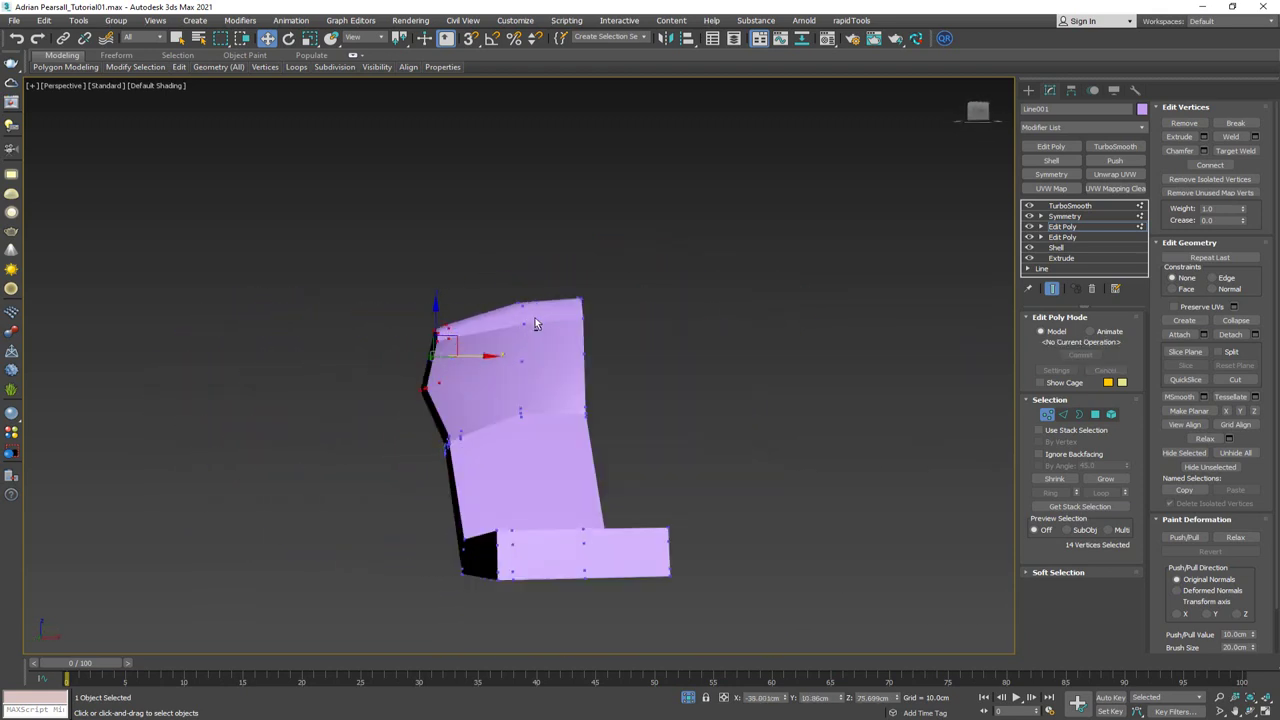
key("ctrl+e")
left_click_drag(478, 357, 446, 332)
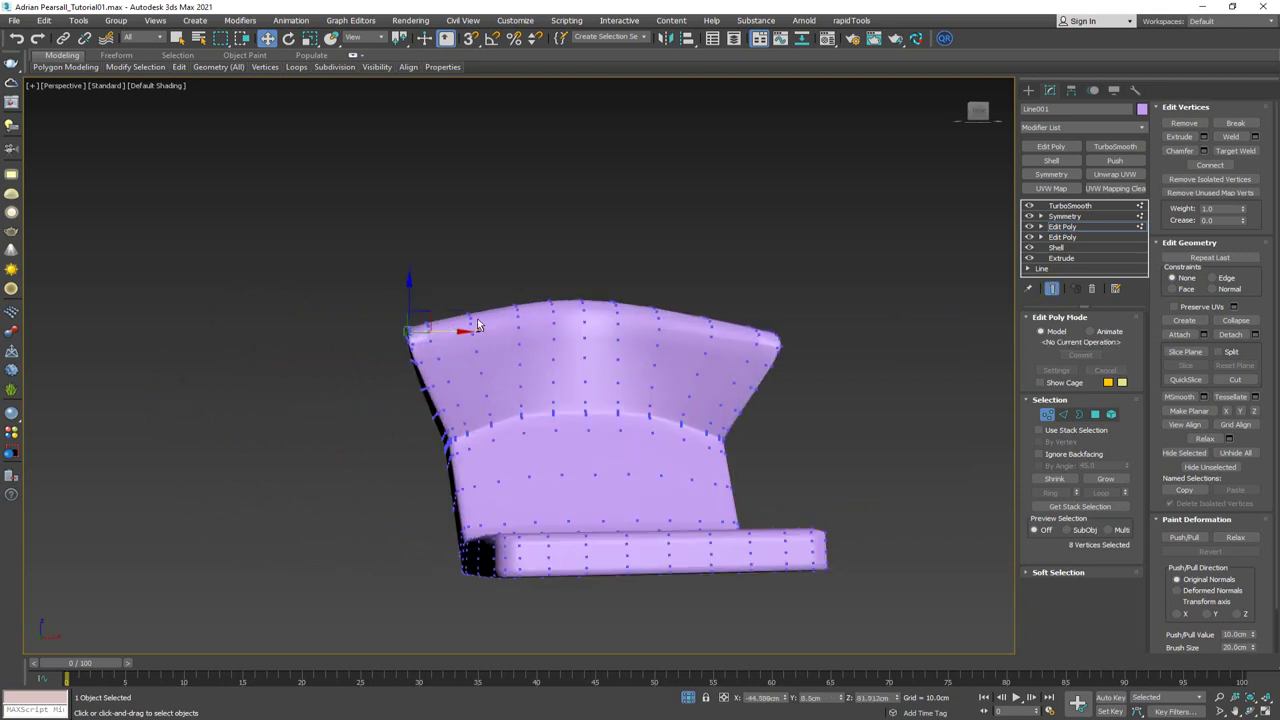
key("ctrl+e")
middle_click_drag(477, 325, 650, 388, "alt")
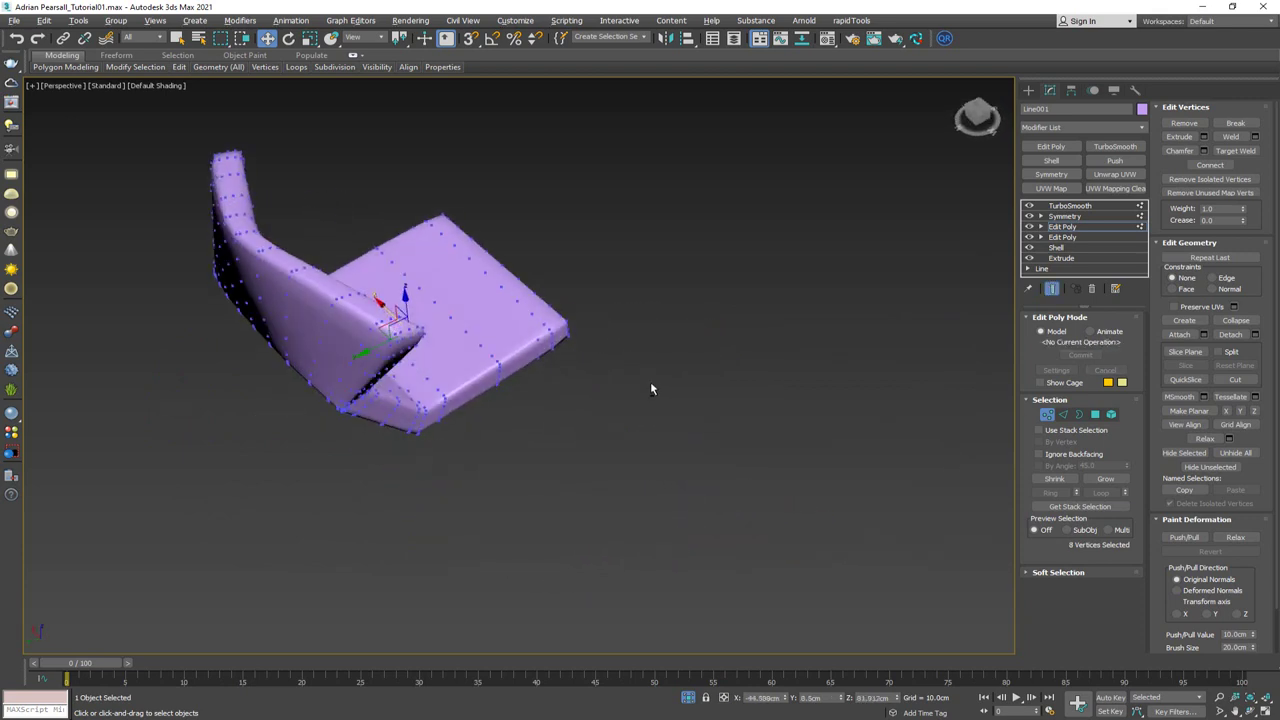
Show the unsmoothed half in four viewports, end isolation and make the cushion see-through to compare it with the reference images
key("ctrl+e")
key("alt+w")
right_click(414, 428)
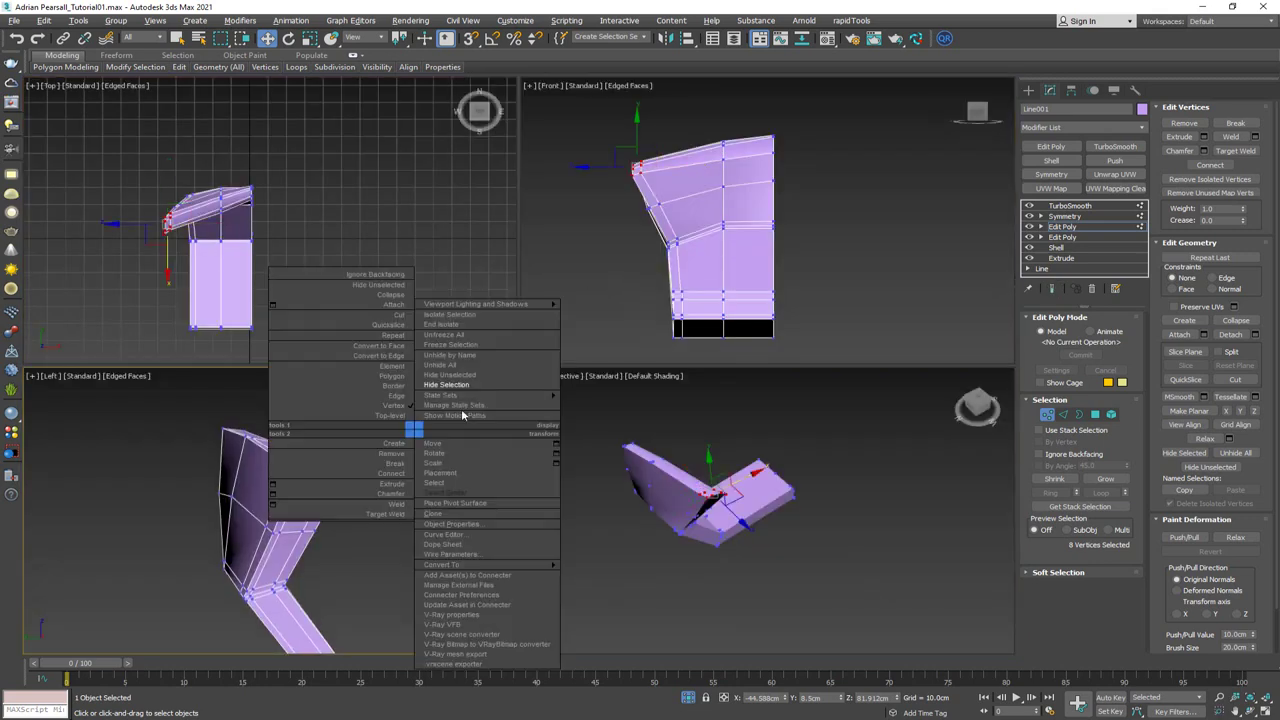
left_click(482, 324)
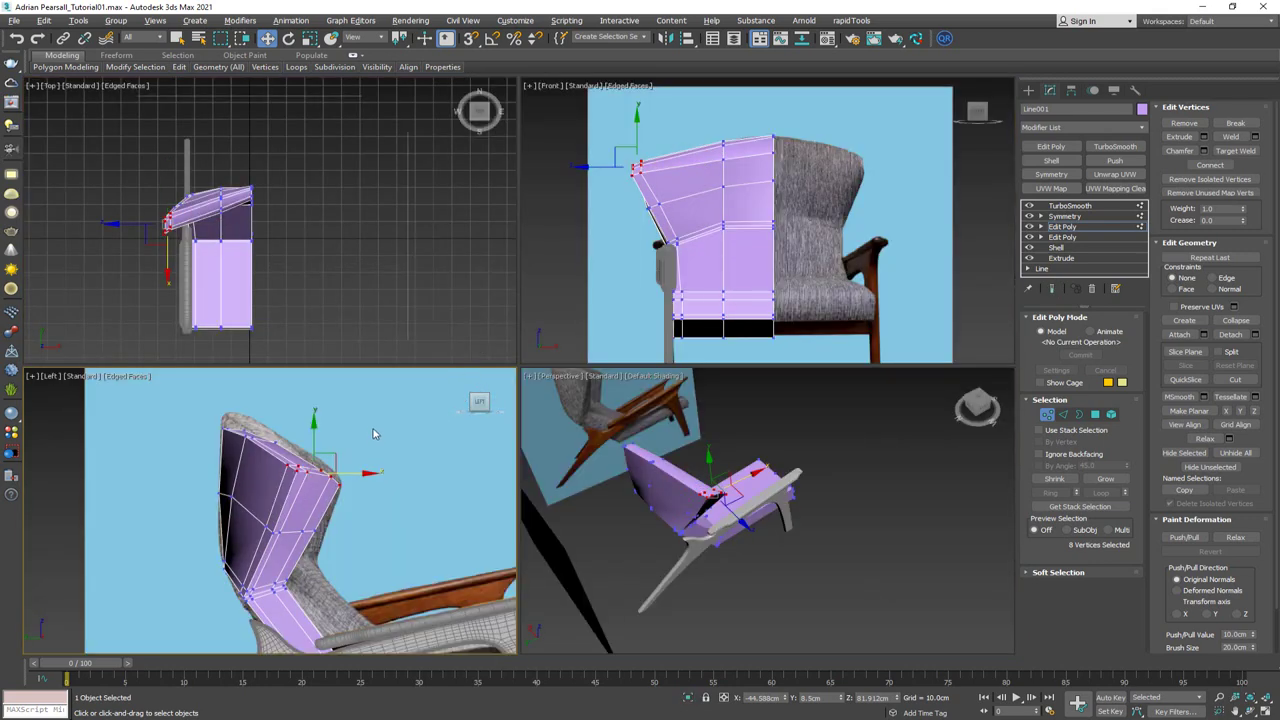
right_click(735, 241)
key("alt+x")
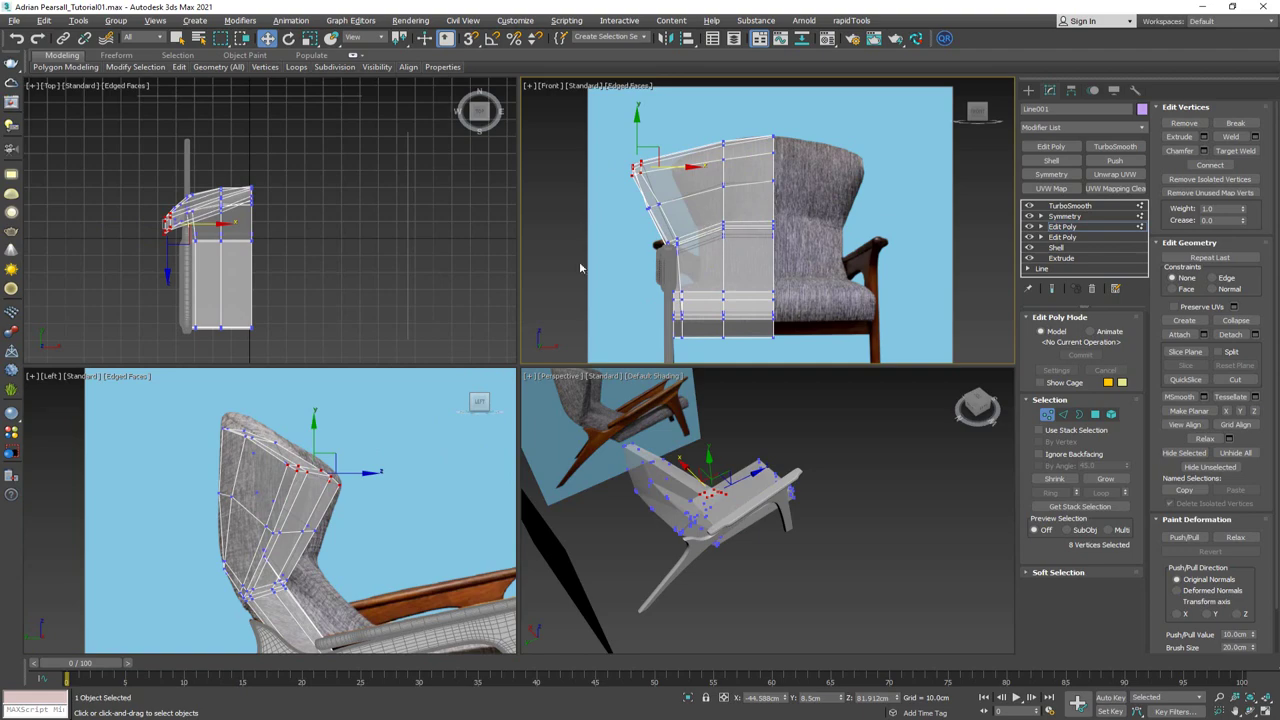
right_click_drag(0, 484, 709, 428)
scroll(709, 428, "down", 5)
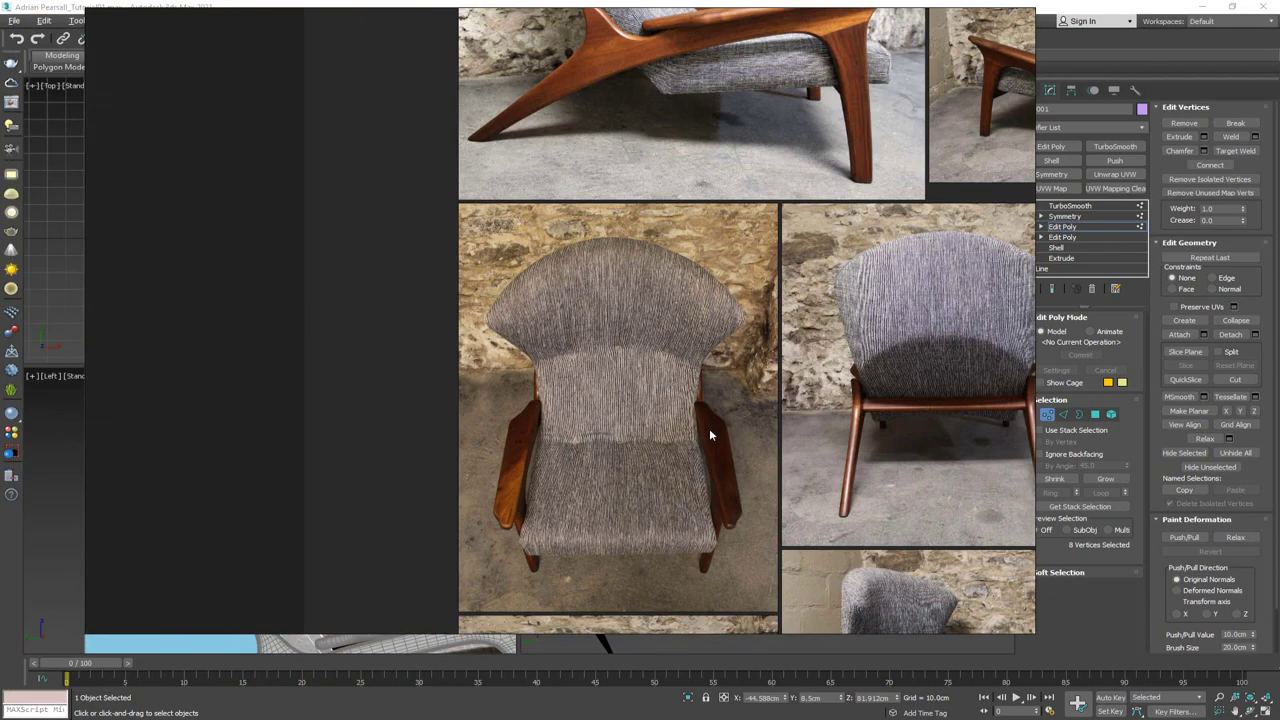
Examine the reference photos of the chair for the backrest's wing shape from the front, side and rear
middle_click_drag(868, 365, 560, 515)
middle_click_drag(582, 282, 469, 308)
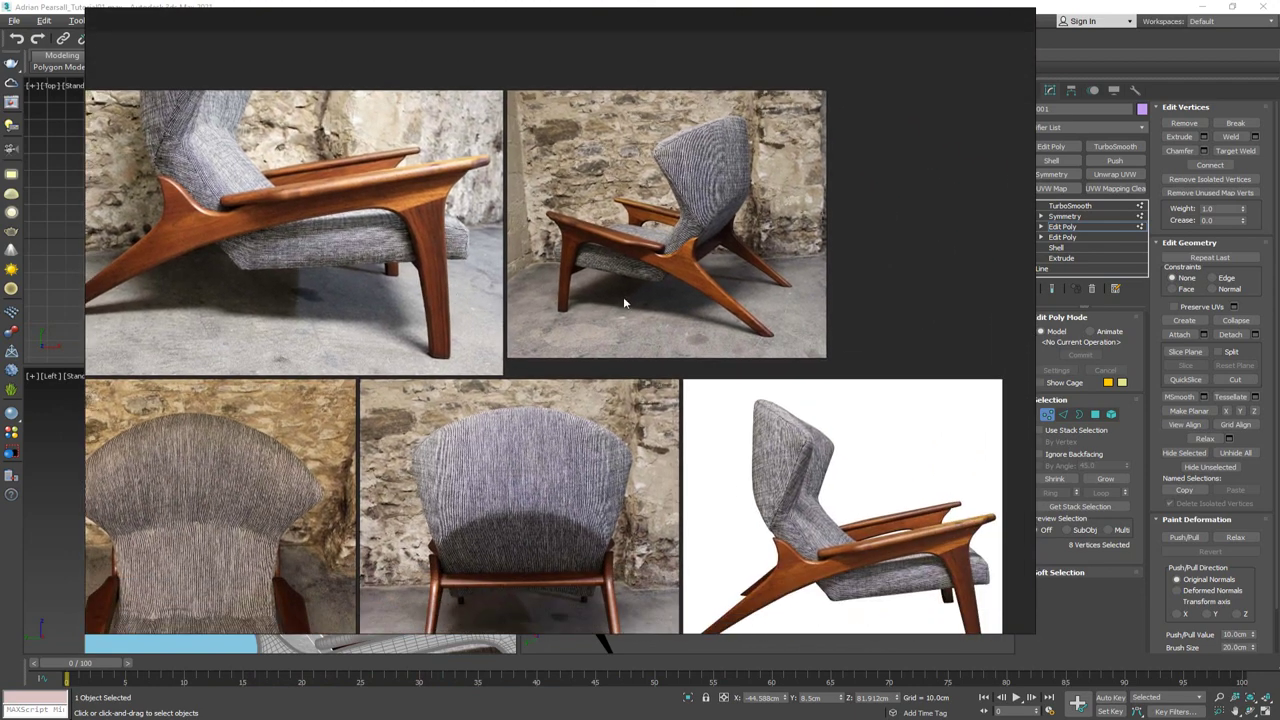
middle_click_drag(670, 369, 639, 321)
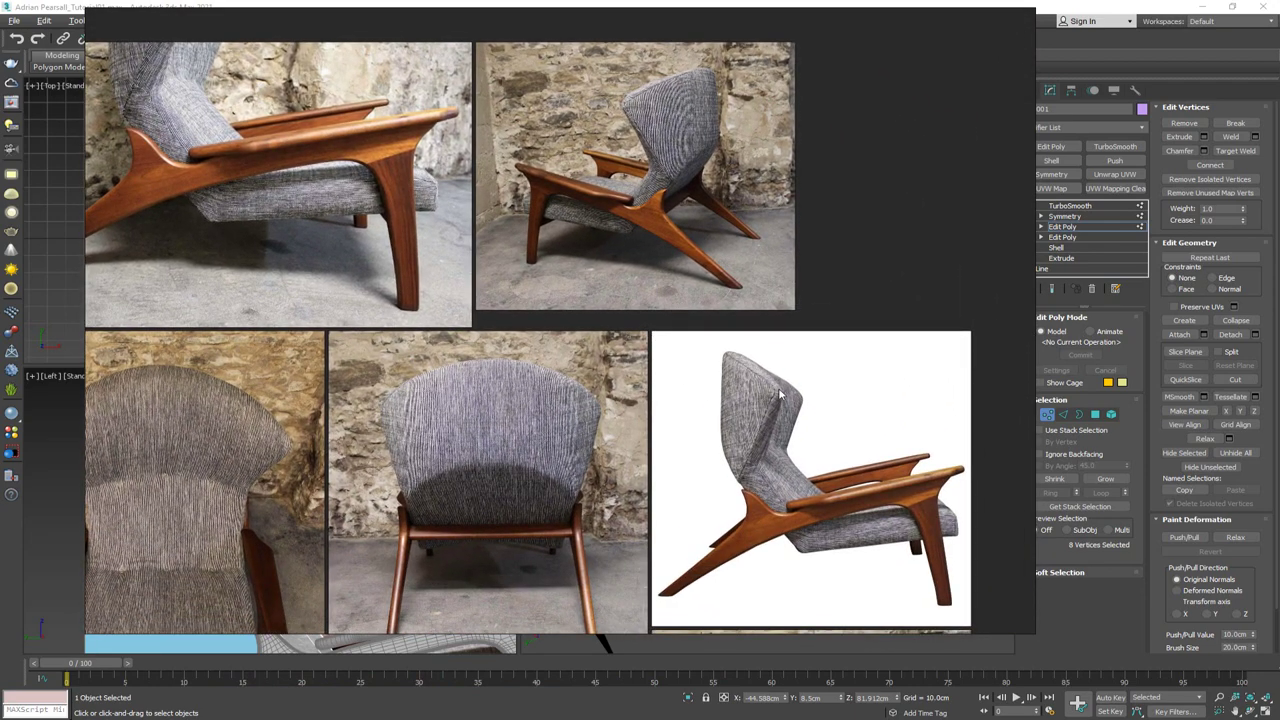
scroll(664, 300, "down", 3)
middle_click_drag(669, 414, 629, 366)
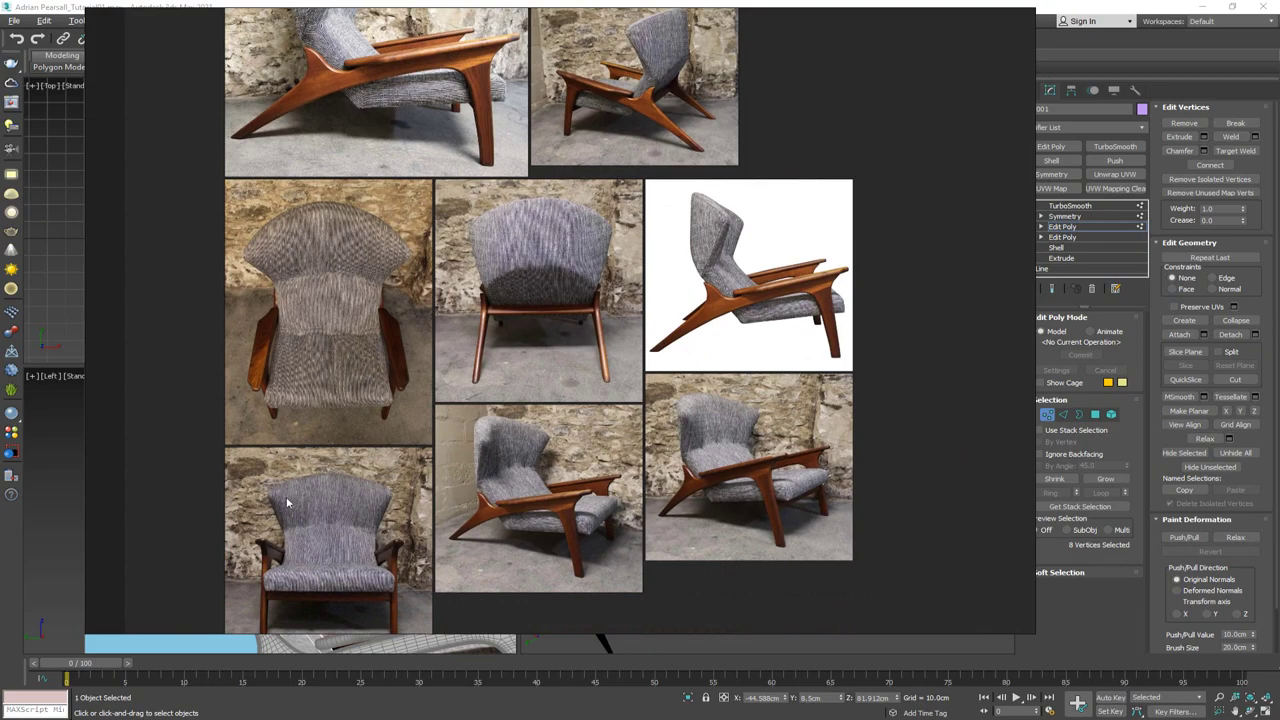
scroll(496, 478, "up", 6)
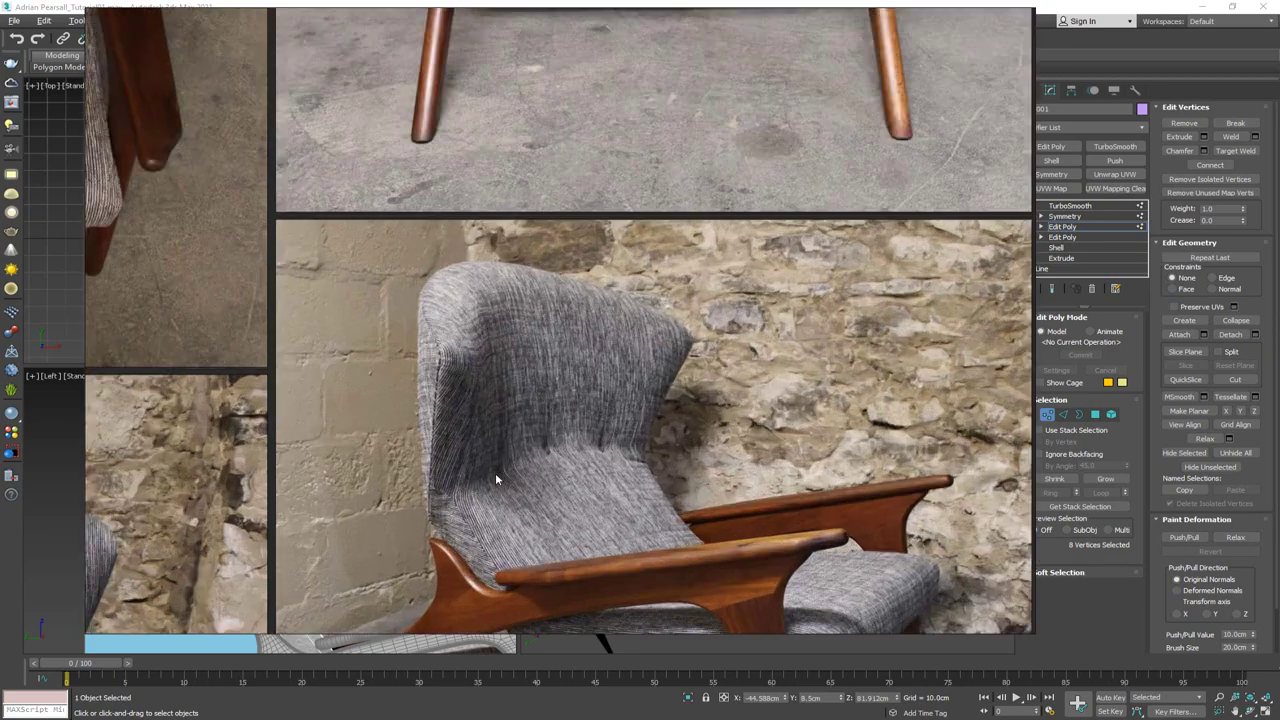
right_click_drag(597, 446, 511, 354)
scroll(513, 352, "down", 3)
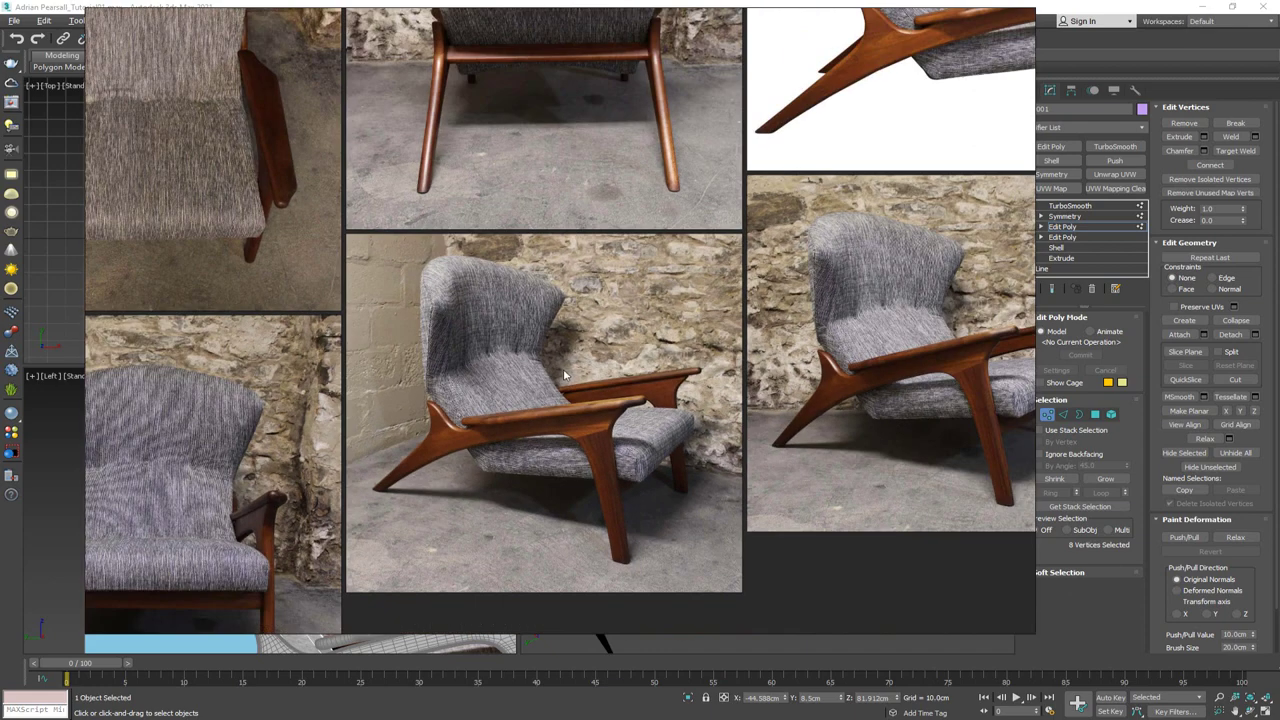
middle_click_drag(527, 385, 686, 338)
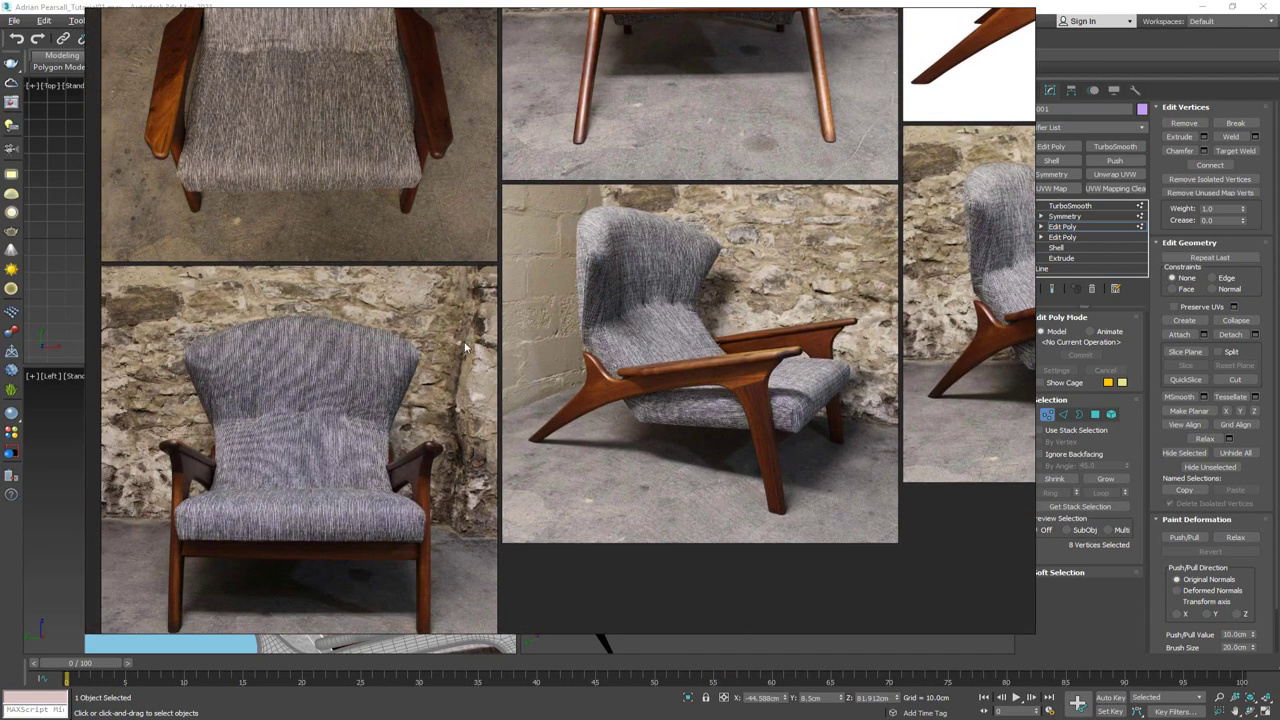
middle_click_drag(639, 295, 641, 337)
right_click_drag(769, 288, 0, 341)
Move the 38 vertices along the outer side of the seat and lower backrest about 1.1 cm inward along X
scroll(650, 228, "up", 2)
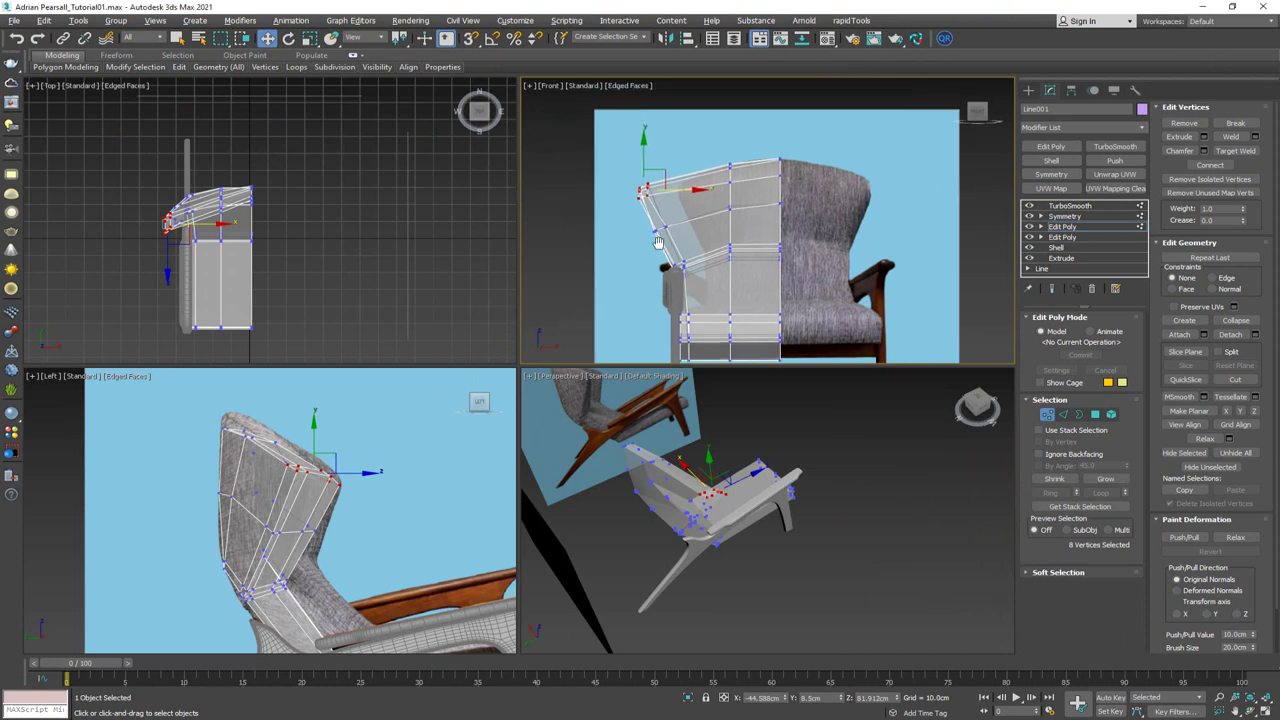
scroll(660, 244, "up", 2)
middle_click_drag(692, 290, 656, 214)
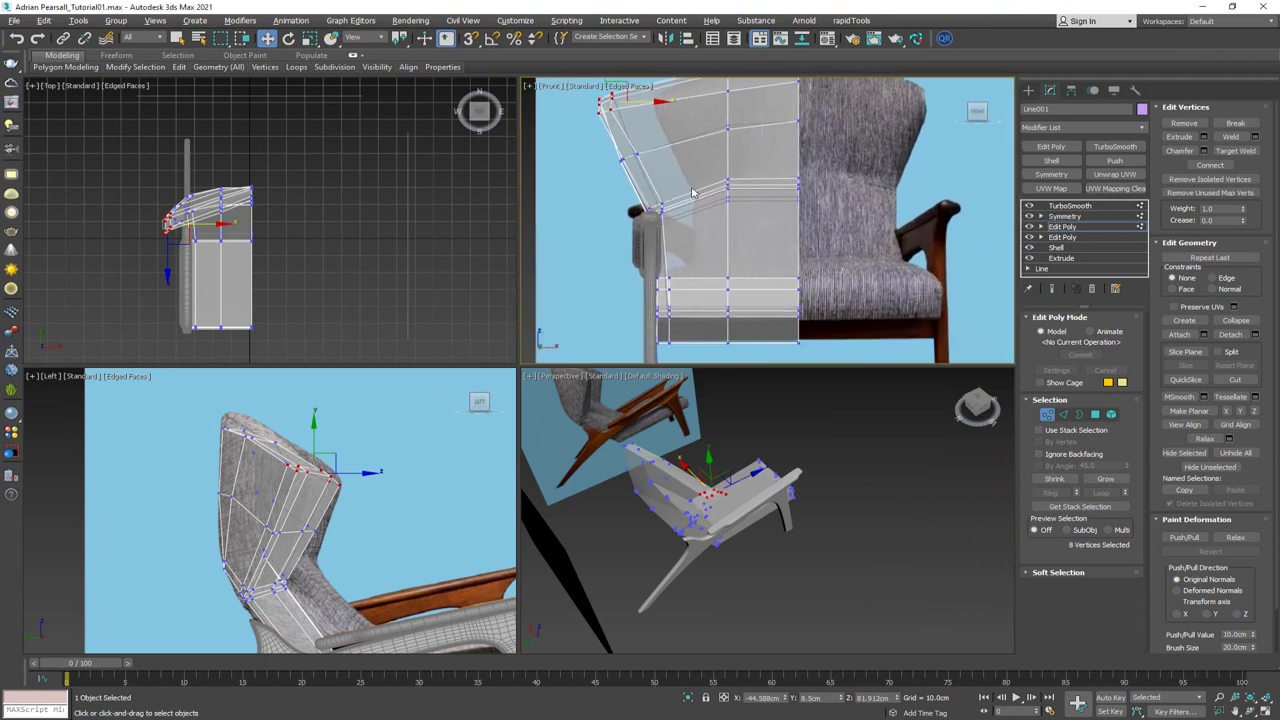
left_click_drag(628, 357, 630, 355)
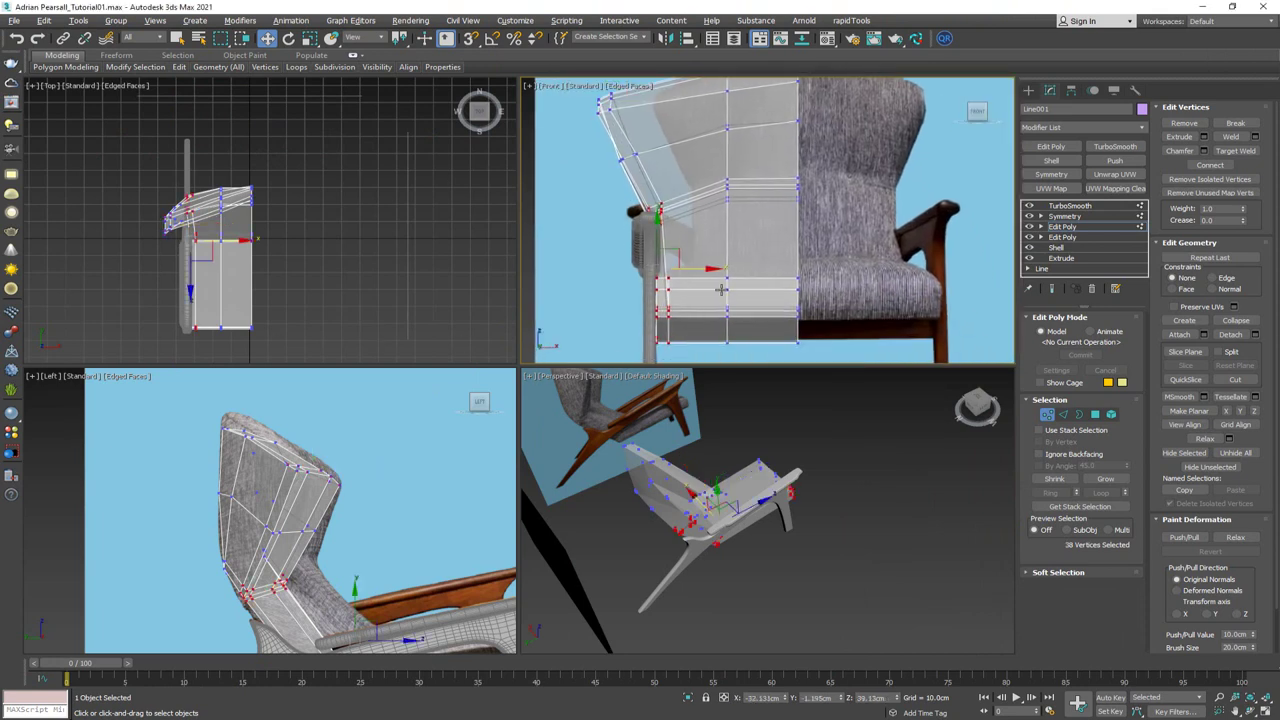
left_click_drag(688, 268, 691, 268)
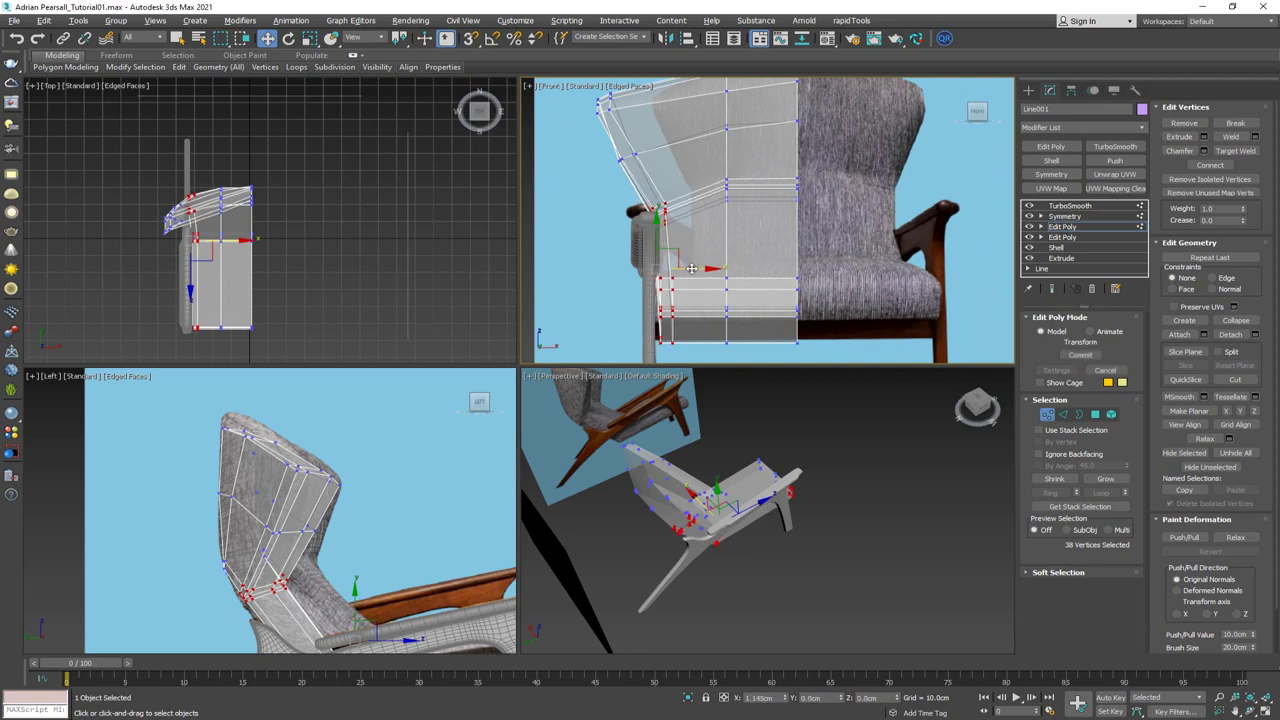
Insert a lengthwise edge loop between the outer support loop and the middle loop of the cushion half, and select that loop
mouse_move(674, 175)
middle_mouse_down()
mouse_move(662, 250)
mouse_move(663, 182)
middle_mouse_up()
key("alt+s")
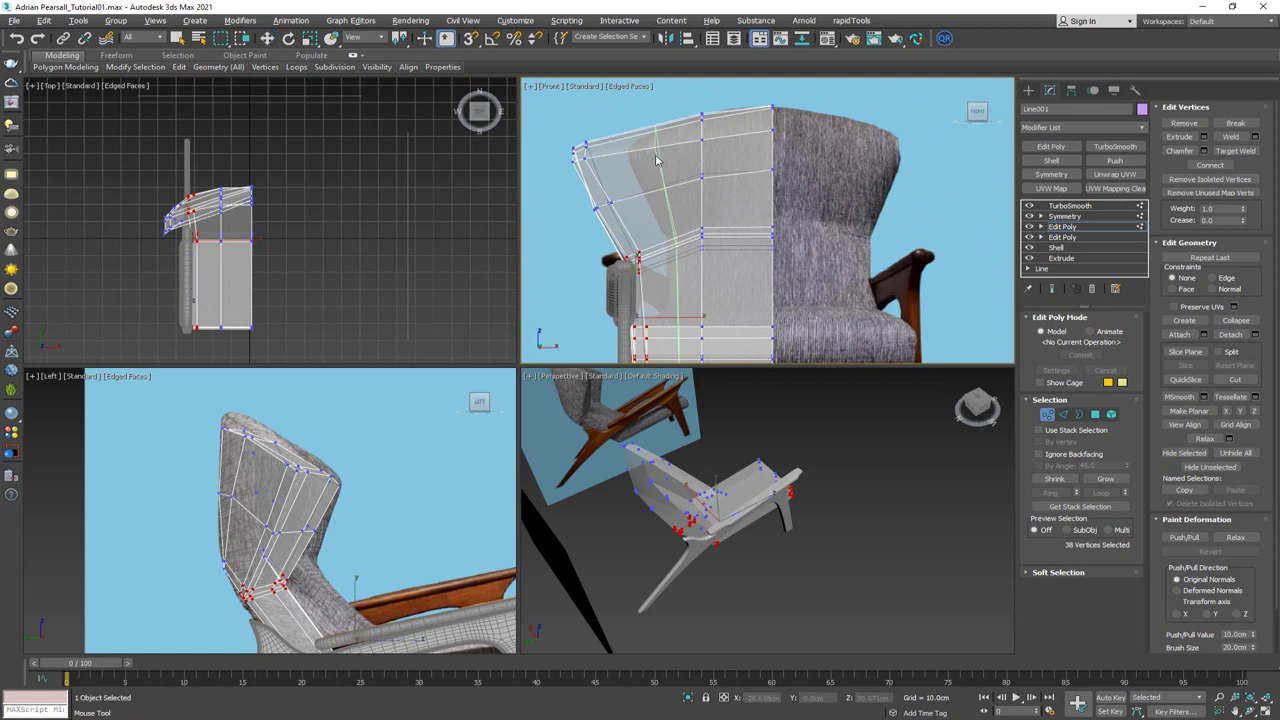
scroll(651, 150, "down", 3)
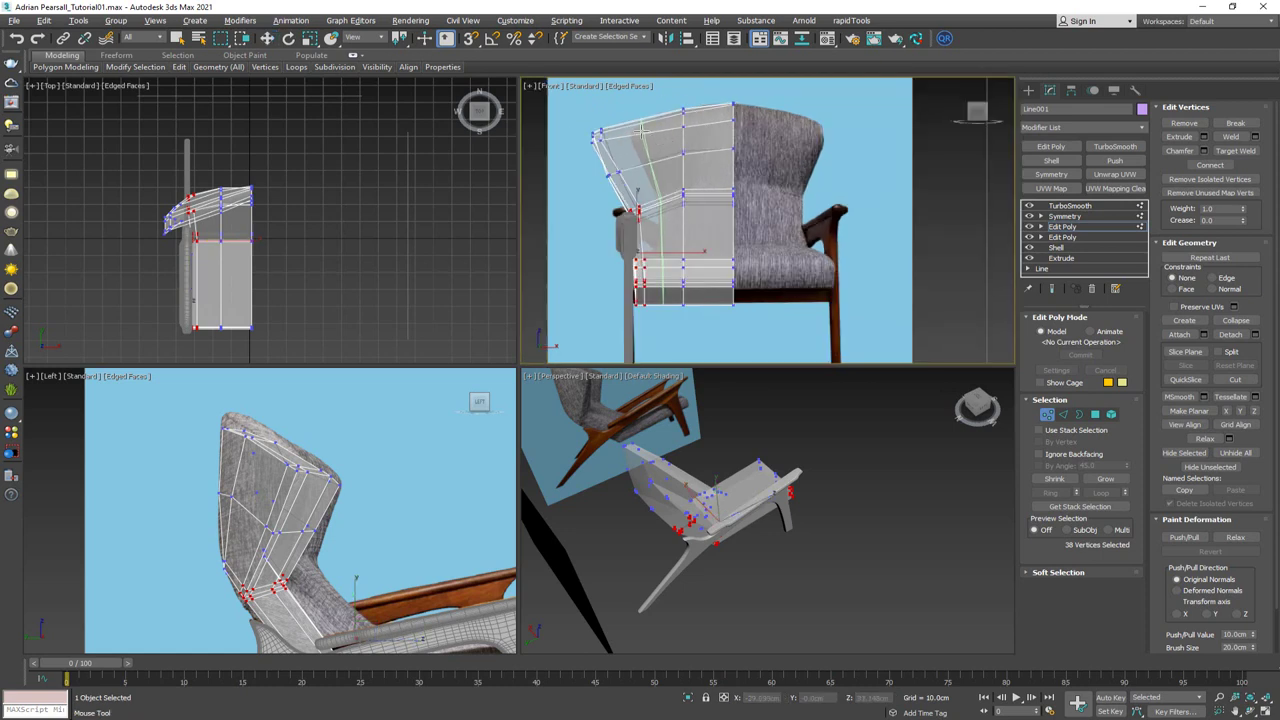
key("2")
double_click(643, 147)
Move the new loop's three front vertices near the upper backrest's top about 1.8 cm backward along Y
right_click(692, 453)
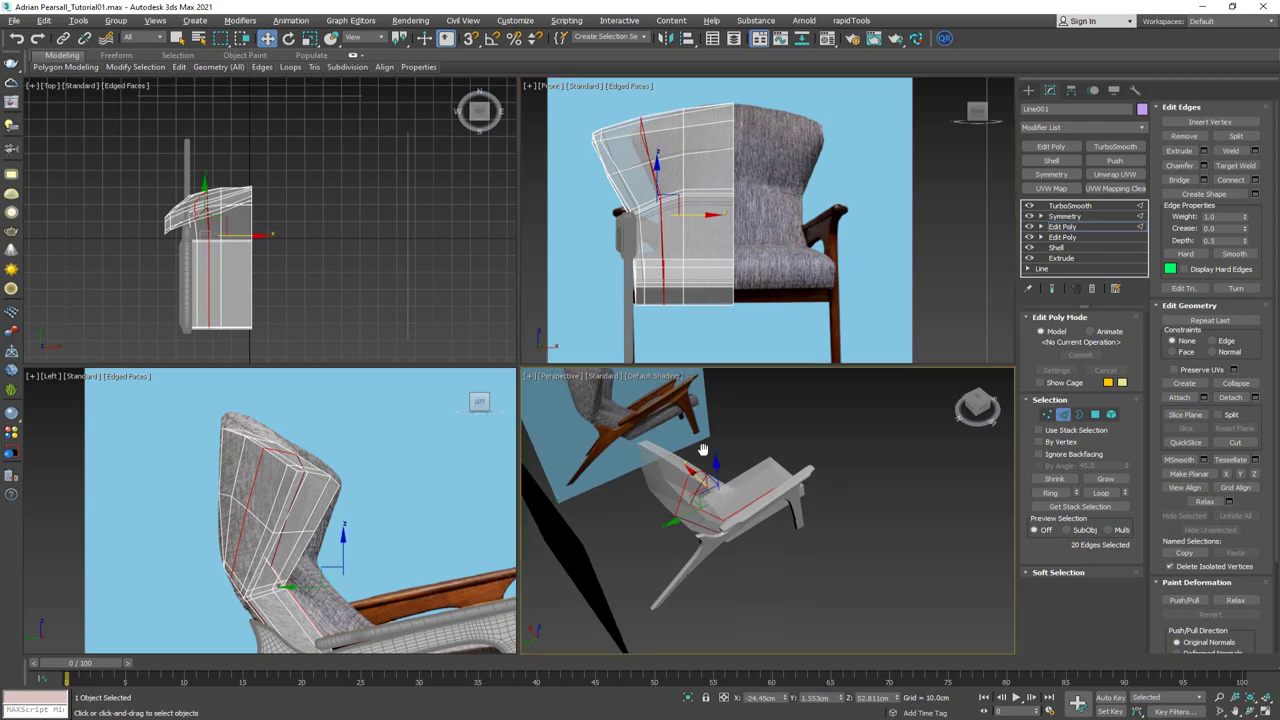
key("alt+w")
middle_click_drag(445, 377, 402, 345, "alt")
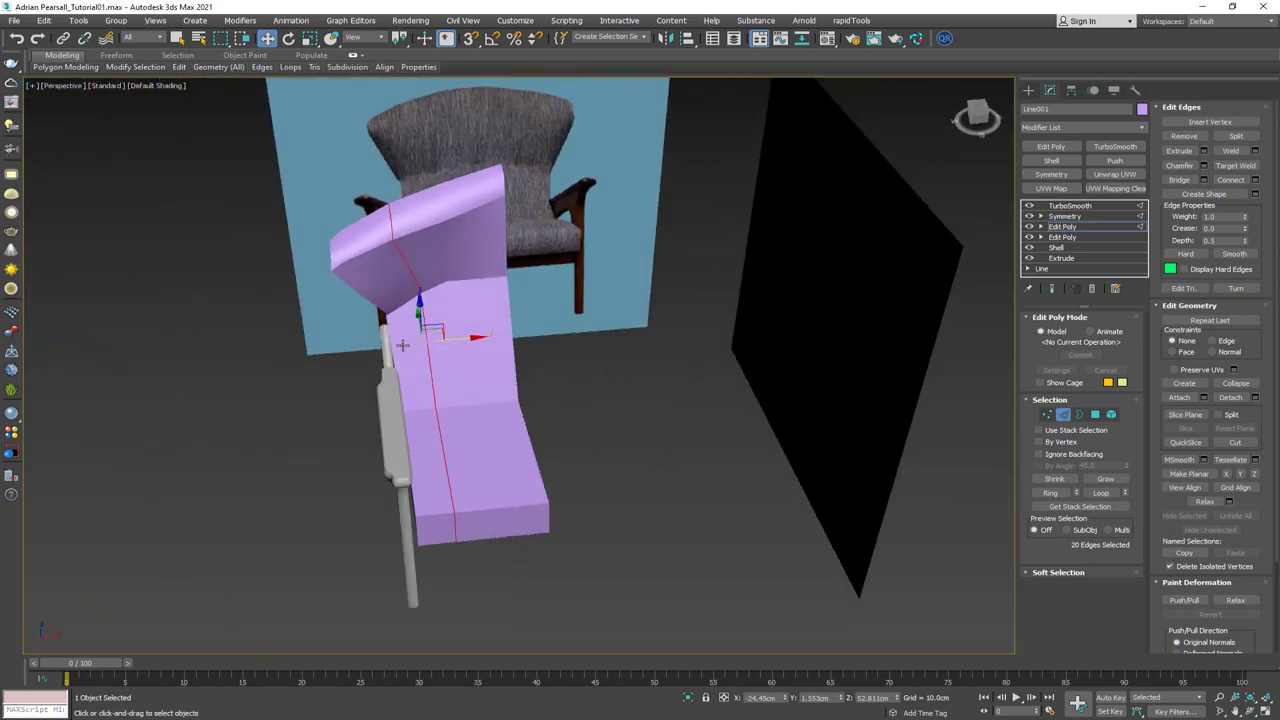
scroll(422, 261, "up", 3)
key("F4")
mouse_move(422, 261)
middle_mouse_down("alt")
mouse_move(407, 300)
mouse_move(414, 265)
mouse_move(377, 159)
middle_mouse_up("alt")
key("1")
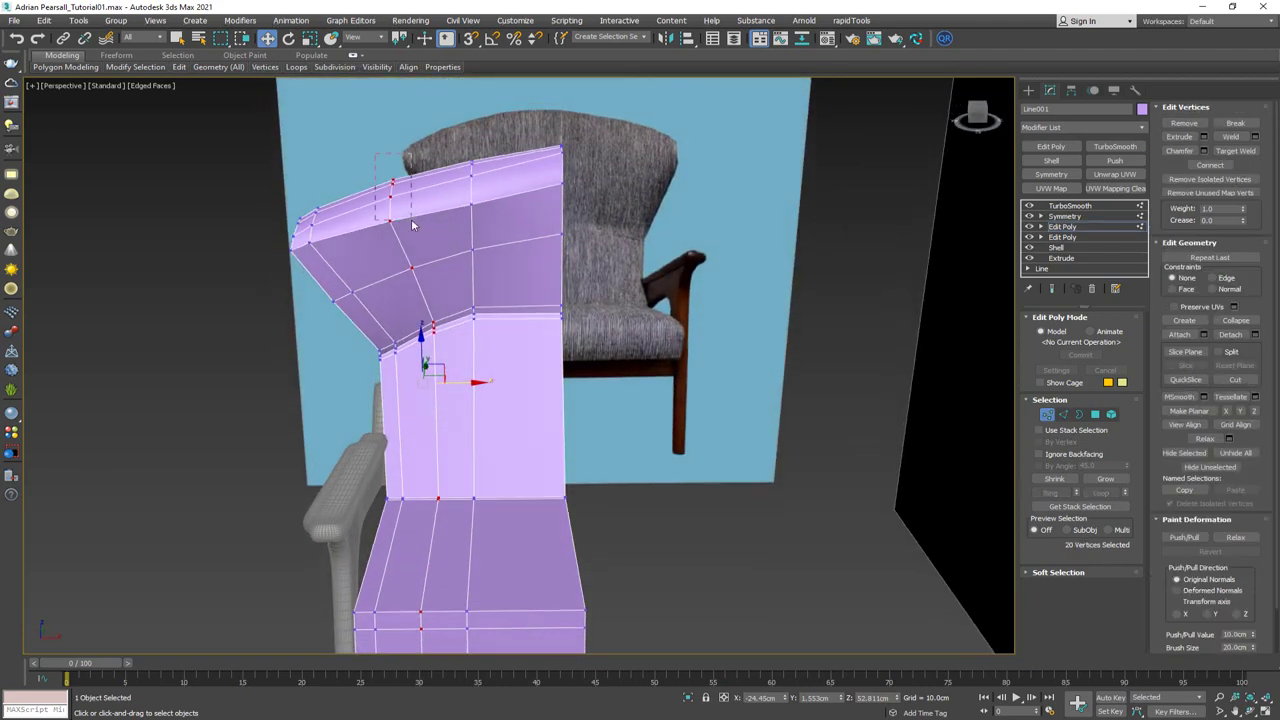
middle_click_drag(418, 234, 458, 246, "alt")
scroll(411, 206, "up", 4)
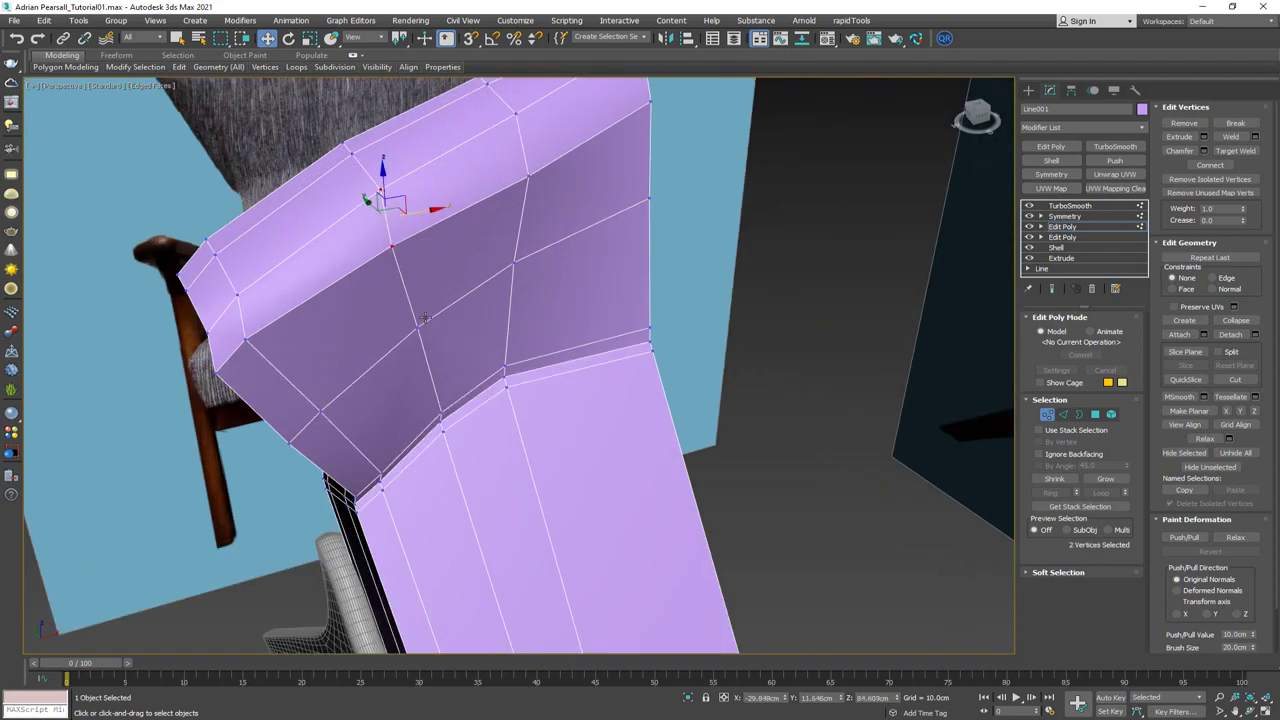
middle_click_drag(420, 330, 479, 318, "alt")
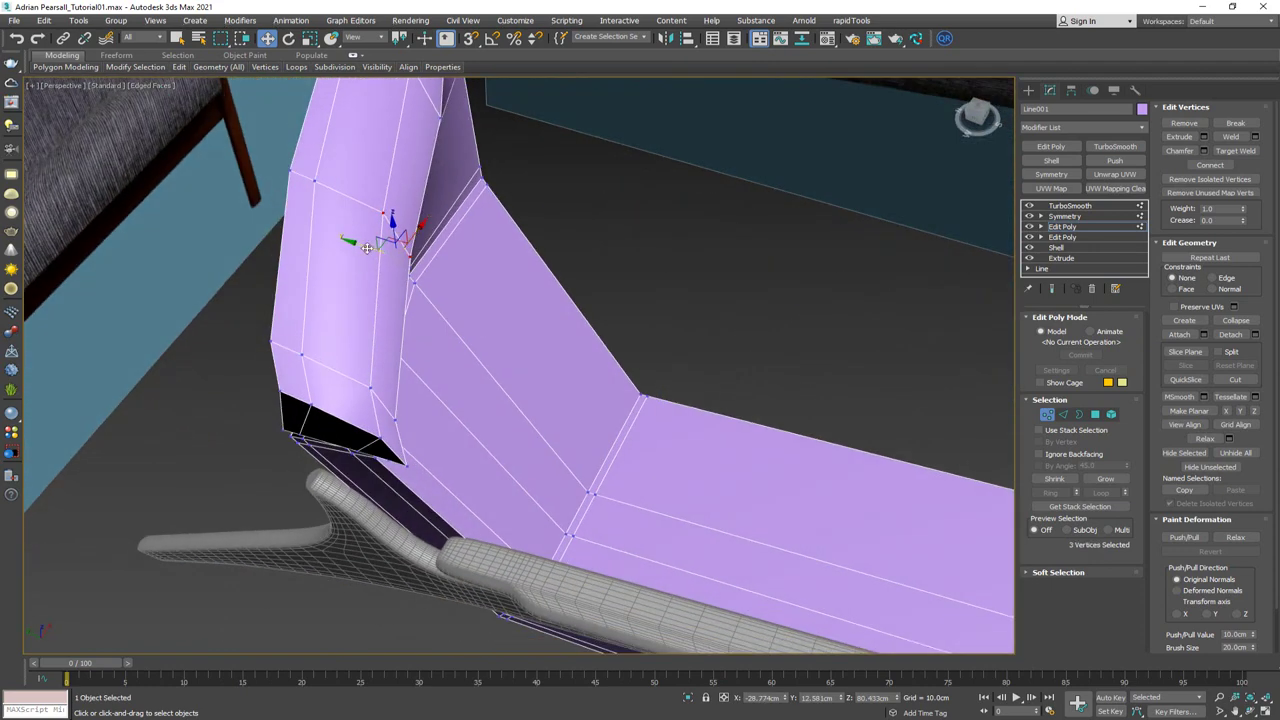
left_click_drag(367, 248, 345, 241)
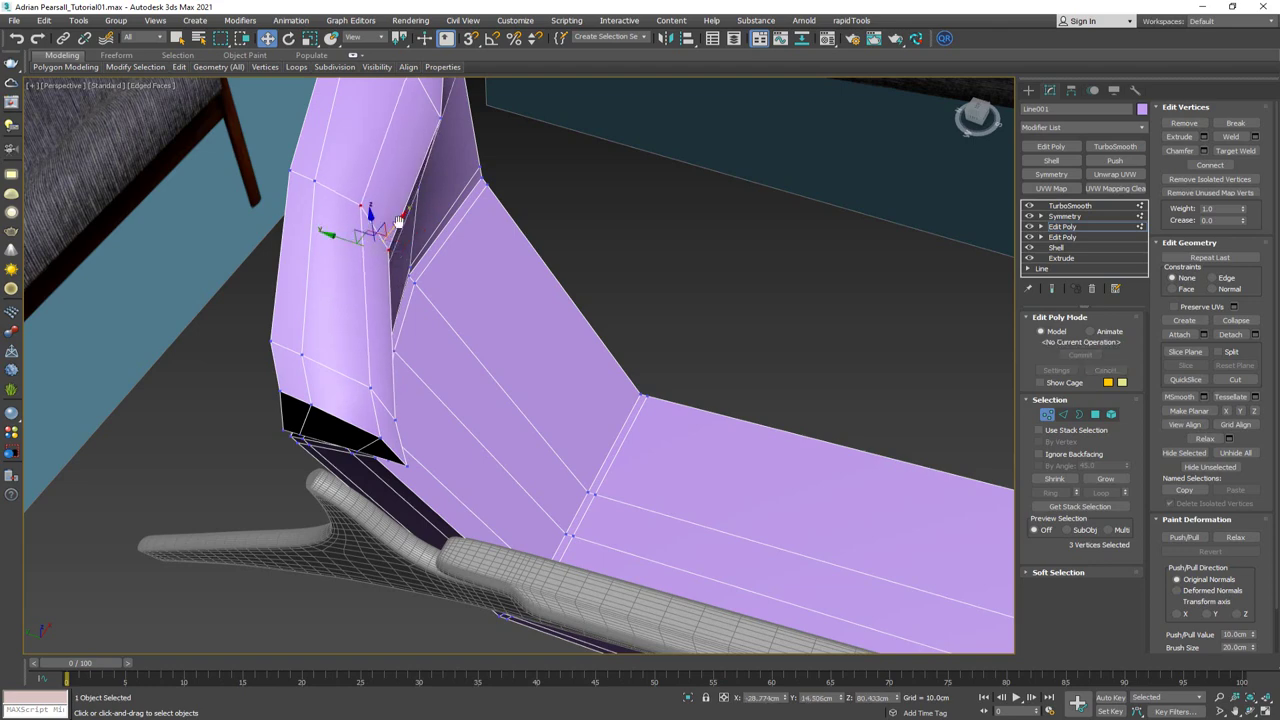
Move the neighbouring middle loop's three front vertices on the upper backrest backward along Y to even out the curve
middle_click_drag(398, 222, 483, 307, "alt")
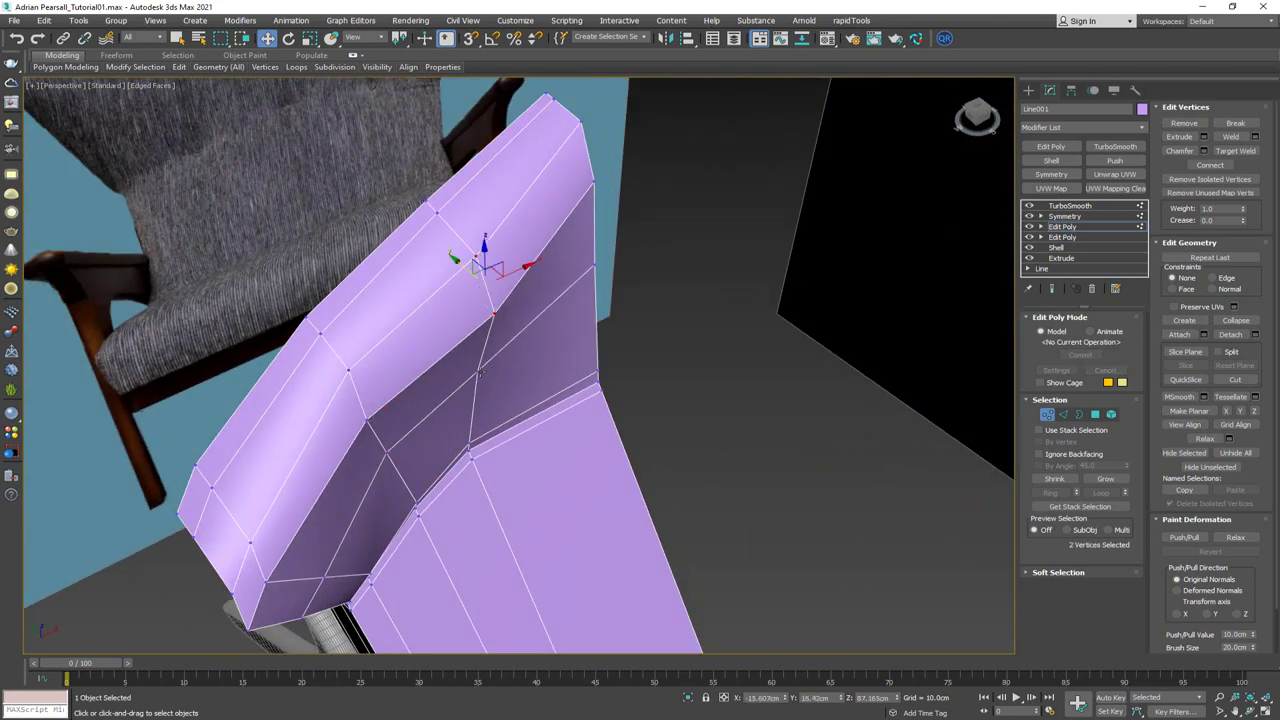
left_click_drag(457, 296, 478, 298)
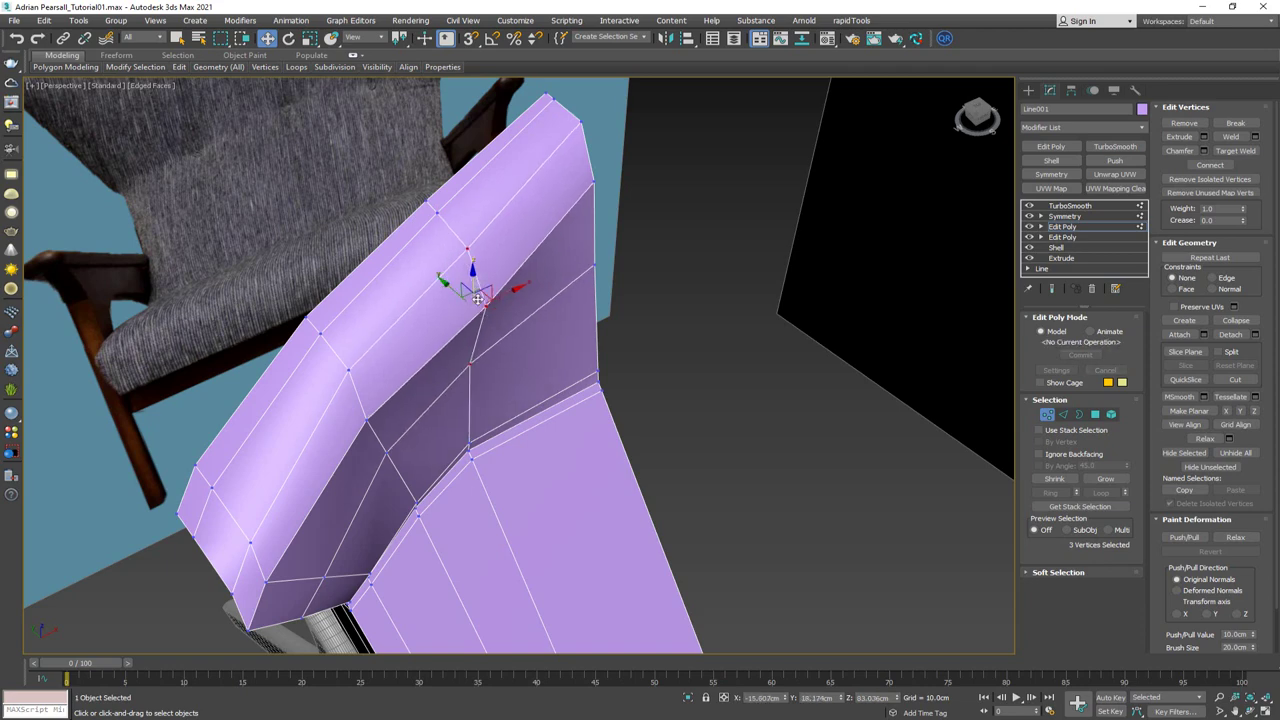
middle_click_drag(459, 293, 550, 352, "alt")
middle_click_drag(467, 320, 420, 250, "alt")
key("F3")
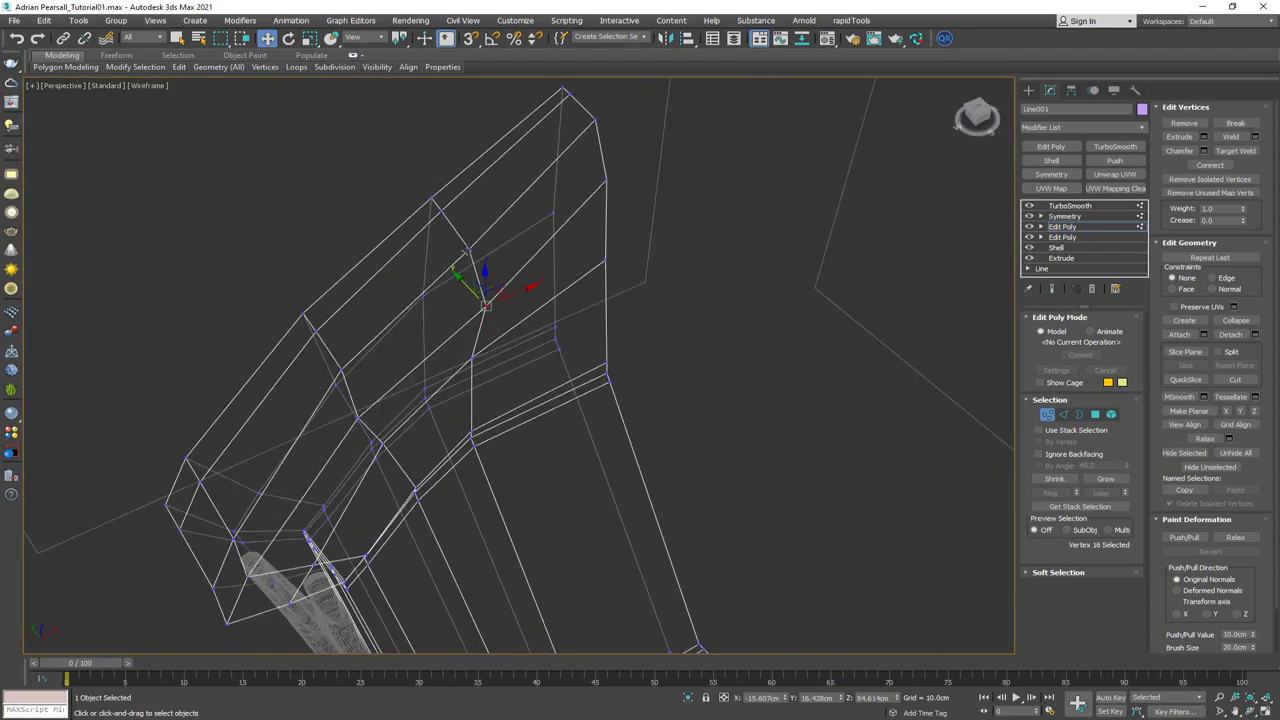
key("F3")
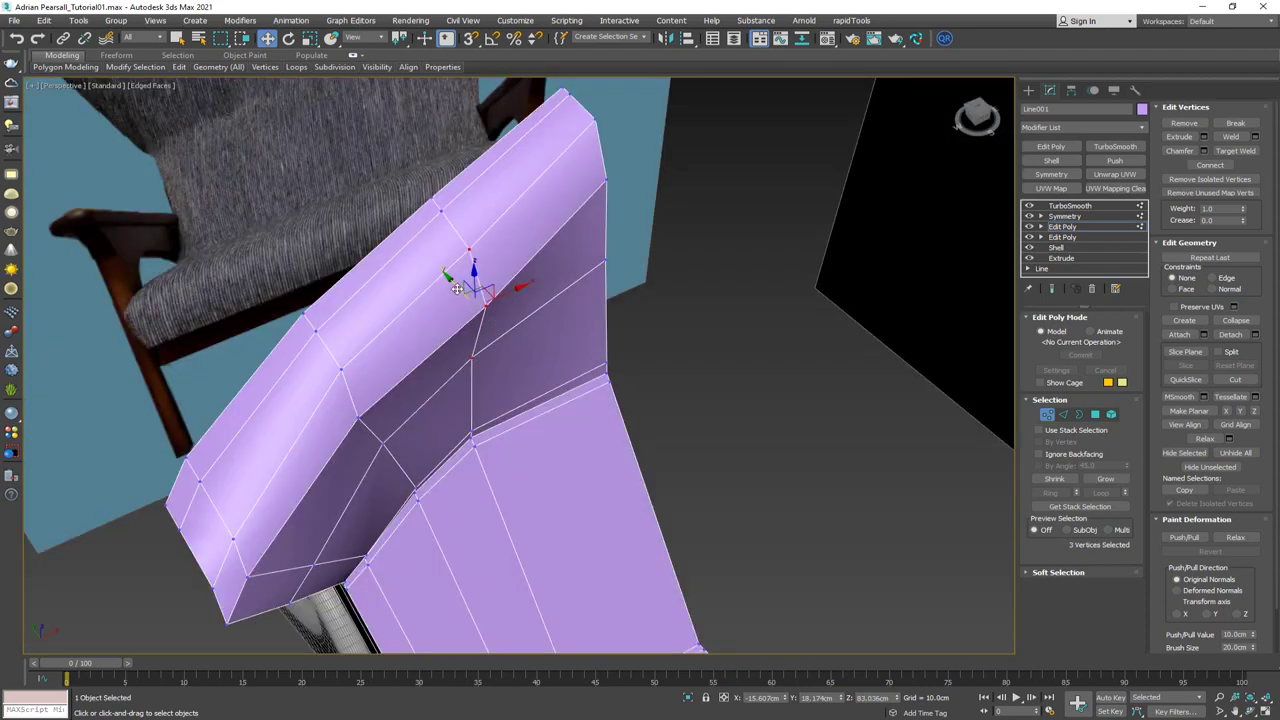
left_click_drag(457, 289, 449, 280)
Preview the mirrored, smoothed cushion with and without mesh edges and compare its backrest with the reference images
middle_click_drag(449, 280, 430, 300, "alt")
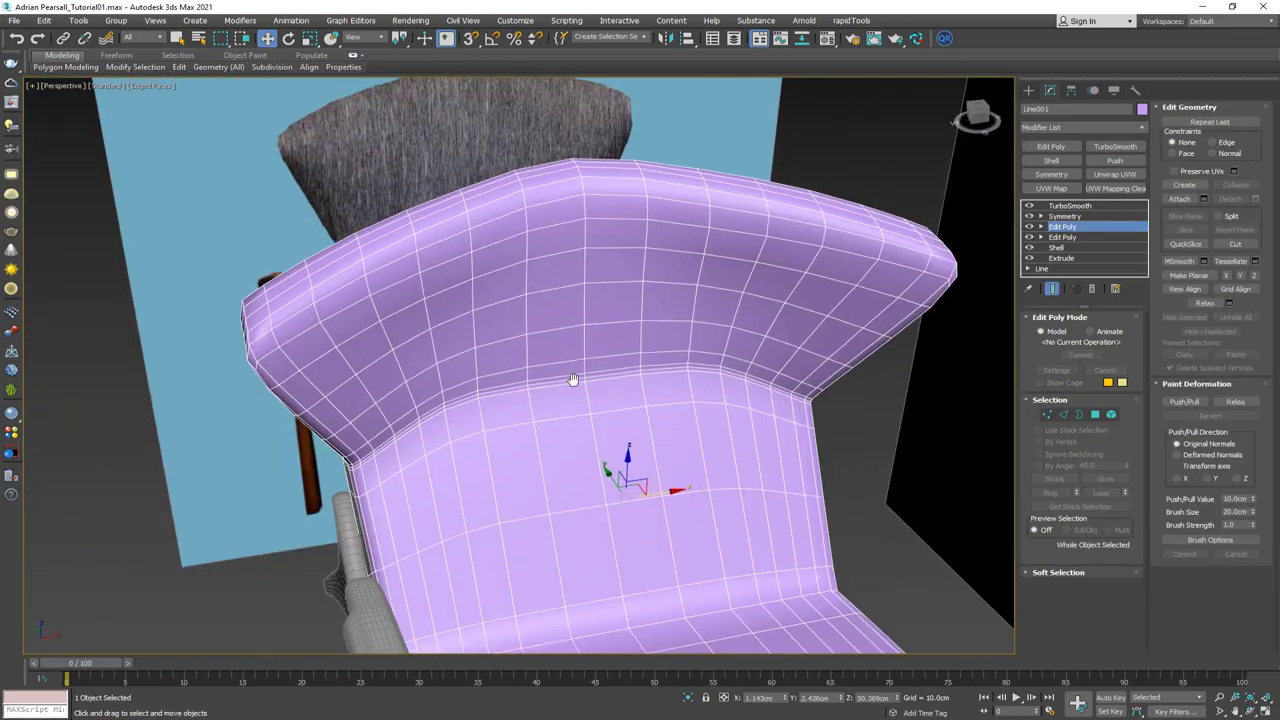
scroll(549, 314, "down", 5)
key("F4")
mouse_move(573, 379)
middle_mouse_down()
mouse_move(549, 314)
mouse_move(637, 269)
mouse_move(593, 285)
middle_mouse_up()
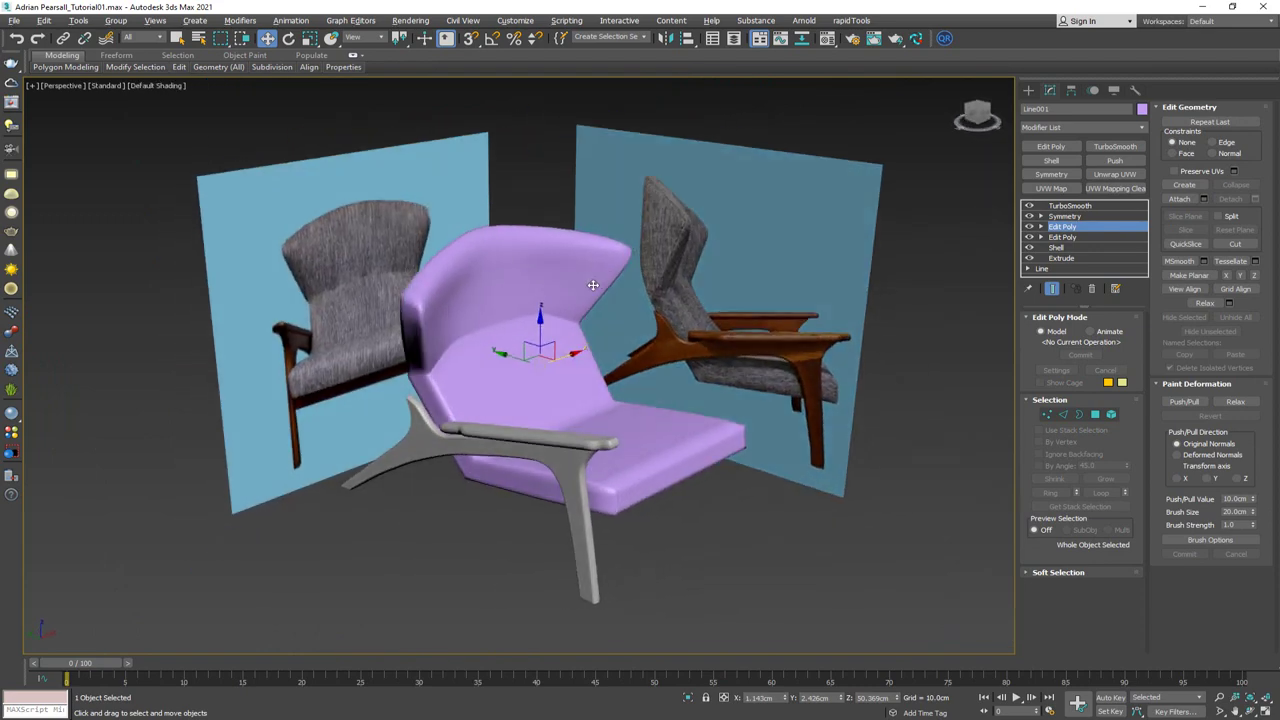
scroll(473, 271, "up", 5)
key("F4")
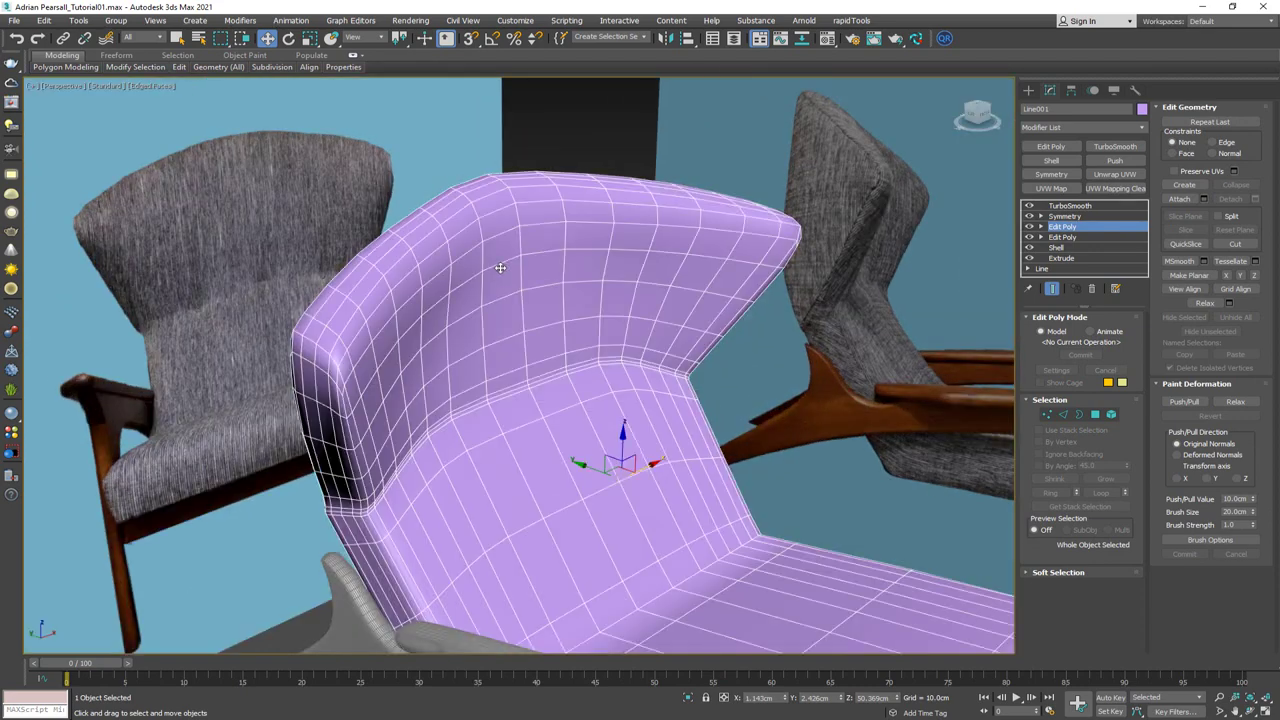
Reposition the front top-edge vertices near the backrest's centre line in the YZ plane on the unsmoothed half, and preview the smoothing
left_click(1052, 288)
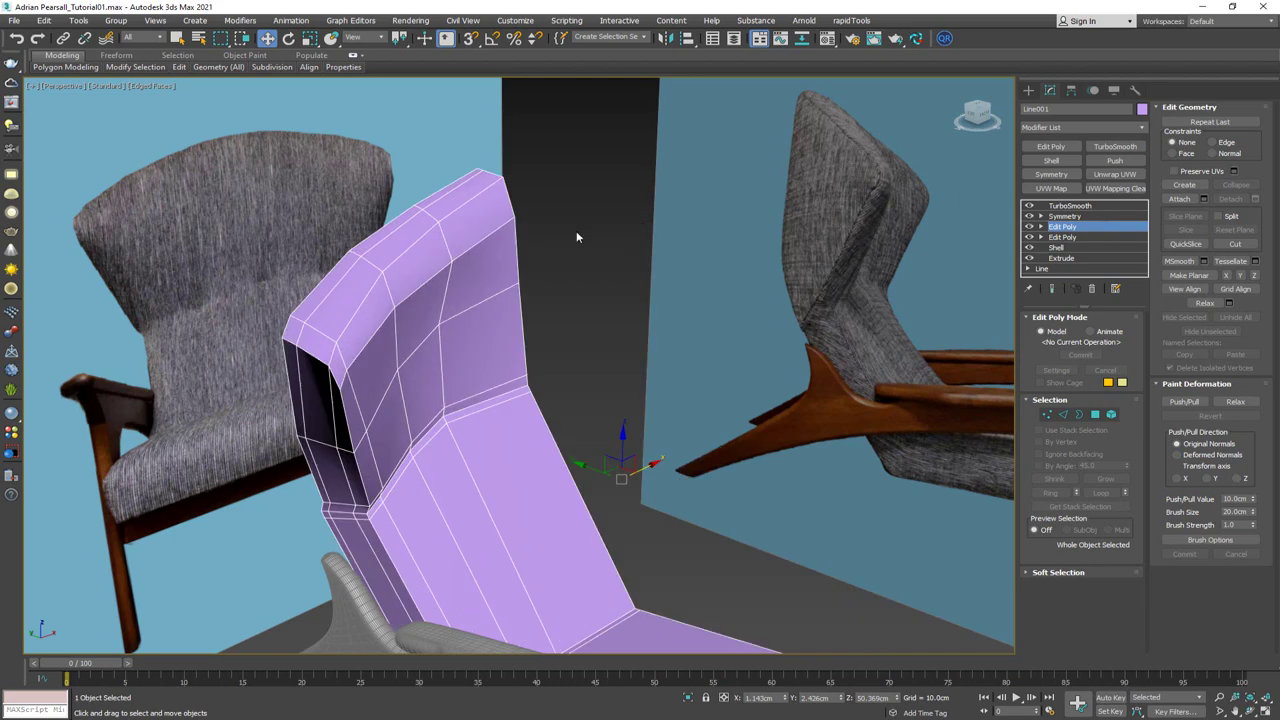
key("1")
middle_click_drag(553, 236, 513, 197, "alt")
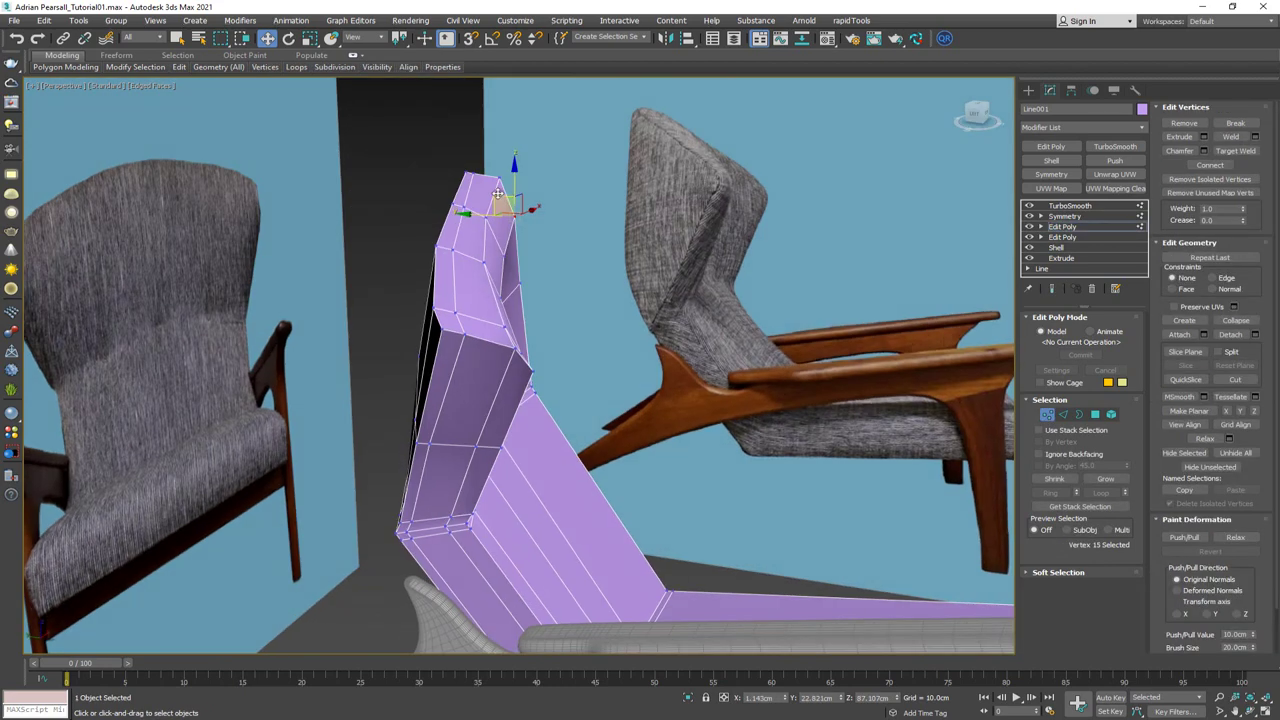
left_click_drag(517, 187, 517, 187)
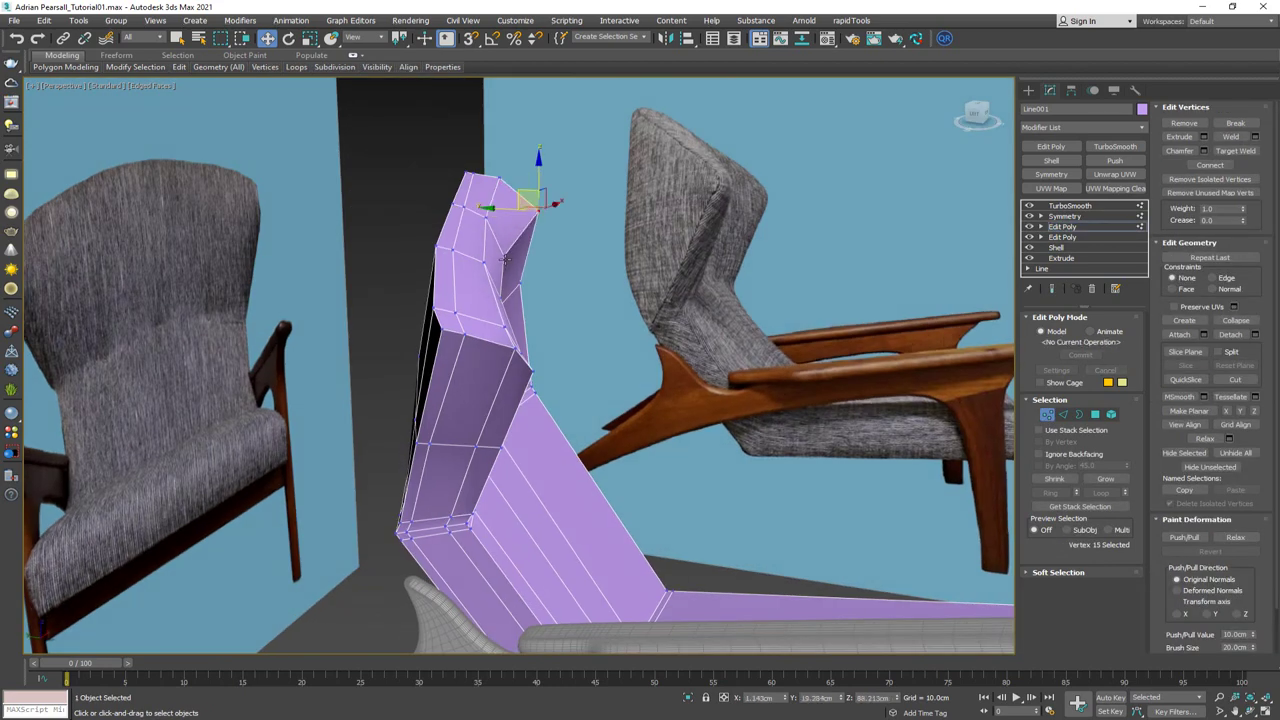
key("ctrl+z")
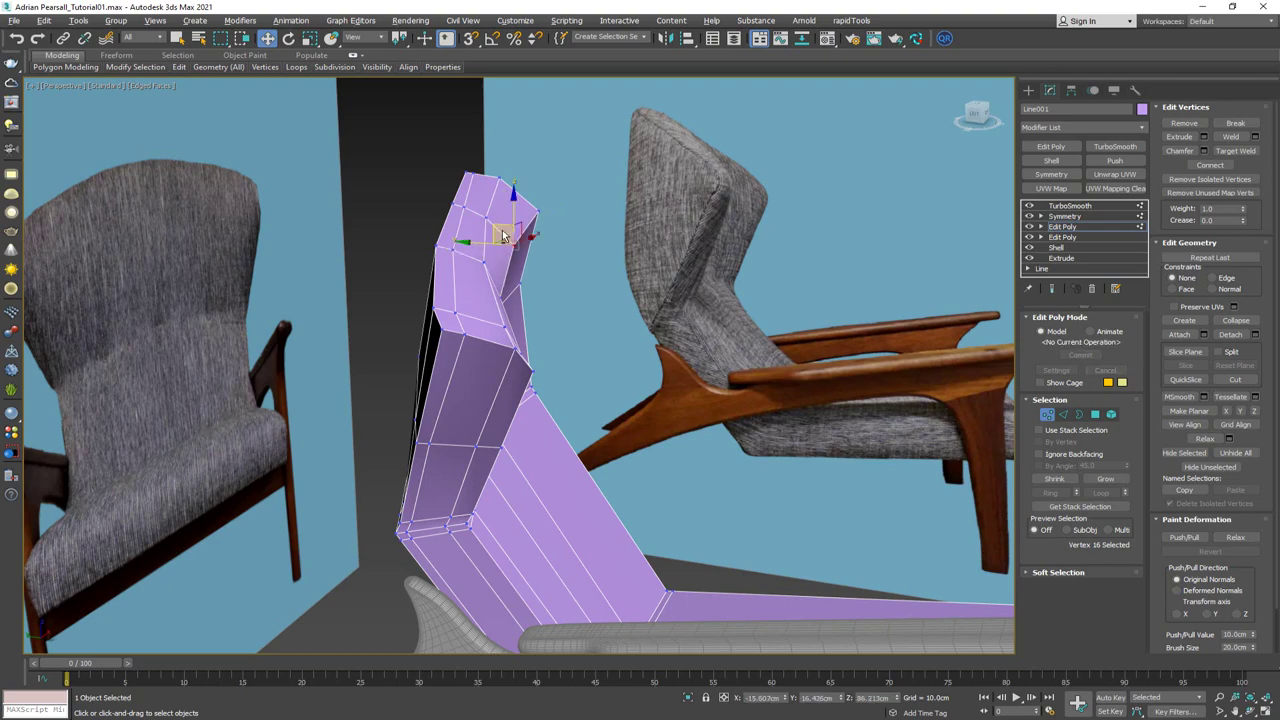
mouse_move(500, 226)
middle_mouse_down("alt")
mouse_move(514, 208)
mouse_move(487, 241)
middle_mouse_up("alt")
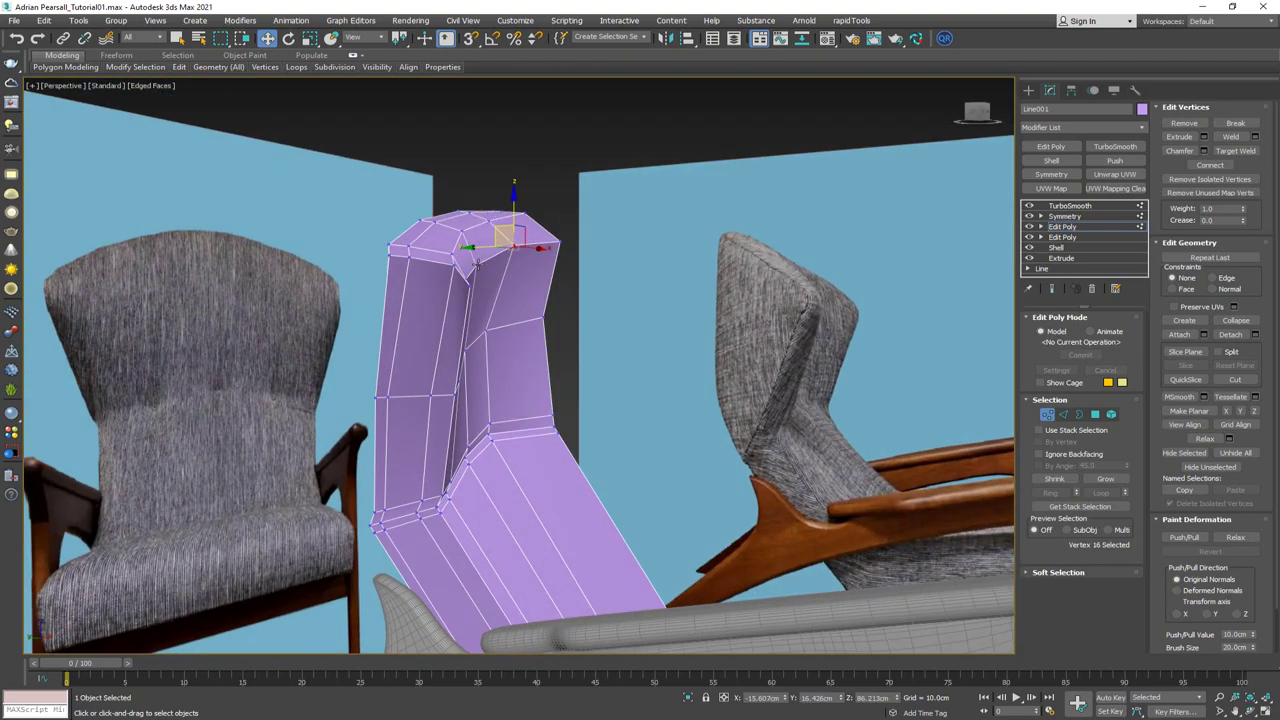
key("ctrl+z")
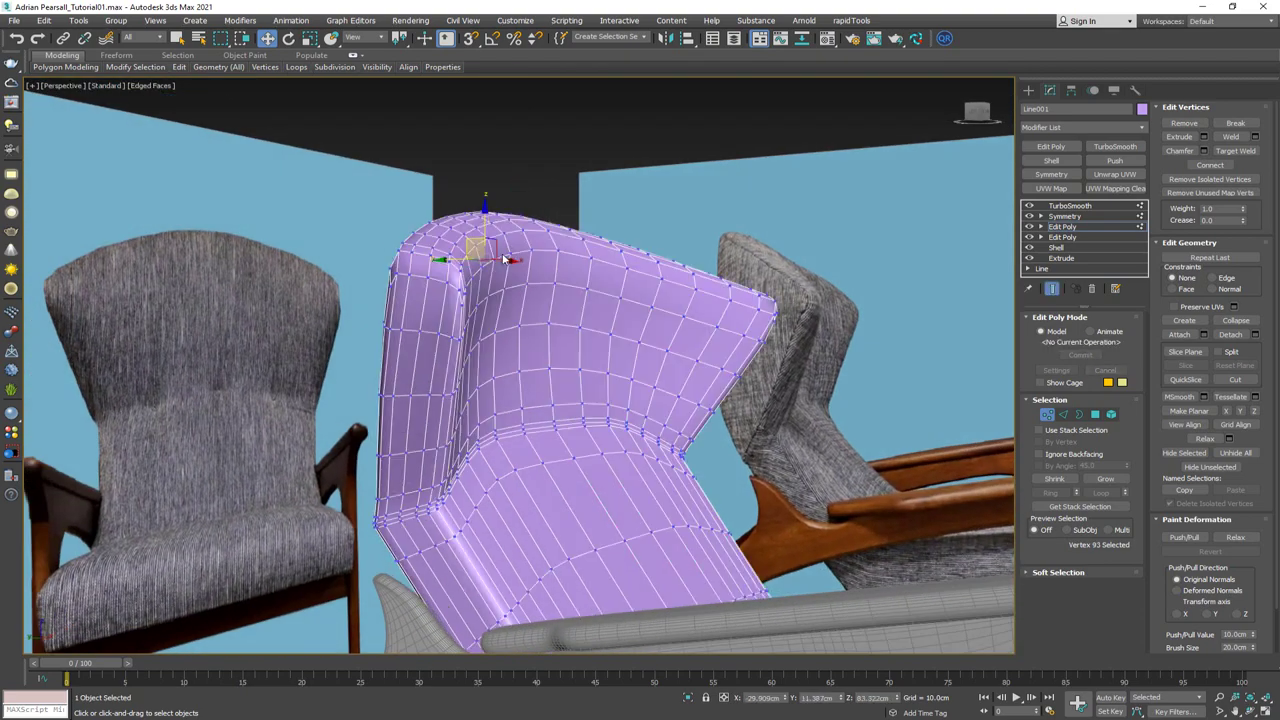
Move the five vertices along the backrest's rear top edge about 1.1 cm along Y and 1.8 cm downward along Z
middle_click_drag(462, 248, 460, 290, "alt")
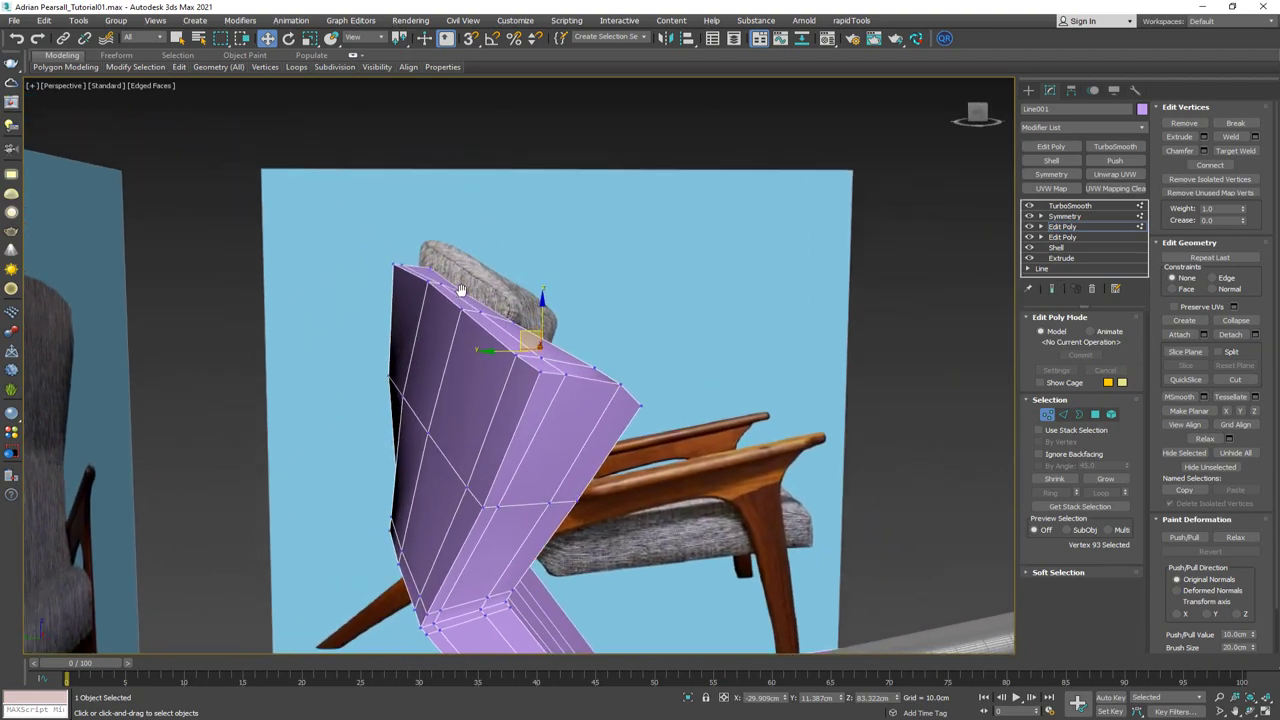
middle_click_drag(397, 263, 385, 251, "alt")
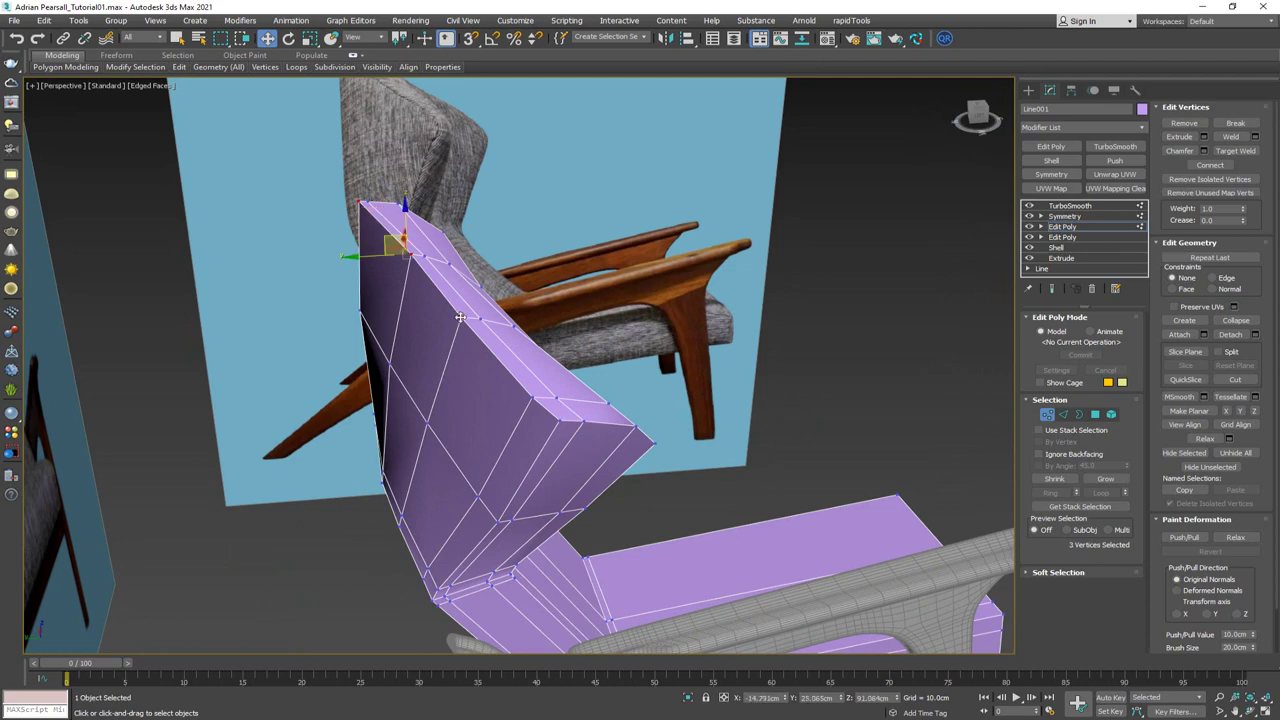
middle_click_drag(460, 317, 481, 342, "alt")
left_click_drag(412, 275, 401, 287)
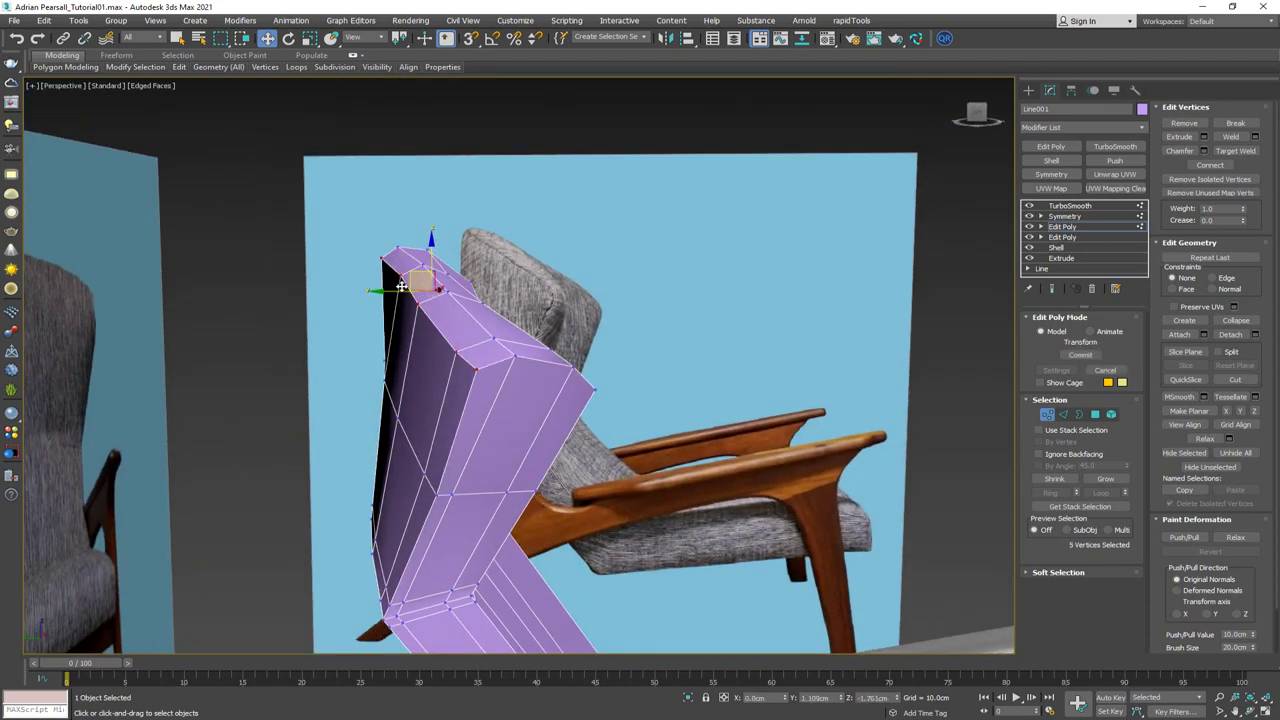
Move the two vertices on the backrest wing's outer edge about 3 cm along X and 4 cm along Y
key("shift+e")
middle_click_drag(412, 293, 388, 350, "alt")
key("ctrl+e")
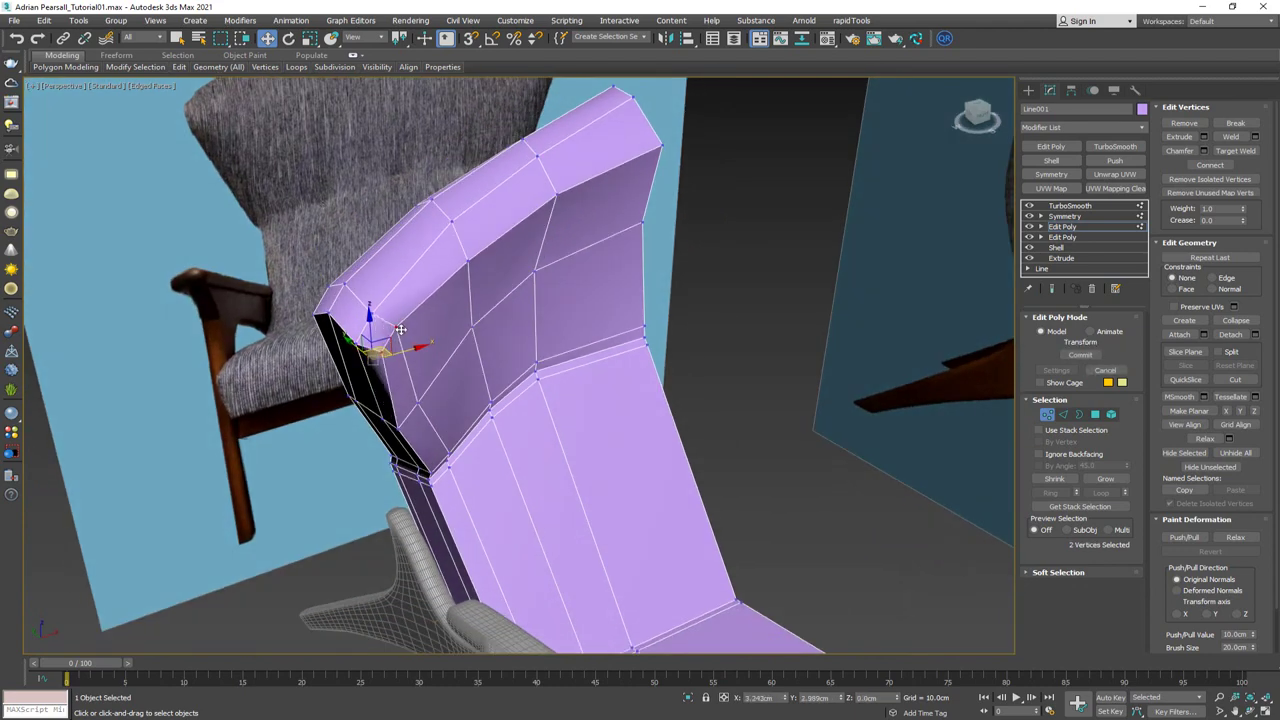
key("ctrl+e")
Insert an edge loop around the seat cushion just behind its front edge and turn the smoothed preview on
middle_click_drag(404, 333, 606, 416, "alt")
scroll(600, 488, "up", 3)
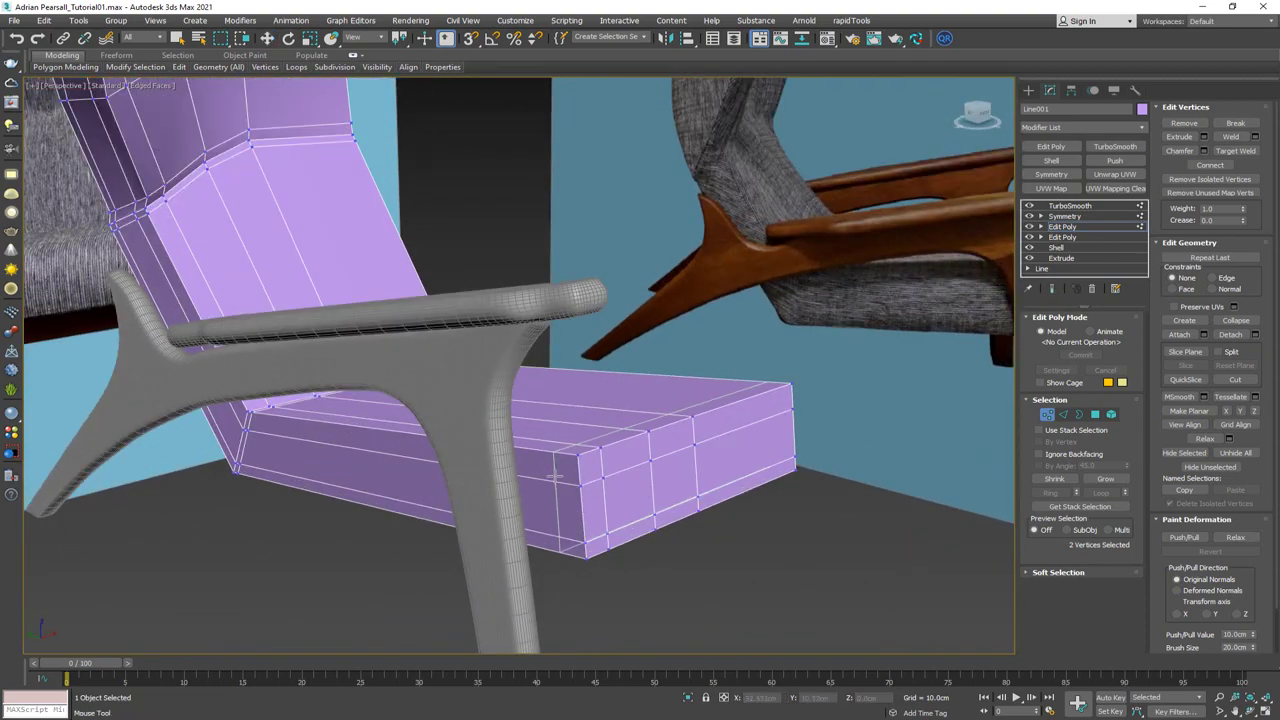
left_click(545, 473)
key("w")
key("grave")
scroll(660, 468, "down", 3)
middle_click_drag(660, 468, 573, 477, "alt")
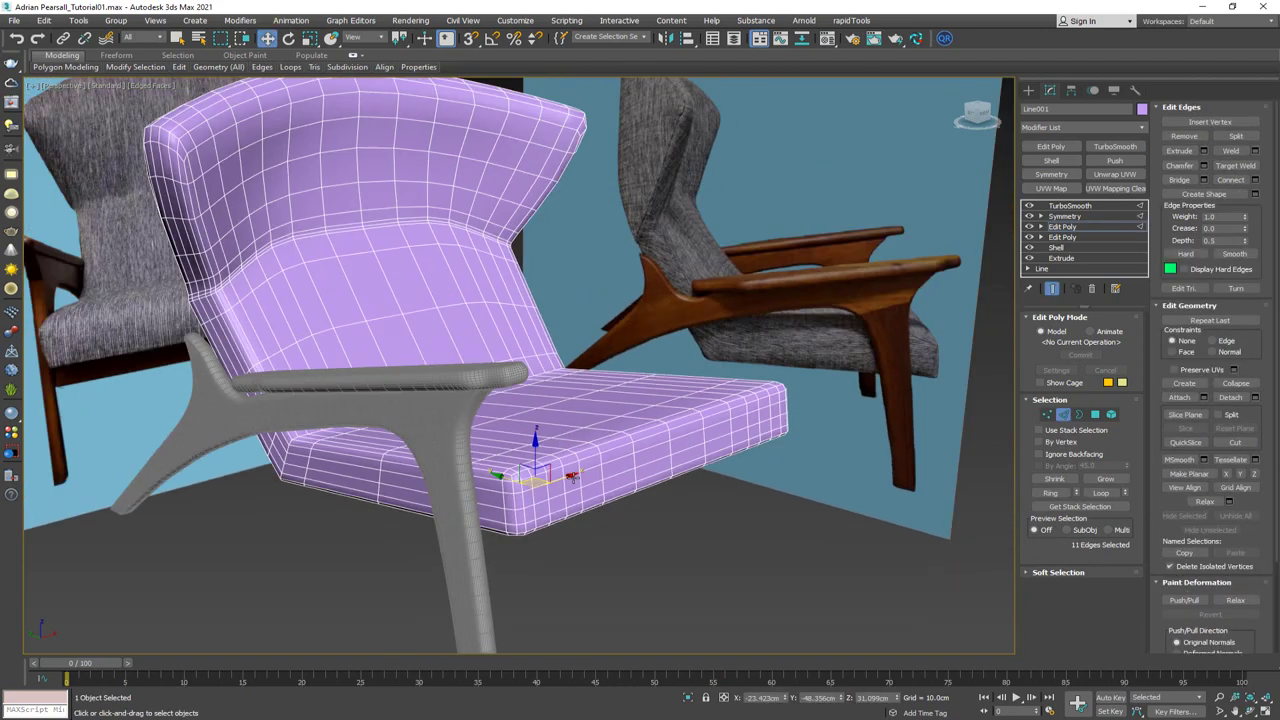
Examine the smoothed cushion with and without mesh edges, checking the seat's front and side against the unsmoothed half
middle_click_drag(678, 425, 676, 425)
key("F4")
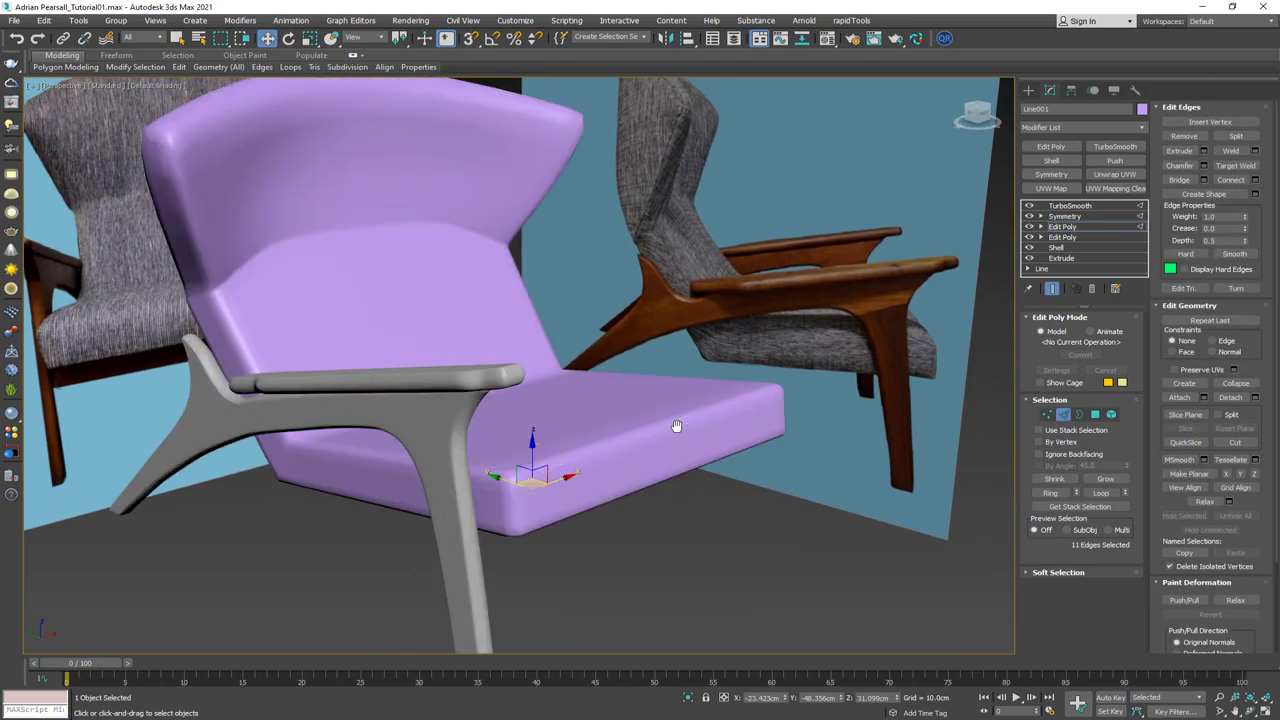
key("F4")
key("grave")
key("grave")
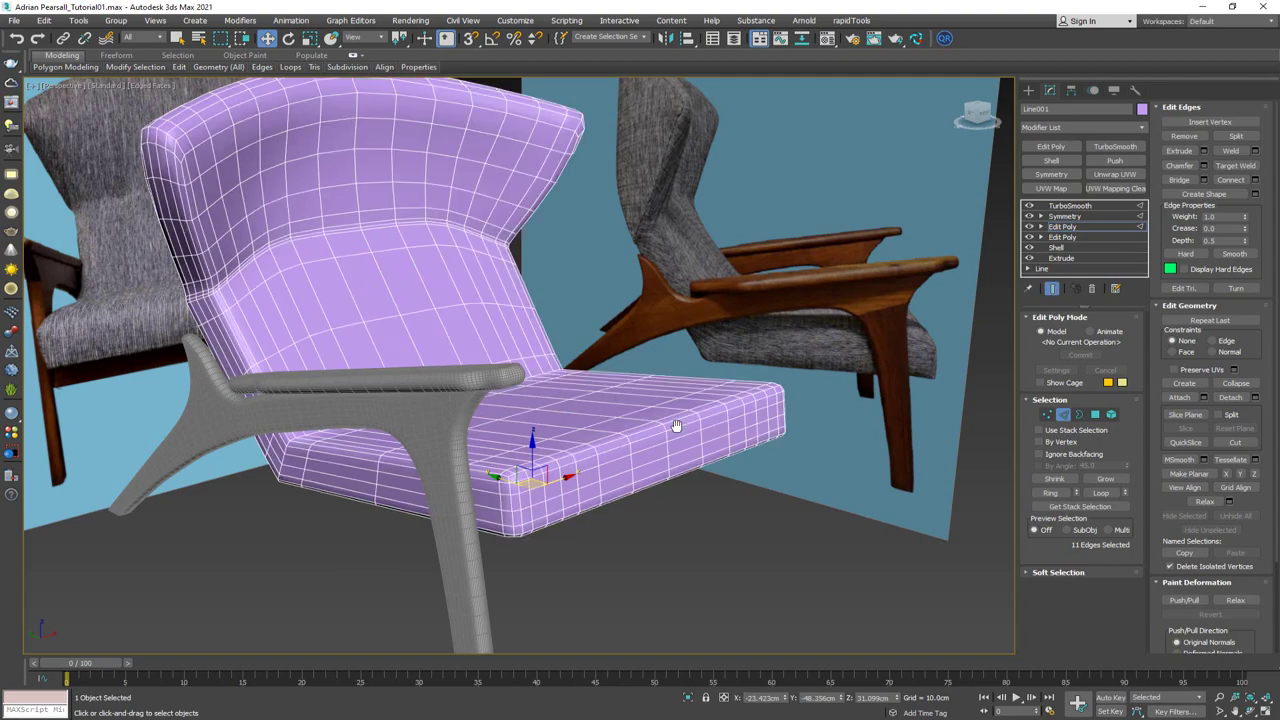
middle_click_drag(677, 427, 637, 418, "alt")
scroll(738, 418, "down", 4)
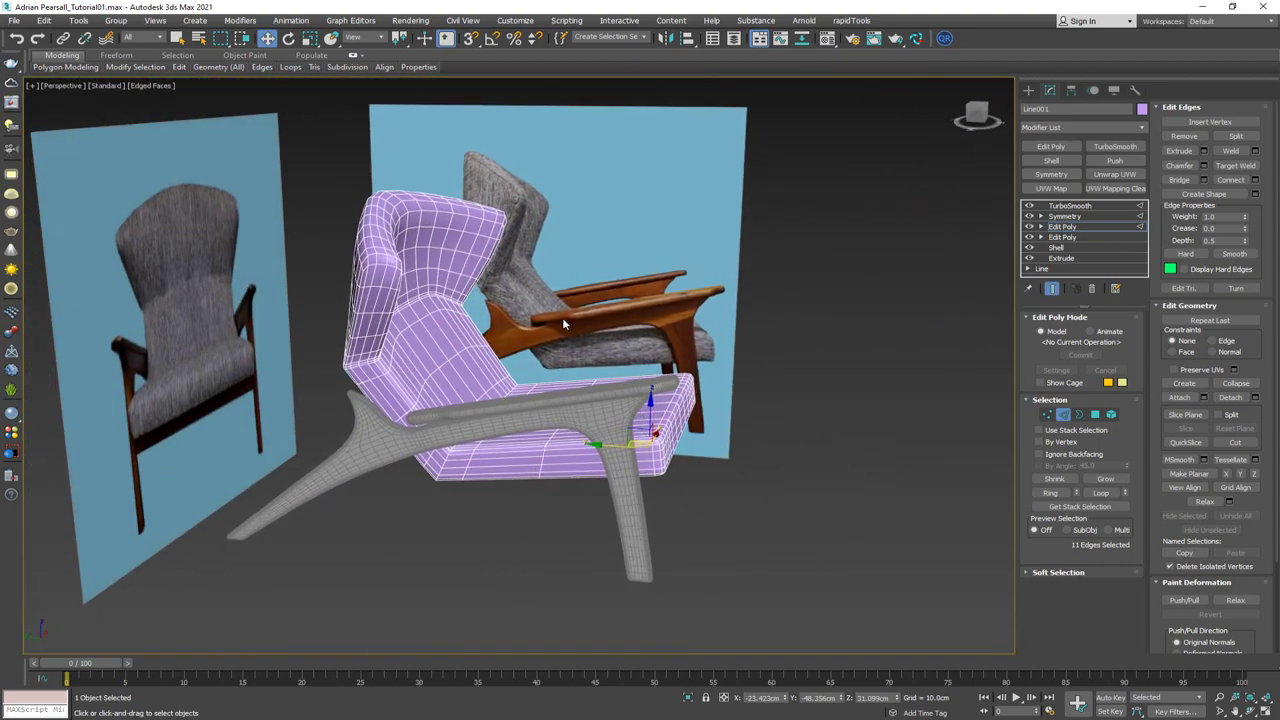
left_click(1066, 416)
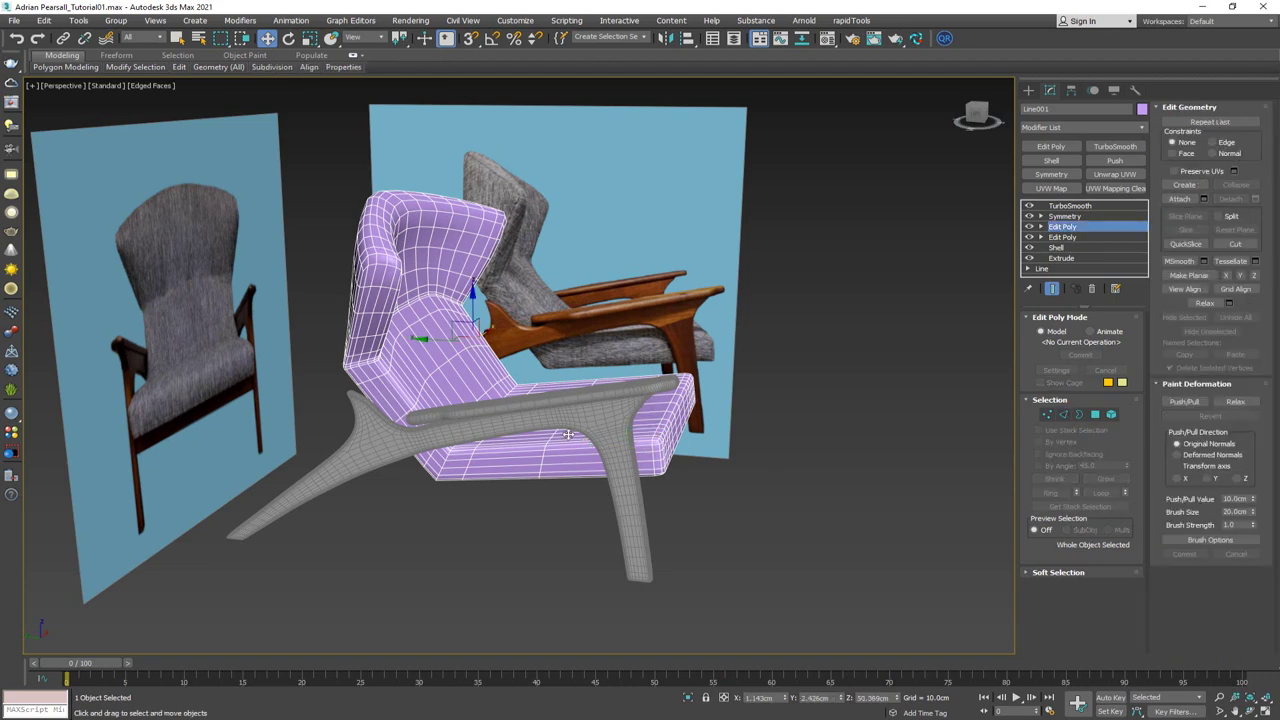
key("grave")
scroll(670, 467, "up", 7)
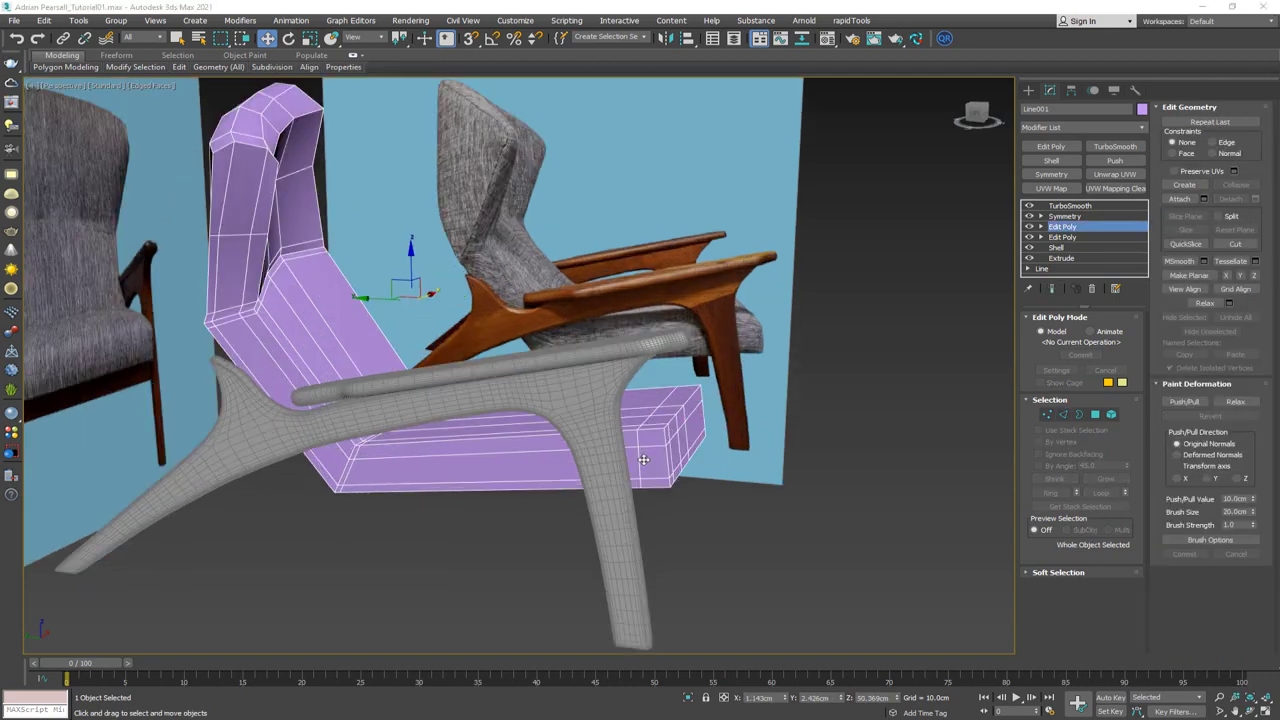
key("Page_Up")
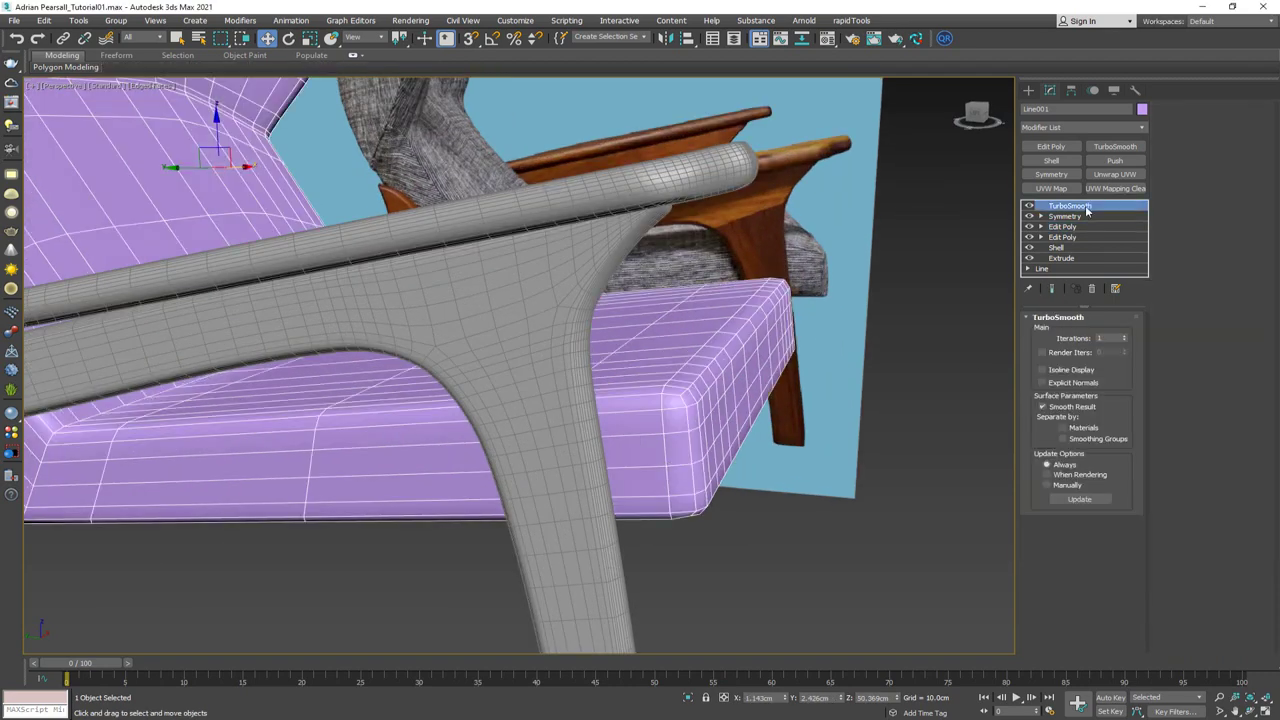
Select the four middle side polygons along the seat and lower backrest and move them about 1.1 cm outward along X
left_click(1062, 226)
key("4")
left_click(645, 456)
left_click(541, 454)
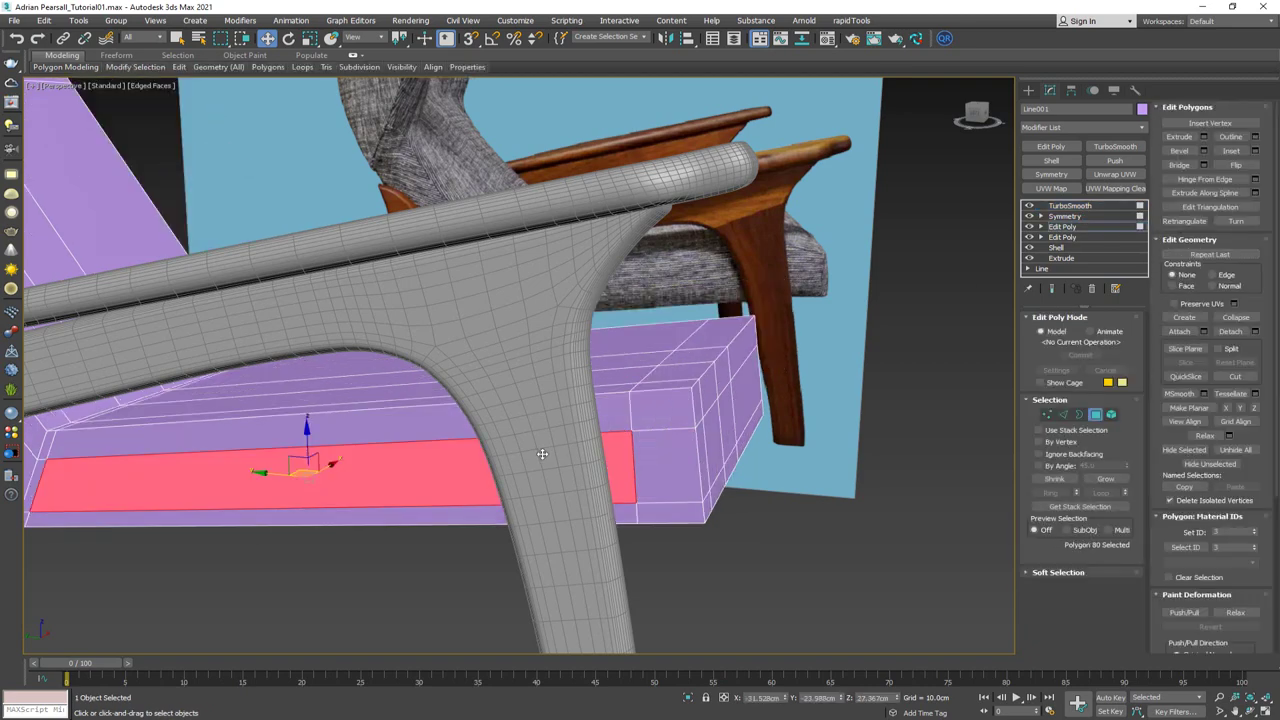
middle_click_drag(344, 460, 493, 338, "alt")
left_click(329, 452, "ctrl")
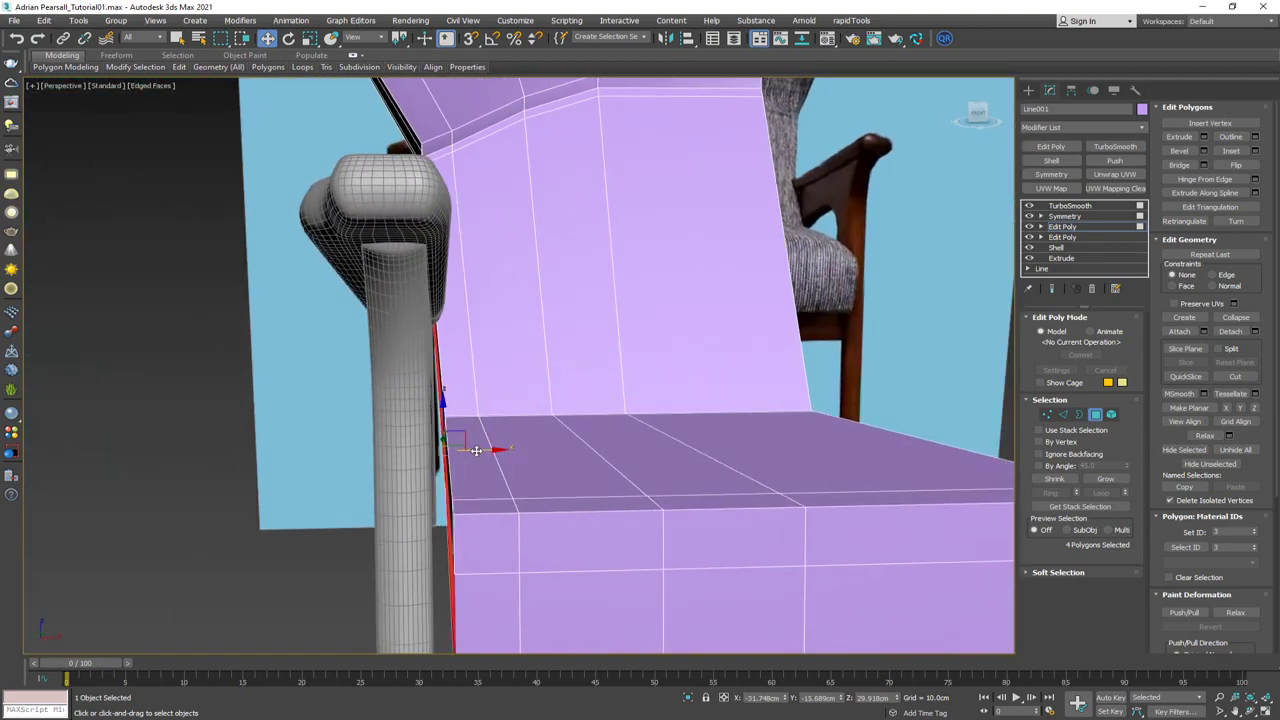
left_click_drag(476, 451, 473, 451)
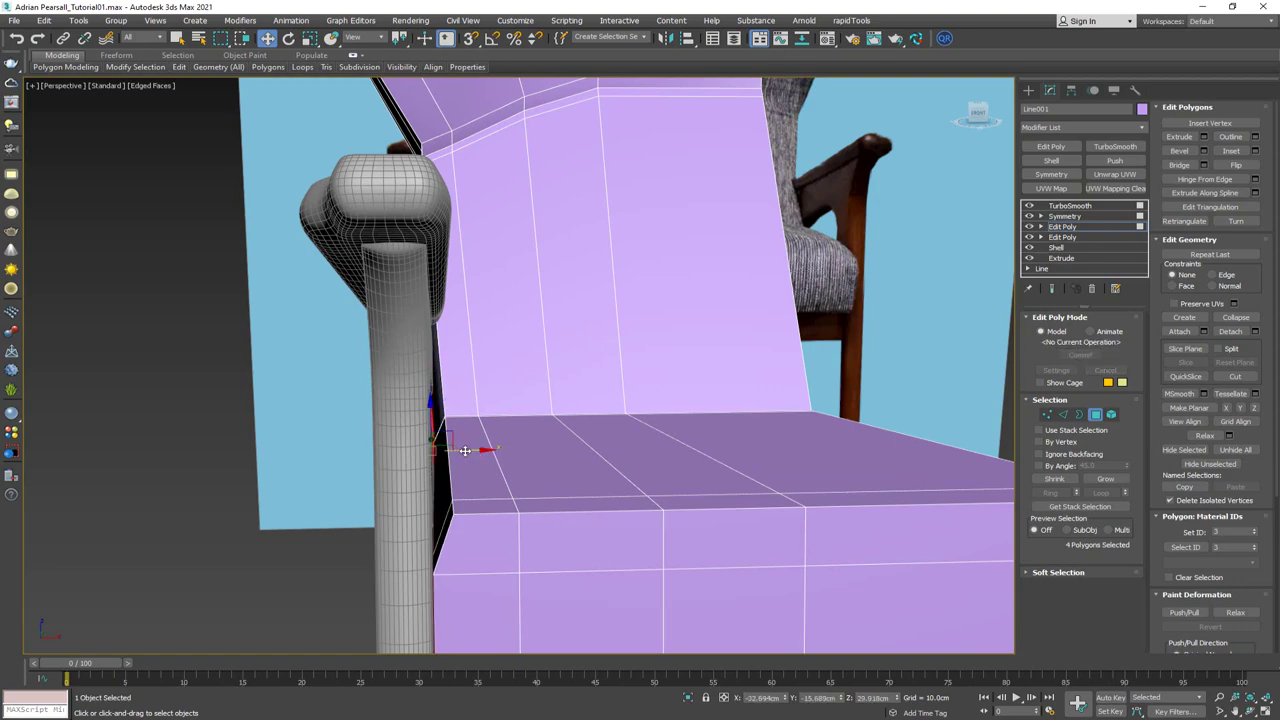
key("shift+e")
mouse_move(465, 451)
middle_mouse_down()
mouse_move(457, 380)
mouse_move(514, 370)
mouse_move(468, 450)
middle_mouse_up()
middle_click_drag(367, 201, 698, 240)
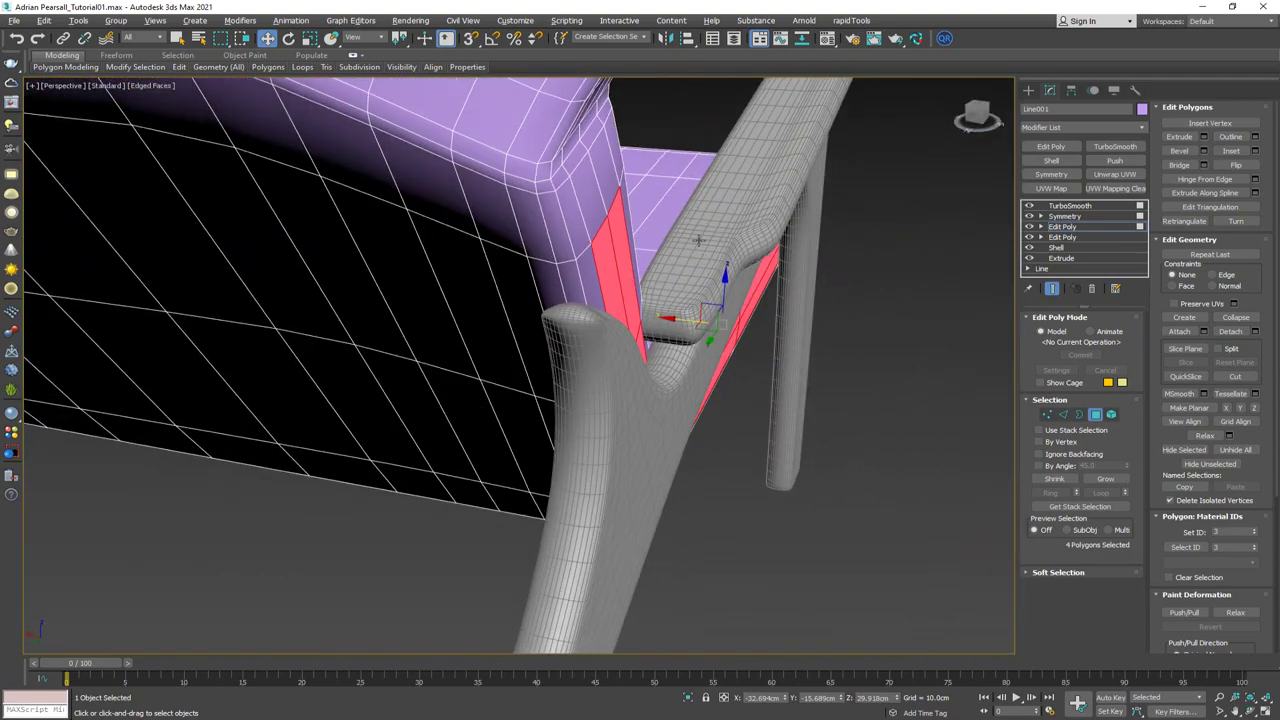
left_click_drag(682, 318, 680, 318)
middle_click_drag(668, 256, 477, 342, "alt")
Select the four polygons on the outer side of the backrest wing, including those at the bend, and preview the smoothing
left_click(387, 321)
left_click(385, 315, "ctrl")
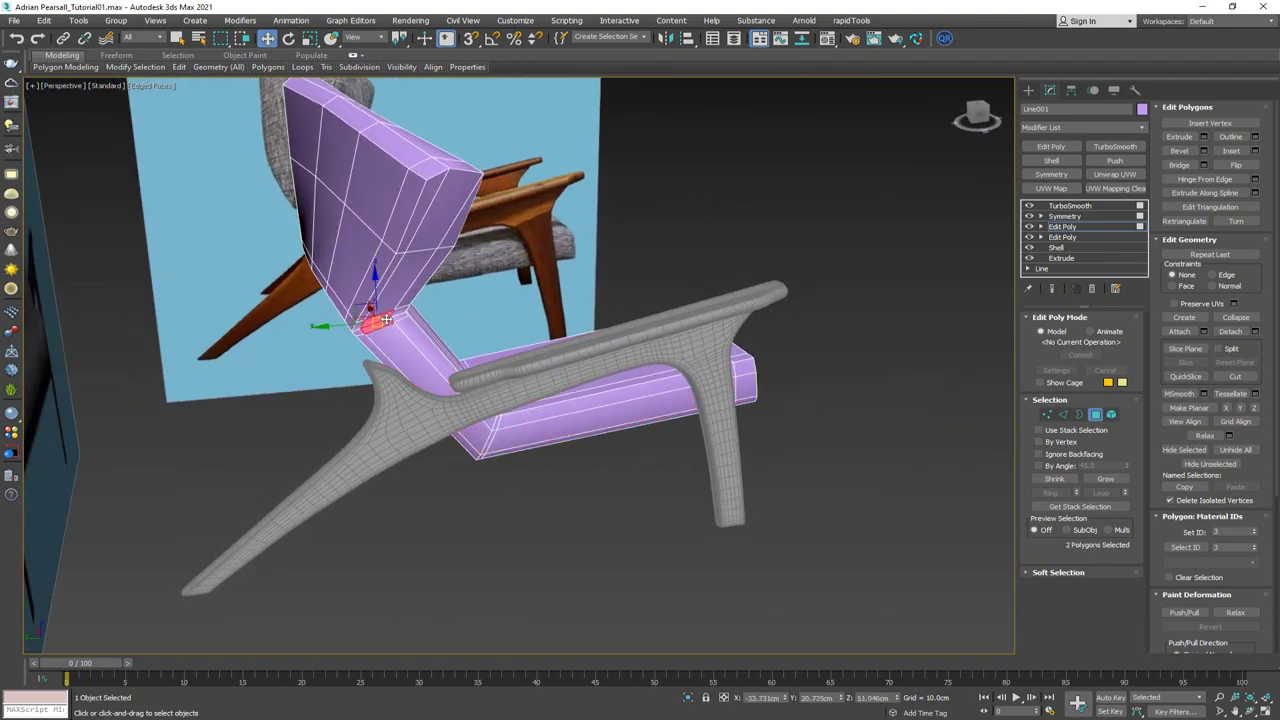
left_click(418, 266, "ctrl")
left_click(436, 222, "ctrl")
middle_click_drag(436, 220, 320, 255, "alt")
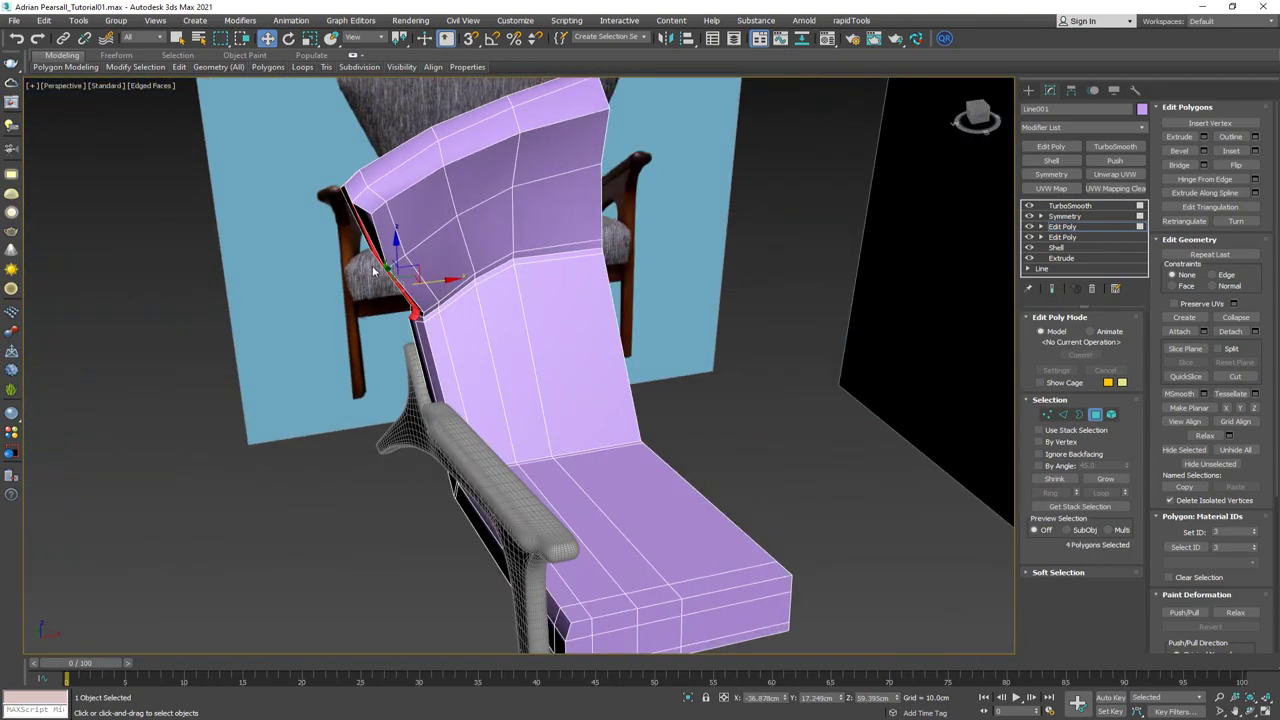
key("grave")
left_click_drag(430, 283, 431, 282)
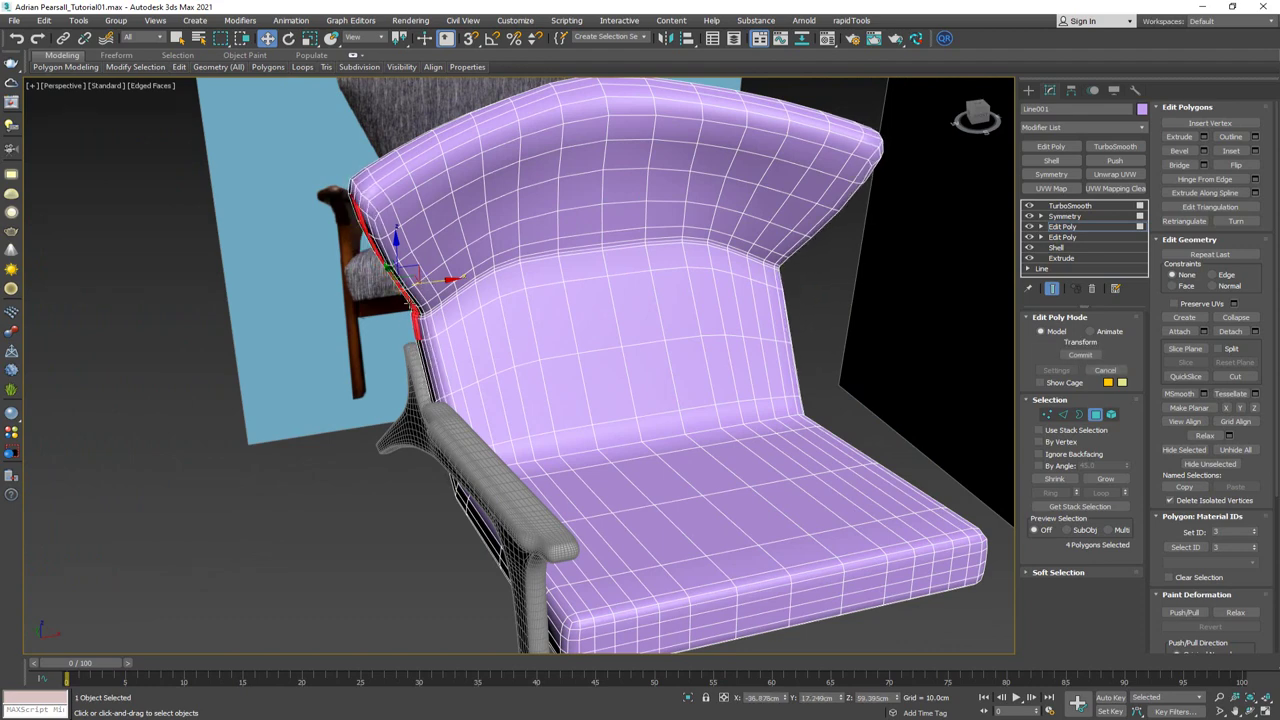
Deselect one polygon at the bend and move the remaining three wing side polygons outward along X
key("grave")
middle_click_drag(413, 305, 463, 321, "alt")
scroll(390, 312, "up", 3)
scroll(390, 312, "up", 2)
left_click(418, 331, "alt")
key("ctrl+e")
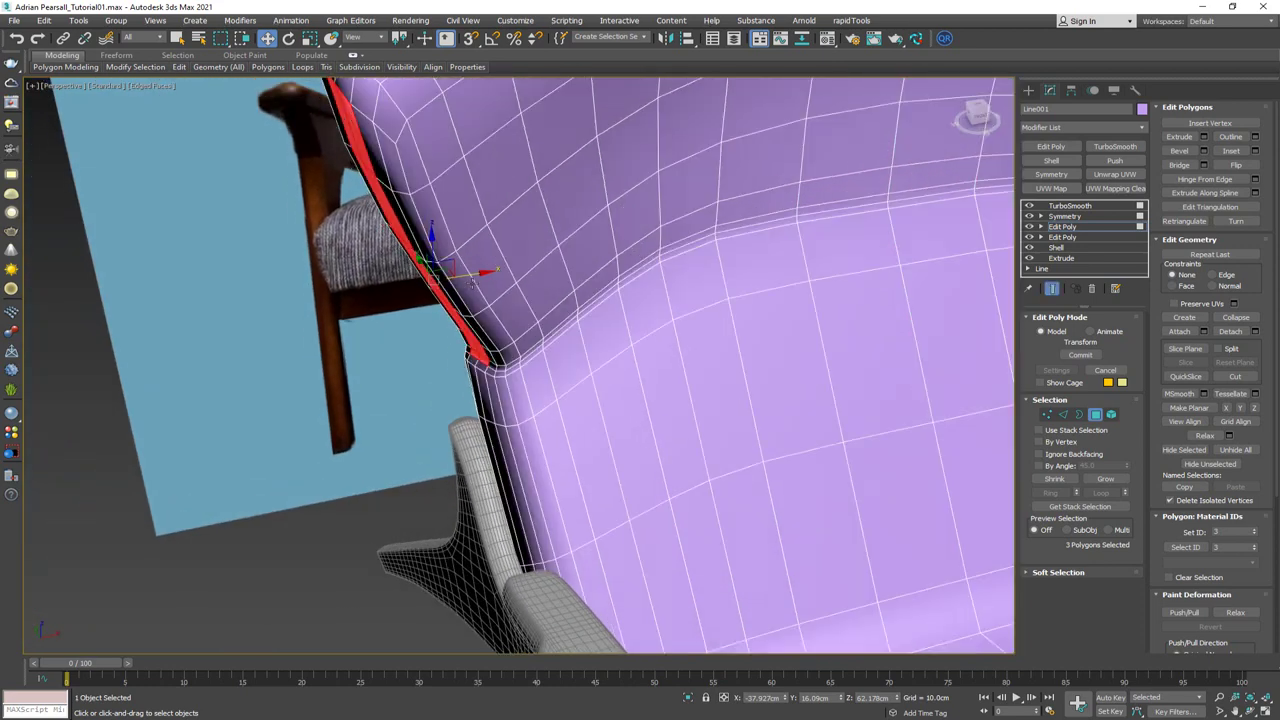
left_click_drag(475, 276, 447, 279)
scroll(447, 279, "down", 2)
middle_click_drag(447, 279, 454, 366)
scroll(454, 366, "down", 2)
key("ctrl+e")
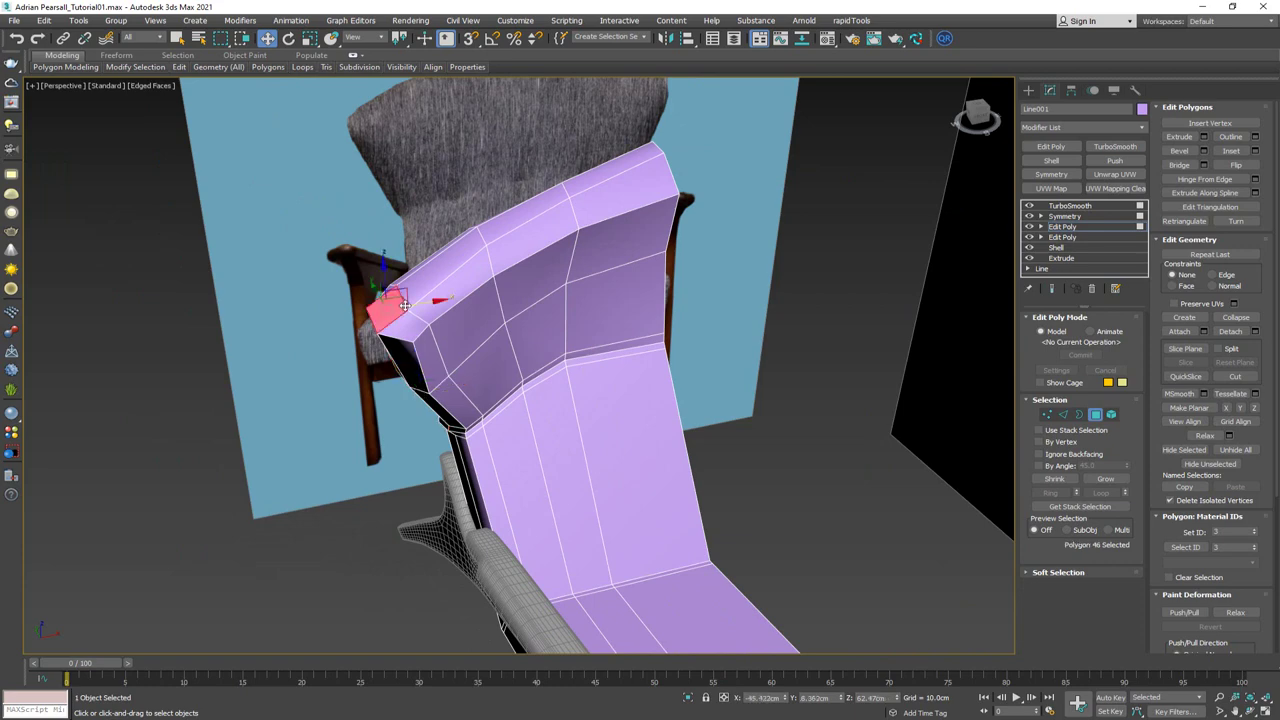
left_click(445, 262, "ctrl")
left_click(522, 218, "ctrl")
left_click(603, 178, "ctrl")
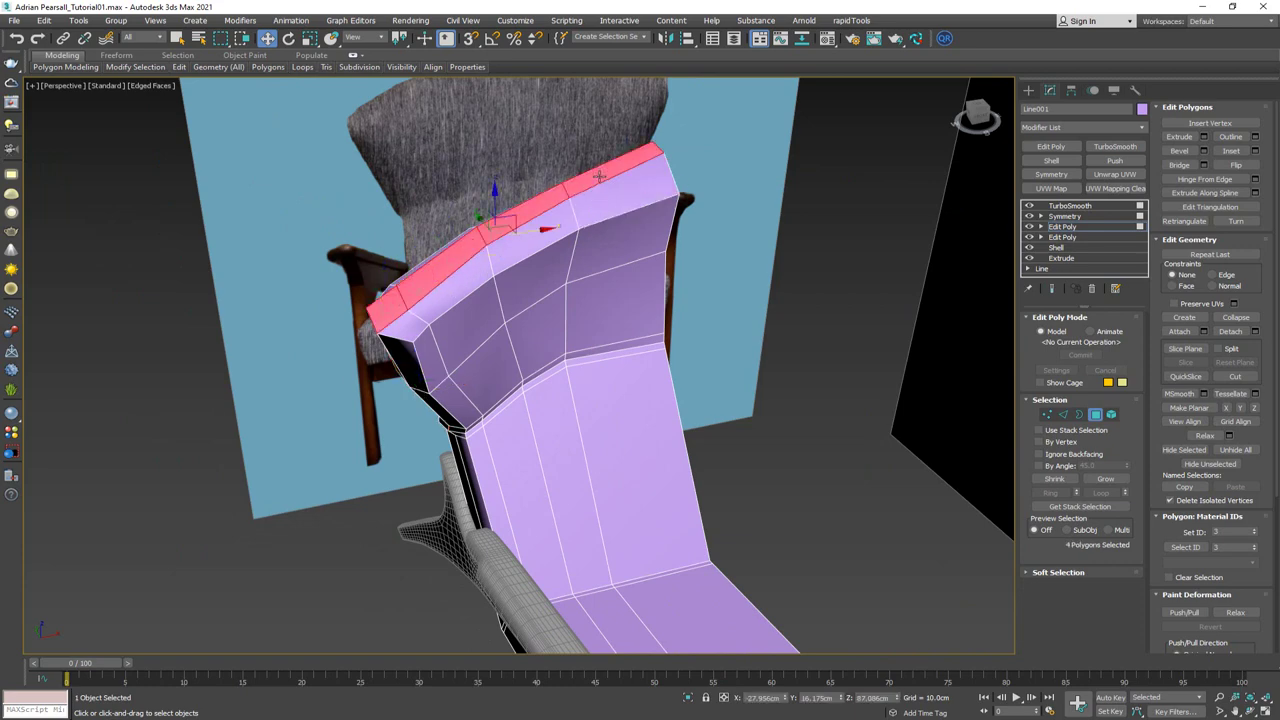
Move the edge at the wing's top outer corner about 0.4 cm outward along X and 0.4 cm down along Z
middle_click_drag(600, 176, 603, 267, "alt")
key("2")
left_click(652, 277)
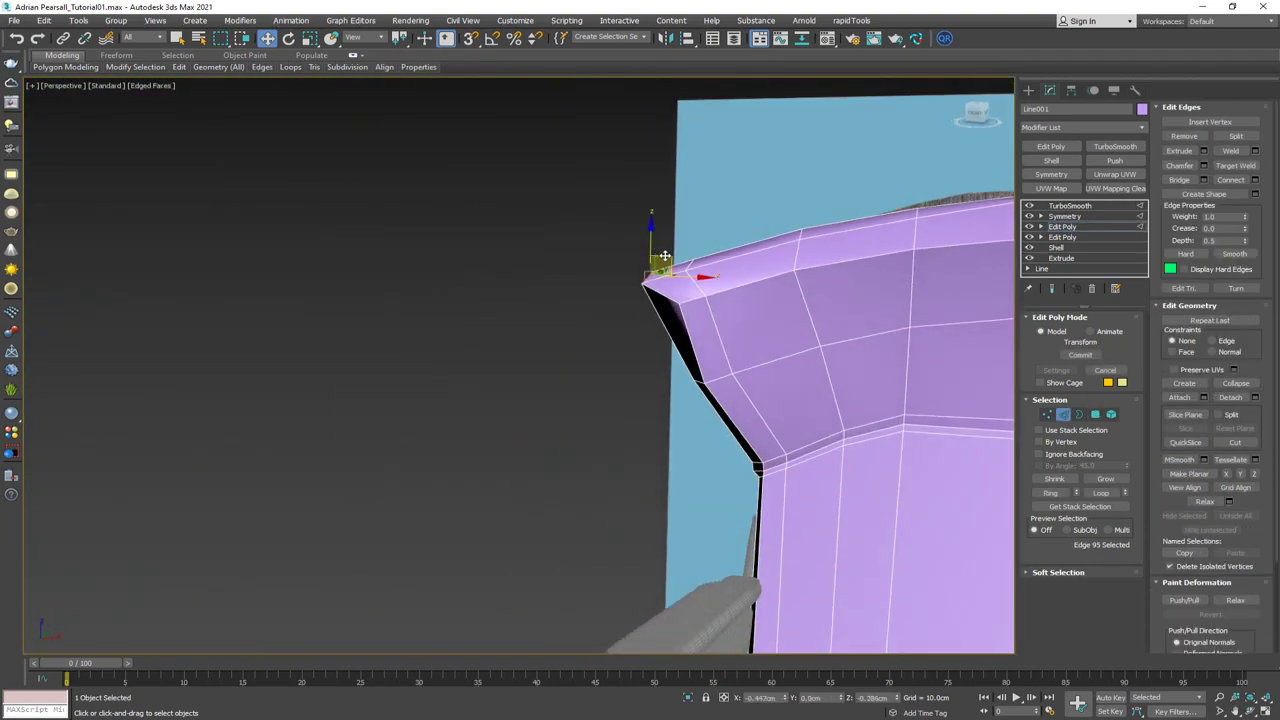
left_click_drag(665, 256, 663, 256)
scroll(660, 256, "down", 5)
middle_click_drag(655, 256, 519, 234)
key("ctrl+q")
left_click(1066, 417)
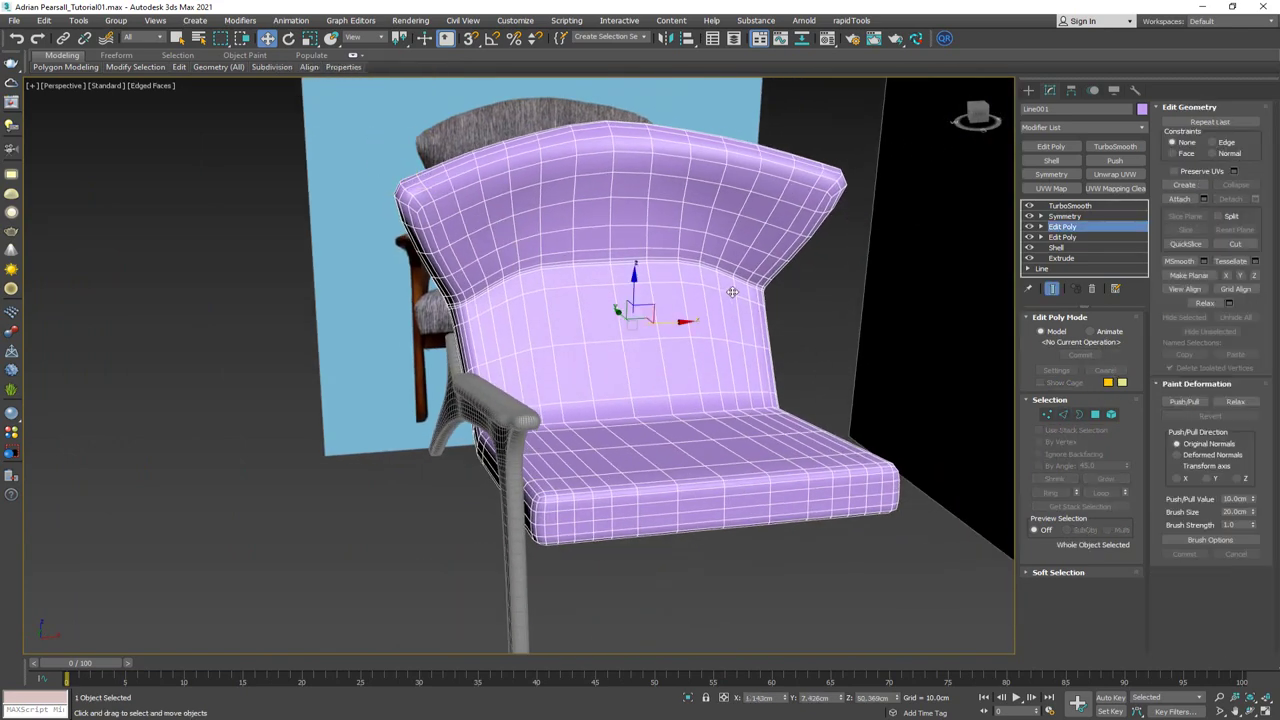
Select the 16 vertices of the loop nearest the centre line, from the bend down across the seat, and move them about 3 cm toward the centre along X
middle_click_drag(731, 289, 709, 318, "alt")
middle_click_drag(695, 241, 457, 404)
scroll(515, 397, "up", 4)
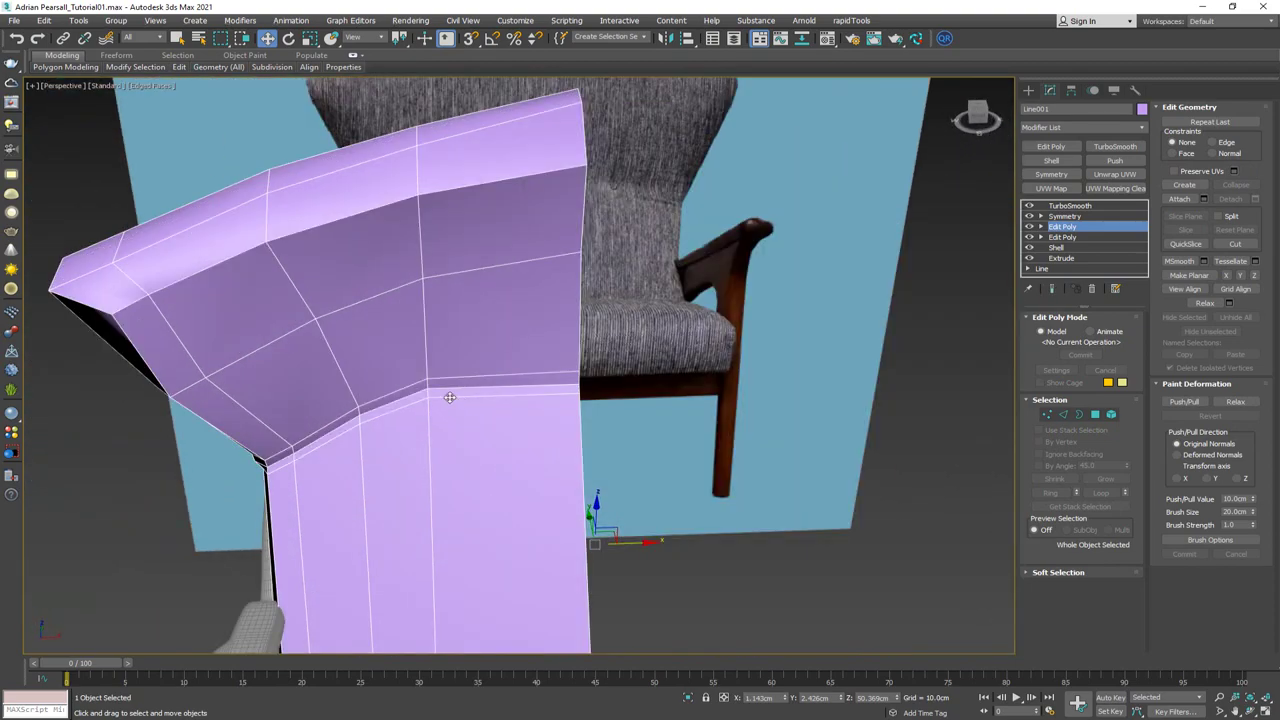
key("F3")
key("1")
left_click_drag(477, 343, 430, 437)
middle_click_drag(436, 420, 443, 317)
scroll(479, 233, "down", 4)
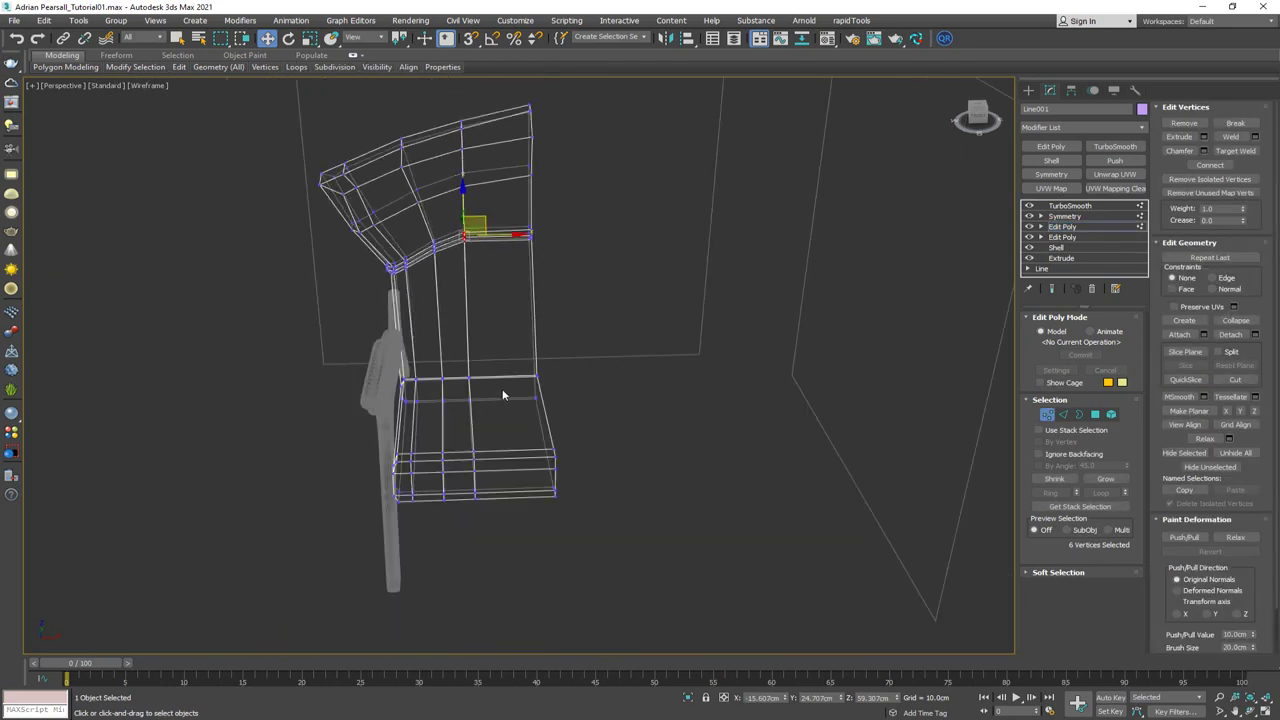
left_click_drag(459, 537, 459, 537, "ctrl")
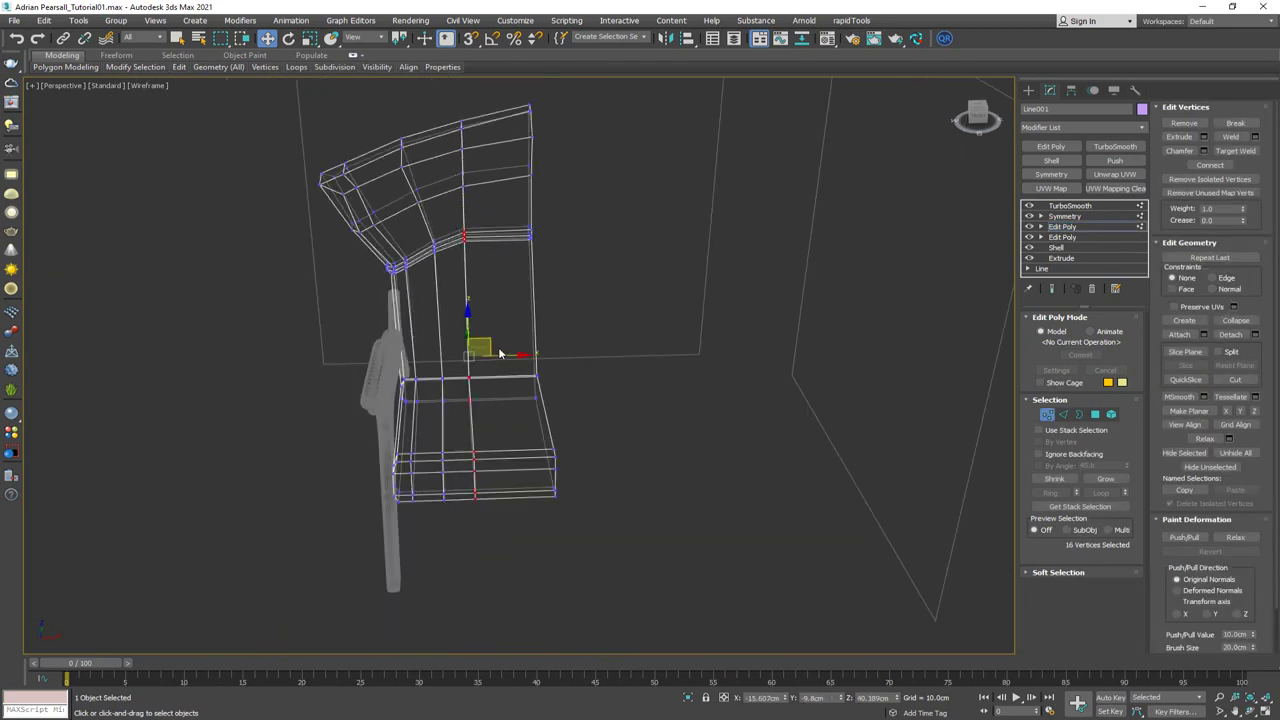
left_click_drag(501, 355, 514, 356)
key("F3")
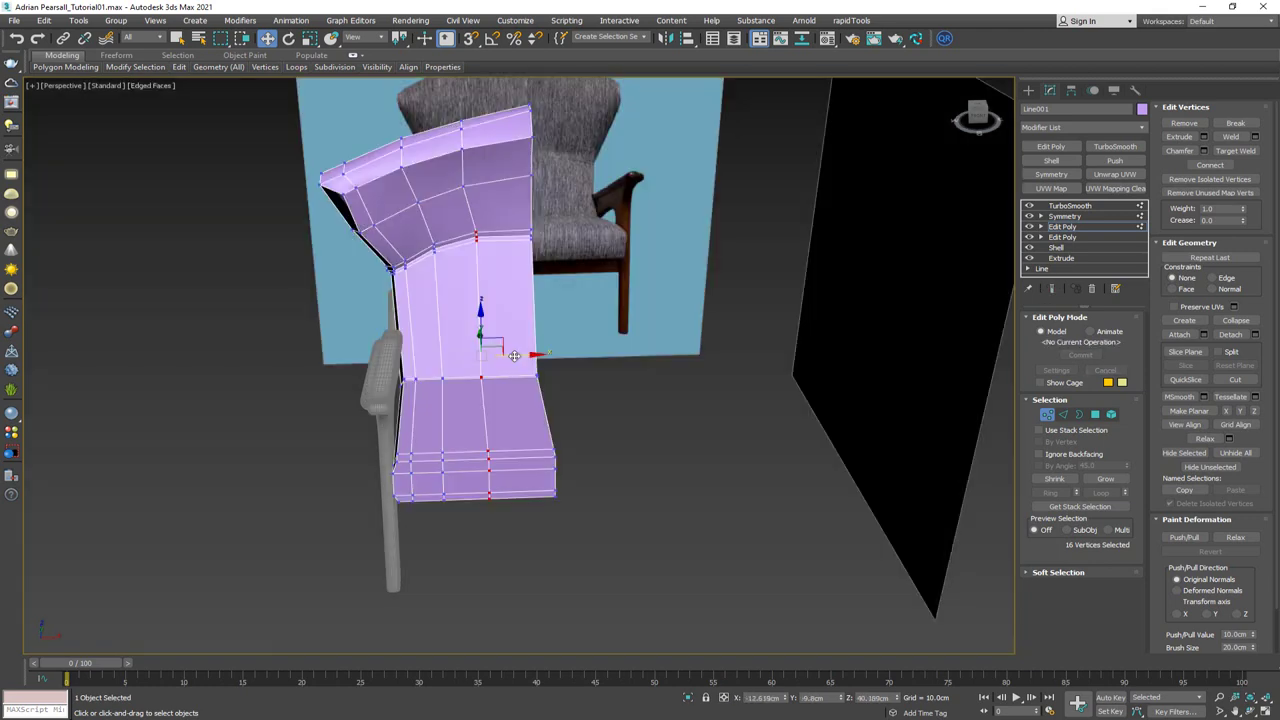
Compare the smoothed cushion with the reference images in the four-view layout, using see-through display, and from the side
key("ctrl+q")
mouse_move(519, 294)
middle_mouse_down("alt")
mouse_move(600, 259)
mouse_move(651, 272)
mouse_move(564, 291)
mouse_move(521, 285)
middle_mouse_up("alt")
key("alt+w")
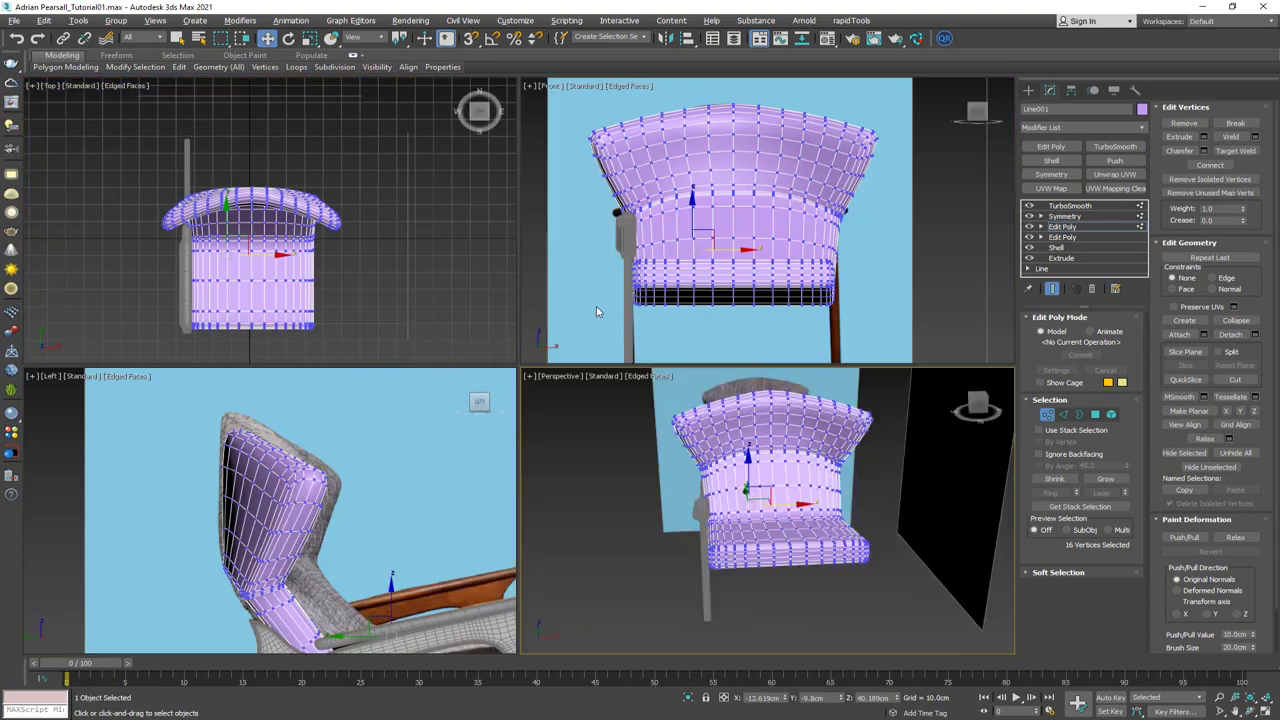
mouse_move(721, 262)
middle_mouse_down()
mouse_move(717, 244)
mouse_move(735, 318)
middle_mouse_up()
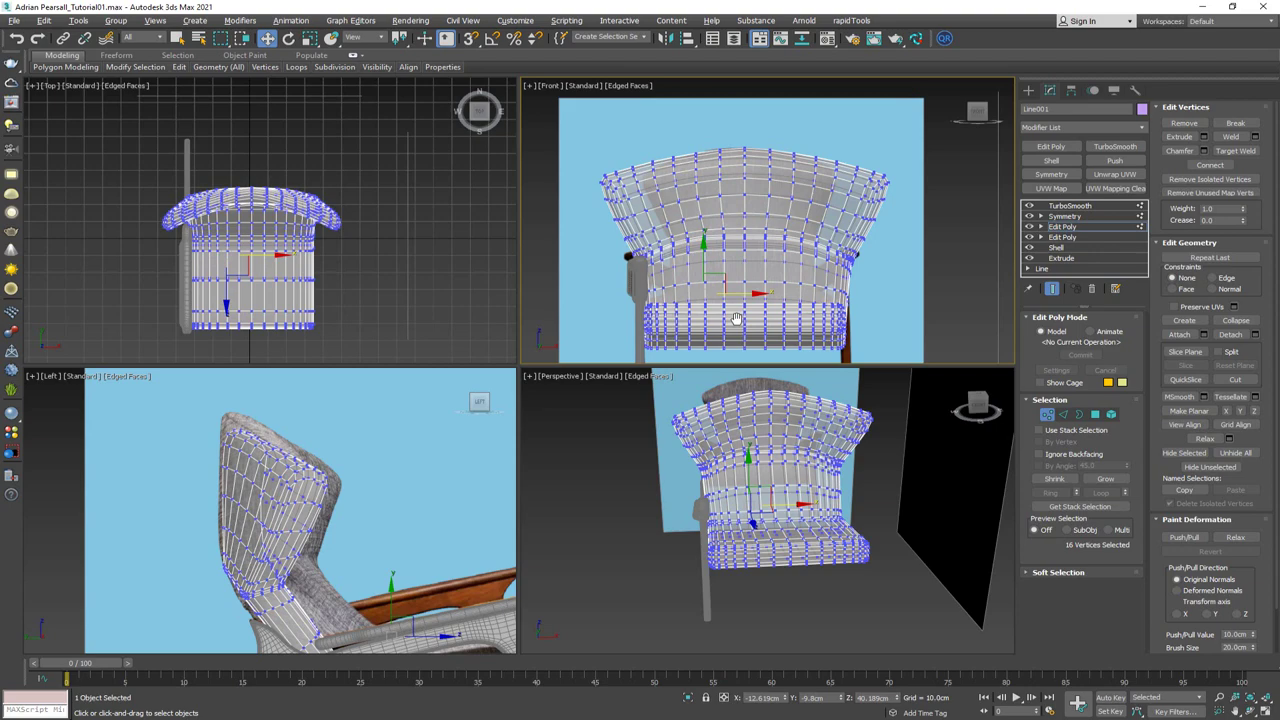
key("alt+x")
middle_click_drag(730, 510, 738, 516, "alt")
key("alt+w")
middle_click_drag(590, 422, 750, 416, "alt")
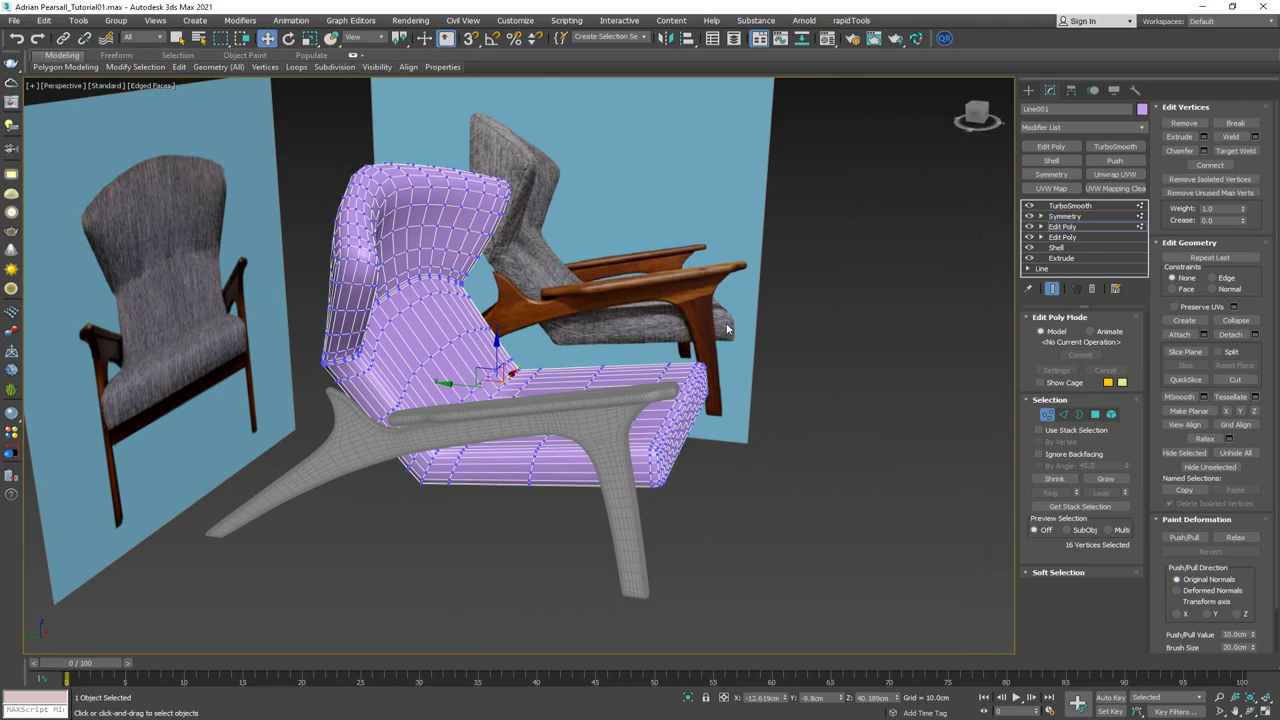
Select the three middle polygons on the seat's front face and move them about 2 cm forward along Y
scroll(727, 329, "up", 5)
middle_click_drag(727, 329, 656, 325)
middle_click_drag(587, 400, 627, 323)
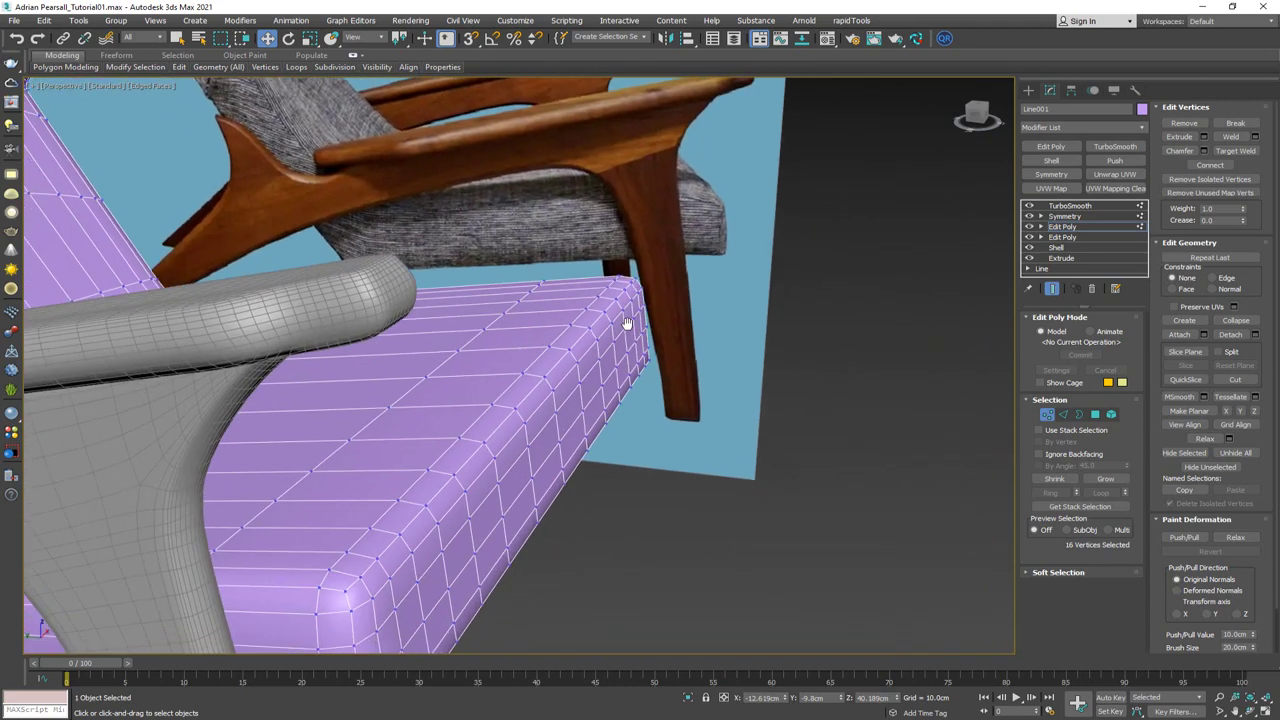
key("2")
key("ctrl+e")
middle_click_drag(539, 469, 560, 400)
scroll(494, 443, "up", 3)
scroll(518, 463, "down", 3)
key("4")
left_click(506, 520)
left_click(599, 481, "ctrl")
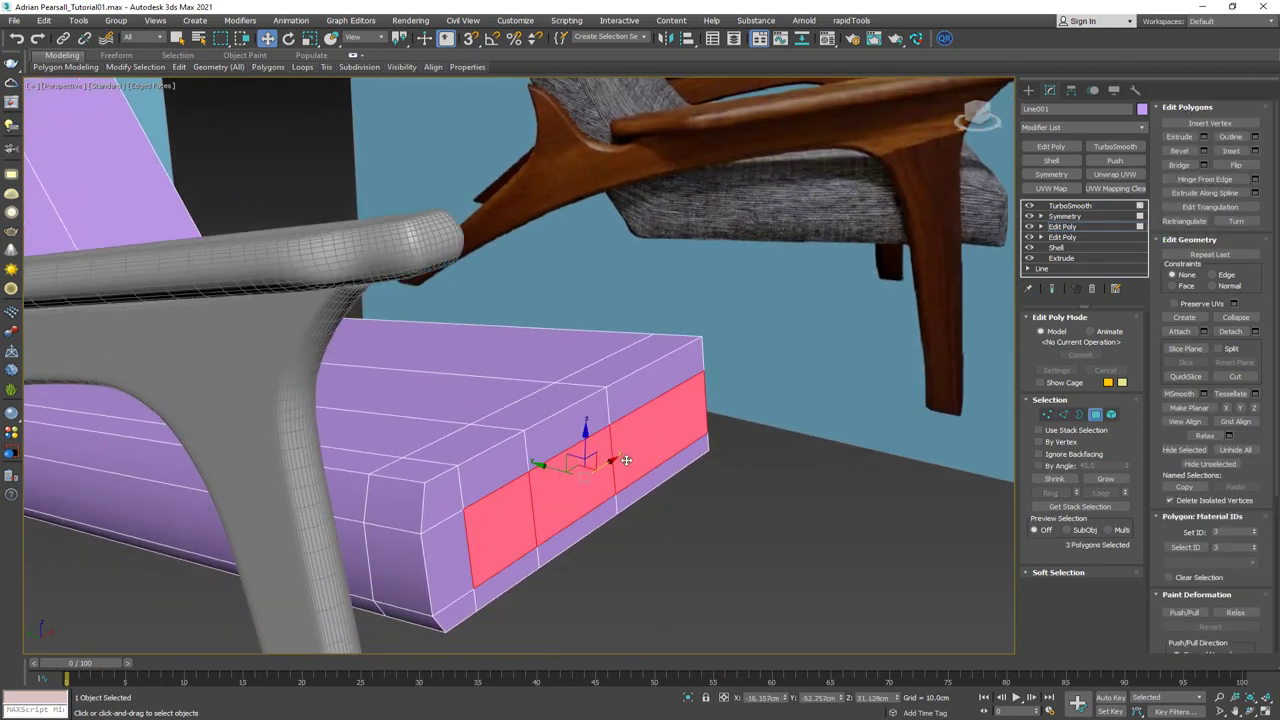
left_click_drag(558, 469, 575, 470)
key("ctrl+e")
Make the cushion see-through in the left view and move the front face polygons back about 0.9 cm to match the reference
scroll(575, 470, "down", 4)
key("alt+w")
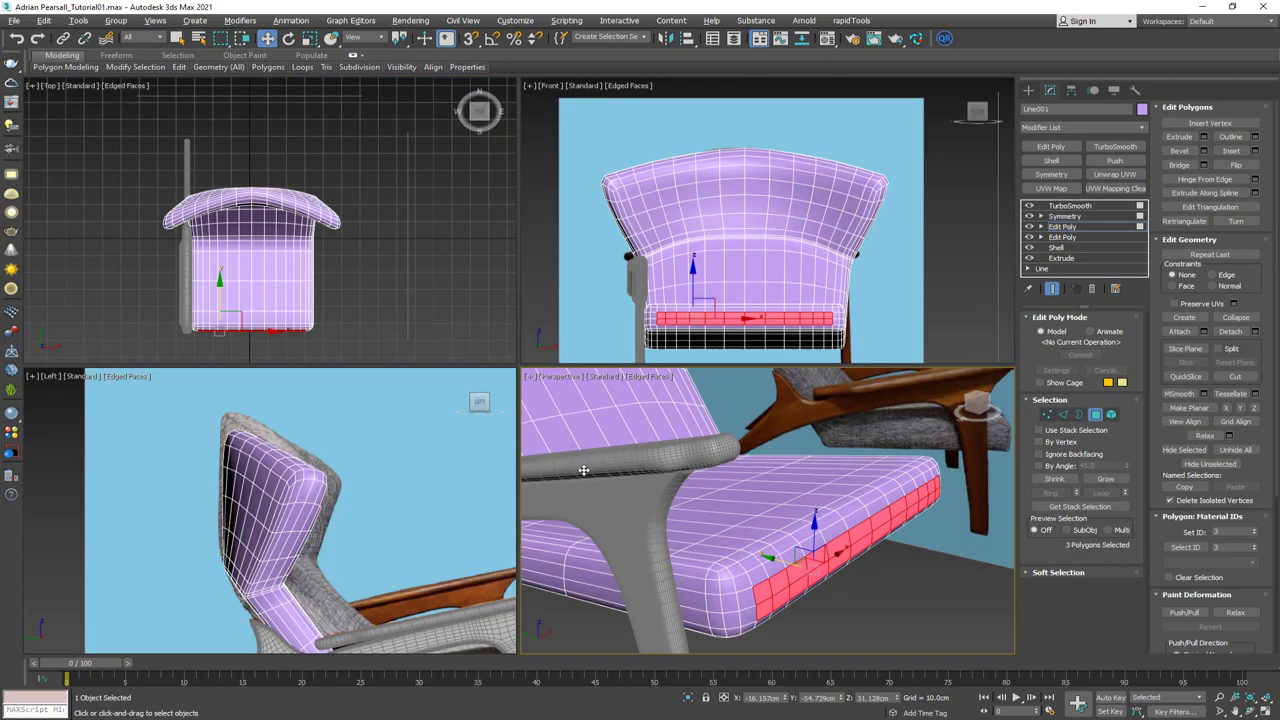
middle_click_drag(335, 528, 298, 403)
middle_click_drag(429, 530, 240, 487)
key("alt+w")
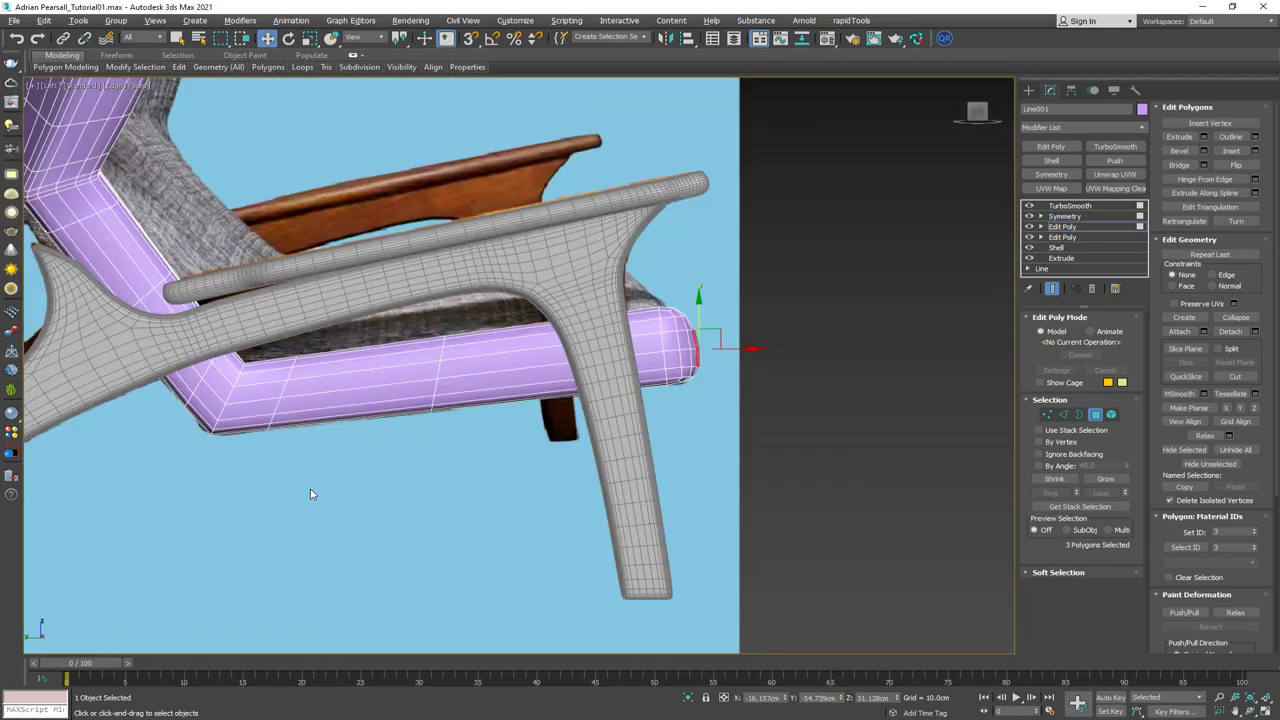
key("alt+x")
middle_click_drag(622, 380, 610, 365)
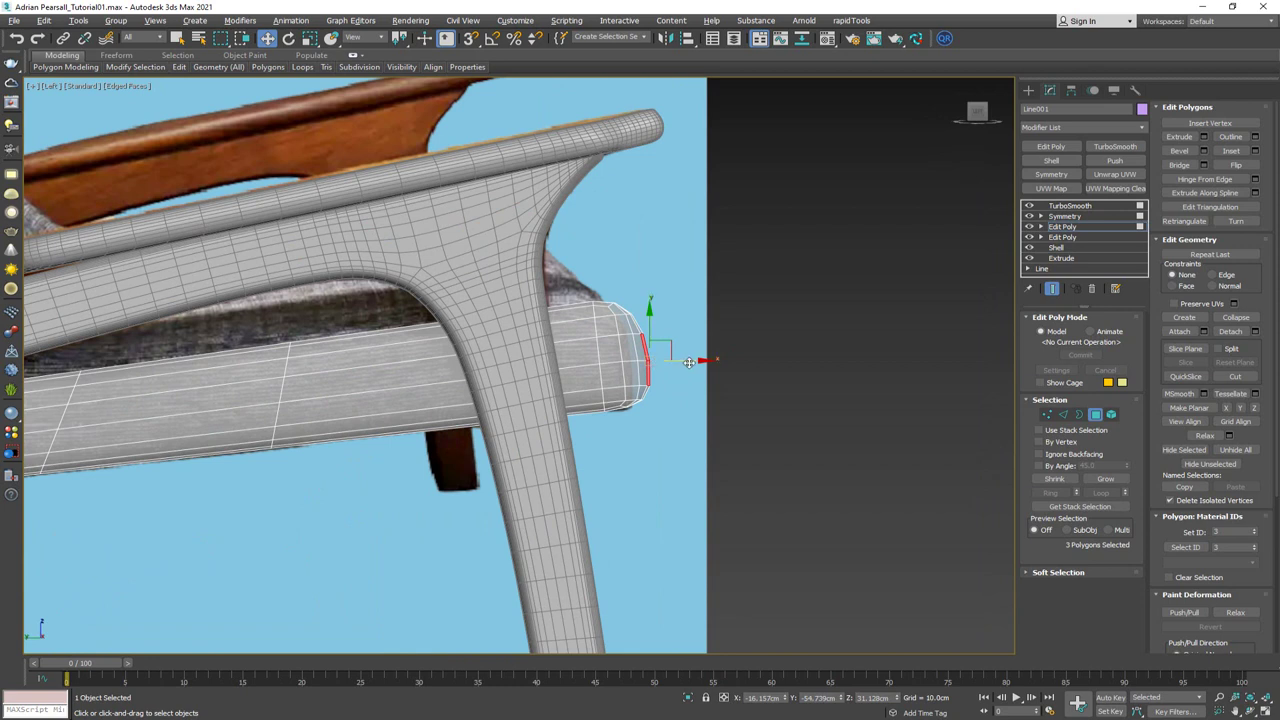
left_click_drag(689, 362, 683, 363)
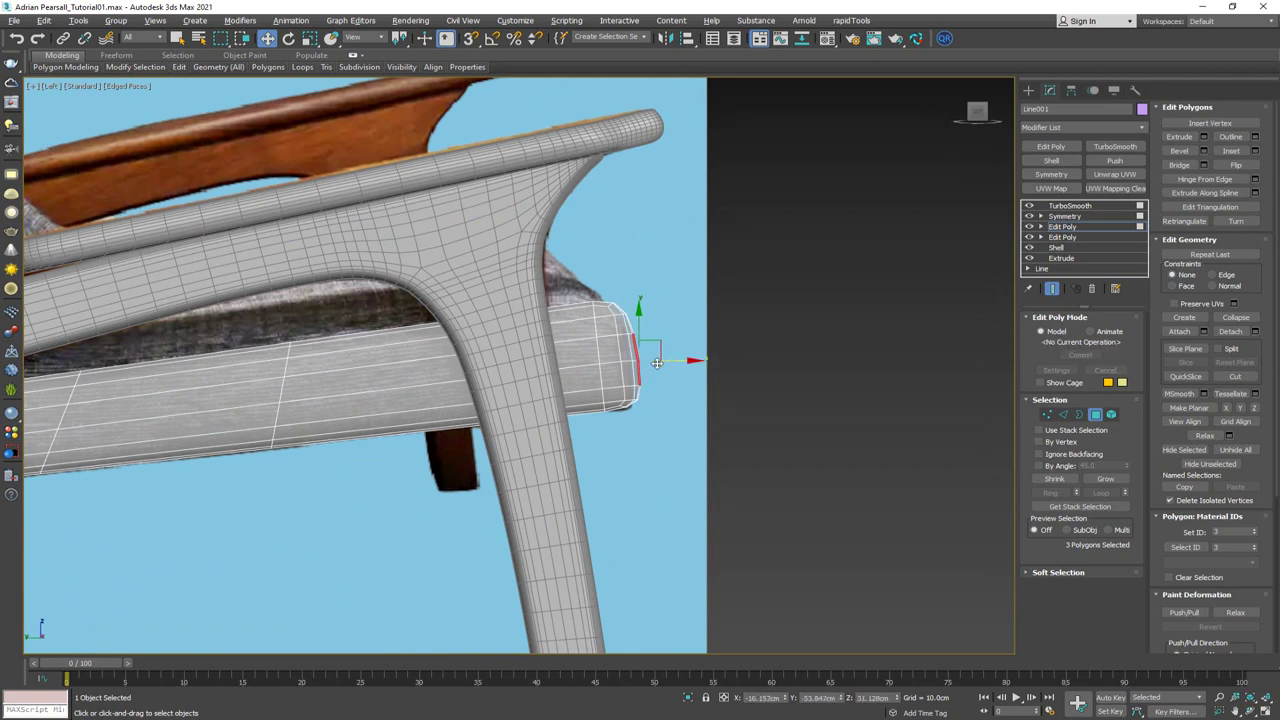
Select the 12 vertices of the second loop behind the seat's front face and slide them back about 1.5 cm with the Edge constraint
key("1")
left_click_drag(584, 392, 599, 420)
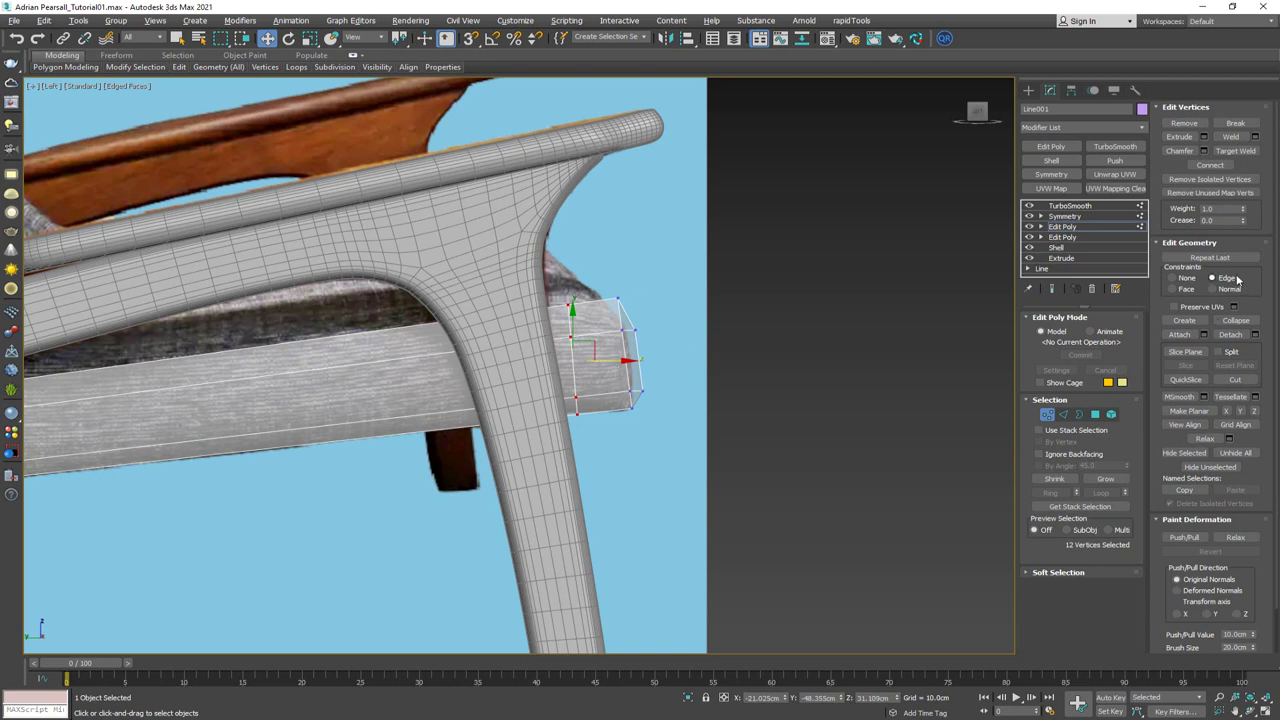
left_click_drag(614, 361, 597, 362)
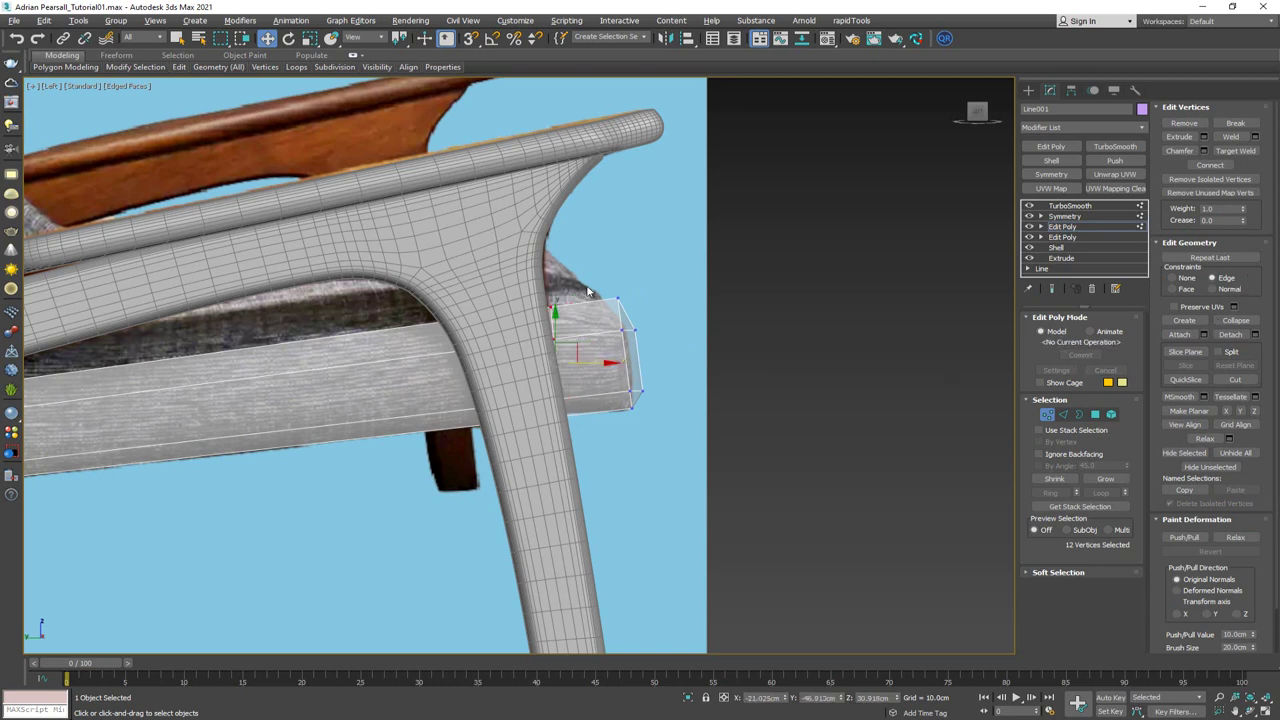
Slide the 12 vertices of the loop nearest the seat's front face back about 1.7 cm along the edges
left_click_drag(635, 433, 635, 434)
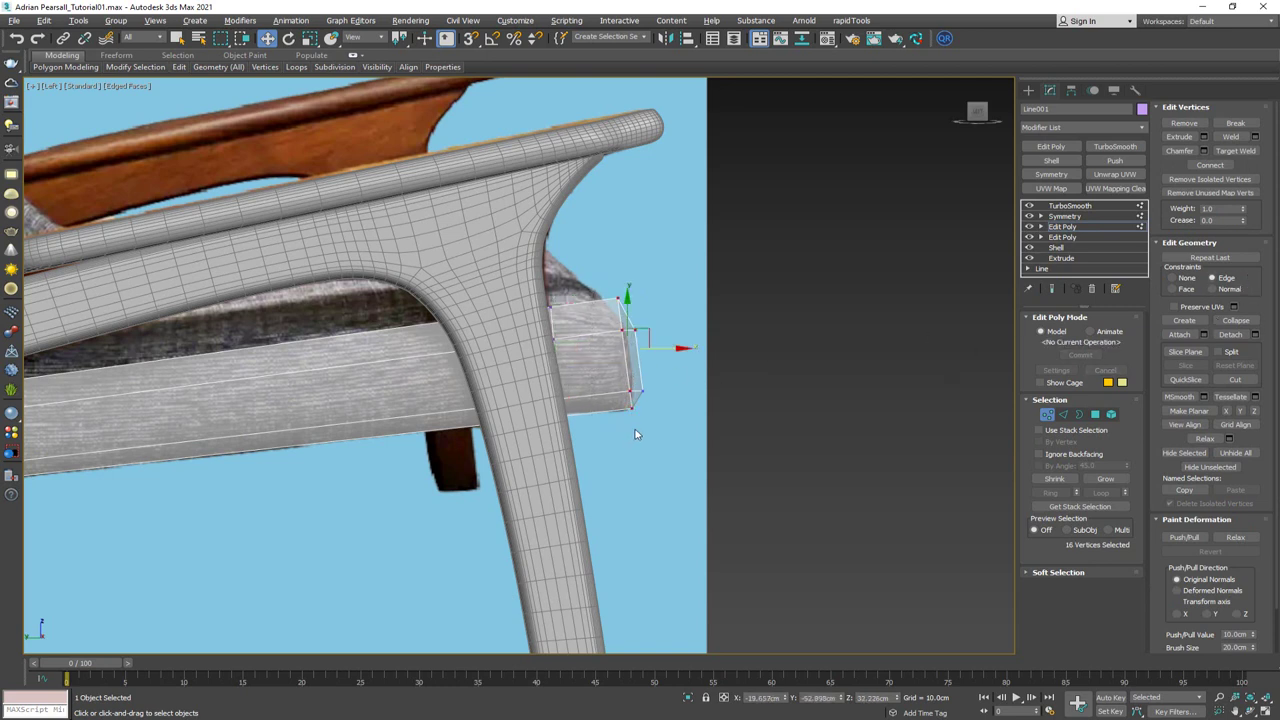
left_click_drag(673, 346, 641, 357)
key("grave")
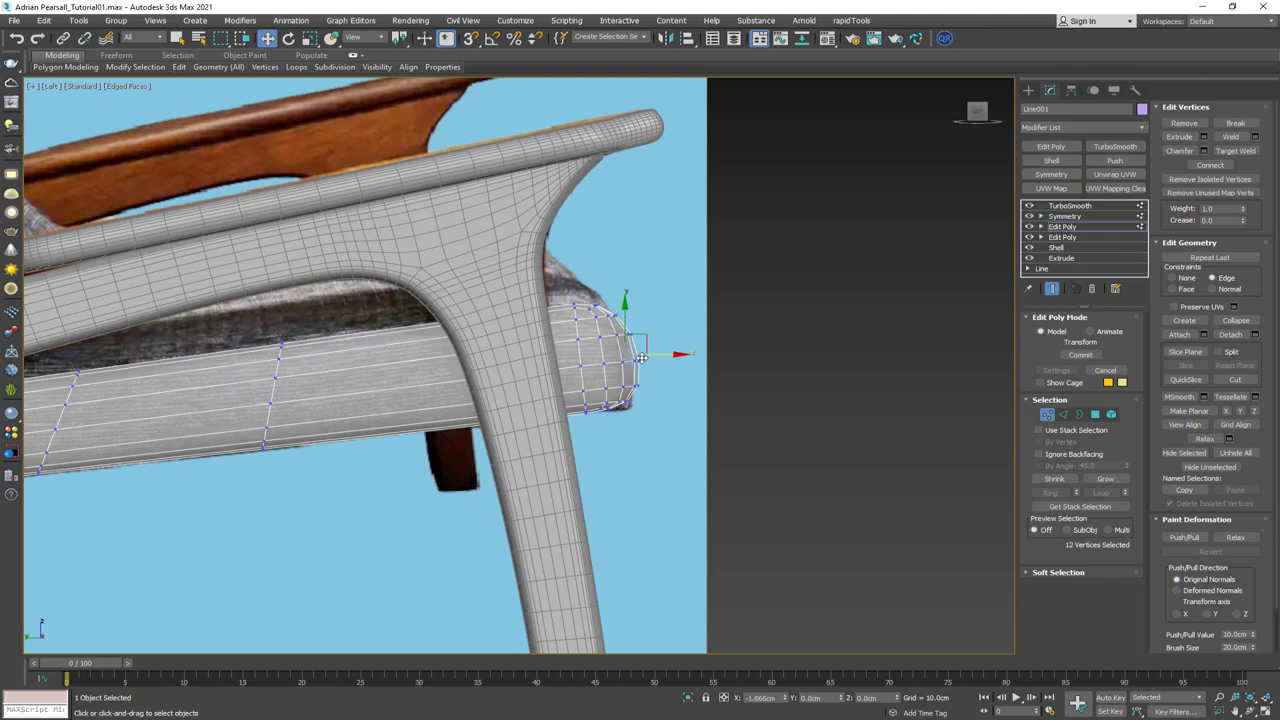
Turn off see-through display and examine the backrest, bend and seat polygons against the reference photos in perspective
scroll(680, 385, "down", 3)
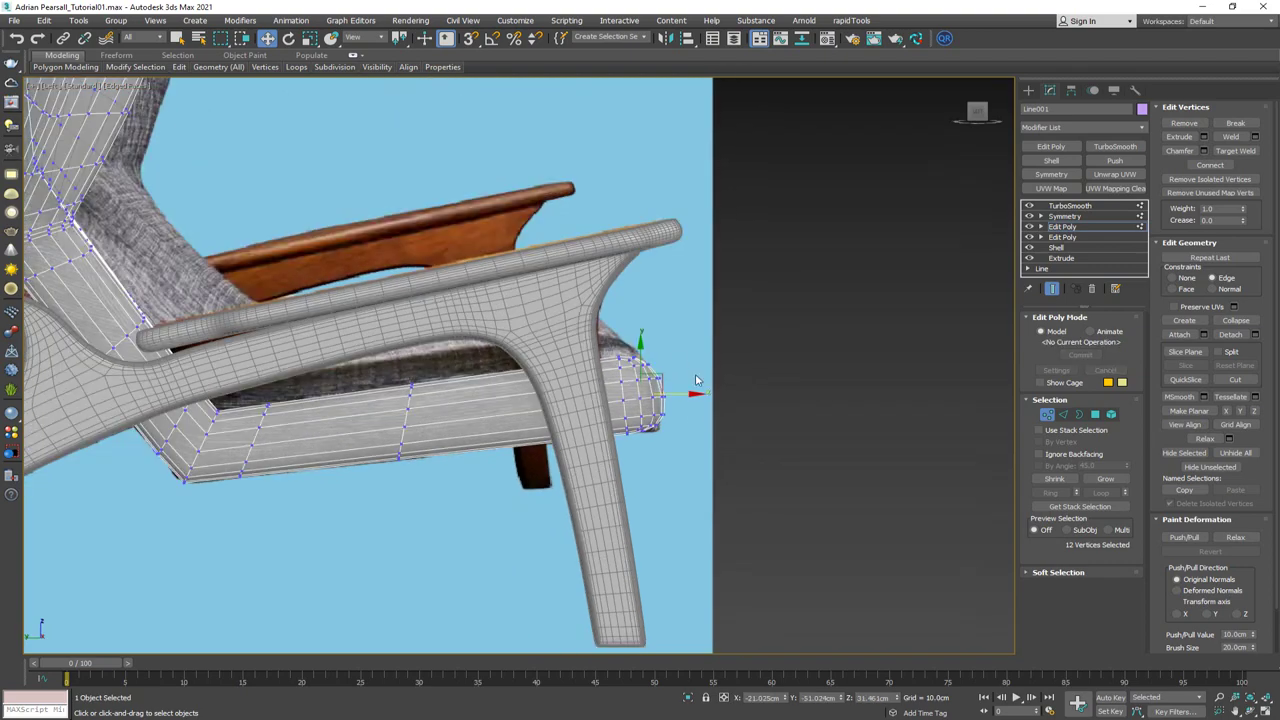
key("alt+w")
middle_click_drag(675, 487, 677, 463)
key("alt+w")
key("alt+x")
mouse_move(517, 387)
middle_mouse_down()
mouse_move(637, 474)
mouse_move(566, 460)
mouse_move(533, 503)
middle_mouse_up()
middle_click_drag(548, 438, 564, 335, "alt")
key("grave")
scroll(564, 335, "down", 3)
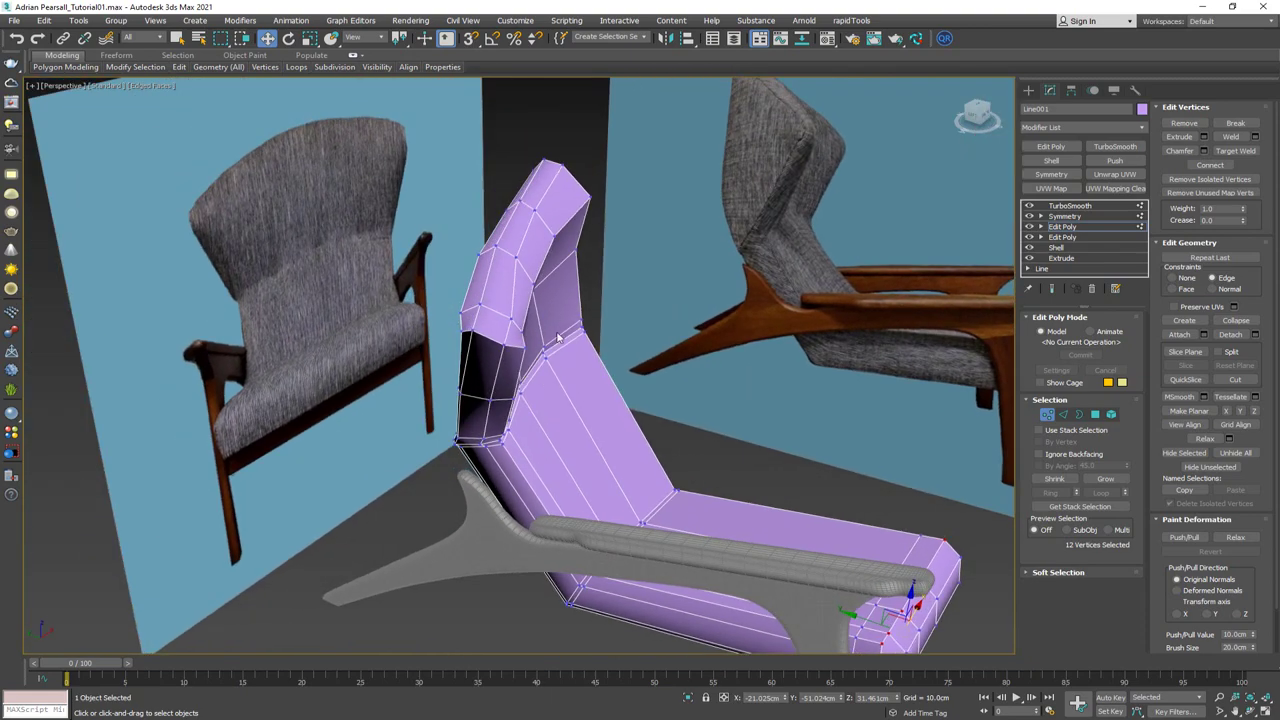
scroll(272, 278, "up", 5)
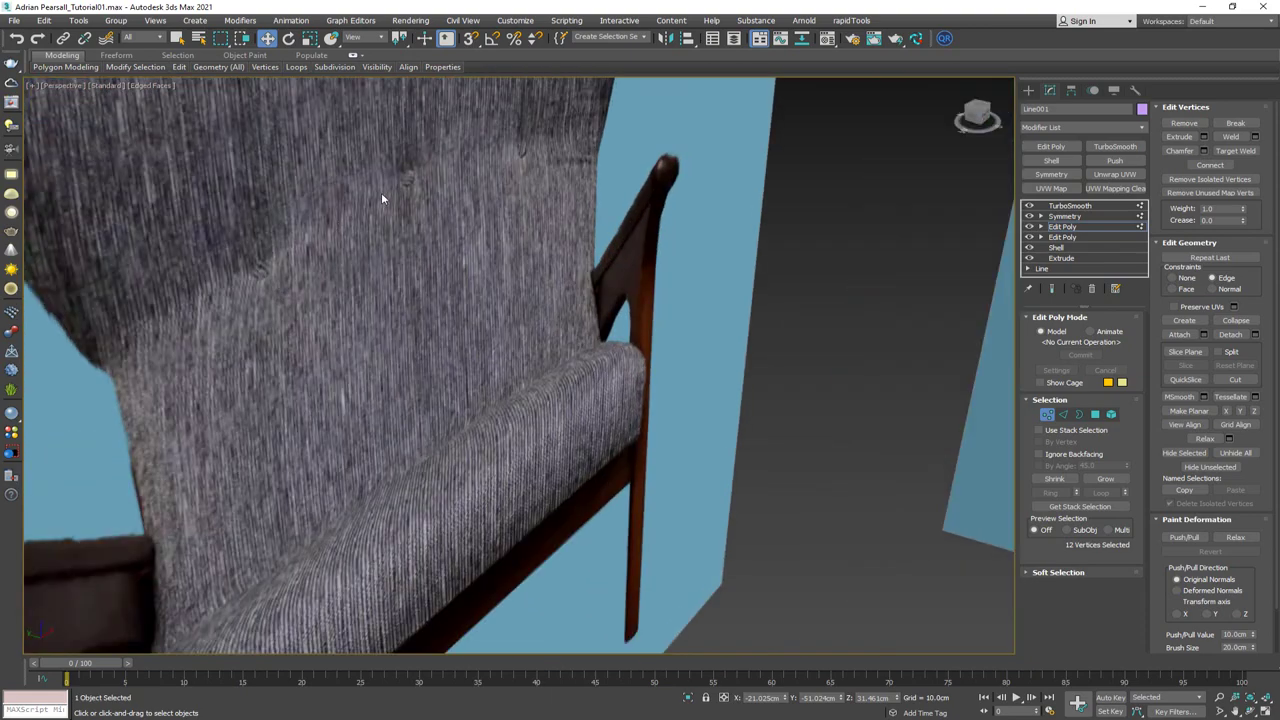
middle_click_drag(381, 192, 281, 367, "alt")
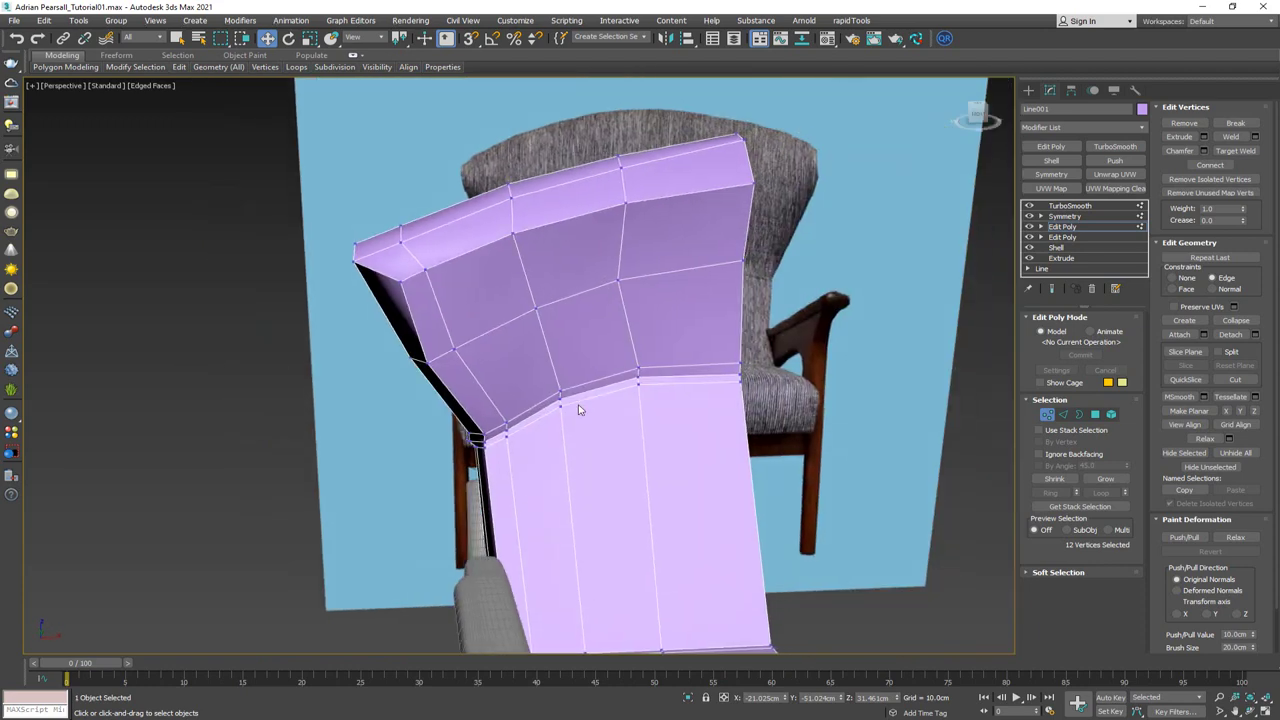
middle_click_drag(679, 381, 587, 436, "alt")
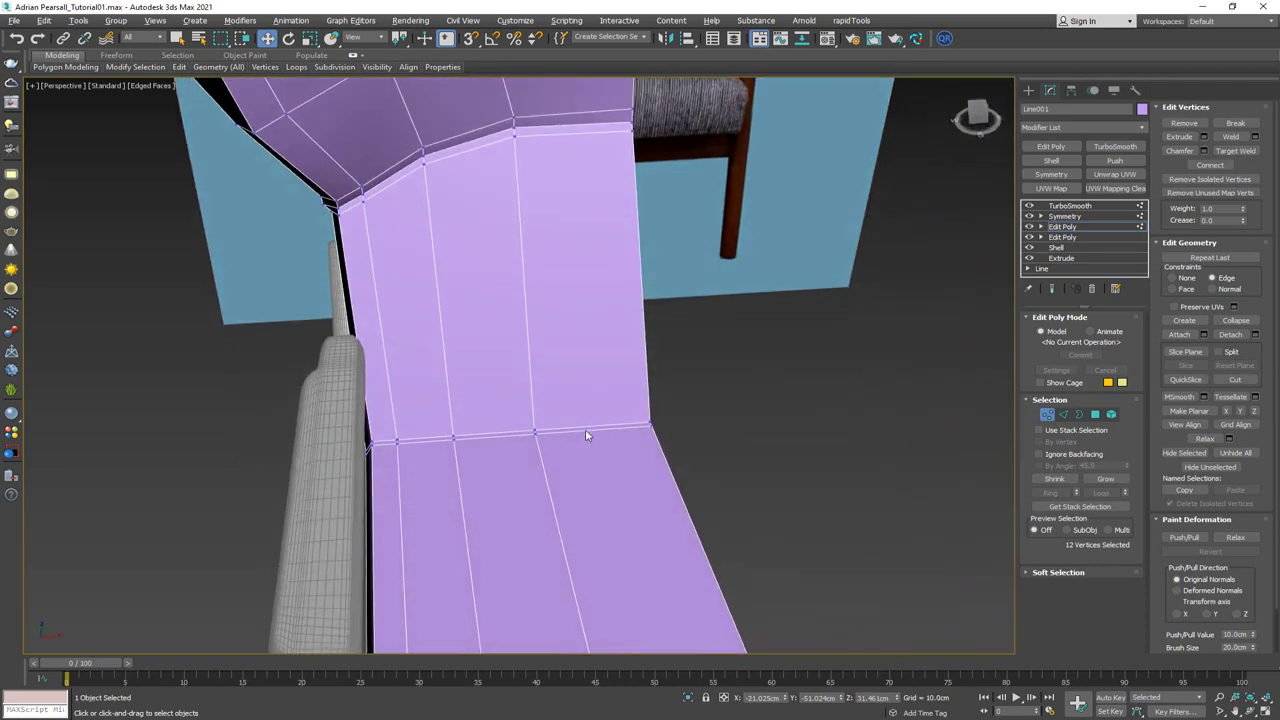
scroll(513, 447, "up", 3)
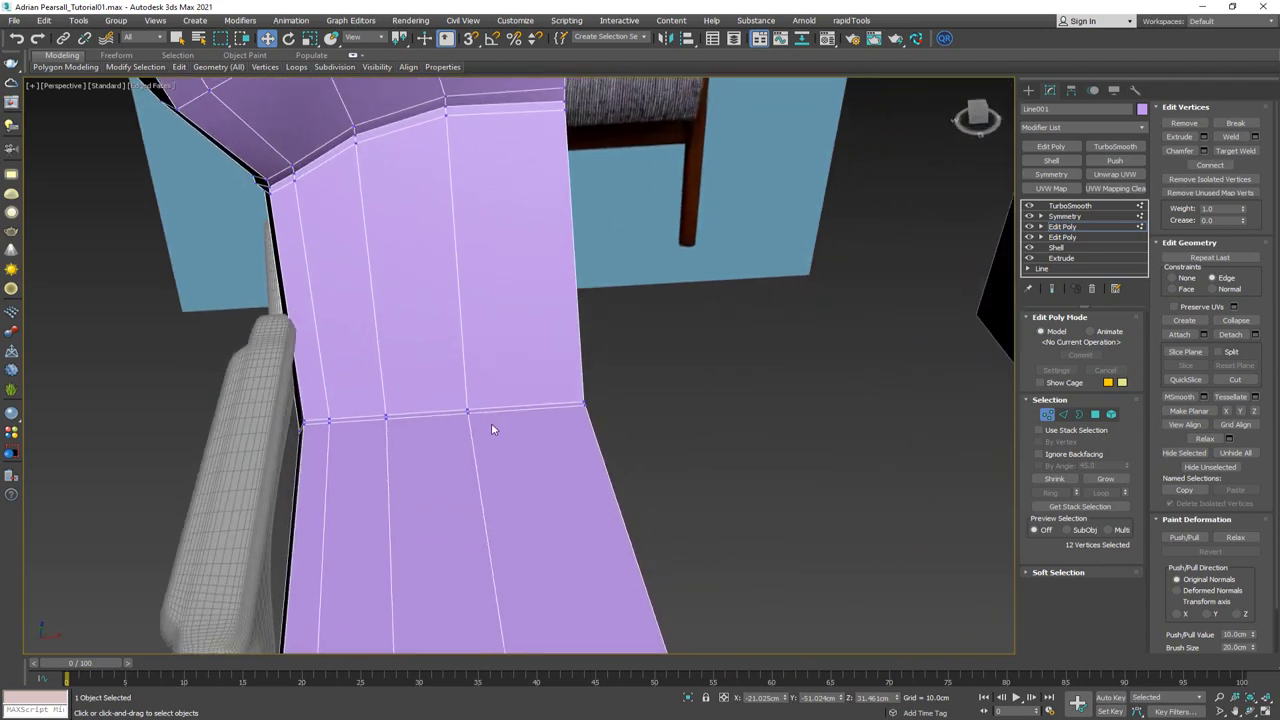
middle_click_drag(447, 437, 654, 331)
scroll(435, 397, "down", 2)
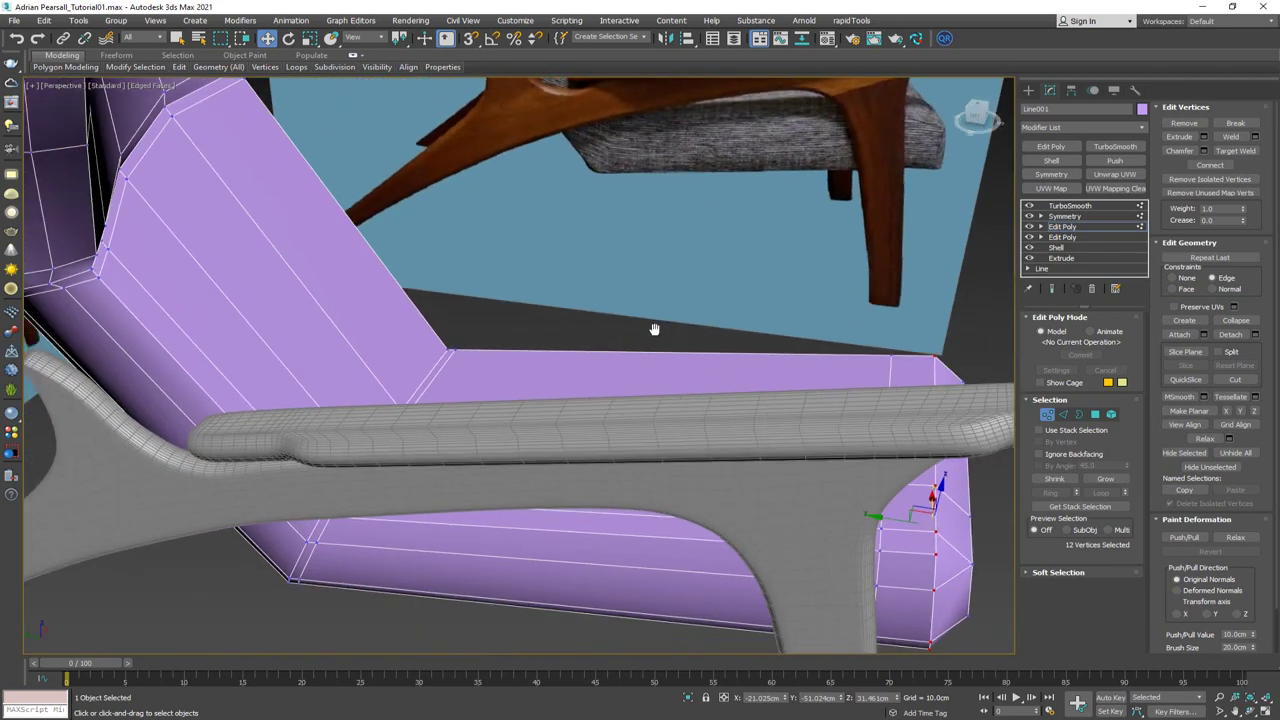
Select the 12 lengthwise edges around the seat and connect them with 2 segments
key("2")
left_click_drag(658, 393, 650, 660)
middle_click_drag(578, 420, 553, 468, "alt")
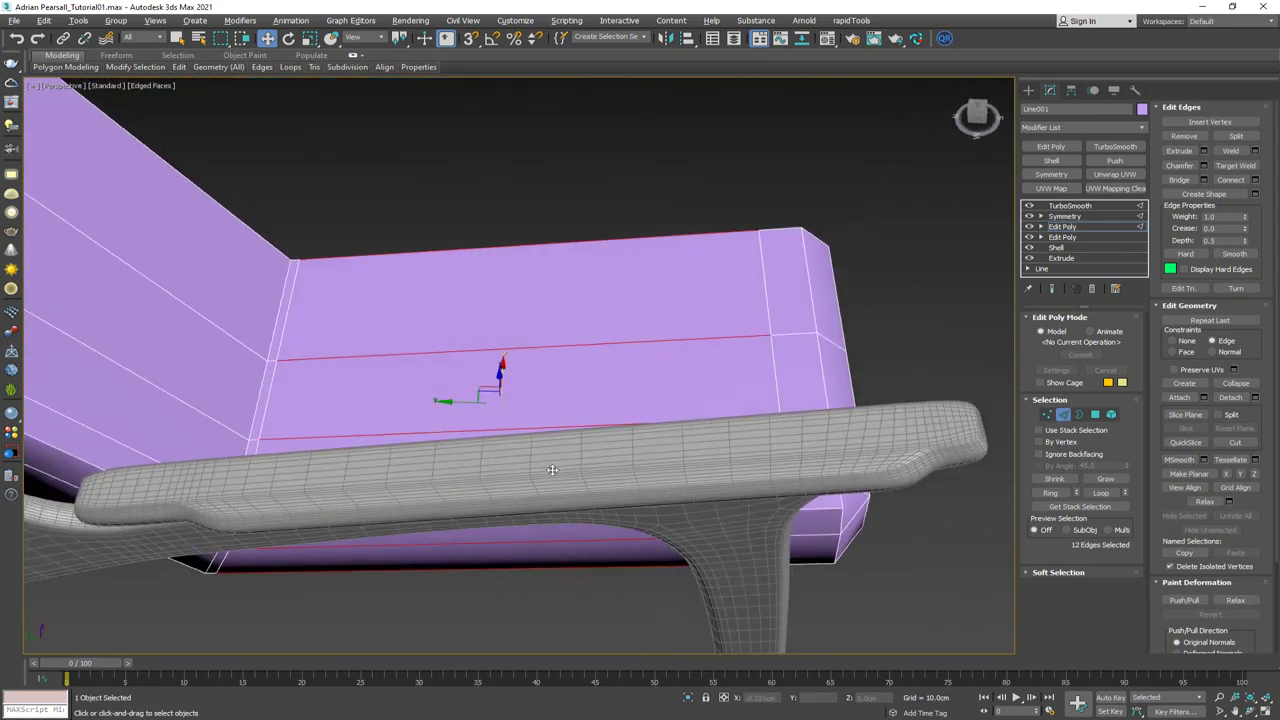
left_click(1254, 183)
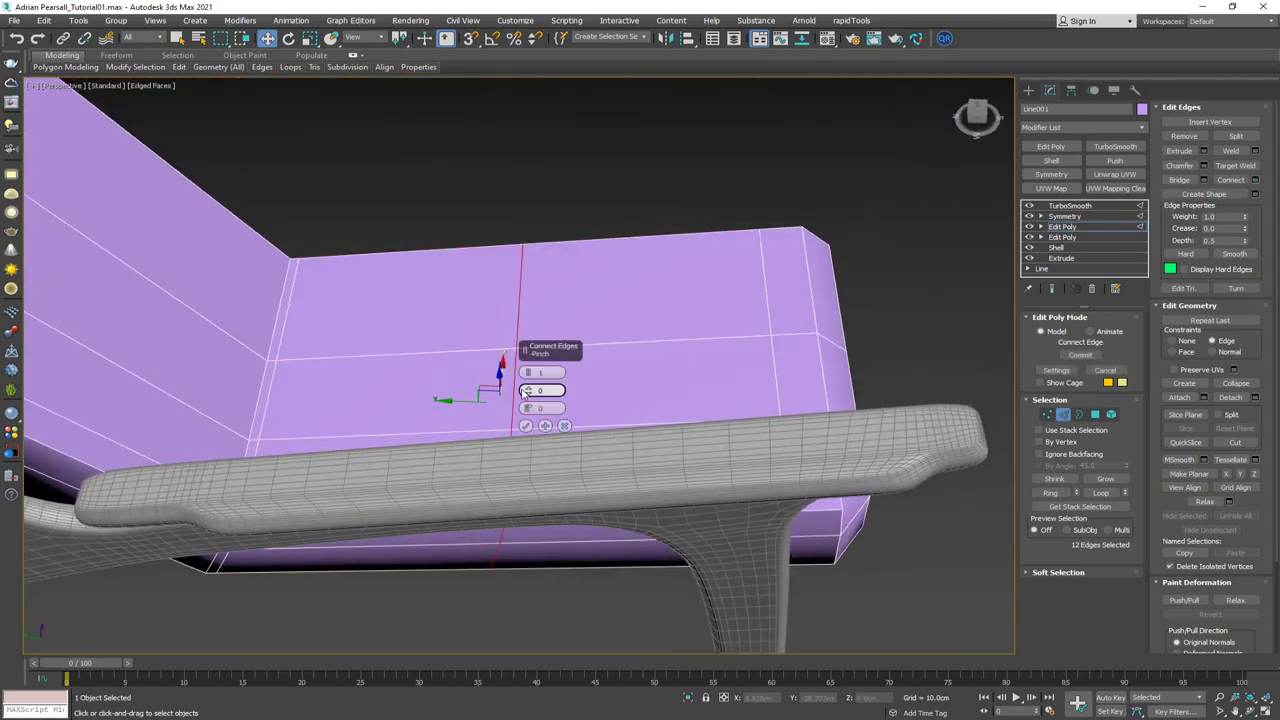
left_click_drag(528, 374, 528, 368)
left_click(526, 426)
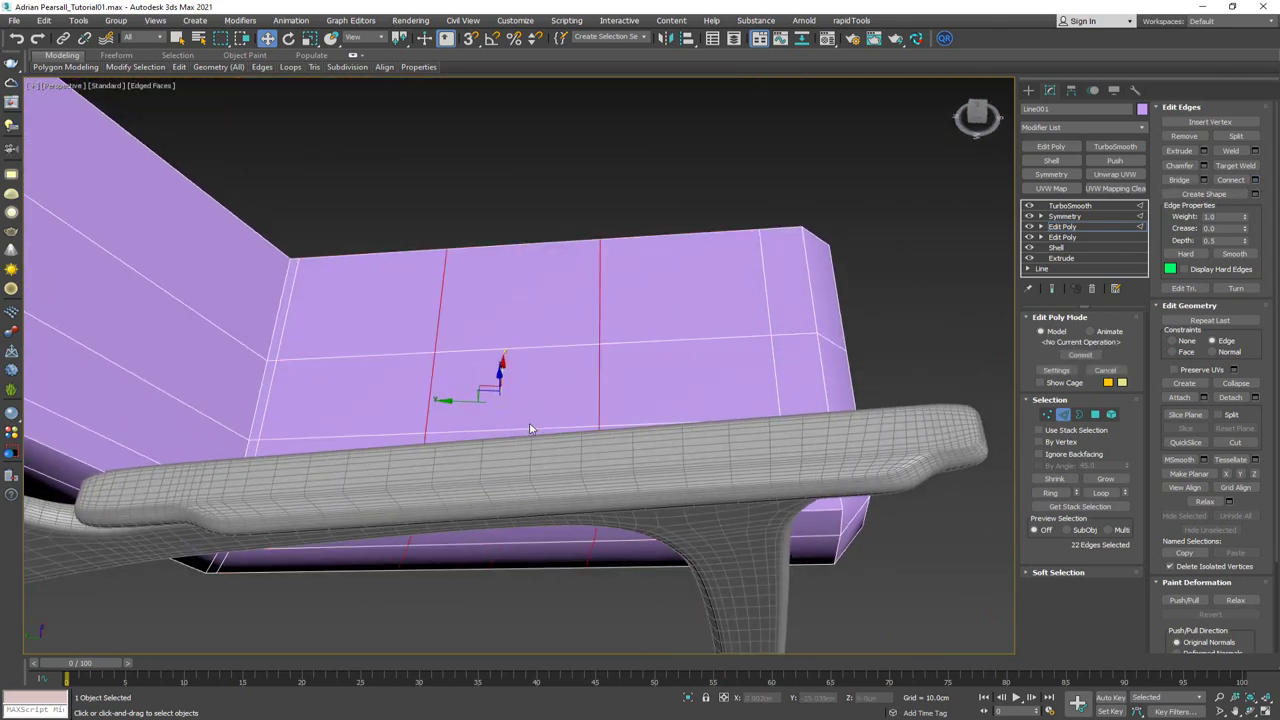
Select the 12 lengthwise edges of the lower backrest and connect them with 2 segments
middle_click_drag(531, 429, 525, 311, "alt")
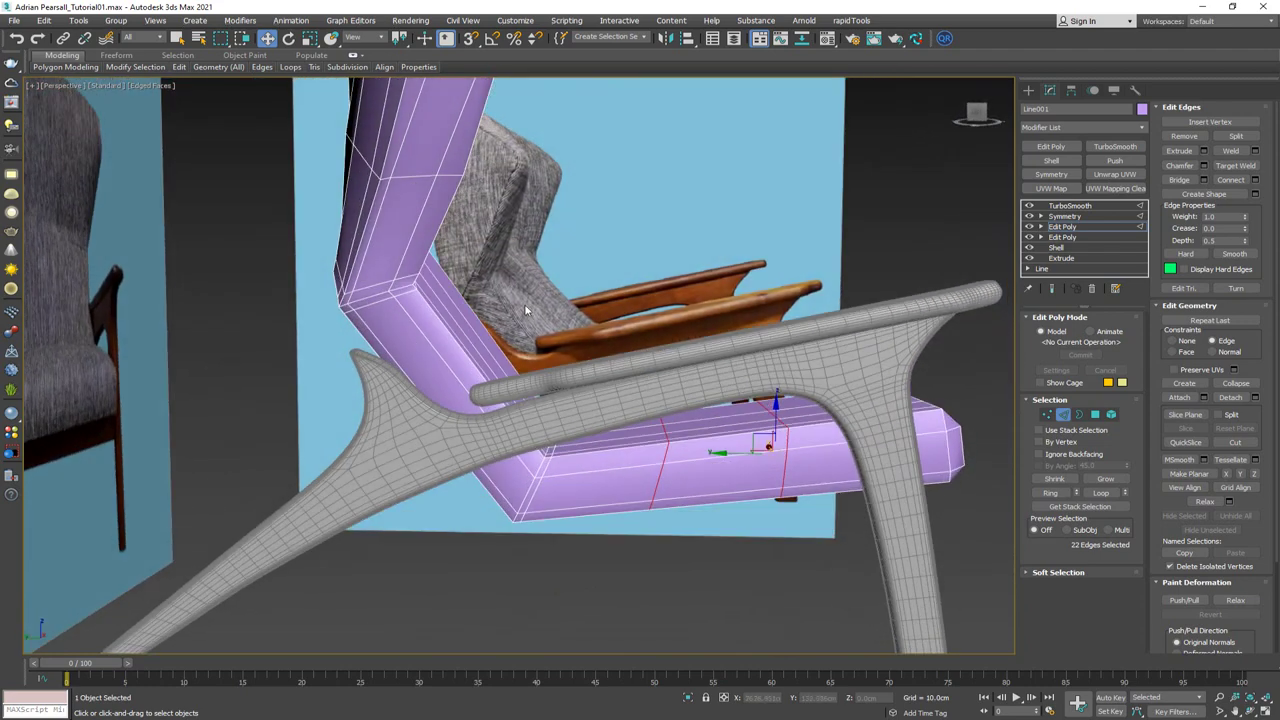
left_click_drag(456, 383, 456, 384)
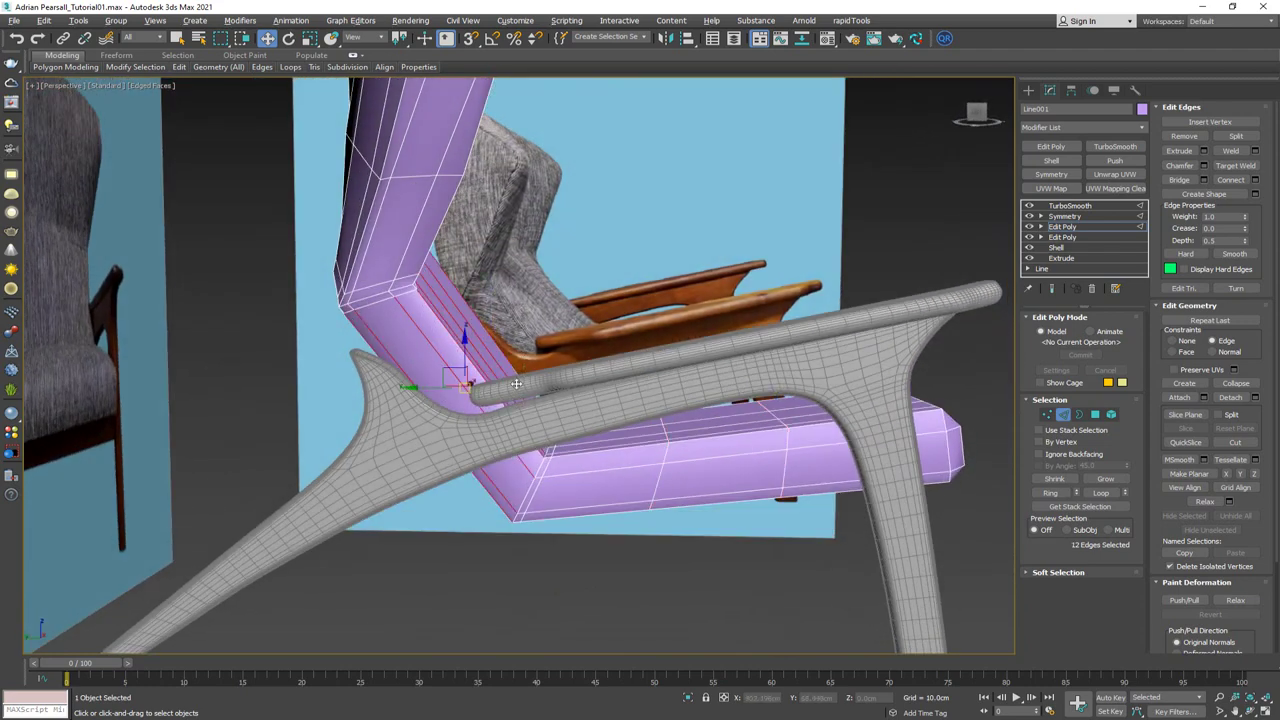
left_click(1256, 180)
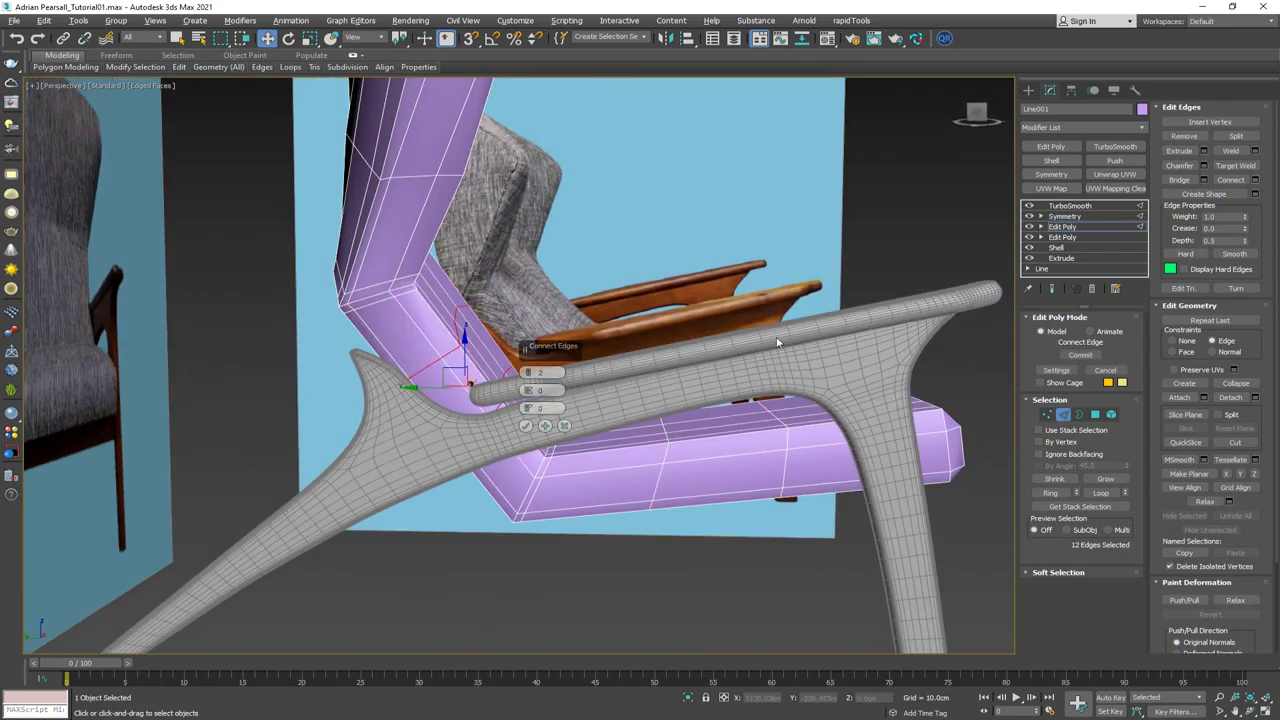
left_click(525, 426)
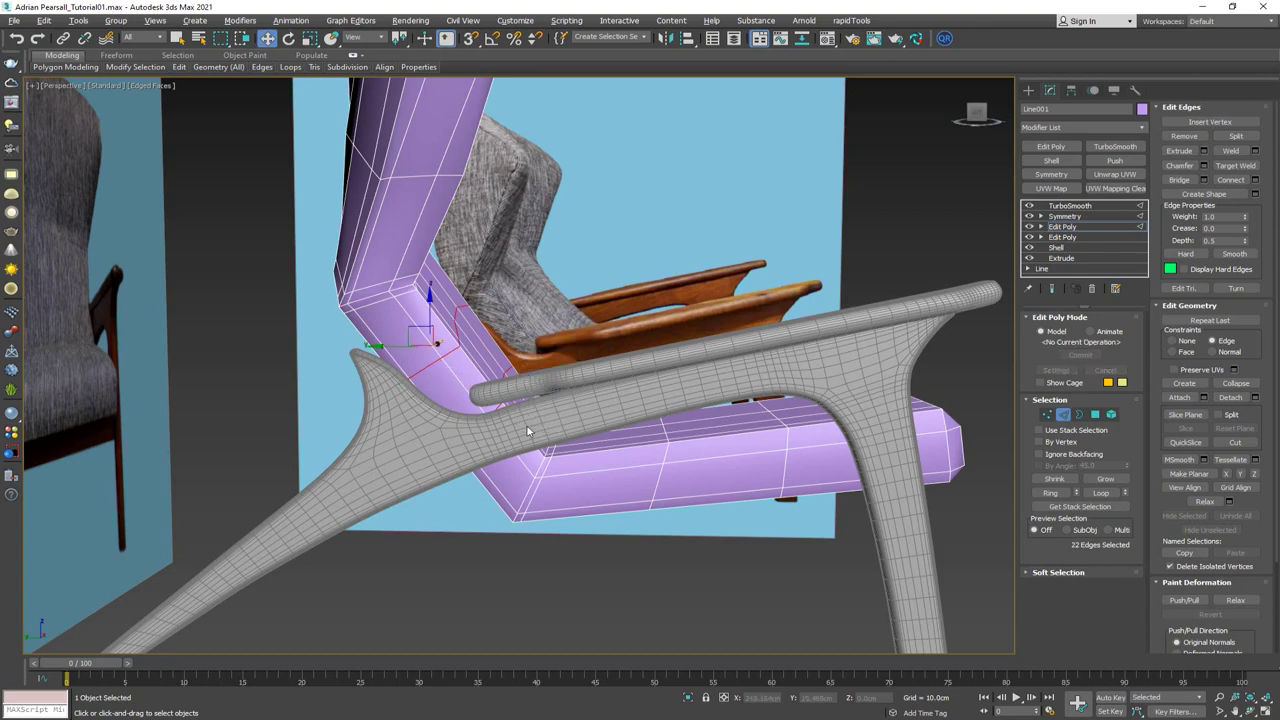
Select the nine middle polygons on the seat's top surface, set the constraint to None, and raise them slightly along Z
middle_click_drag(533, 477, 486, 480, "alt")
key("4")
left_click(505, 485)
left_click(437, 503, "ctrl")
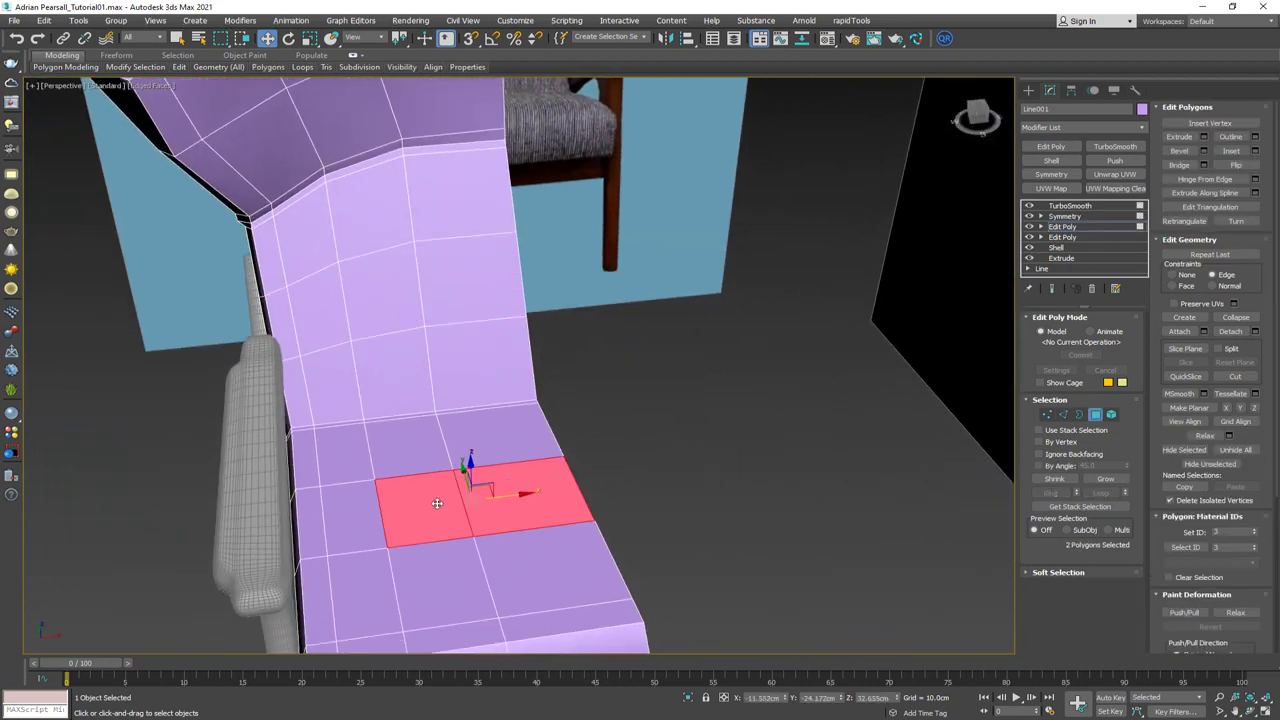
left_click(445, 542, "ctrl")
left_click(520, 545, "ctrl")
middle_click_drag(520, 545, 567, 441, "alt")
left_click(504, 516, "ctrl")
left_click(440, 462, "ctrl")
middle_click_drag(395, 489, 414, 451, "alt")
left_click(353, 456, "ctrl")
left_click(351, 487, "ctrl")
left_click(337, 543, "ctrl")
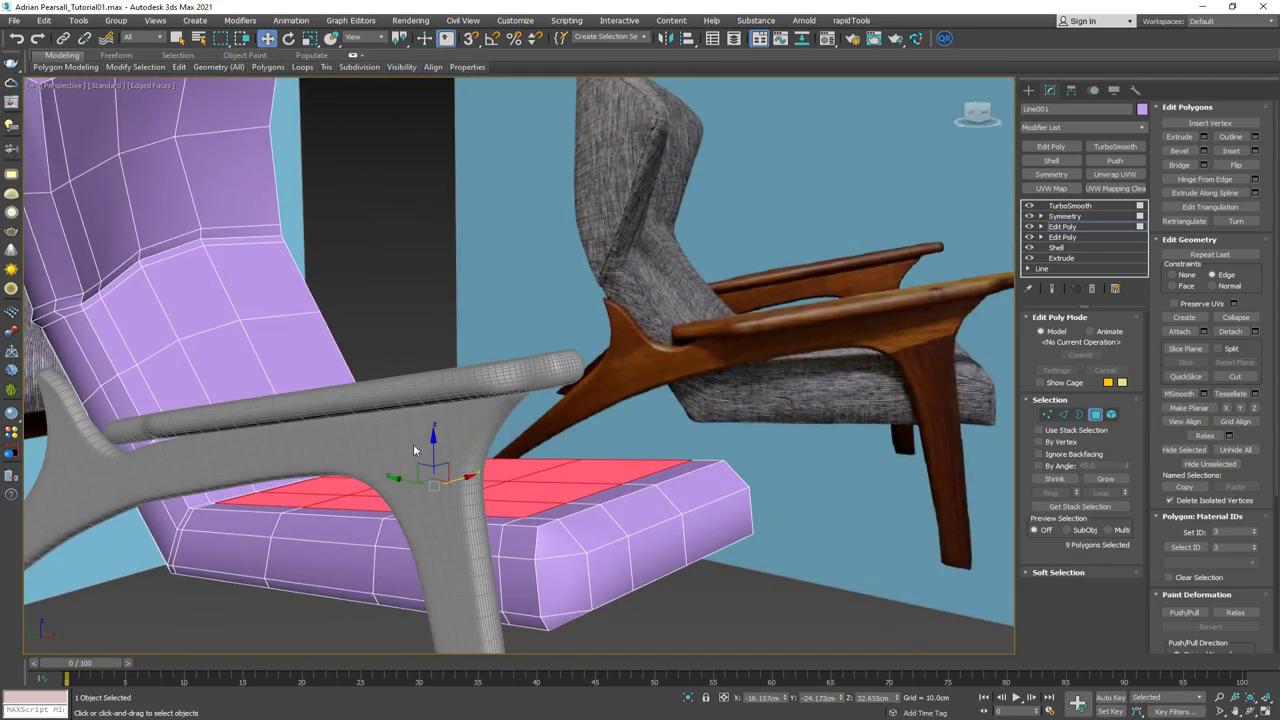
left_click_drag(433, 446, 434, 438)
key("ctrl+z")
left_click(1186, 275)
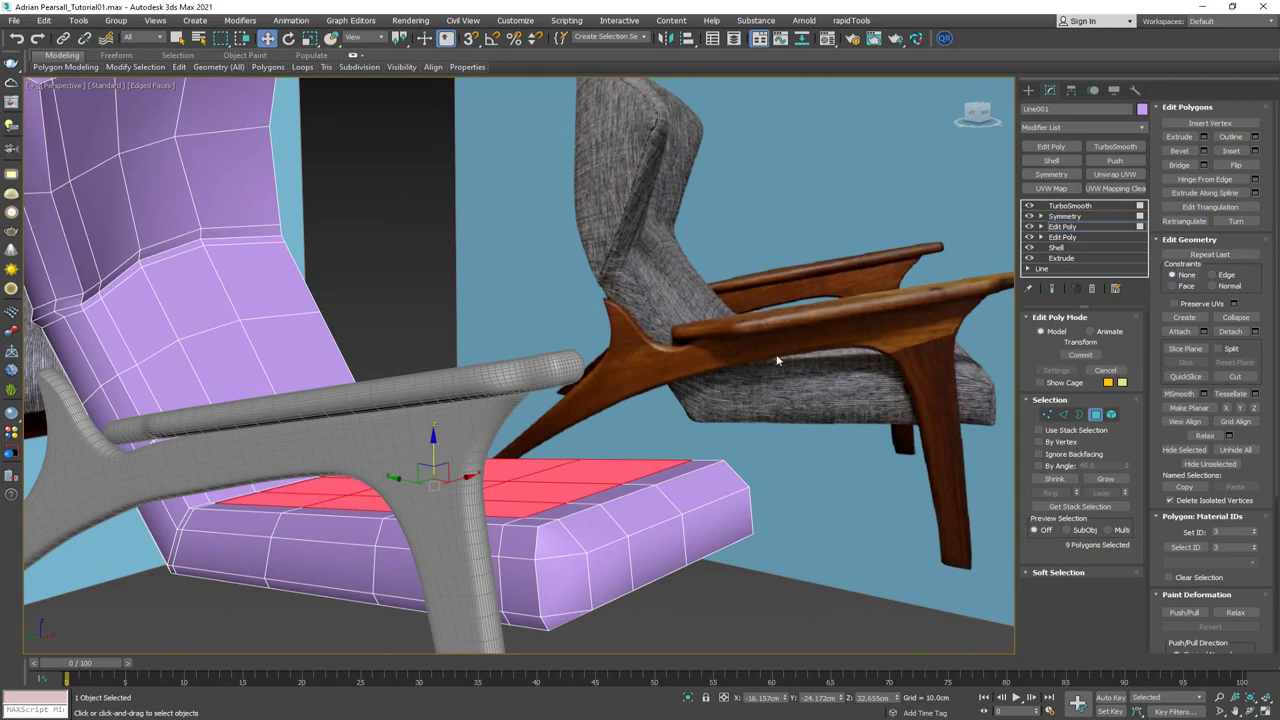
left_click_drag(437, 449, 437, 444)
Select the two central polygons on the seat's top and raise them just under 1 cm along Z
middle_click_drag(437, 444, 476, 428, "alt")
left_click(440, 474)
left_click(500, 460, "ctrl")
left_click_drag(474, 432, 476, 427)
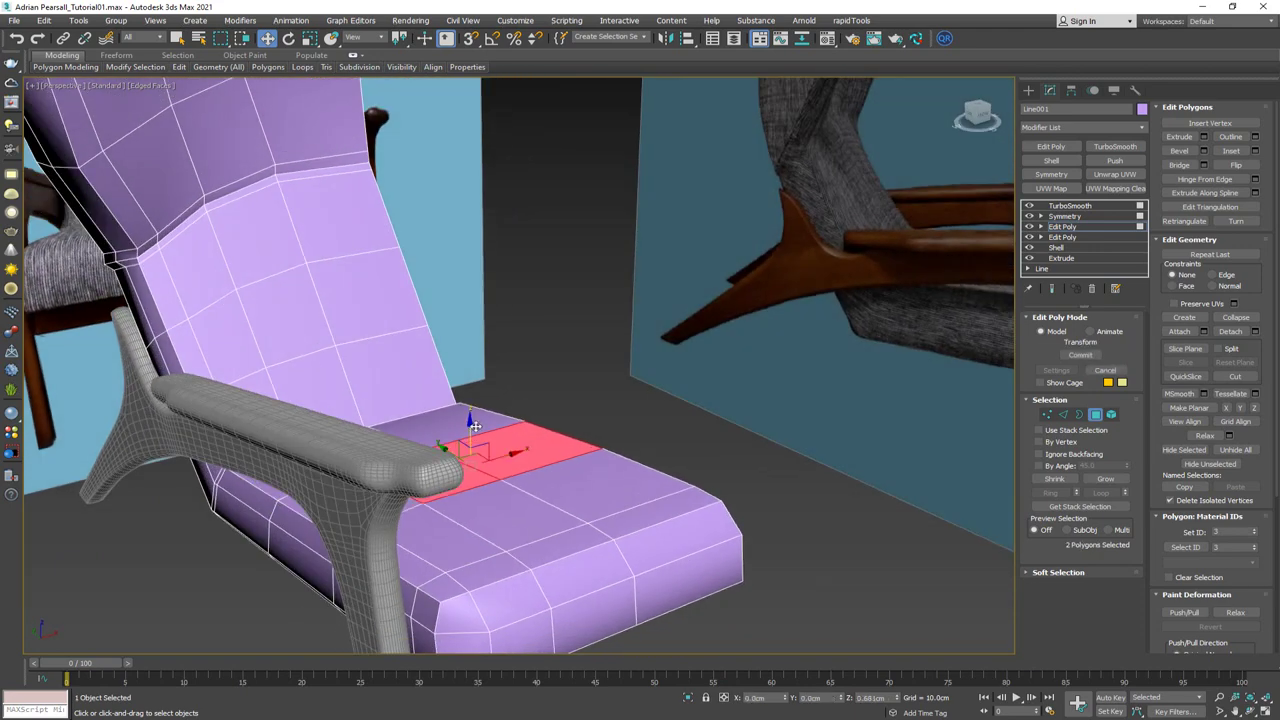
Push the middle of the lower backrest's front surface slightly outward to give it a padded bulge, and leave polygon editing
middle_click_drag(477, 426, 482, 384, "alt")
mouse_move(376, 390)
left_mouse_down()
mouse_move(346, 400)
mouse_move(391, 386)
left_mouse_up()
middle_click_drag(410, 390, 379, 412, "alt")
key("4")
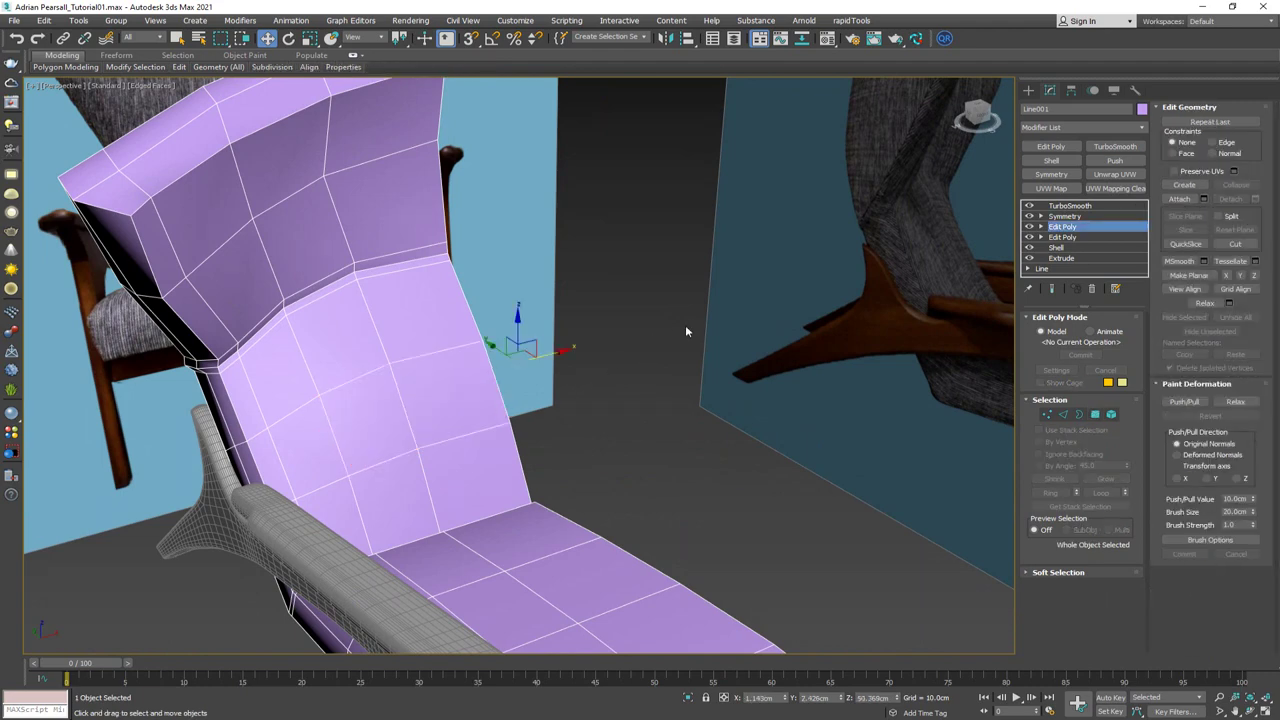
Preview the smoothed cushion without edge display and examine its bend, seat surface and side profile against the references
left_click(1051, 288)
mouse_move(770, 300)
middle_mouse_down()
mouse_move(711, 271)
mouse_move(632, 279)
mouse_move(720, 232)
middle_mouse_up()
key("F4")
scroll(630, 278, "down", 5)
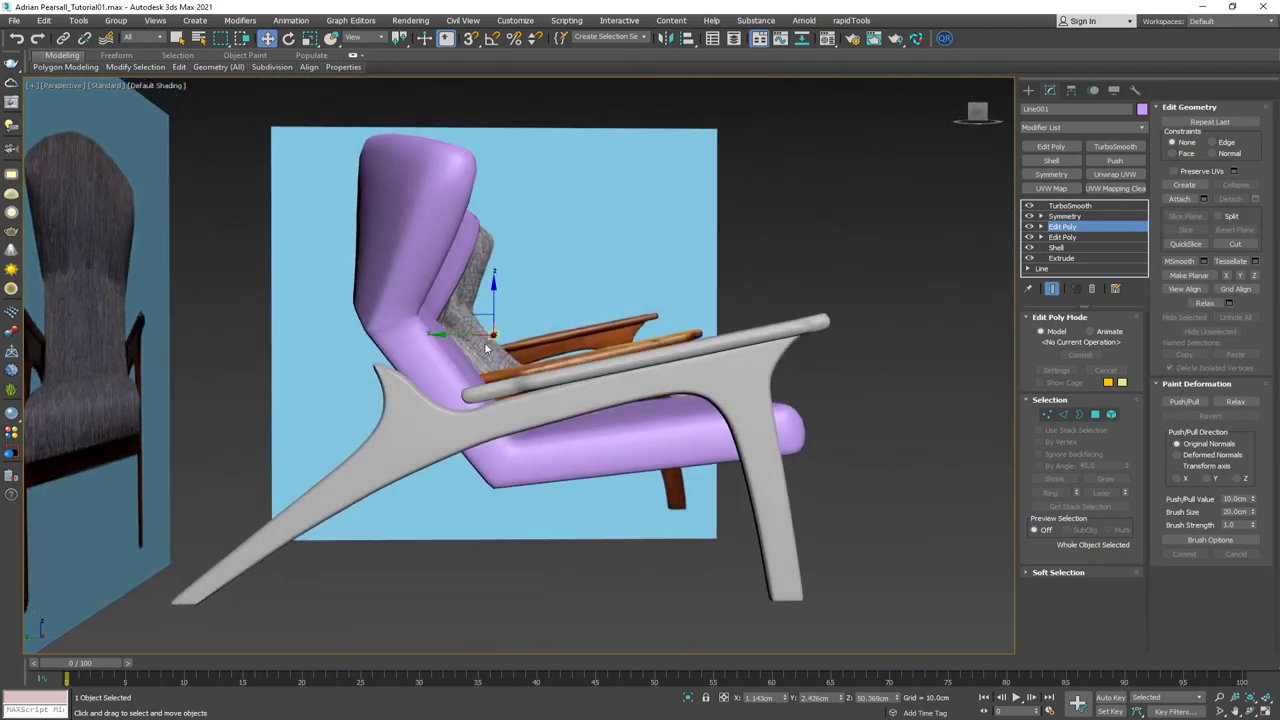
scroll(486, 347, "up", 10)
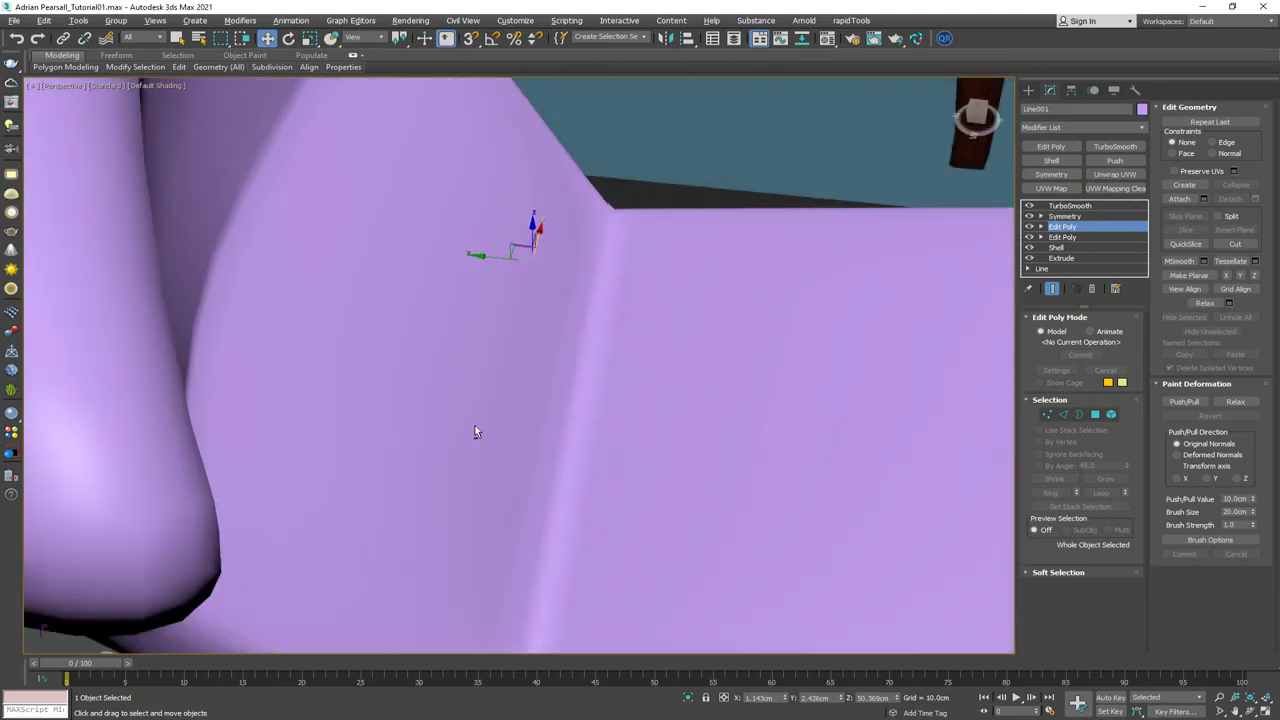
scroll(475, 425, "down", 10)
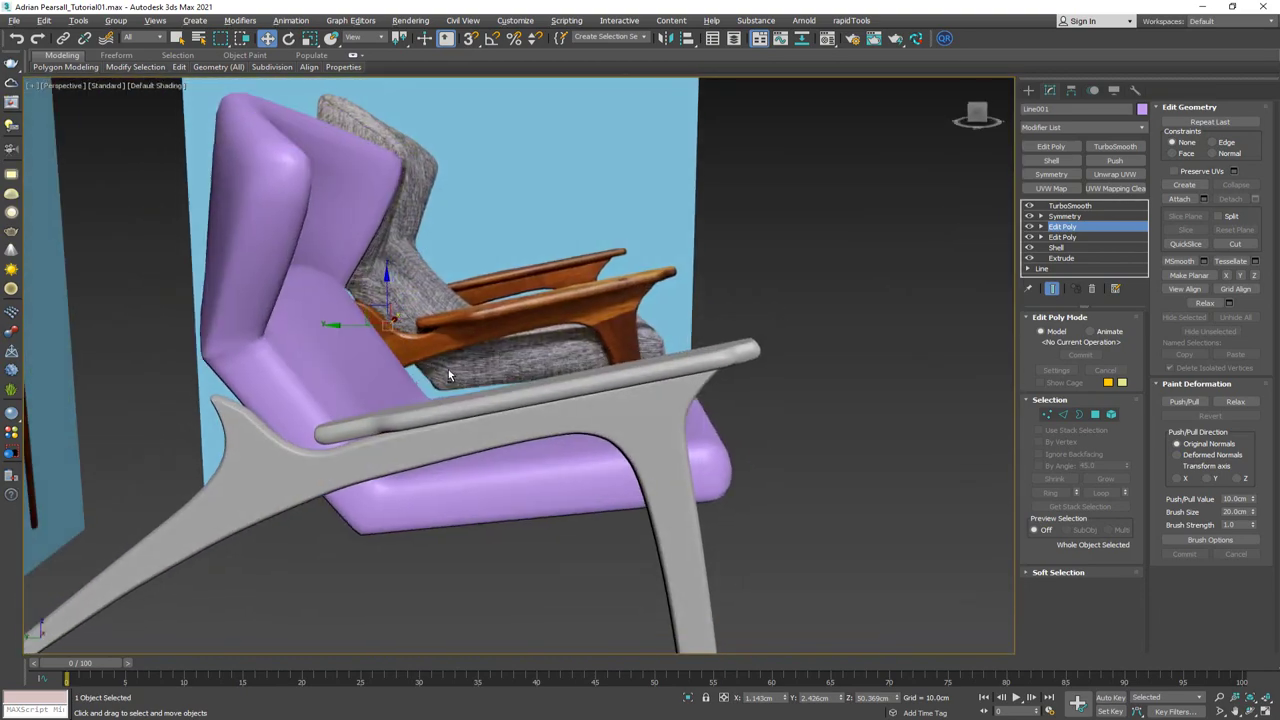
middle_click_drag(448, 374, 333, 462, "alt")
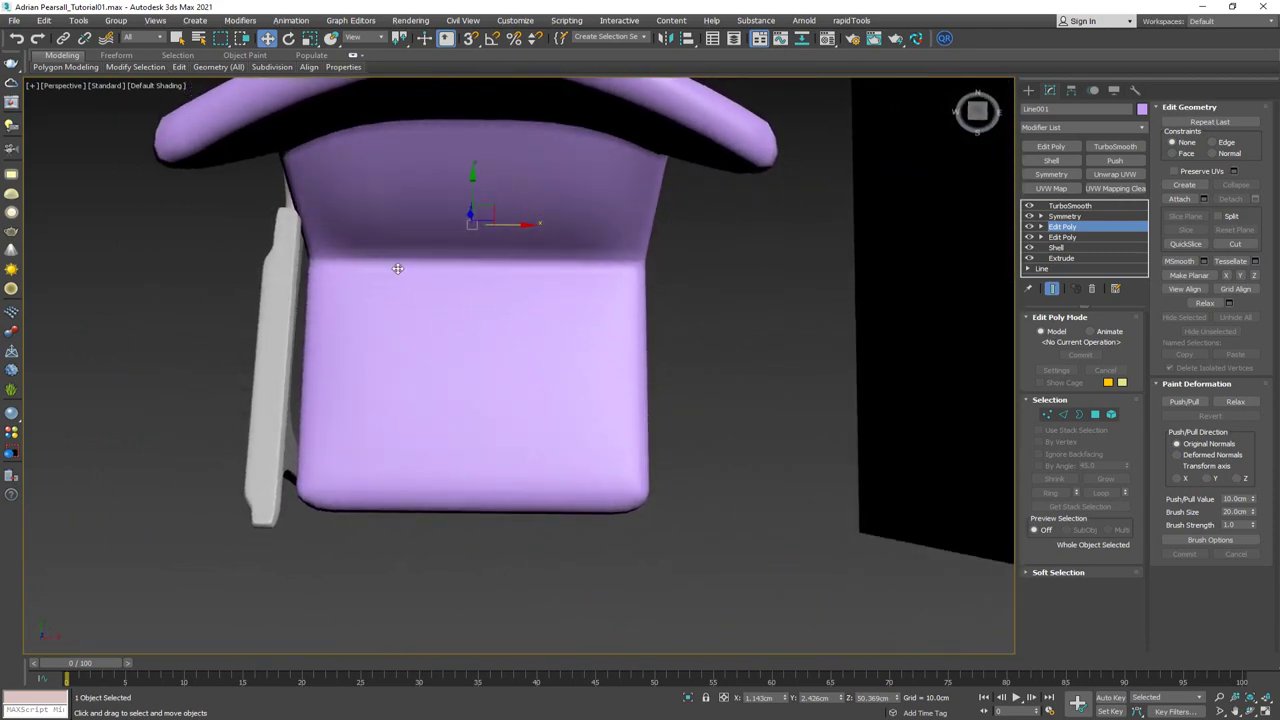
scroll(349, 228, "up", 4)
scroll(528, 343, "down", 5)
middle_click_drag(528, 343, 610, 255, "alt")
mouse_move(570, 383)
middle_mouse_down("alt")
mouse_move(566, 297)
mouse_move(623, 374)
middle_mouse_up("alt")
Hide the leg frame and armrest, and reselect the smoothed cushion to check its side profile without edge display
left_click(641, 480)
key("F4")
left_click(634, 443, "ctrl")
right_click(634, 443)
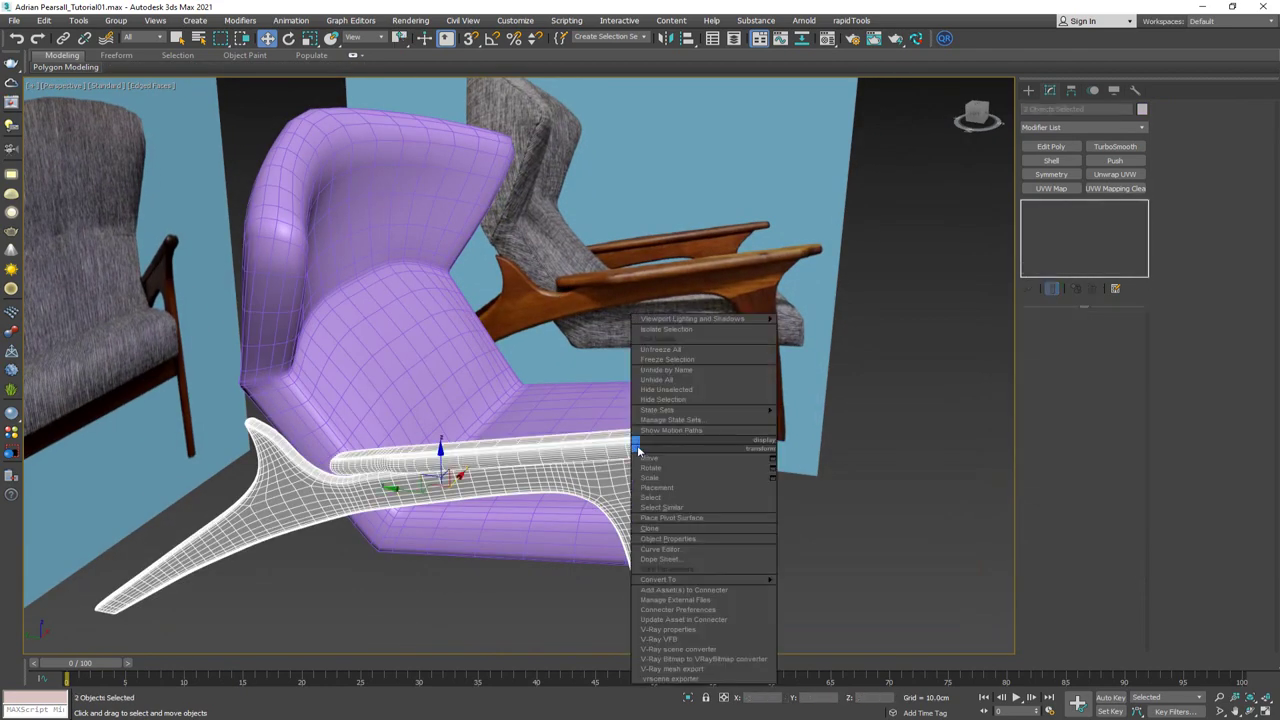
left_click(665, 400)
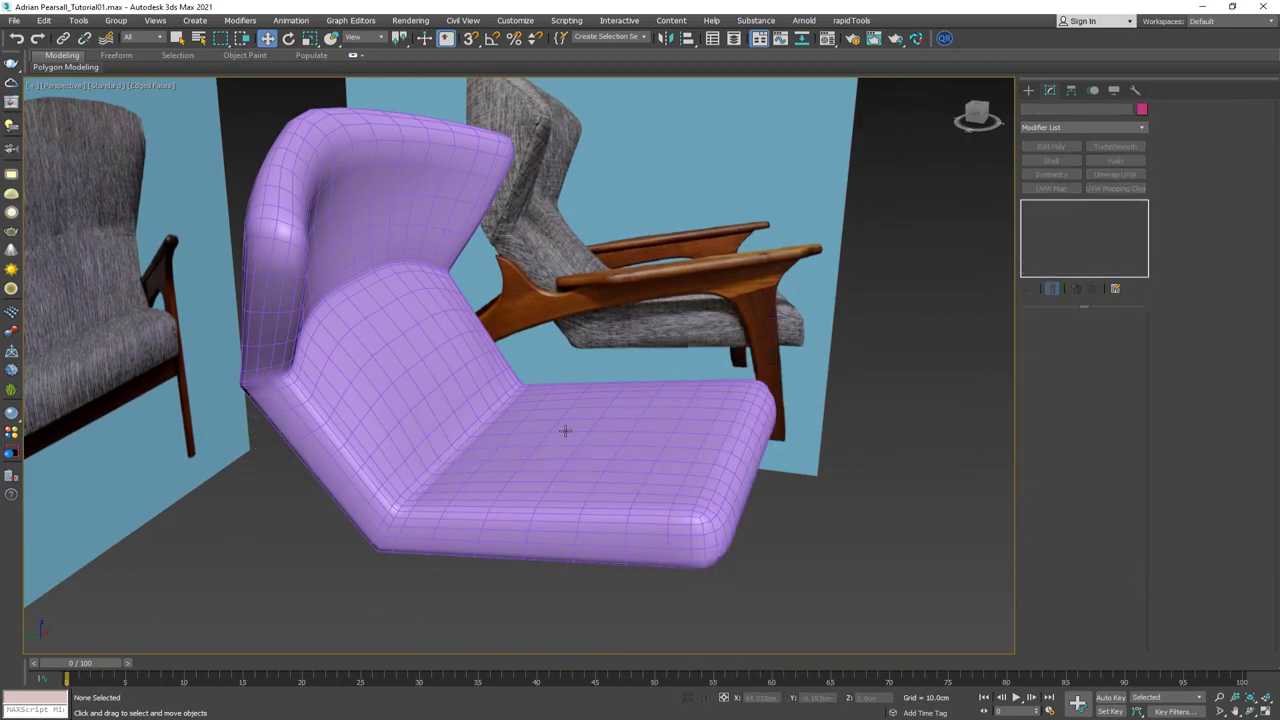
key("F4")
middle_click_drag(571, 416, 594, 400, "alt")
left_click(574, 403)
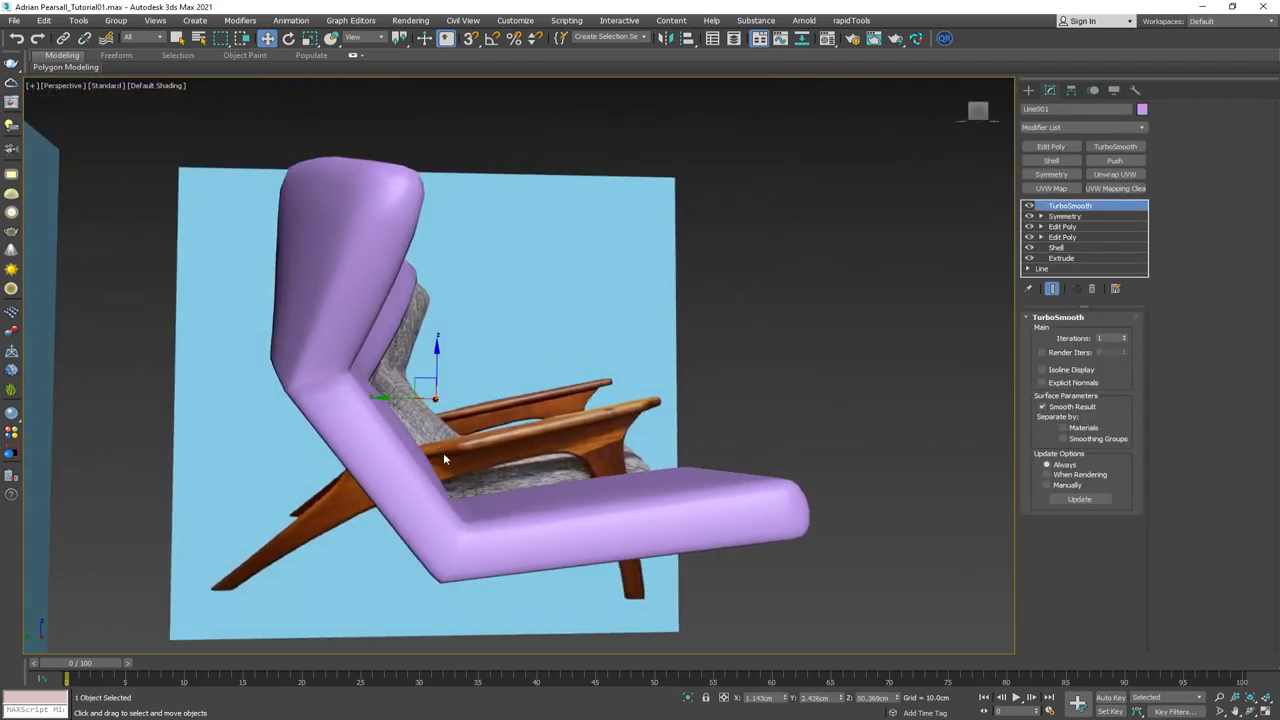
middle_click_drag(548, 463, 548, 470, "alt")
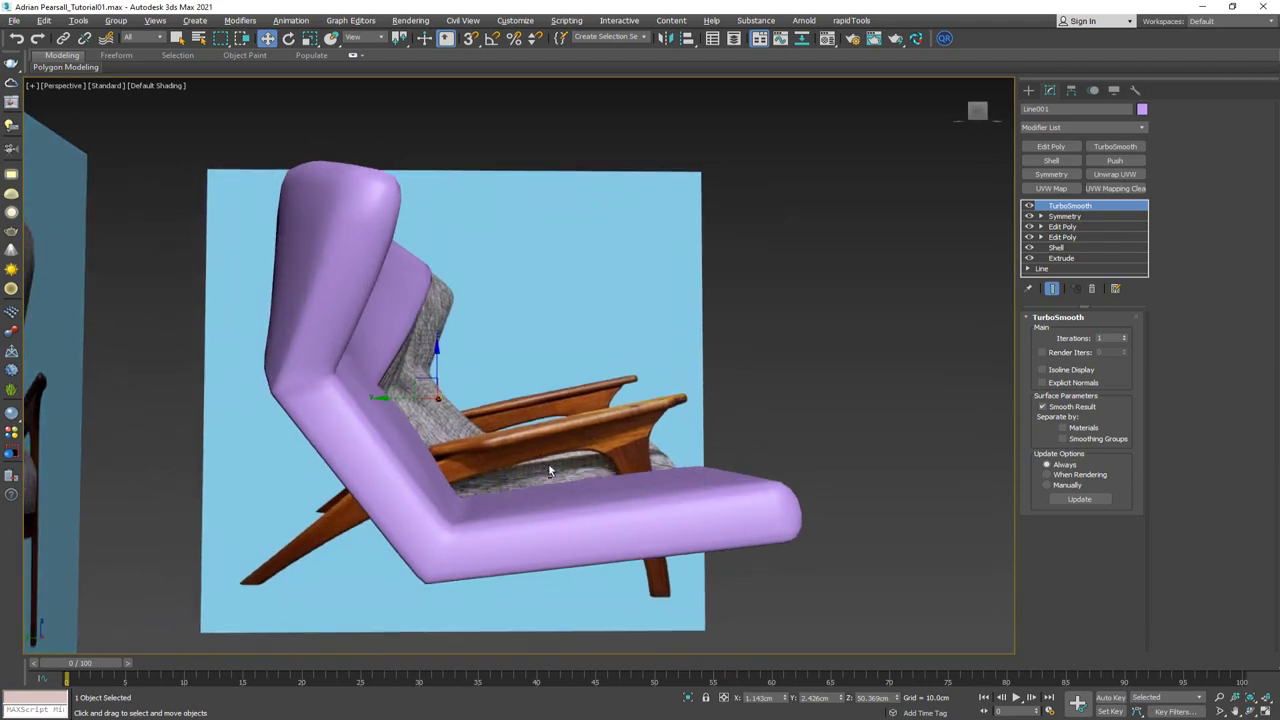
Return to the cushion's upper Edit Poly level with smoothing off and edges shown, and select the seat-top polygon beside the centre line
left_click(1064, 227)
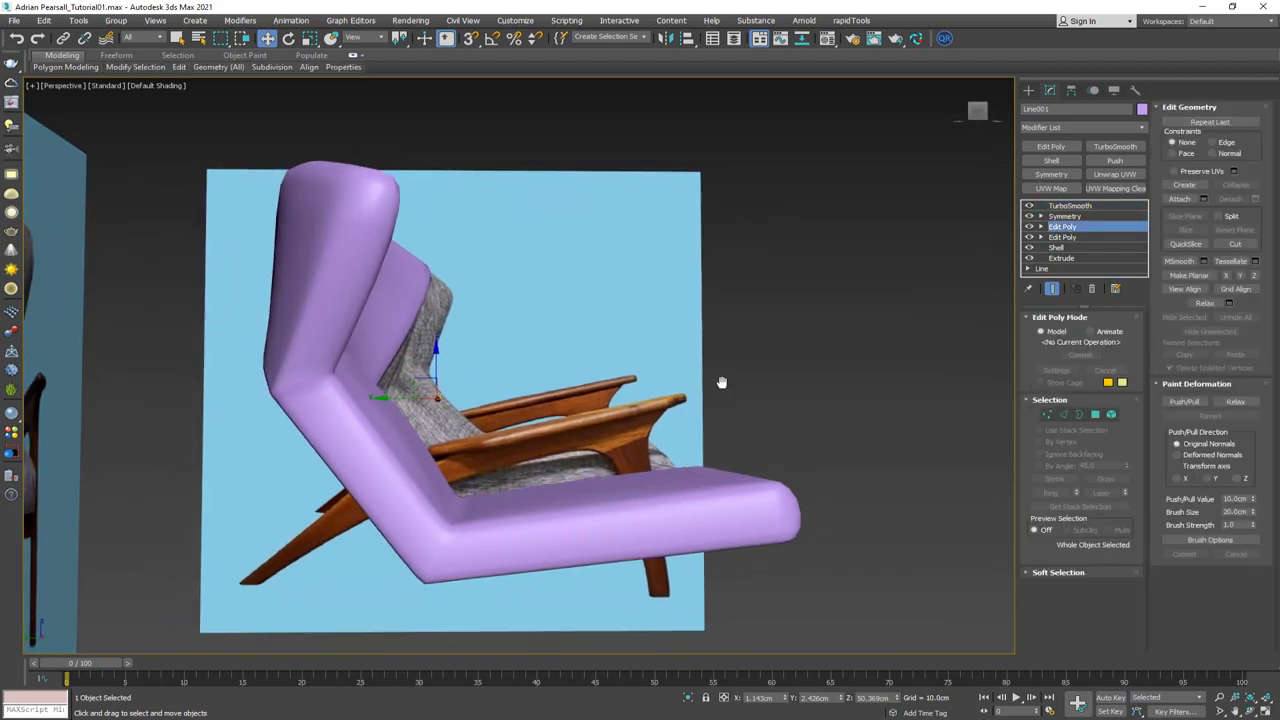
middle_click_drag(723, 380, 620, 422, "alt")
key("ctrl+q")
key("F4")
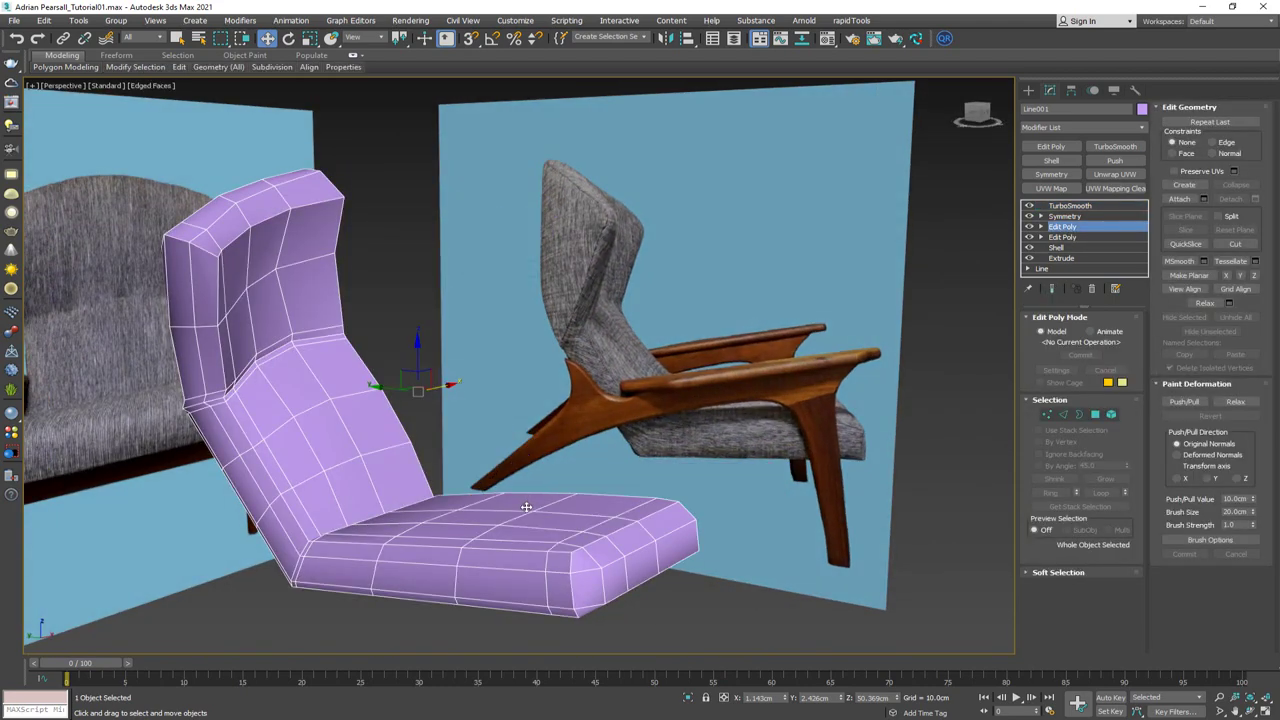
key("4")
left_click(525, 506)
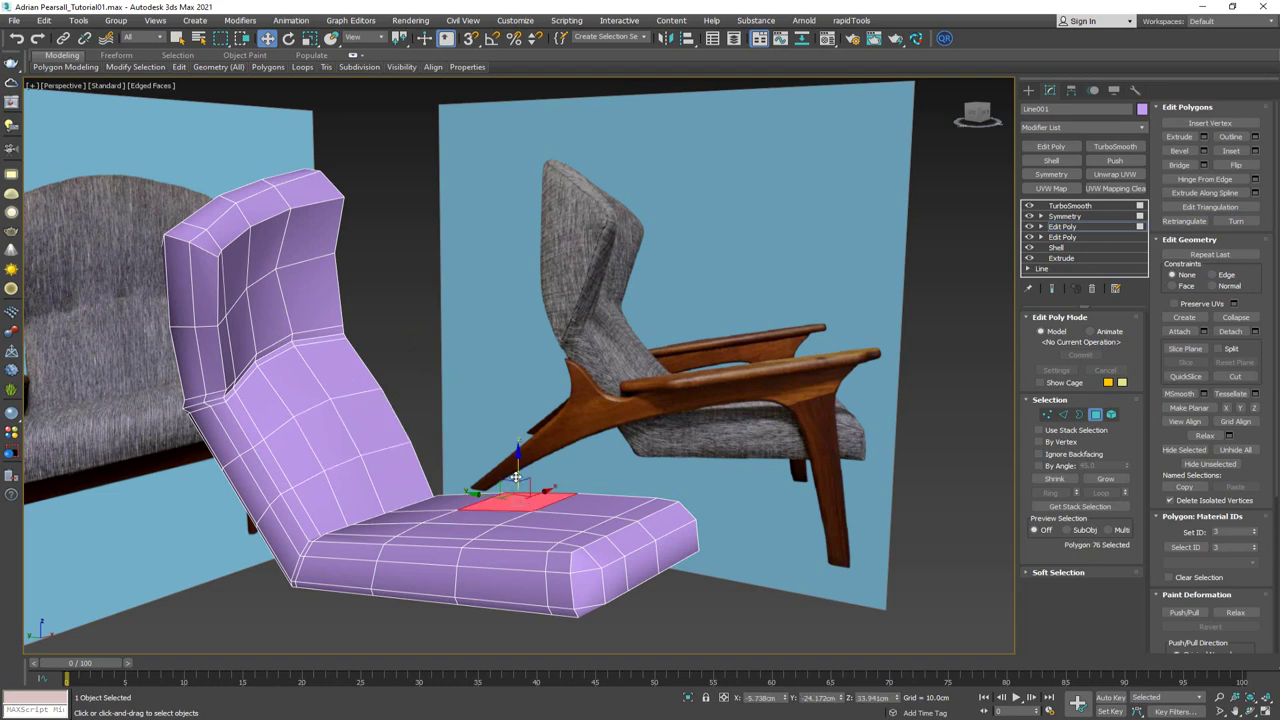
Adjust the height of the selected polygon on top of the seat cushion, preview the smoothed shape and return to the base mesh
left_click_drag(515, 478, 514, 488)
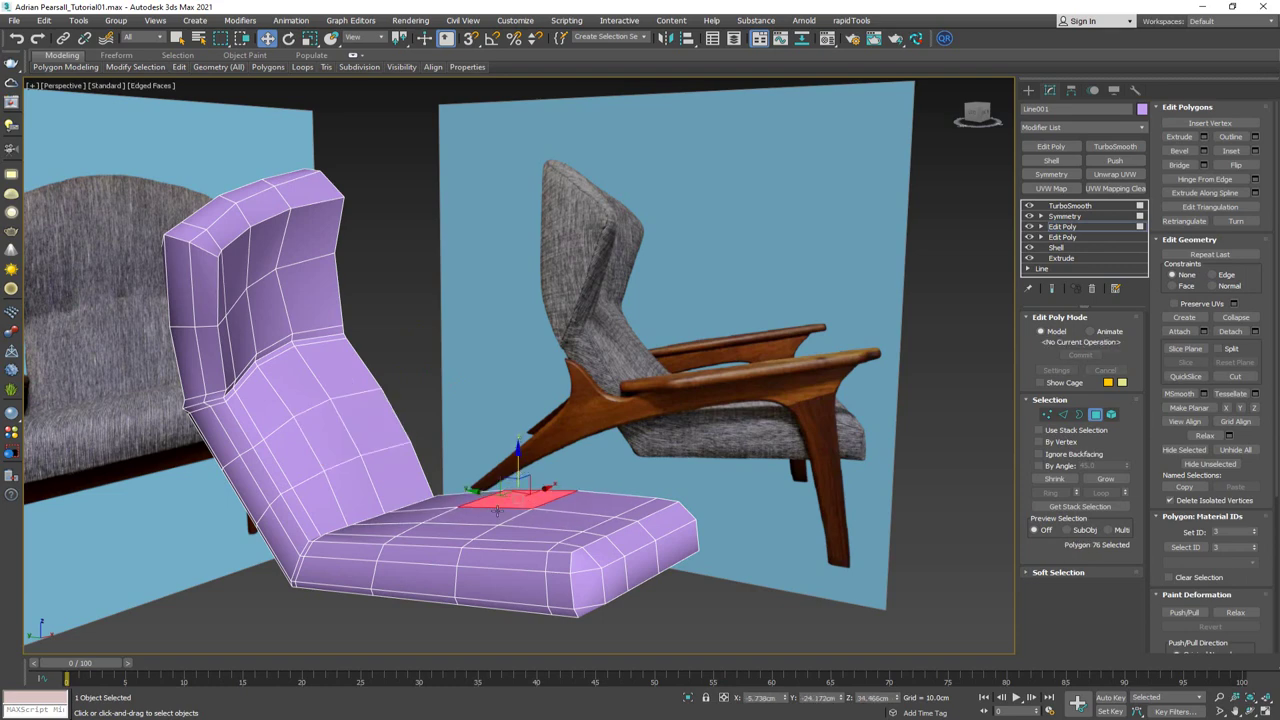
middle_click_drag(497, 510, 474, 496, "alt")
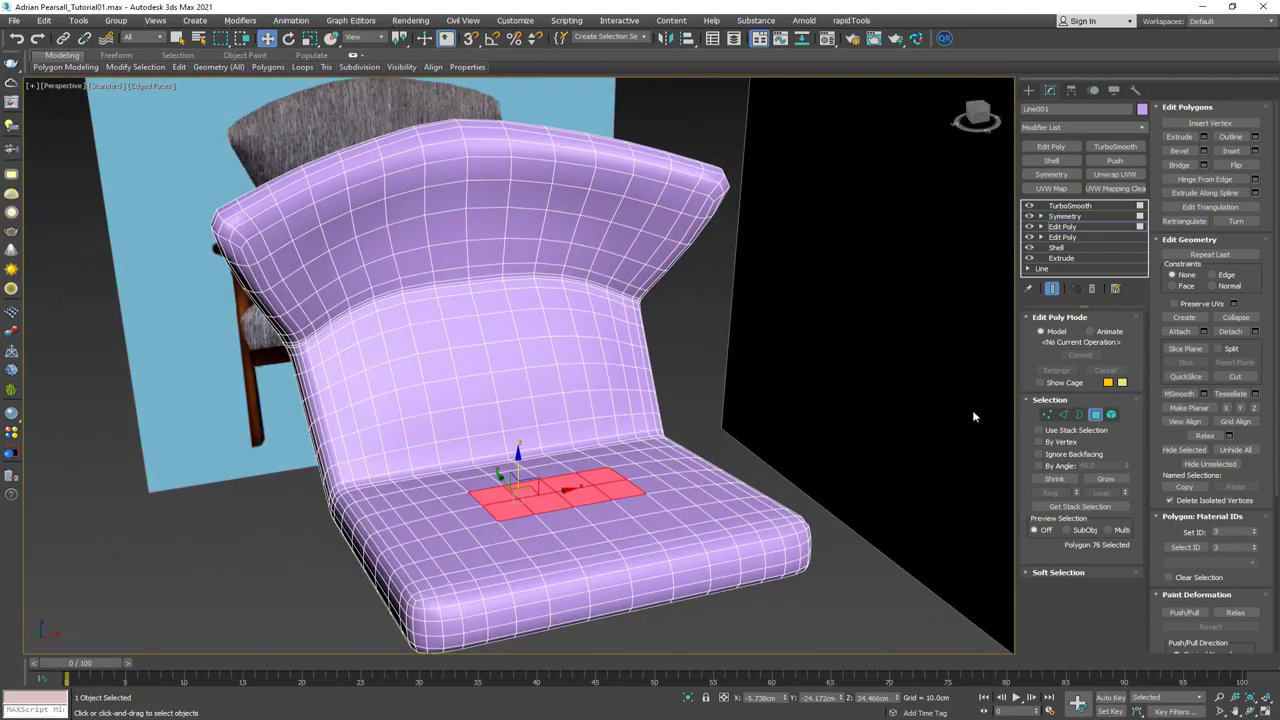
left_click(1098, 416)
key("ctrl+e")
Examine the unsmoothed half of the chair cushion from several angles against the reference photos
middle_click_drag(562, 338, 639, 363, "alt")
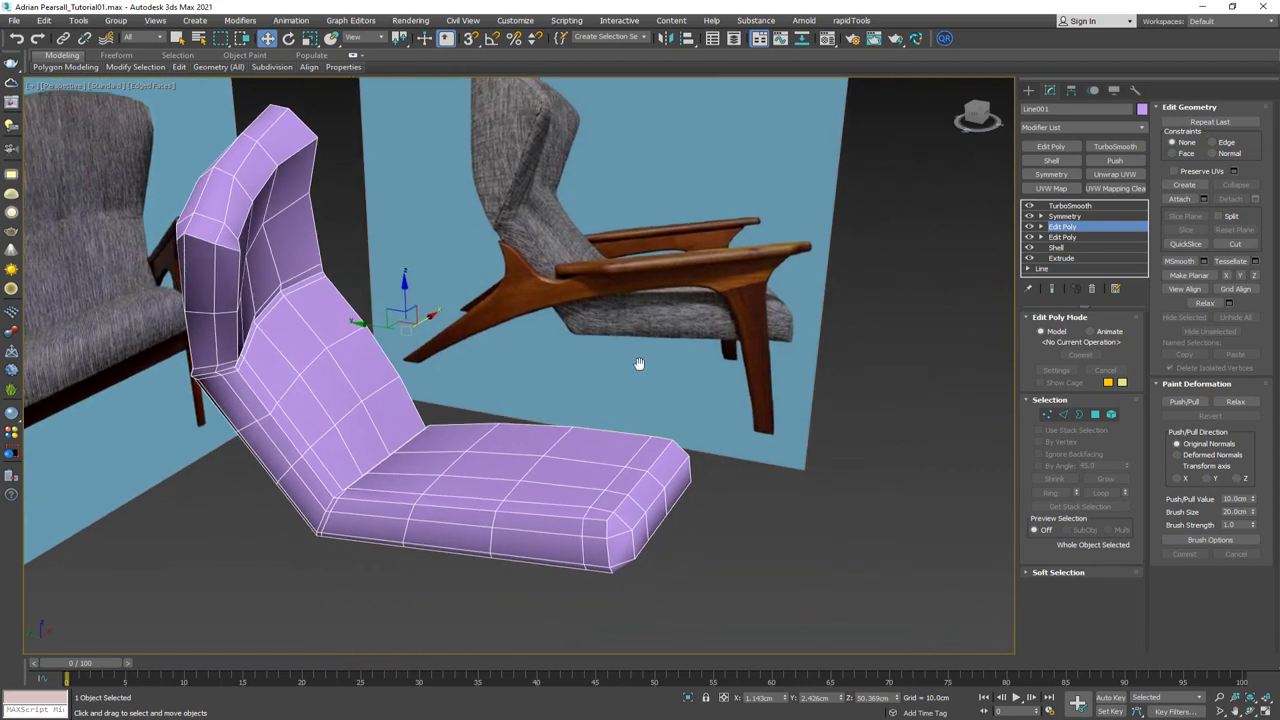
middle_click_drag(482, 421, 508, 426, "alt")
middle_click_drag(588, 320, 484, 238)
scroll(514, 297, "up", 6)
scroll(526, 356, "down", 2)
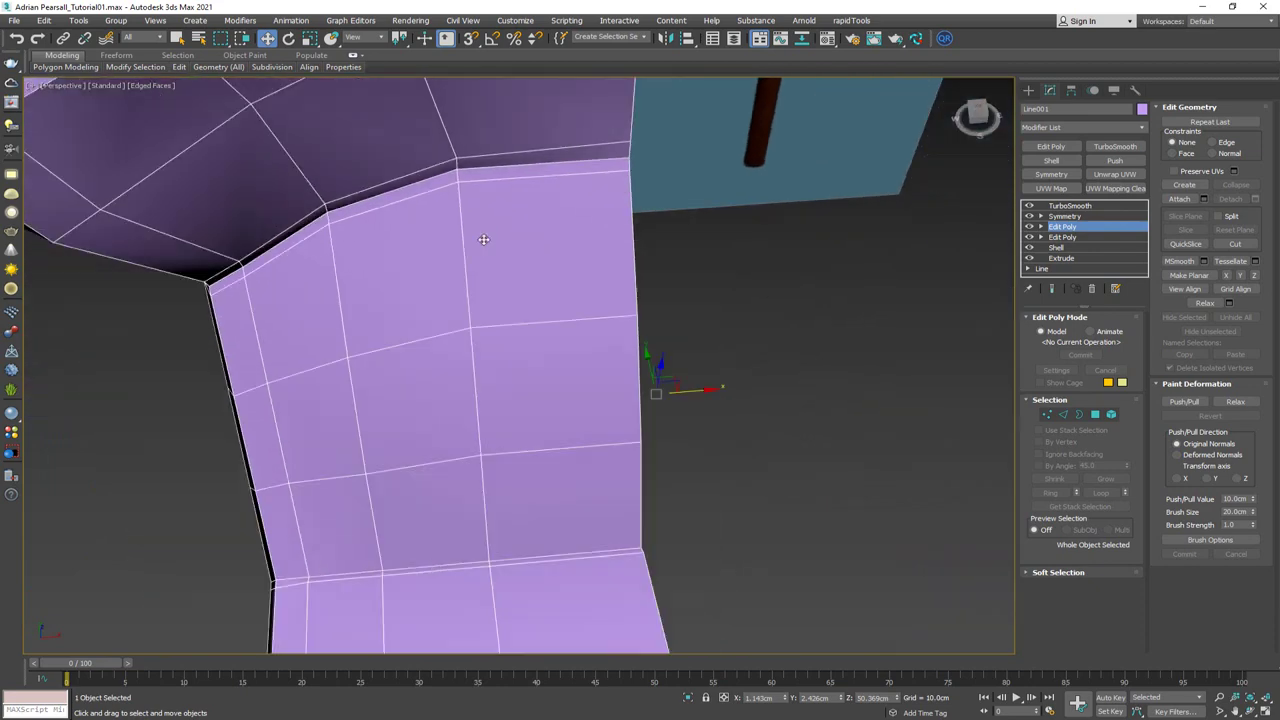
scroll(511, 297, "down", 5)
middle_click_drag(511, 297, 556, 247, "alt")
middle_click_drag(405, 450, 437, 371)
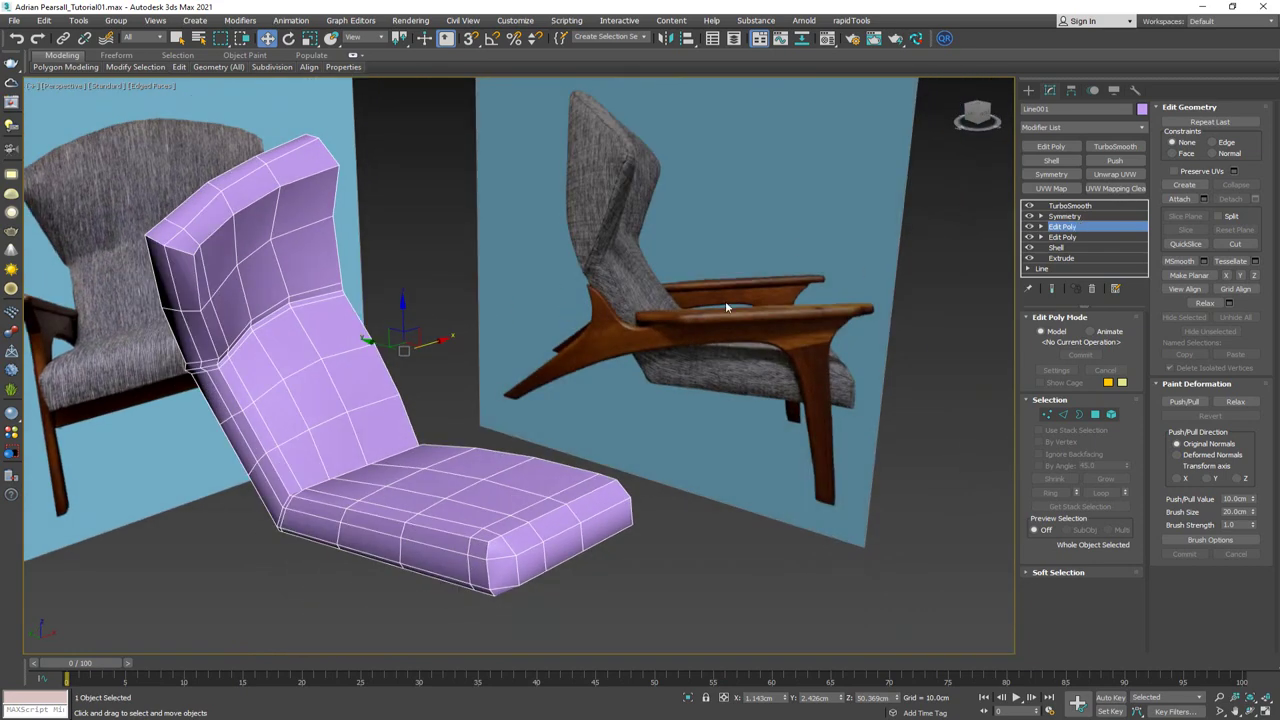
middle_click_drag(727, 307, 427, 362, "alt")
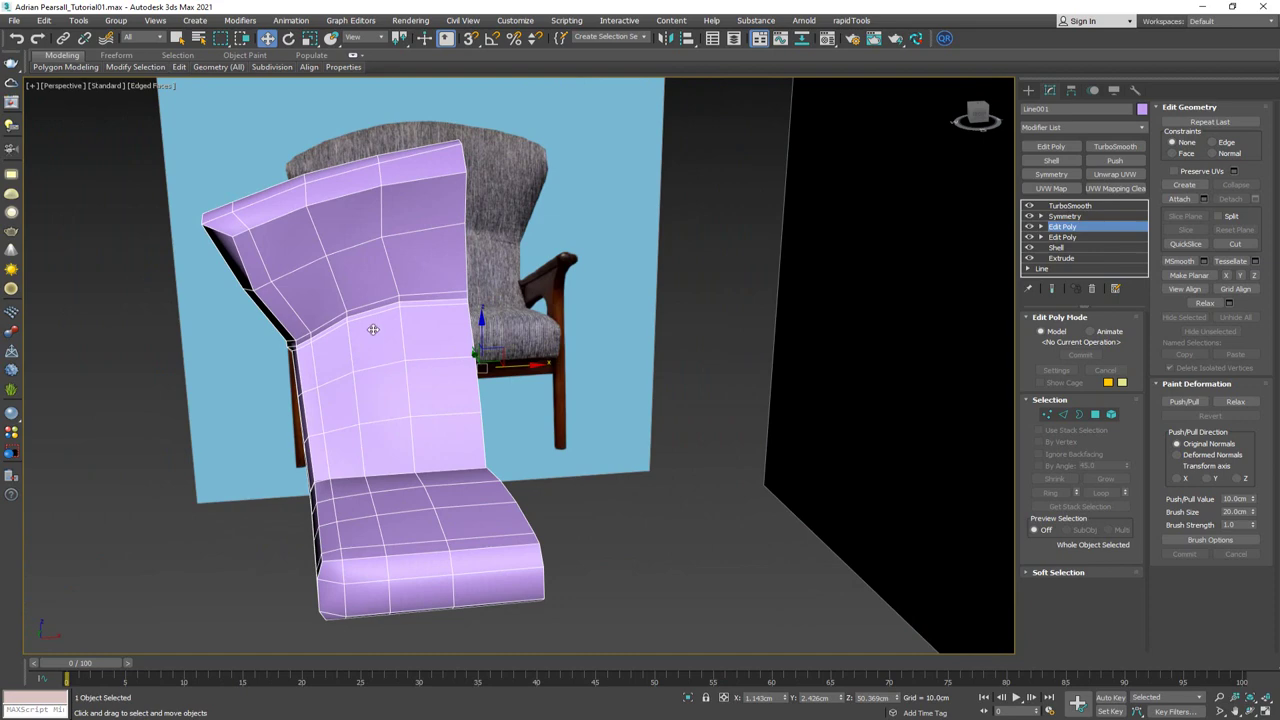
Select the centreline vertex and the vertex two columns away along the crease between backrest and seat
scroll(424, 443, "up", 6)
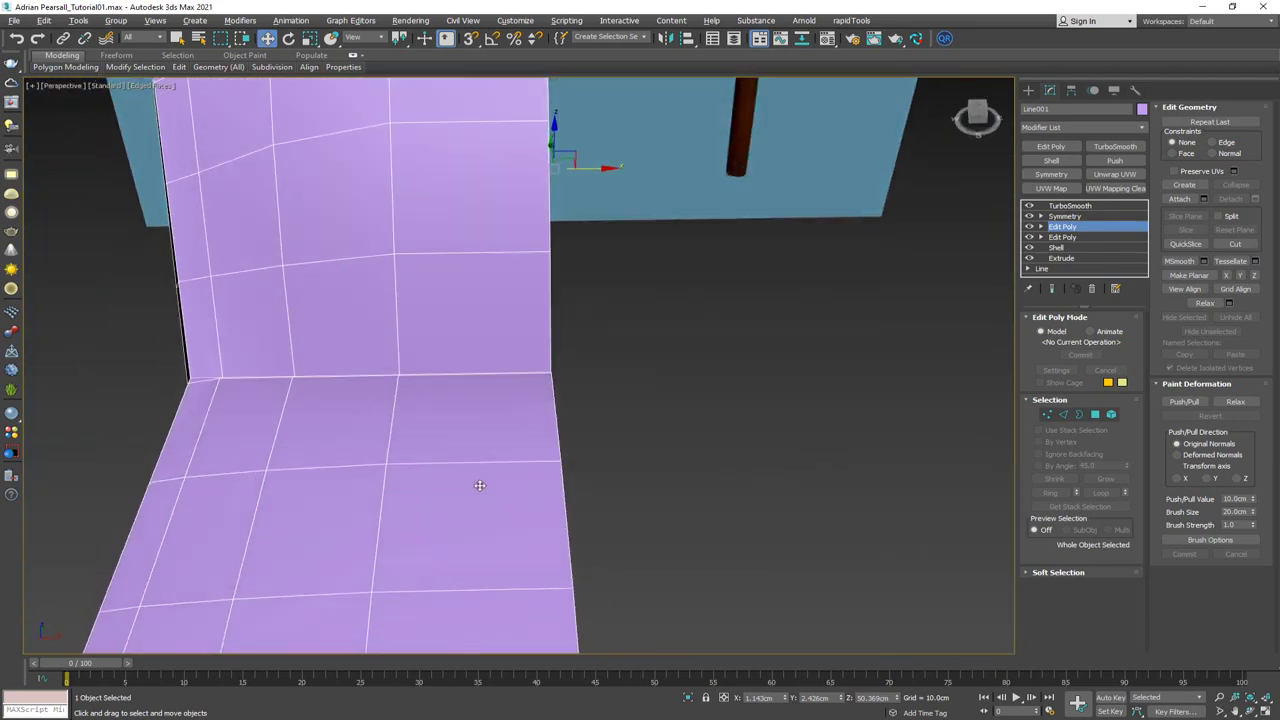
scroll(521, 326, "up", 4)
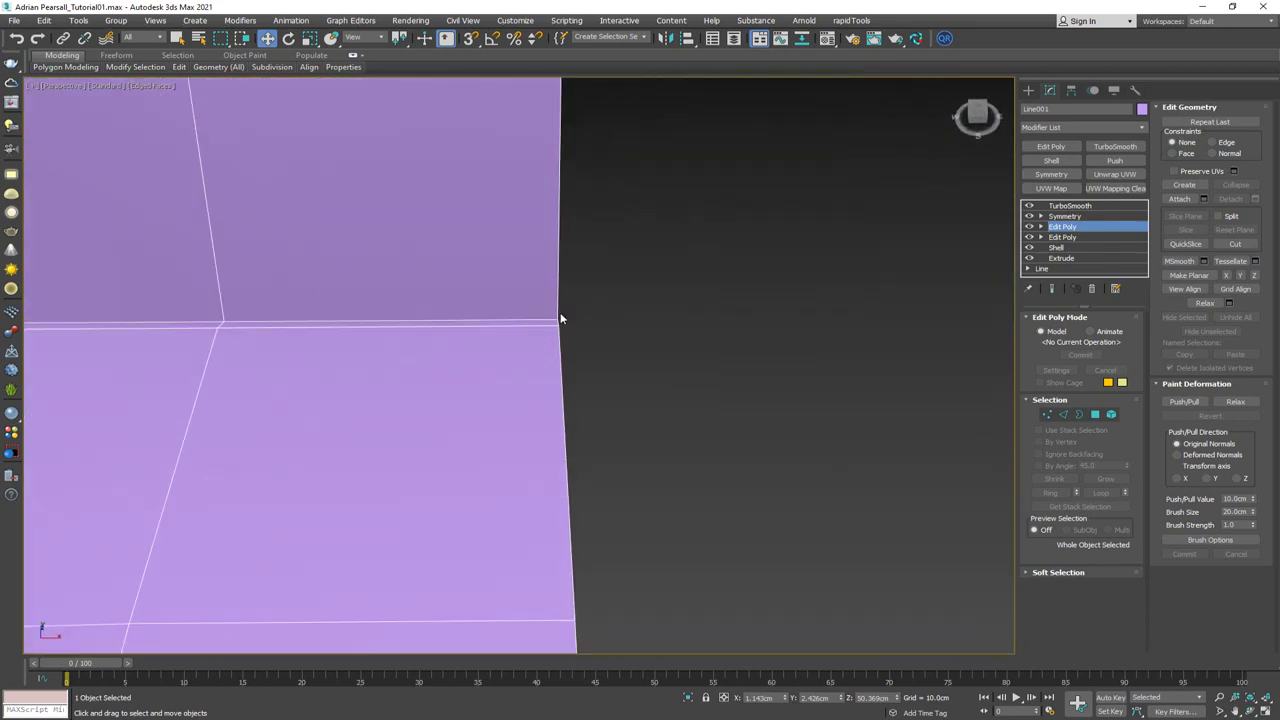
middle_click_drag(523, 312, 583, 419)
key("1")
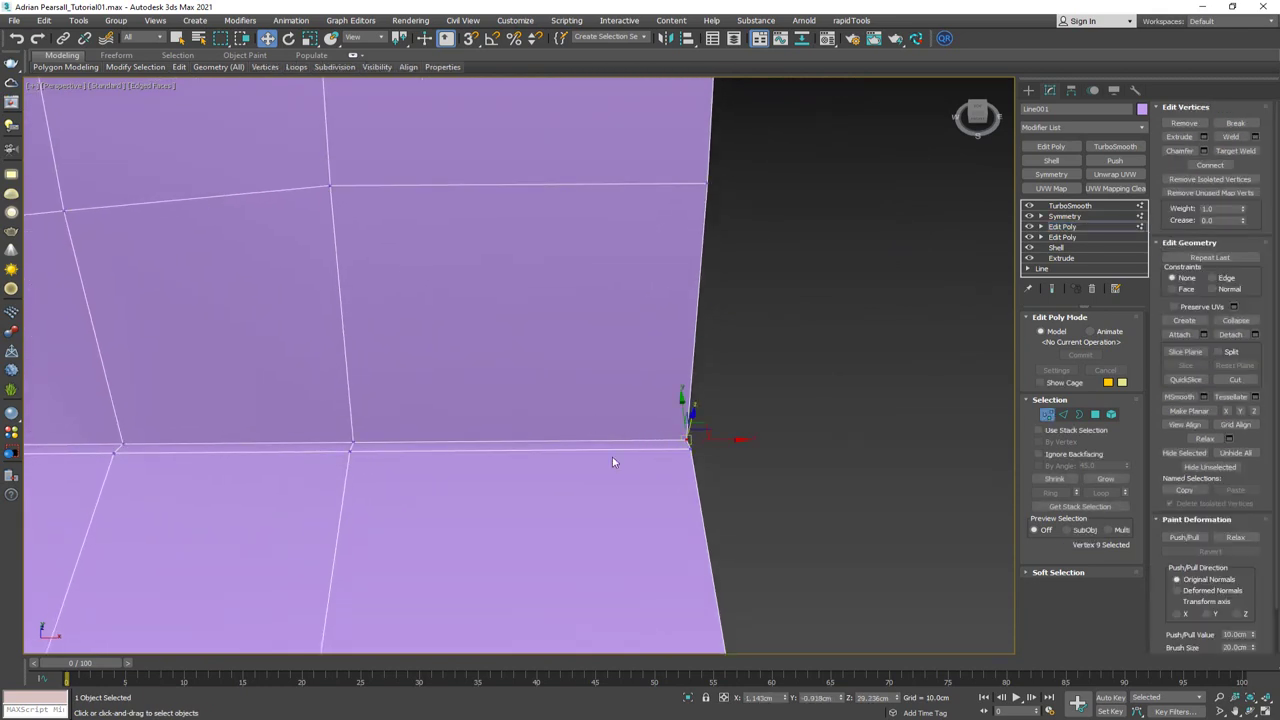
scroll(614, 462, "down", 8)
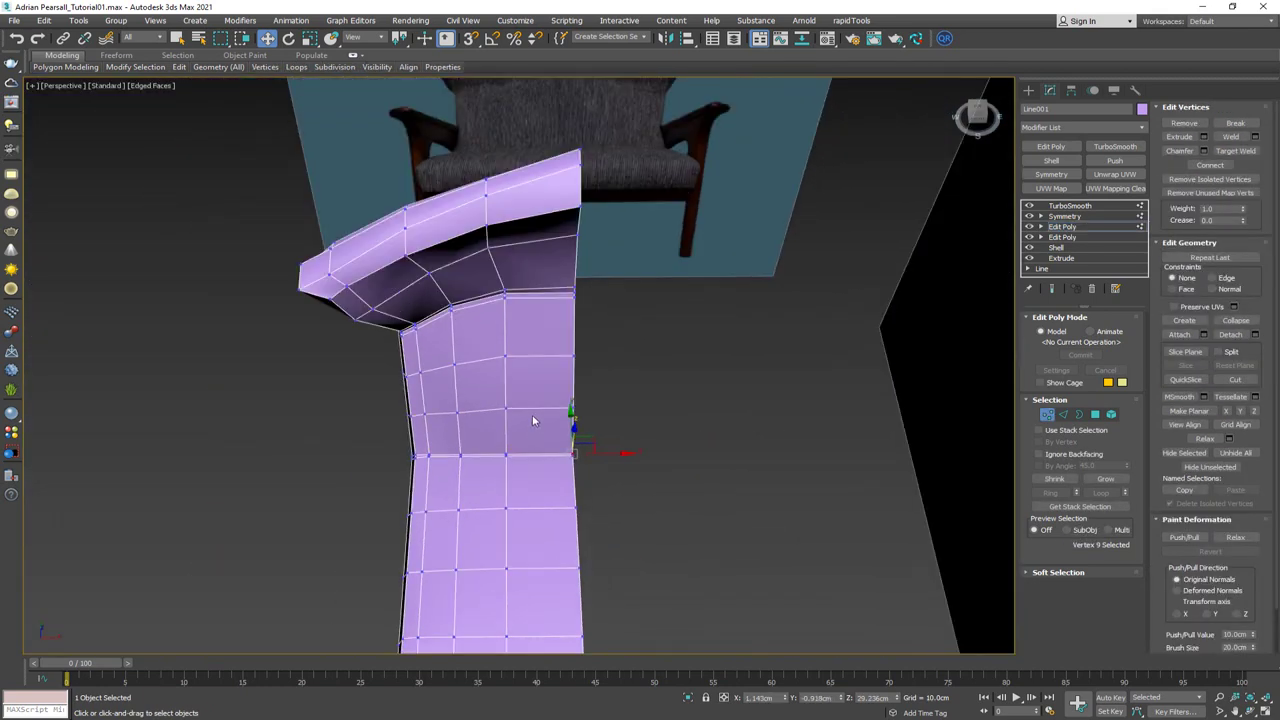
scroll(483, 449, "up", 6)
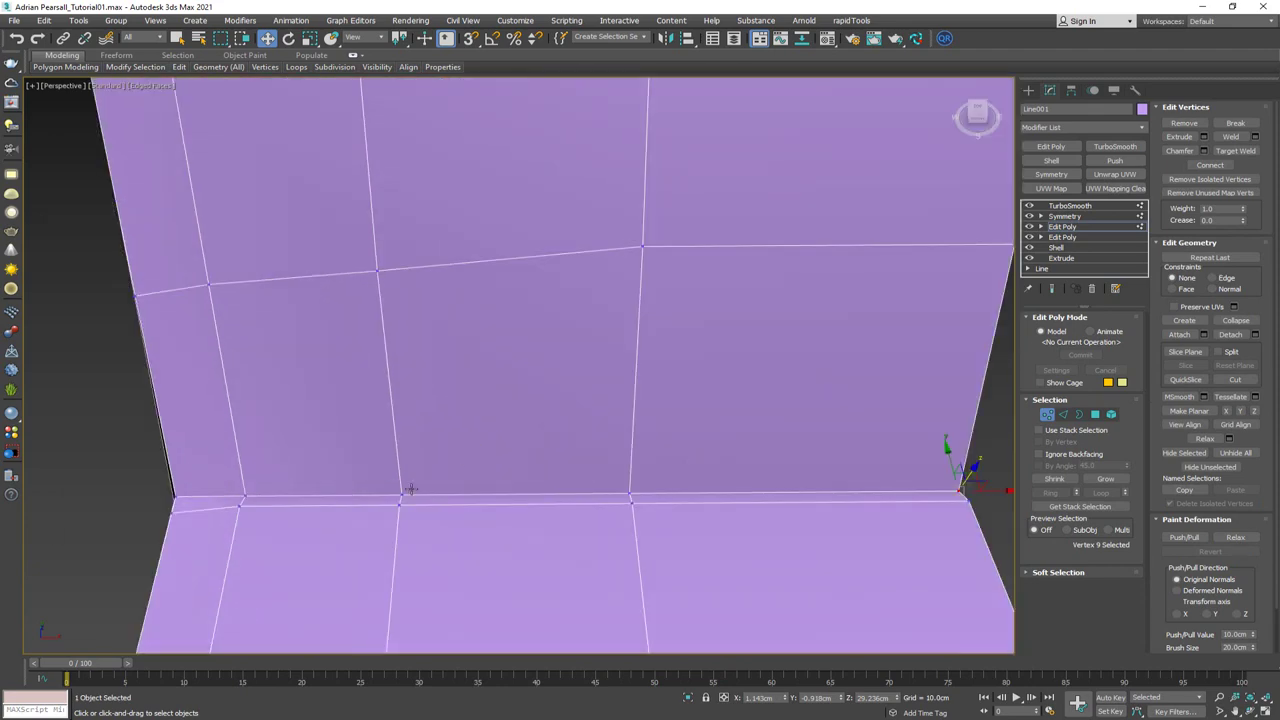
left_click(403, 492, "ctrl")
Insert an edge loop around the backrest just above the seat crease with SwiftLoop, and check the smoothed result without edged faces
middle_click_drag(432, 493, 587, 418, "alt")
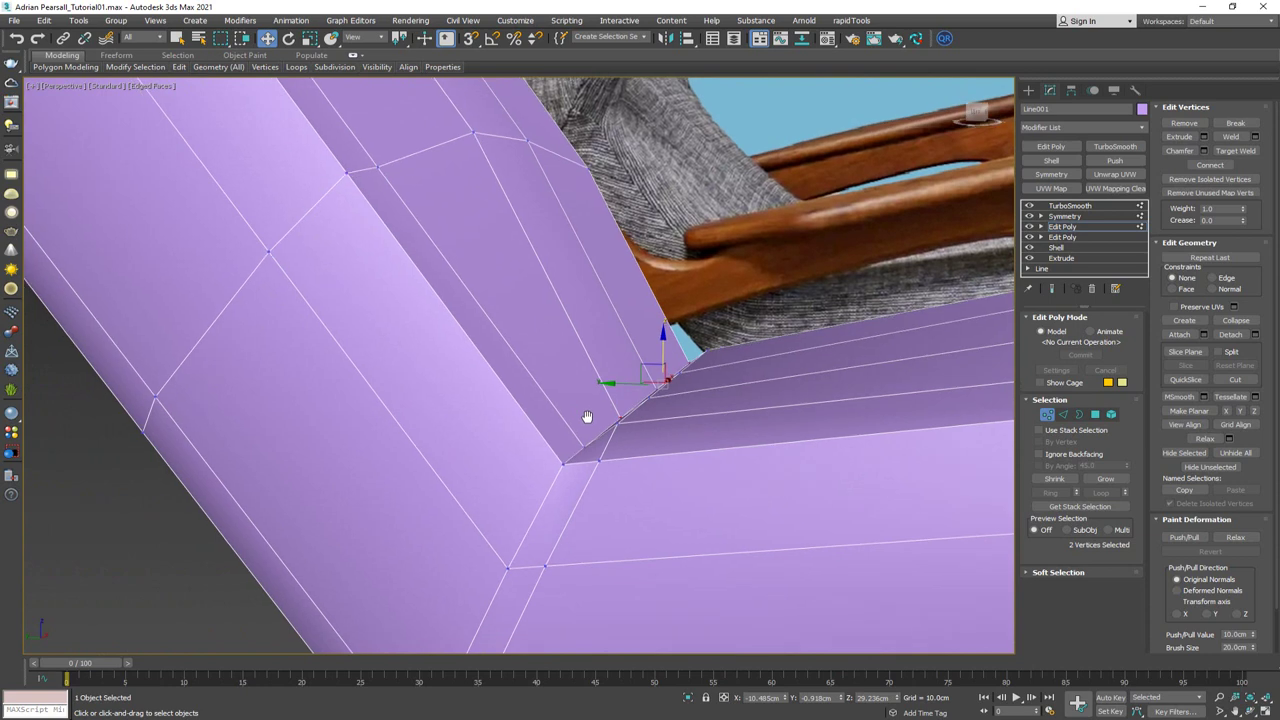
key("alt+s")
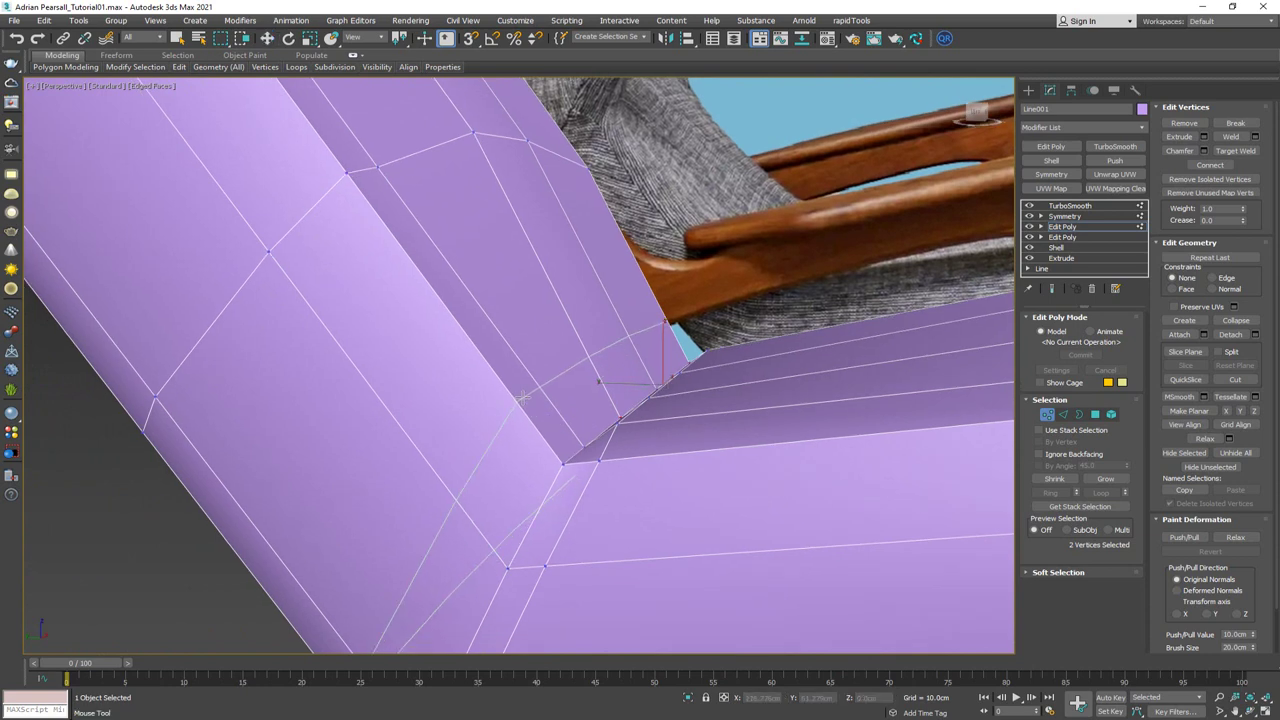
left_click(522, 397)
right_click(575, 404)
key("2")
key("ctrl+e")
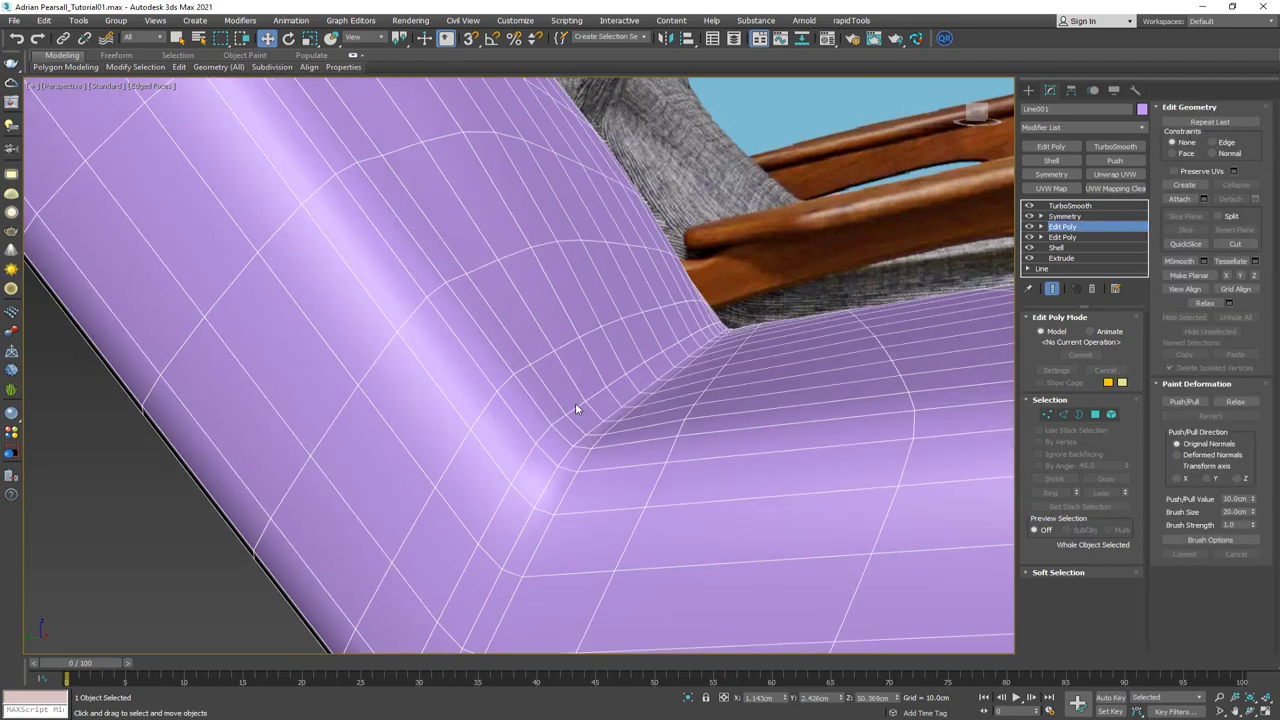
scroll(575, 404, "down", 3)
mouse_move(575, 404)
middle_mouse_down("alt")
mouse_move(490, 407)
mouse_move(514, 391)
mouse_move(509, 417)
mouse_move(551, 363)
mouse_move(529, 357)
mouse_move(538, 365)
middle_mouse_up("alt")
key("F4")
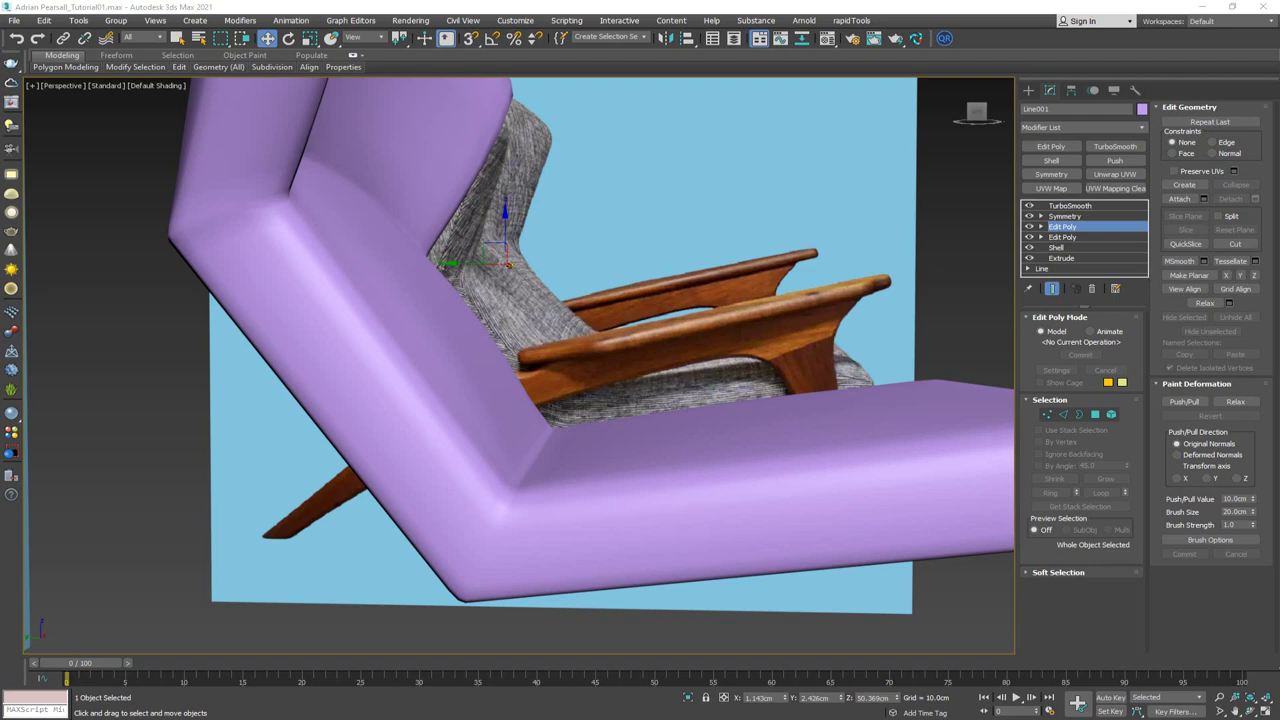
Slide the edge loop on the seat side of the crease along the seat with the Edge constraint, and check the smoothed corner
key("1")
key("2")
key("F4")
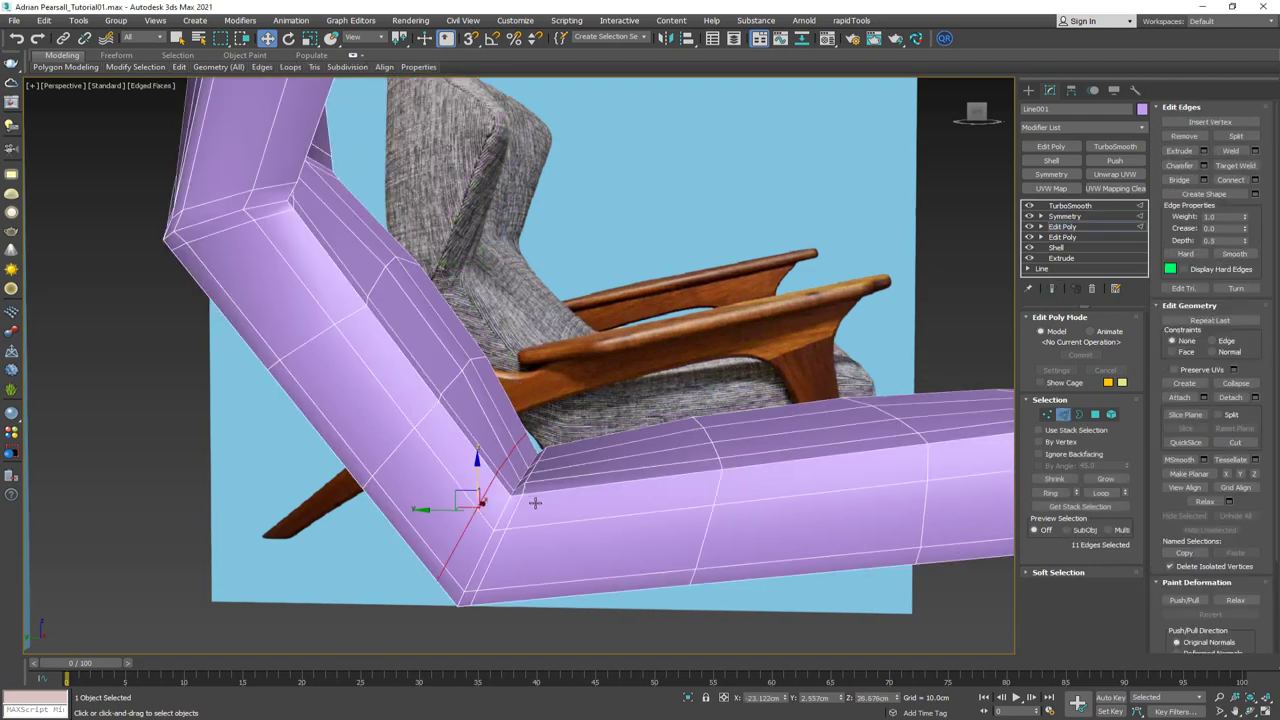
double_click(514, 514)
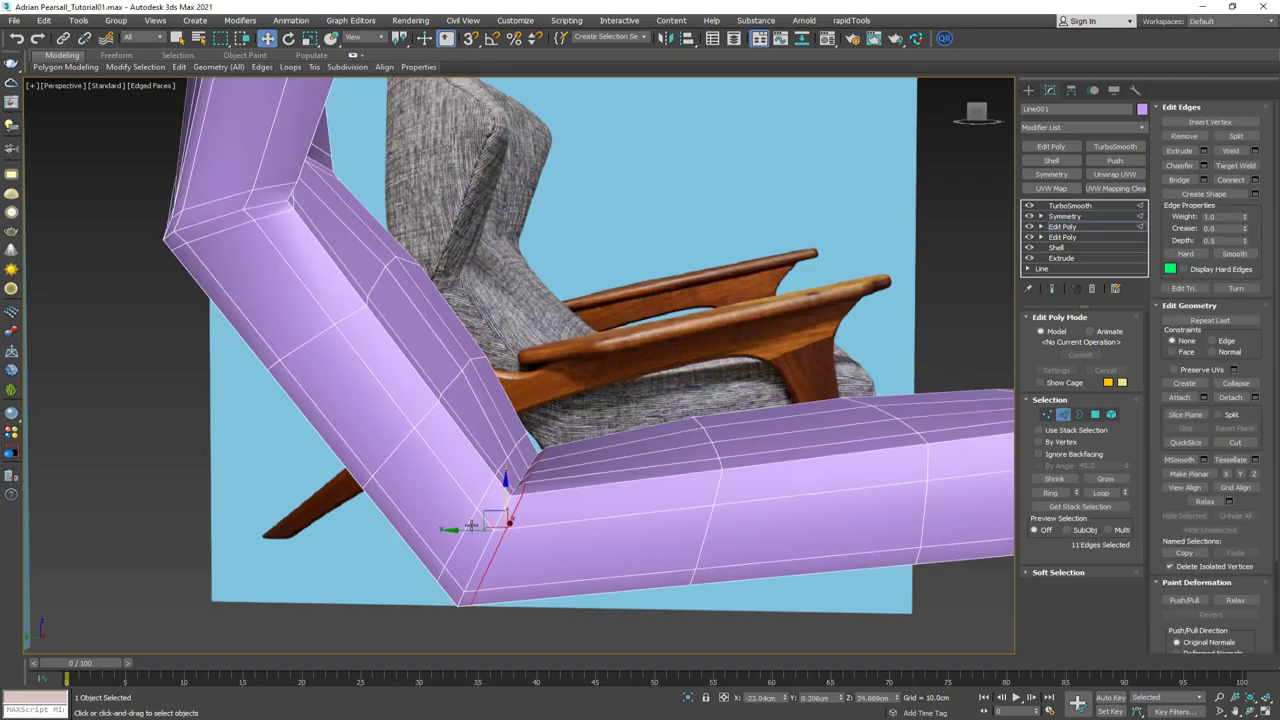
left_click_drag(472, 531, 502, 528)
key("backslash")
scroll(512, 519, "up", 4)
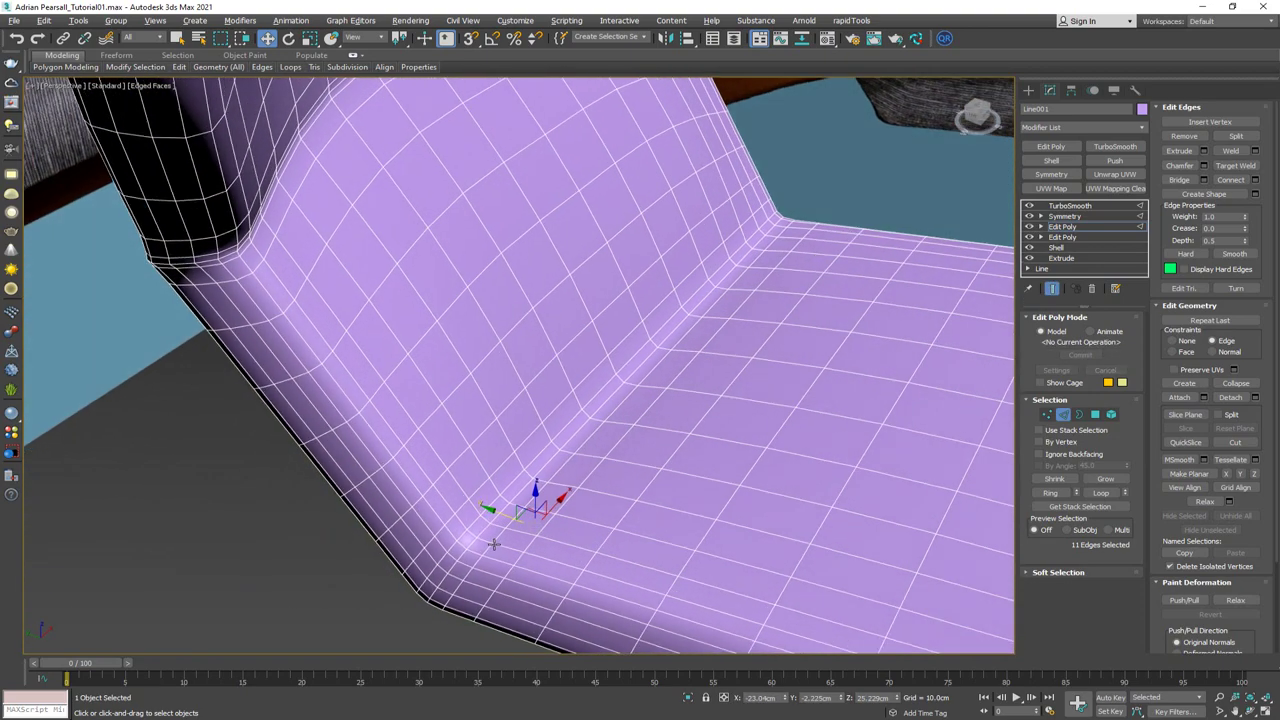
key("F4")
middle_click_drag(561, 451, 539, 478, "alt")
key("ctrl+e")
key("F4")
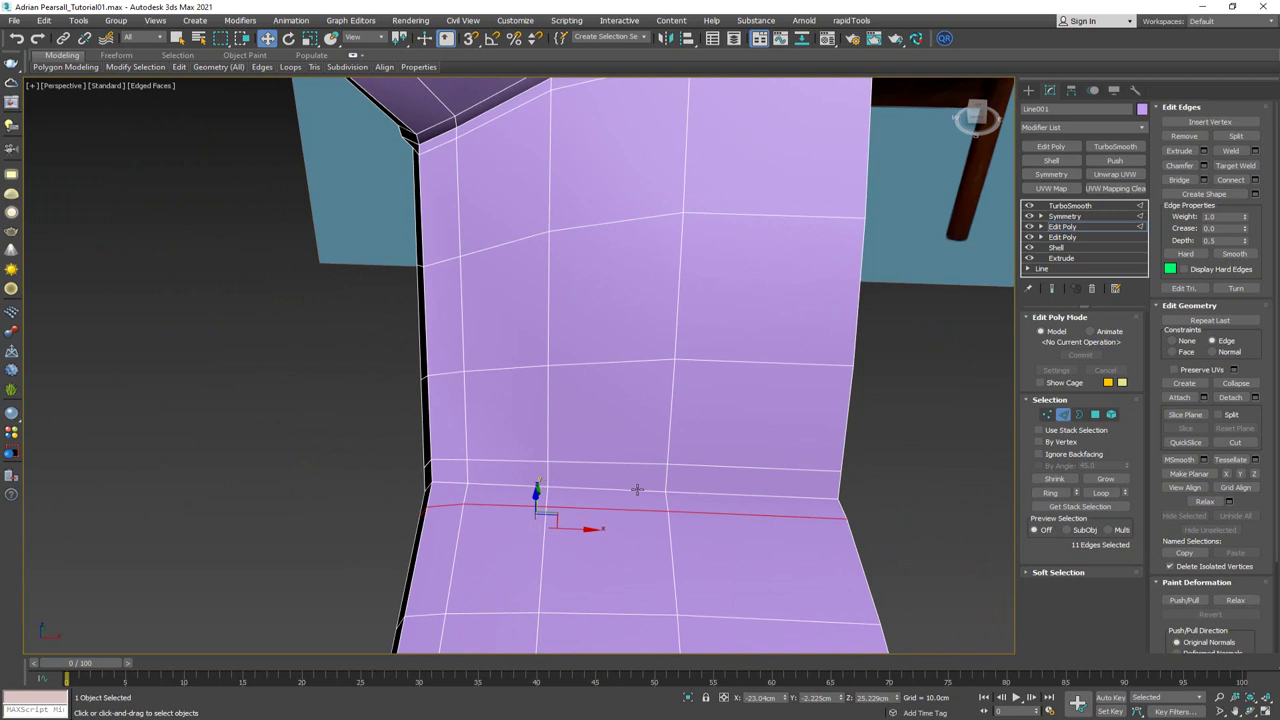
Select two vertices on the middle crease loop: the one on the centreline and the one two columns away
middle_click_drag(636, 489, 574, 474, "alt")
key("1")
left_click(480, 471)
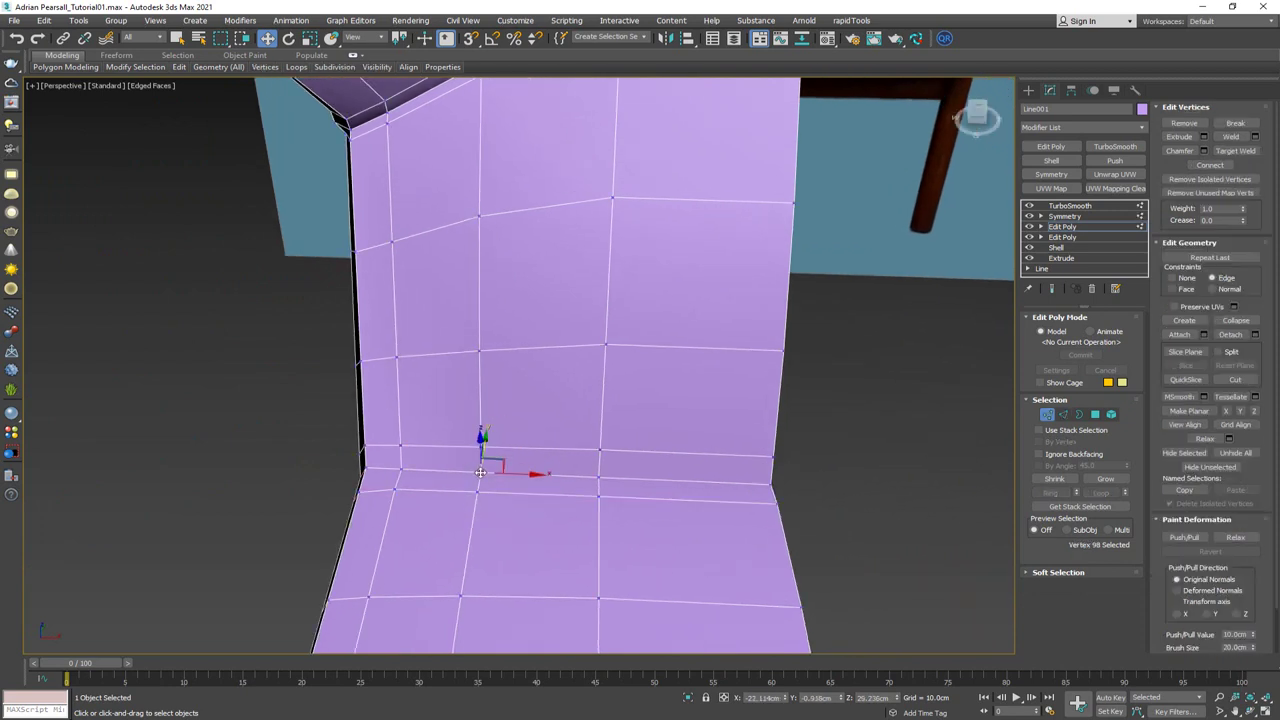
left_click(769, 484, "ctrl")
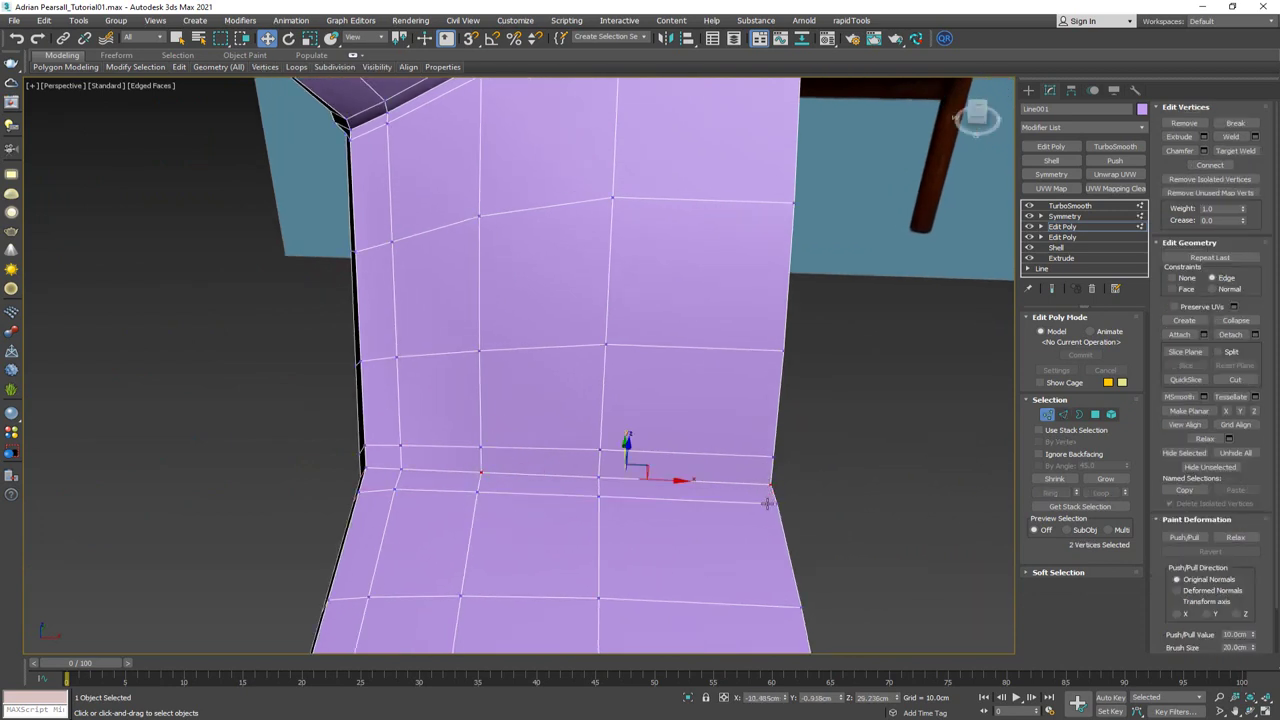
middle_click_drag(769, 484, 659, 455, "alt")
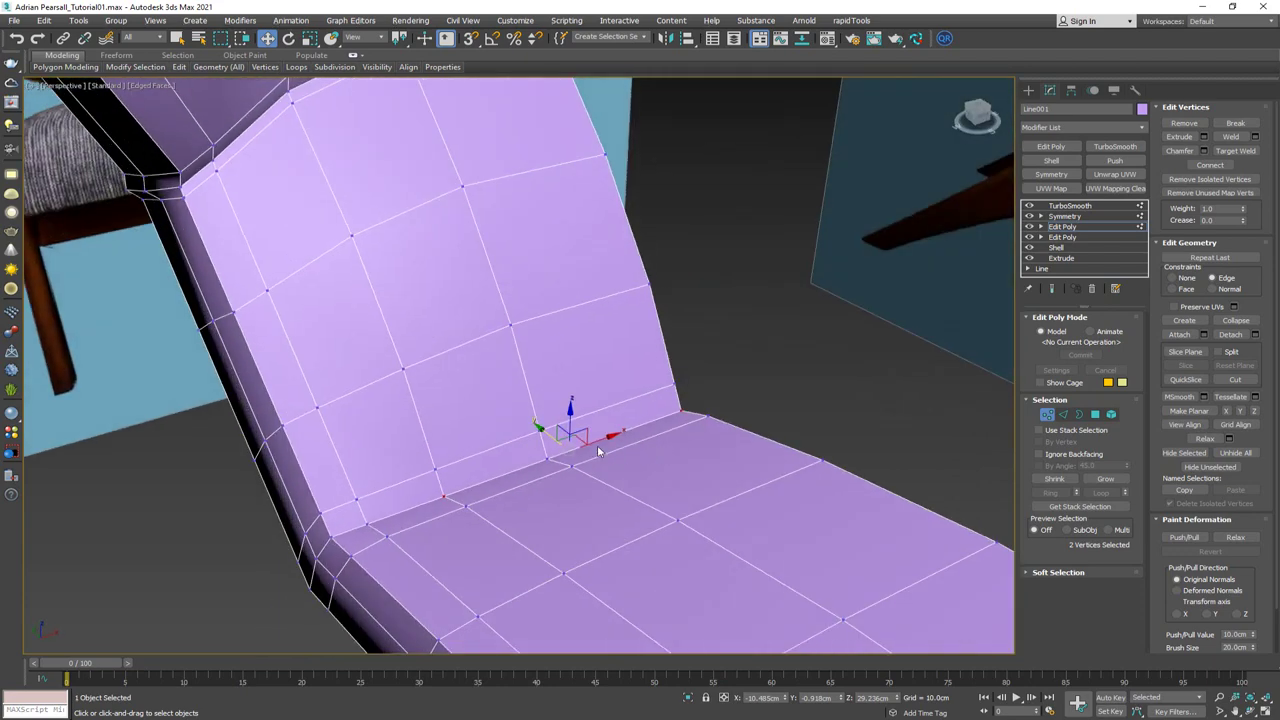
scroll(596, 447, "up", 2)
middle_click_drag(529, 461, 590, 440, "alt")
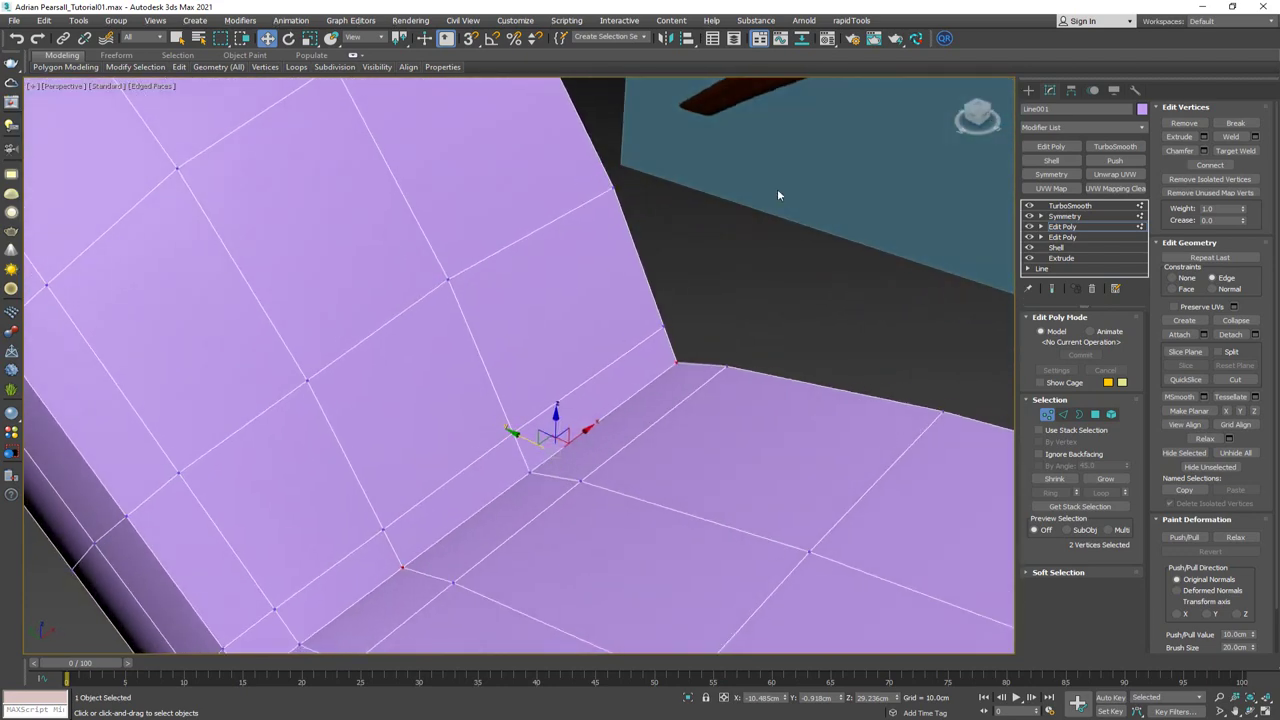
Chamfer both crease vertices with an amount of about 1.014 cm, 1 segment and a depth of -0.14
left_click(1203, 151)
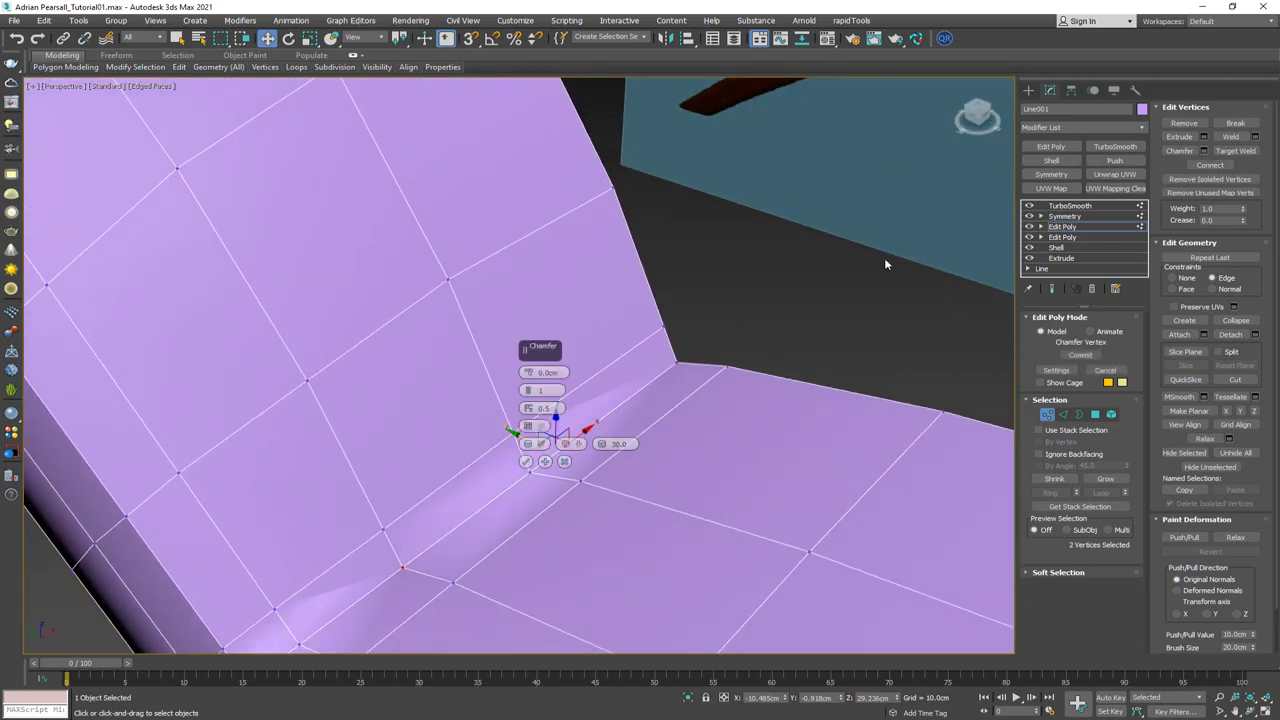
left_click(531, 374)
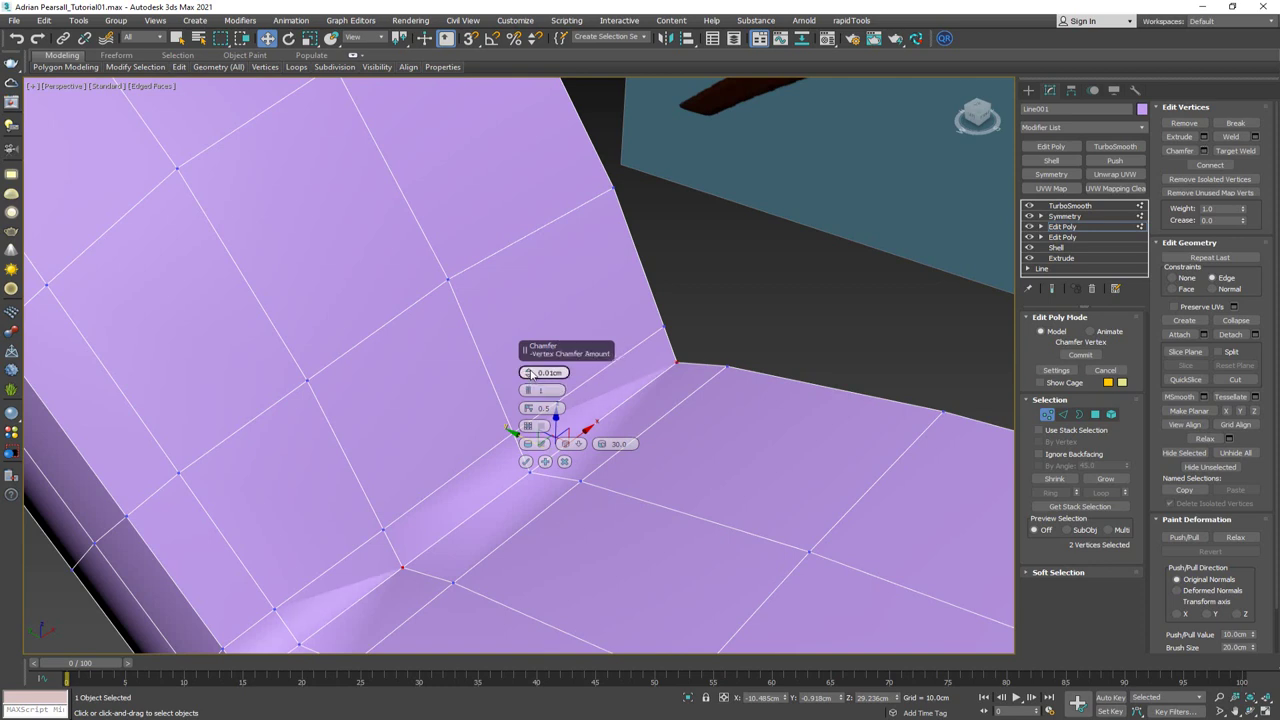
left_click_drag(531, 372, 533, 384)
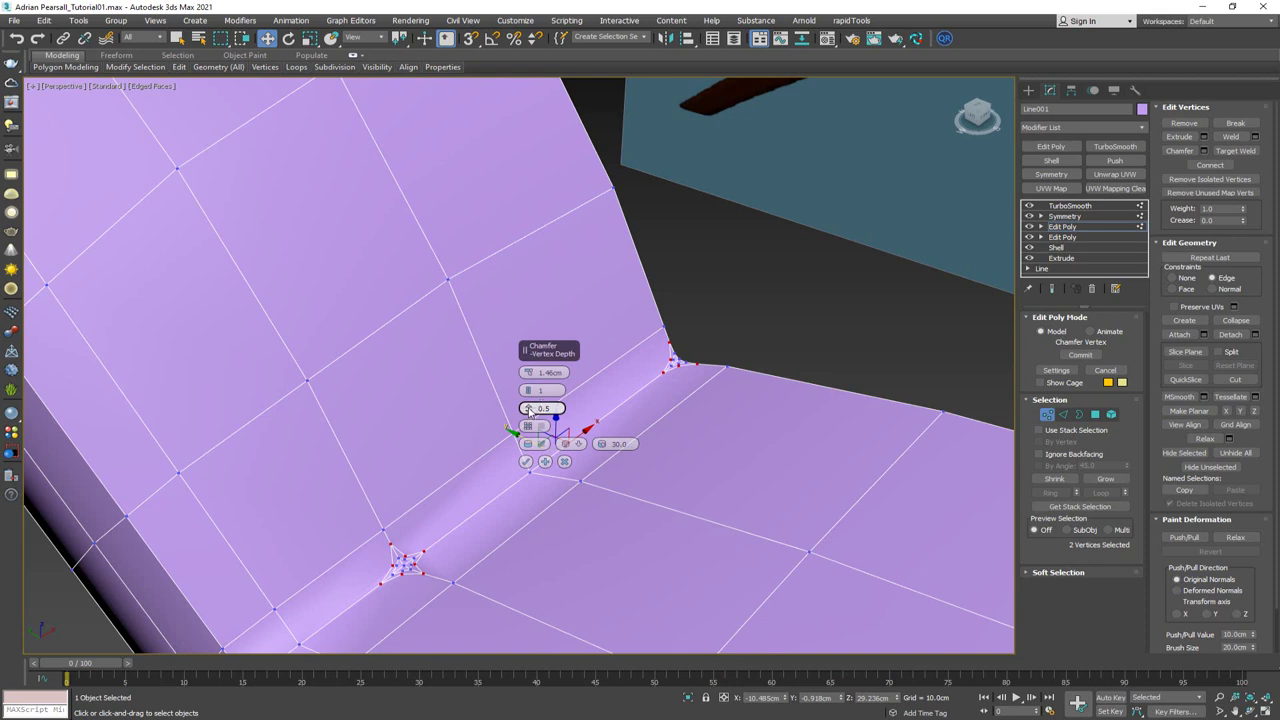
left_click_drag(529, 402, 534, 487)
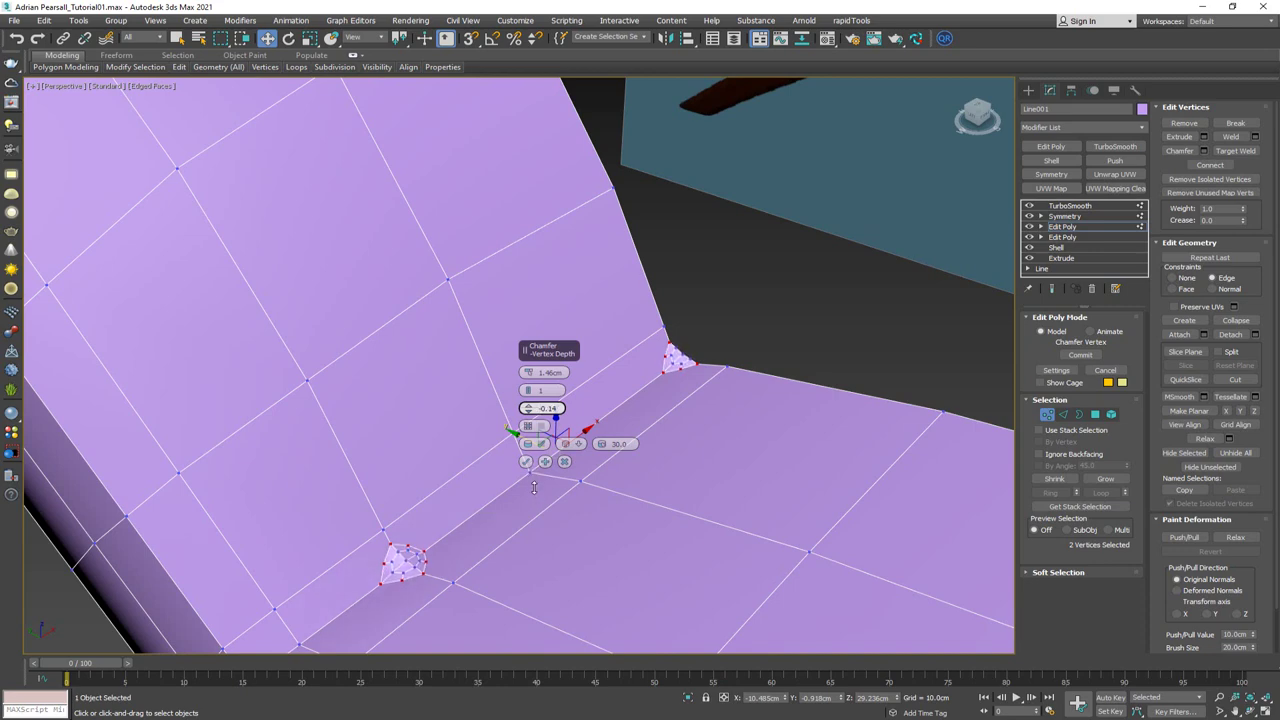
middle_click_drag(440, 527, 426, 466)
scroll(432, 472, "up", 4)
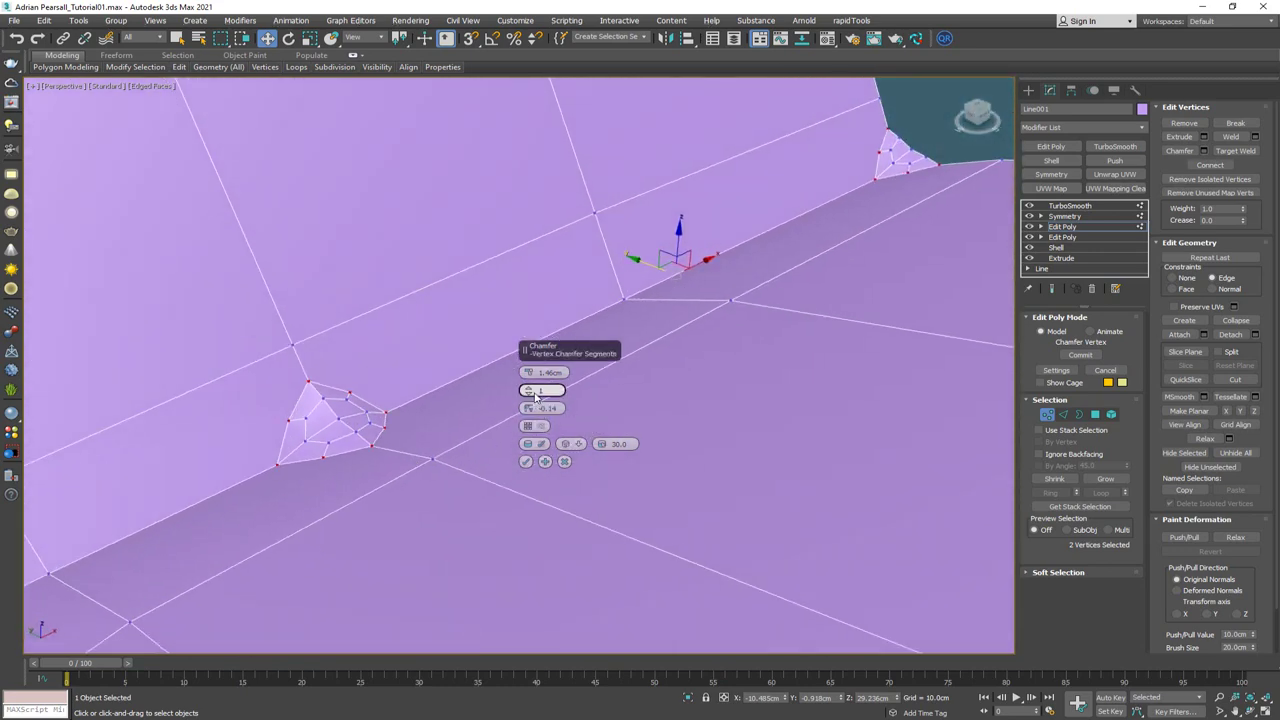
mouse_move(531, 375)
left_mouse_down()
mouse_move(532, 388)
mouse_move(533, 376)
left_mouse_up()
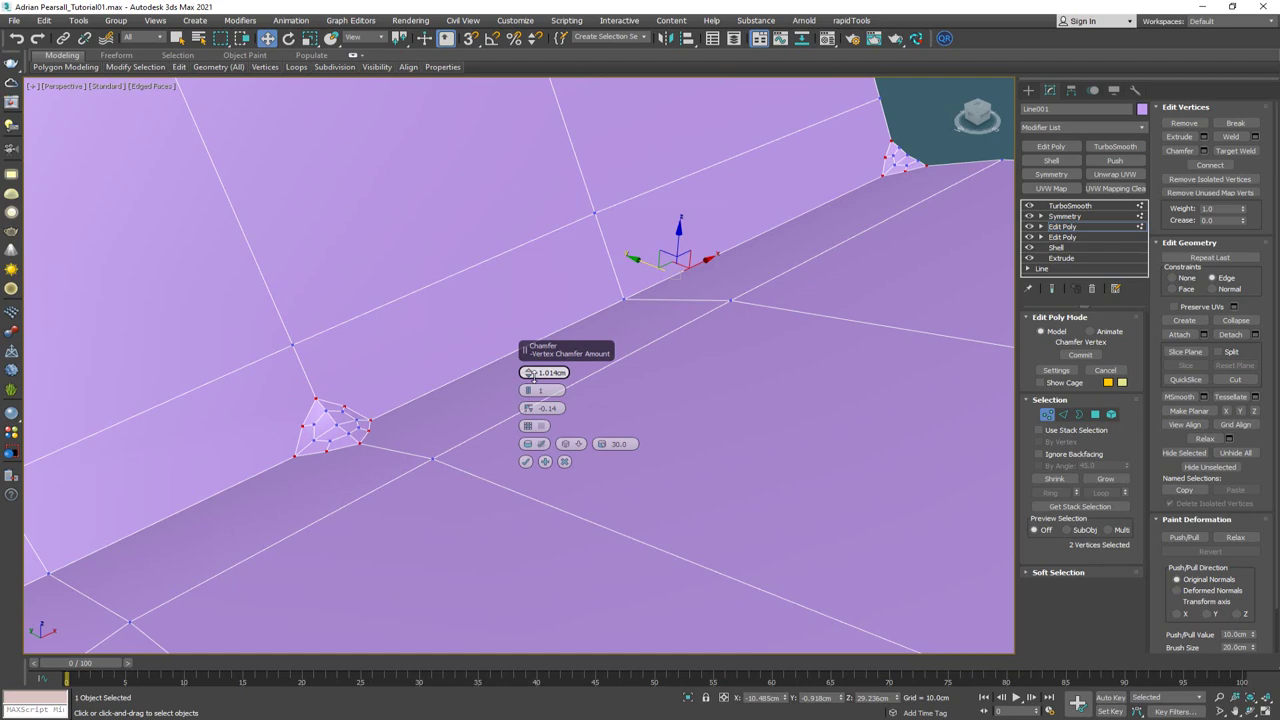
left_click(526, 461)
Select the centre vertices of both chamfers and convert the selection to their surrounding polygons
middle_click_drag(528, 466, 628, 434, "alt")
scroll(666, 490, "up", 3)
left_click(668, 462)
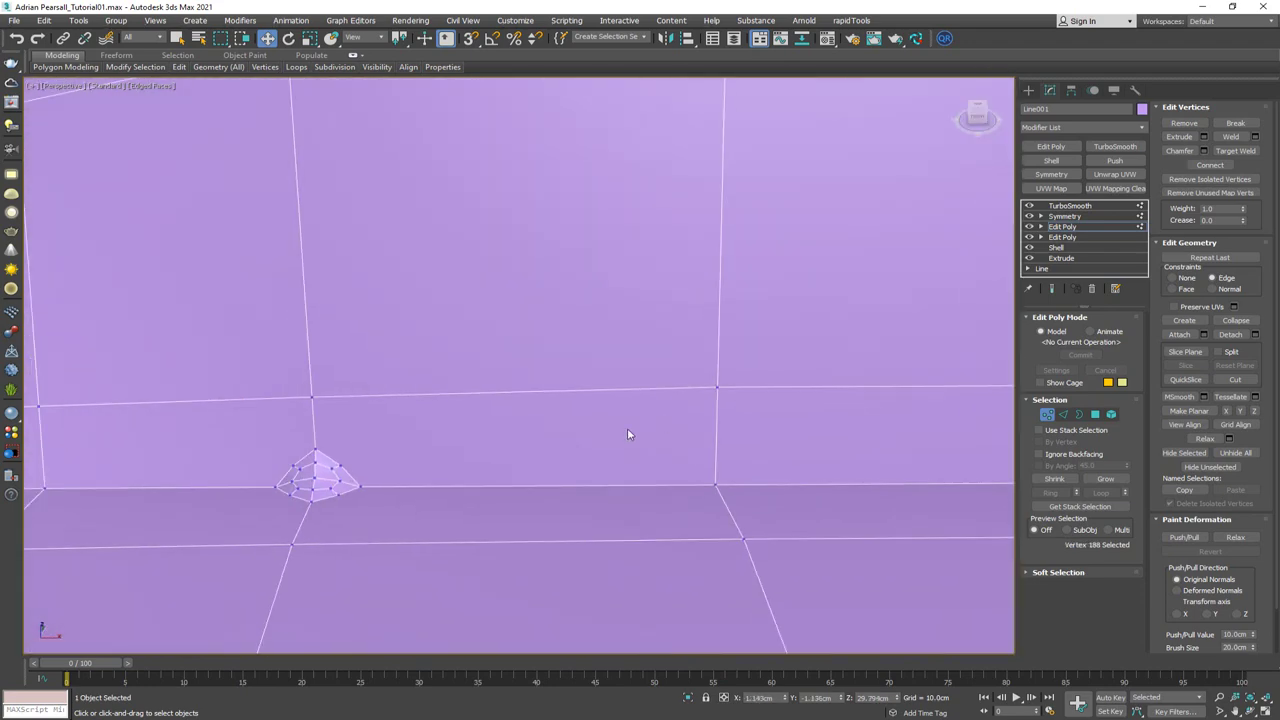
left_click(313, 478, "ctrl")
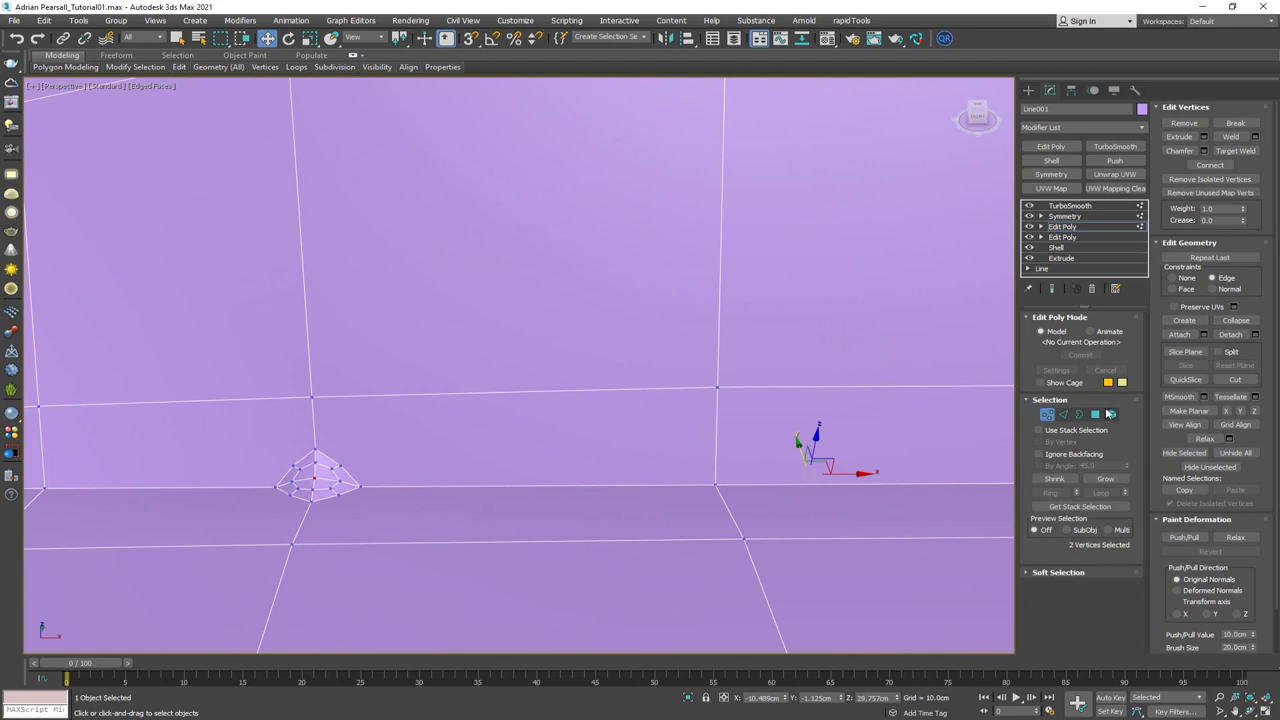
left_click(1096, 415)
Set the editing constraint to None and move the small polygons at both chamfer centres down into the cushion
middle_click_drag(511, 423, 614, 372, "alt")
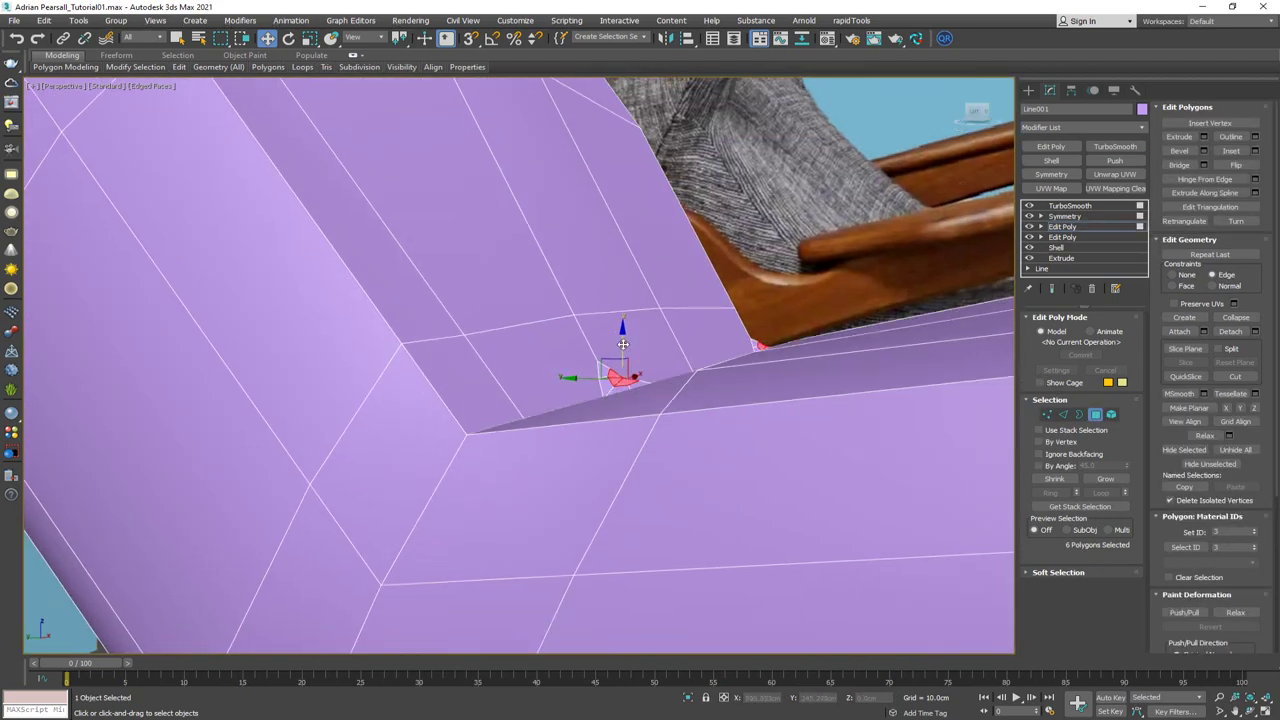
left_click(620, 353)
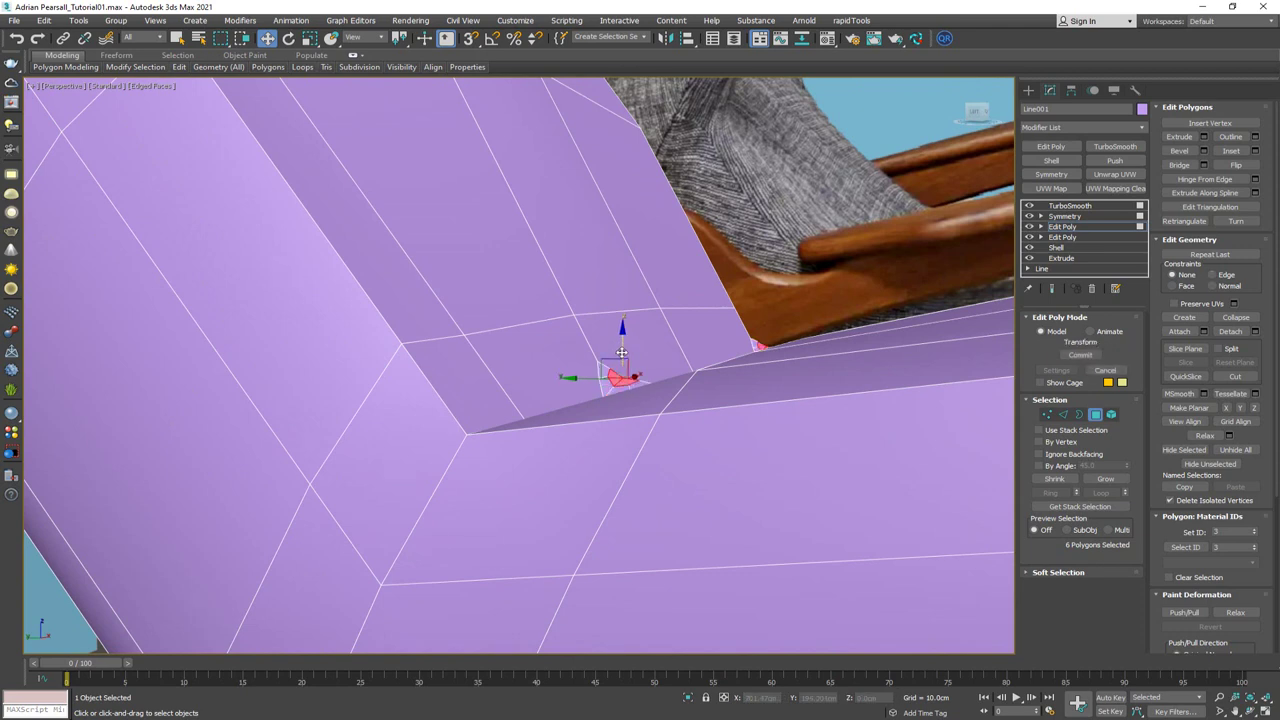
left_click(762, 346)
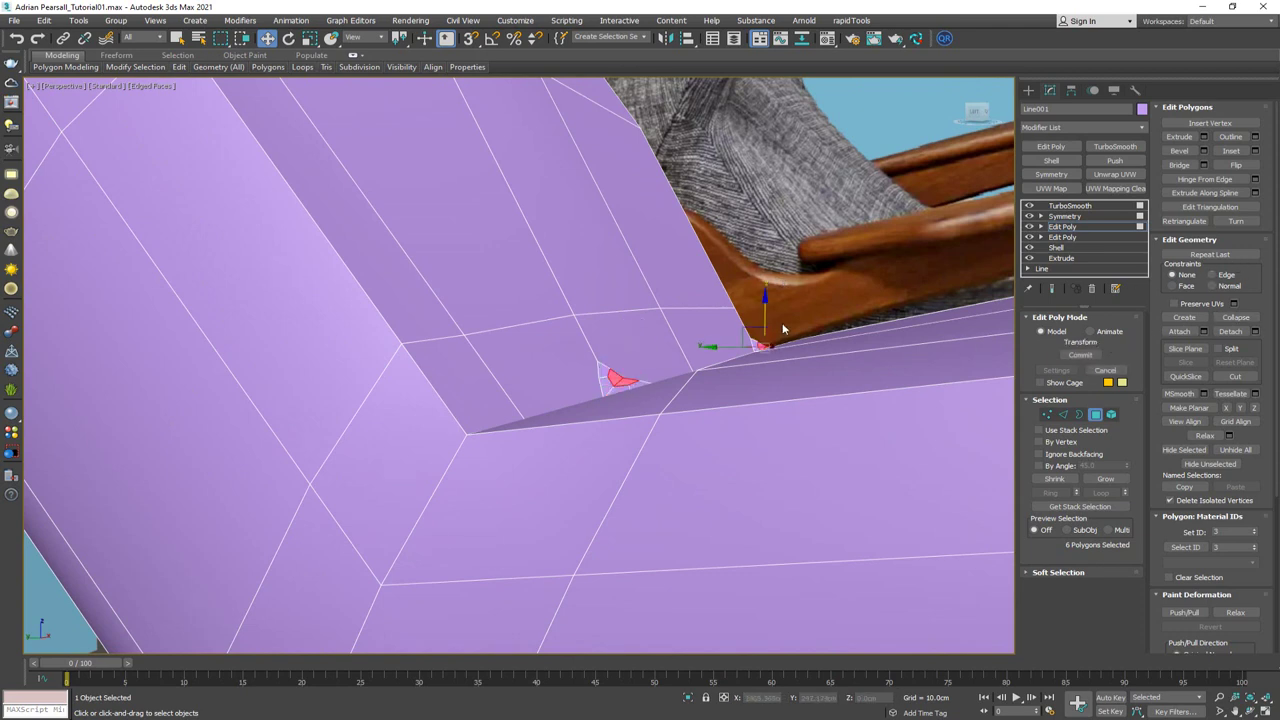
left_click_drag(765, 312, 763, 334)
Examine the centreline dimple and the outer dimple at vertex level, along with the crease edges running between them
middle_click_drag(763, 335, 650, 385, "alt")
middle_click_drag(790, 392, 540, 435)
scroll(609, 432, "up", 4)
key("1")
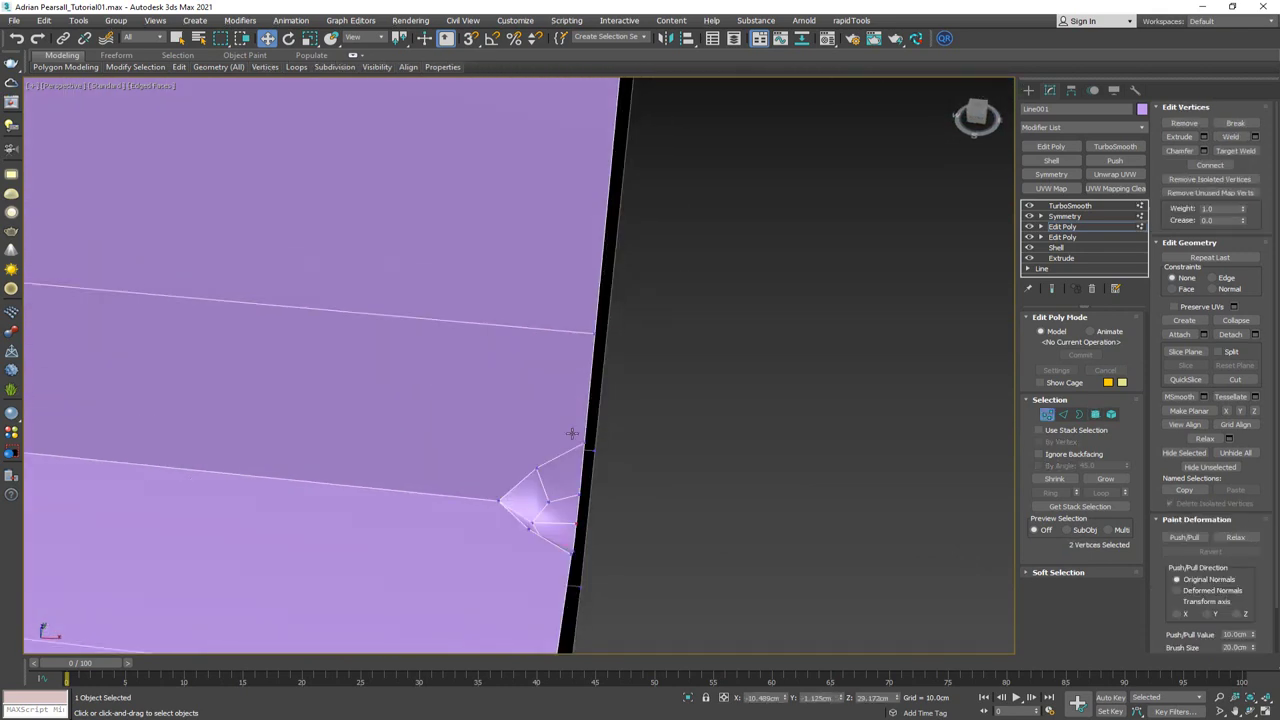
scroll(528, 432, "down", 2)
left_click(530, 452)
middle_click_drag(530, 452, 553, 479, "alt")
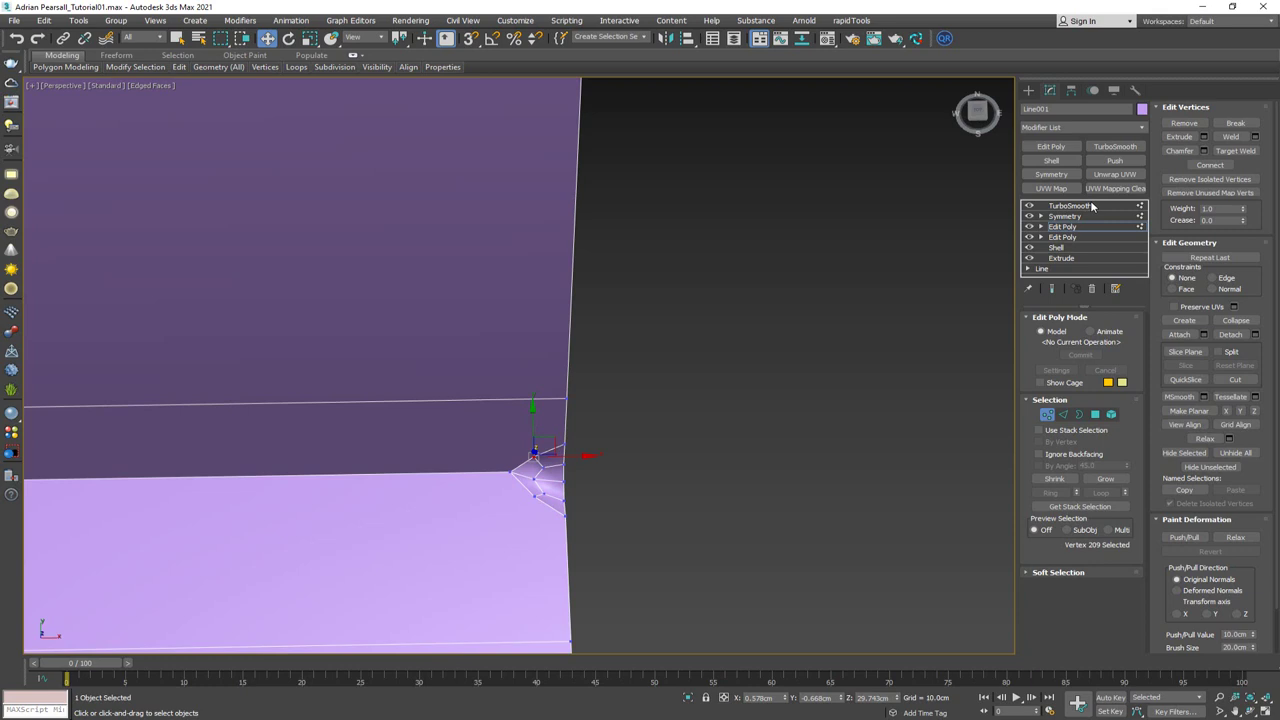
scroll(545, 465, "down", 3)
middle_click_drag(545, 465, 787, 419)
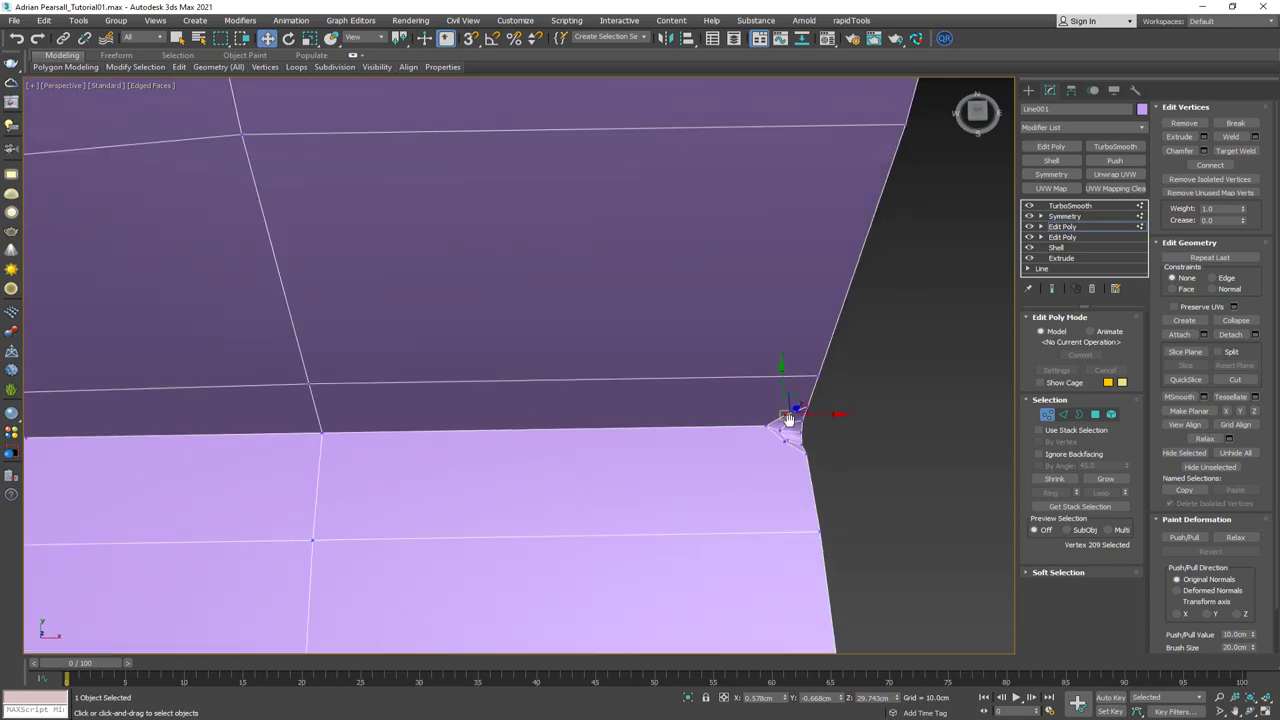
middle_click_drag(531, 441, 631, 434)
scroll(627, 436, "down", 2)
scroll(327, 443, "up", 3)
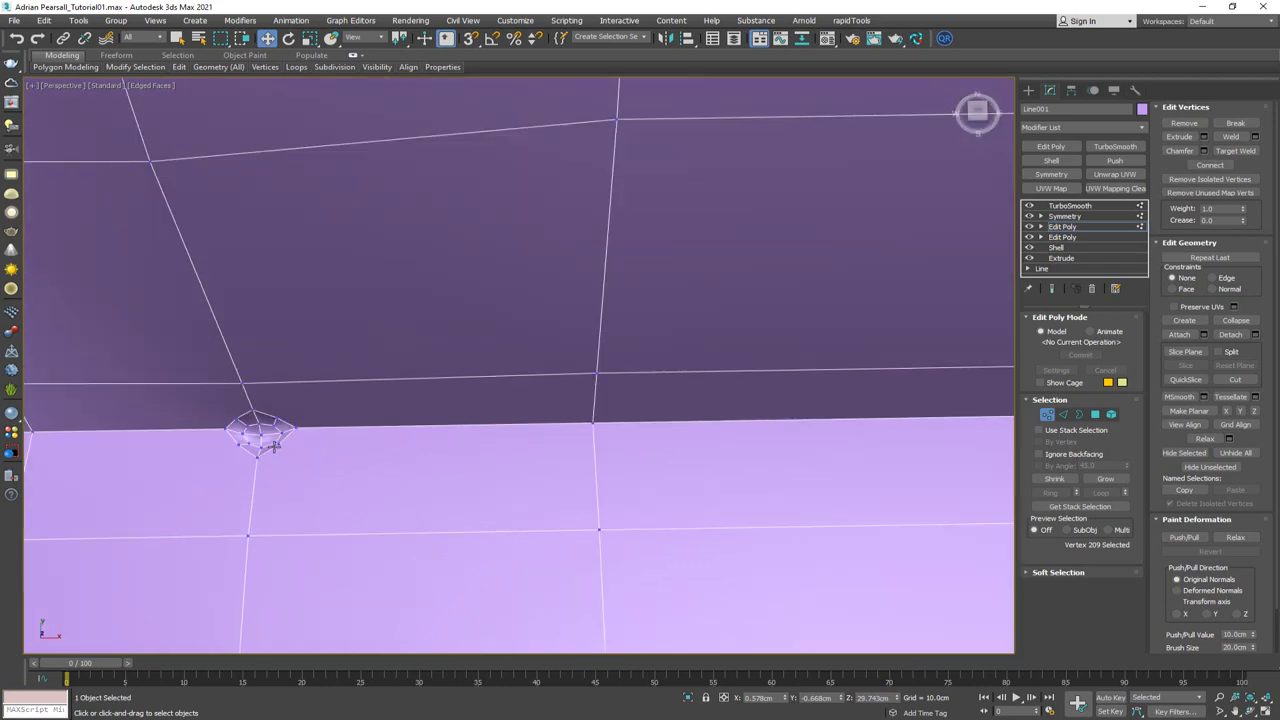
Cut an edge along the seat side of the crease from the outer dimple's ring to the centreline dimple
left_click(278, 445)
middle_click_drag(298, 432, 295, 424, "alt")
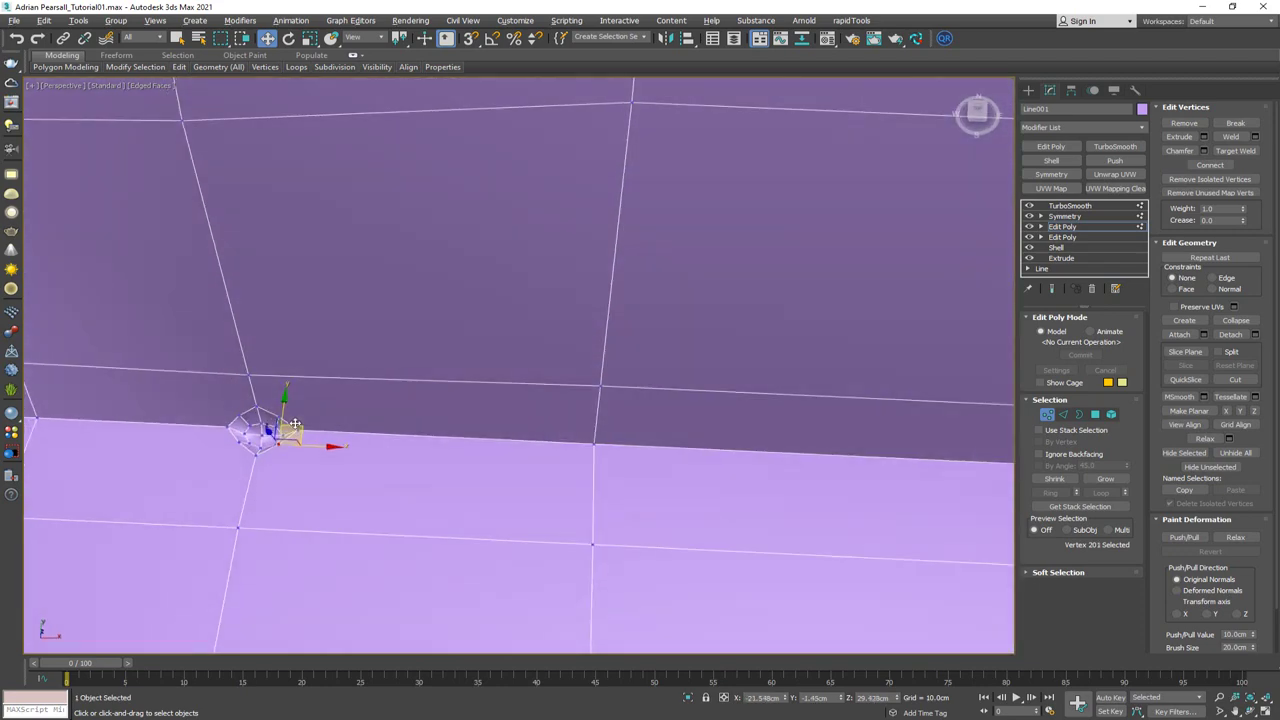
key("alt+c")
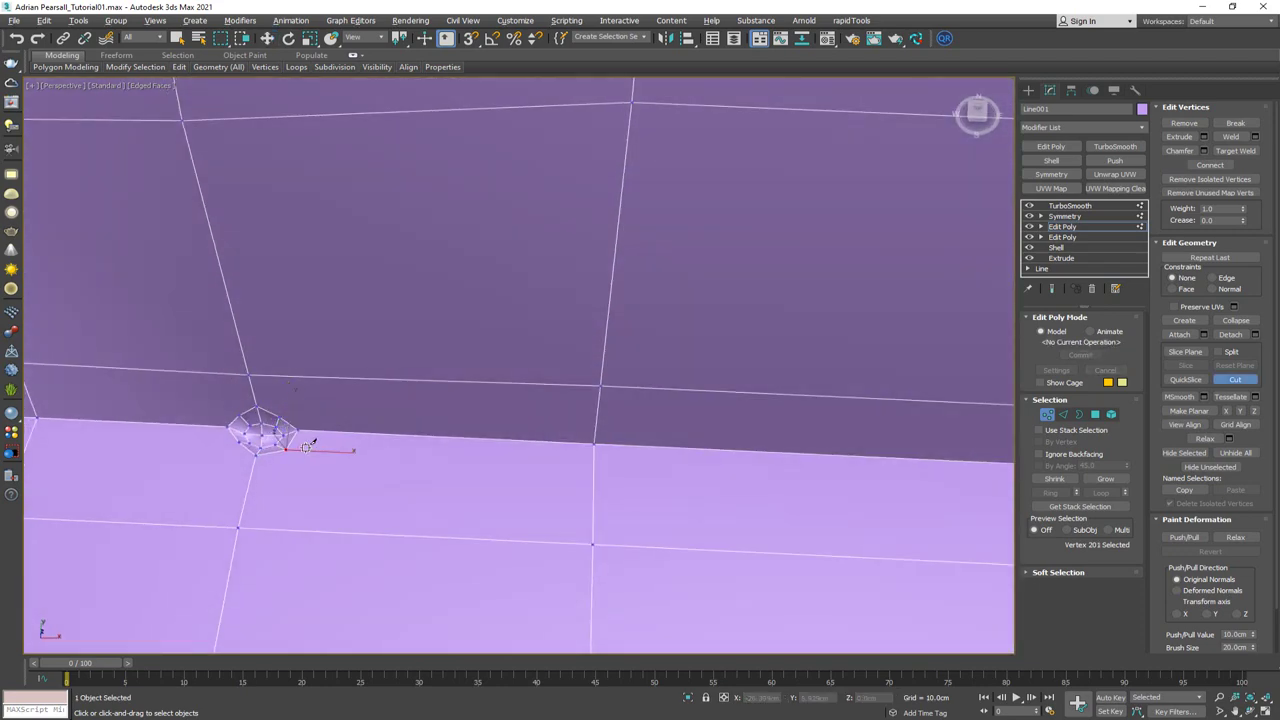
left_click(285, 449)
middle_click_drag(622, 464, 372, 440)
left_click(812, 452)
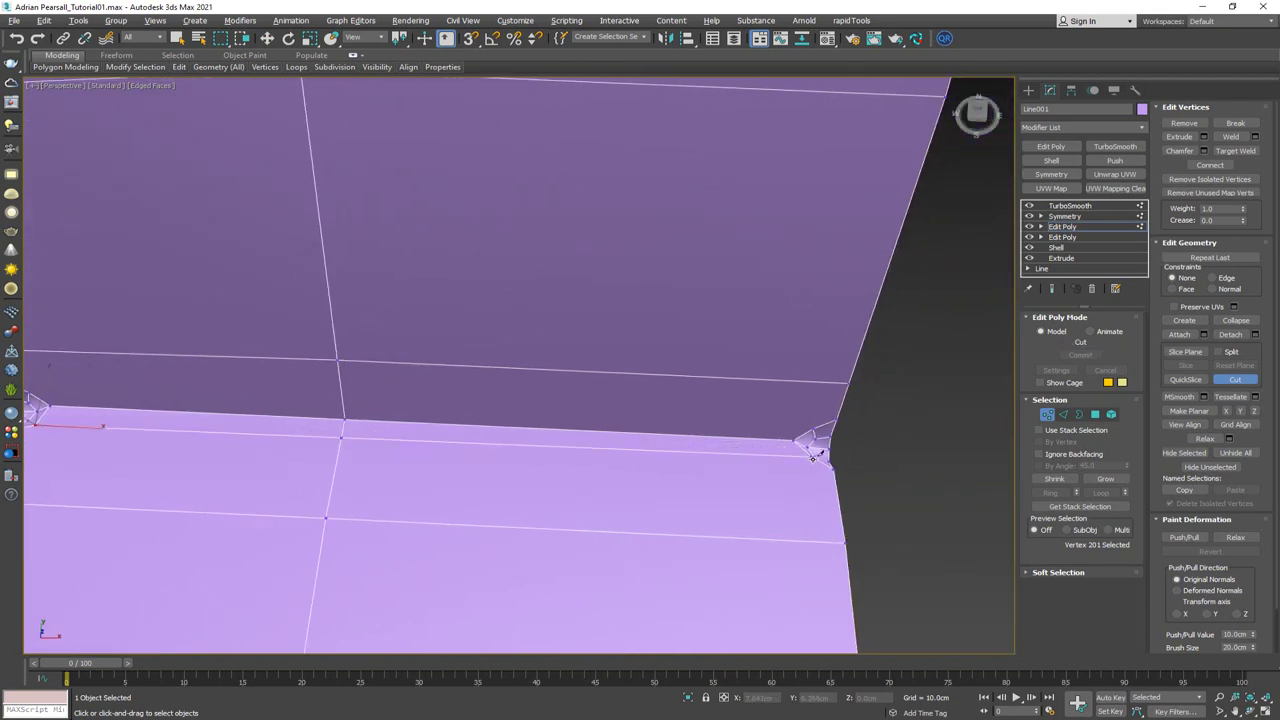
Cut a matching edge along the backrest side of the crease between the outer and centreline dimples, then end the Cut tool
middle_click_drag(568, 460, 491, 440, "alt")
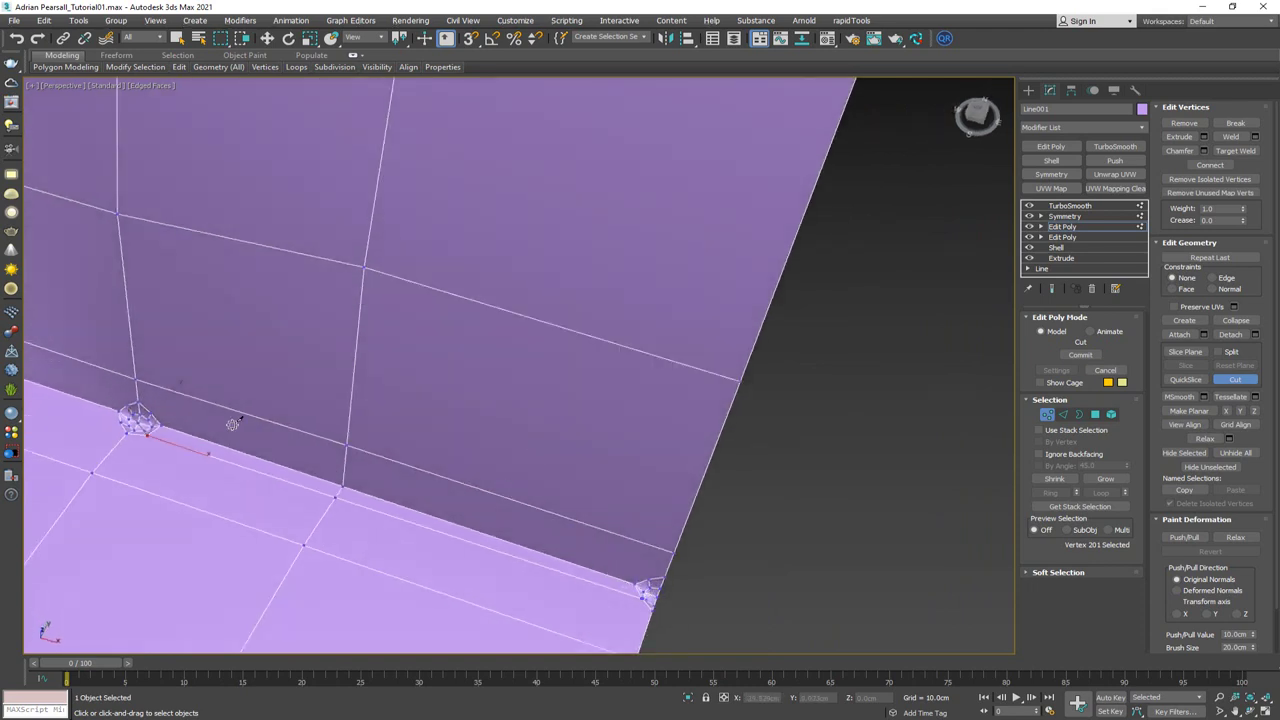
left_click(151, 411)
left_click(649, 578)
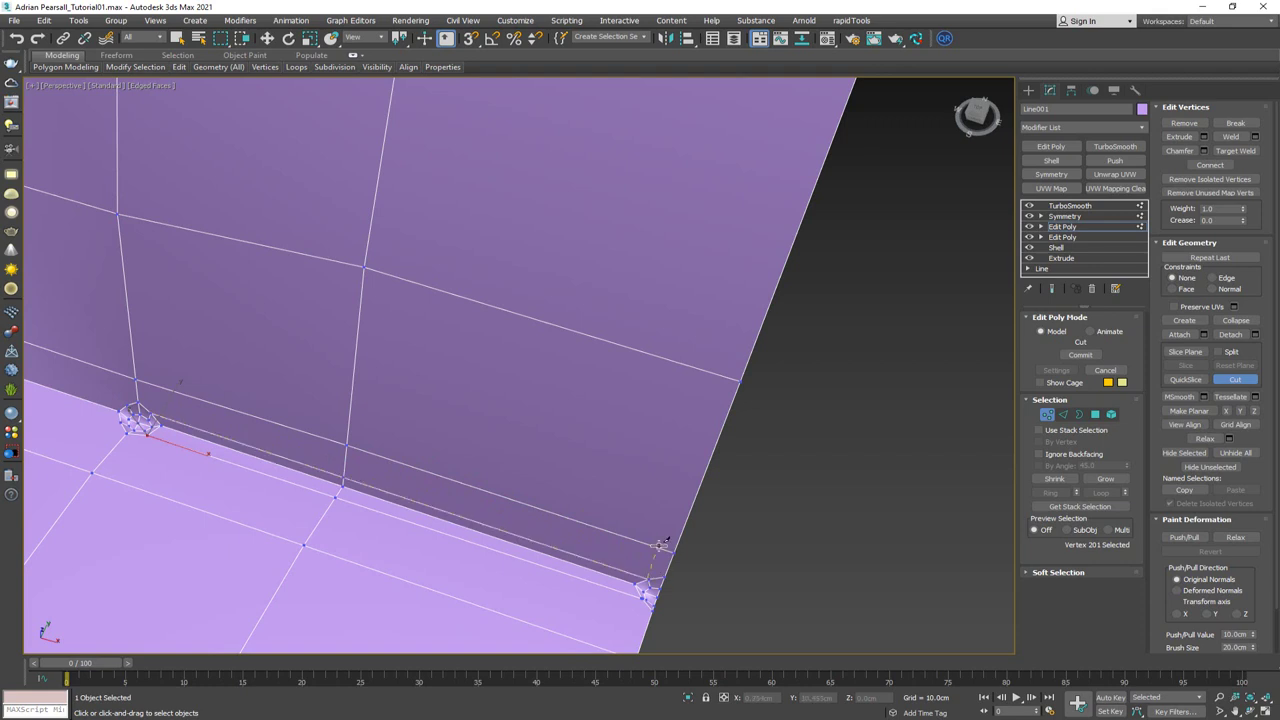
middle_click_drag(638, 545, 565, 437, "alt")
key("w")
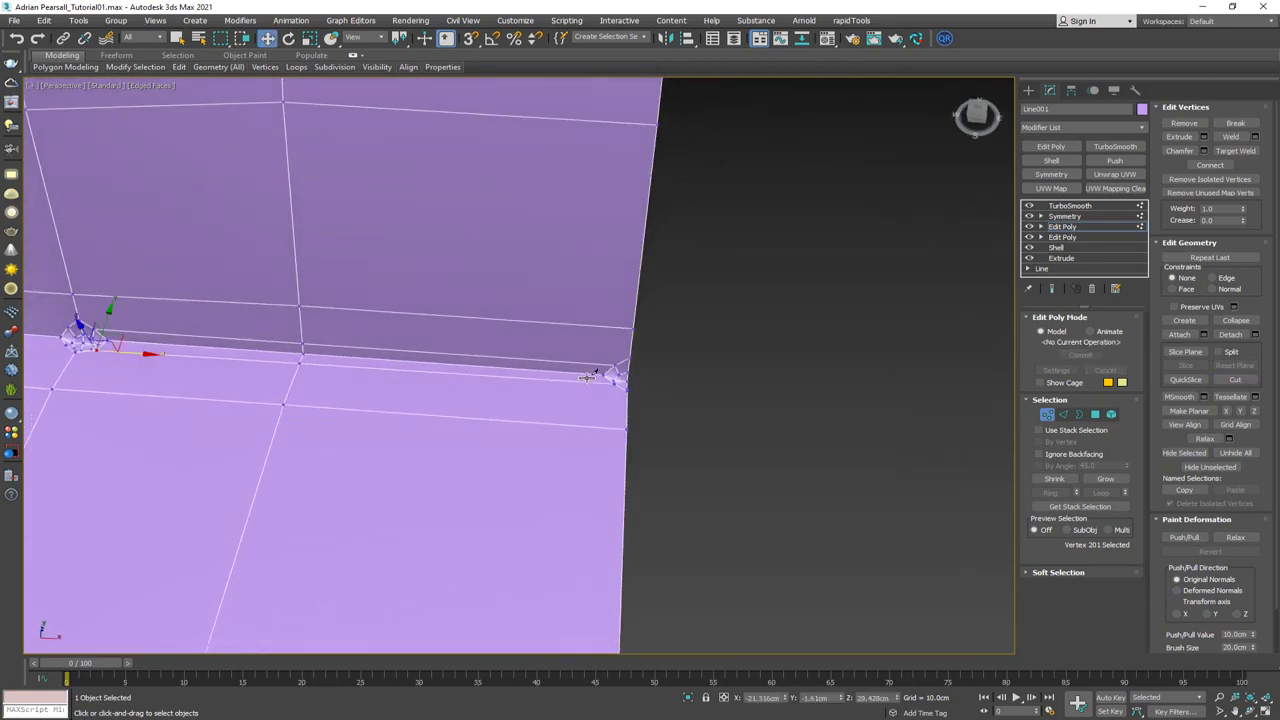
Try to connect the support-loop vertex midway between the dimples, on the backrest side, to the centreline dimple's upper ring vertex
scroll(600, 370, "up", 3)
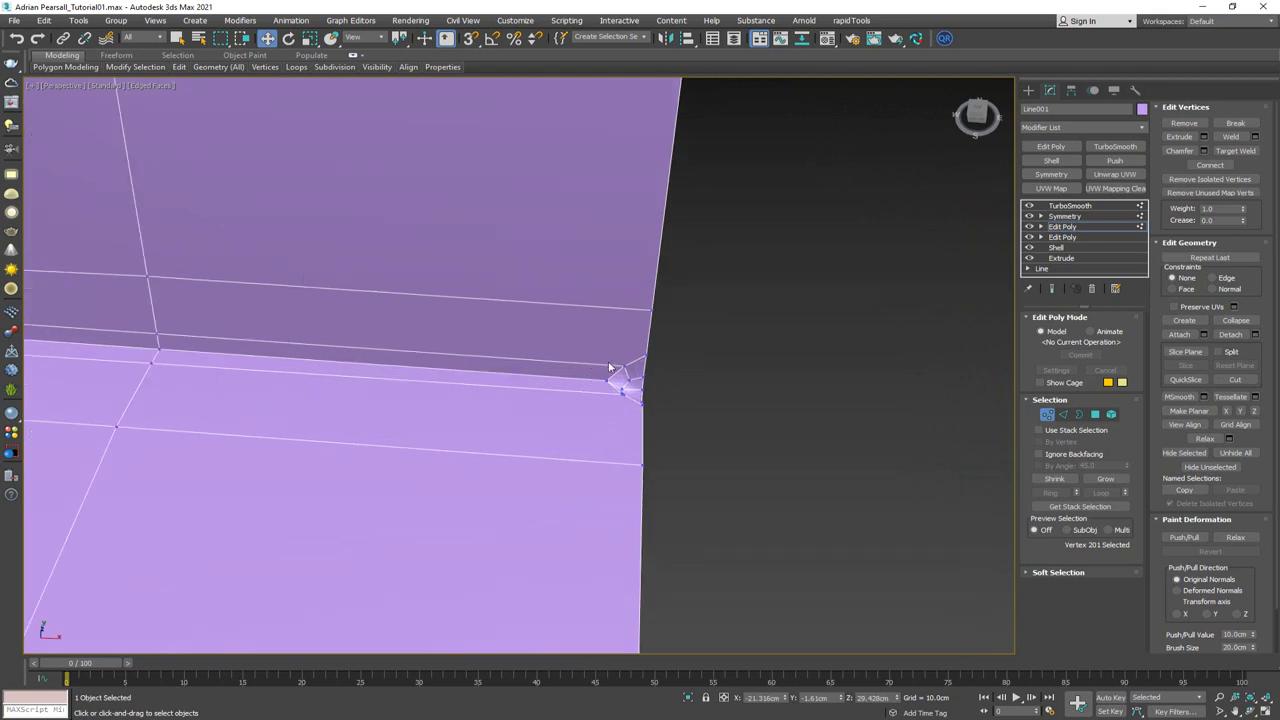
left_click(144, 277)
left_click(624, 367, "ctrl")
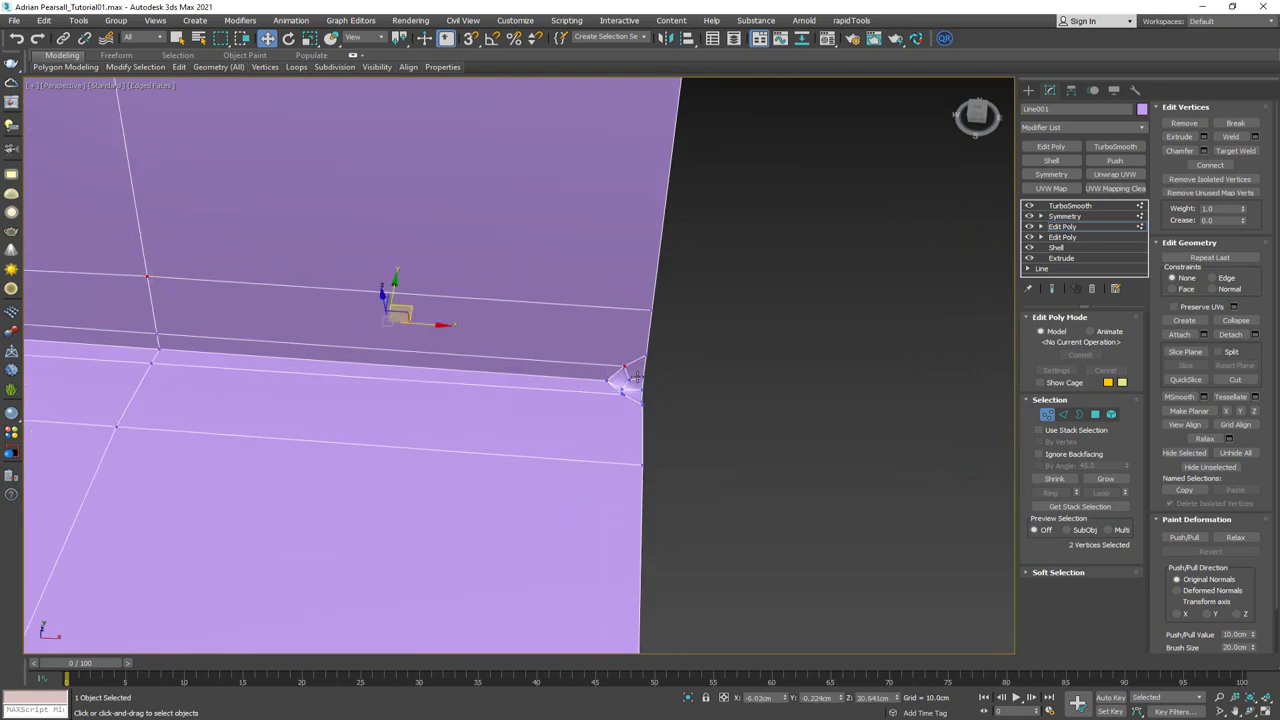
middle_click_drag(333, 286, 599, 338)
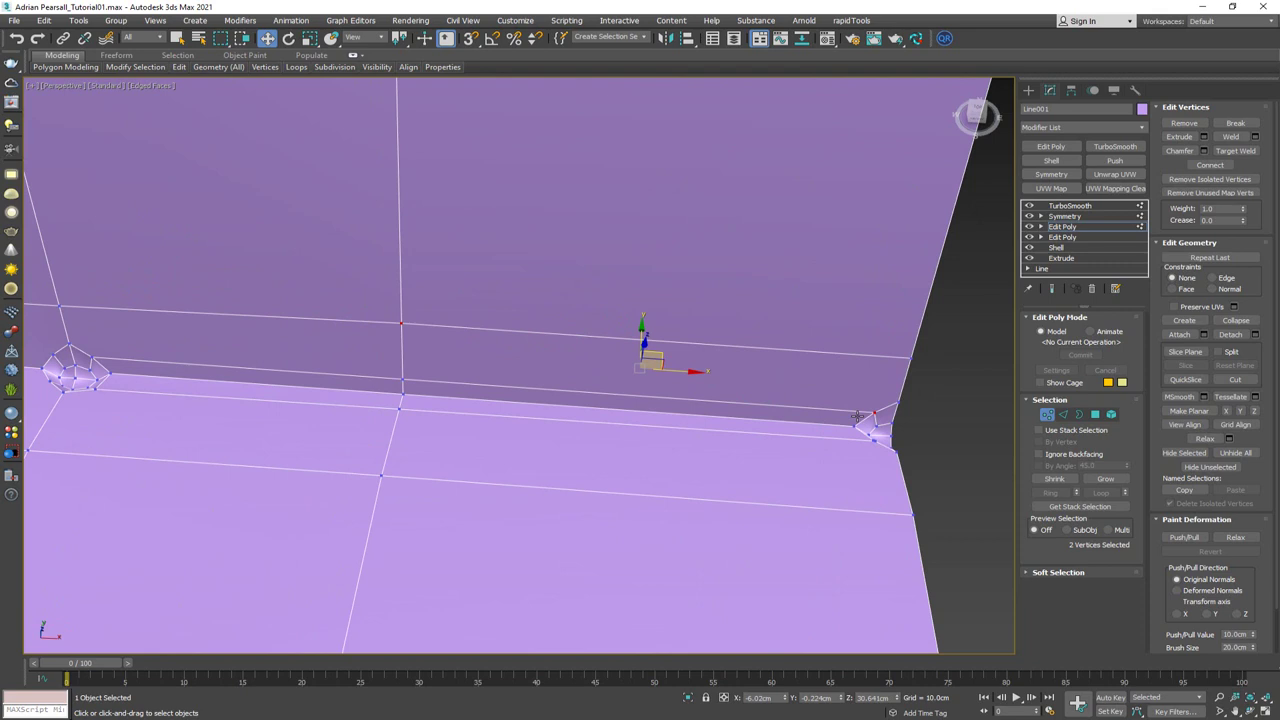
key("ctrl+shift+e")
left_click(90, 356)
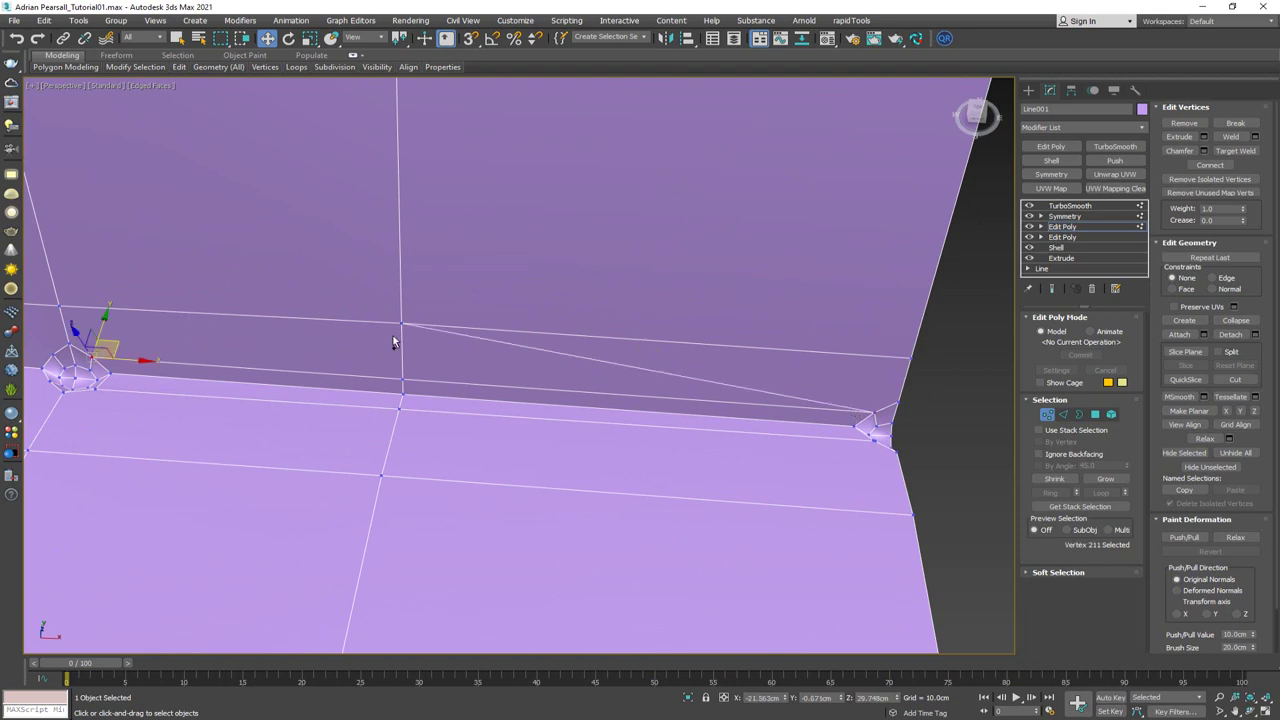
left_click(401, 324, "ctrl")
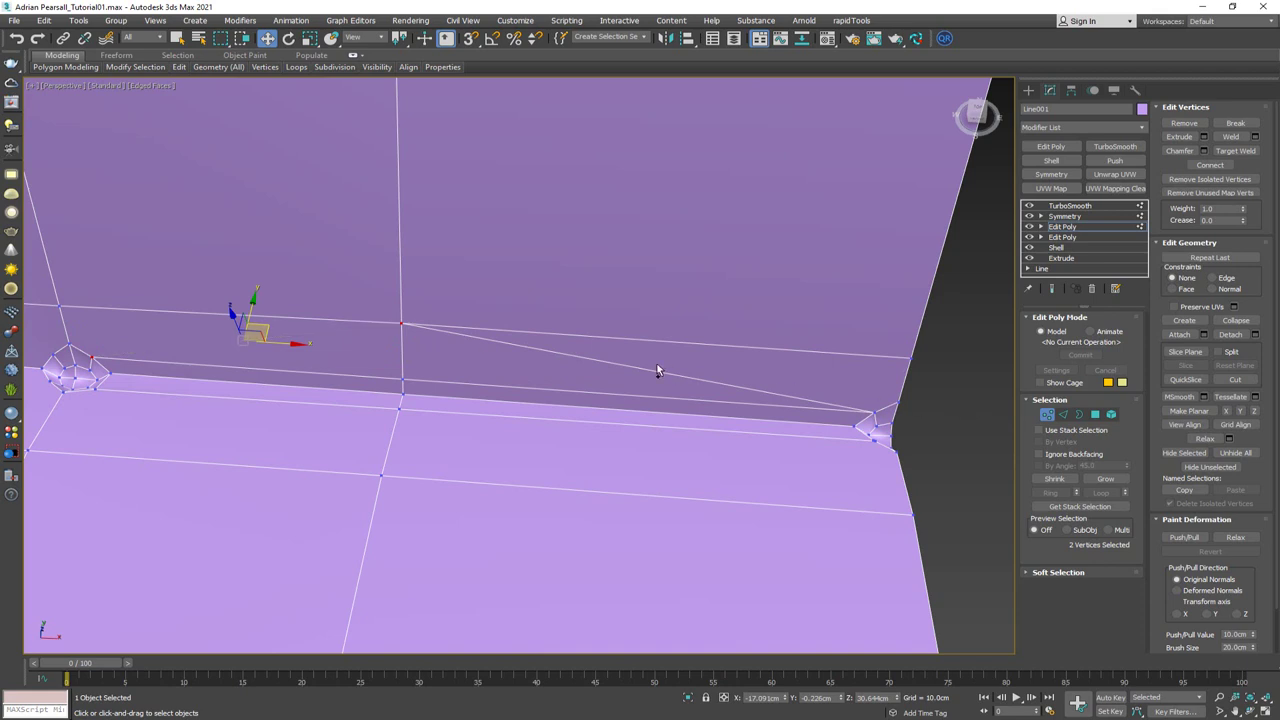
key("ctrl+z")
key("ctrl+z")
middle_click_drag(656, 370, 600, 375, "alt")
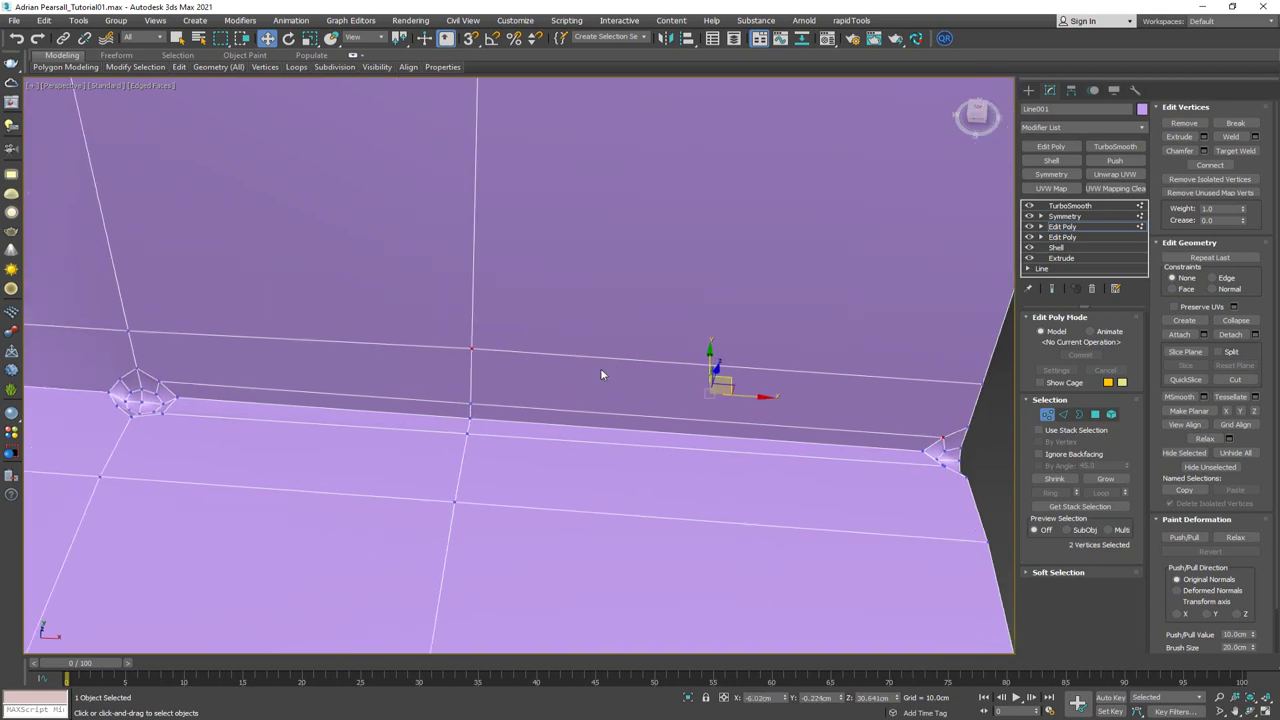
Connect the outermost column's vertex on the backrest-side support loop to the outer dimple's nearest upper ring vertex
left_click(1047, 416)
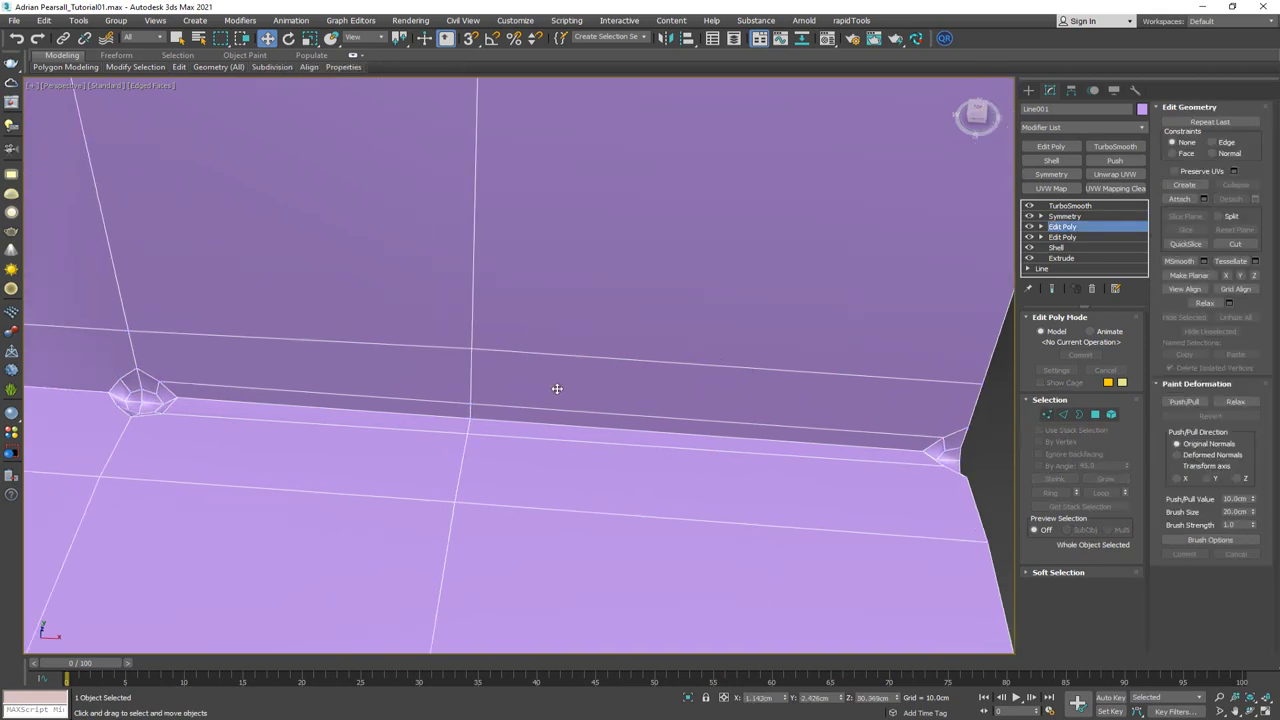
middle_click_drag(430, 363, 547, 385, "alt")
scroll(466, 380, "down", 5)
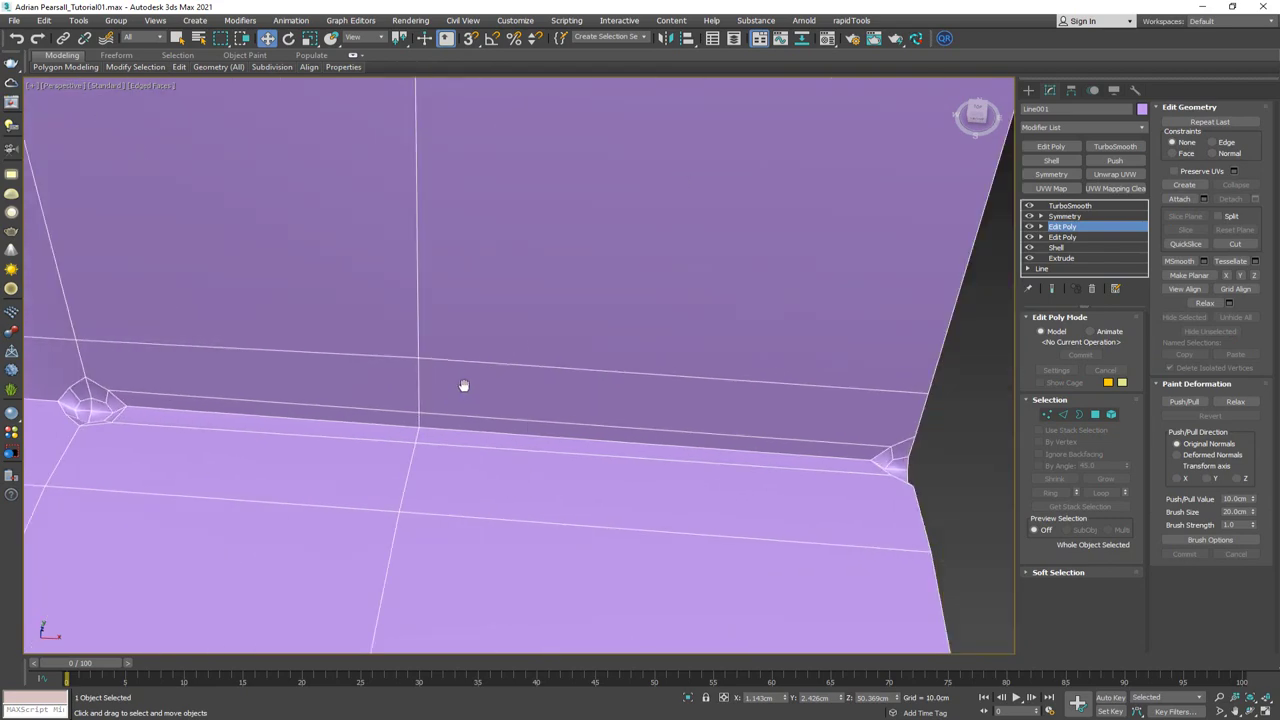
middle_click_drag(466, 380, 510, 371, "alt")
middle_click_drag(268, 403, 414, 414, "alt")
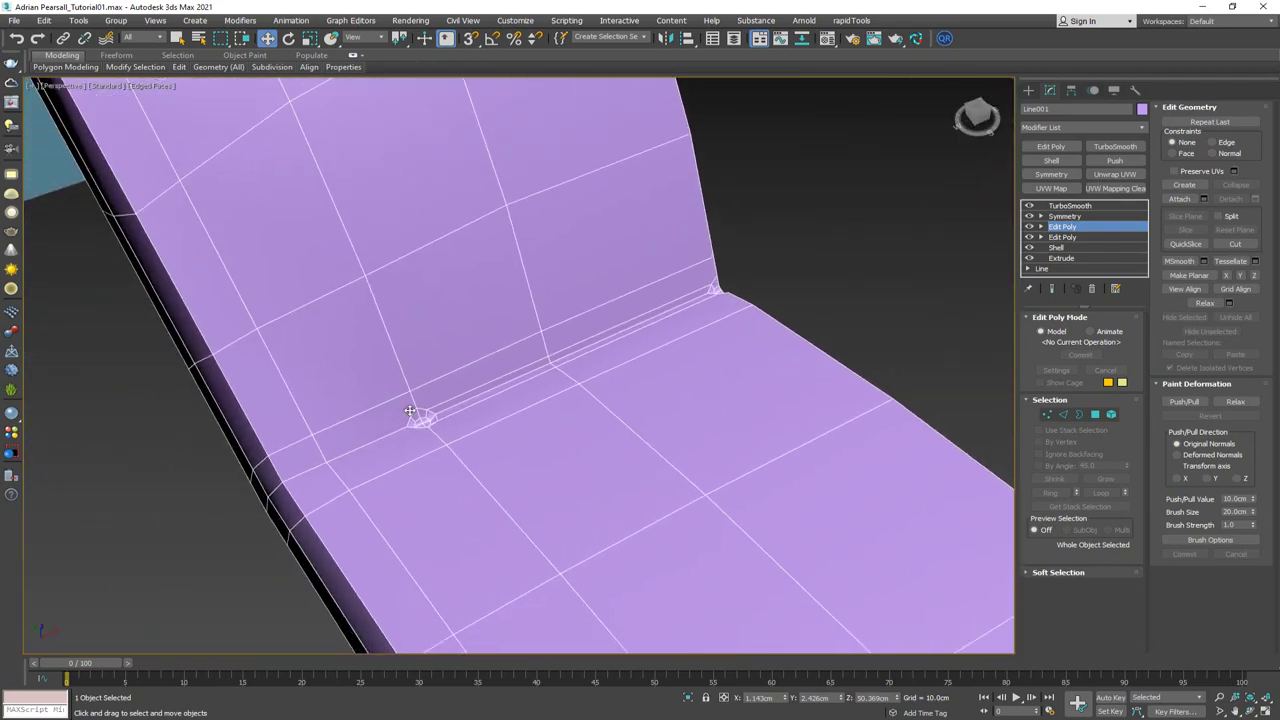
scroll(400, 423, "up", 3)
key("1")
left_click(200, 451)
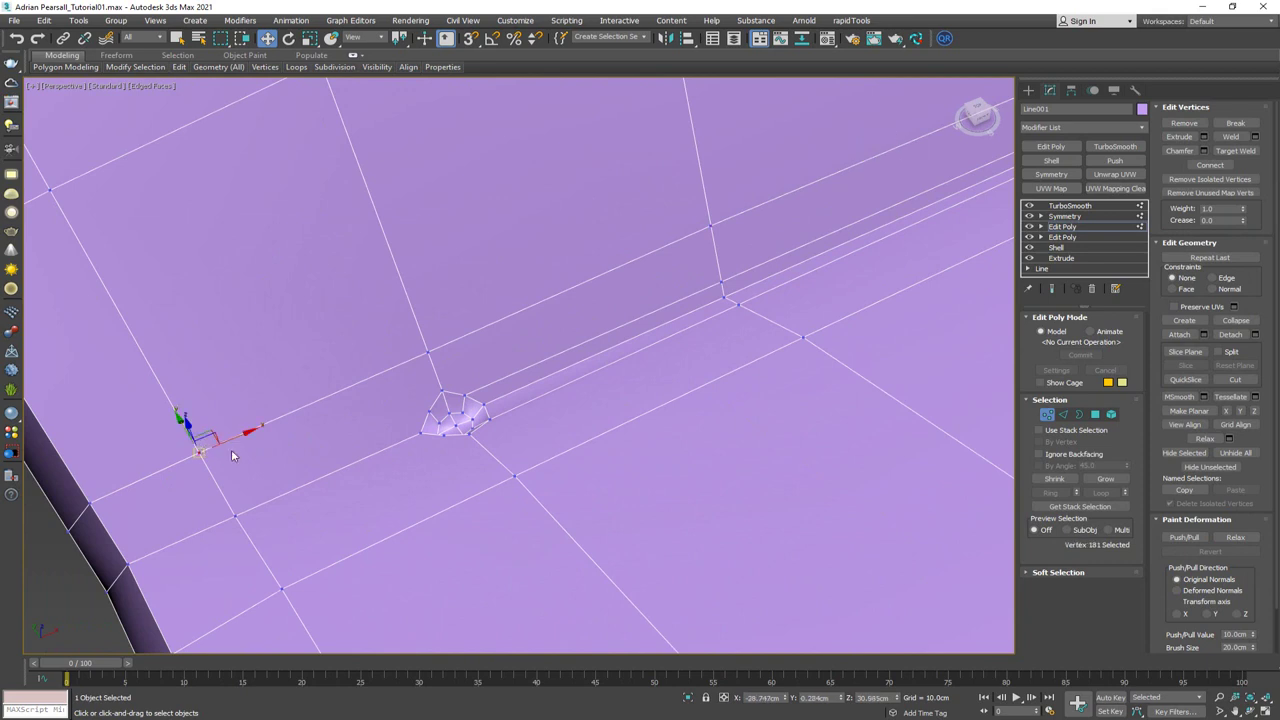
key("ctrl+shift+e")
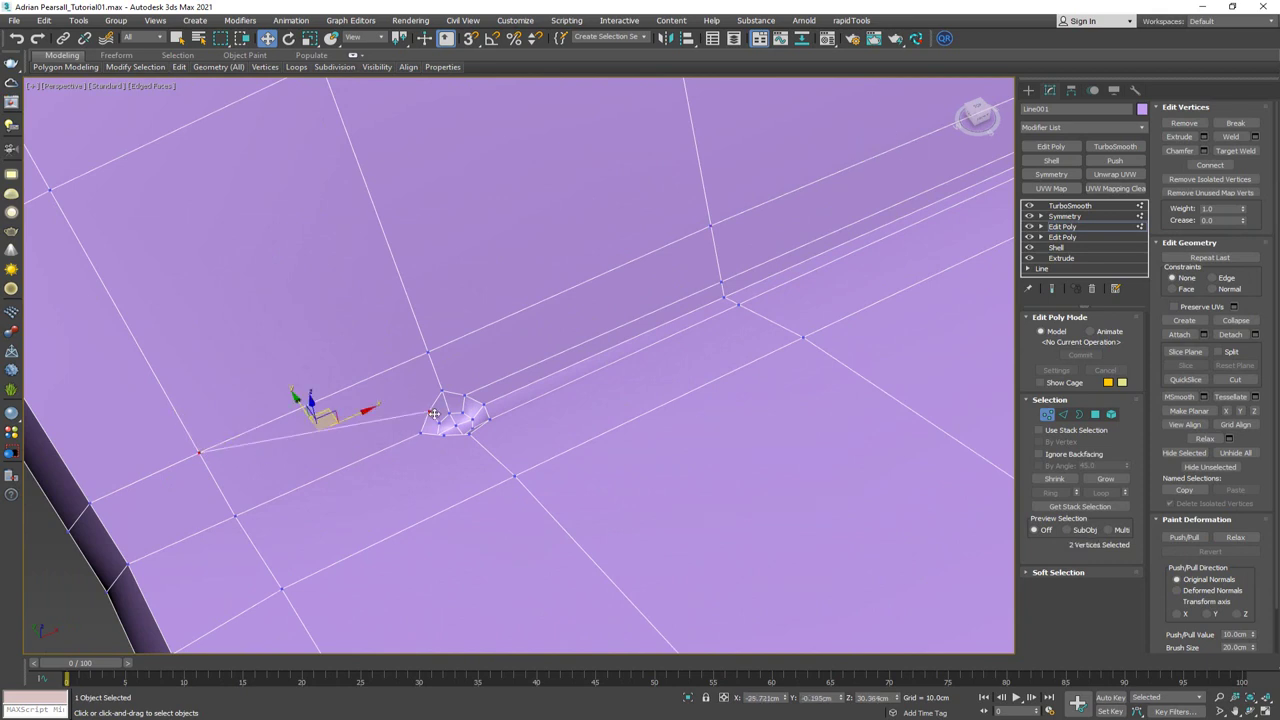
Connect the outermost column's vertex on the seat-side support loop to the outer dimple's lower ring vertex
left_click(285, 589)
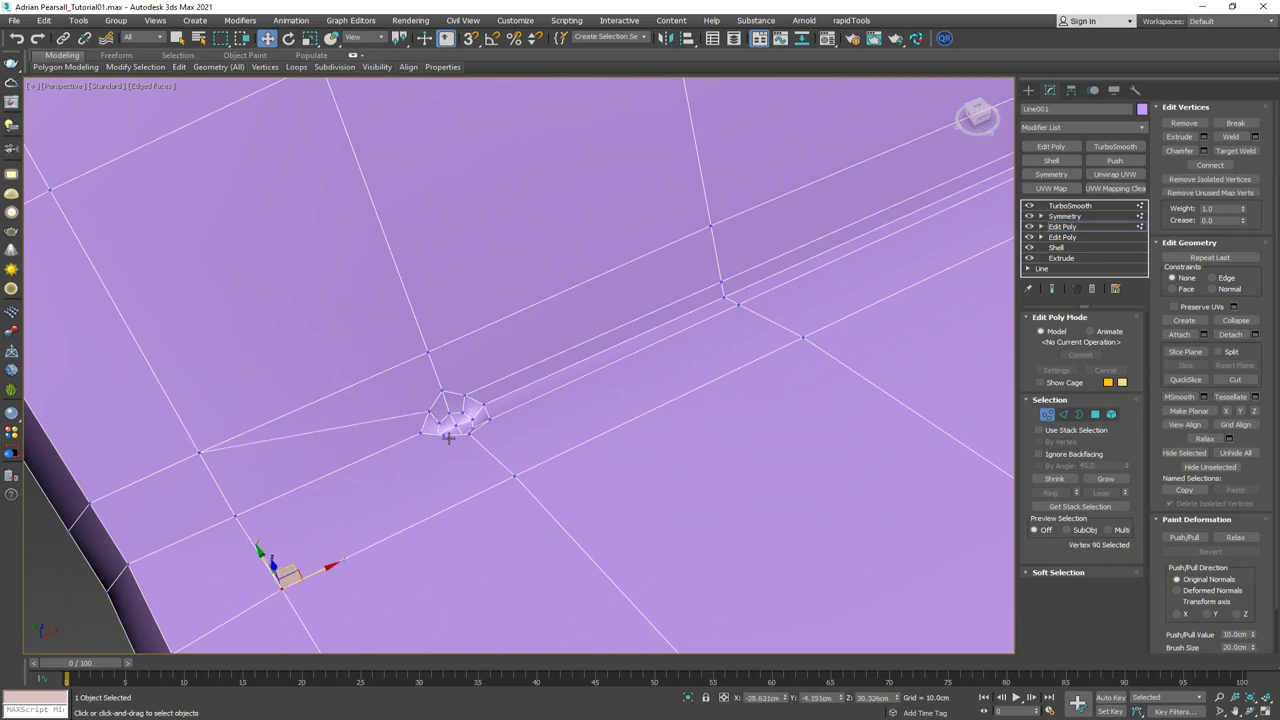
left_click(446, 437, "ctrl")
left_click(445, 437)
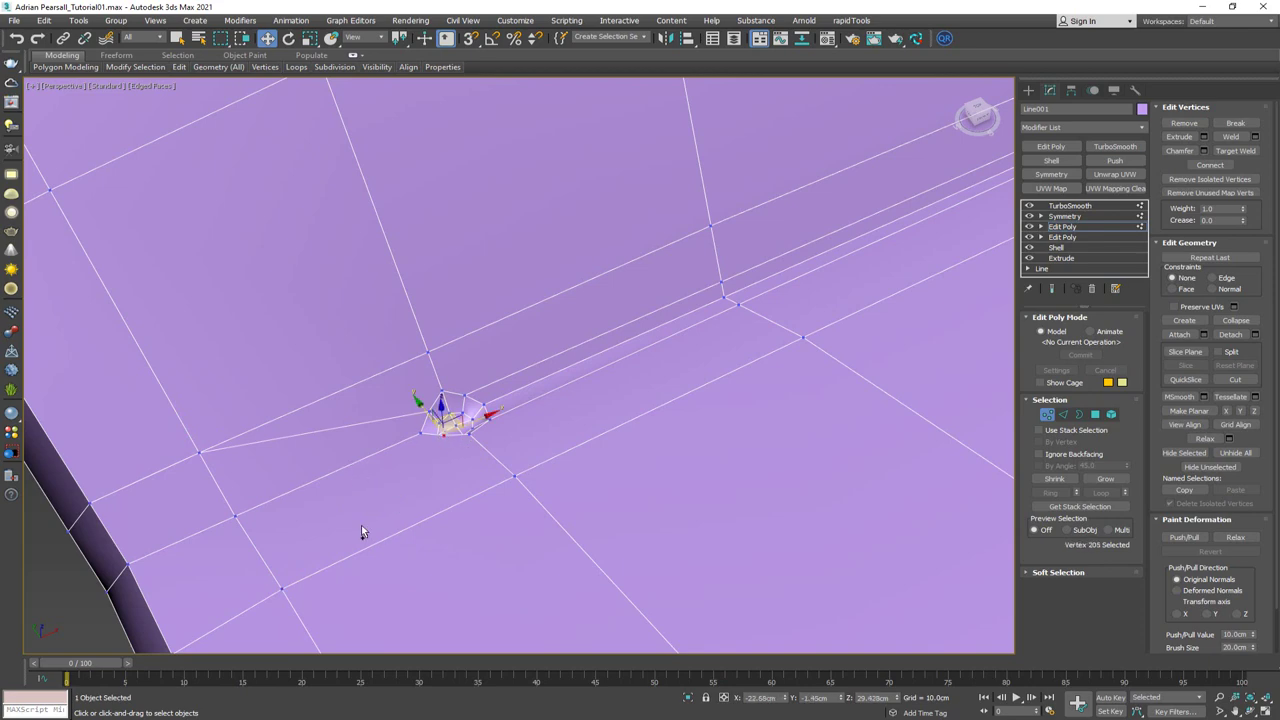
left_click(283, 586, "ctrl")
middle_click_drag(483, 417, 403, 432, "alt")
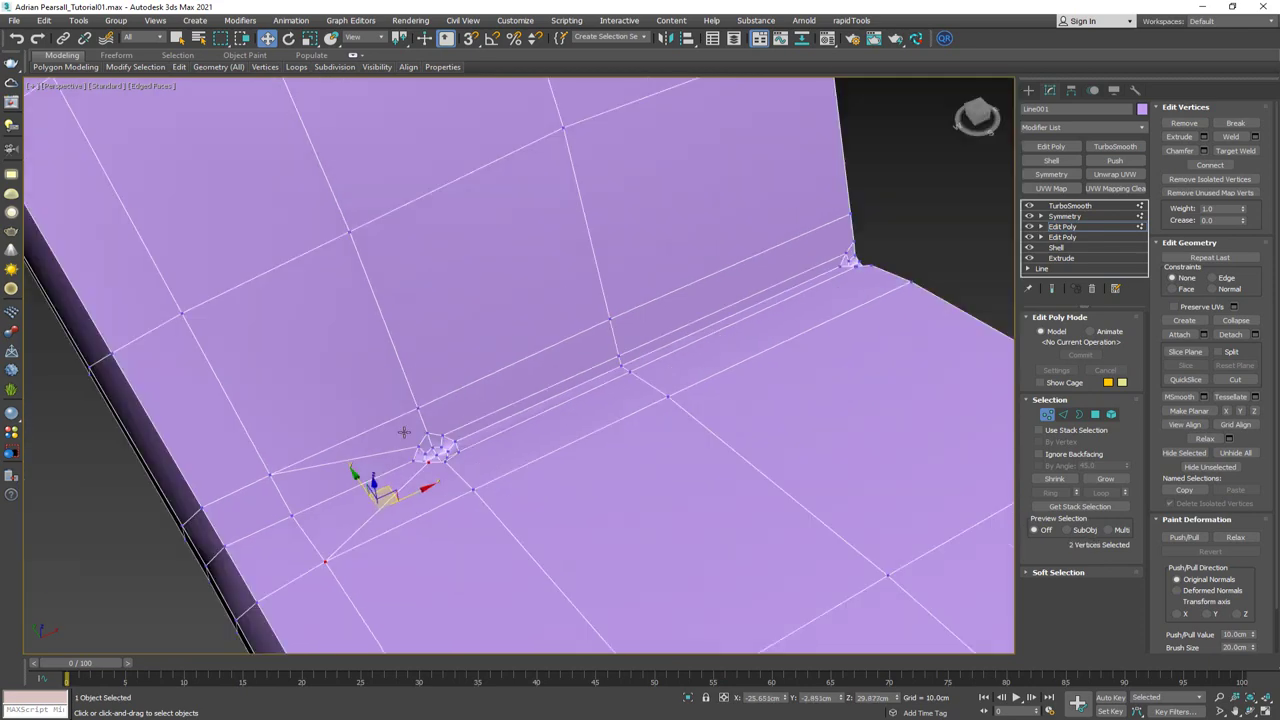
Switch to the reference photos and examine the button dimples and fabric folds along the crease between seat and back
key("alt+Tab")
middle_click_drag(636, 440, 614, 294)
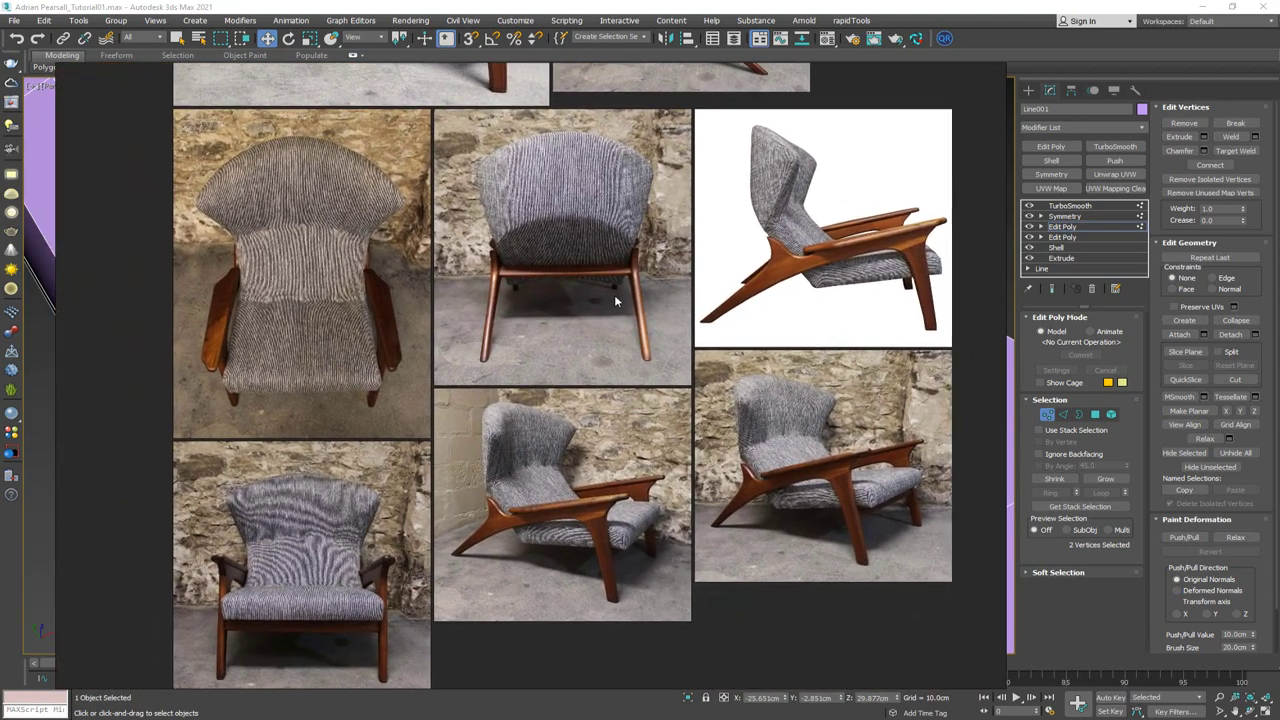
scroll(312, 313, "up", 8)
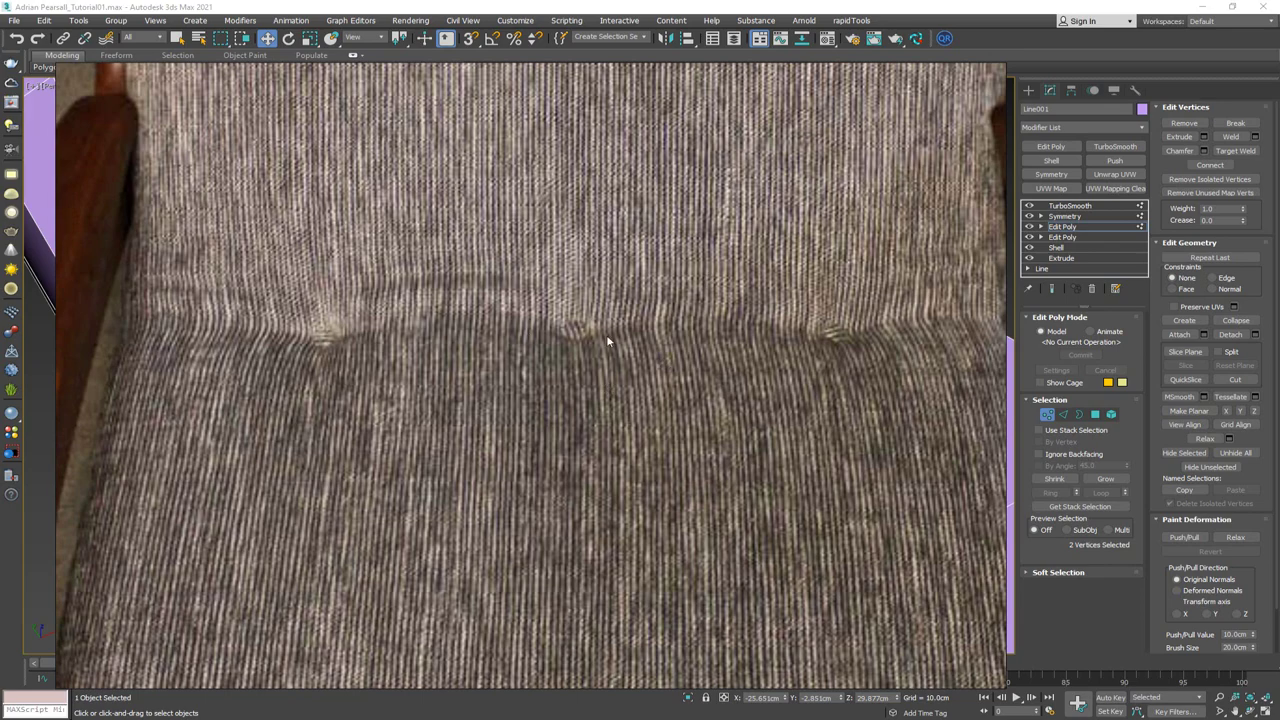
middle_click_drag(695, 335, 460, 312)
scroll(460, 312, "down", 4)
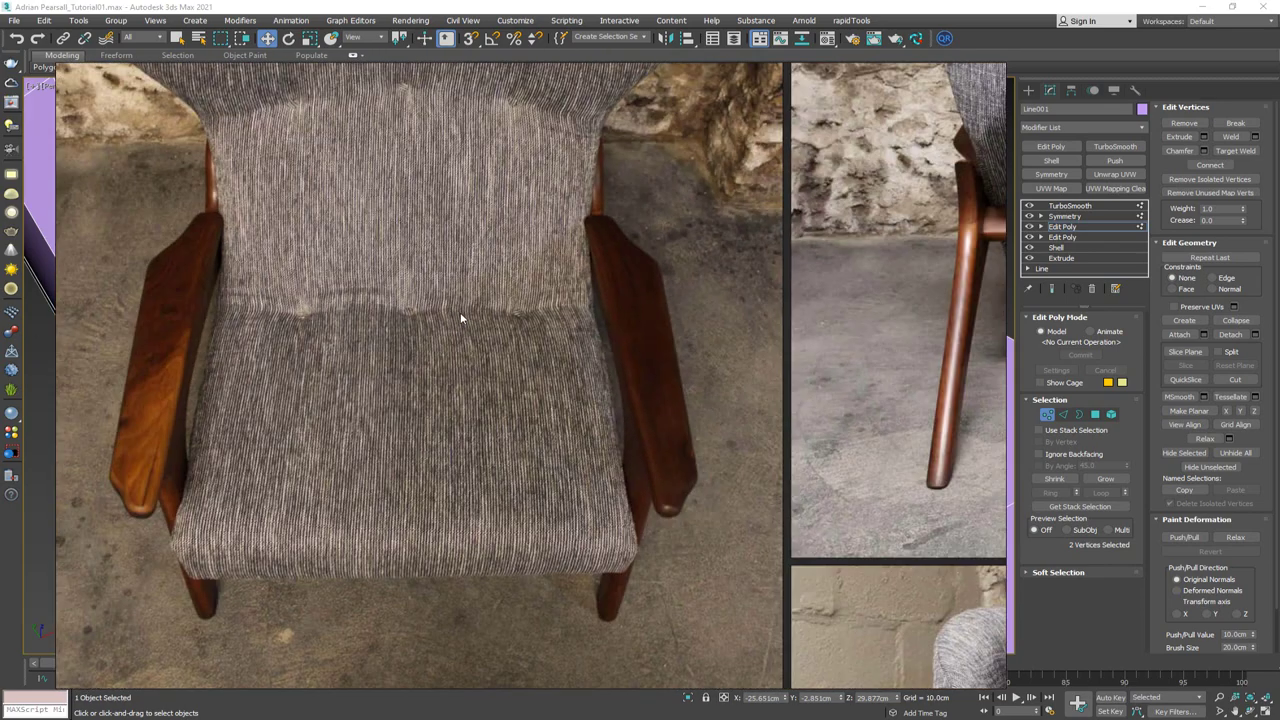
scroll(460, 312, "down", 4)
right_click_drag(619, 310, 0, 326)
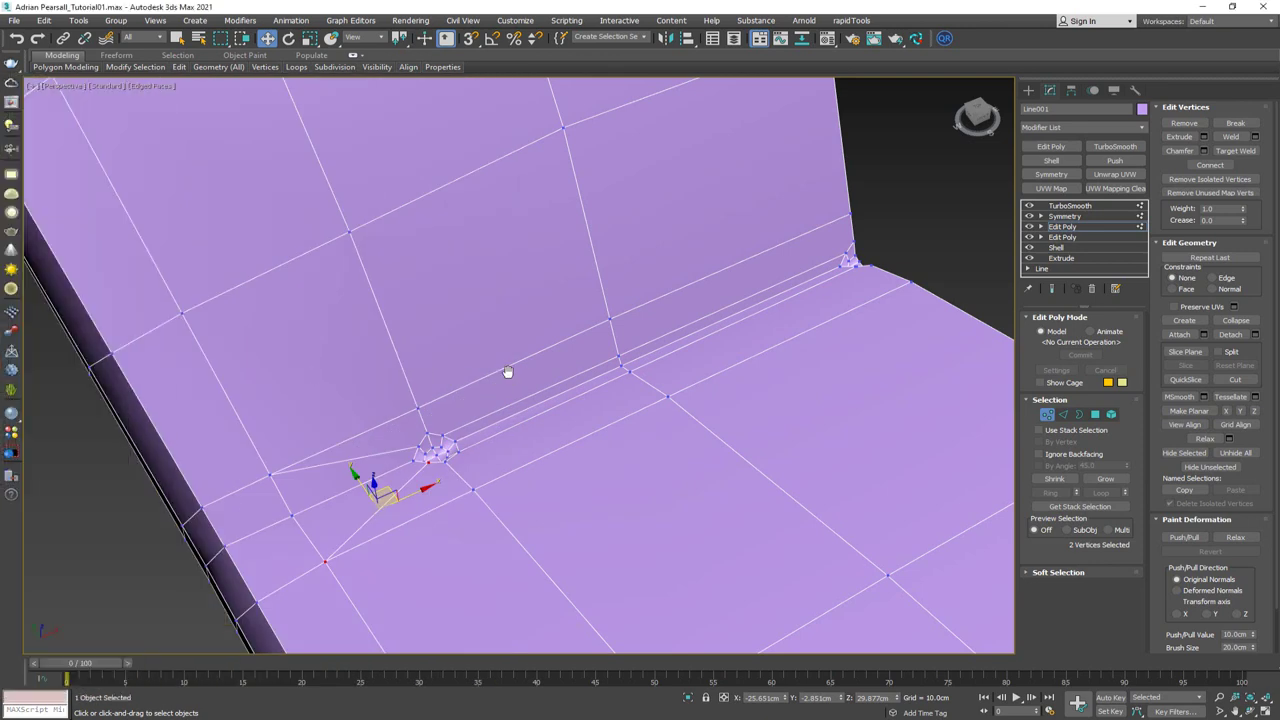
Preview the smoothed end result of the cushion and inspect the crease and dimples with and without edged faces
middle_click_drag(509, 371, 337, 466)
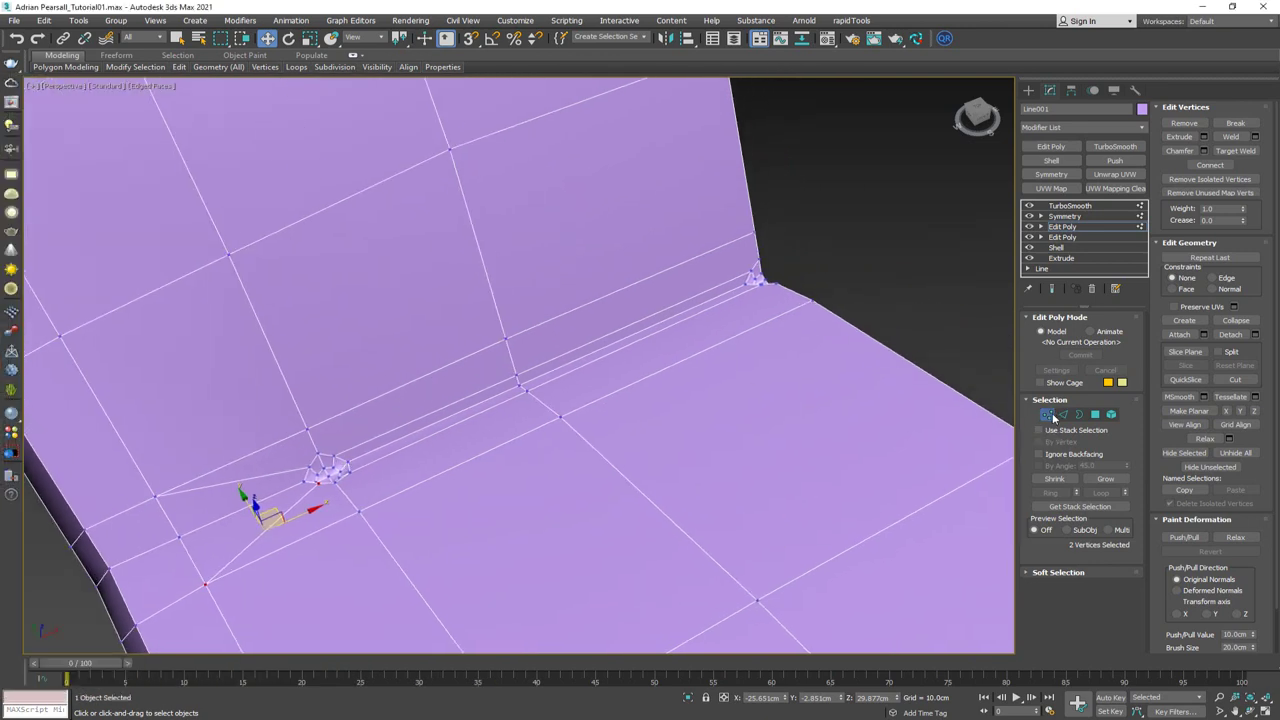
left_click(1047, 414)
left_click(1051, 288)
scroll(545, 368, "up", 4)
key("F4")
mouse_move(545, 368)
middle_mouse_down("alt")
mouse_move(609, 346)
mouse_move(649, 306)
mouse_move(618, 373)
mouse_move(543, 391)
mouse_move(538, 367)
middle_mouse_up("alt")
scroll(573, 365, "down", 4)
key("F4")
scroll(462, 381, "up", 3)
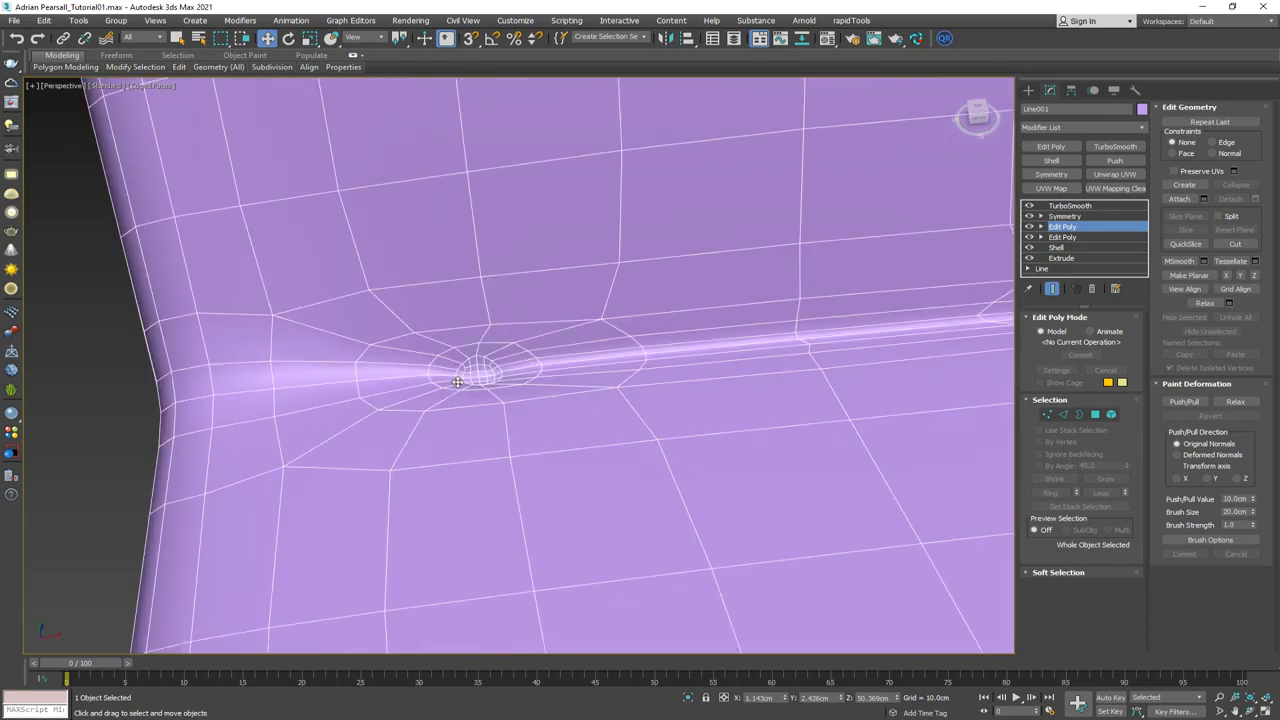
key("F4")
scroll(617, 326, "down", 3)
middle_click_drag(617, 326, 514, 385)
key("F4")
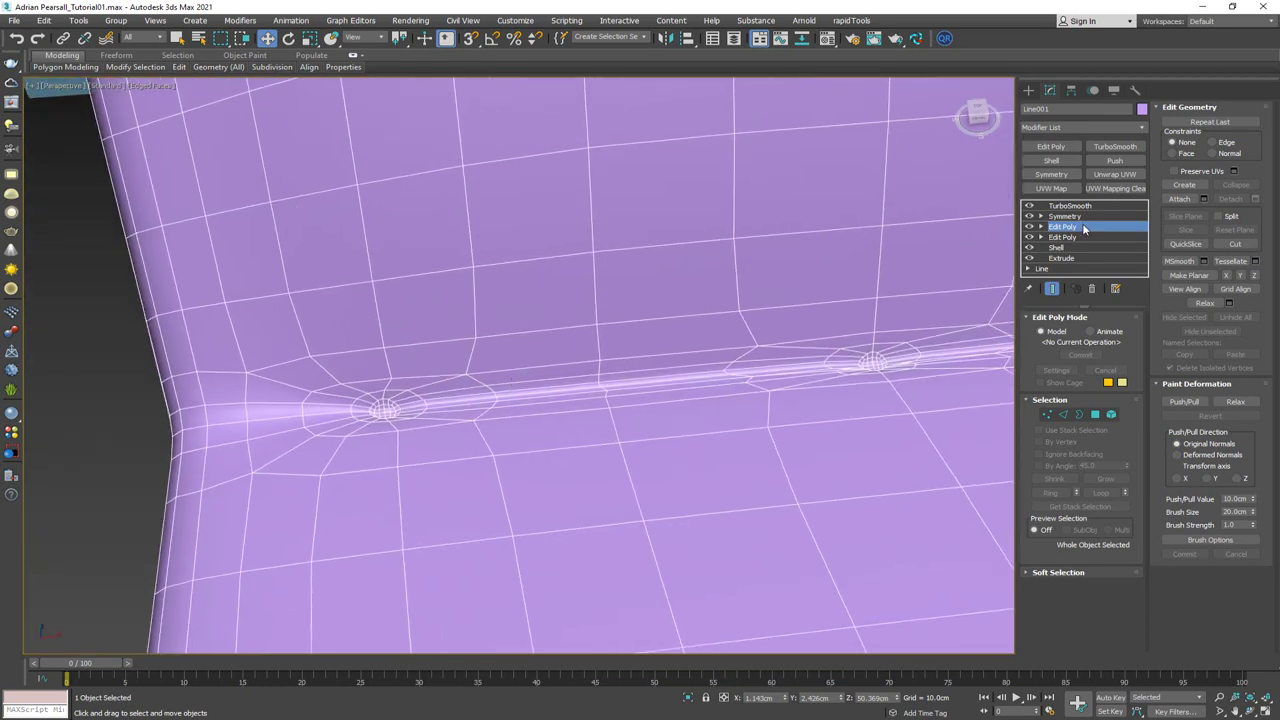
Return to the unsmoothed cage and remove the two cut edge lines running between the dimples on both sides of the crease
left_click(1051, 288)
key("2")
left_click(568, 386)
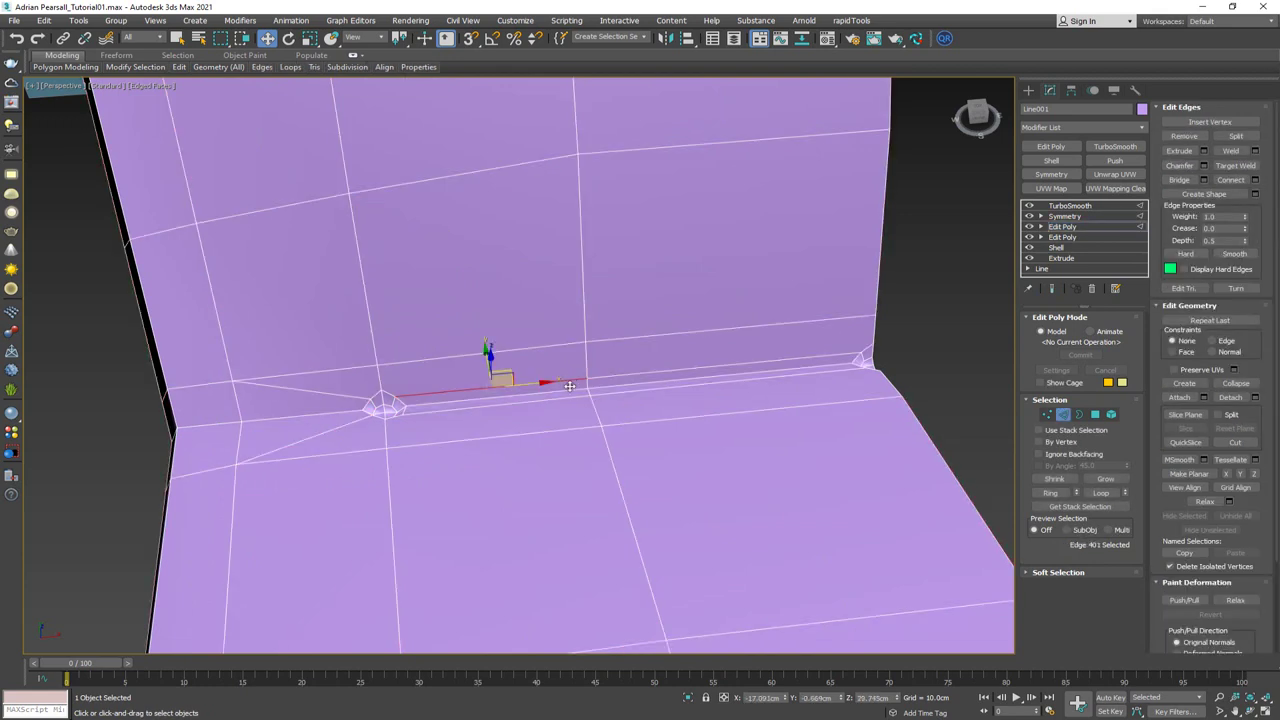
double_click(640, 375)
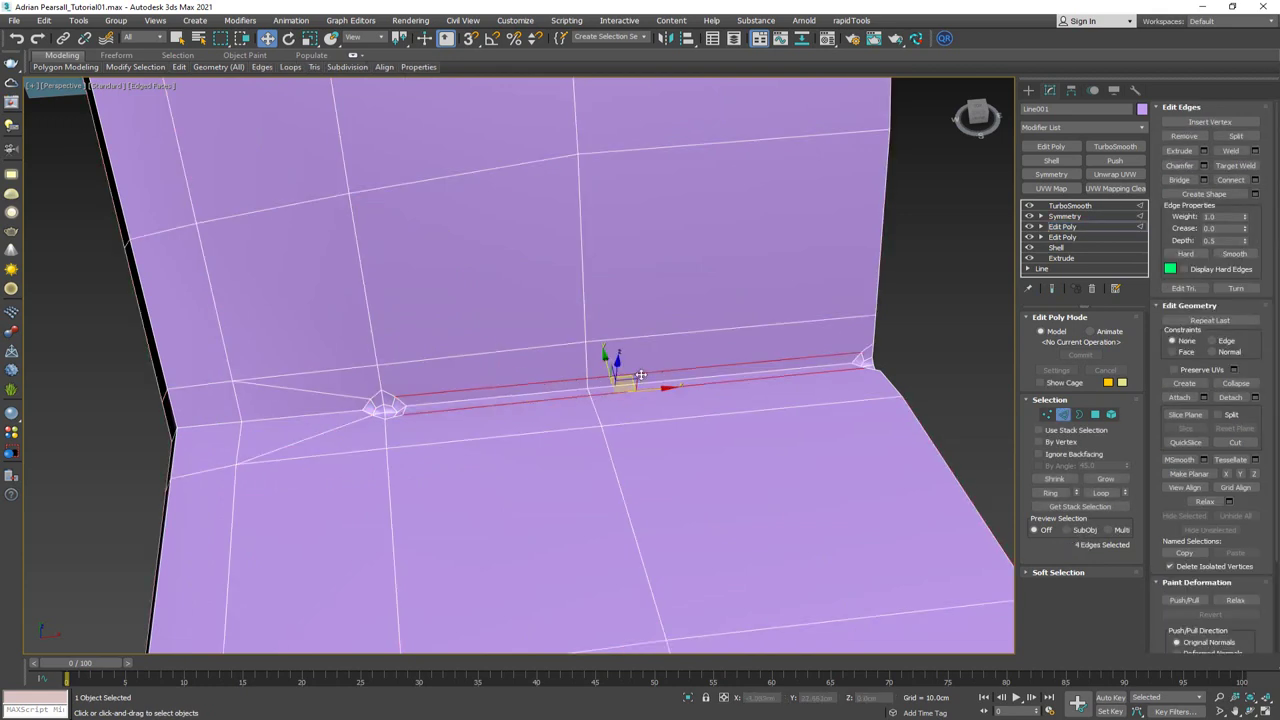
key("ctrl+d")
Connect the middle column's vertex on the back-side support loop to the outer dimple's upper ring vertex
key("1")
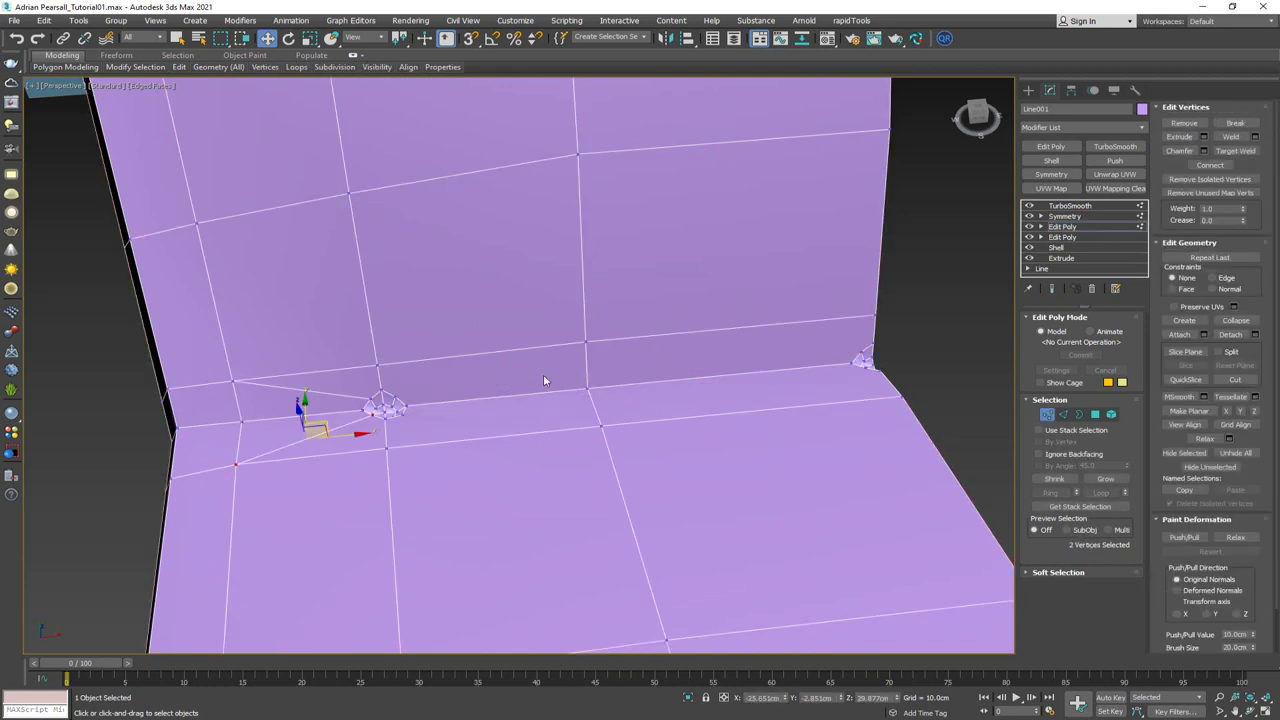
left_click(585, 340)
left_click(396, 394, "ctrl")
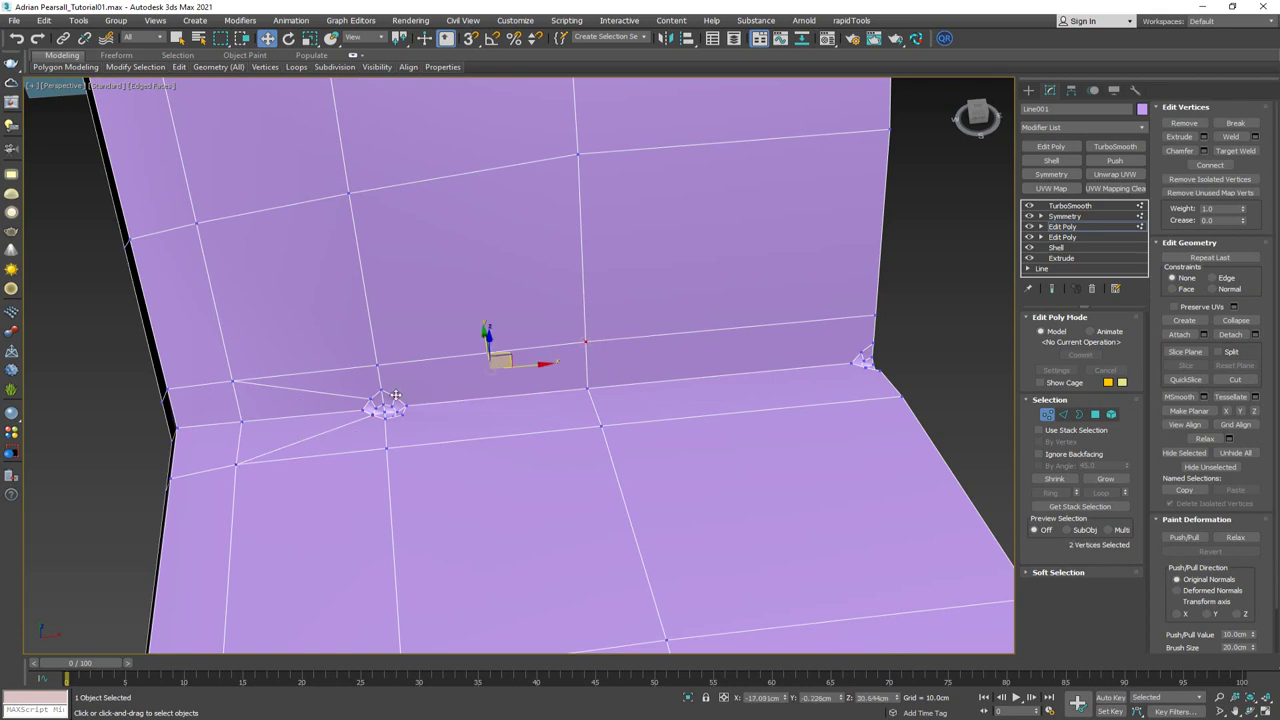
key("ctrl+q")
key("ctrl+q")
key("ctrl+shift+e")
Connect the same back-side loop vertex to the centre dimple's upper ring vertex and preview the smoothed crease
left_click(585, 344)
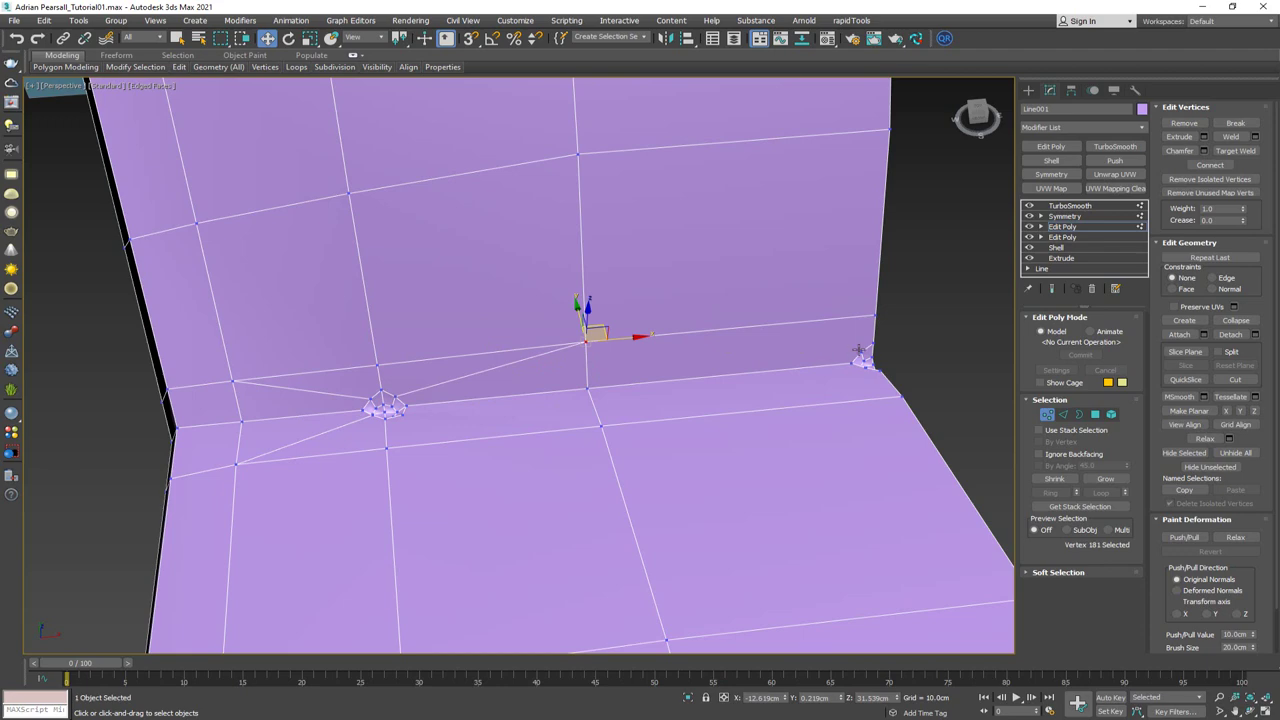
left_click(858, 350, "ctrl")
key("ctrl+shift+e")
key("ctrl+q")
middle_click_drag(709, 349, 768, 323, "alt")
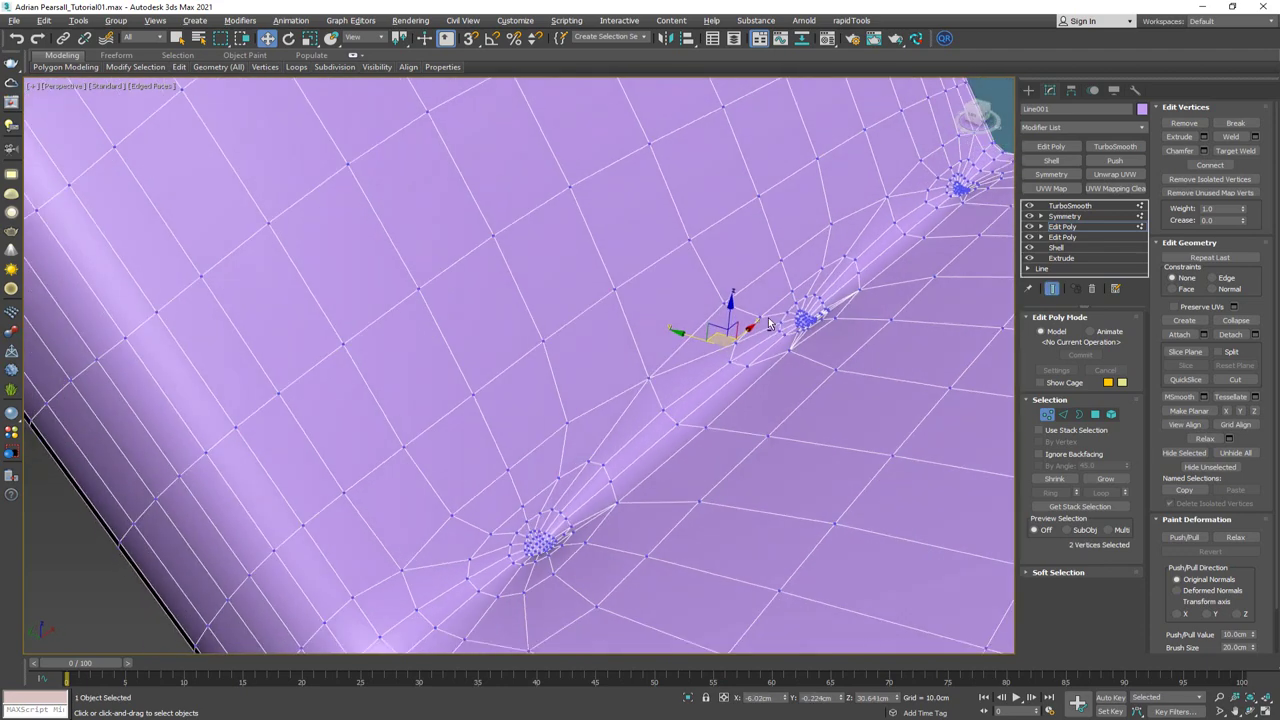
Return to the cage and connect the outer dimple's lower ring vertex to the middle column's vertex on the seat-side support loop
key("ctrl+e")
left_click(558, 522)
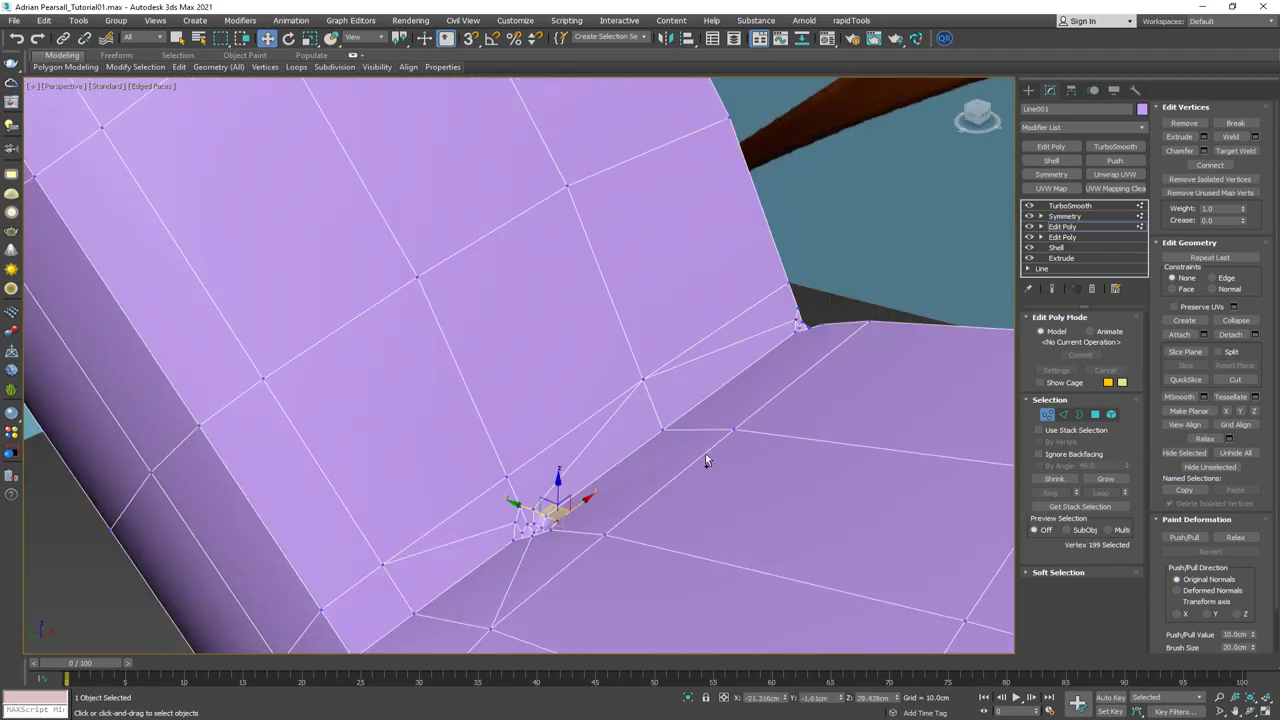
left_click(733, 430)
middle_click_drag(700, 450, 578, 517, "alt")
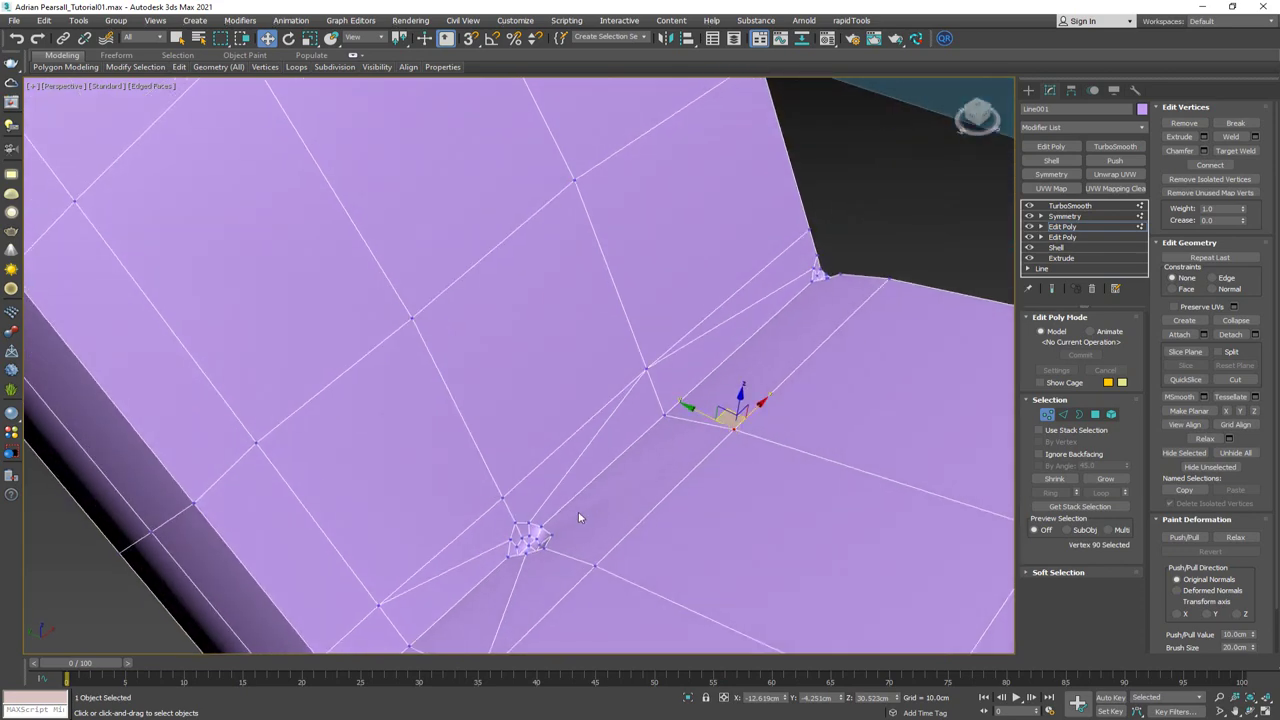
left_click(550, 534)
left_click(731, 428, "ctrl")
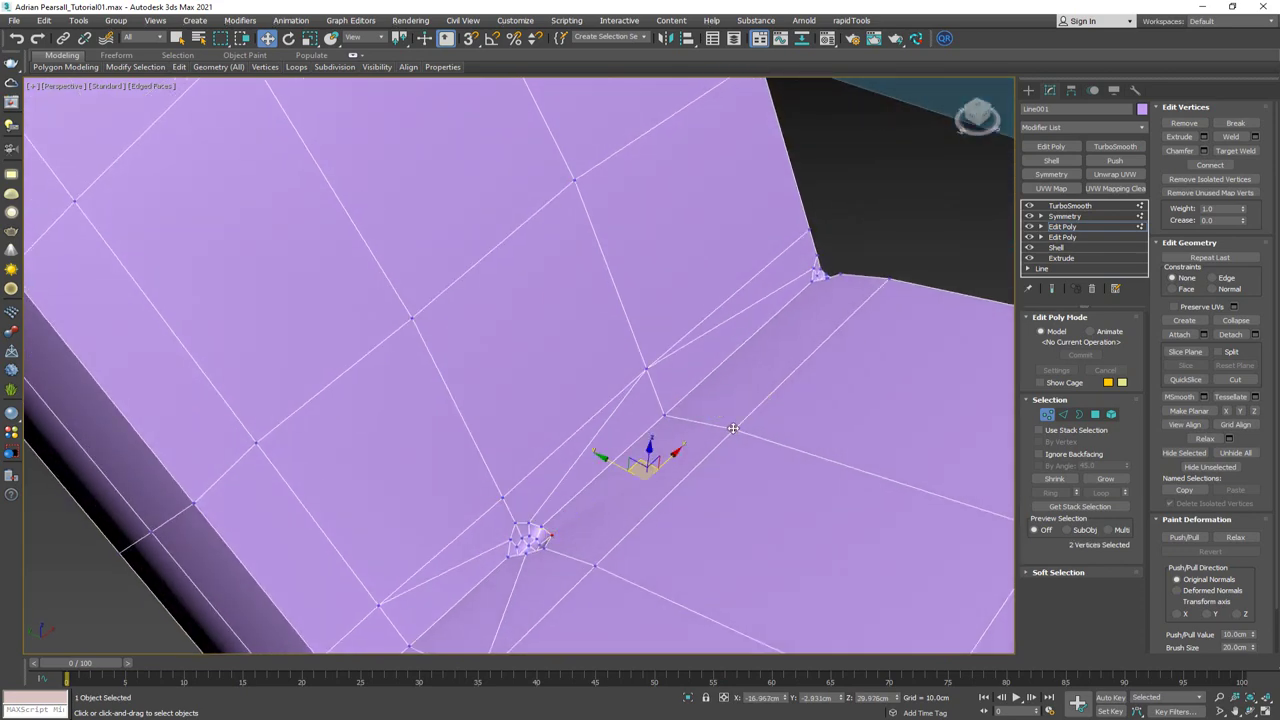
left_click(735, 428)
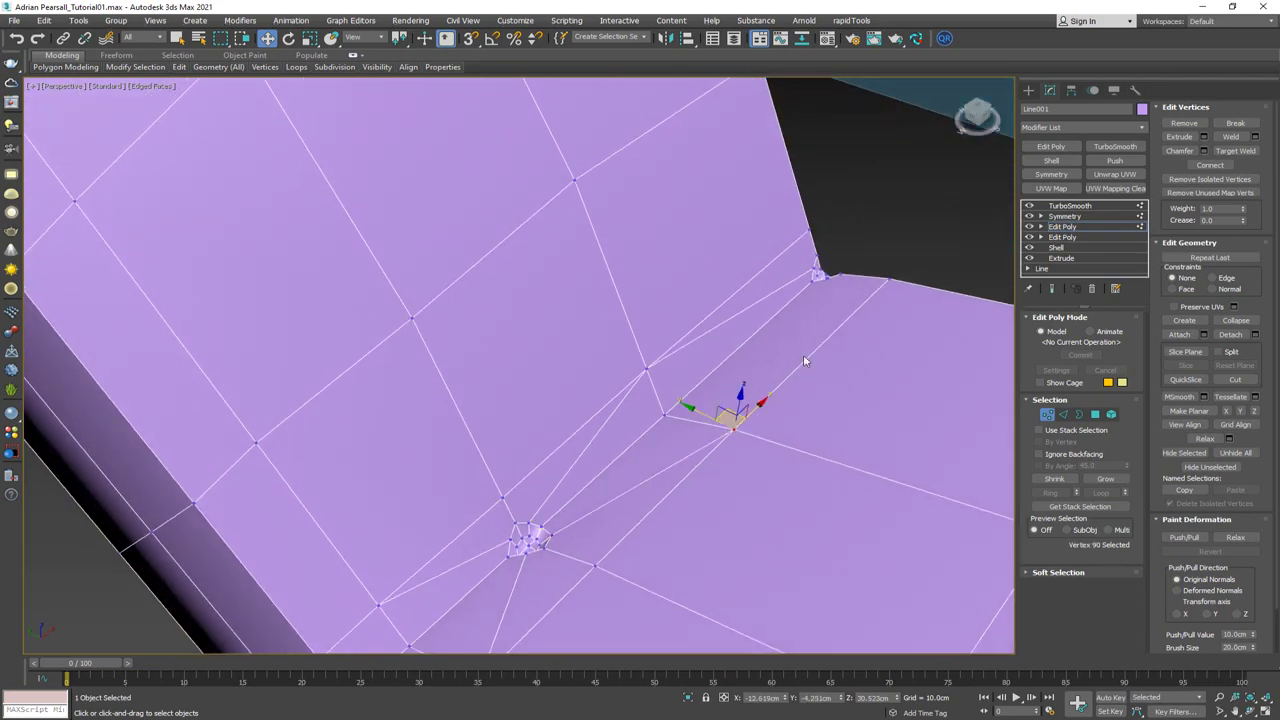
Connect the seat-side loop vertex to the centre dimple and target-weld the two nearly coincident vertices on its ring
left_click(828, 280, "ctrl")
middle_click_drag(857, 313, 562, 394, "alt")
scroll(545, 402, "up", 6)
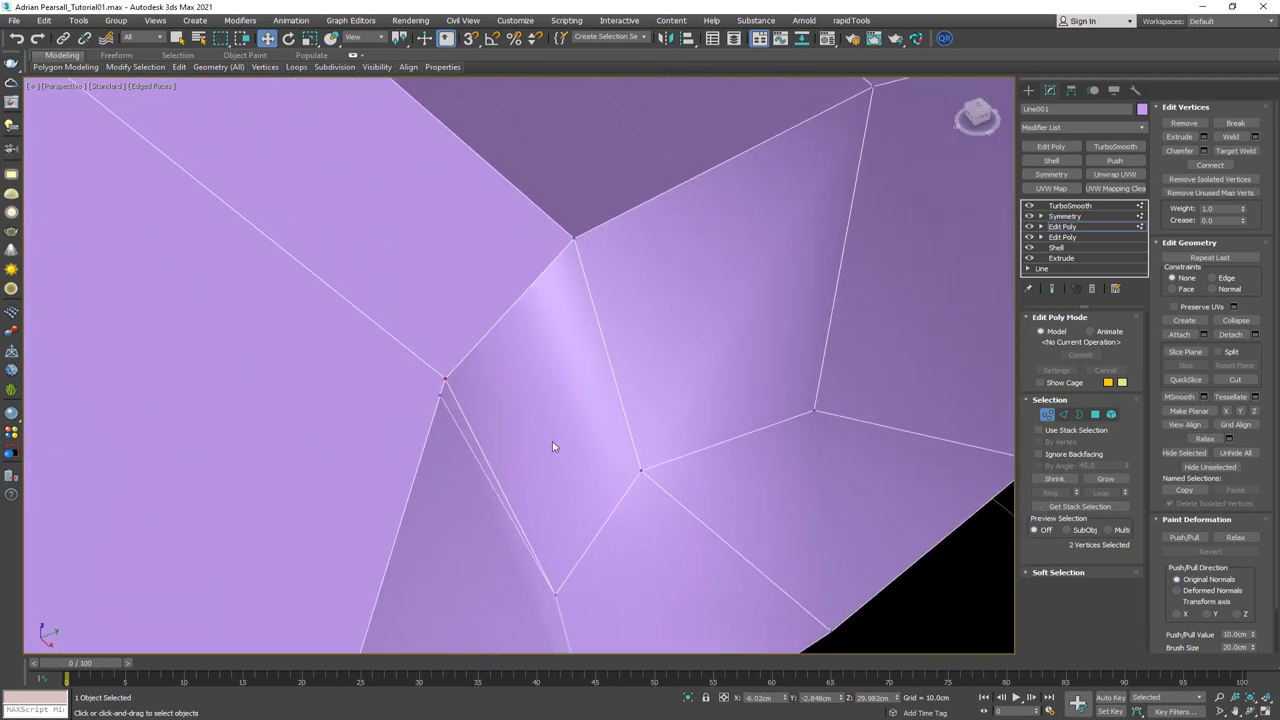
left_click(1236, 151)
left_click(444, 383)
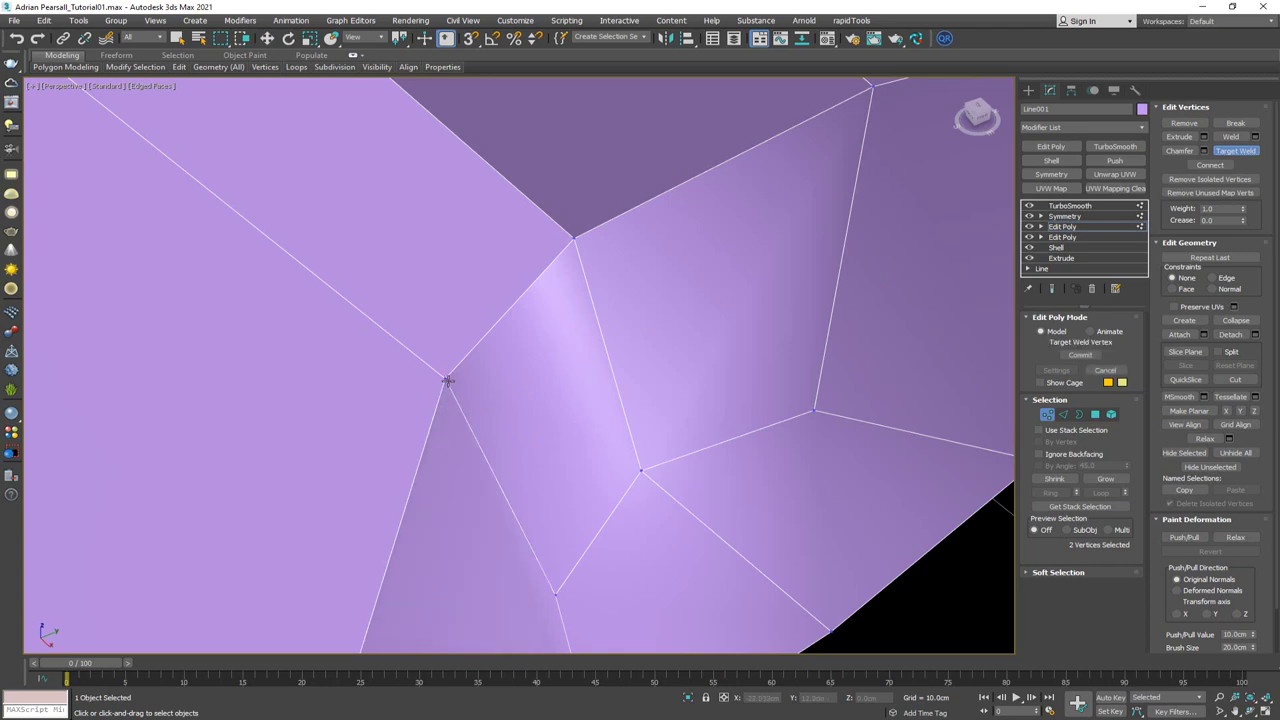
key("w")
scroll(519, 390, "down", 4)
middle_click_drag(541, 371, 542, 381)
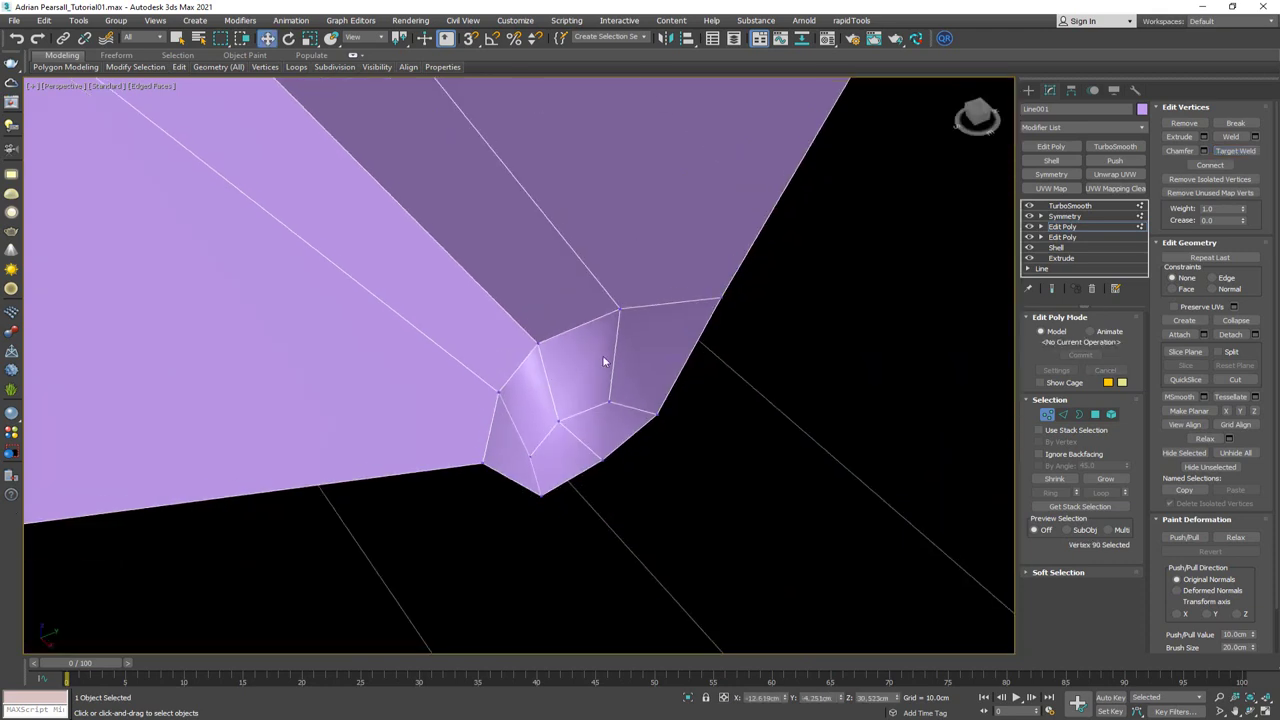
Select the vertices of both crease dimples and weld them with a 0.02 cm threshold
key("1")
key("1")
left_click_drag(774, 278, 391, 540)
scroll(620, 400, "down", 6)
middle_click_drag(480, 270, 715, 249)
middle_click_drag(473, 413, 489, 425, "alt")
left_click_drag(491, 426, 314, 529)
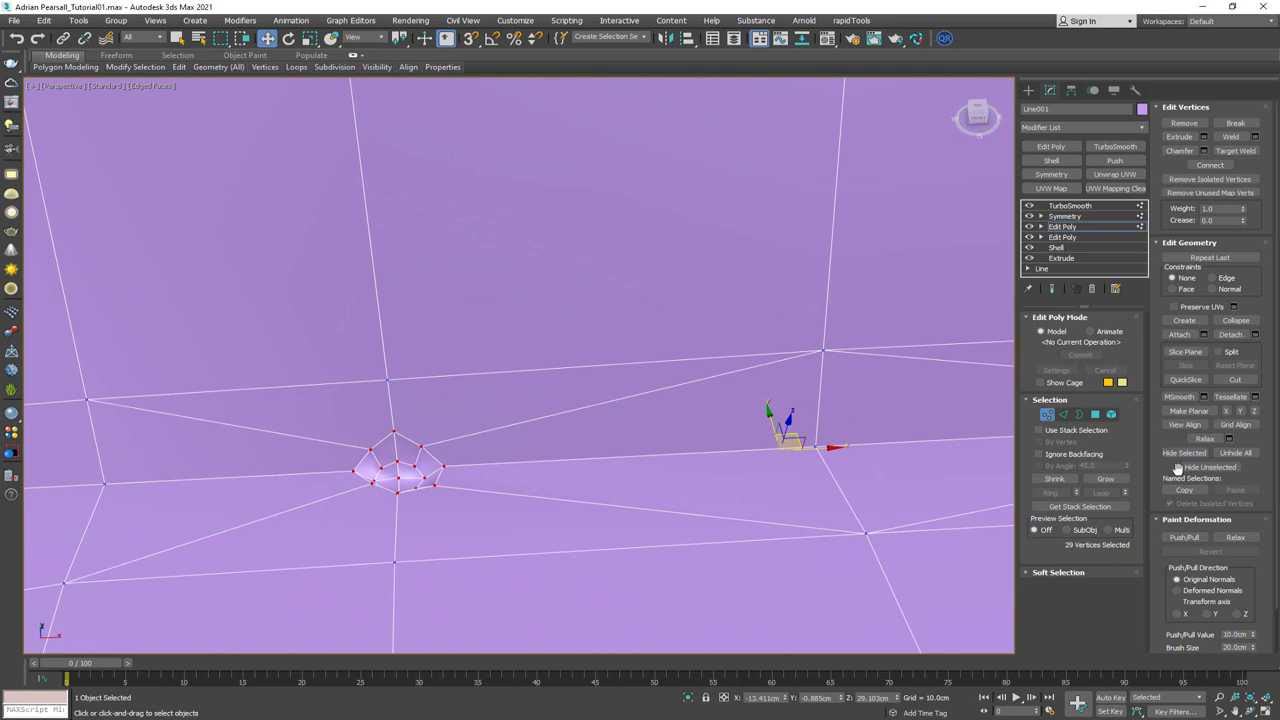
left_click(1257, 137)
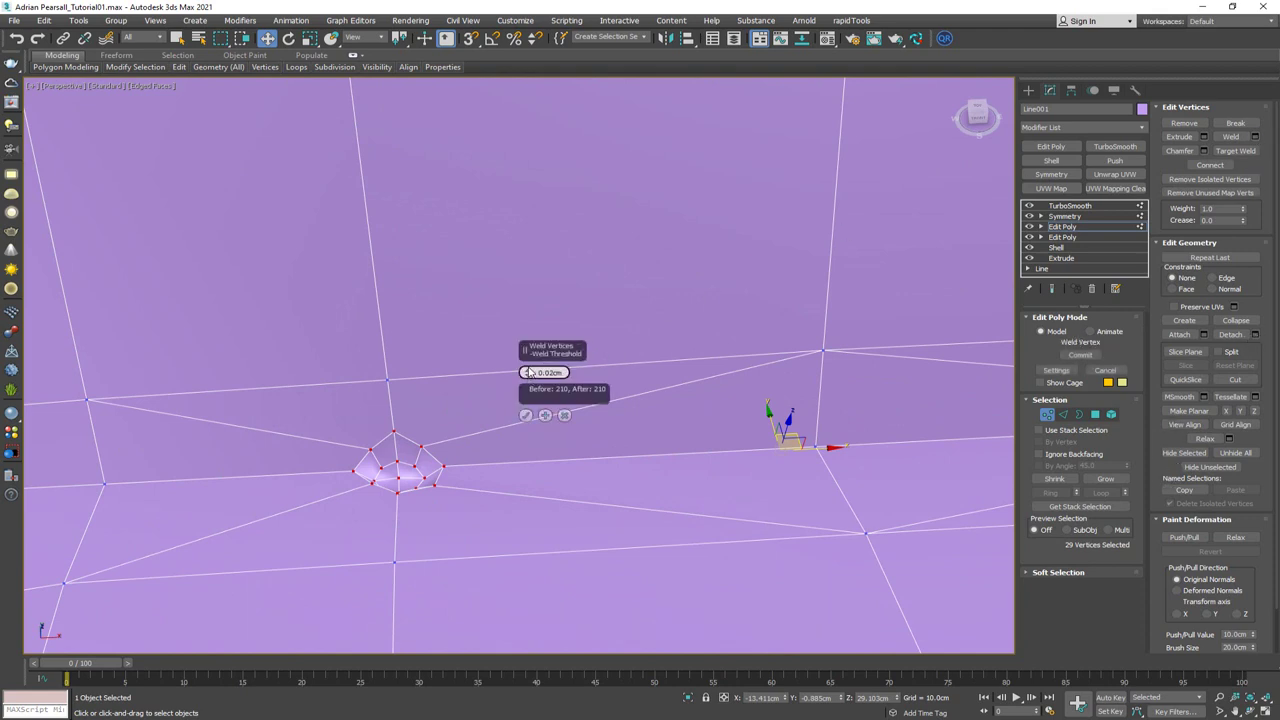
left_click(526, 415)
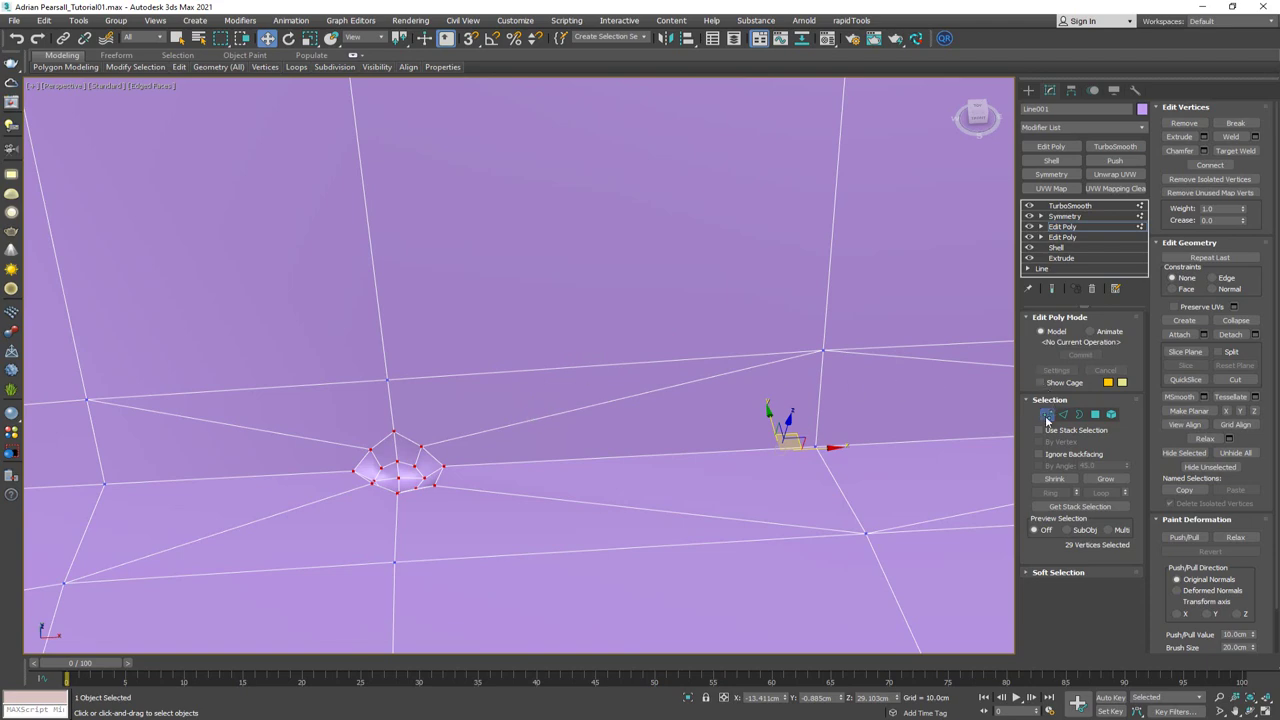
Leave vertex editing and inspect the smoothed crease without edged faces
left_click(1047, 416)
scroll(825, 297, "down", 3)
mouse_move(825, 297)
middle_mouse_down()
mouse_move(771, 323)
mouse_move(643, 340)
mouse_move(534, 309)
mouse_move(651, 246)
mouse_move(634, 243)
mouse_move(553, 262)
mouse_move(529, 297)
mouse_move(535, 318)
middle_mouse_up()
key("ctrl+e")
key("F4")
scroll(650, 298, "down", 5)
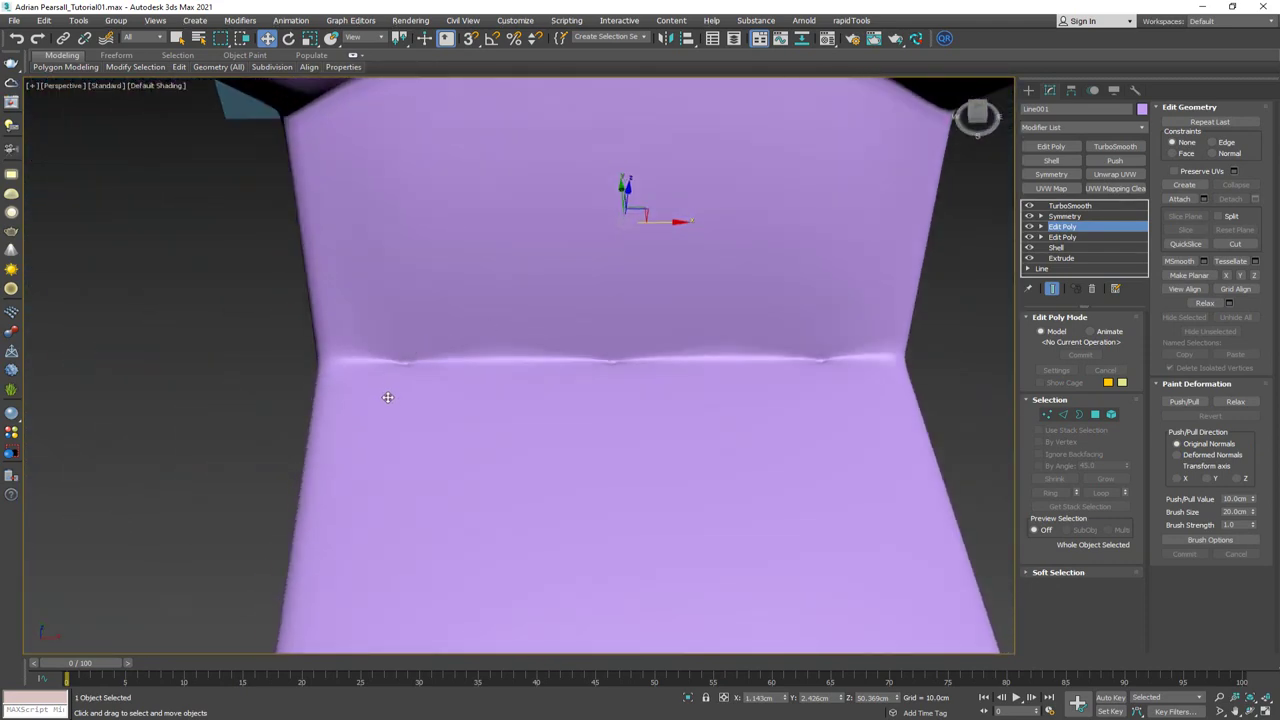
Show the cage in wireframe and select all the polygons that make up the outer dimple
key("1")
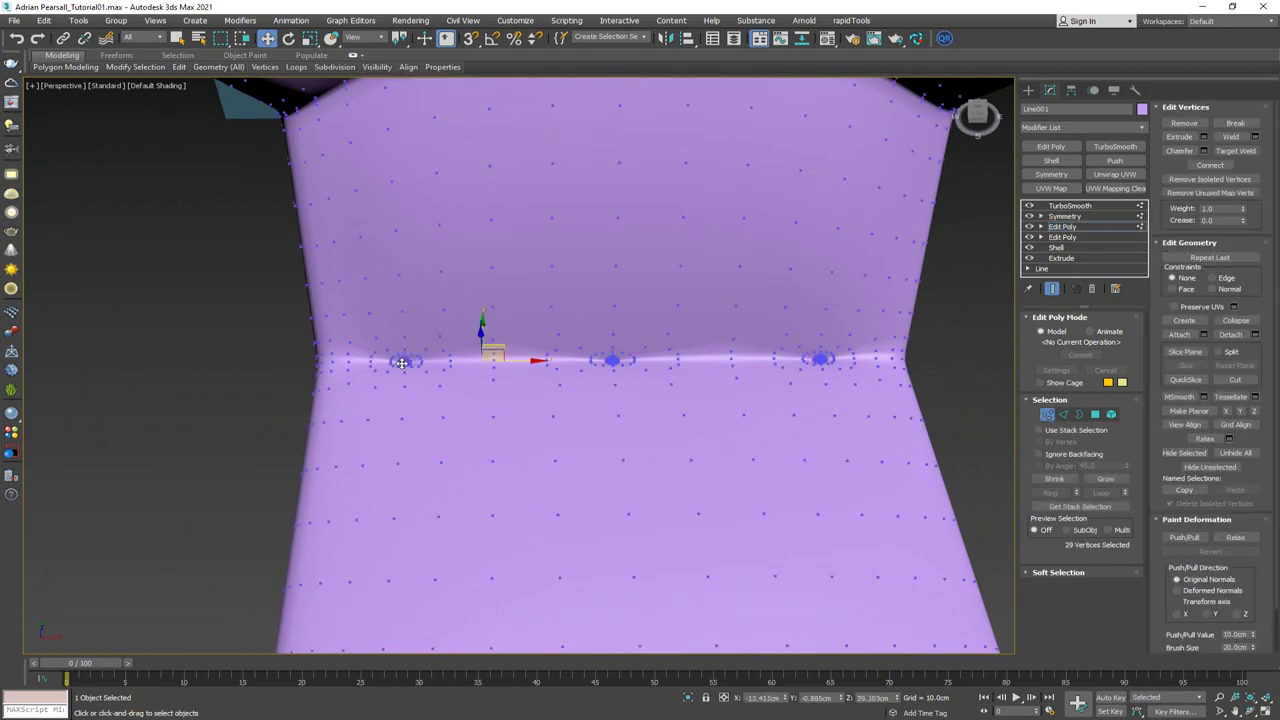
key("shift+e")
key("F3")
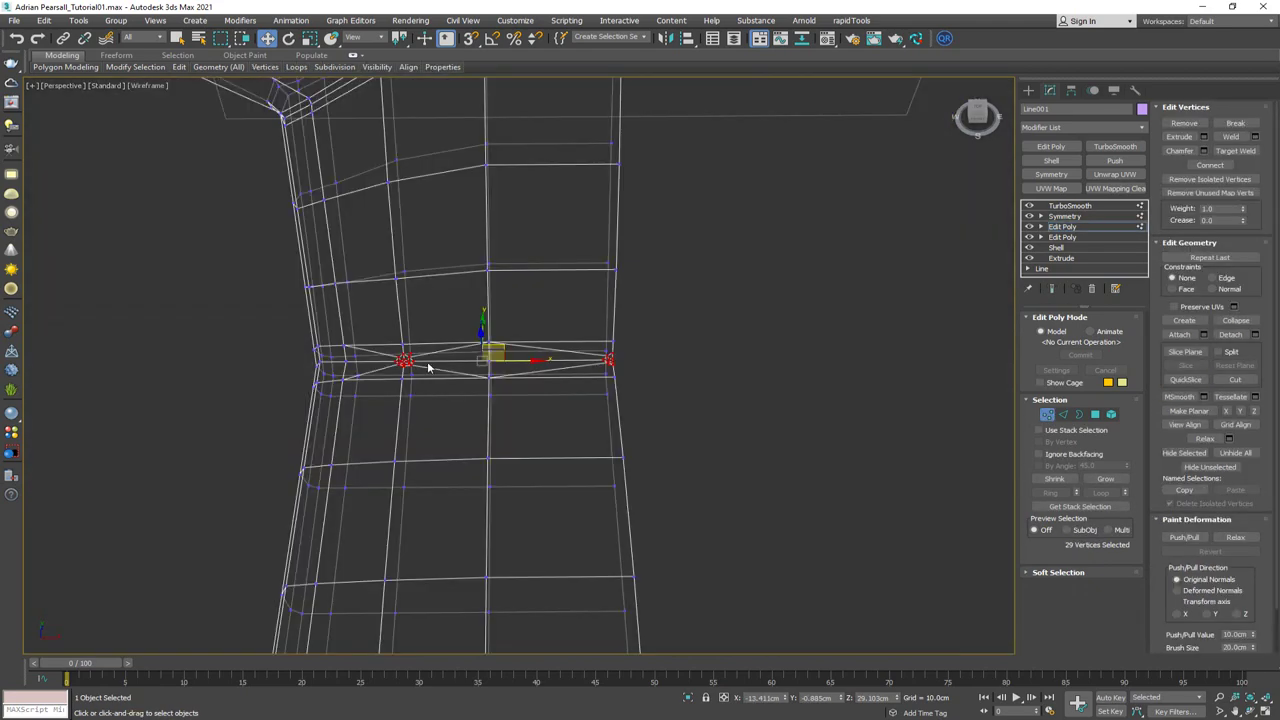
middle_click_drag(428, 367, 509, 426)
scroll(487, 365, "up", 4)
left_click(494, 438)
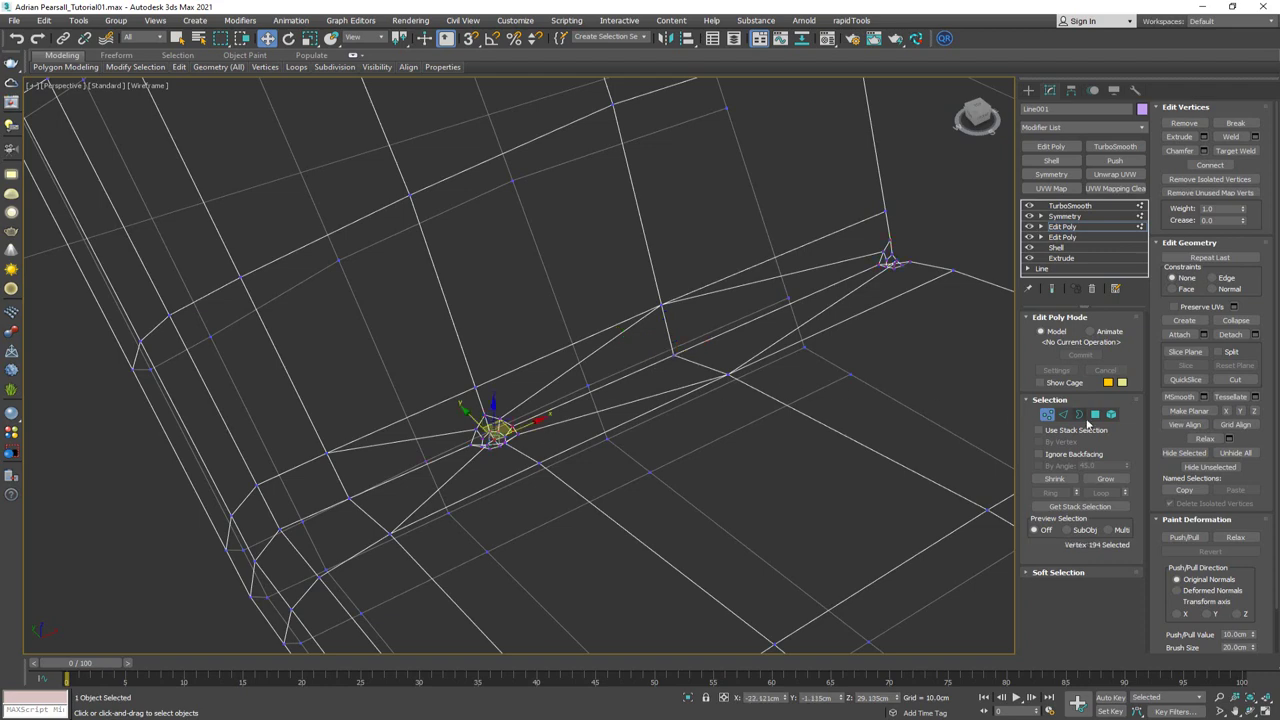
left_click(1094, 415, "ctrl")
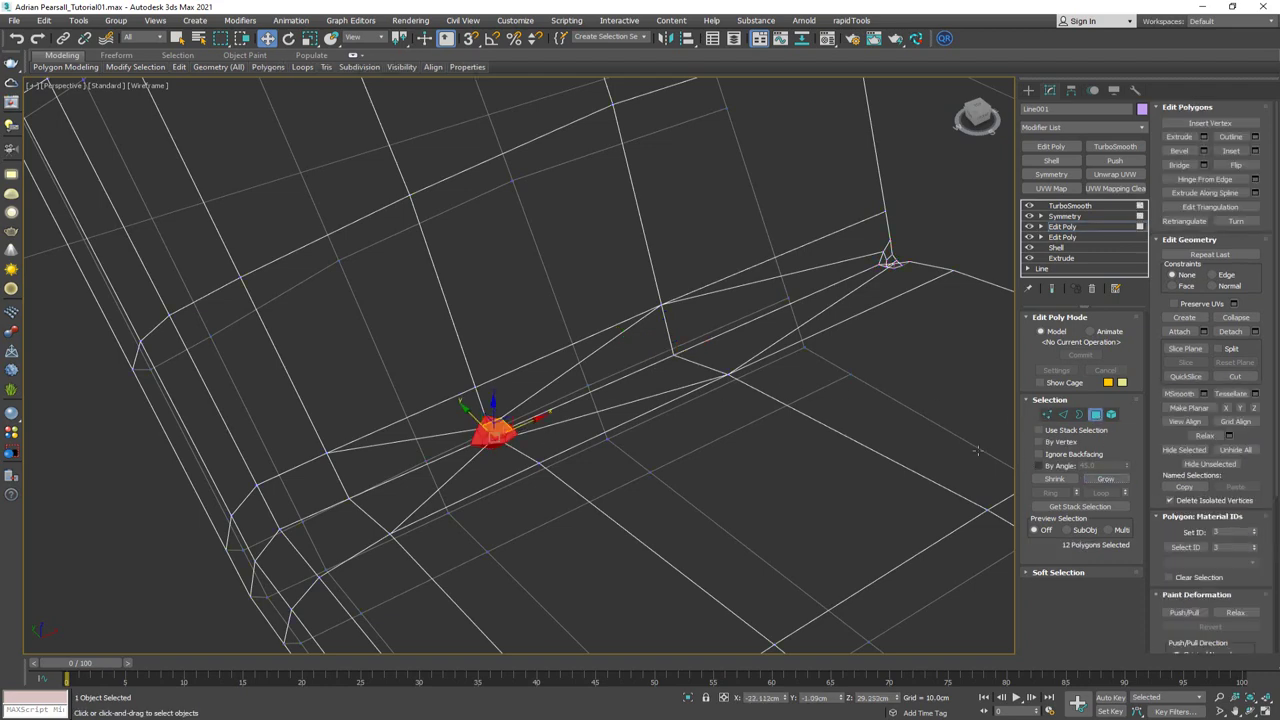
Return to shaded edged faces and move the outer dimple's polygons along X about 3.7 cm toward the cushion's centre
key("F3")
key("F4")
middle_click_drag(628, 371, 567, 372, "alt")
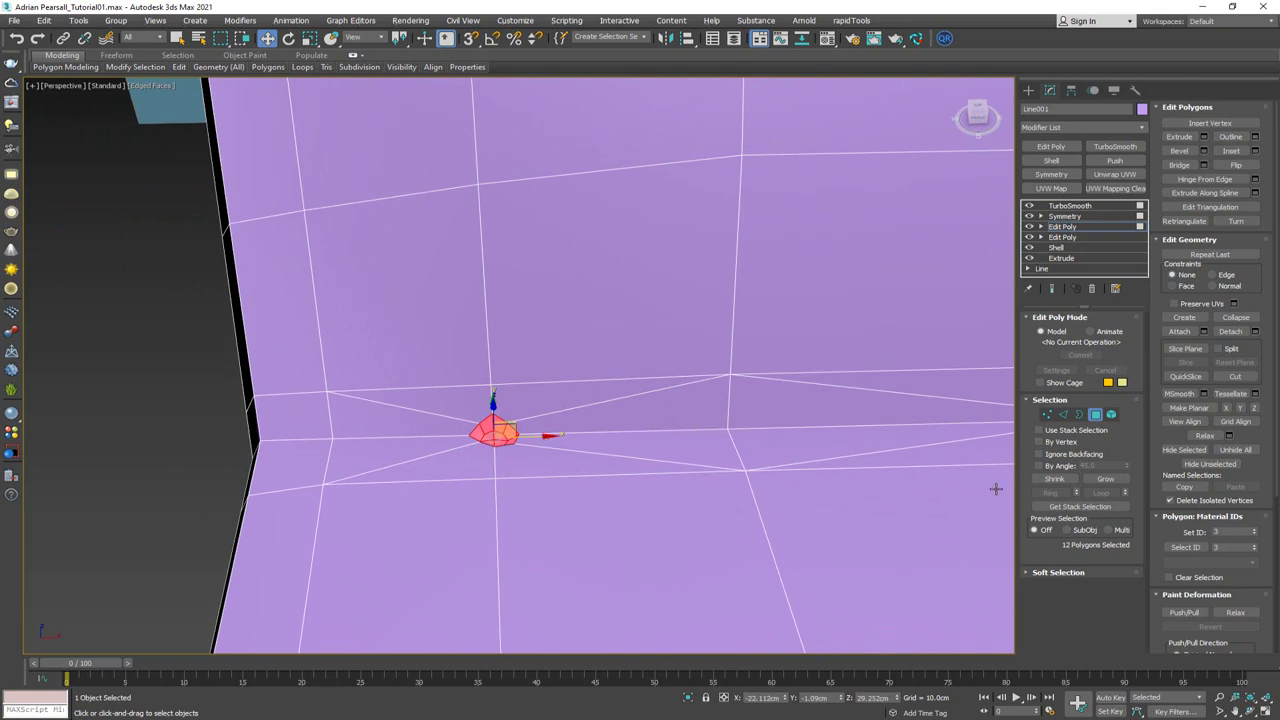
left_click(1112, 477)
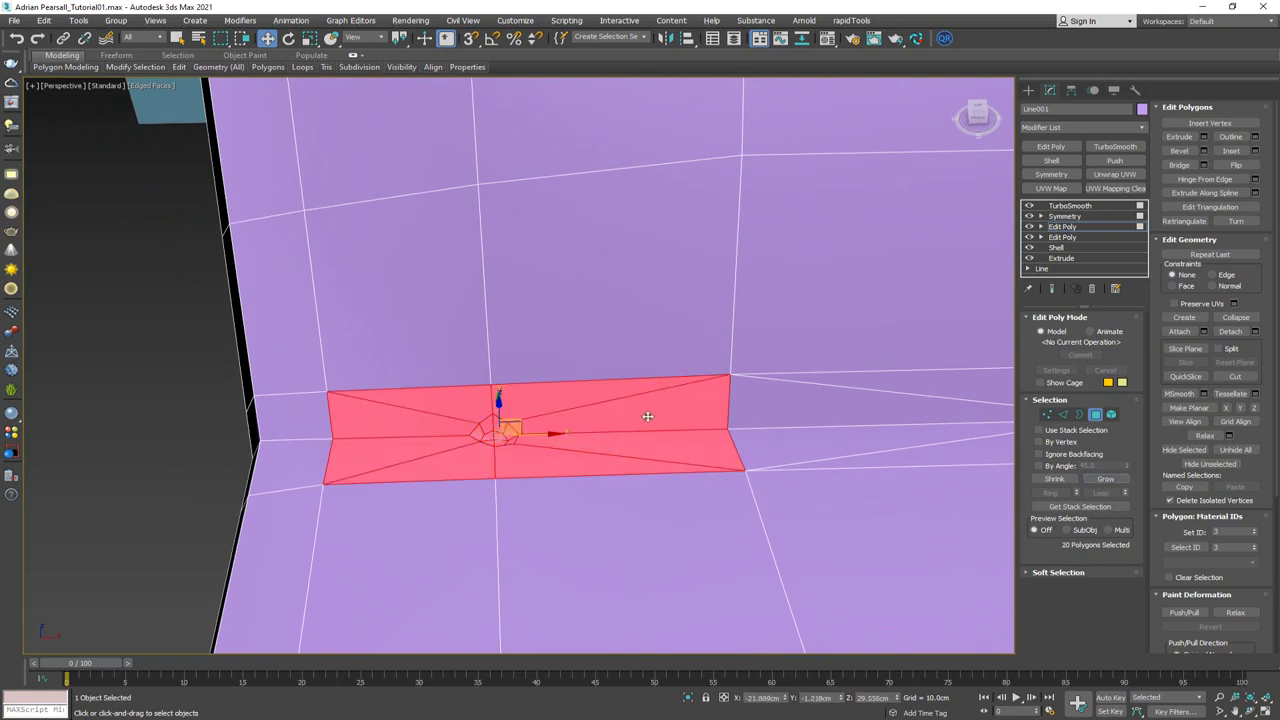
key("ctrl+z")
left_click_drag(541, 435, 632, 439)
Leave polygon editing, deselect the cushion and preview its smoothed crease without edged faces
key("ctrl+q")
middle_click_drag(723, 434, 528, 417)
scroll(720, 433, "down", 3)
key("ctrl+e")
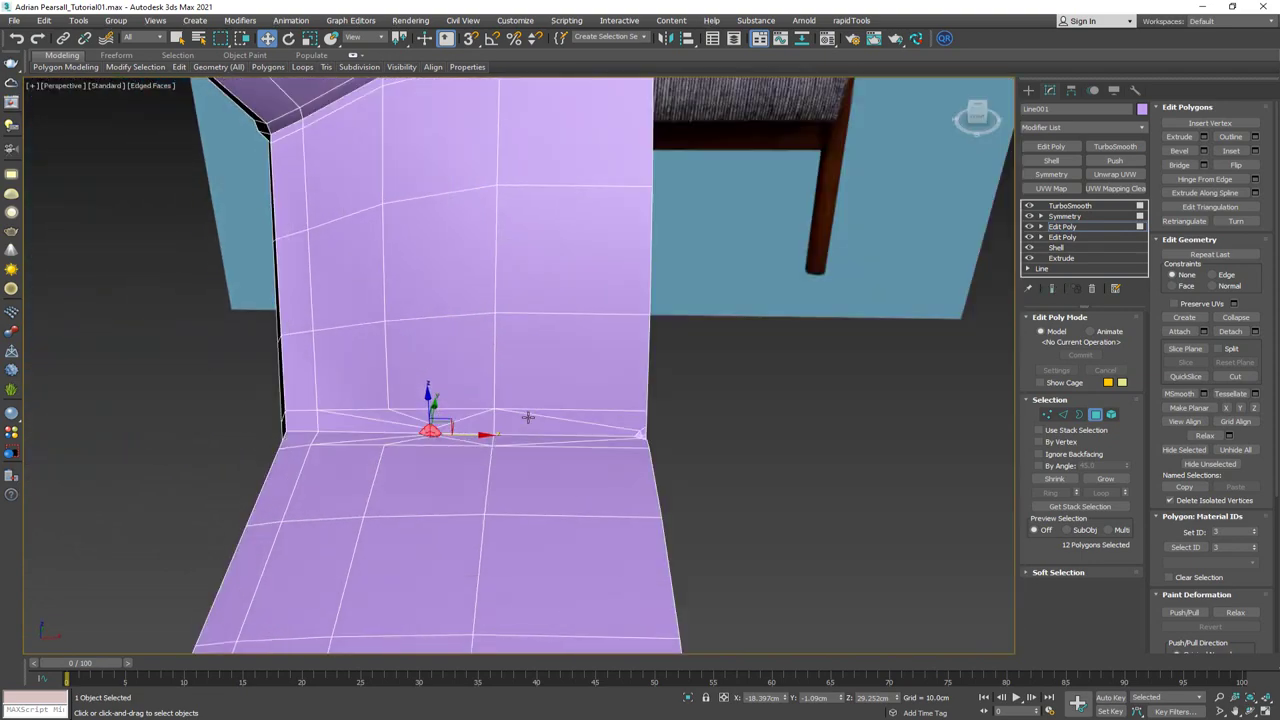
key("F4")
left_click(1095, 414)
left_click(795, 453)
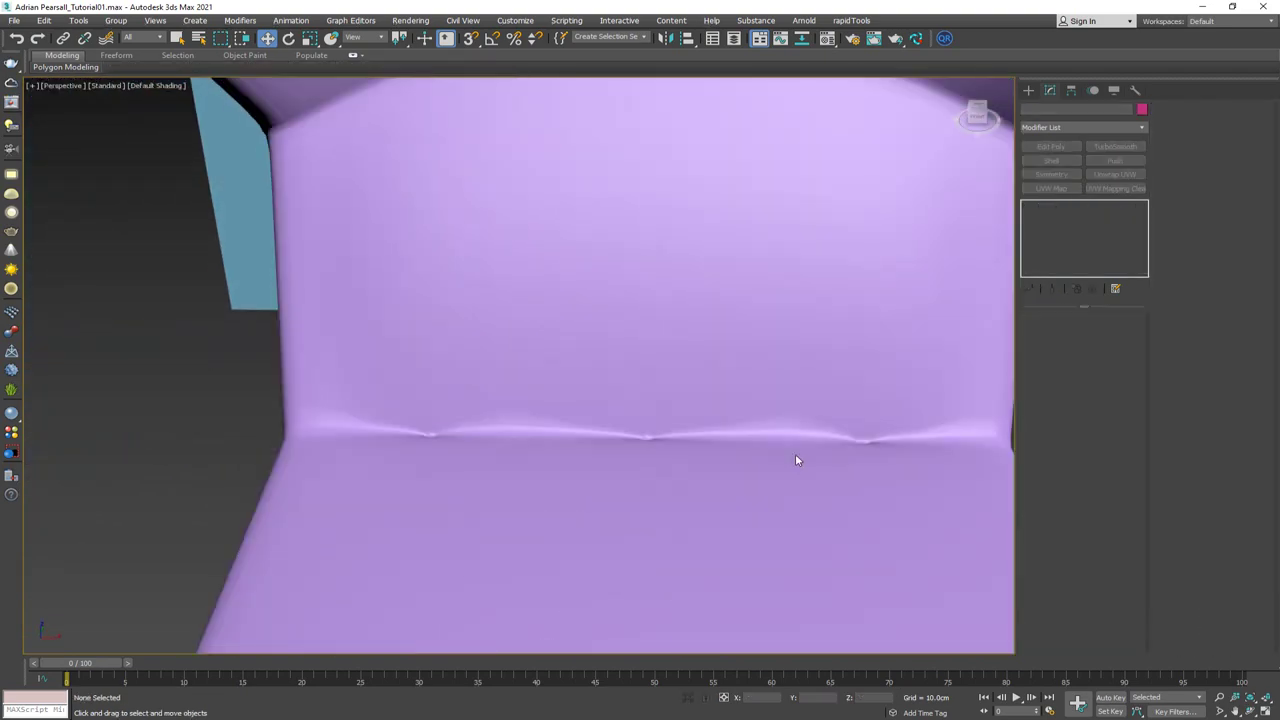
Inspect the whole smoothed cushion and its dimples with and without edged faces, up to the upper crease of the back
key("F4")
scroll(583, 400, "down", 3)
mouse_move(575, 370)
middle_mouse_down()
mouse_move(455, 435)
mouse_move(526, 411)
mouse_move(480, 437)
mouse_move(545, 458)
mouse_move(697, 463)
mouse_move(723, 446)
mouse_move(540, 443)
middle_mouse_up()
scroll(455, 435, "down", 4)
key("F4")
scroll(480, 440, "up", 5)
left_click(545, 458)
scroll(608, 466, "down", 5)
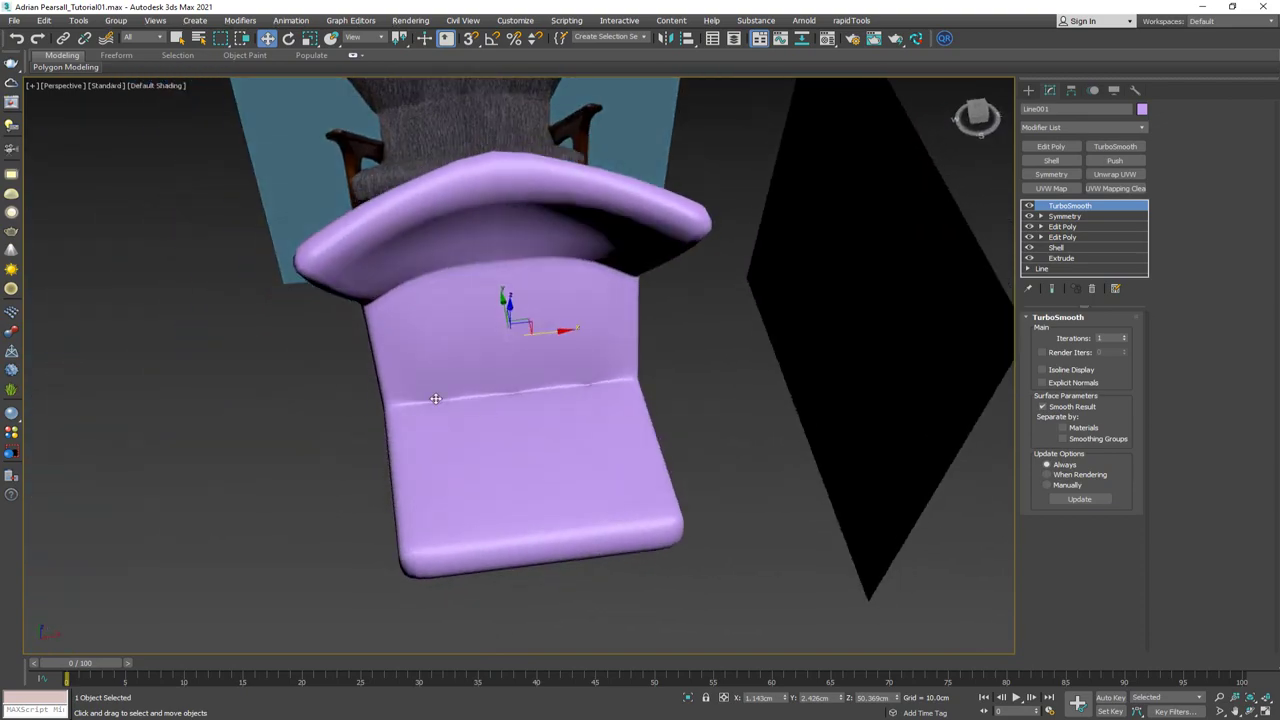
scroll(436, 400, "up", 6)
key("F4")
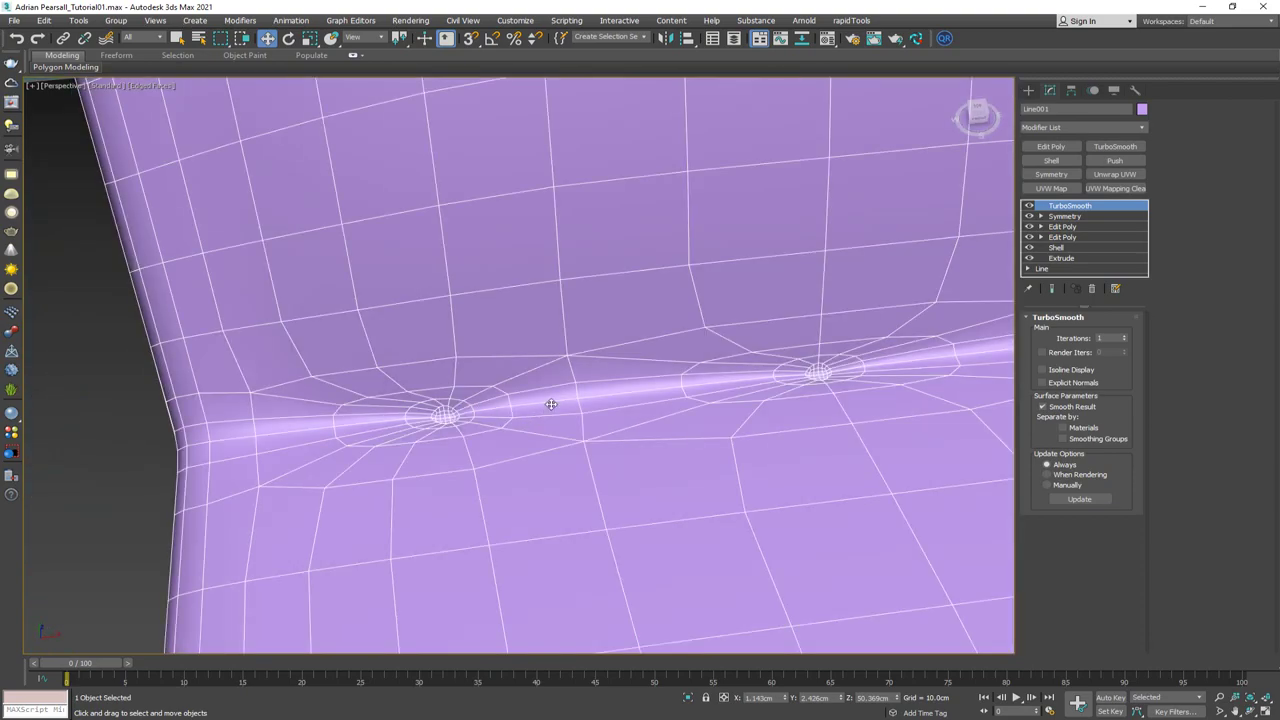
scroll(551, 404, "down", 5)
middle_click_drag(540, 448, 530, 425, "alt")
scroll(526, 417, "up", 3)
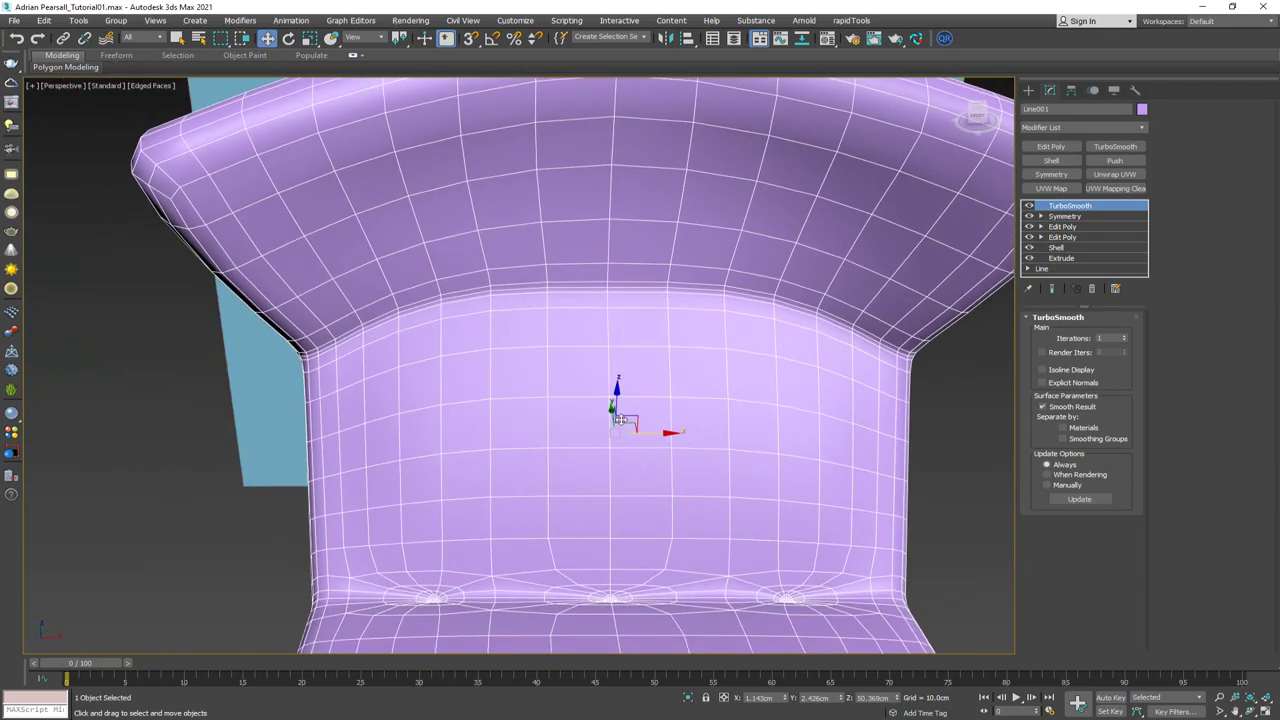
In the upper Edit Poly modifier, chamfer the centre-line vertex and the second column's vertex from it on the upper back crease by 0.804 cm
left_click(1064, 216)
left_click(1062, 226)
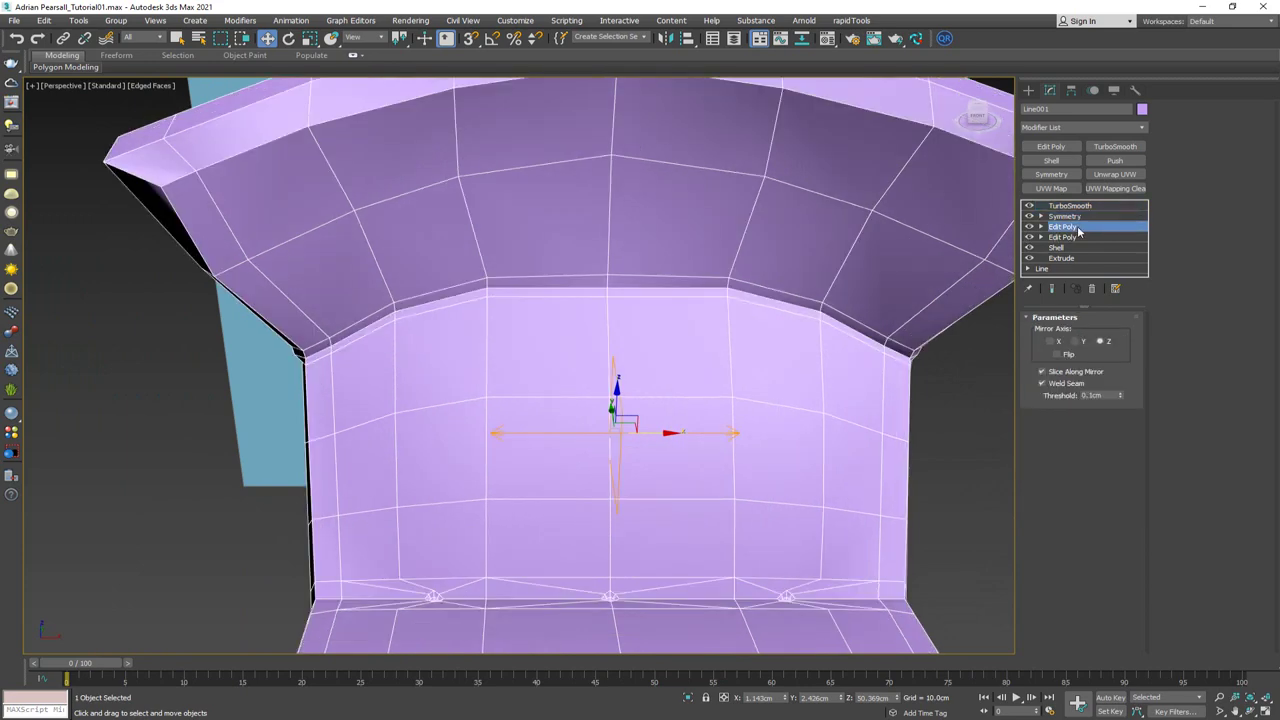
key("1")
left_click(604, 290)
scroll(540, 312, "up", 3)
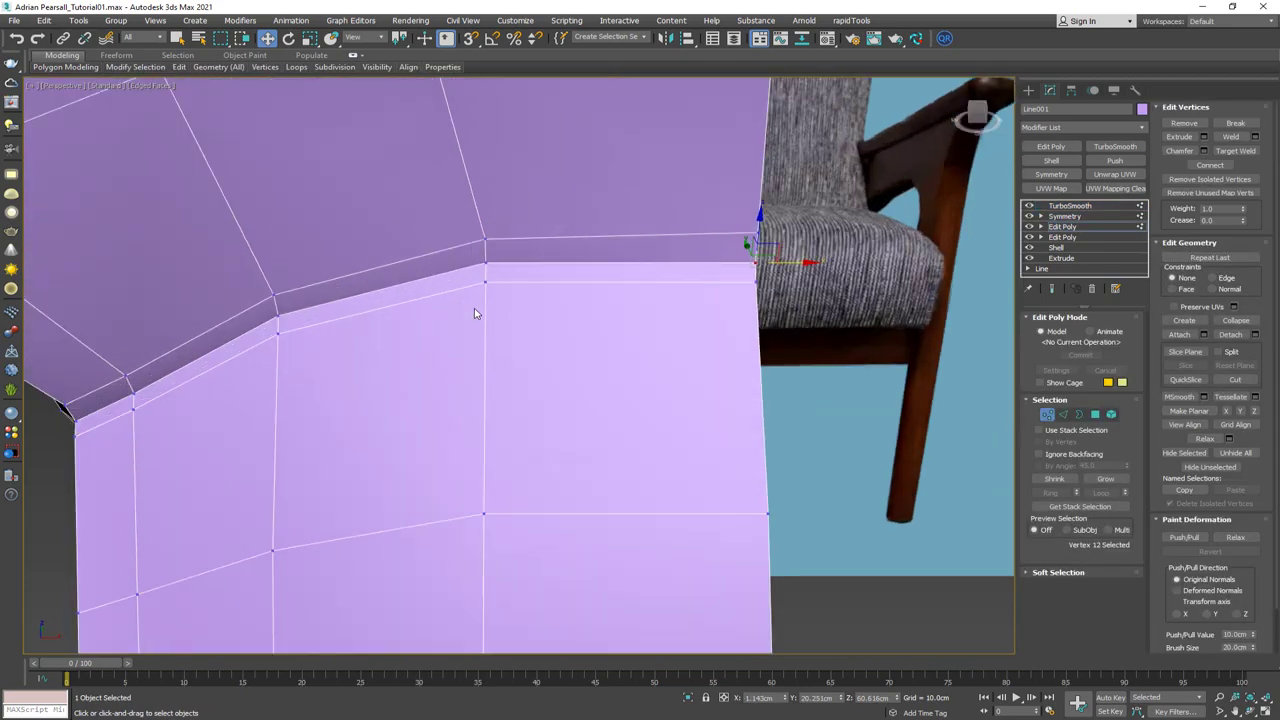
left_click(323, 323, "ctrl")
scroll(334, 331, "up", 5)
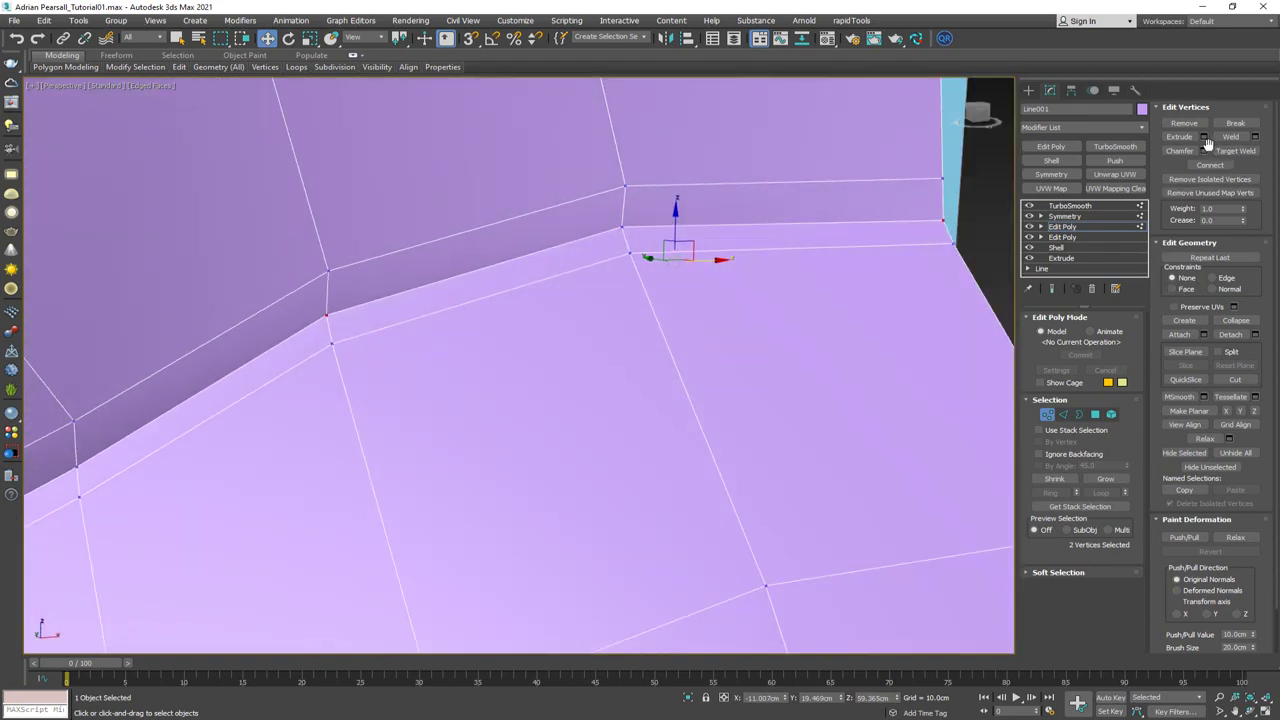
left_click(1205, 151)
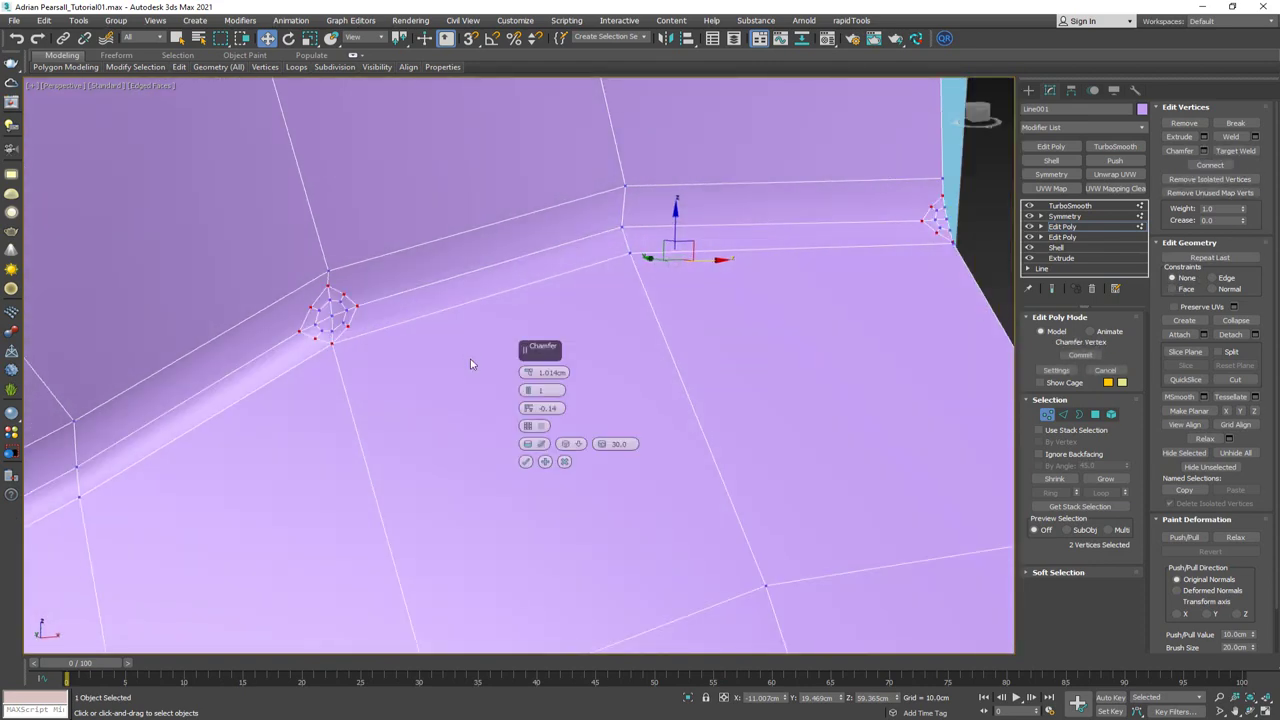
left_click(529, 376)
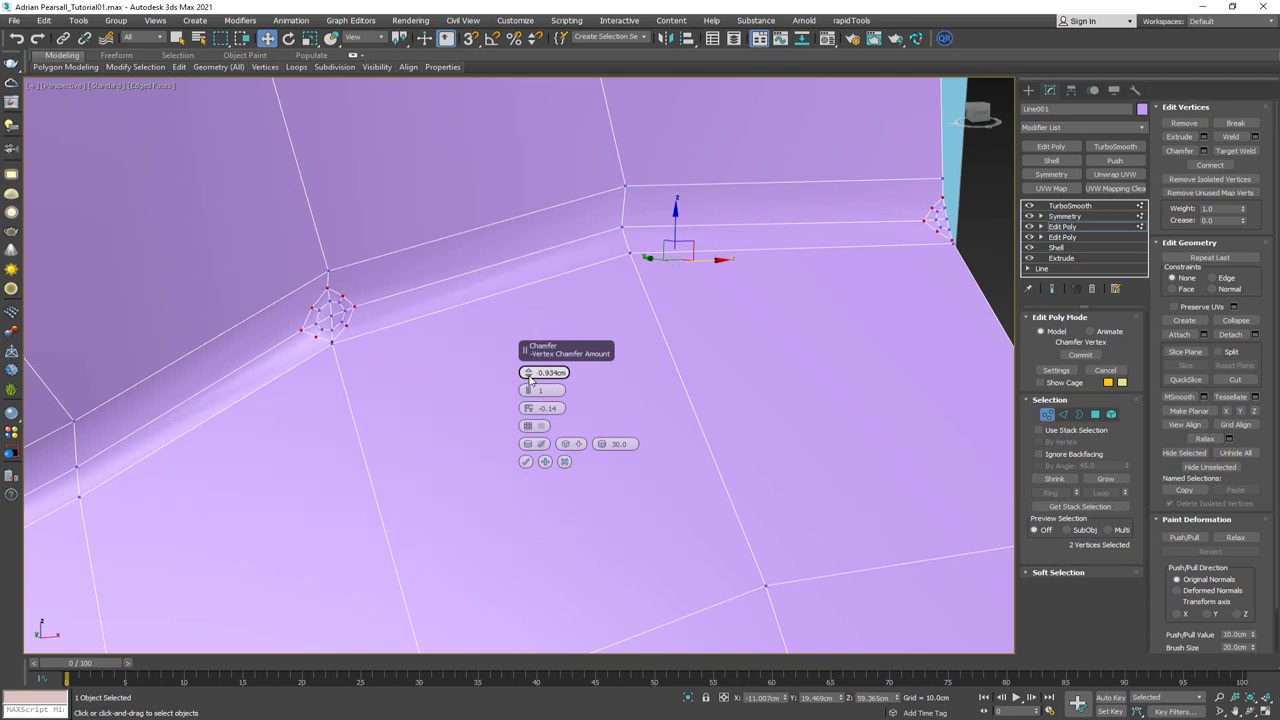
left_click_drag(530, 377, 530, 378)
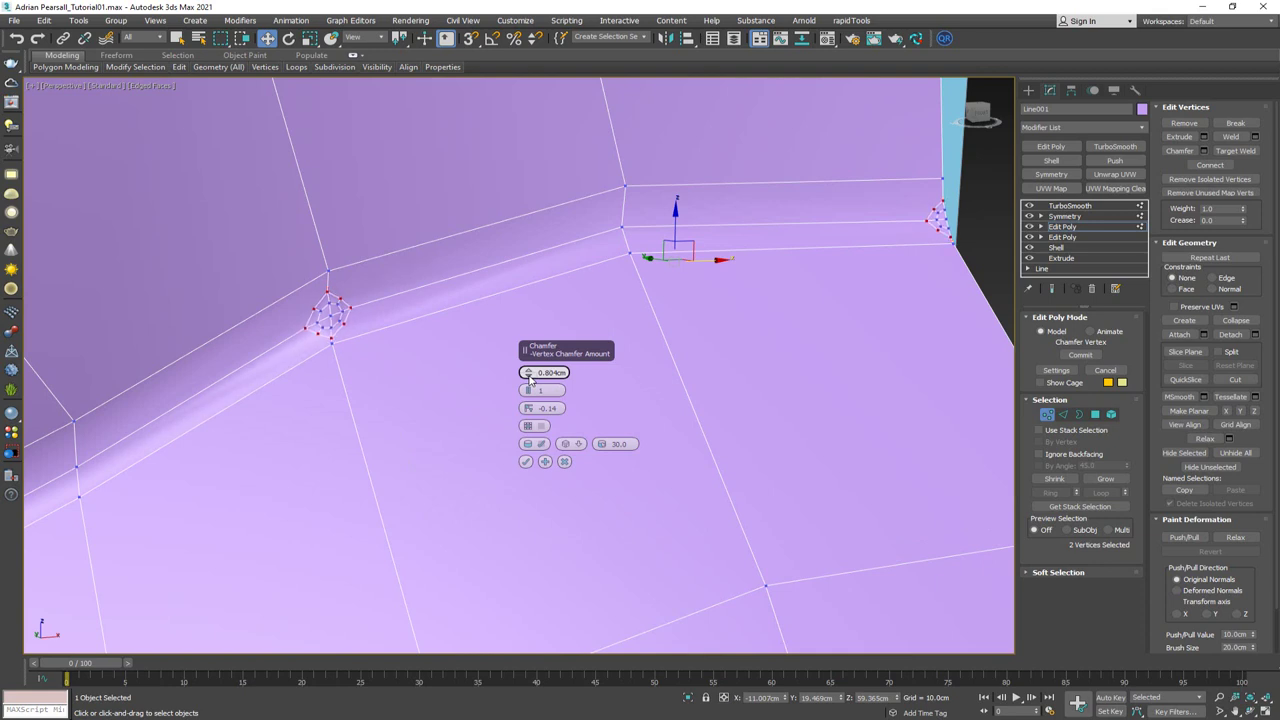
left_click(526, 461)
Select the polygons around the two upper crease dimples' centre vertices and push them slightly back into the cushion along Y
left_click(941, 218)
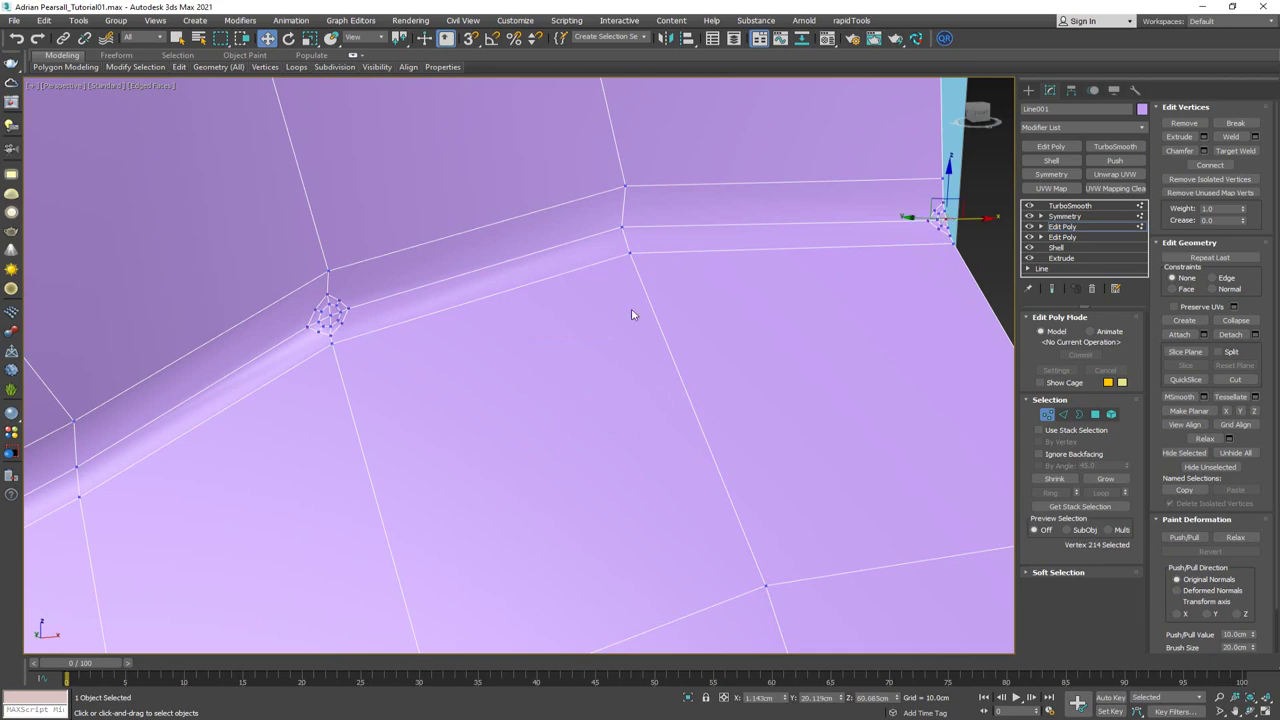
left_click(332, 315, "ctrl")
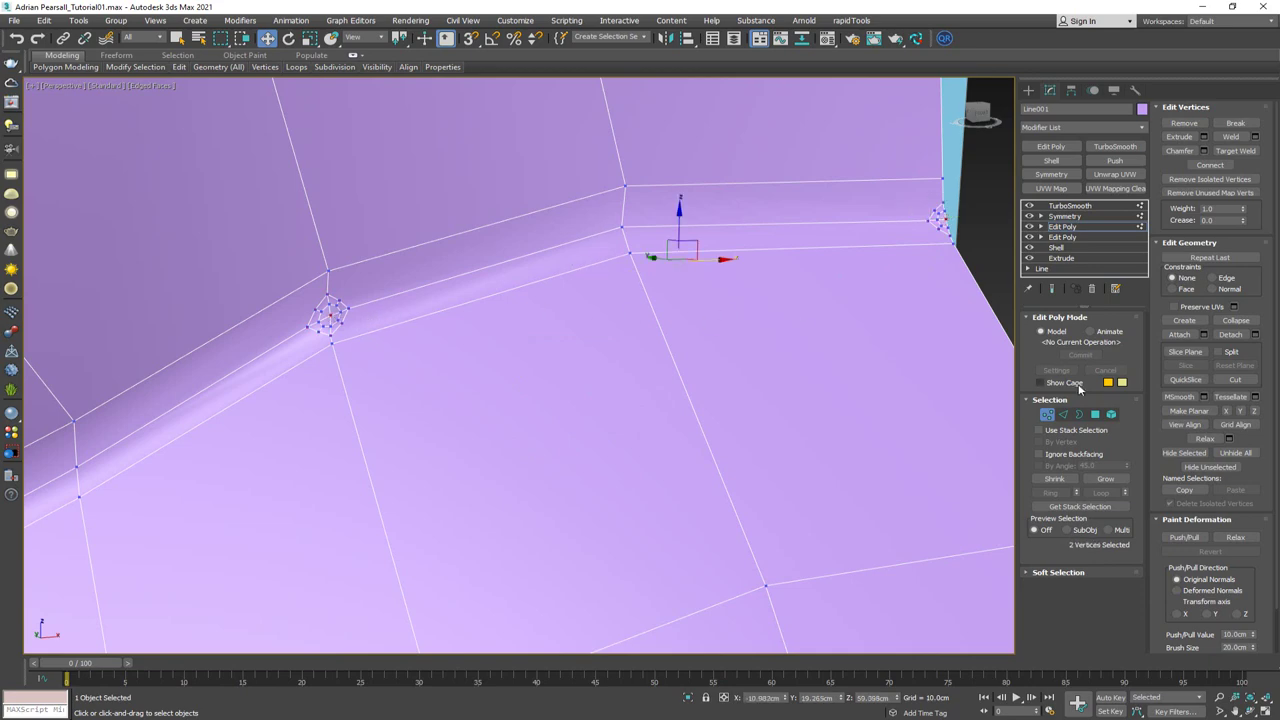
left_click(1096, 415, "ctrl")
middle_click_drag(509, 314, 555, 301, "alt")
middle_click_drag(545, 253, 606, 268, "alt")
key("F3")
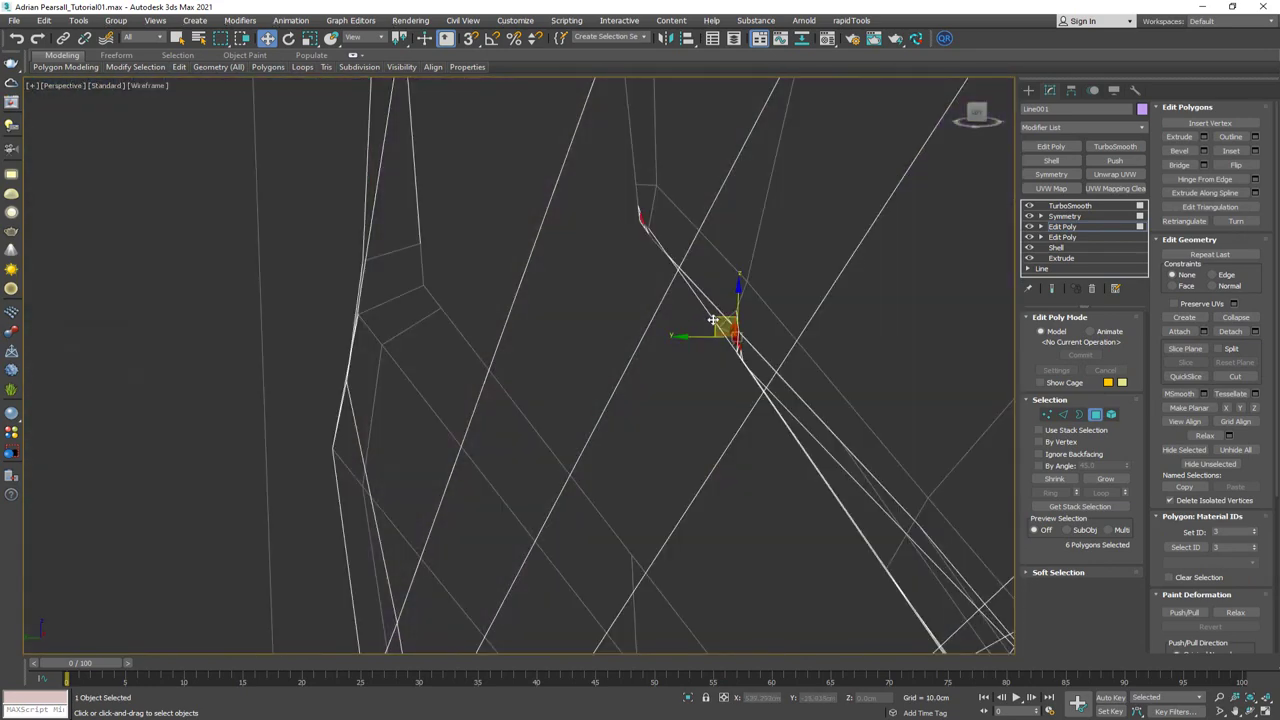
left_click_drag(715, 320, 701, 325)
key("F3")
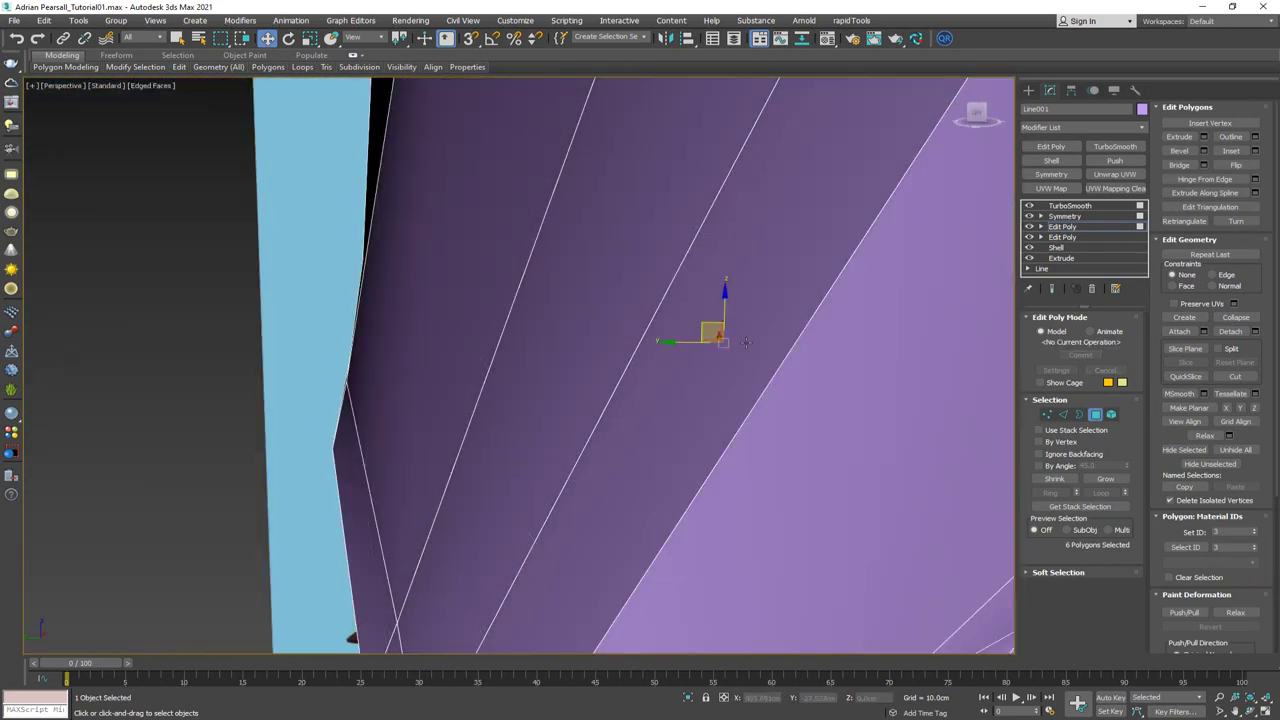
Connect the outer dimple's rim vertices to the upper and lower crease vertices of the adjacent outer column
middle_click_drag(701, 326, 475, 420, "alt")
mouse_move(576, 369)
middle_mouse_down("alt")
mouse_move(577, 391)
mouse_move(500, 361)
mouse_move(631, 371)
mouse_move(443, 363)
mouse_move(311, 410)
mouse_move(303, 430)
mouse_move(244, 383)
middle_mouse_up("alt")
key("1")
left_click(321, 413)
left_click(251, 441, "ctrl")
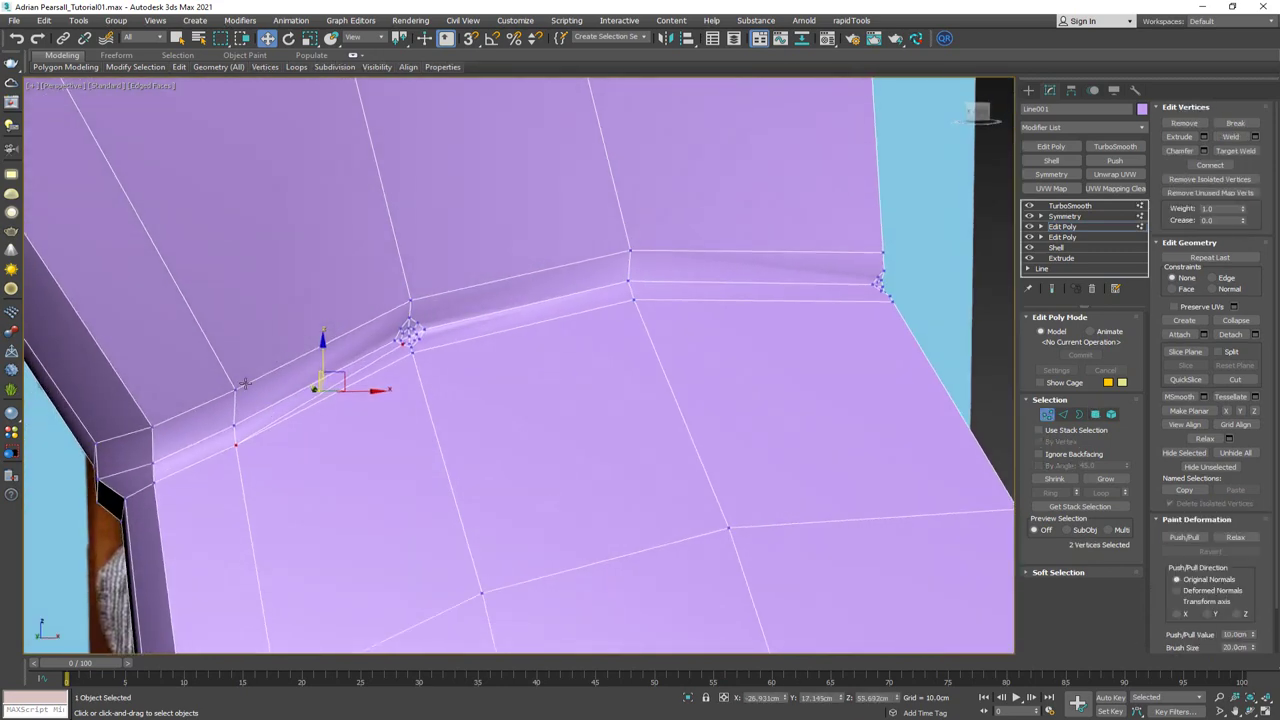
left_click(235, 389)
left_click(408, 333, "ctrl")
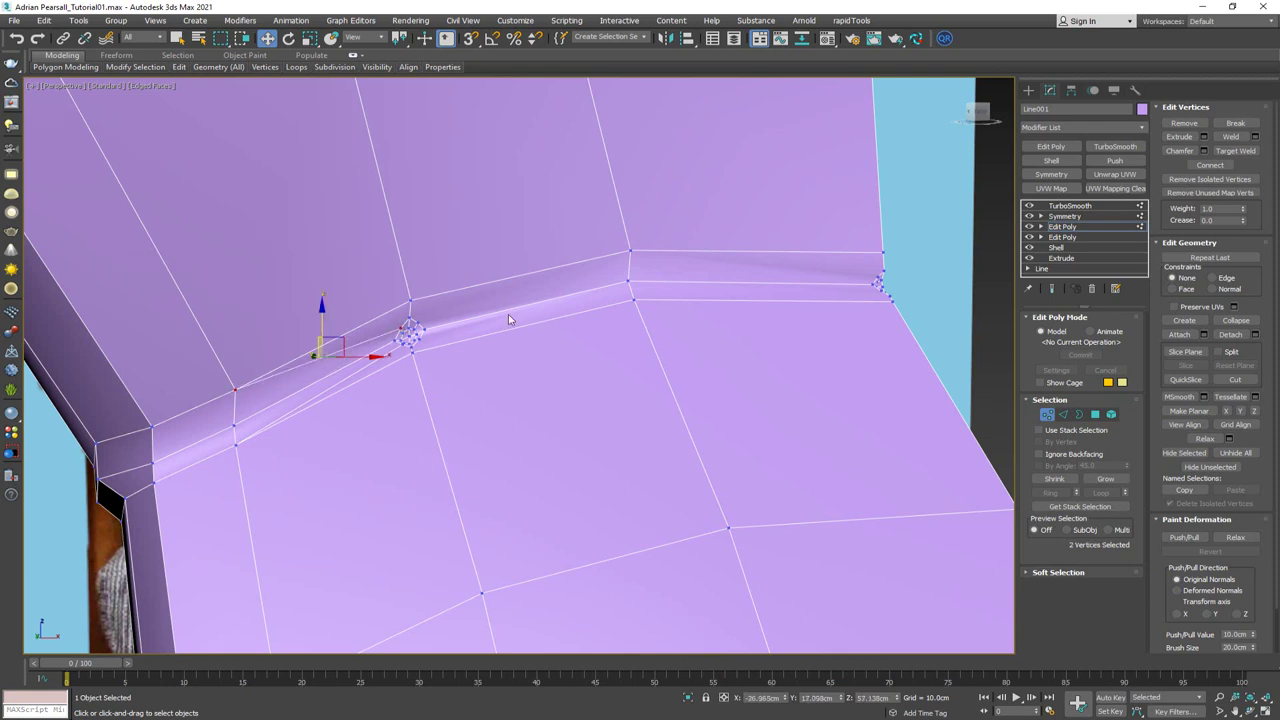
Connect the outer dimple's inward-facing rim vertices to the upper and lower crease vertices of the column between the dimples
left_click(413, 322)
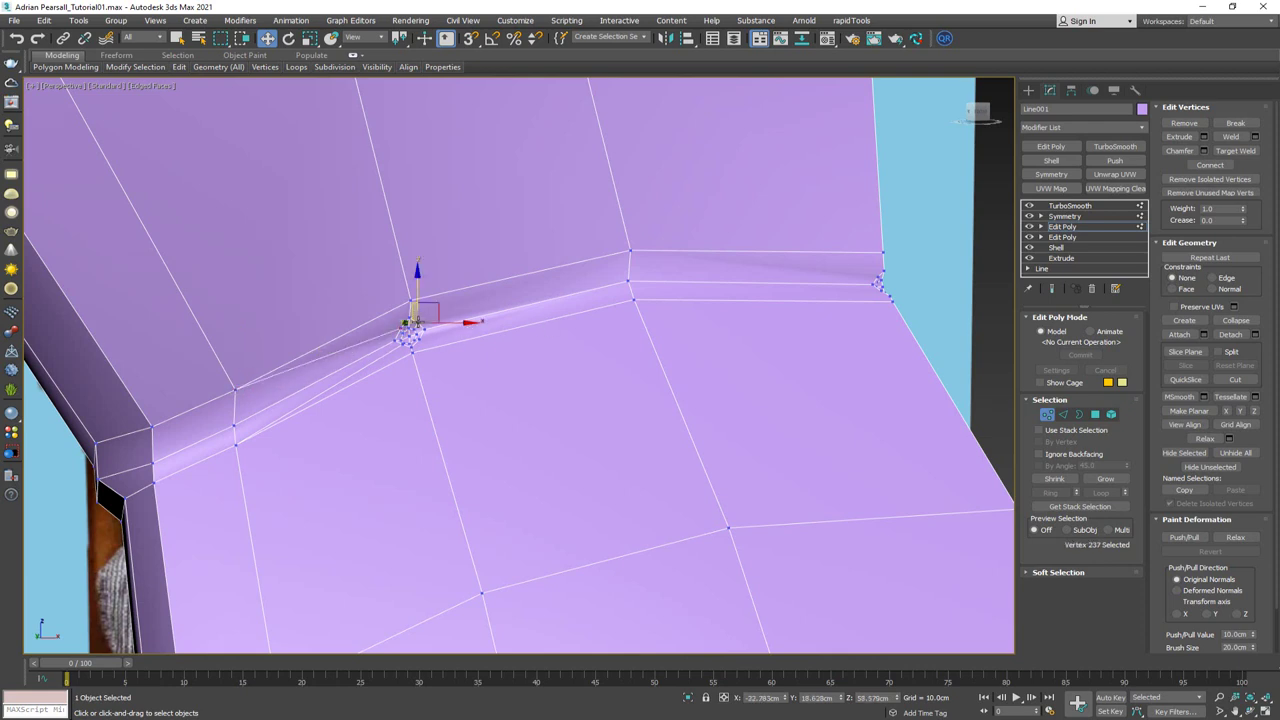
left_click(630, 251, "ctrl")
left_click(412, 342)
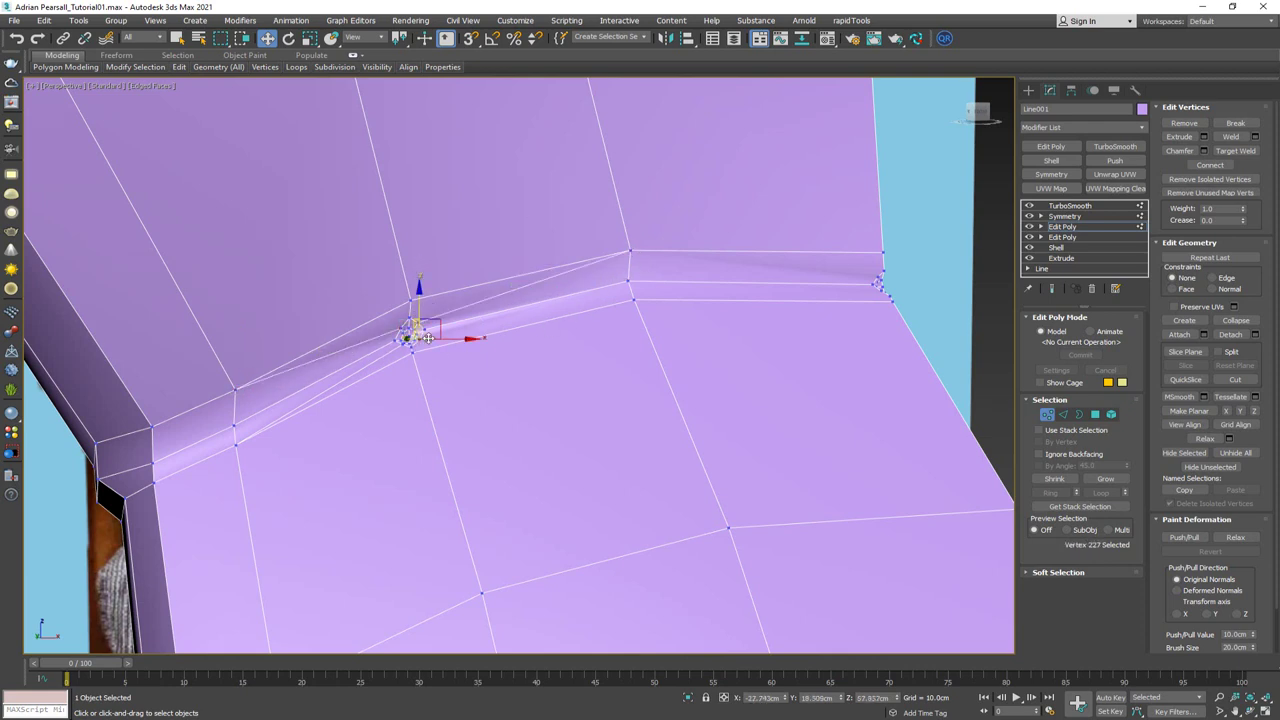
left_click(633, 298, "ctrl")
Connect the lower and upper crease vertices of the column between the dimples to the centre-line dimple's rim
left_click(633, 298)
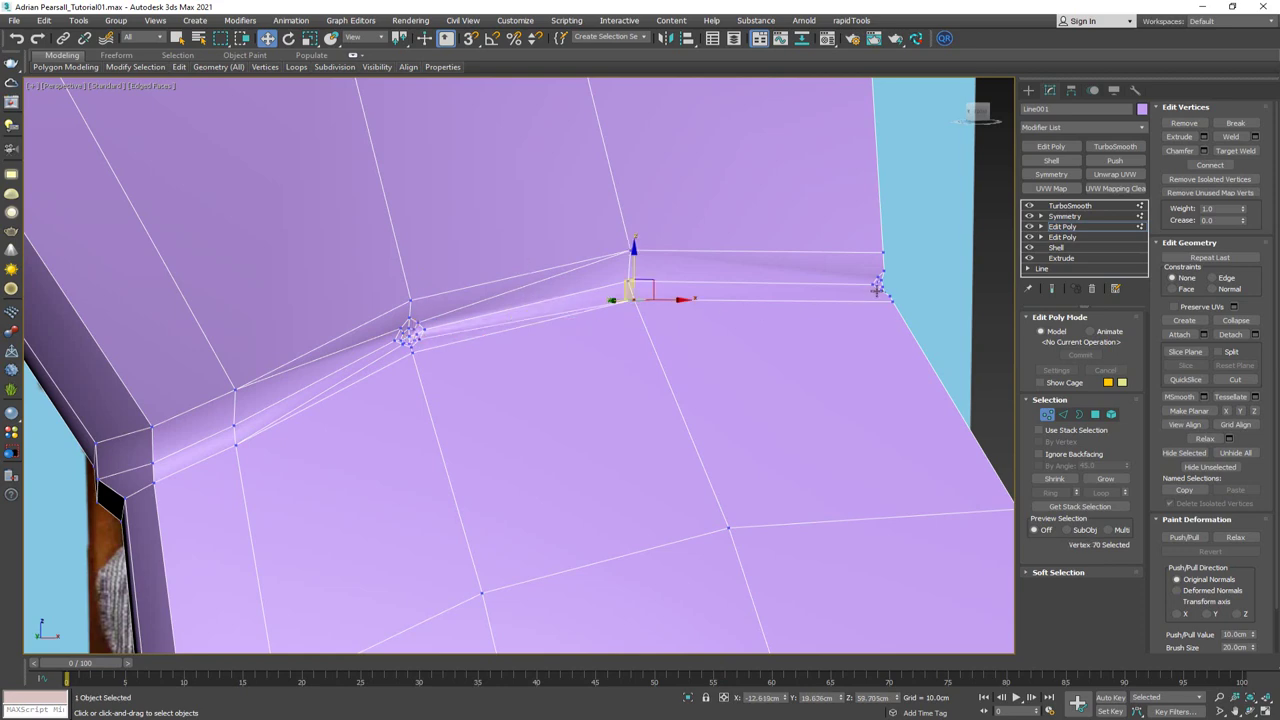
left_click(876, 288, "ctrl")
left_click(631, 251)
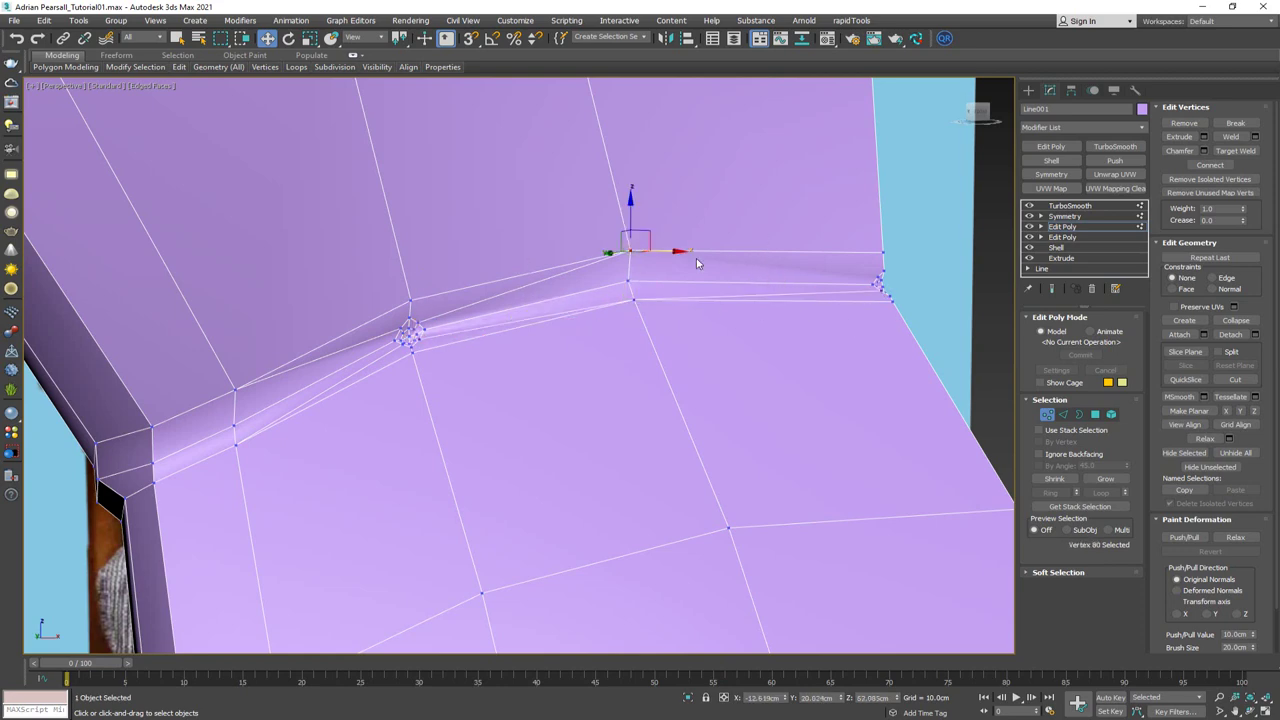
middle_click_drag(697, 260, 543, 311)
middle_click_drag(543, 311, 766, 323, "alt")
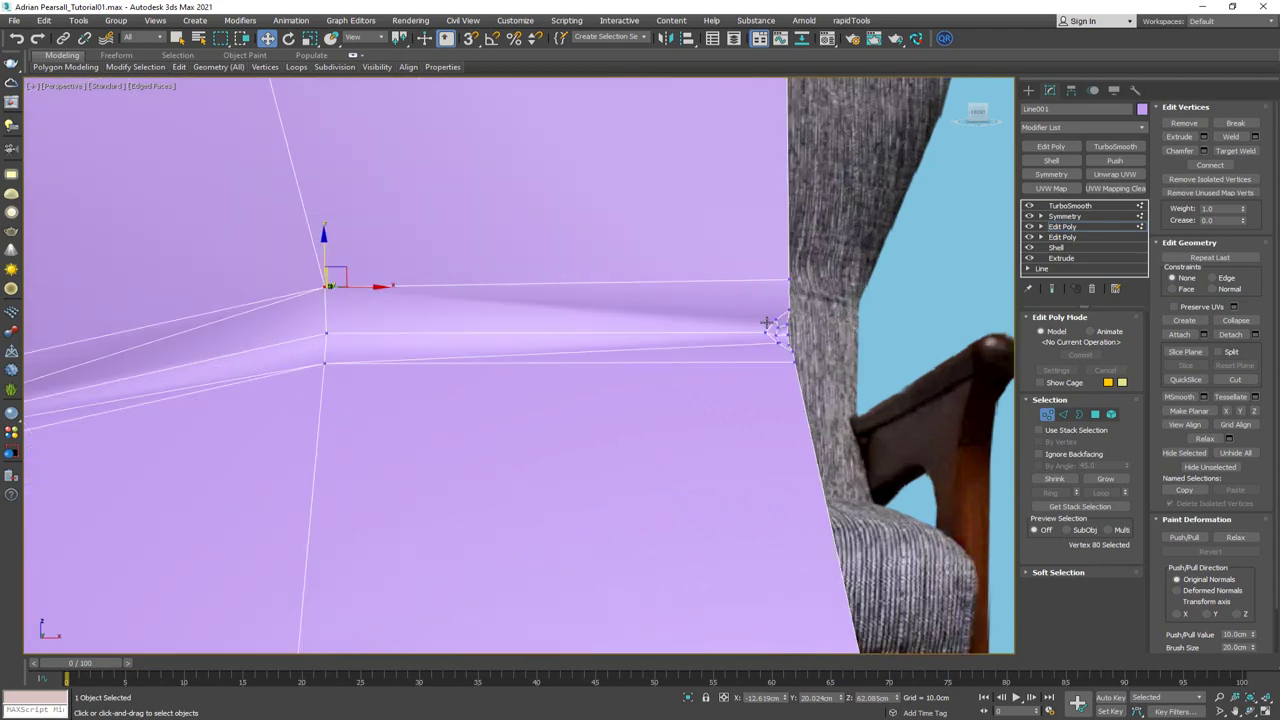
left_click(777, 320, "ctrl")
key("ctrl+shift+e")
Leave vertex editing and preview the smoothed upper crease and whole cushion without edged faces
middle_click_drag(683, 357, 796, 399)
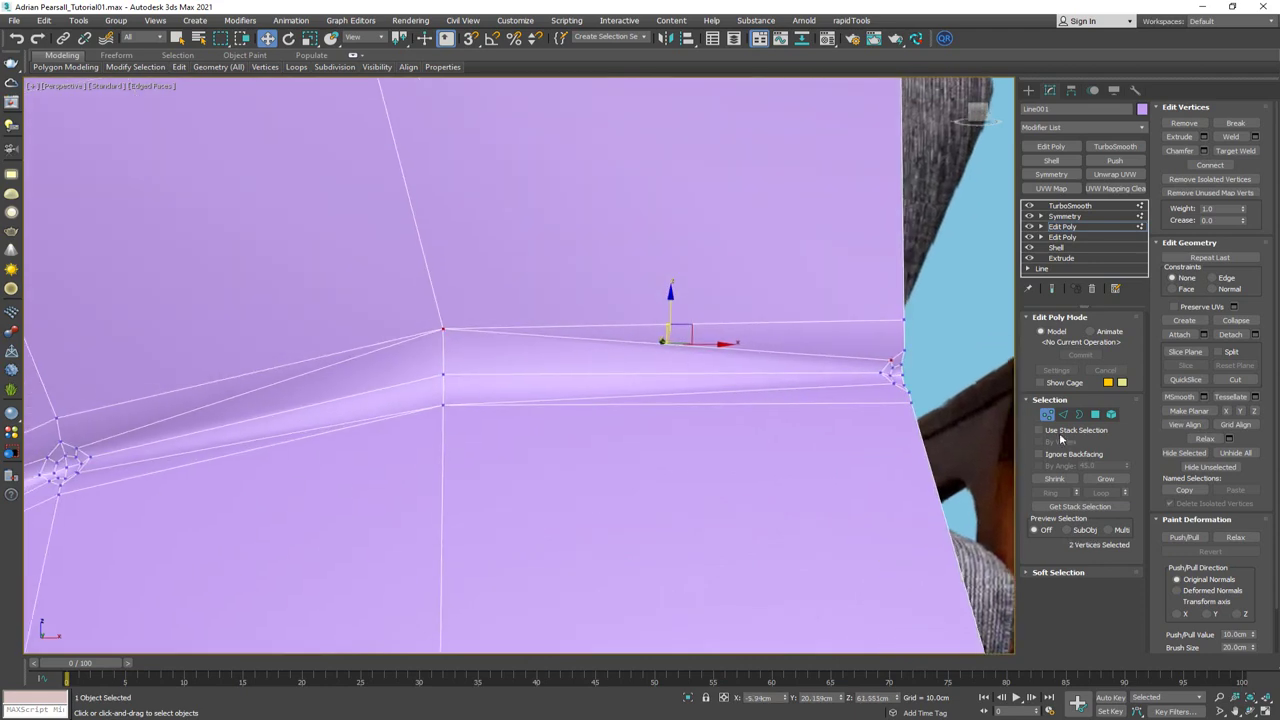
left_click(1051, 418)
scroll(762, 366, "down", 4)
key("ctrl+q")
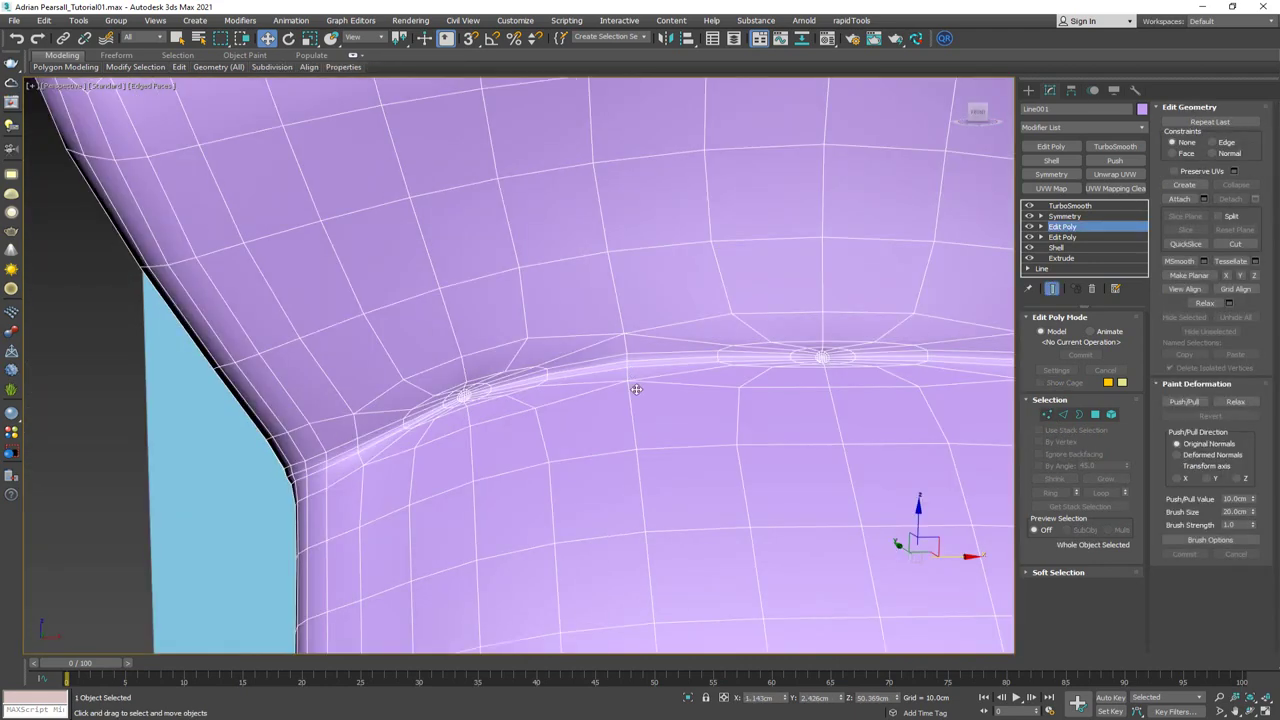
scroll(653, 415, "down", 2)
middle_click_drag(653, 415, 576, 321)
key("F4")
scroll(550, 313, "down", 4)
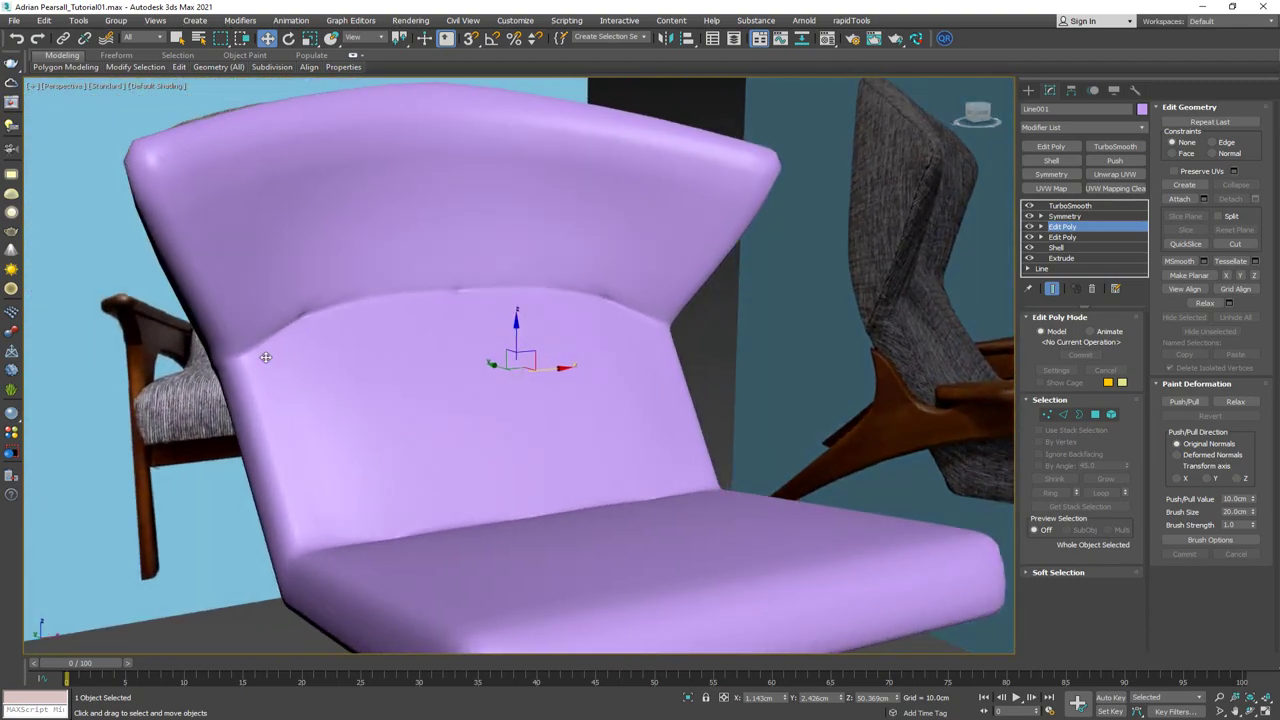
Check the upper crease's tufting buttons in the reference photos, return to the model and leave polygon creation
key("alt+Tab")
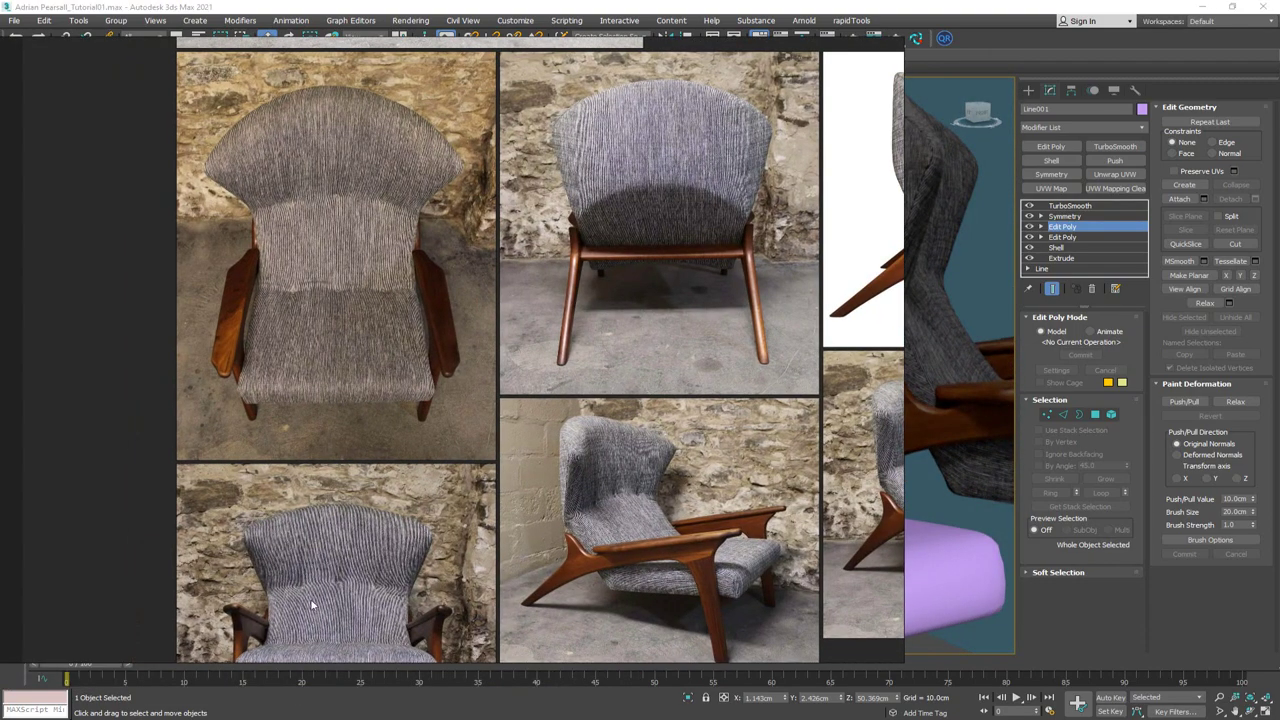
scroll(312, 604, "up", 5)
scroll(311, 597, "up", 3)
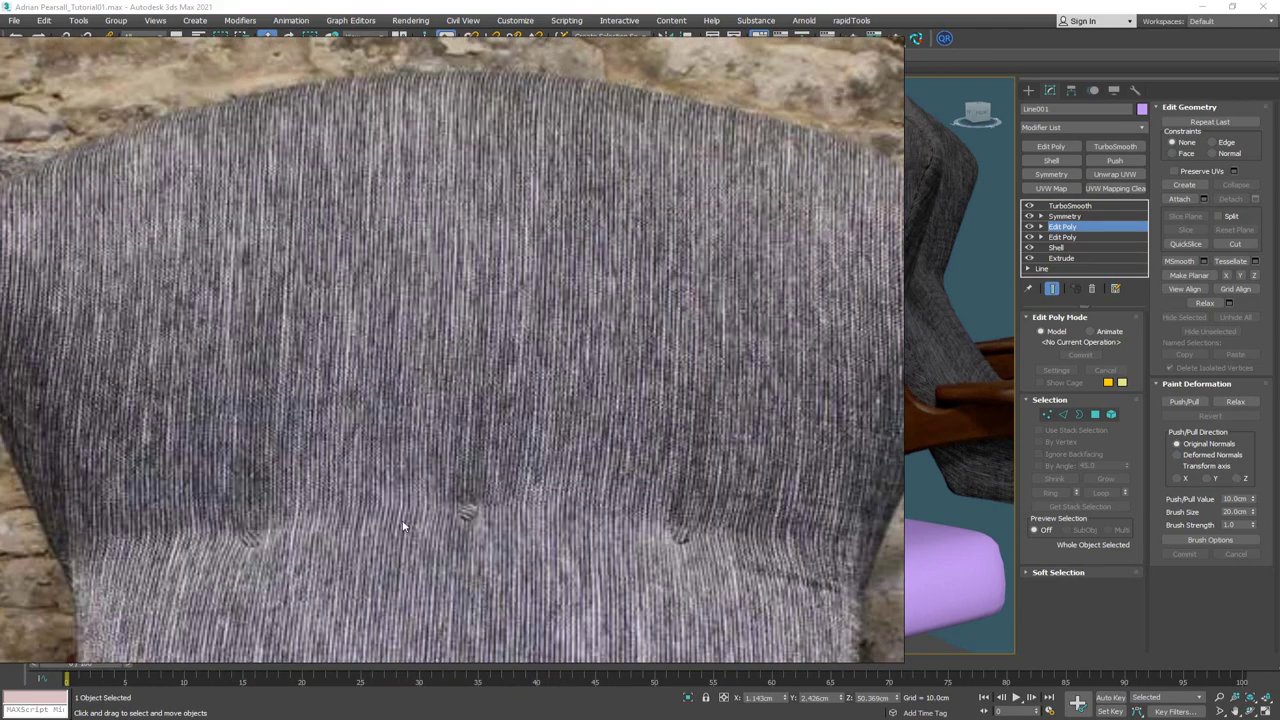
key("alt+Tab")
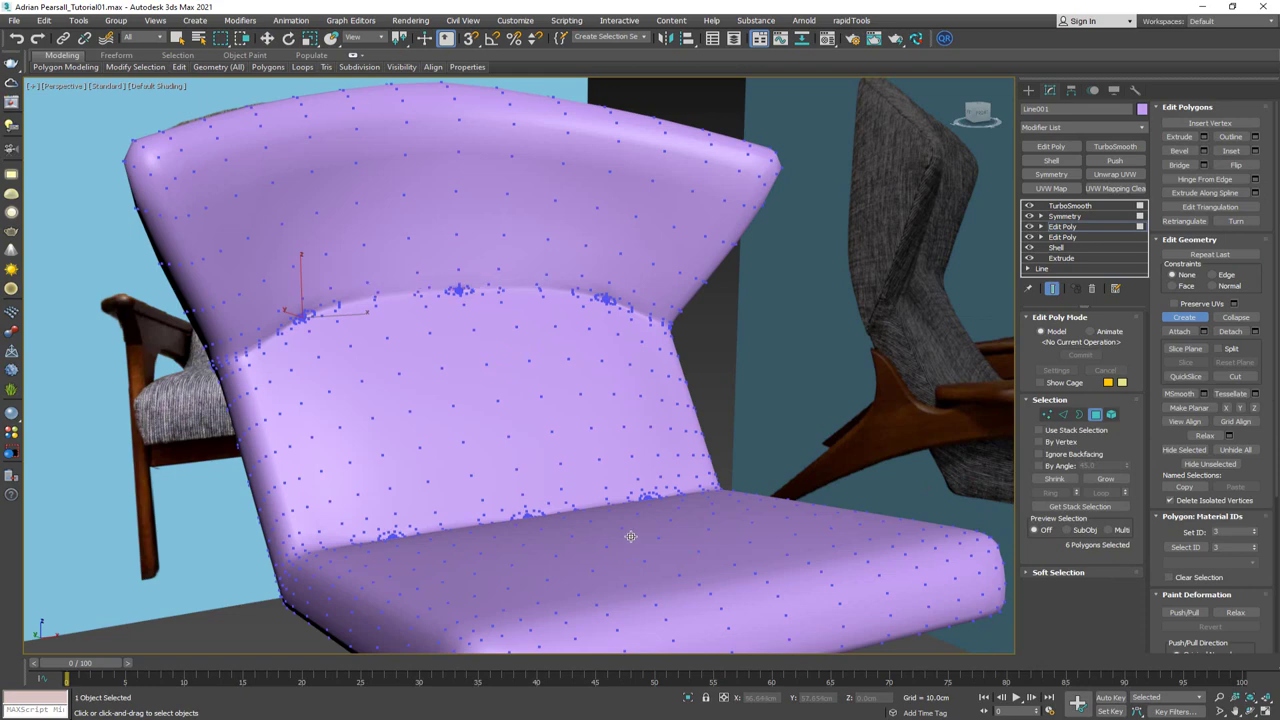
left_click(1096, 414)
key("w")
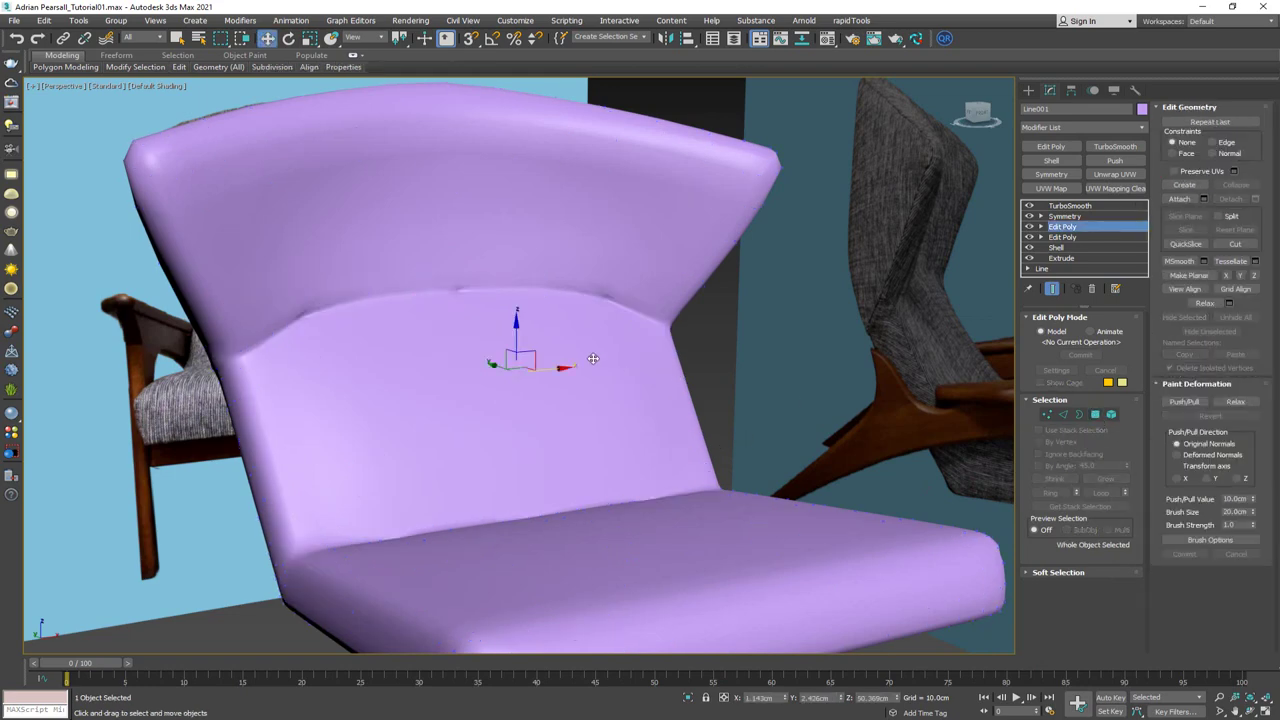
Show the unsmoothed cushion with edged faces and resume vertex editing at the upper crease
key("F4")
key("ctrl+e")
middle_click_drag(508, 362, 476, 353, "alt")
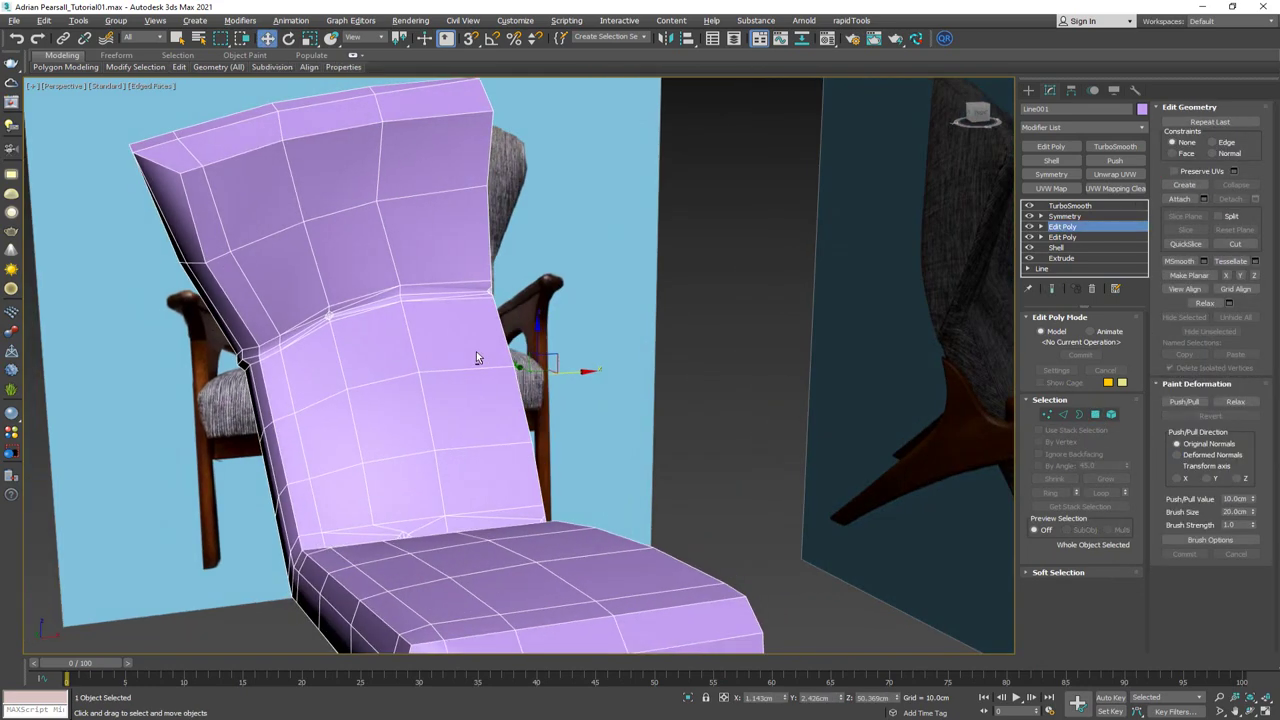
scroll(434, 304, "up", 5)
key("1")
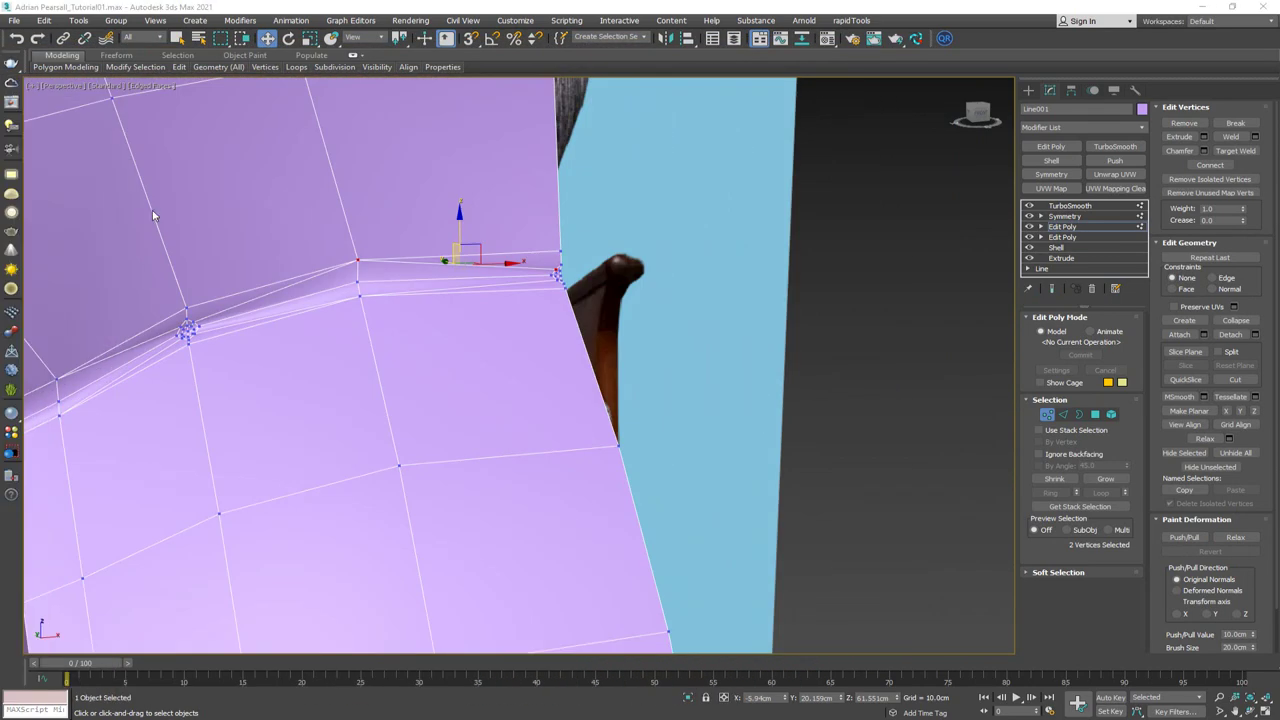
Raise the upper crease-edge vertices above the outer and centre-line dimples about 3.3 cm along Z
middle_click_drag(427, 273, 610, 345)
middle_click_drag(540, 374, 514, 368, "alt")
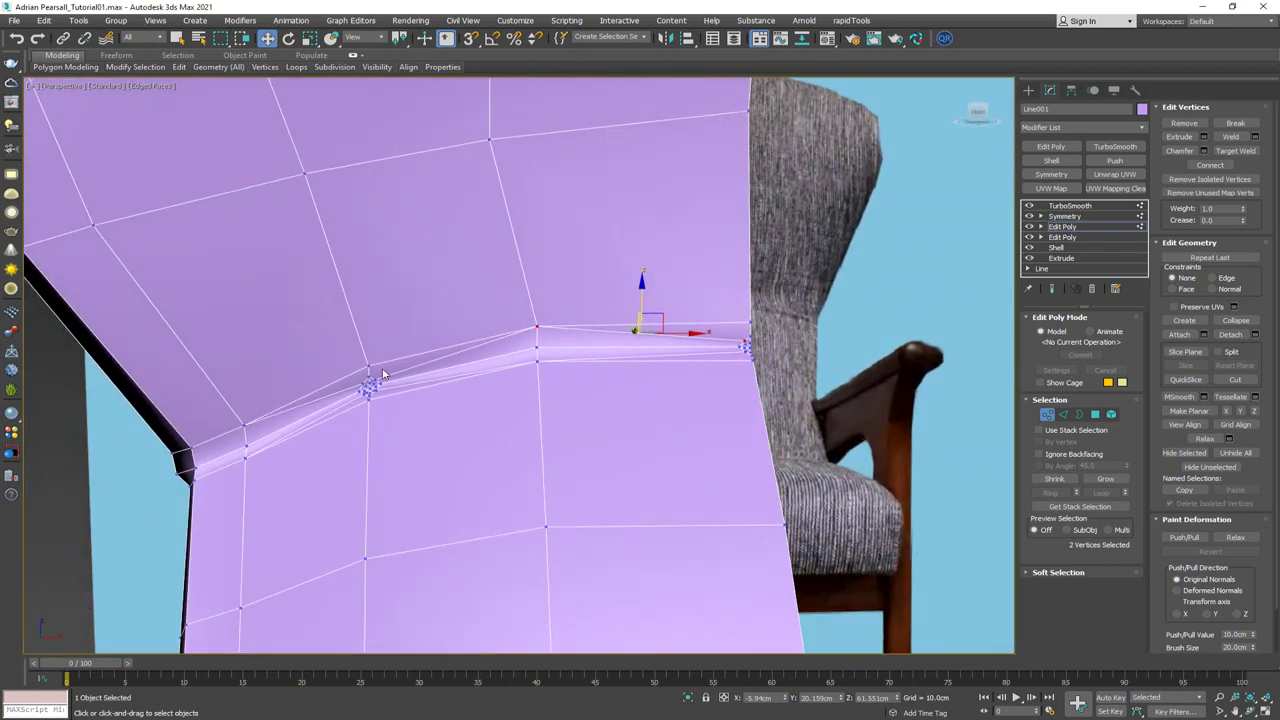
scroll(380, 372, "up", 5)
left_click(356, 361)
scroll(655, 353, "down", 5)
middle_click_drag(654, 352, 553, 432)
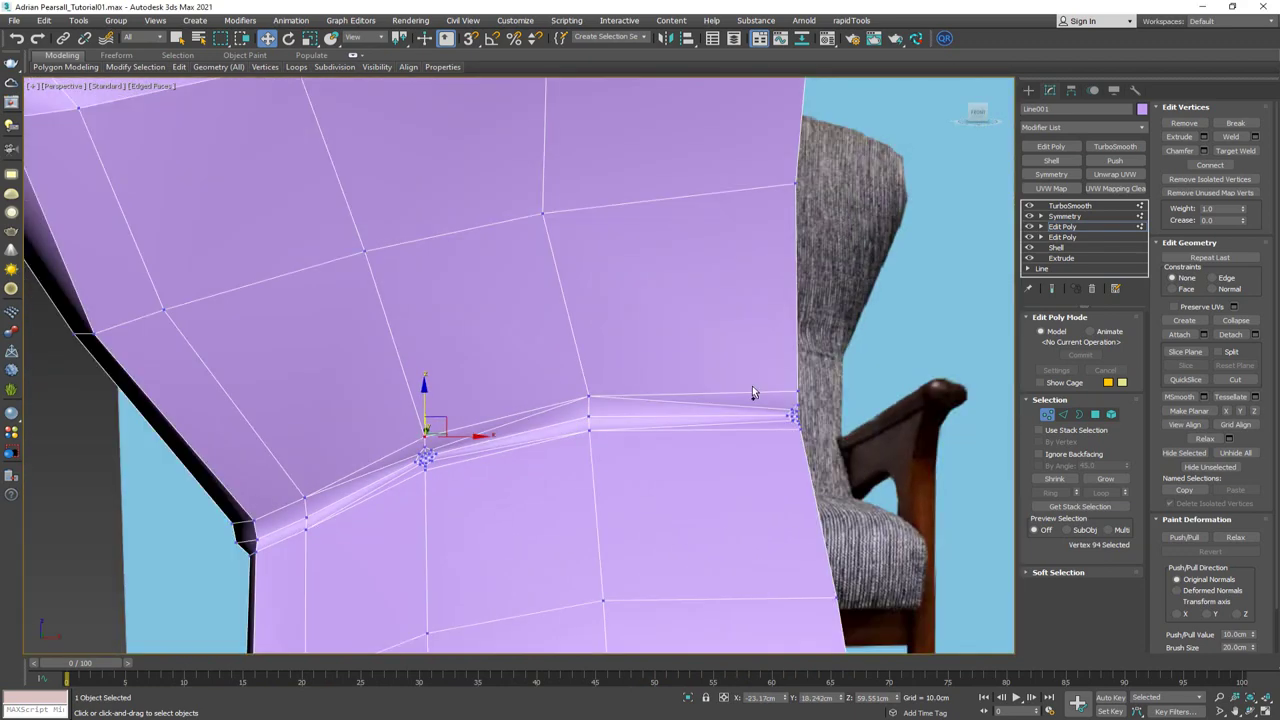
left_click(796, 390, "ctrl")
middle_click_drag(728, 386, 786, 387, "alt")
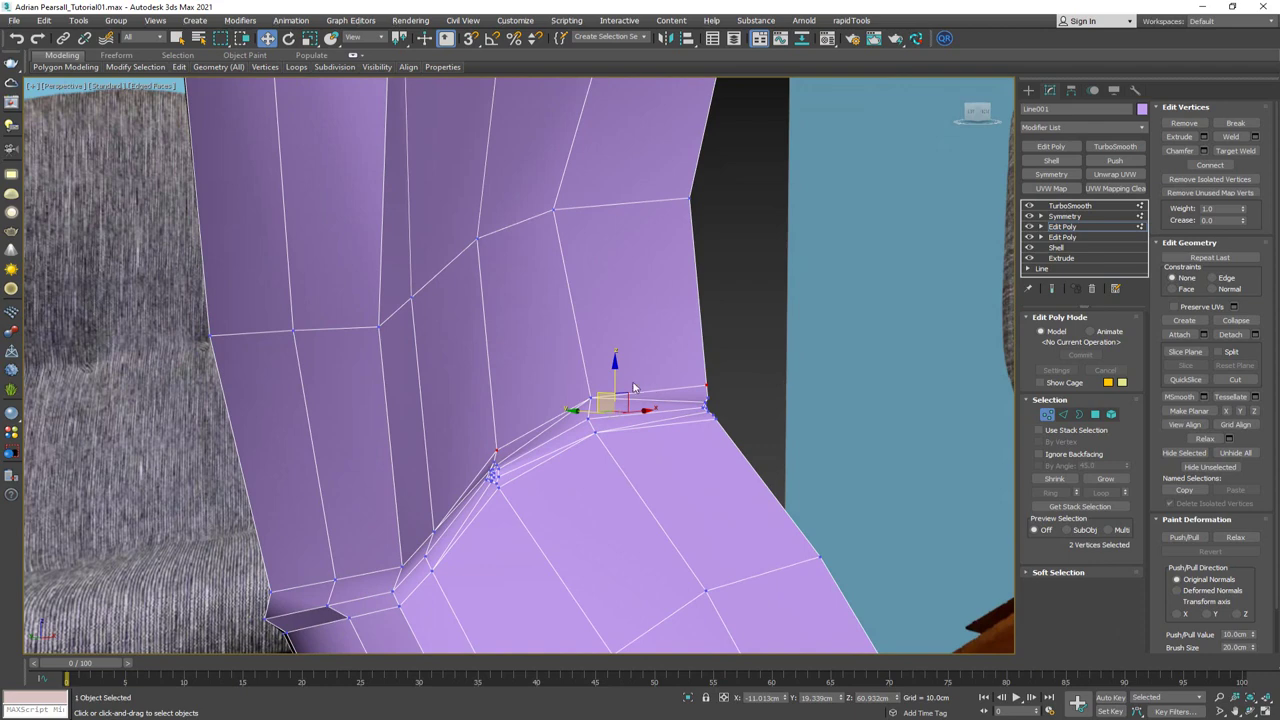
key("grave")
left_click_drag(614, 377, 609, 329)
key("grave")
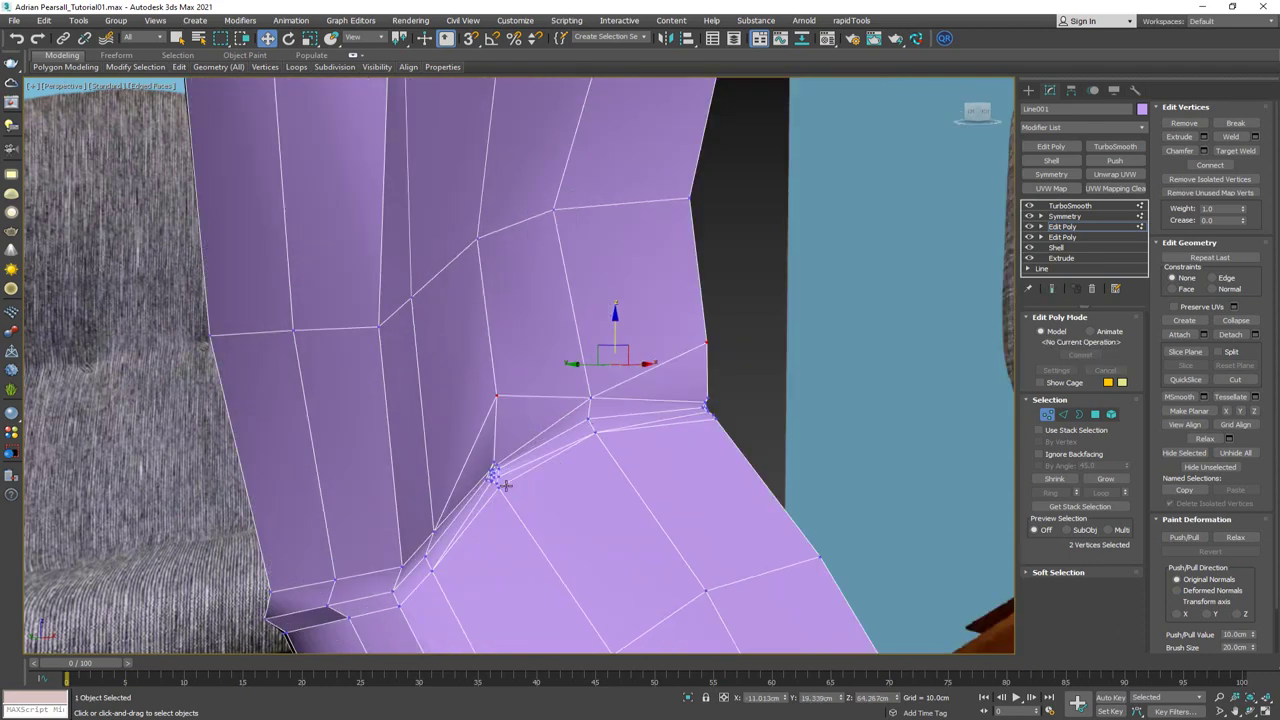
With the Edge constraint, slide the vertices below both dimples down the back about 2.7 cm in Z and preview the smoothing
left_click(504, 486)
left_click(714, 415, "ctrl")
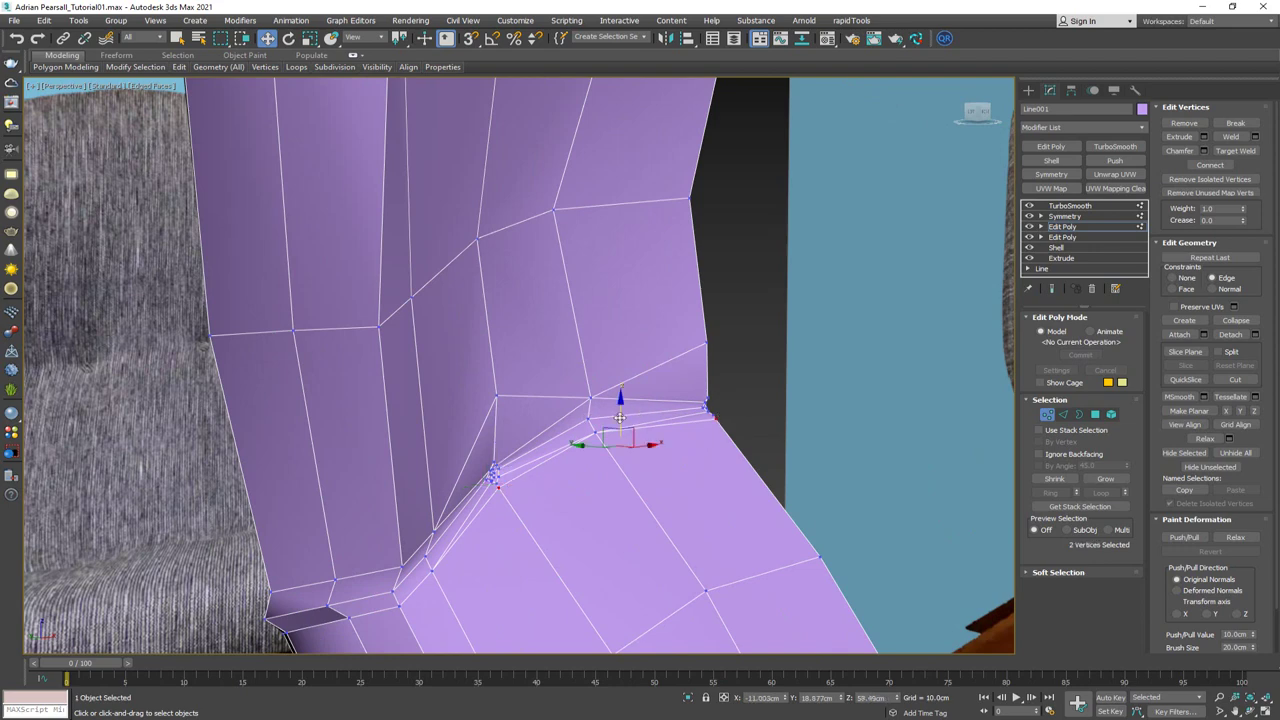
left_click_drag(620, 417, 632, 454)
key("ctrl+e")
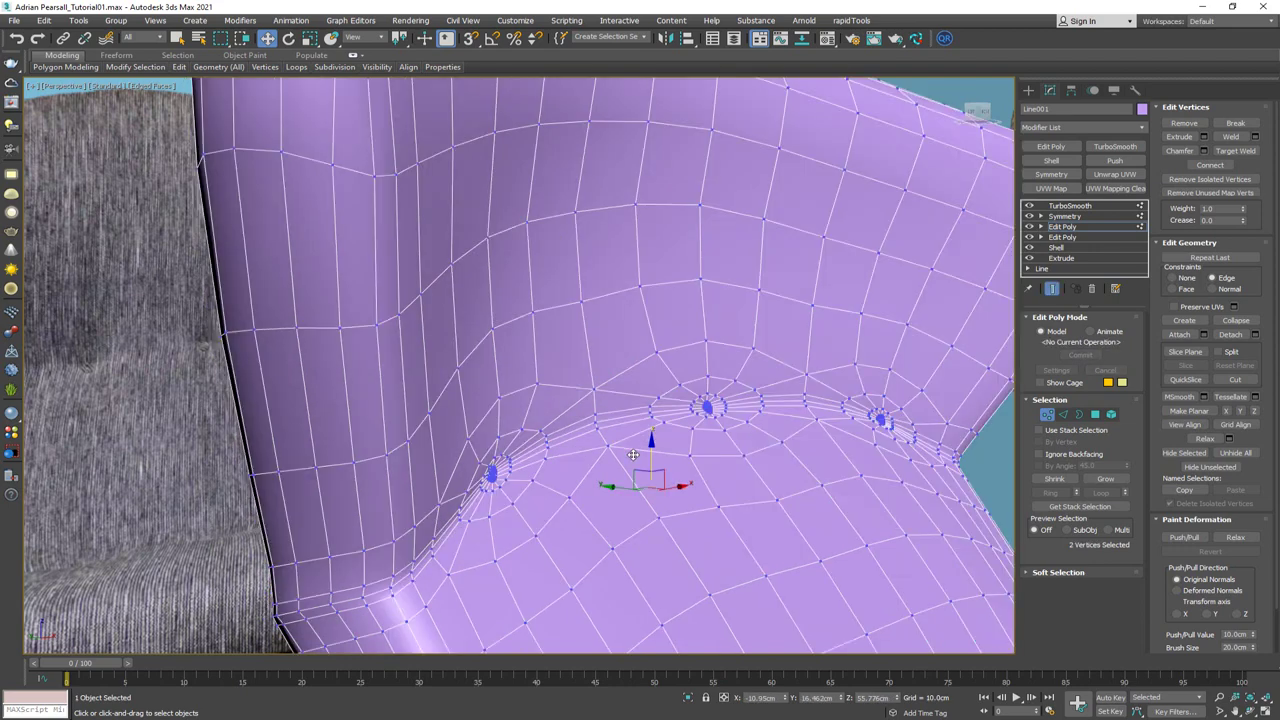
middle_click_drag(672, 447, 612, 455, "alt")
key("ctrl+e")
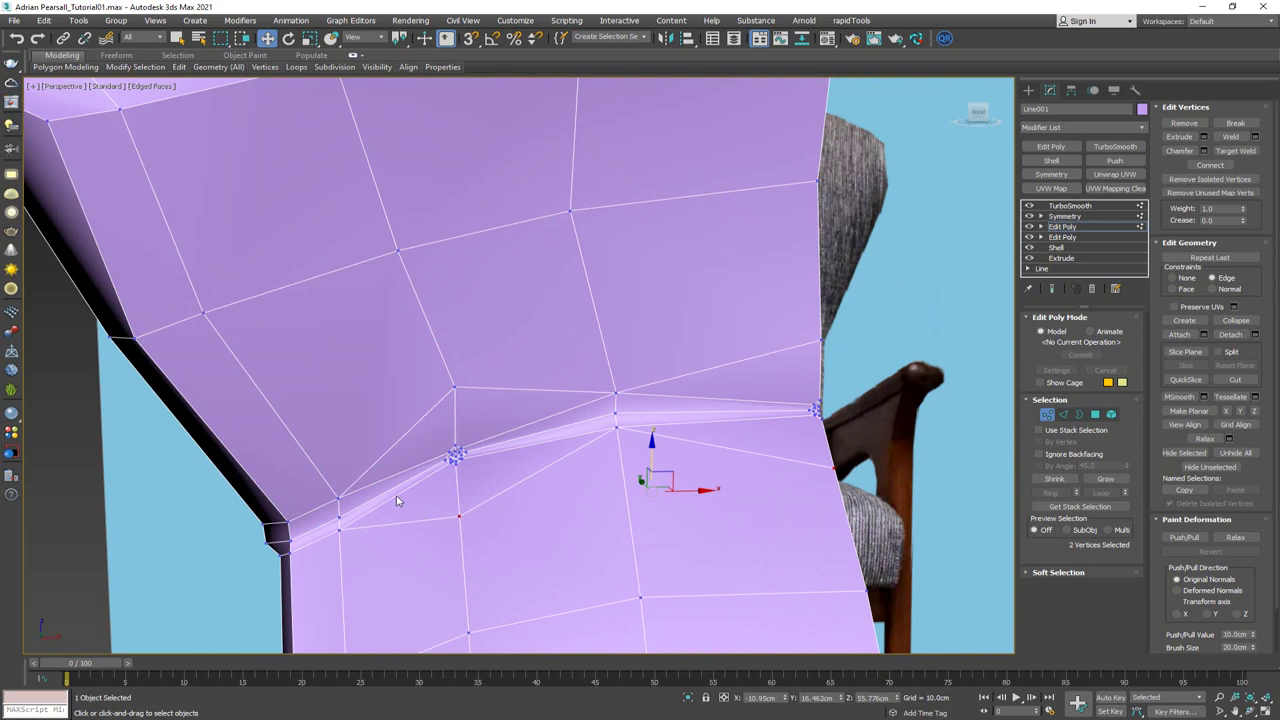
Remove the two edges linking the outer dimple to the outer column's upper and lower crease vertices
scroll(397, 500, "up", 4)
key("2")
left_click(481, 425)
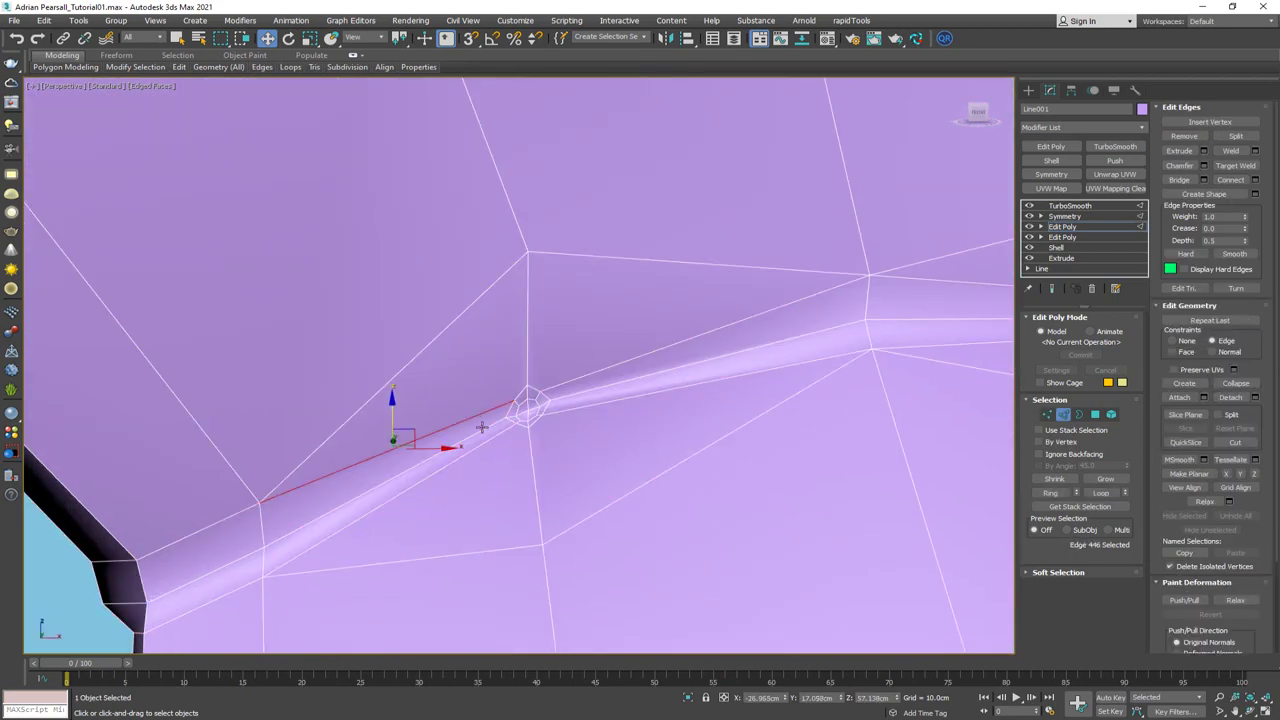
left_click(489, 440, "ctrl")
key("ctrl+e")
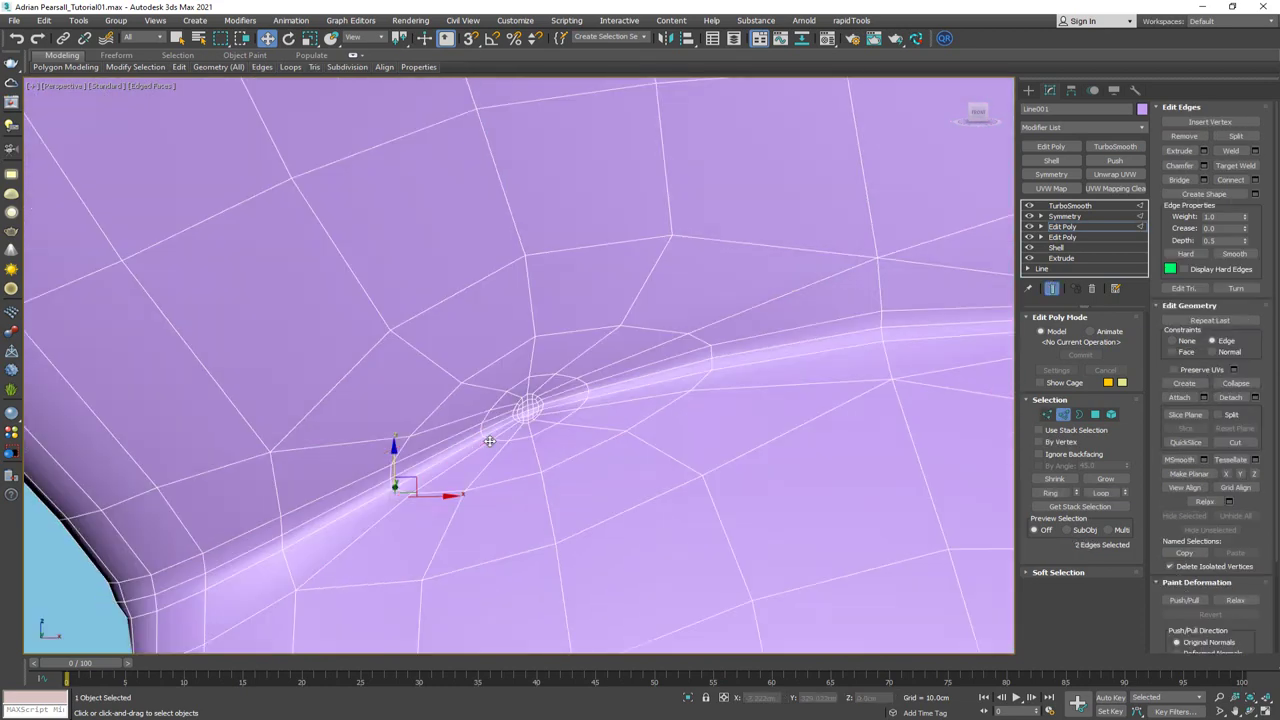
key("BackSpace")
Inspect the upper crease and the back cushion without edged faces
scroll(489, 441, "down", 5)
key("F4")
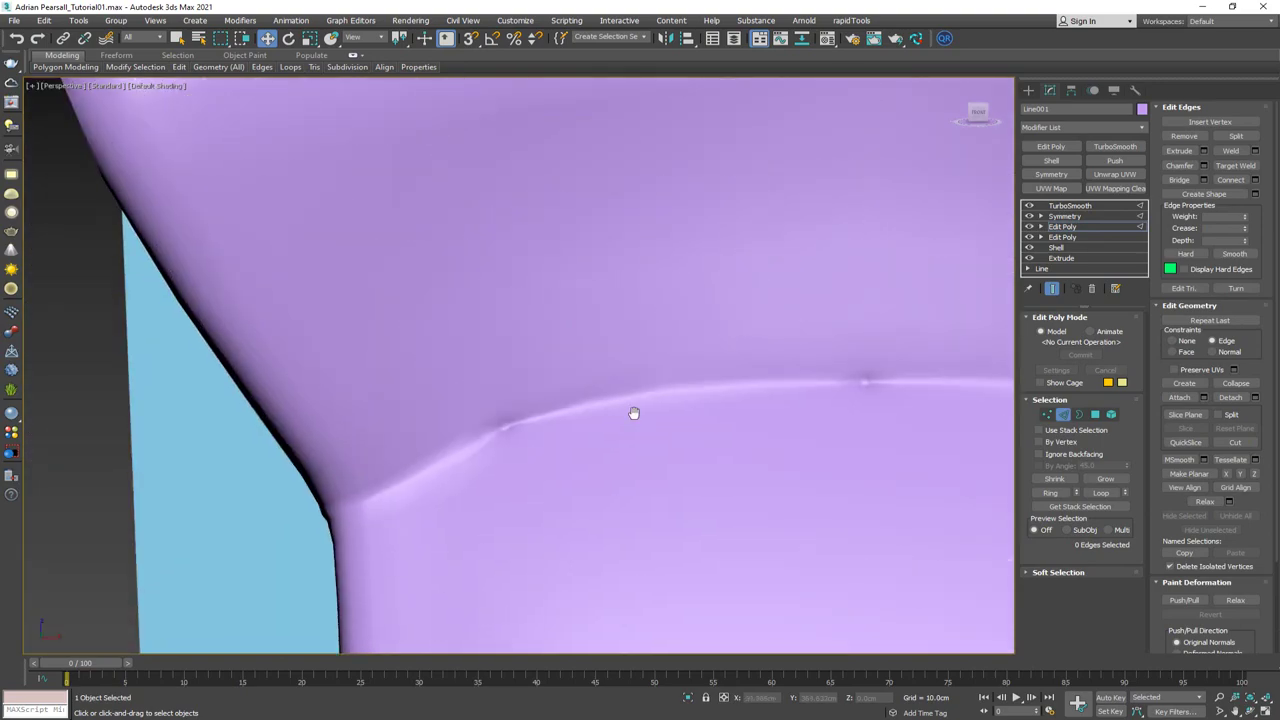
scroll(634, 414, "down", 5)
middle_click_drag(634, 414, 437, 329)
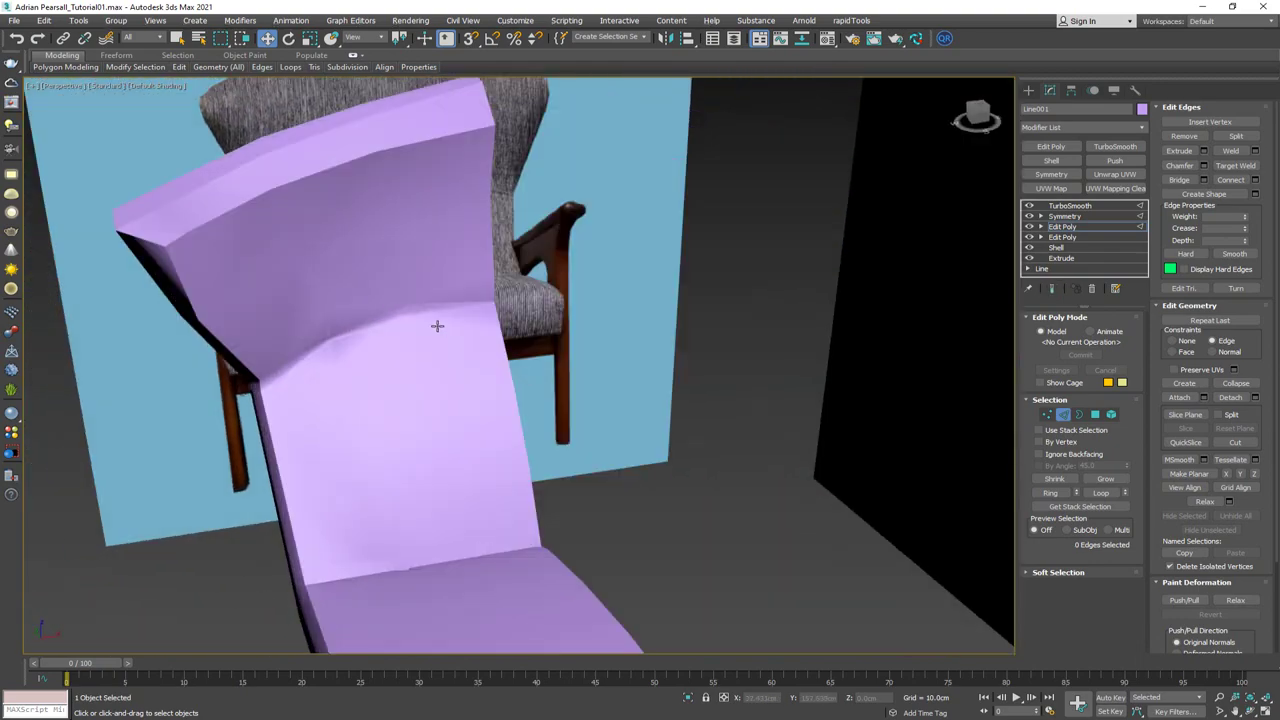
Move the crease vertex between the dimples about 1.1 cm forward along Y and 0.3 cm up, and preview it smoothed
key("F4")
scroll(424, 328, "up", 4)
scroll(424, 326, "up", 2)
key("1")
left_click(375, 289)
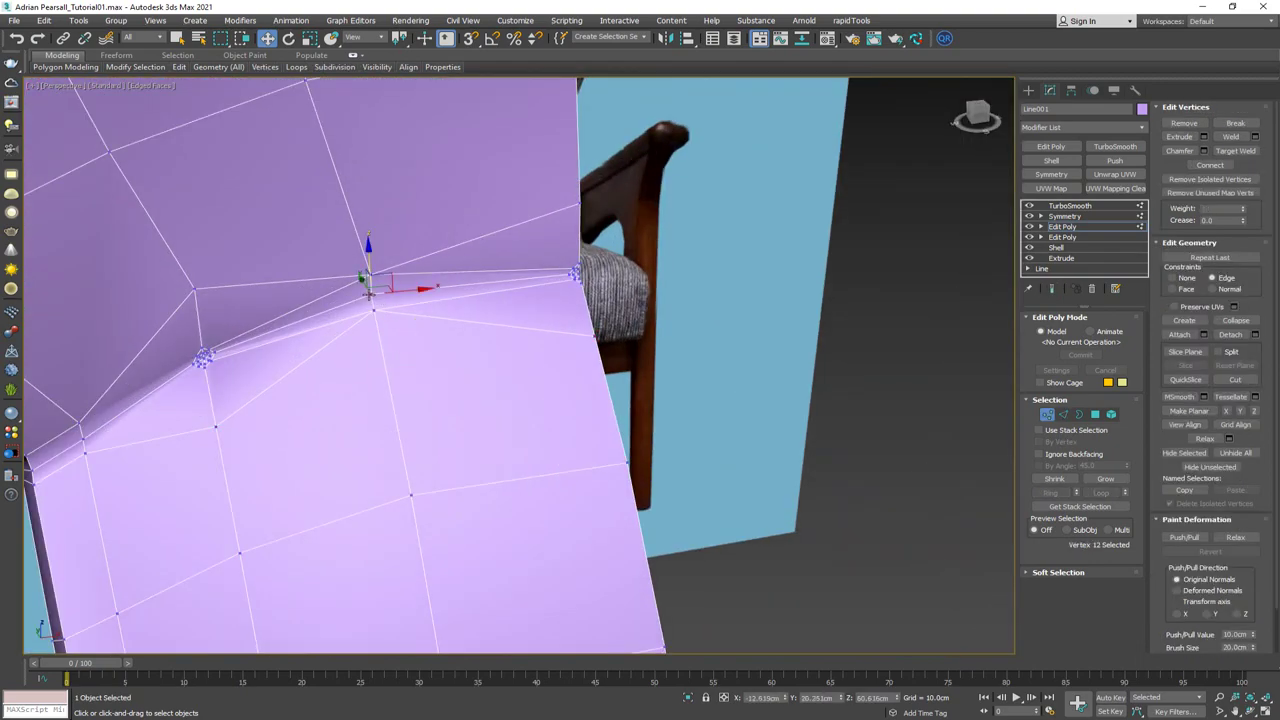
middle_click_drag(375, 289, 430, 275, "alt")
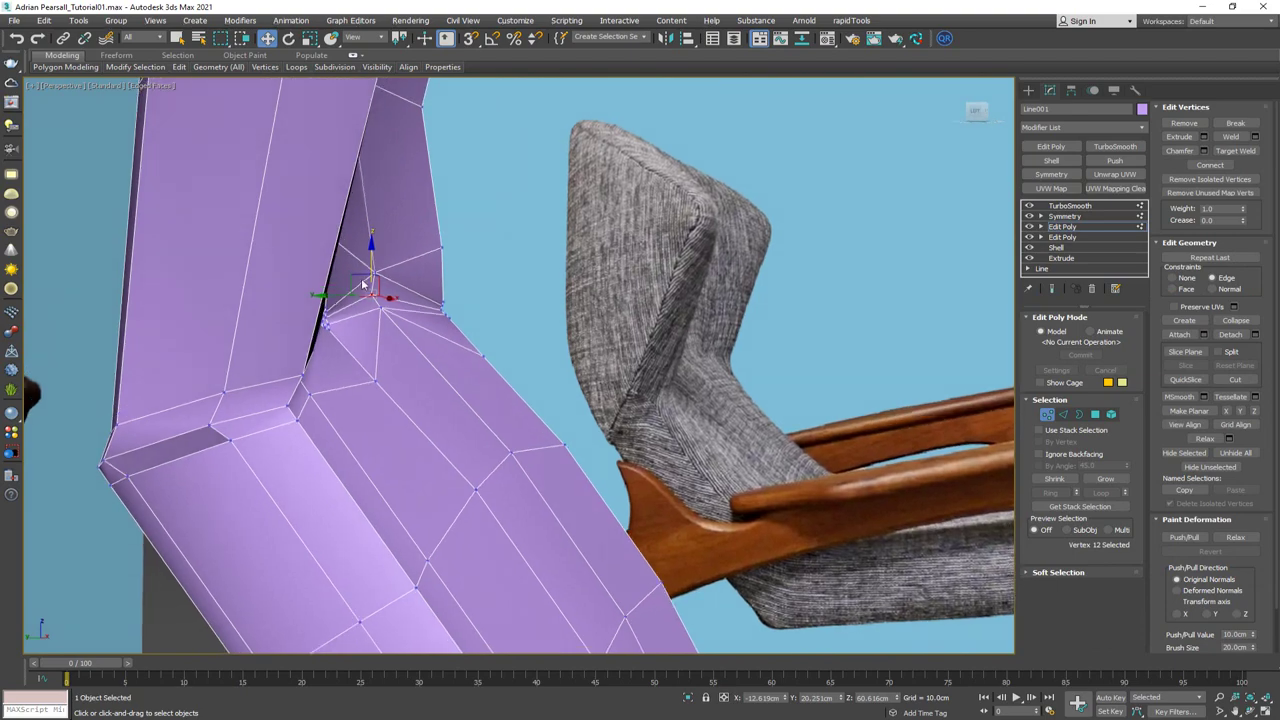
left_click_drag(362, 286, 372, 273)
key("ctrl+q")
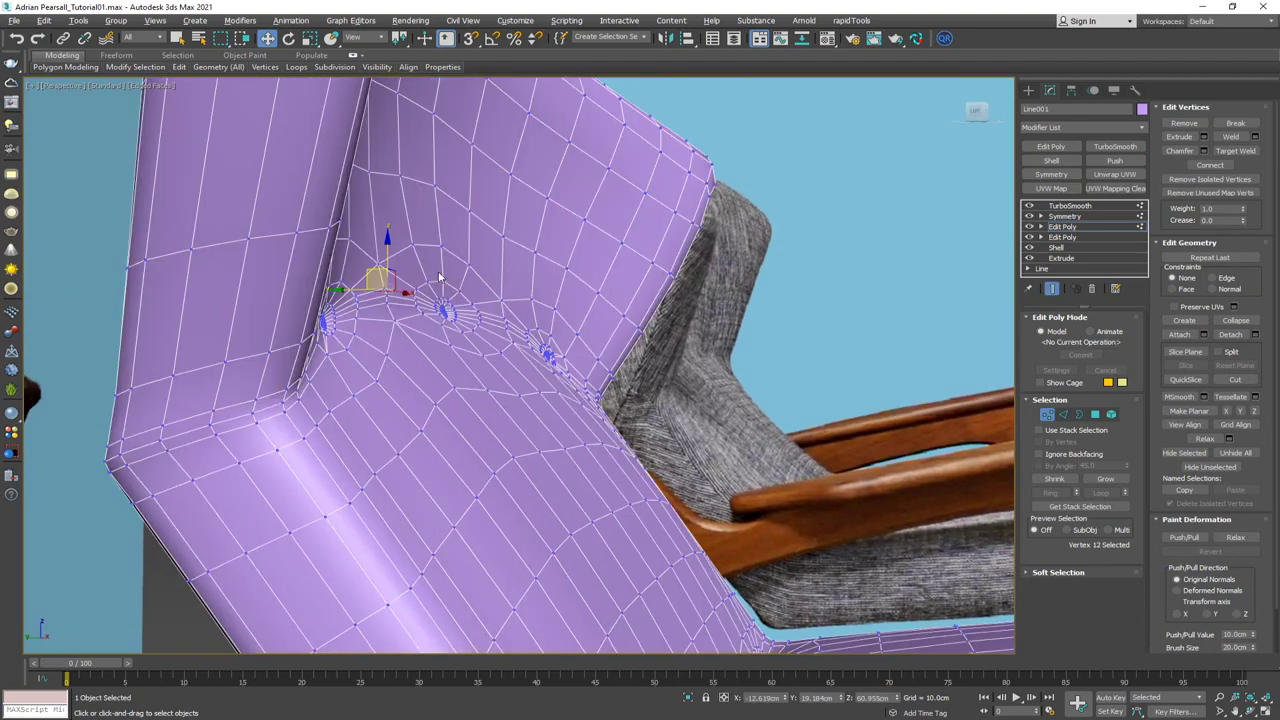
middle_click_drag(437, 272, 358, 267, "alt")
scroll(358, 271, "down", 6)
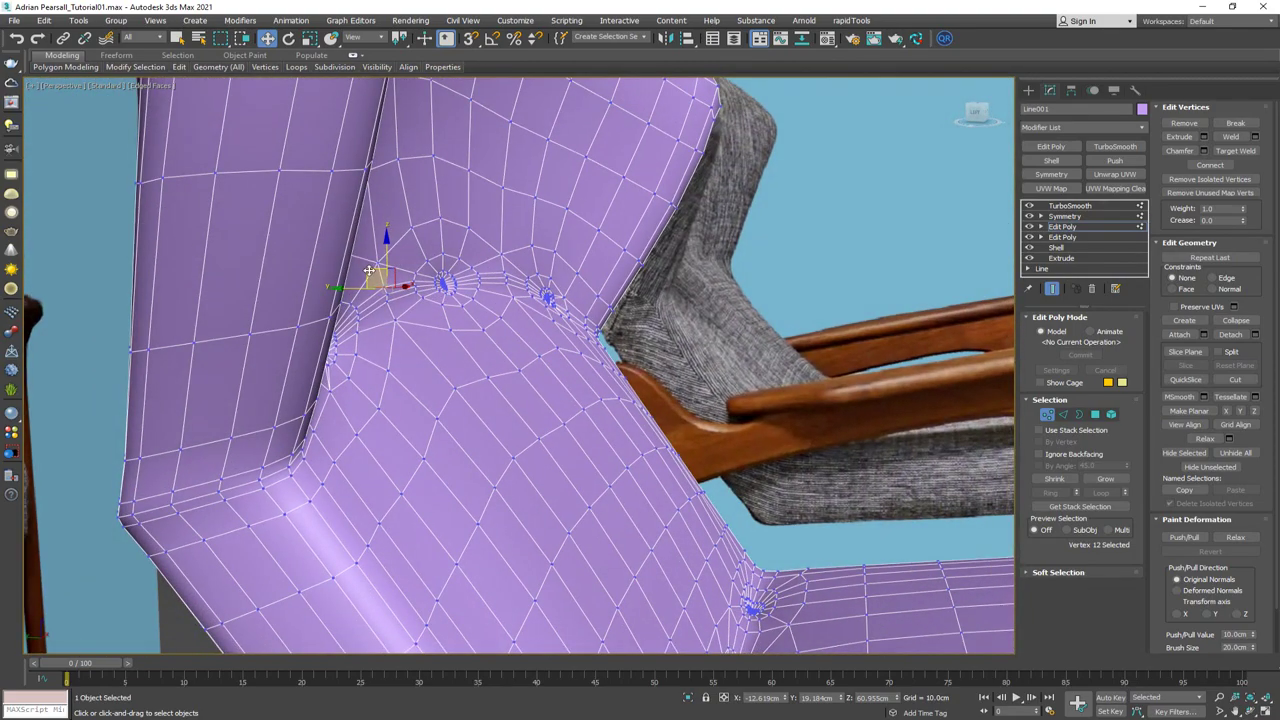
Nudge the selected upper-crease vertex about 0.45 cm along negative Y and 0.3 cm up, and check the crease's smoothed shading
left_click_drag(369, 270, 376, 268)
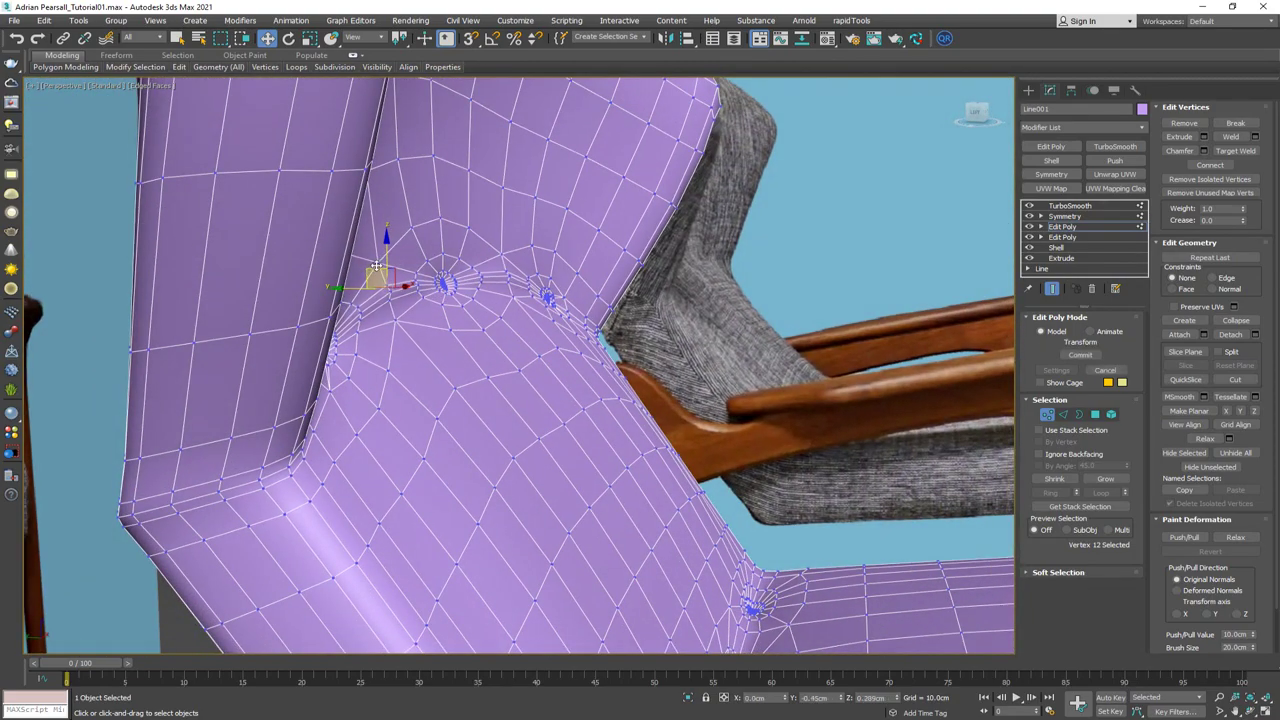
mouse_move(373, 267)
middle_mouse_down("alt")
mouse_move(334, 282)
mouse_move(309, 266)
mouse_move(253, 313)
mouse_move(268, 331)
middle_mouse_up("alt")
key("F4")
left_click(1046, 413)
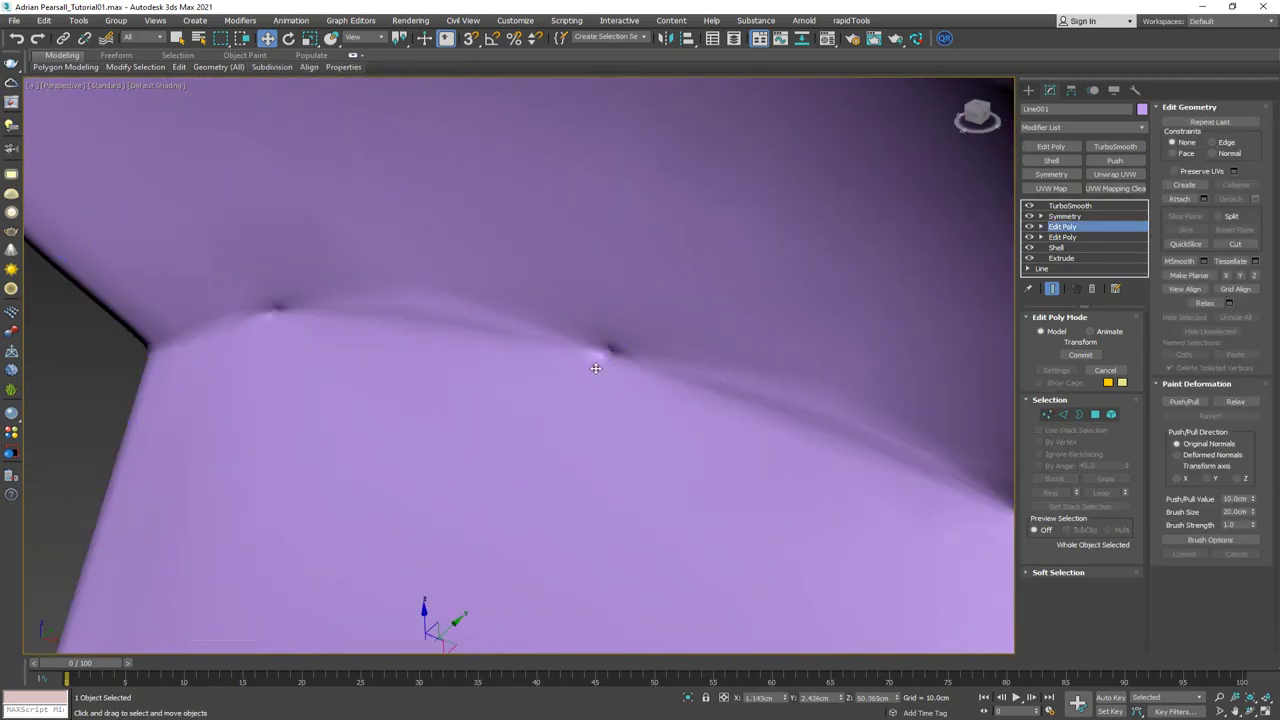
middle_click_drag(600, 357, 542, 280, "alt")
scroll(637, 300, "down", 4)
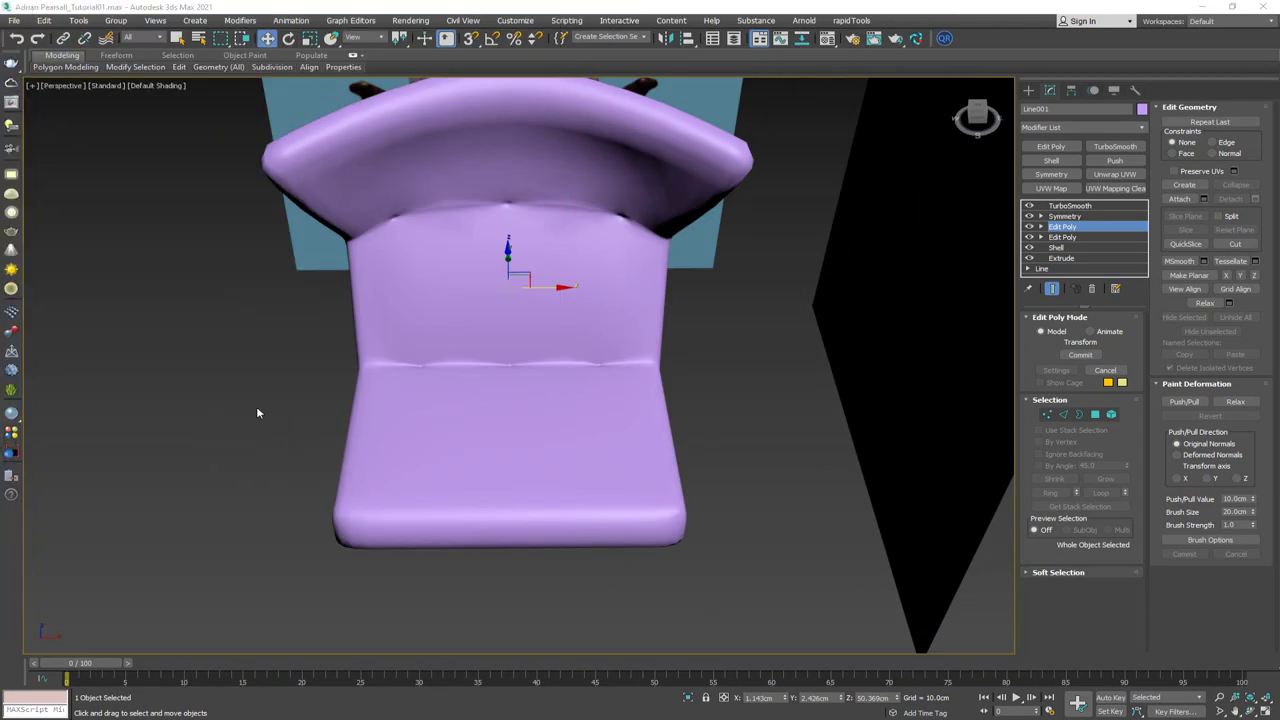
middle_click_drag(495, 408, 504, 377, "alt")
In the top view, create a sphere of about 0.57 cm radius over the centre dimple of the lower crease
key("alt+w")
middle_click_drag(390, 246, 406, 226)
key("alt+w")
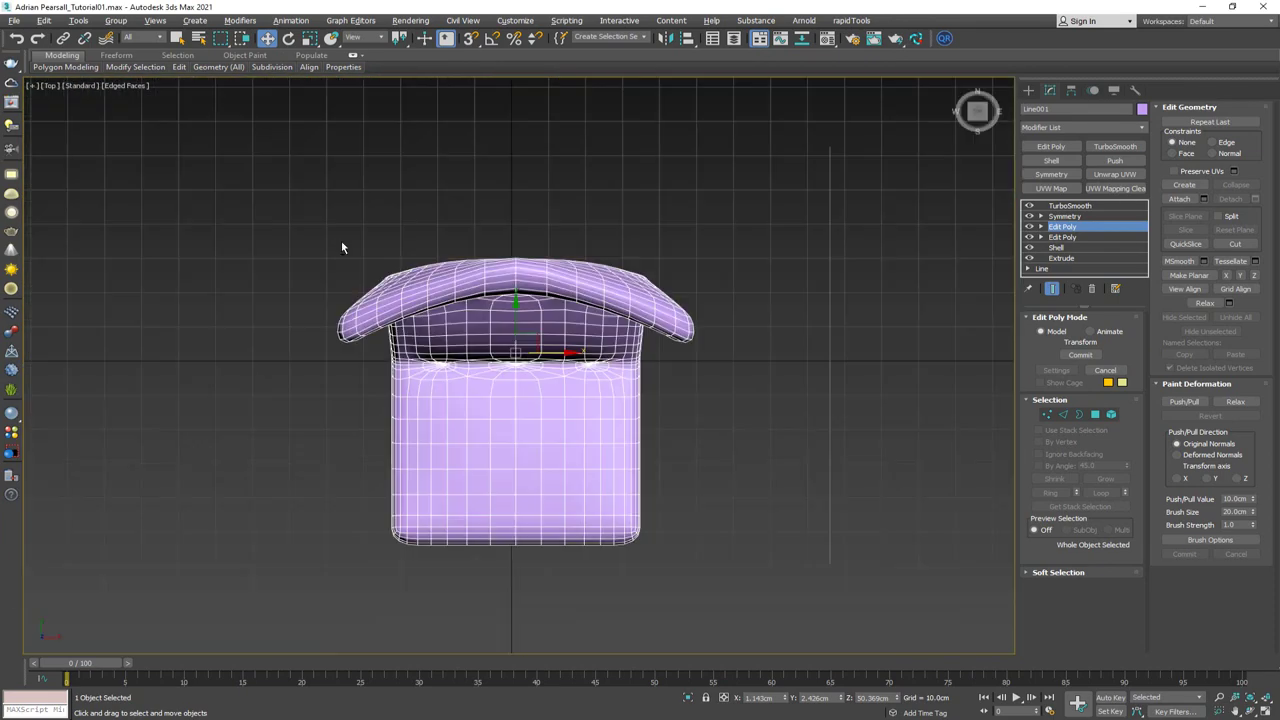
scroll(500, 394, "up", 10)
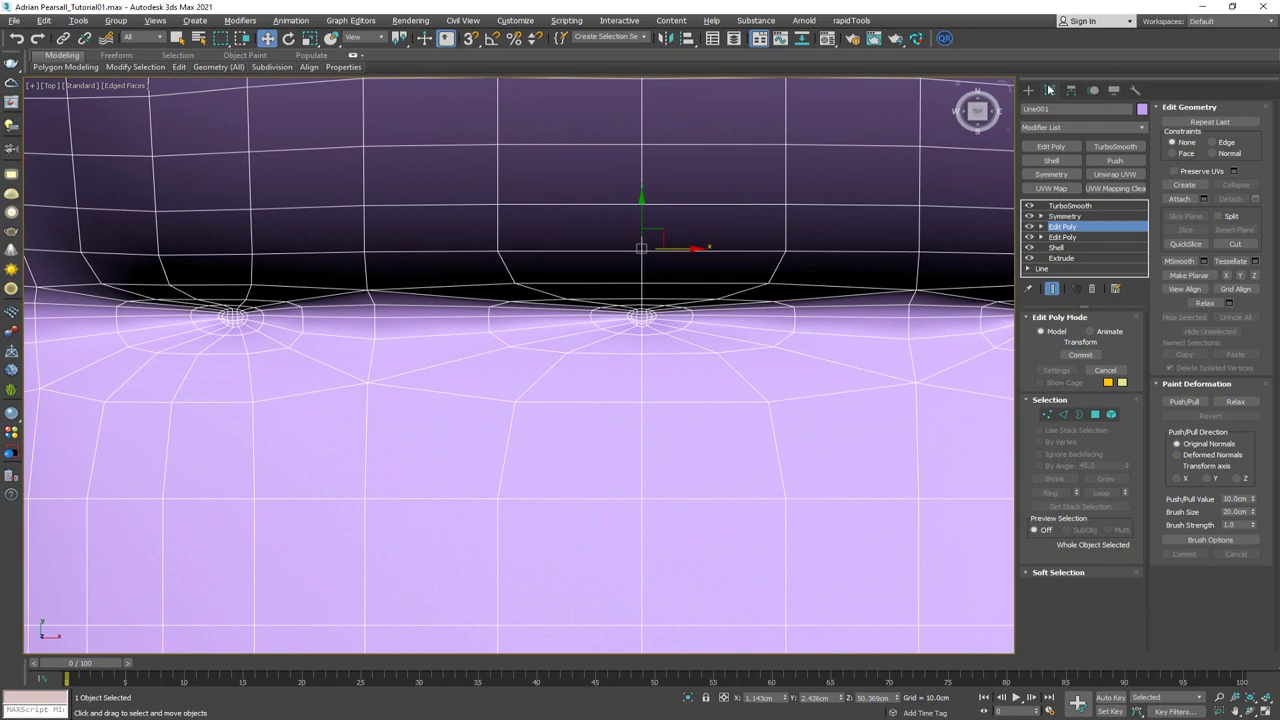
left_click(1028, 90)
left_click(1027, 108)
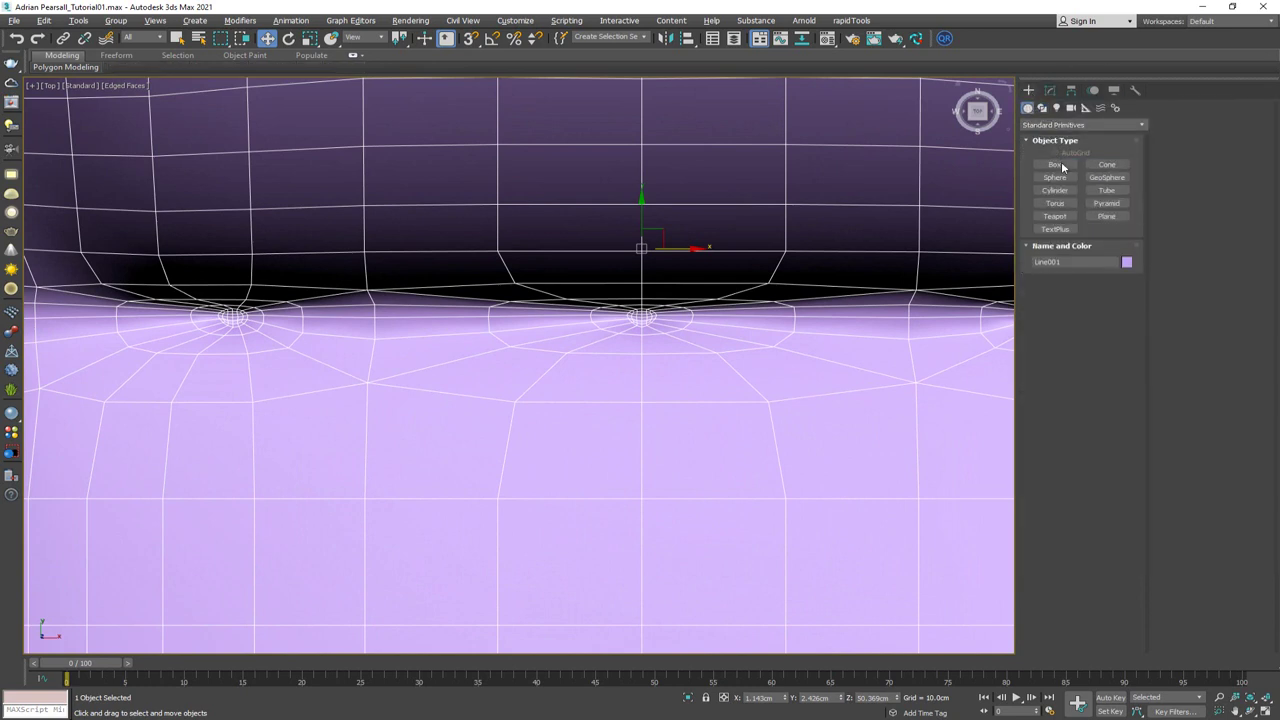
left_click(1056, 177)
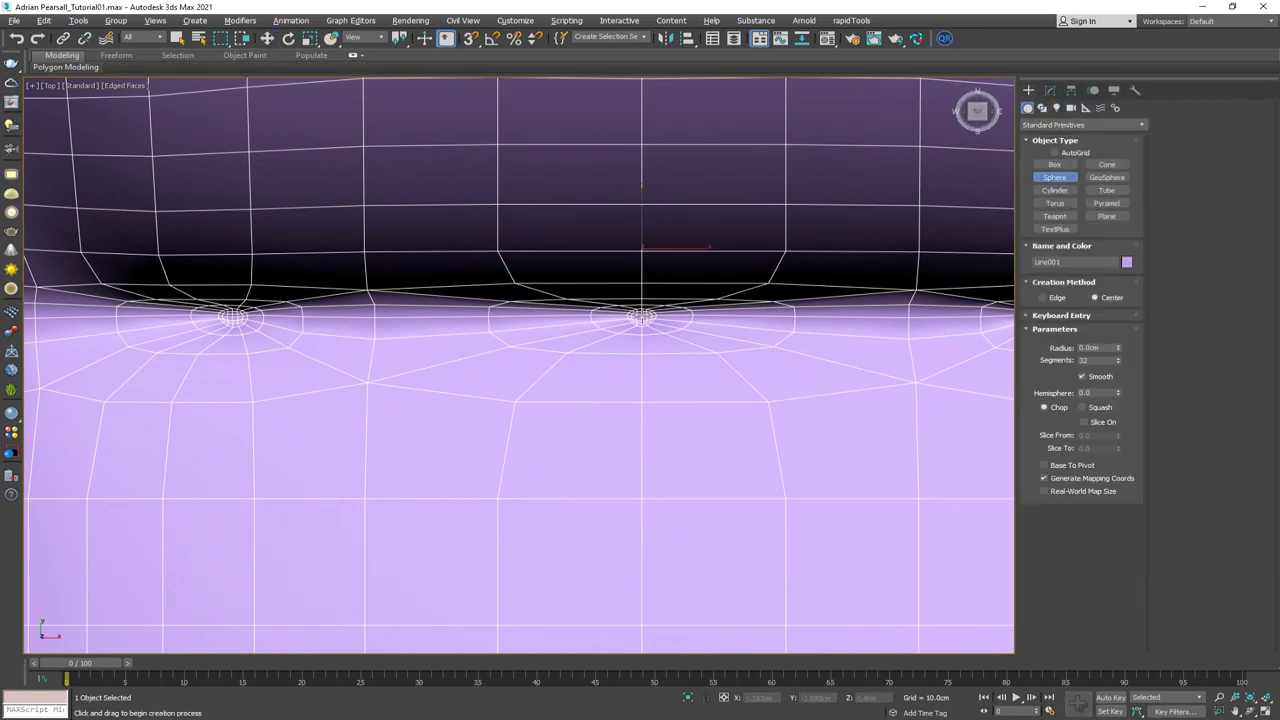
left_click_drag(641, 316, 645, 309)
key("F3")
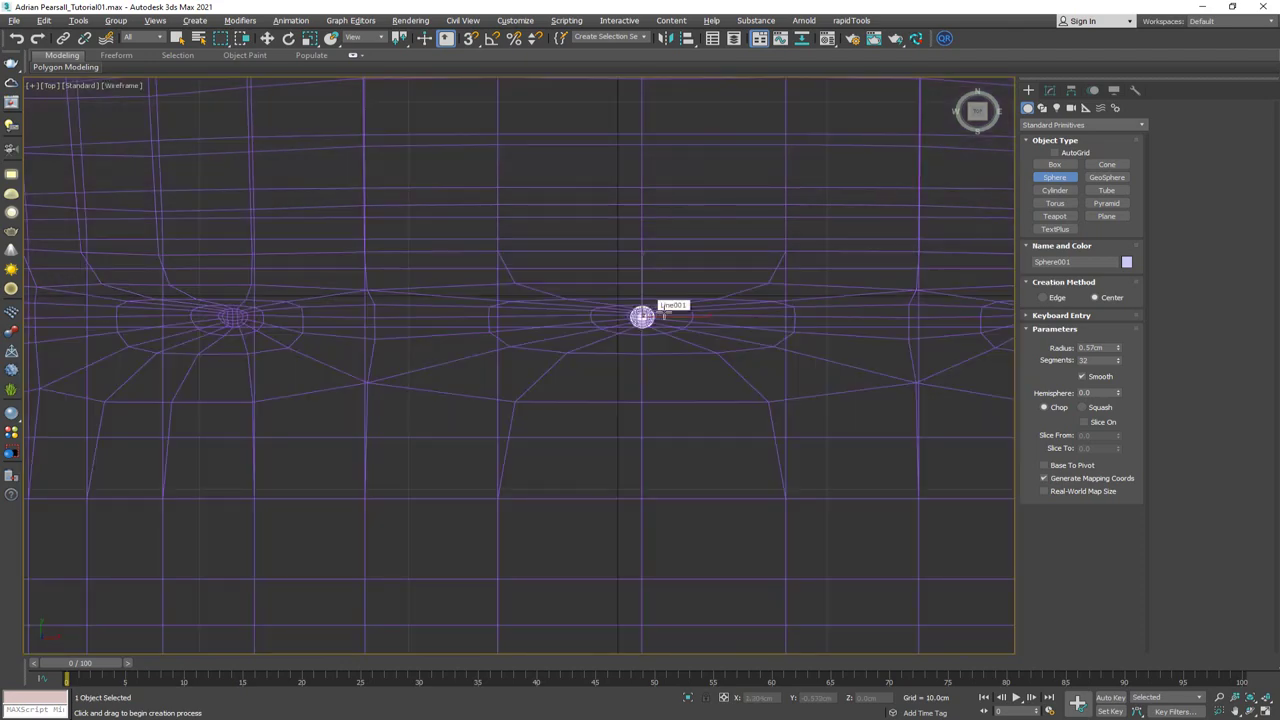
Raise the sphere to about 31.1 cm in Z, just above the lower crease's centre dimple
key("w")
key("alt+w")
middle_click(729, 509)
key("alt+w")
middle_click_drag(729, 509, 541, 427, "alt")
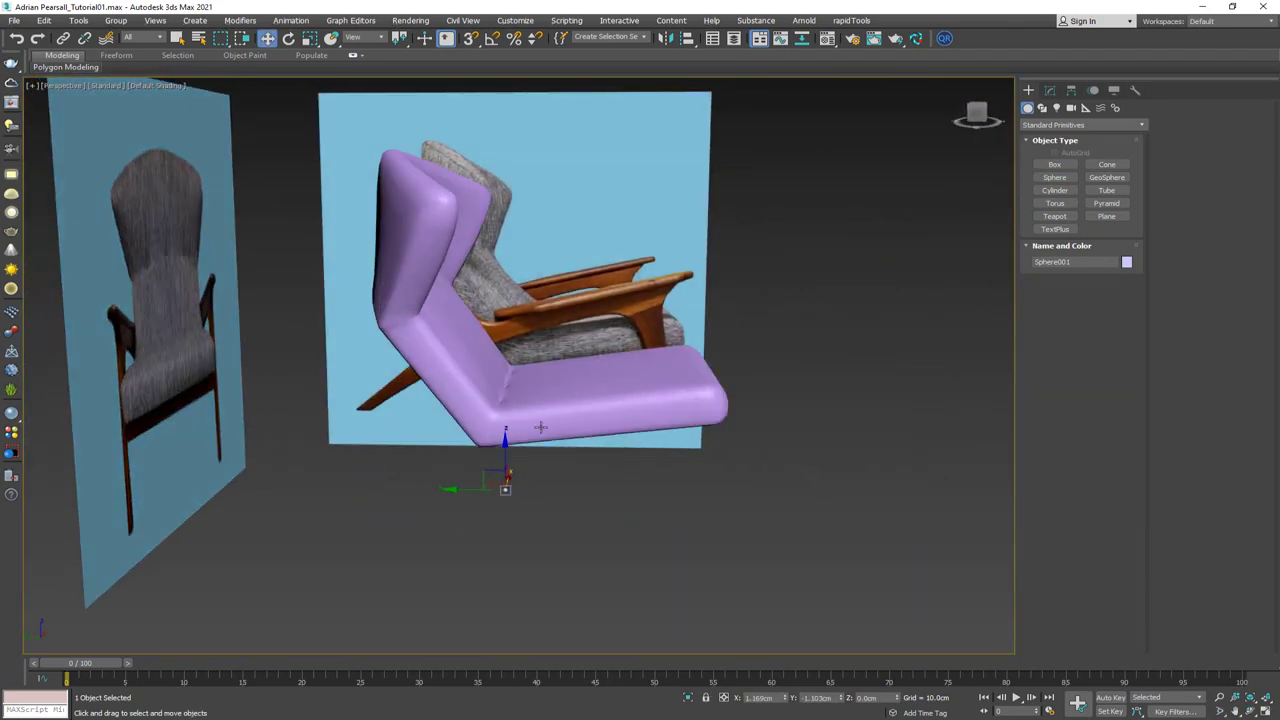
left_click_drag(508, 455, 509, 358)
key("z")
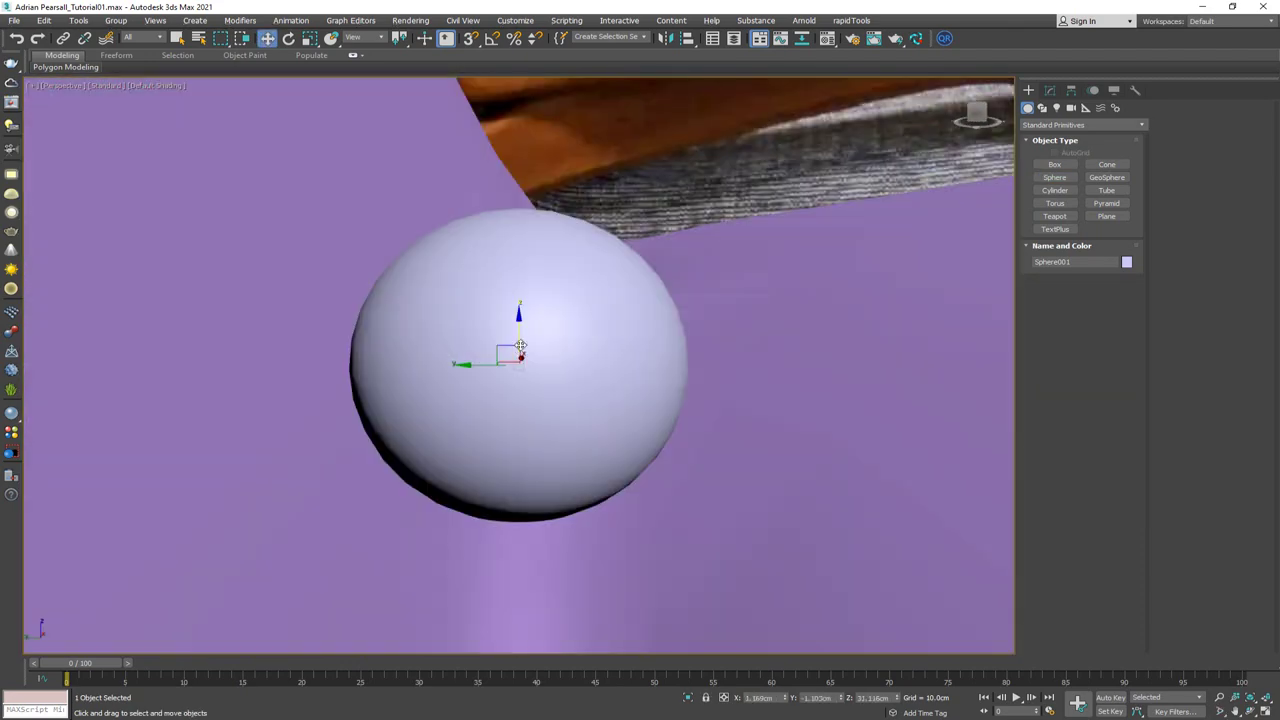
scroll(516, 389, "down", 5)
middle_click_drag(531, 375, 525, 356, "alt")
key("F4")
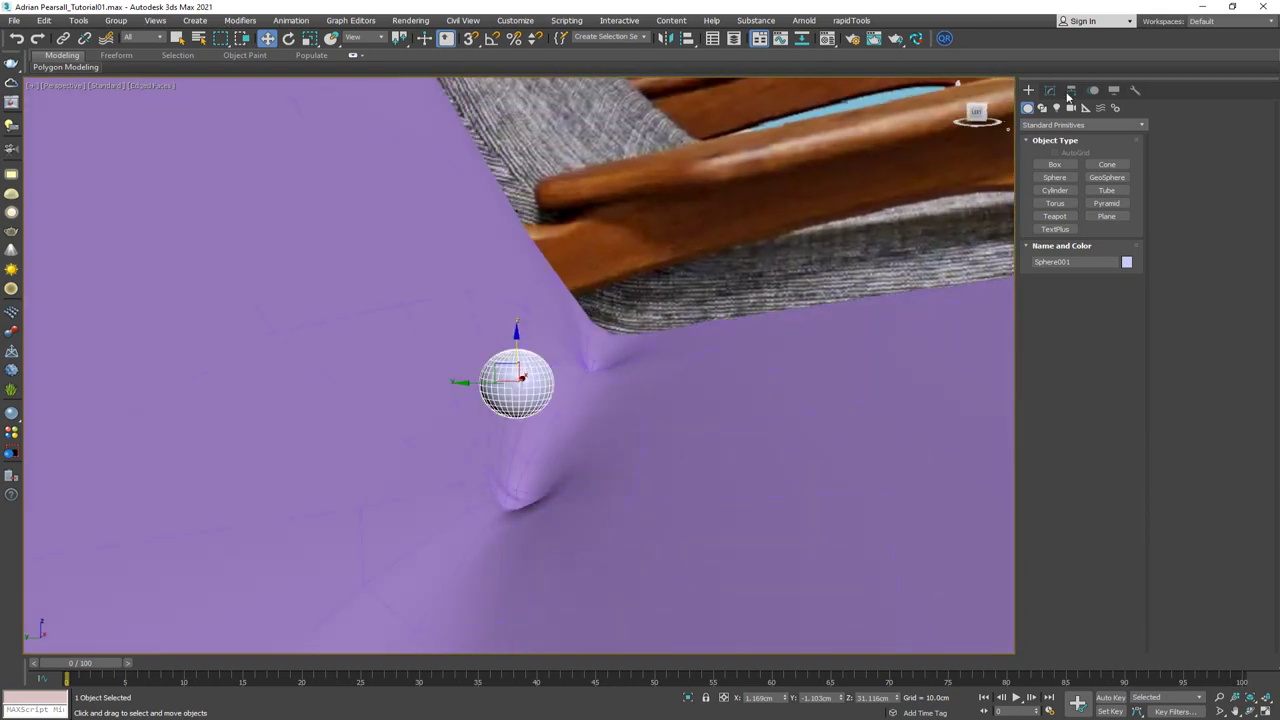
Set the sphere's segments to 16
left_click(1056, 94)
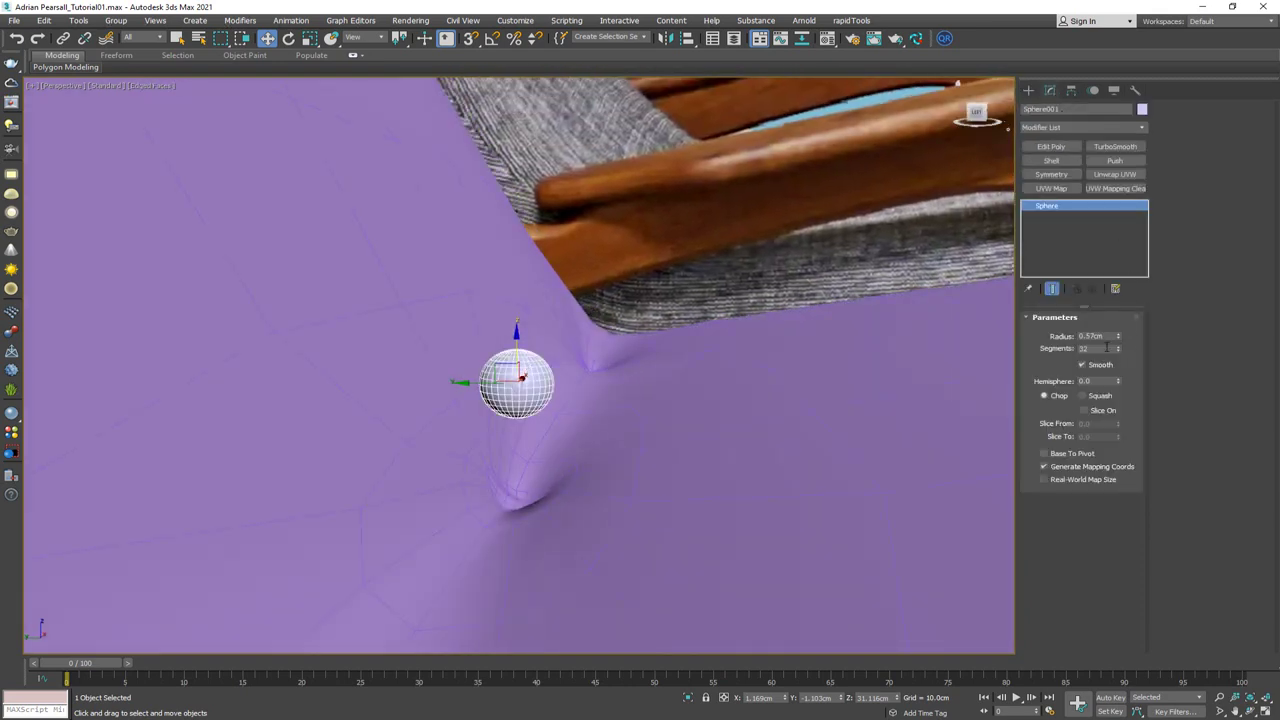
type("16")
key("Return")
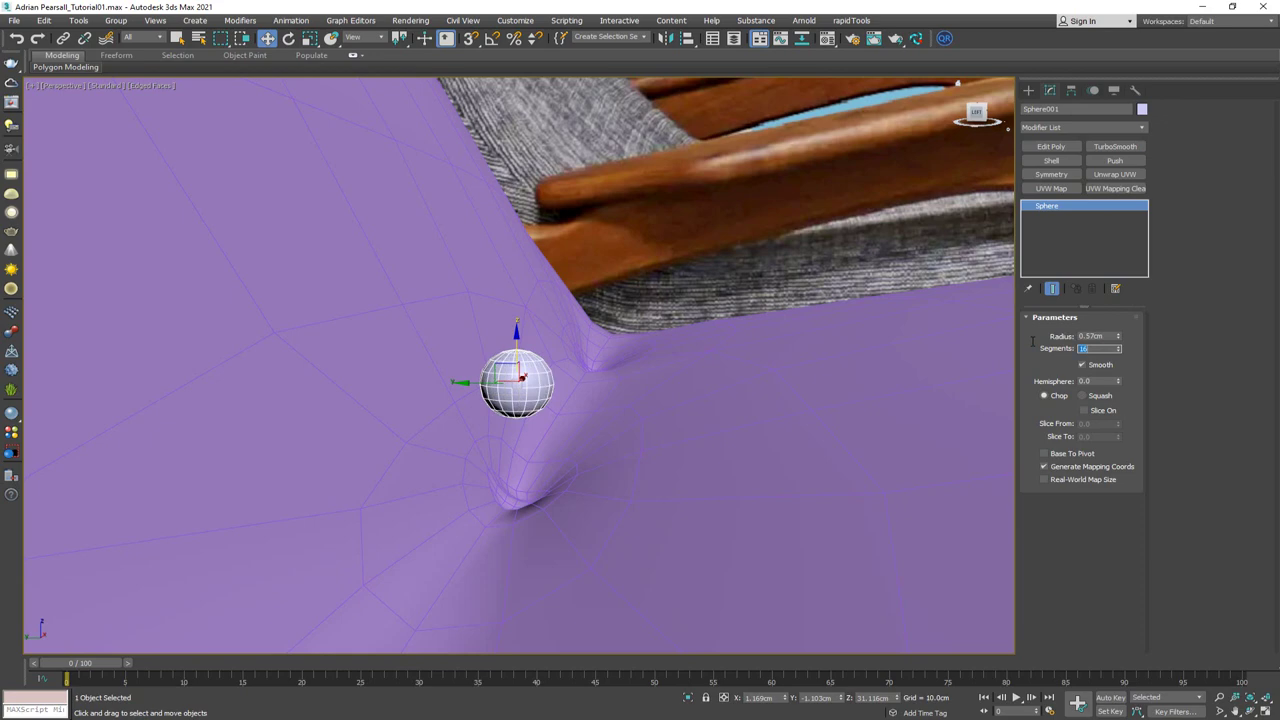
Add an Edit Poly modifier to the sphere and delete the polygons of its lower half
scroll(548, 360, "up", 2)
middle_click_drag(512, 376, 507, 348, "alt")
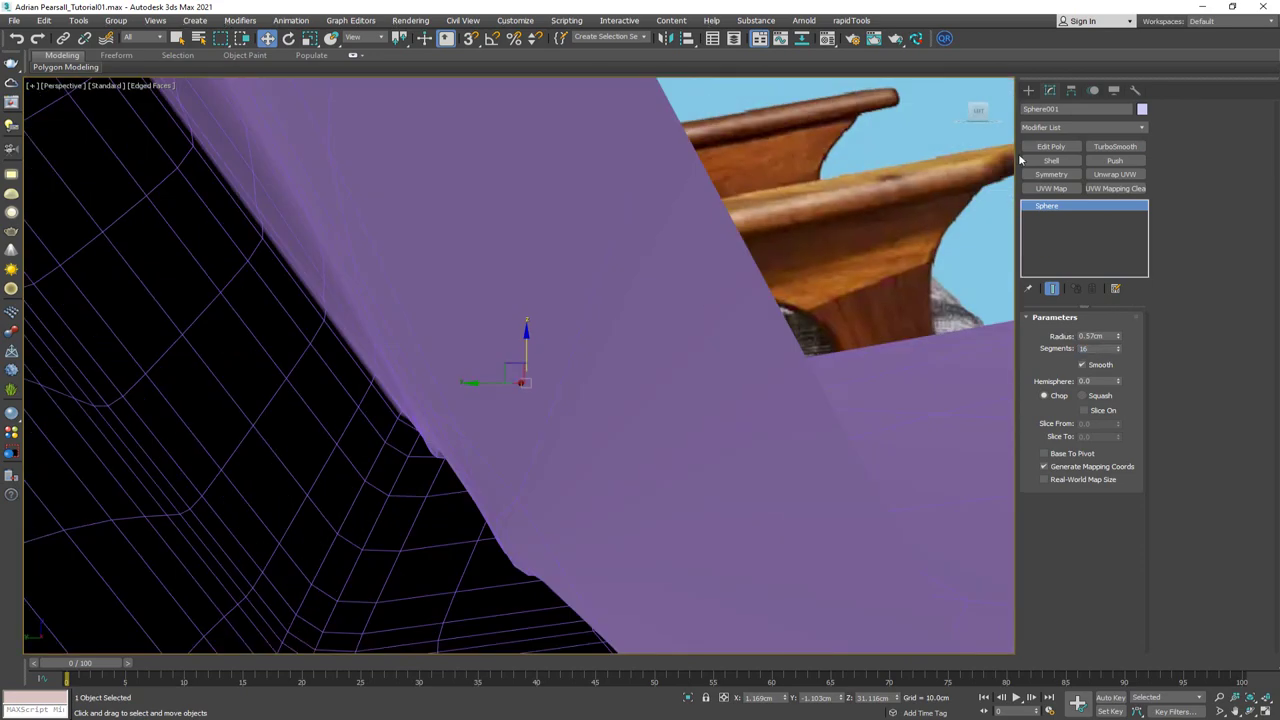
left_click(1050, 146)
key("F3")
key("4")
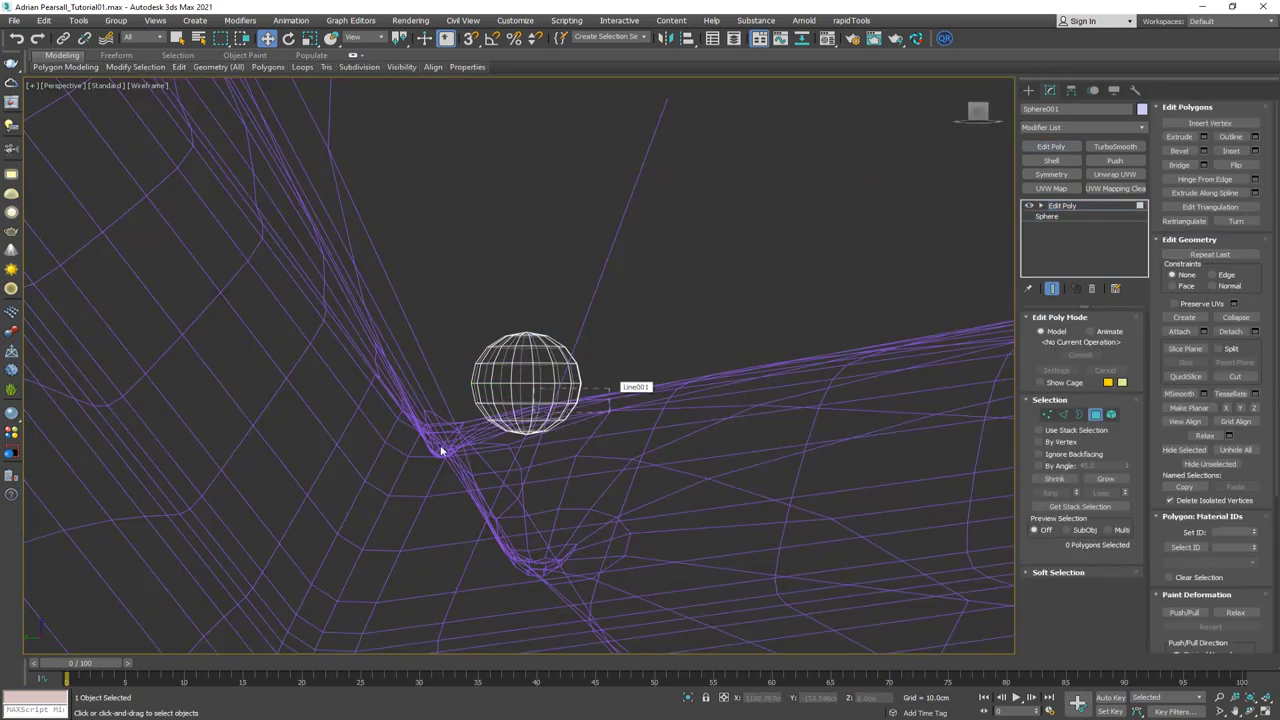
left_click_drag(590, 385, 361, 474)
key("Delete")
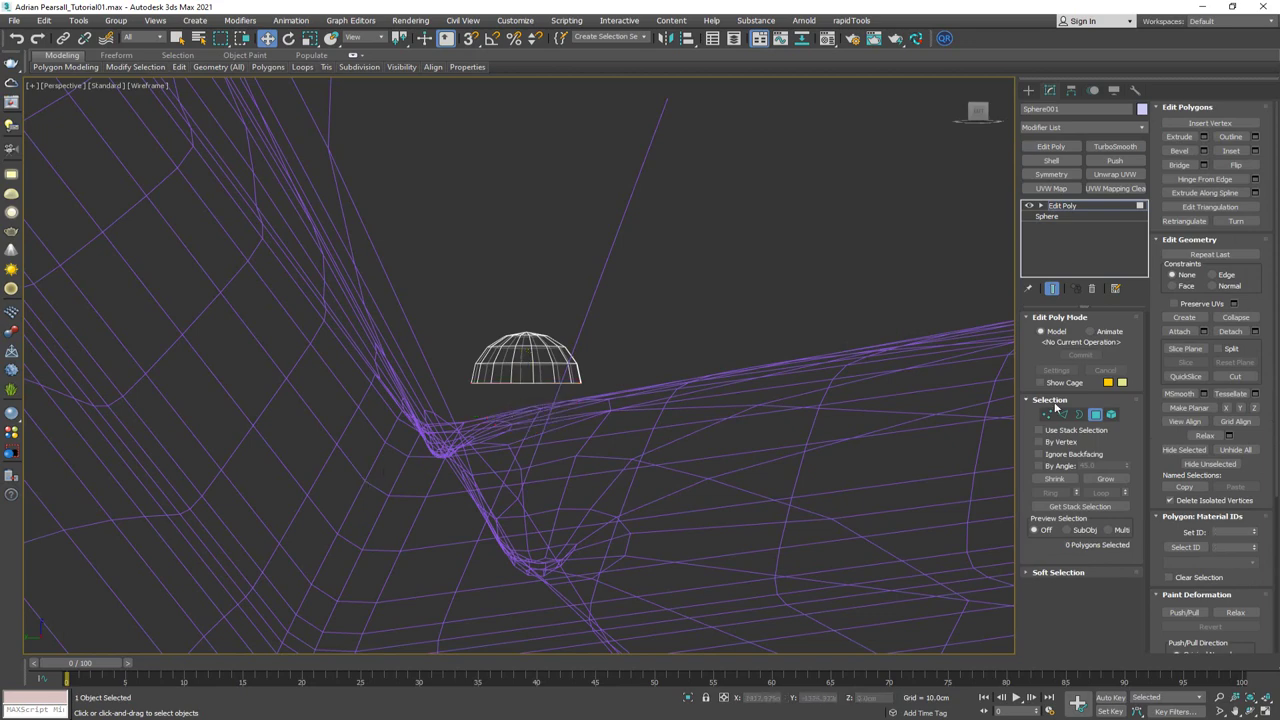
left_click(1095, 414)
Scale the half sphere along Z to about 46% to flatten it into a button
middle_click_drag(800, 420, 598, 378, "alt")
key("r")
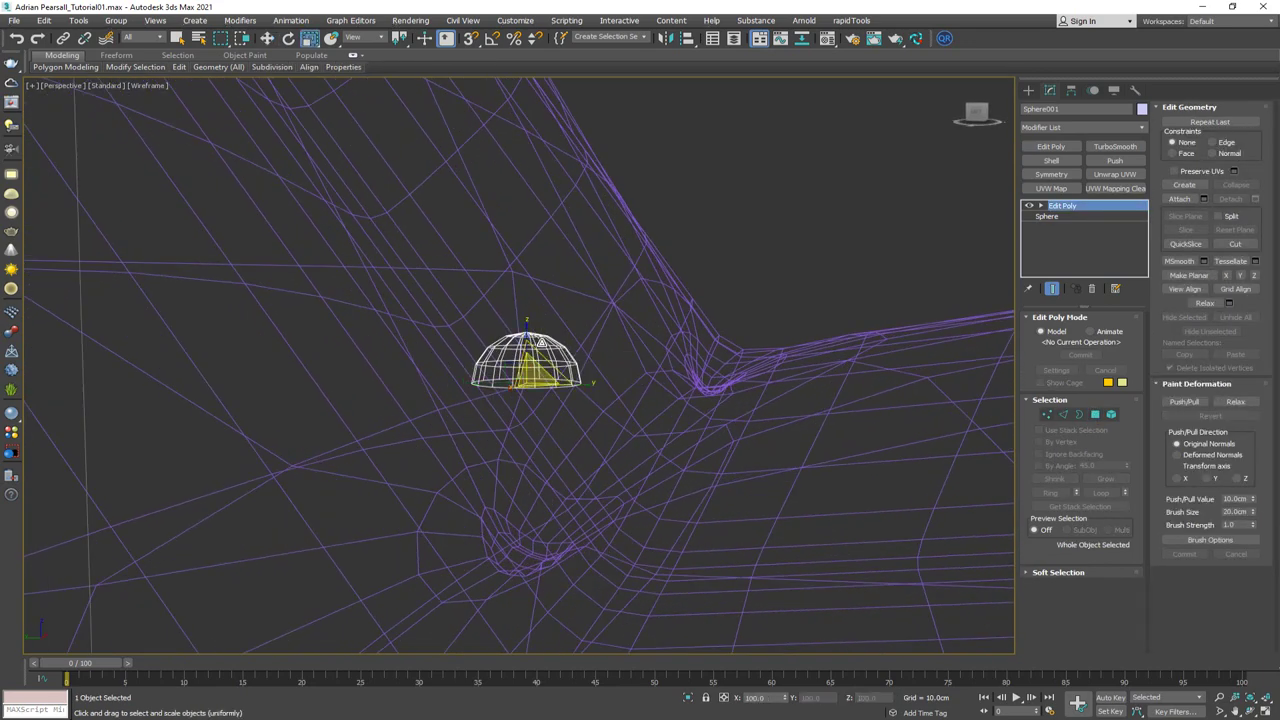
key("r")
key("F3")
left_click_drag(527, 332, 527, 385)
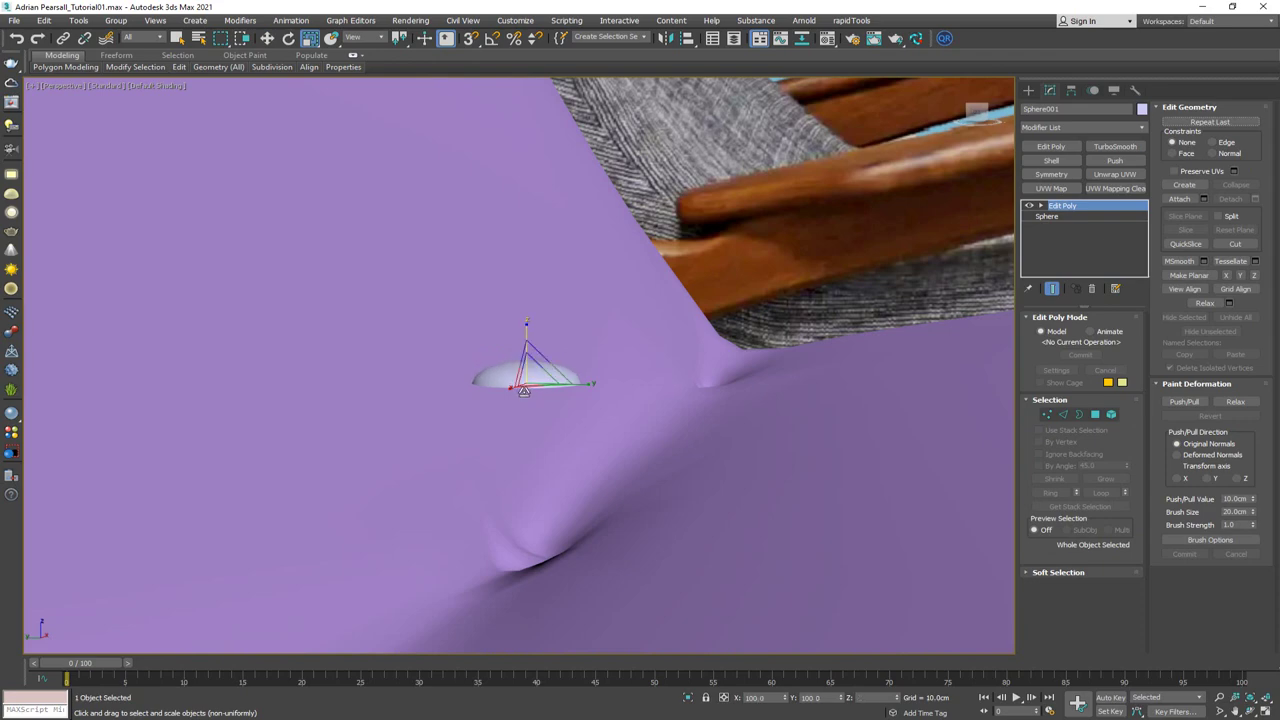
key("r")
middle_click_drag(523, 390, 538, 390, "alt")
scroll(538, 390, "up", 3)
Extend the button's open border inward and slightly down as a new underside, and collapse the border to close it
key("F3")
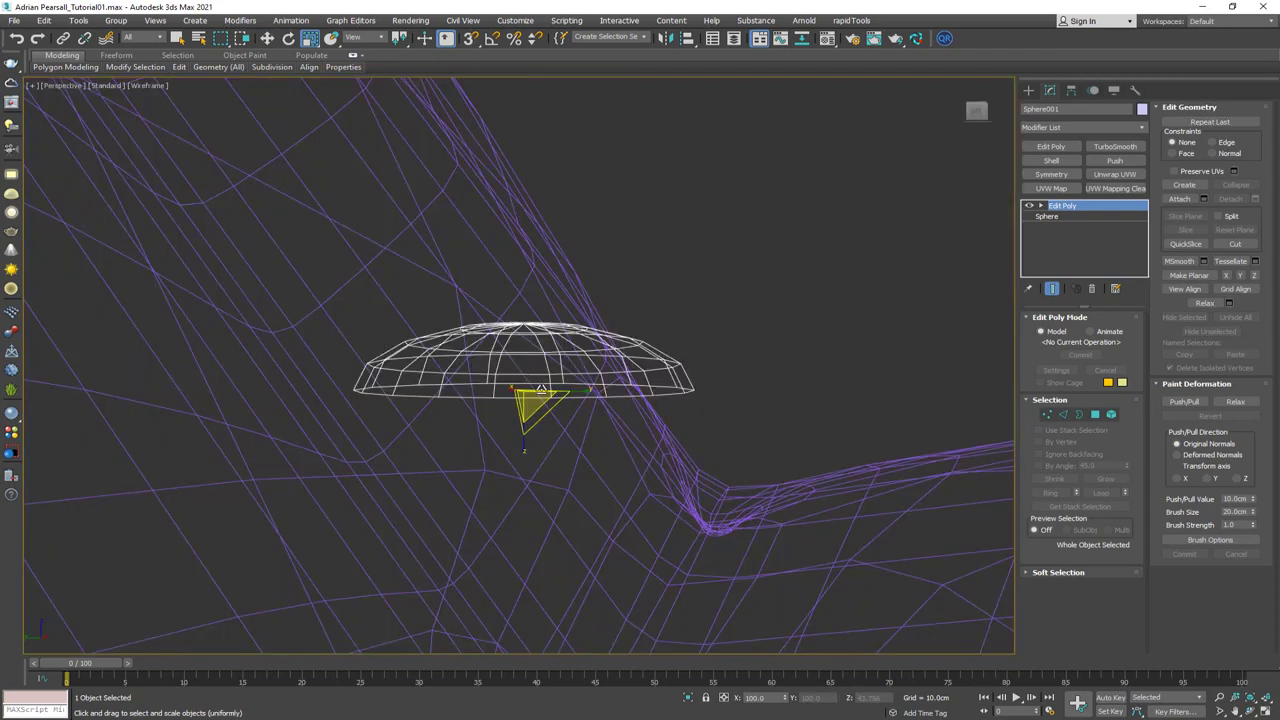
key("3")
left_click(556, 394)
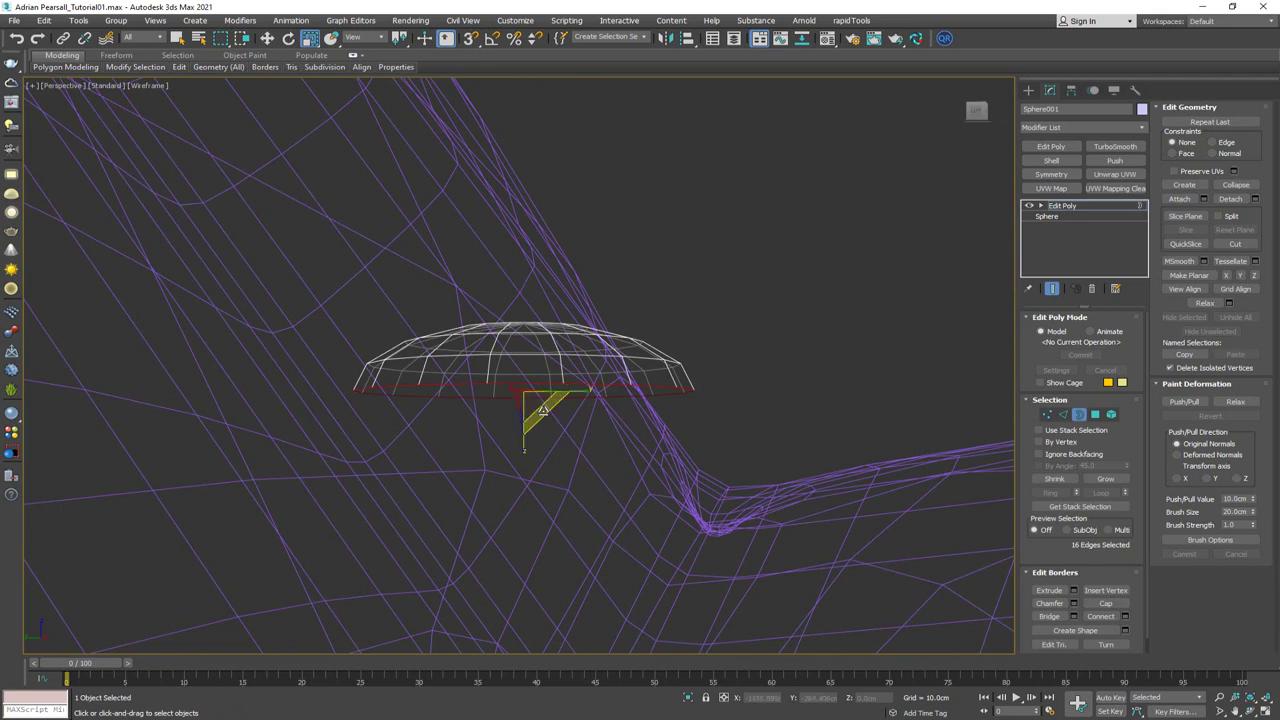
left_click_drag(542, 410, 547, 452)
key("w")
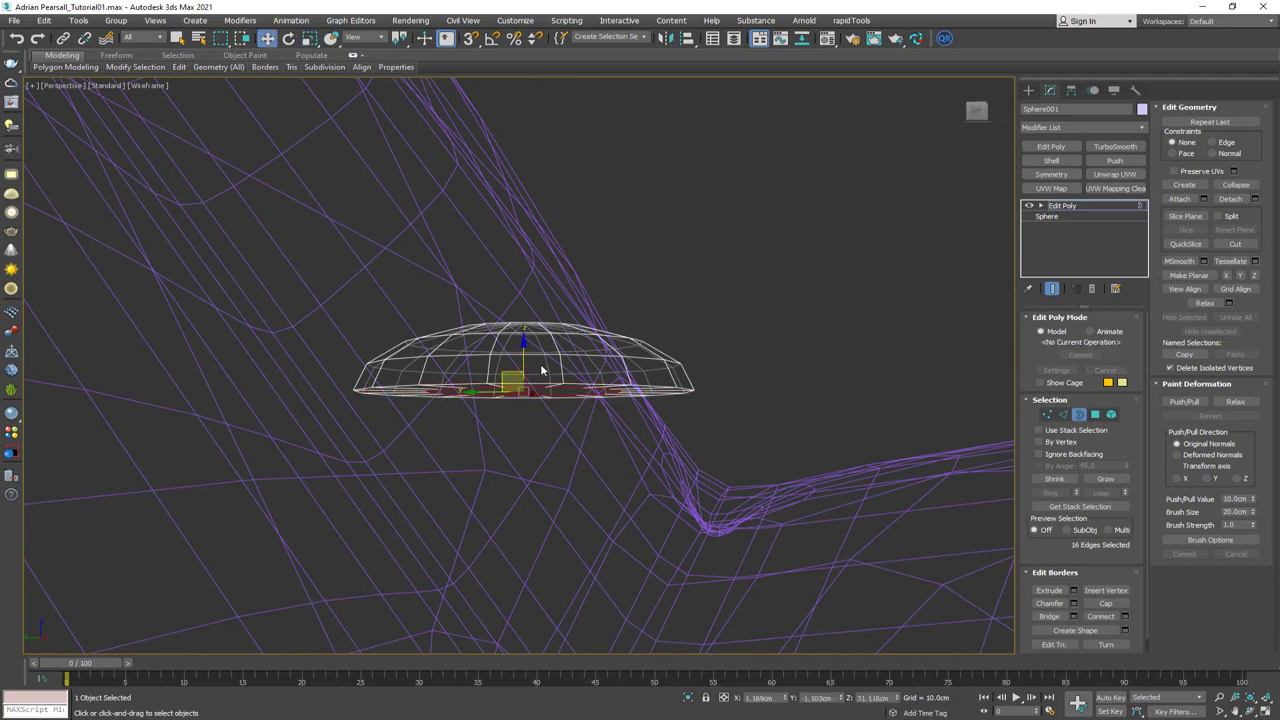
left_click_drag(524, 355, 524, 376)
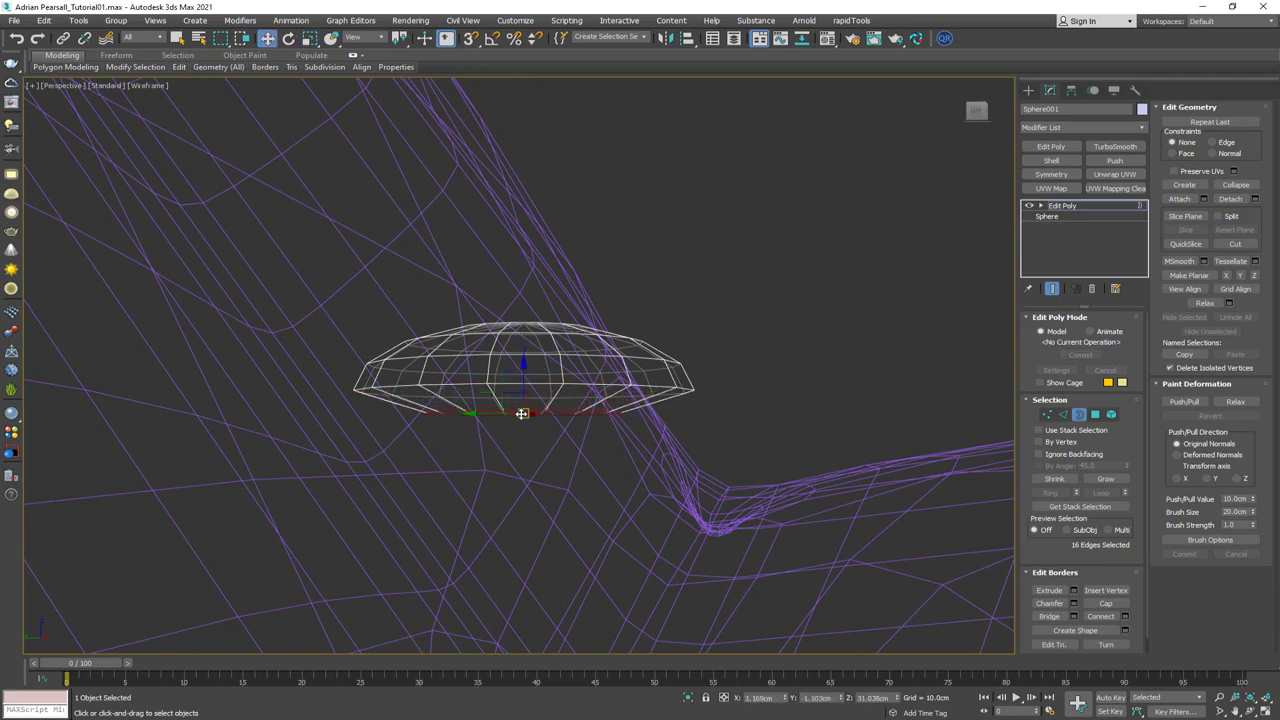
key("r")
left_click_drag(524, 424, 540, 452)
middle_click_drag(540, 452, 538, 416, "alt")
left_click(1245, 186)
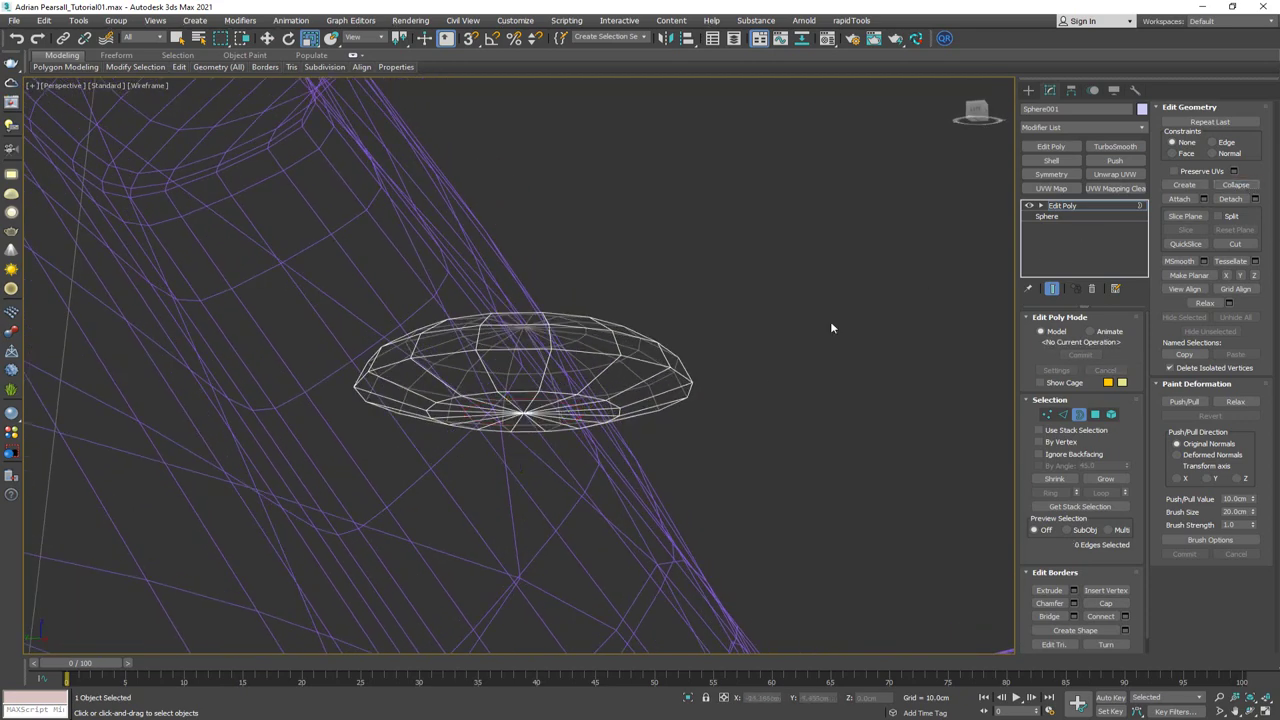
key("alt+1")
left_click(613, 399)
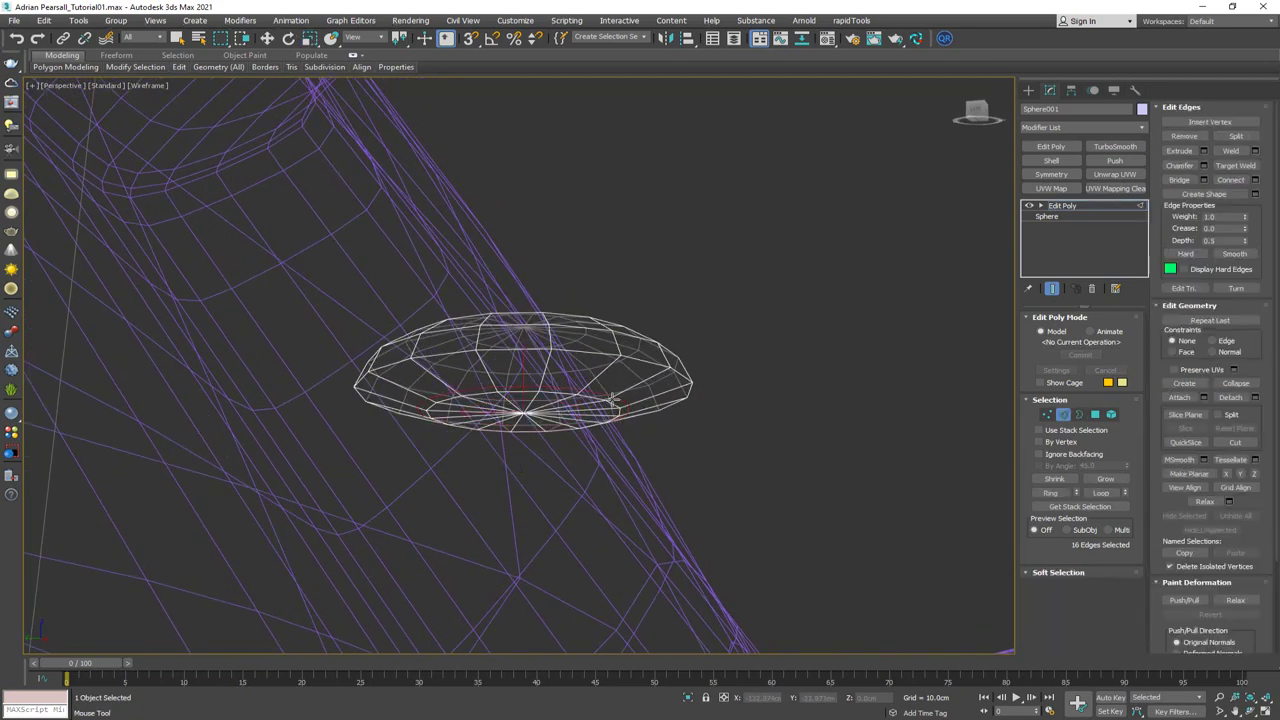
key("w")
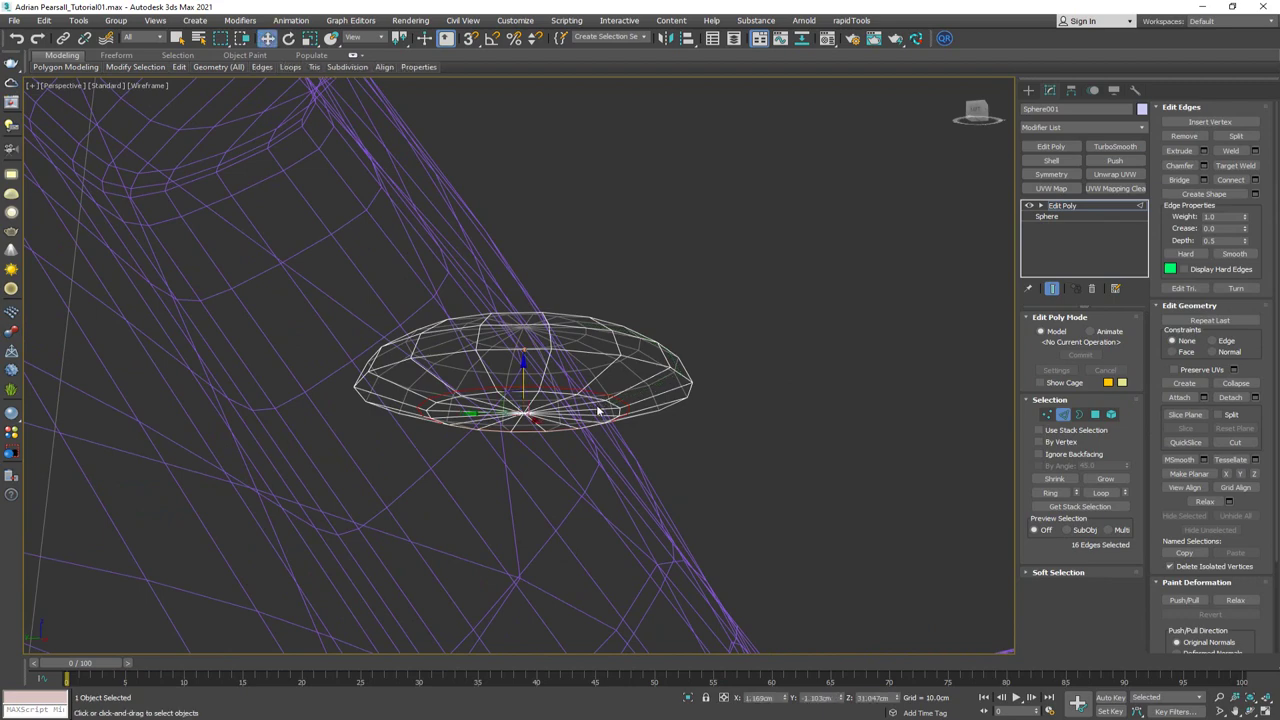
left_click(1064, 416)
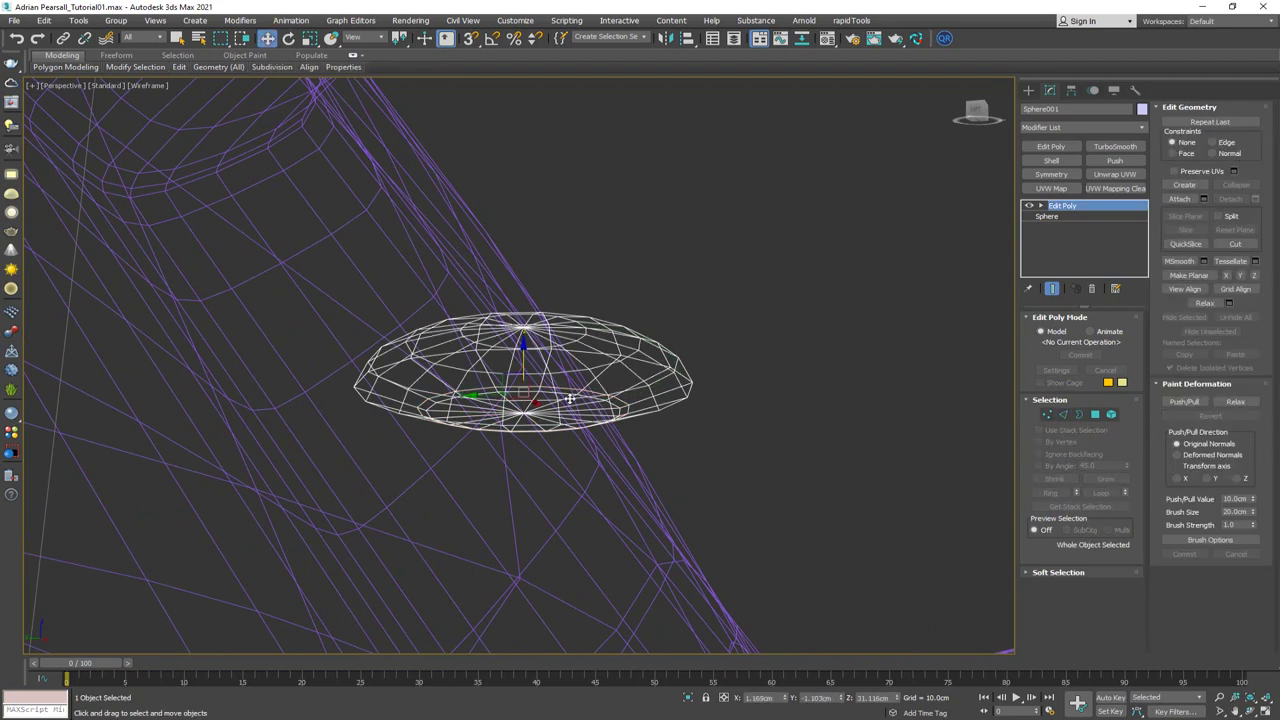
Lower the button to about 29.2 cm in Z into the lower crease's centre dimple and tilt it to fit
key("F3")
scroll(570, 399, "down", 5)
mouse_move(570, 399)
middle_mouse_down("alt")
mouse_move(566, 455)
mouse_move(586, 406)
middle_mouse_up("alt")
scroll(566, 455, "down", 4)
left_click_drag(541, 403, 549, 536)
mouse_move(549, 540)
middle_mouse_down("alt")
mouse_move(512, 530)
mouse_move(550, 520)
middle_mouse_up("alt")
key("e")
mouse_move(580, 517)
left_mouse_down()
mouse_move(594, 527)
mouse_move(567, 501)
mouse_move(568, 525)
left_mouse_up()
key("w")
middle_click_drag(568, 525, 494, 470, "alt")
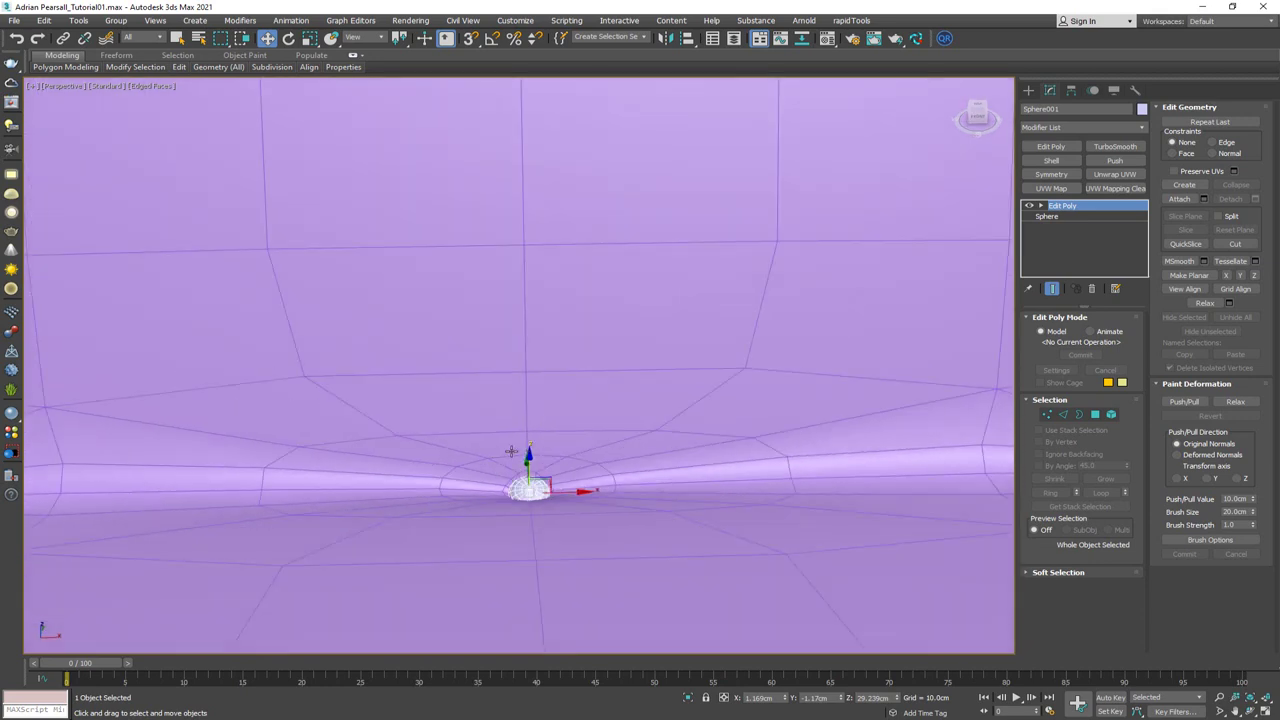
Add TurboSmooth to the button and copy it along X into both outer dimples of the lower crease
key("F4")
left_click(1117, 150)
scroll(588, 398, "down", 3)
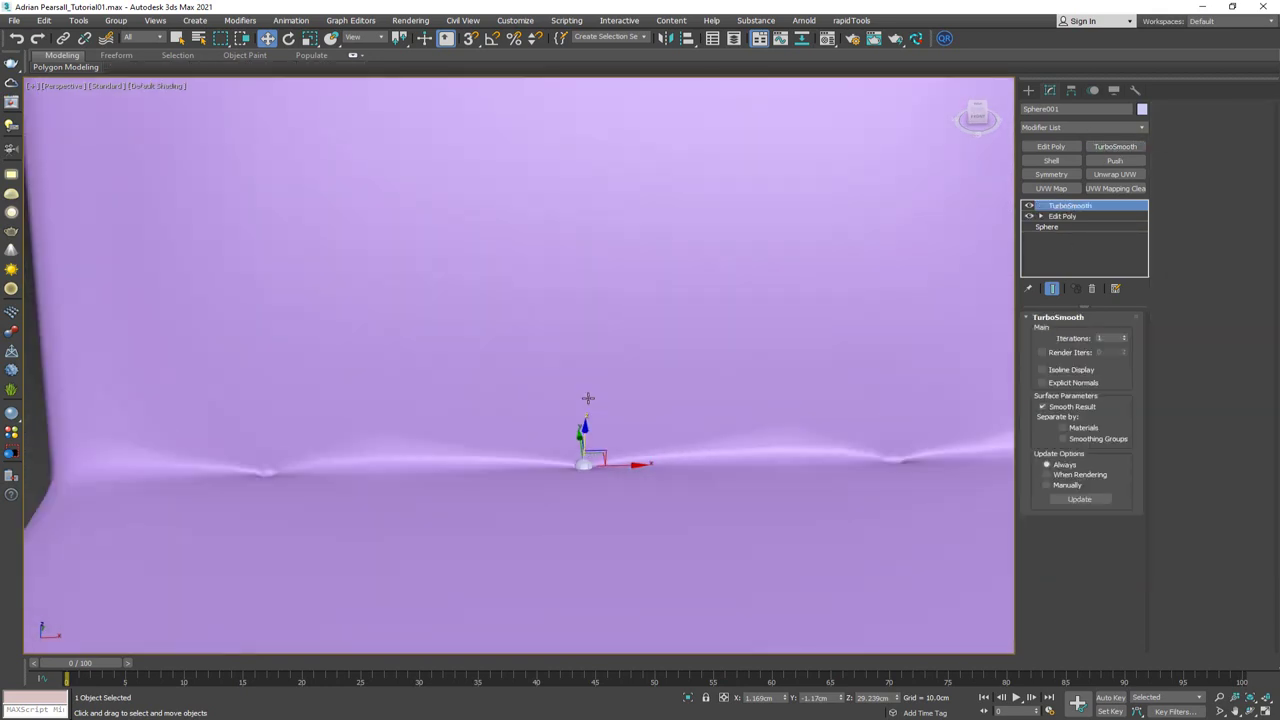
left_click_drag(617, 466, 301, 468, "shift")
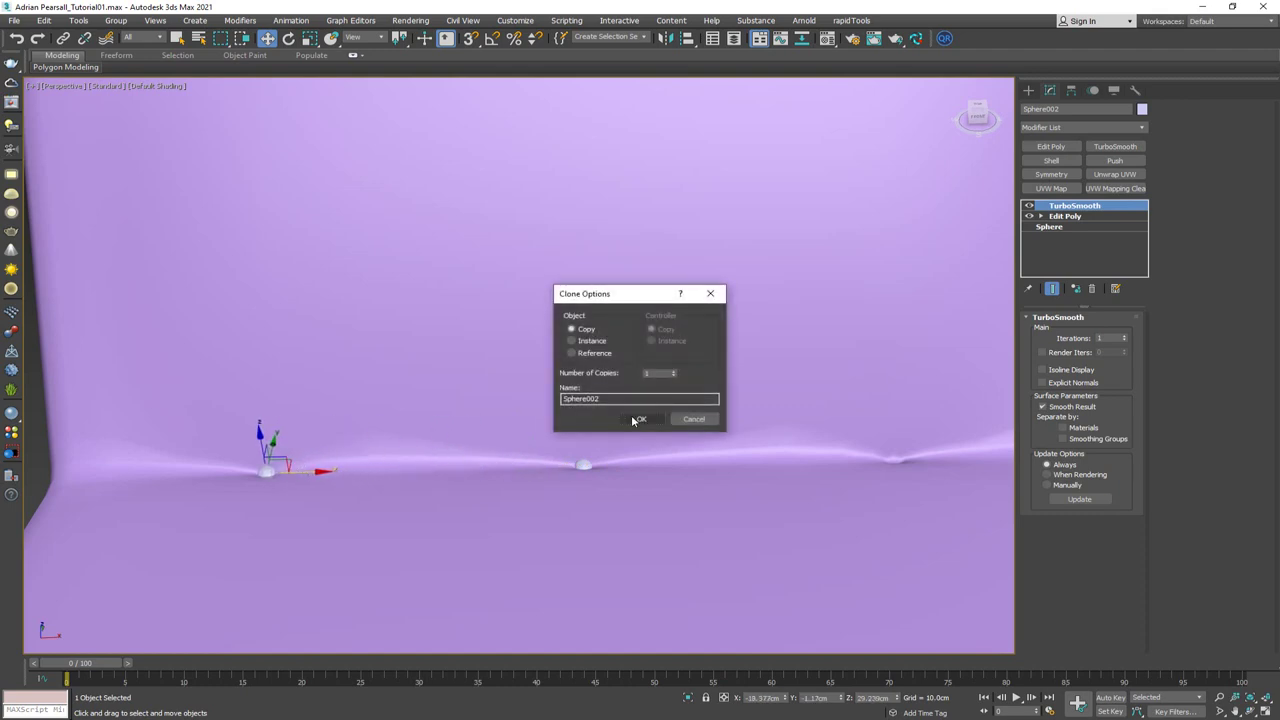
left_click(638, 420)
left_click_drag(298, 472, 923, 467, "shift")
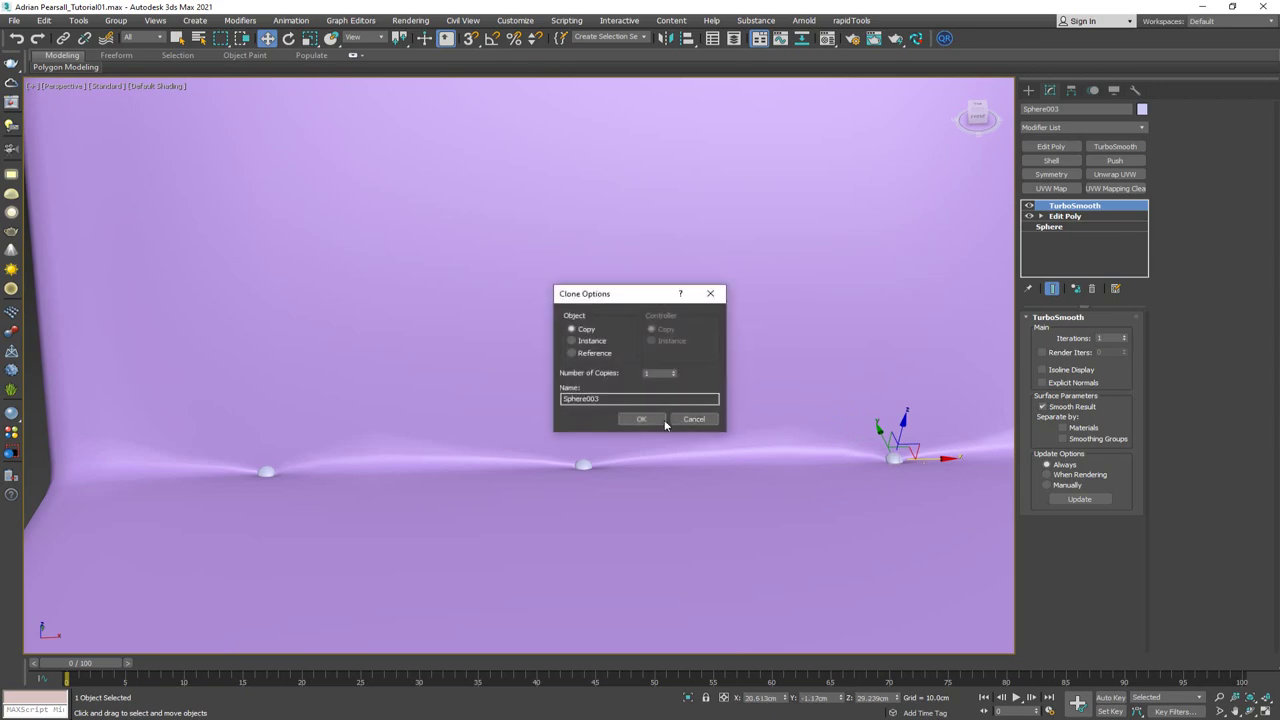
left_click(638, 420)
Select all three lower-crease buttons and copy them up to the dimples of the upper crease
left_click(581, 465, "ctrl")
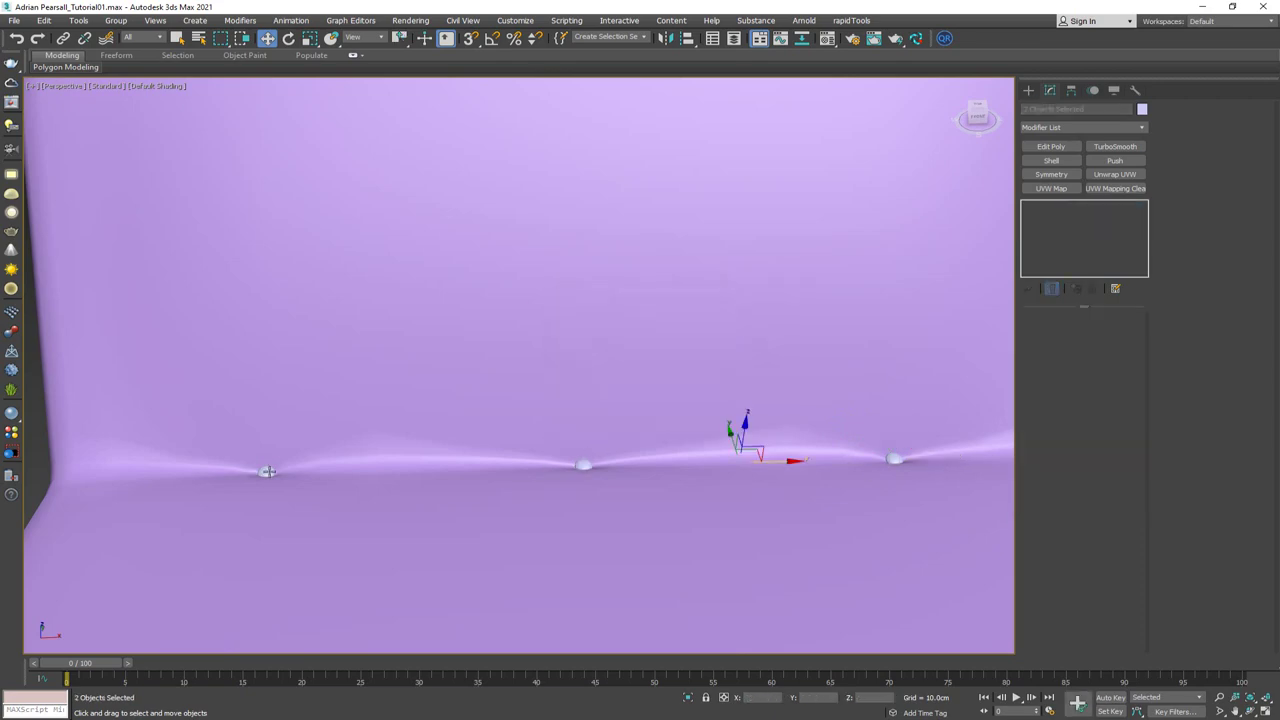
left_click(267, 471, "ctrl")
middle_click_drag(314, 377, 475, 515, "alt")
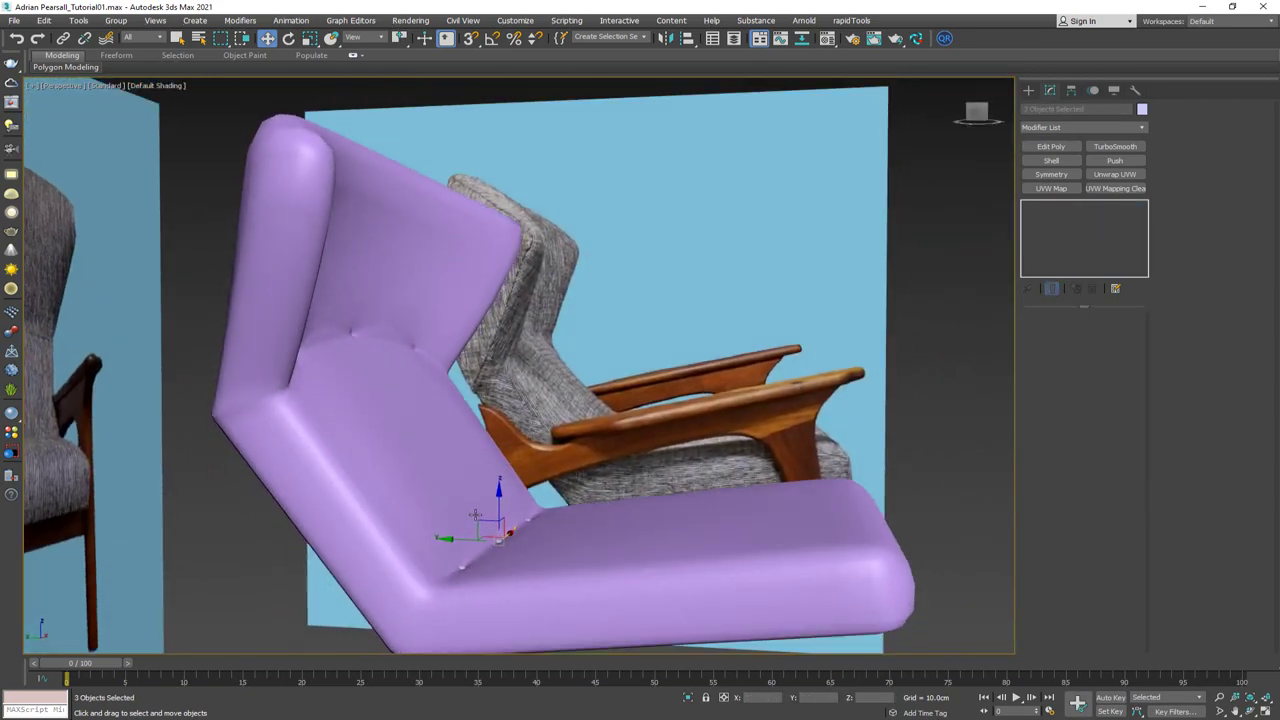
left_click_drag(479, 524, 334, 317)
left_click(643, 420)
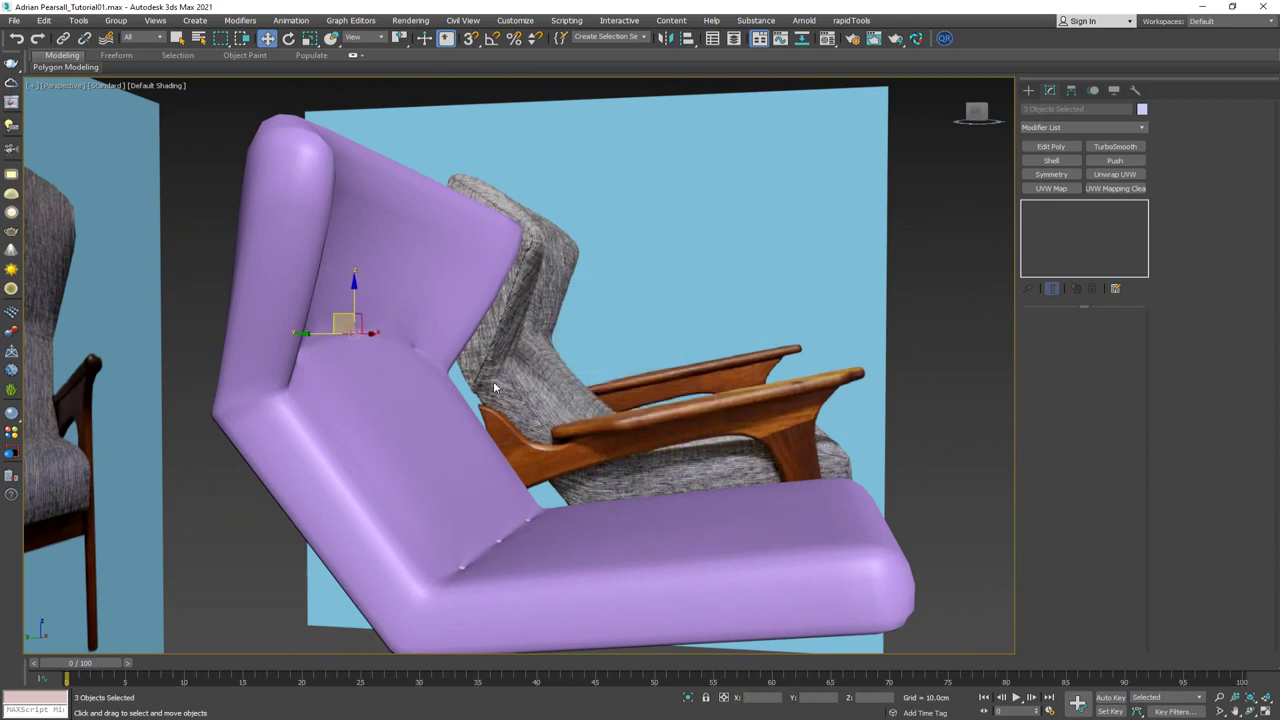
Rotate the three upper-crease buttons about 16 degrees around X so they follow the backrest crease
key("z")
scroll(497, 381, "up", 3)
key("e")
left_click_drag(549, 339, 559, 357)
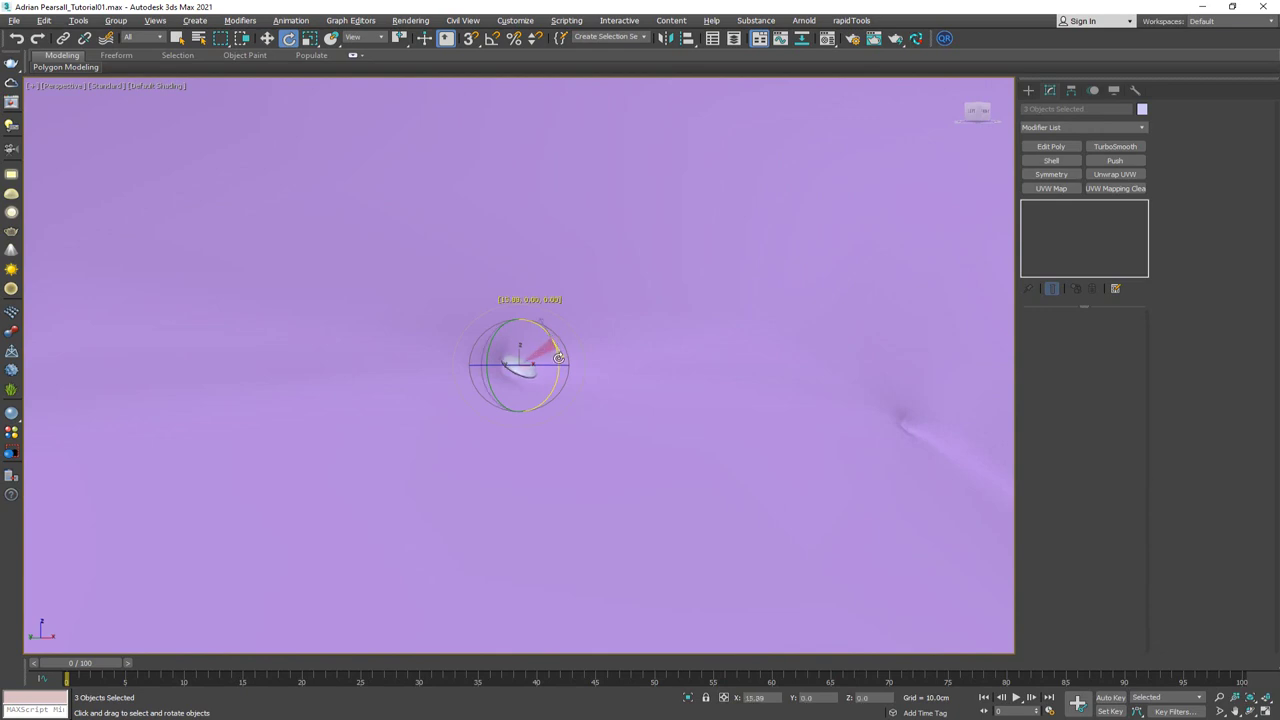
mouse_move(576, 394)
middle_mouse_down("alt")
mouse_move(606, 377)
mouse_move(596, 393)
middle_mouse_up("alt")
key("w")
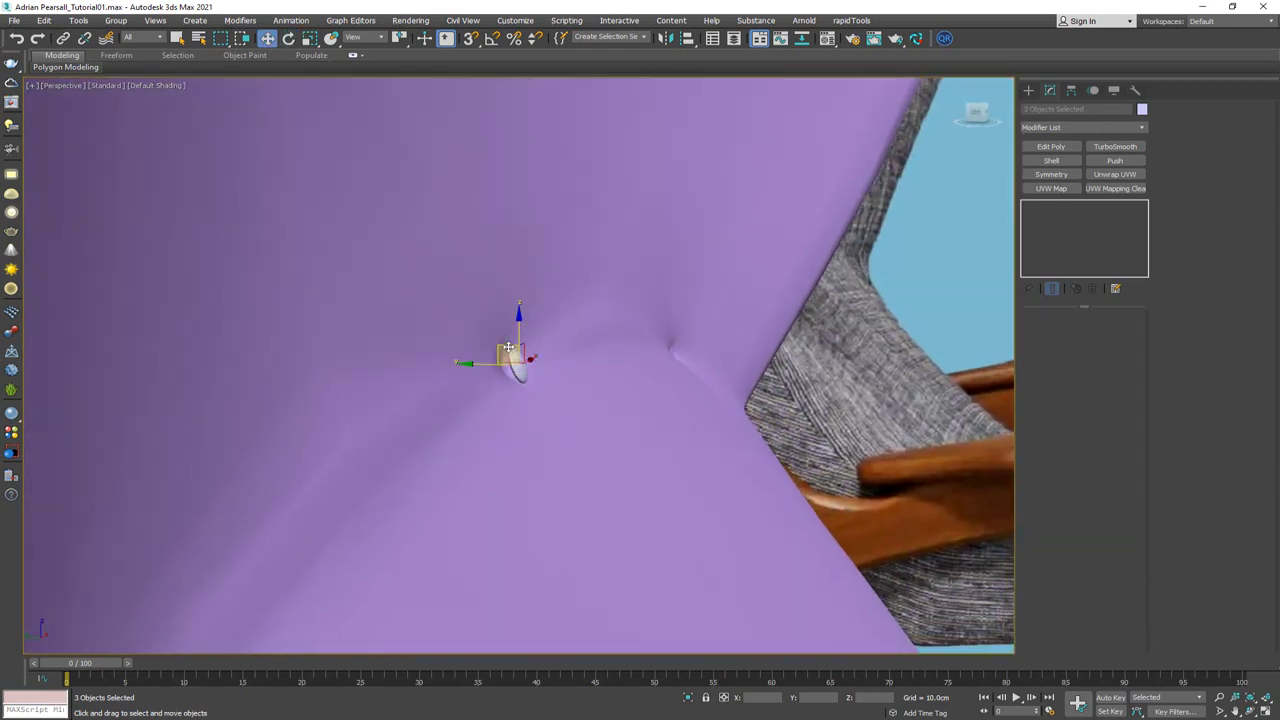
mouse_move(497, 357)
middle_mouse_down("alt")
mouse_move(549, 397)
mouse_move(469, 407)
middle_mouse_up("alt")
middle_click_drag(750, 397, 612, 403)
Move the upper crease's outer button on the positive-X side into its dimple, at about X 25.3, Y 18.7, Z 58.0 cm
key("F3")
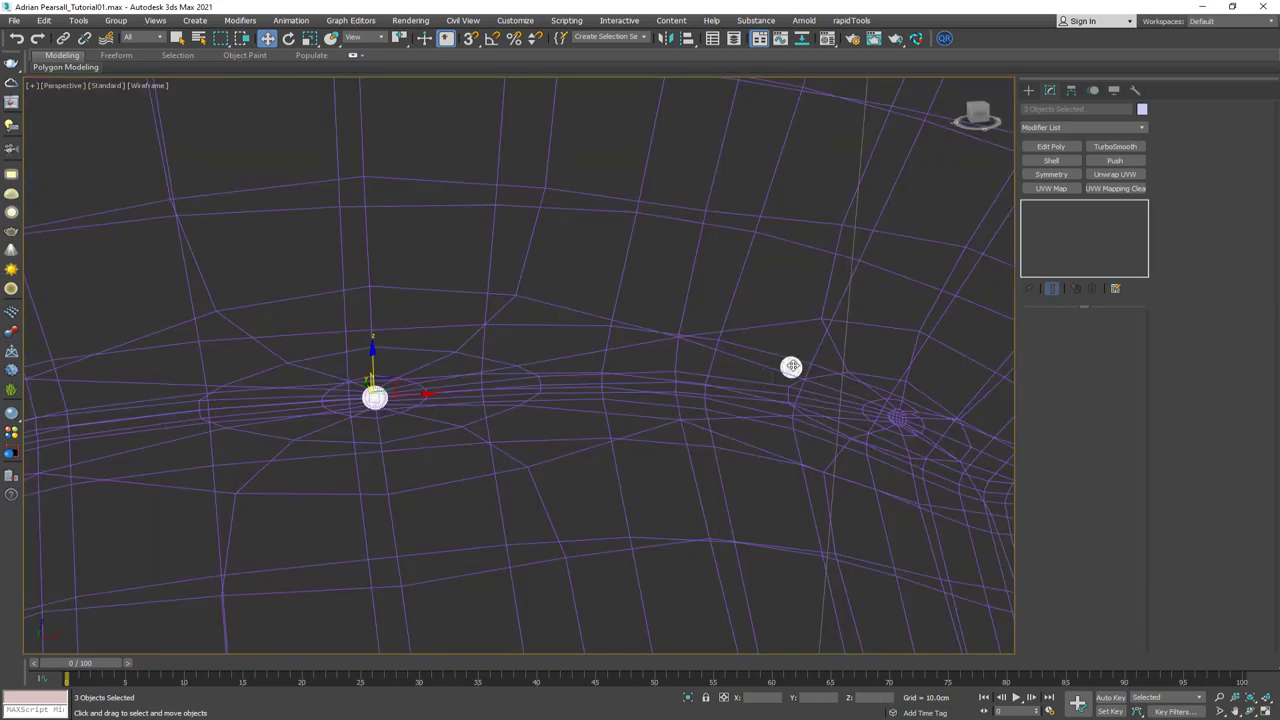
left_click(791, 366)
middle_click_drag(791, 366, 793, 388, "alt")
mouse_move(762, 360)
left_mouse_down()
mouse_move(824, 372)
mouse_move(812, 372)
left_mouse_up()
key("F3")
middle_click_drag(812, 372, 697, 367, "alt")
scroll(695, 369, "down", 2)
middle_click_drag(692, 371, 542, 344)
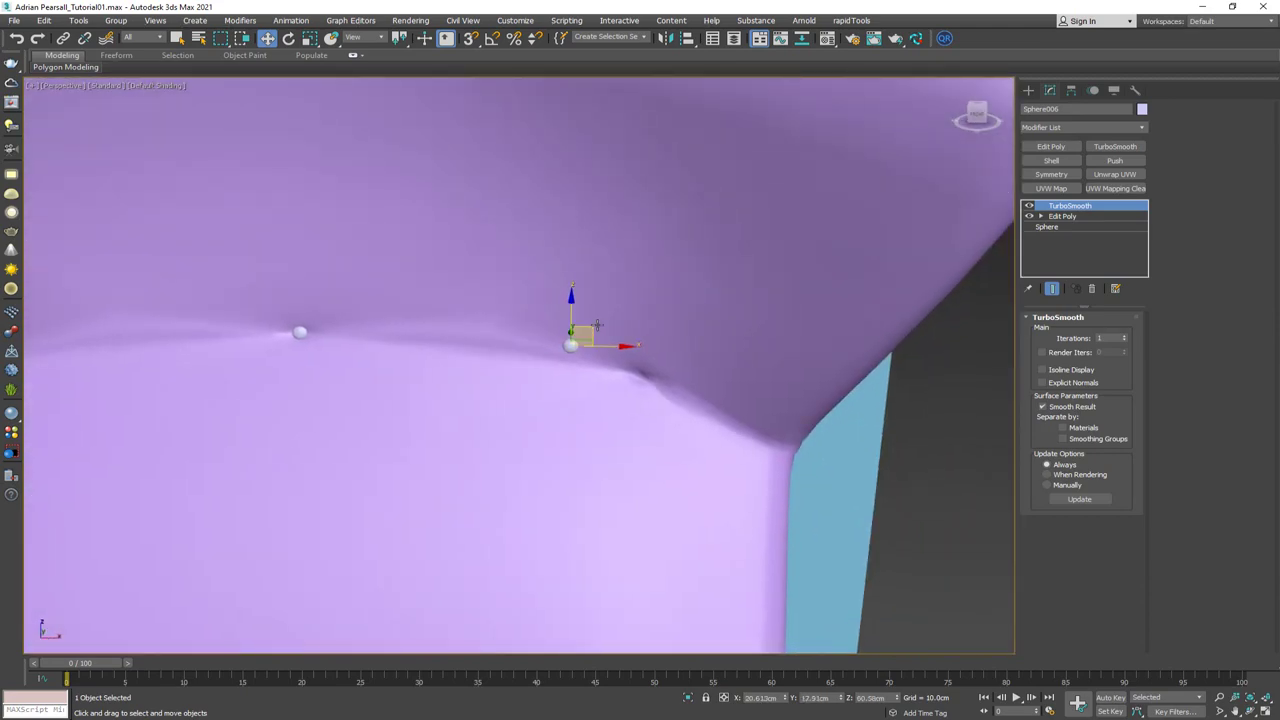
left_click_drag(593, 327, 662, 362)
middle_click_drag(662, 362, 620, 375, "alt")
left_click_drag(620, 375, 600, 365)
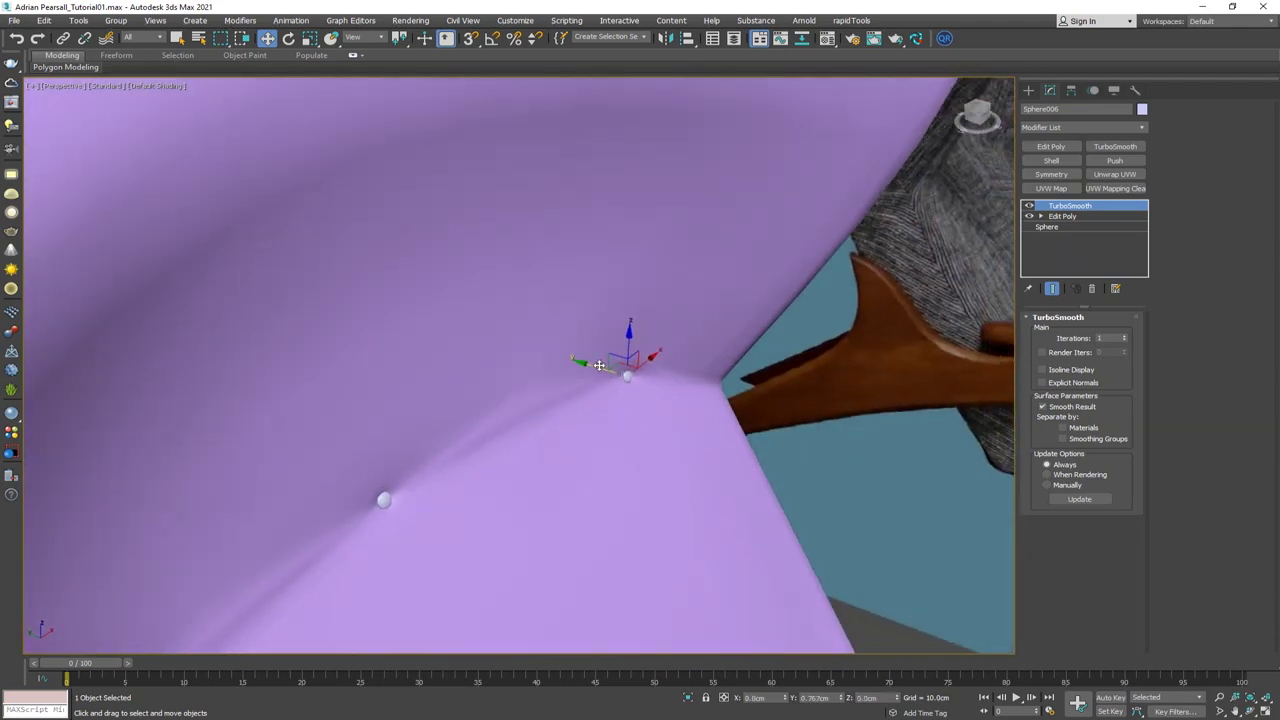
Move the opposite outer button of the upper crease into its dimple, at about X -23 cm, and seat it in the fabric
scroll(600, 365, "down", 5)
mouse_move(520, 410)
middle_mouse_down()
mouse_move(606, 349)
mouse_move(544, 341)
middle_mouse_up()
key("F3")
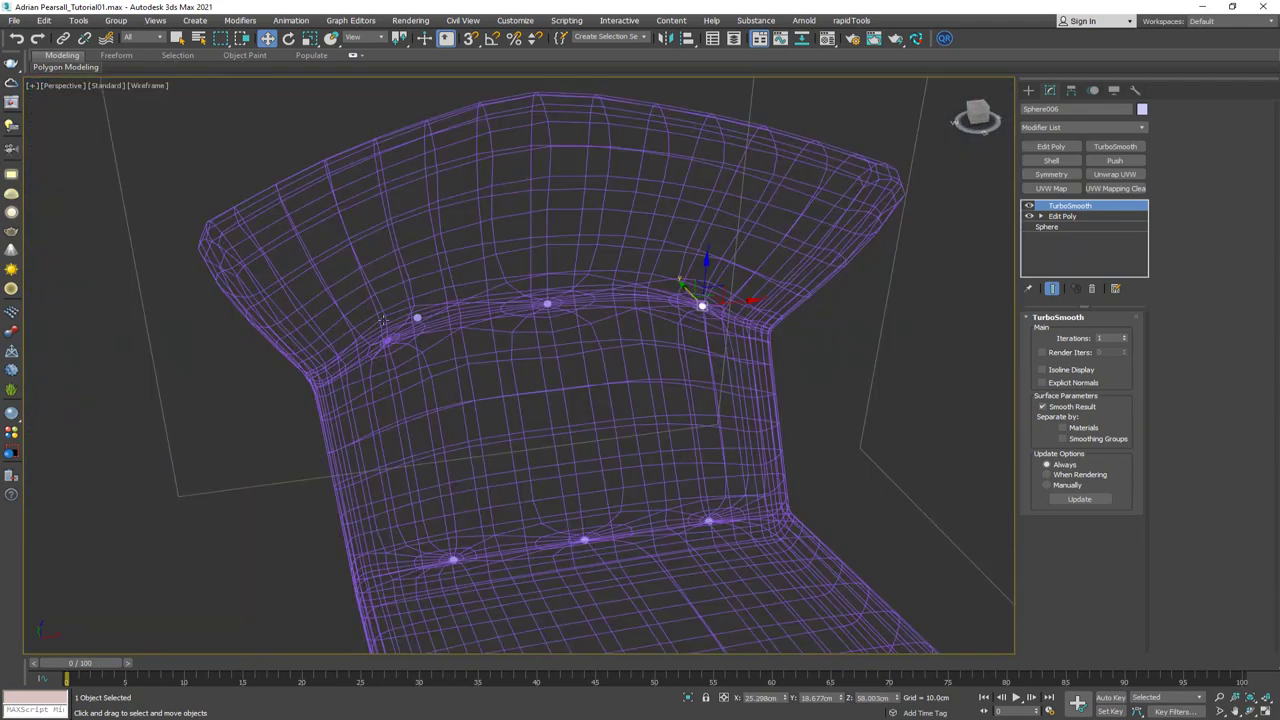
left_click(417, 318)
key("F3")
left_click_drag(432, 304, 403, 321)
middle_click_drag(403, 321, 408, 280, "alt")
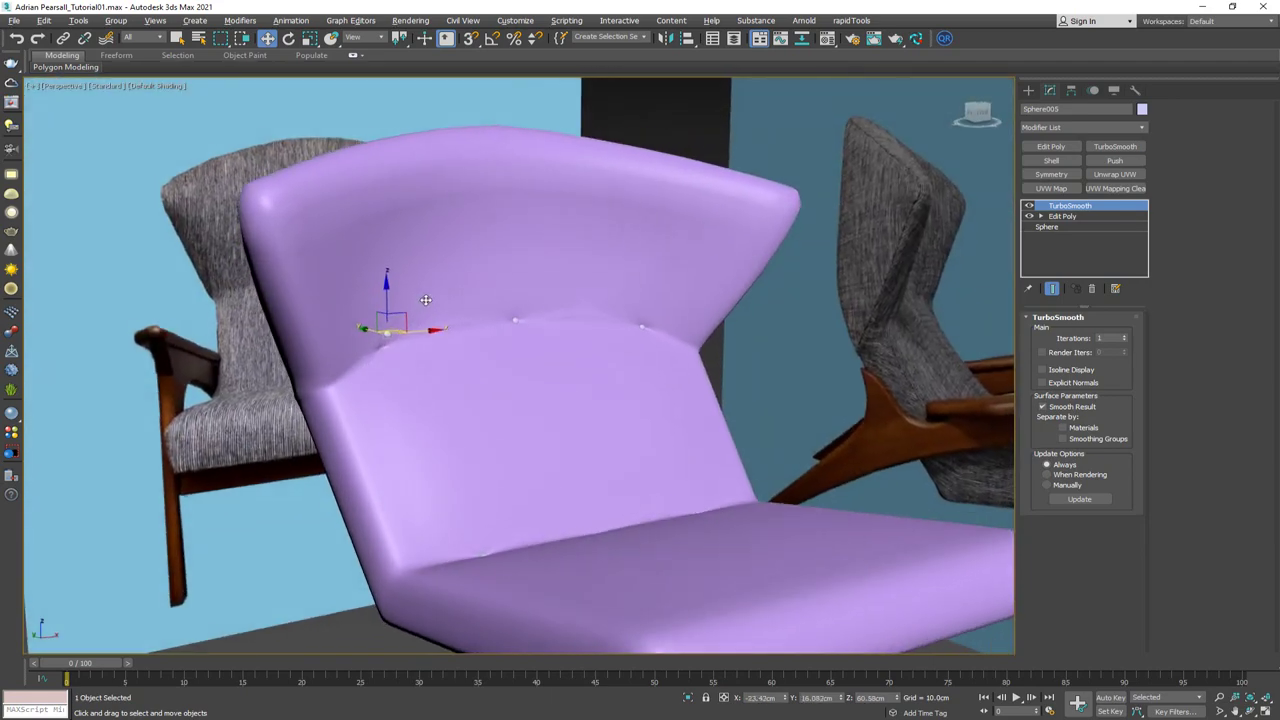
scroll(377, 331, "up", 5)
left_click_drag(416, 319, 367, 364)
middle_click_drag(367, 364, 397, 372, "alt")
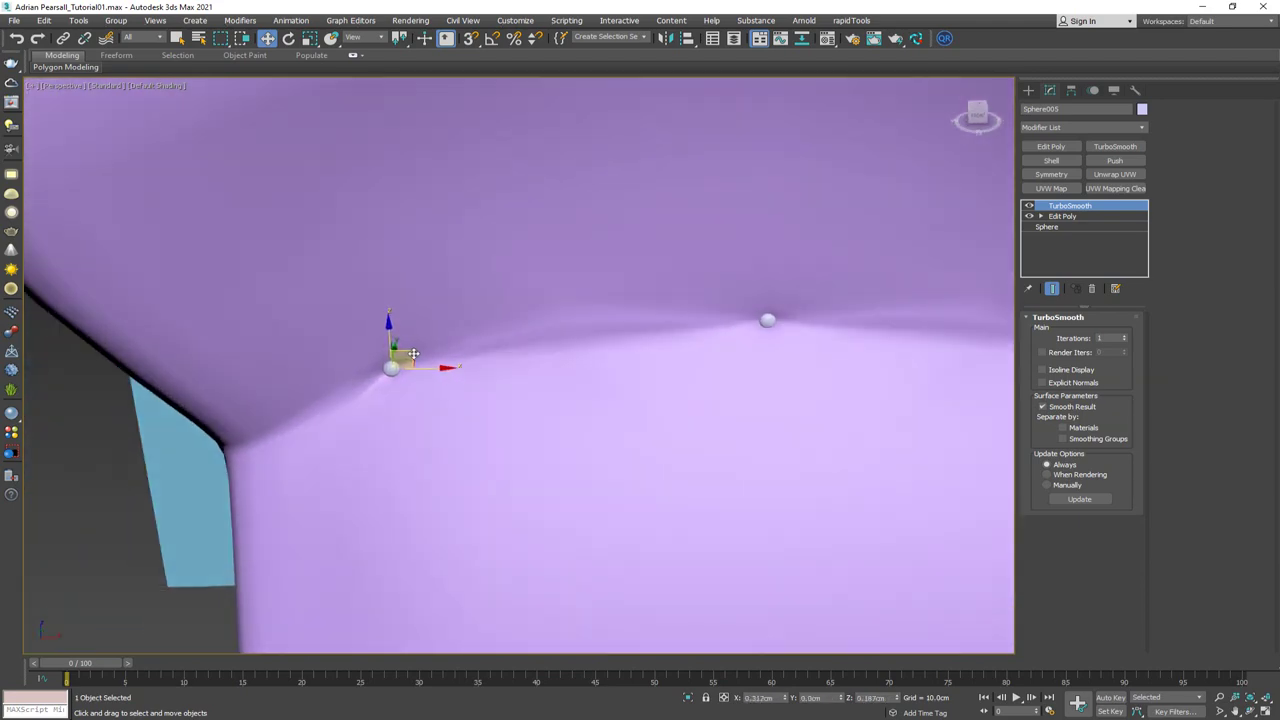
left_click_drag(413, 354, 413, 354)
scroll(413, 354, "down", 4)
middle_click_drag(413, 354, 506, 325, "alt")
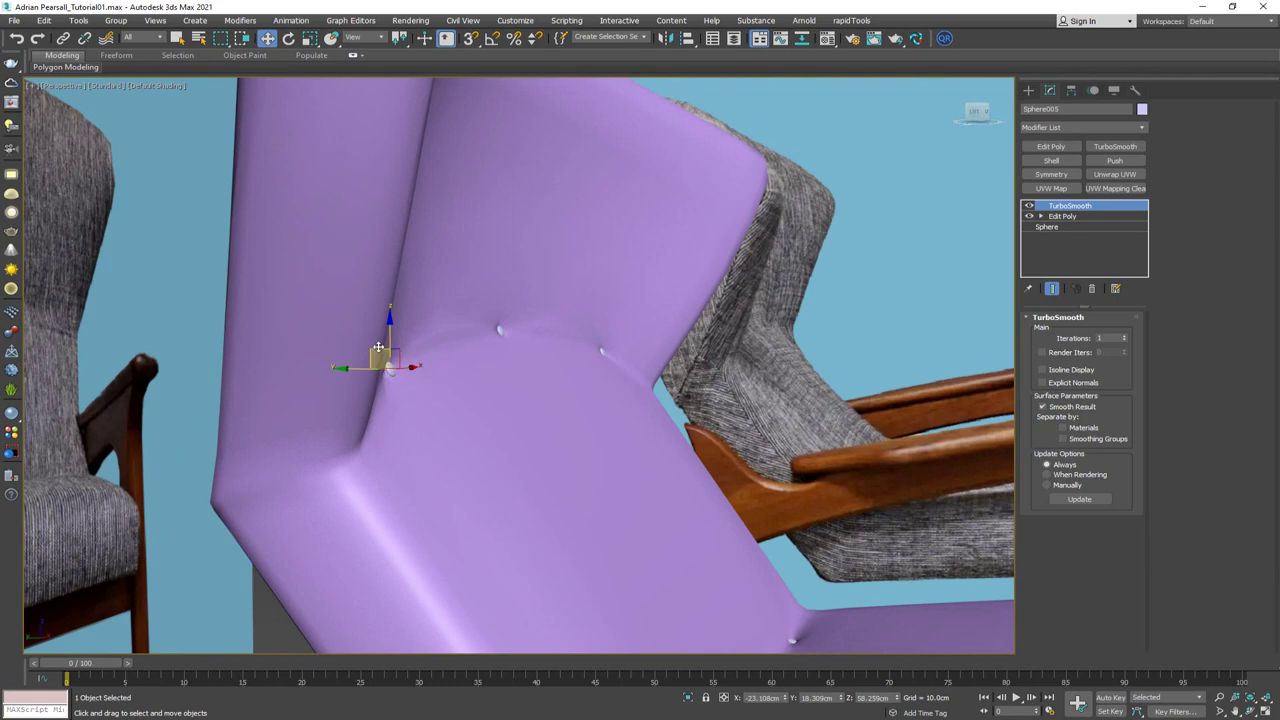
left_click_drag(379, 347, 374, 353)
Examine the fitted buttons and the cushion's mesh around both creases against the reference photos
scroll(429, 353, "down", 4)
middle_click_drag(429, 353, 311, 410, "alt")
scroll(311, 410, "up", 4)
left_click(700, 410)
scroll(580, 352, "down", 8)
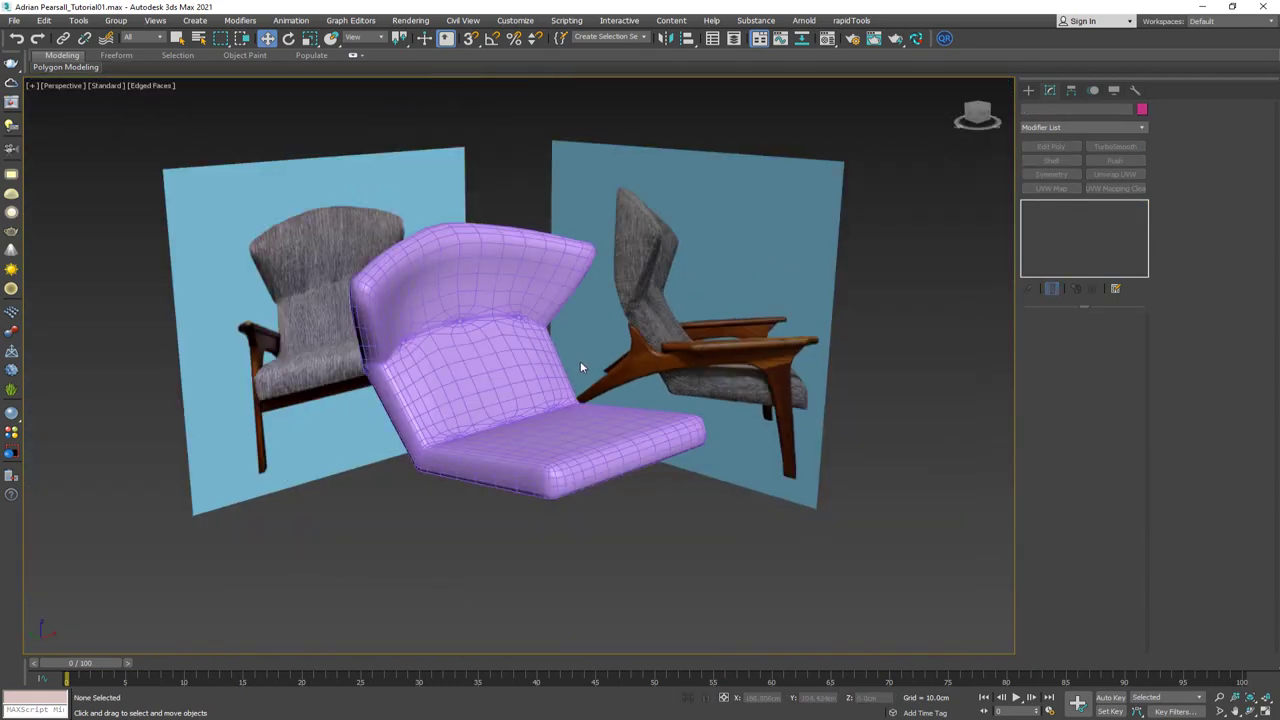
middle_click_drag(580, 371, 543, 363, "alt")
scroll(477, 340, "up", 5)
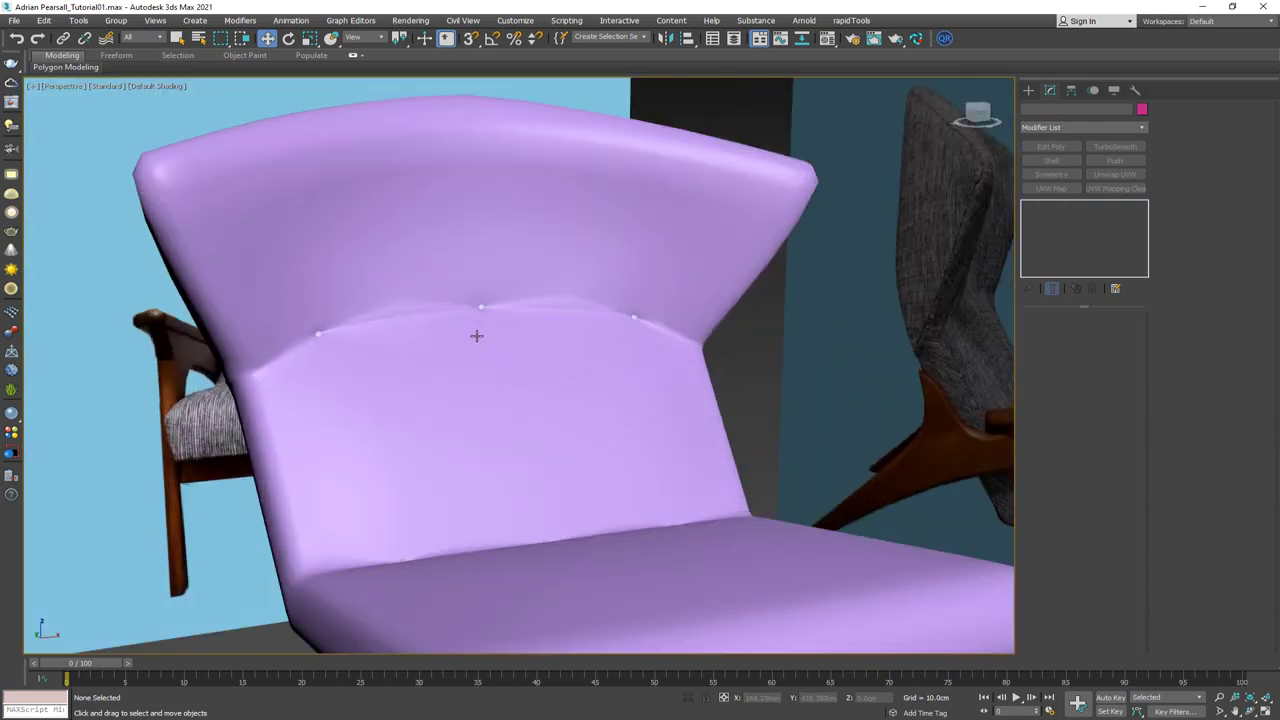
key("F4")
left_click(454, 311)
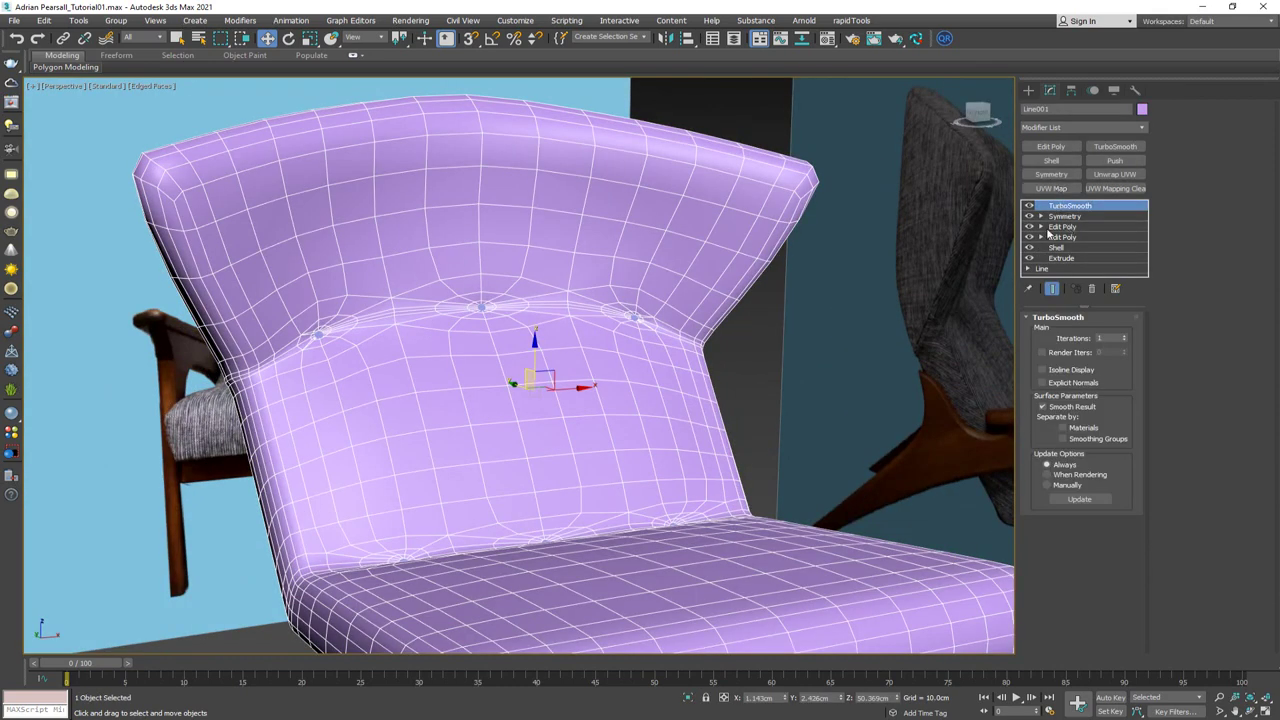
left_click(792, 357)
middle_click_drag(785, 356, 658, 348)
key("F4")
scroll(635, 327, "down", 5)
Unhide all objects to bring back the wooden side frame, and hide the Placeholder box again
right_click(659, 353)
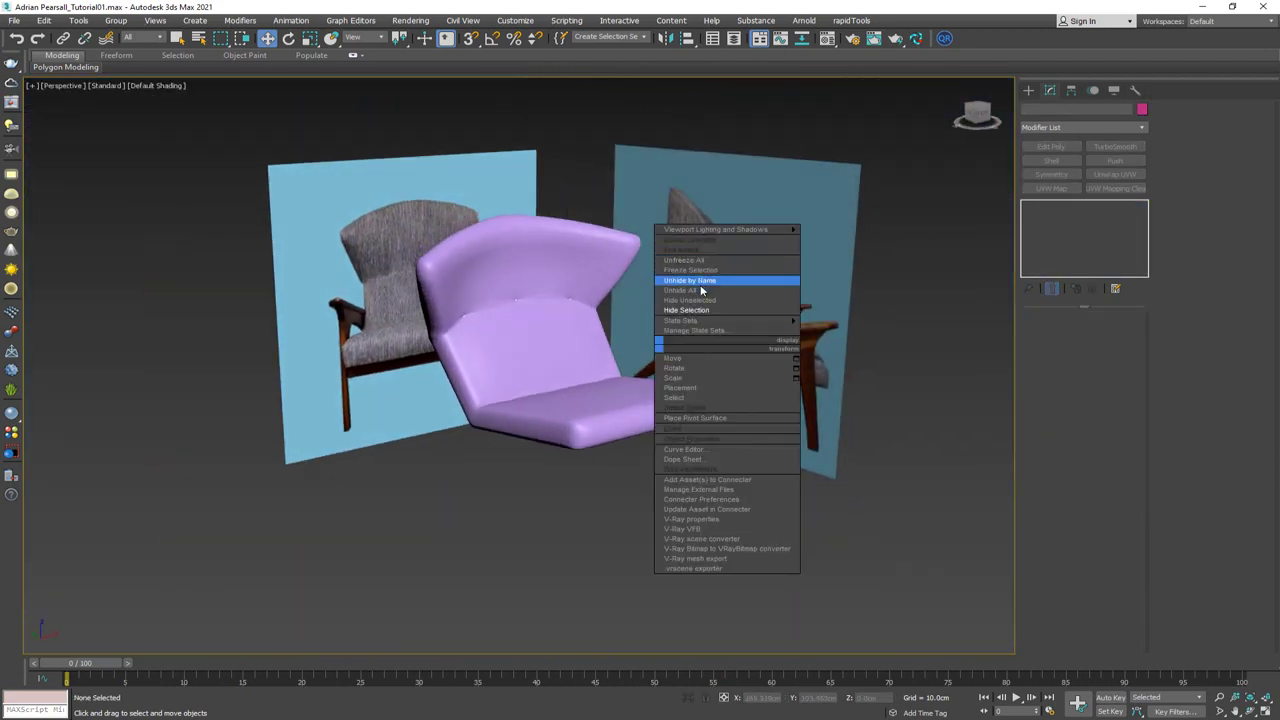
left_click(700, 289)
left_click(661, 328)
right_click(724, 310)
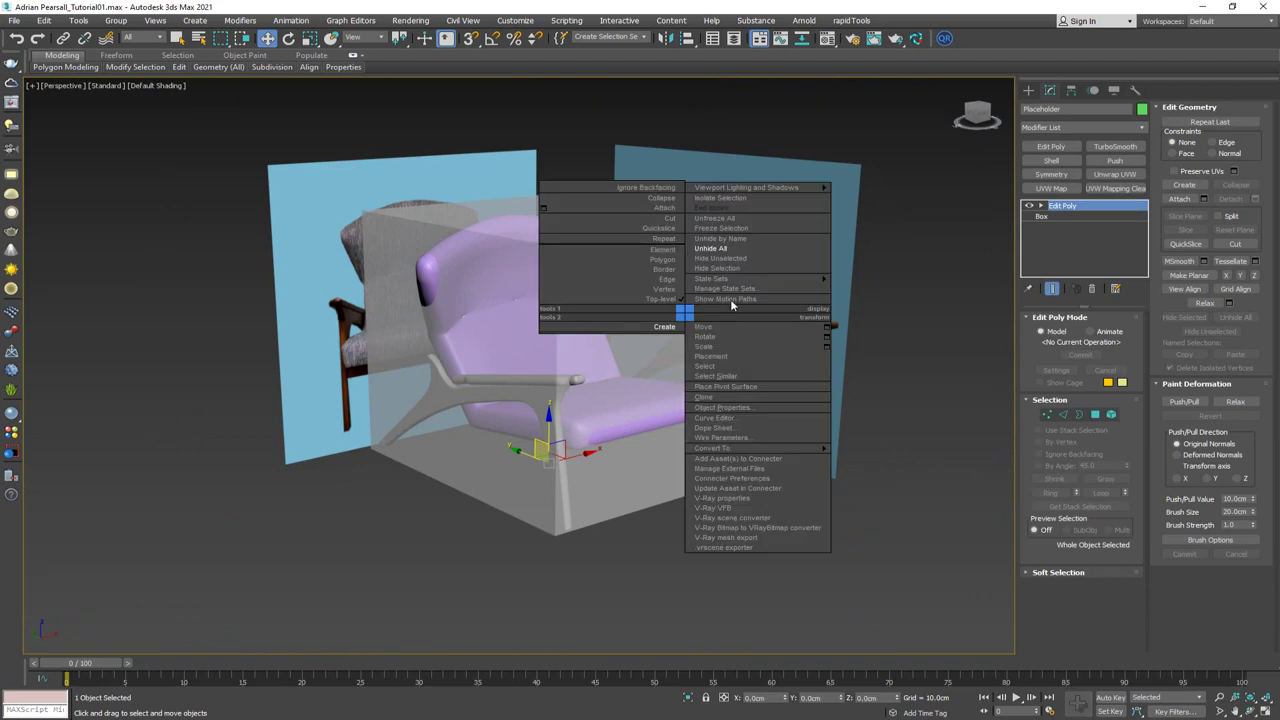
left_click(733, 270)
middle_click_drag(735, 273, 659, 305, "alt")
key("q")
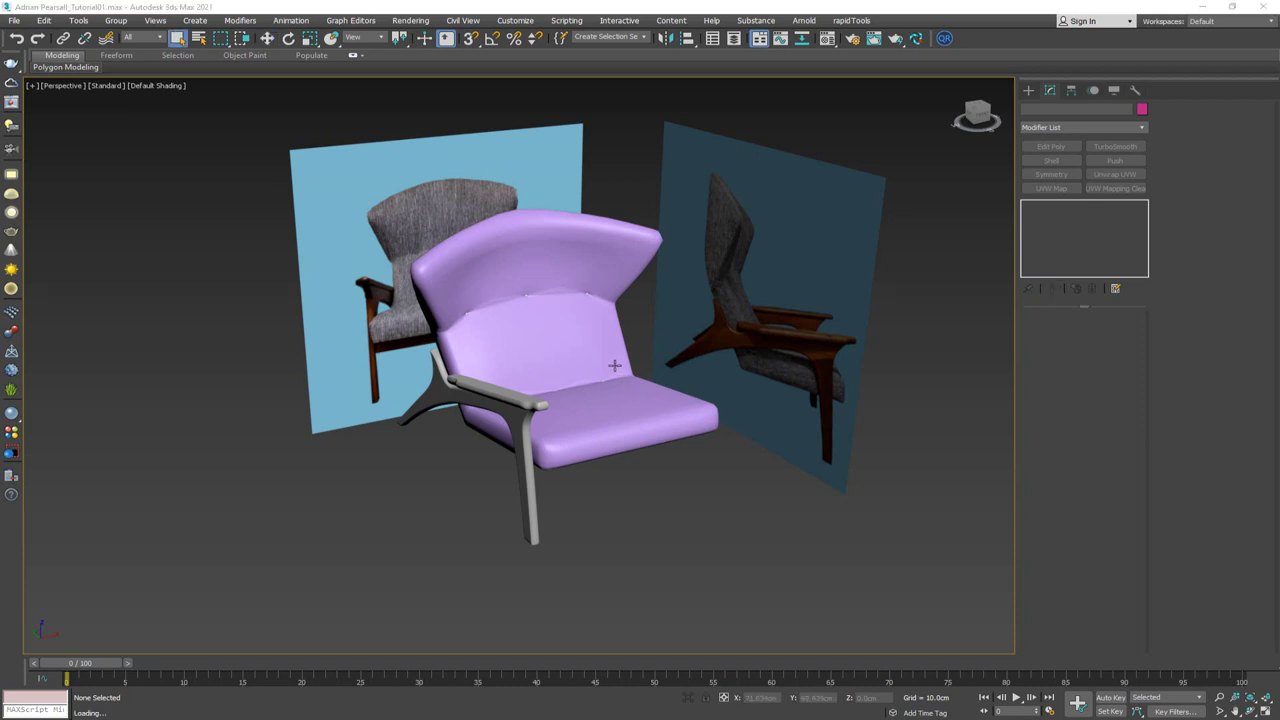
In the cushion's upper Edit Poly modifier, remove the four diagonal edges between the upper crease's outer and centre dimples
middle_click_drag(614, 365, 500, 370)
scroll(560, 389, "up", 5)
scroll(560, 389, "up", 3)
key("F4")
key("F4")
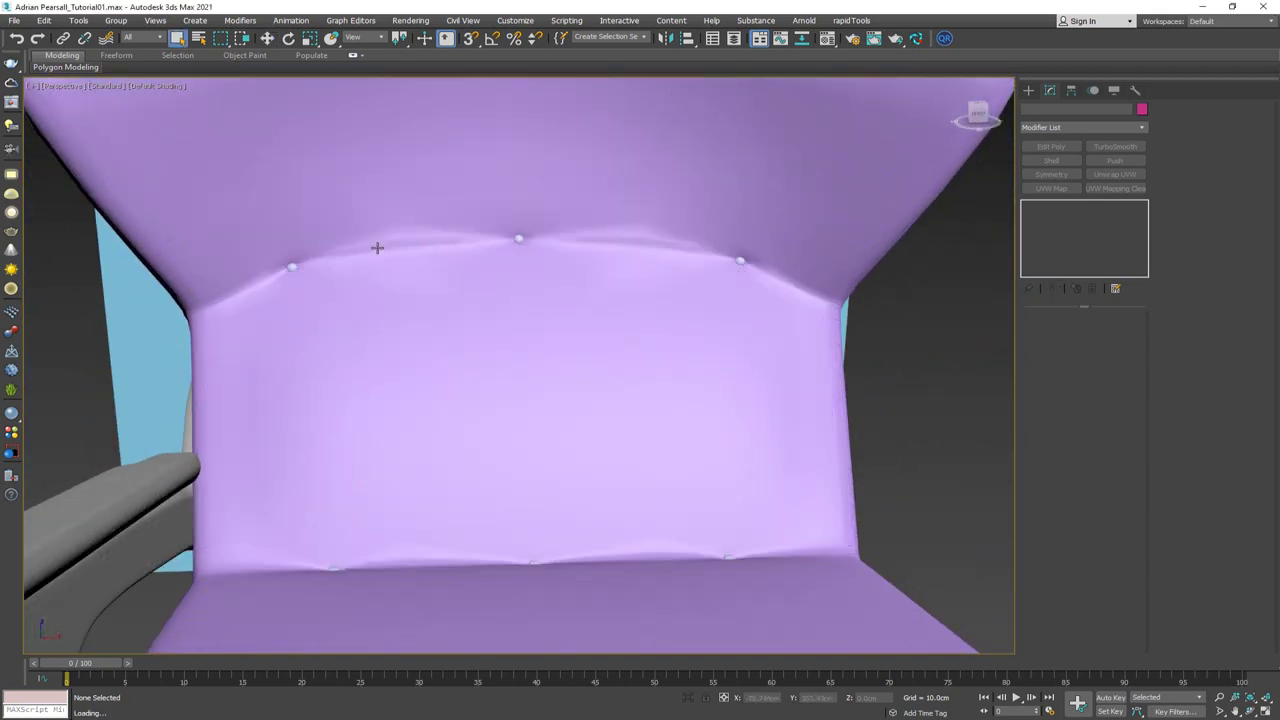
left_click(399, 257)
middle_click_drag(401, 258, 540, 310, "alt")
left_click(1069, 228)
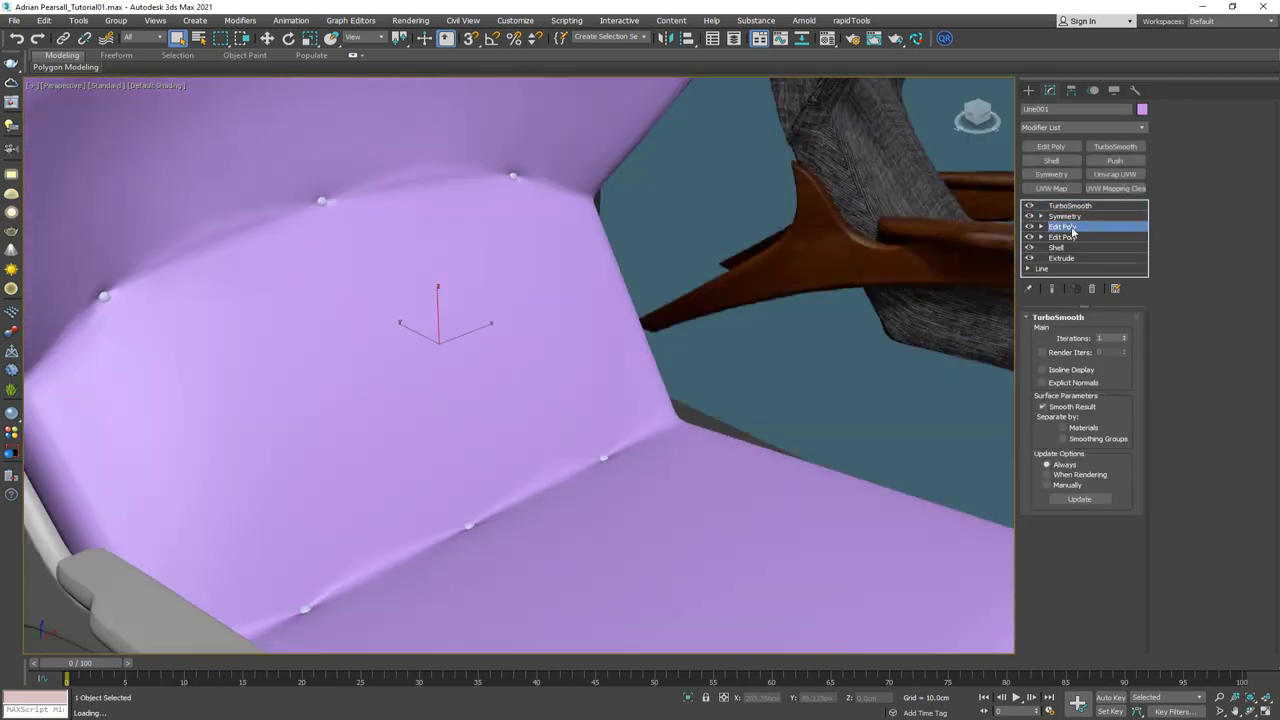
key("F4")
middle_click_drag(359, 254, 390, 249, "alt")
key("2")
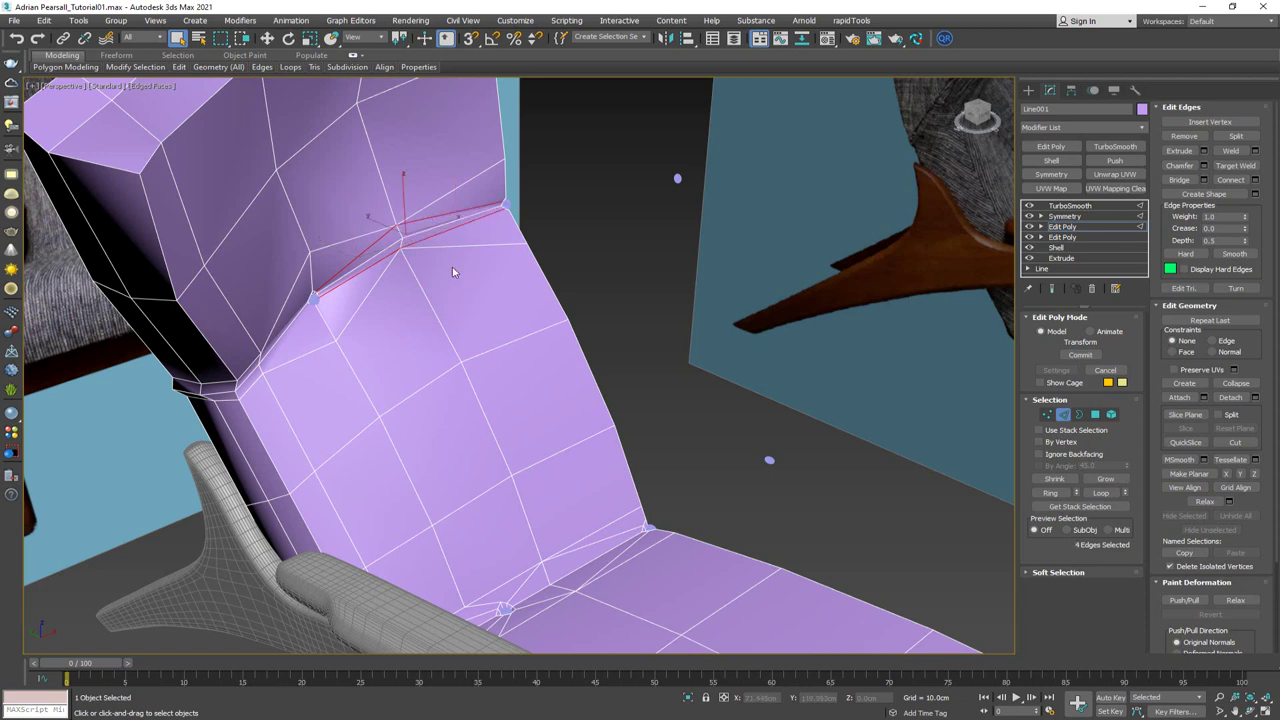
middle_click_drag(452, 272, 446, 237)
key("ctrl+d")
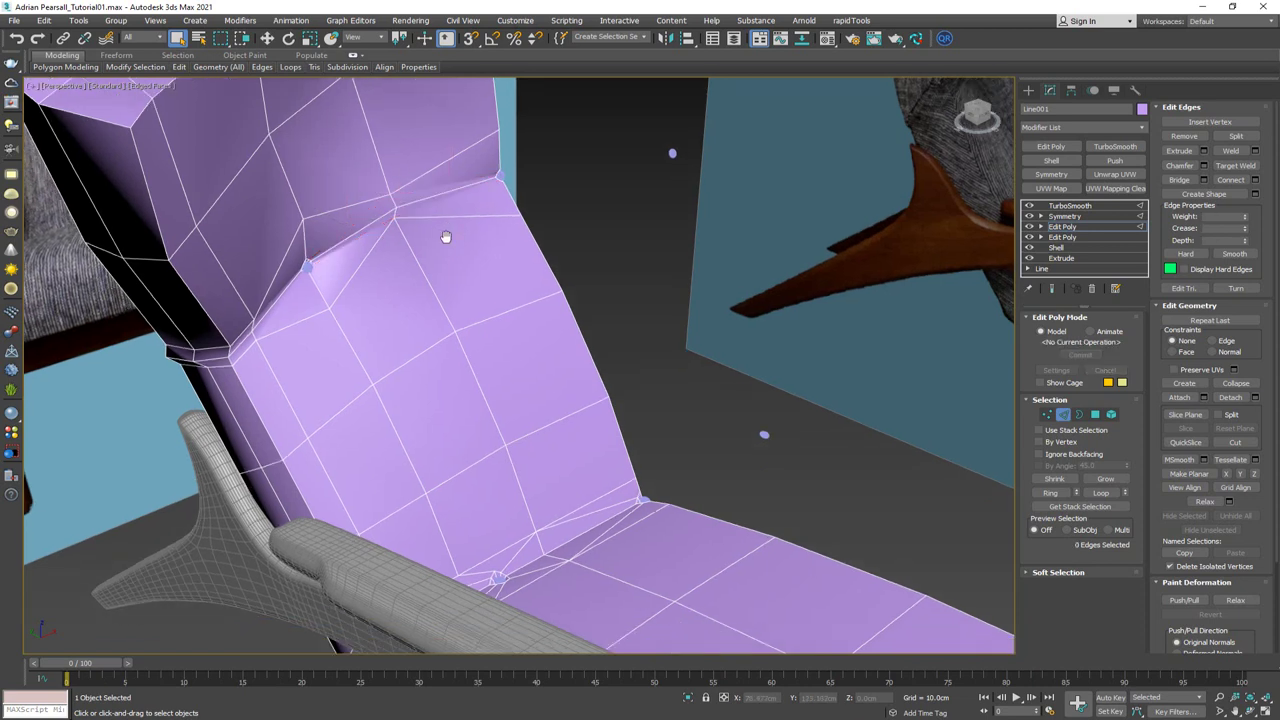
Remove the four matching diagonal edges between the lower crease's dimples and display the smoothed cushion
left_click(592, 540, "ctrl")
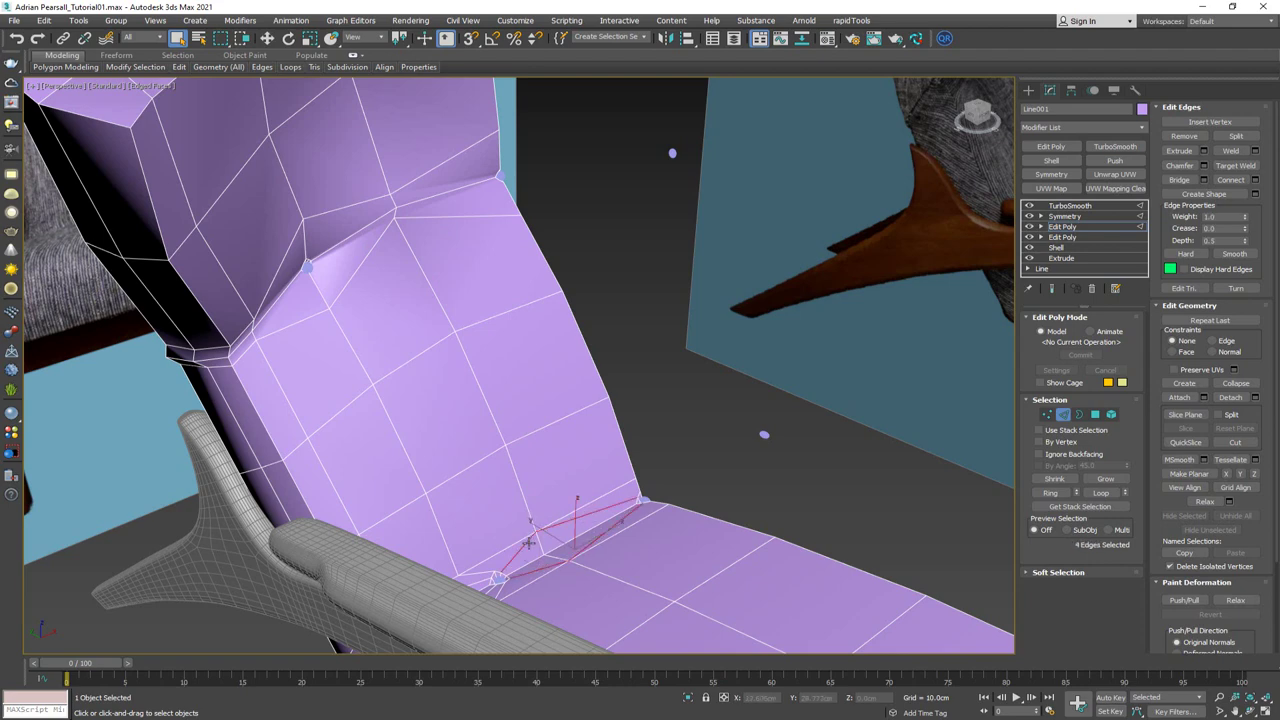
key("ctrl+d")
key("ctrl+e")
middle_click_drag(565, 474, 504, 420, "alt")
key("F4")
scroll(510, 421, "down", 2)
scroll(498, 198, "up", 2)
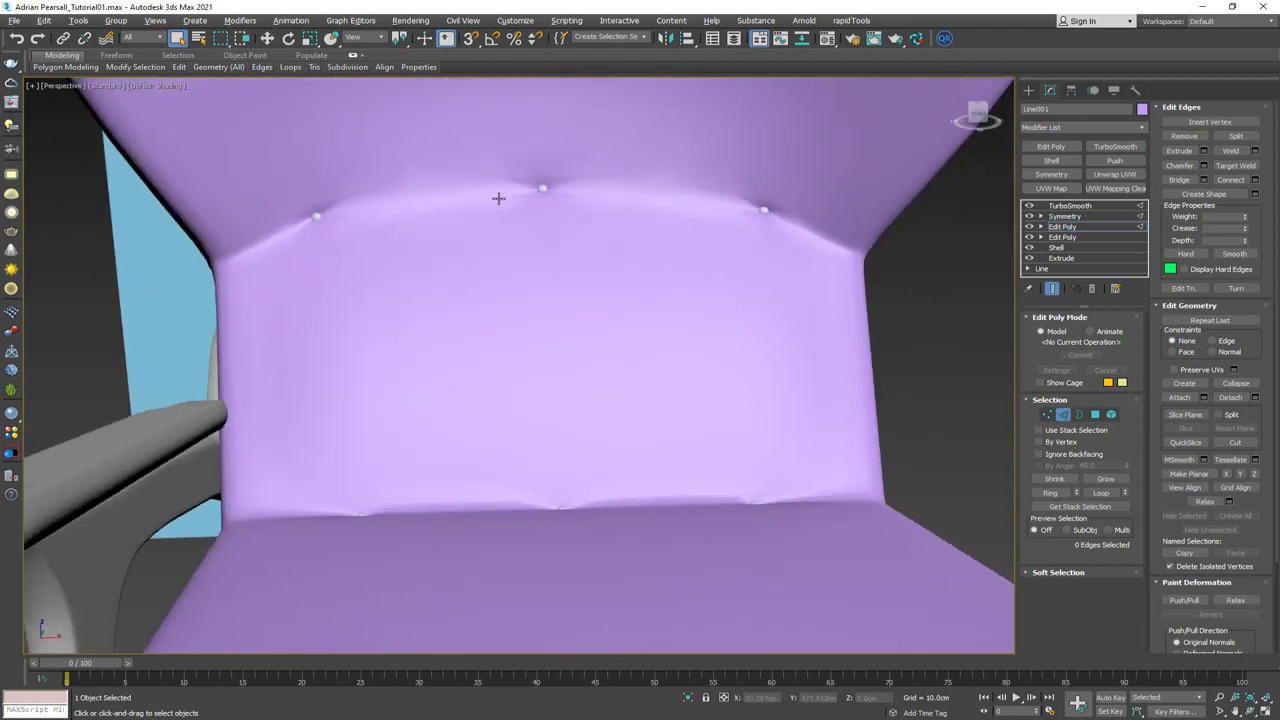
Set the cushion's TurboSmooth iterations to 2 and compare the creases with the reference photos
left_click(1070, 205)
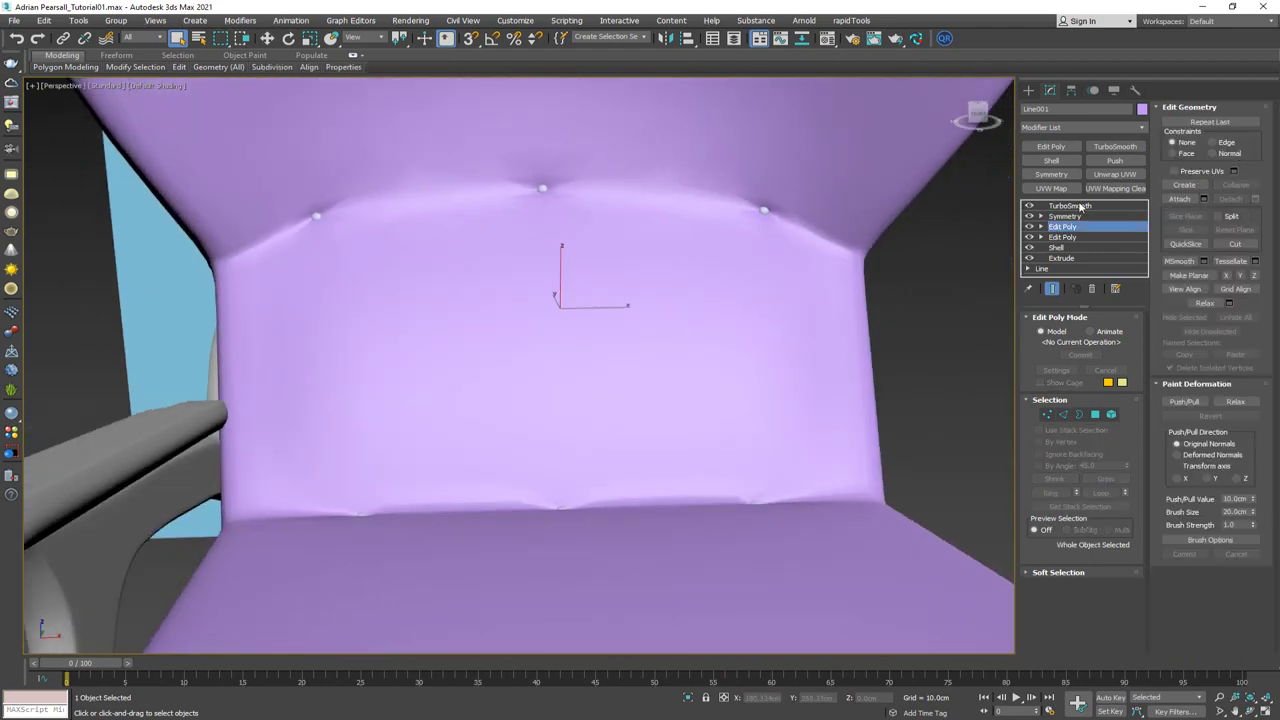
left_click(1124, 337)
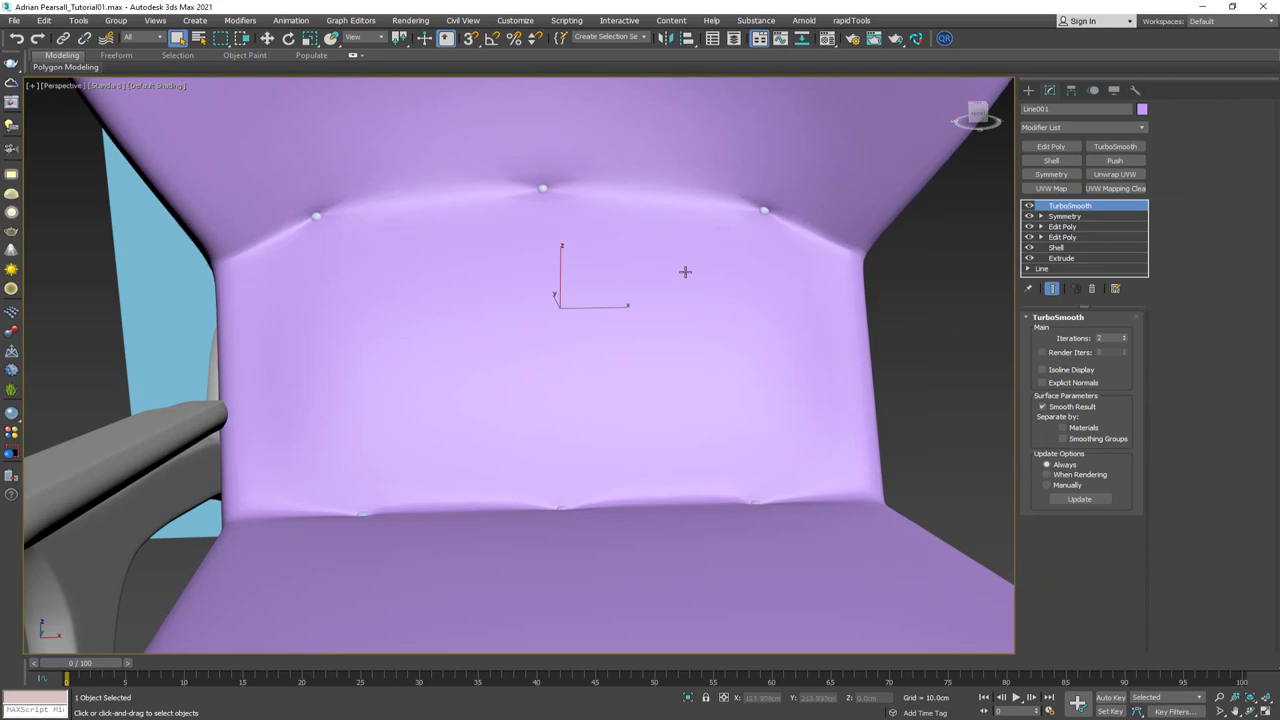
middle_click_drag(487, 234, 537, 347, "alt")
scroll(503, 338, "down", 2)
scroll(494, 360, "down", 3)
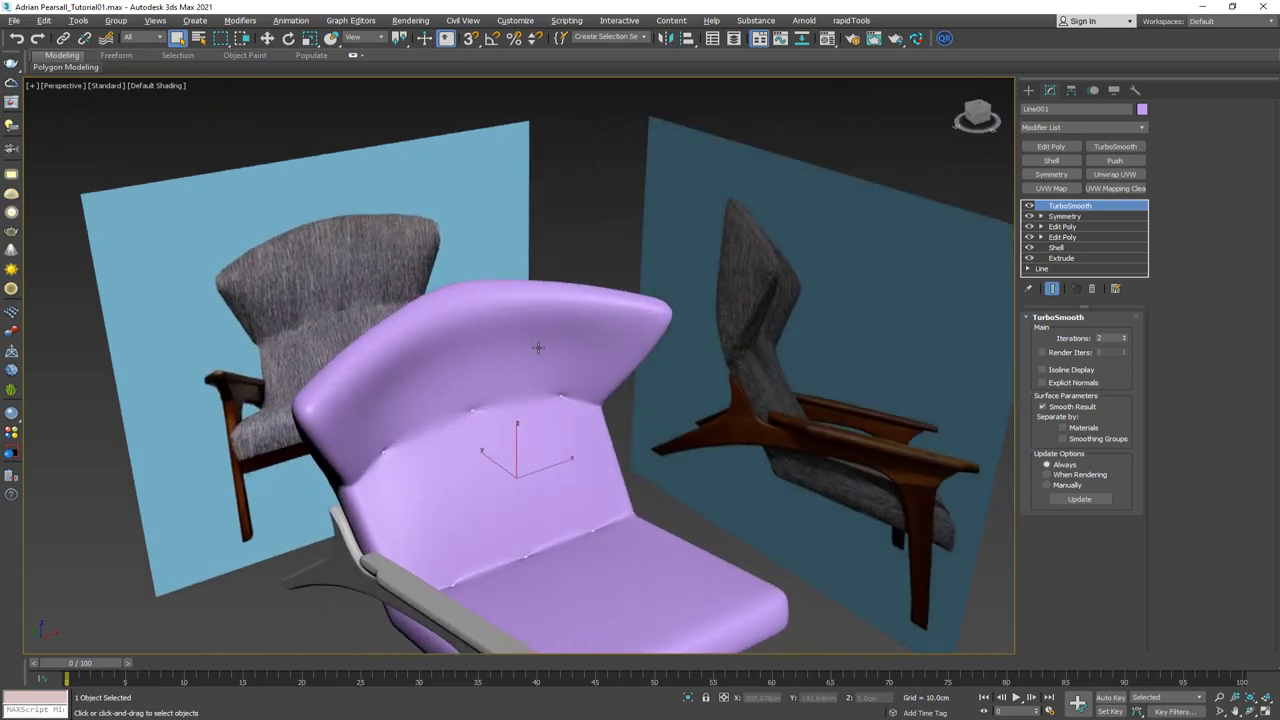
middle_click_drag(388, 393, 263, 404, "alt")
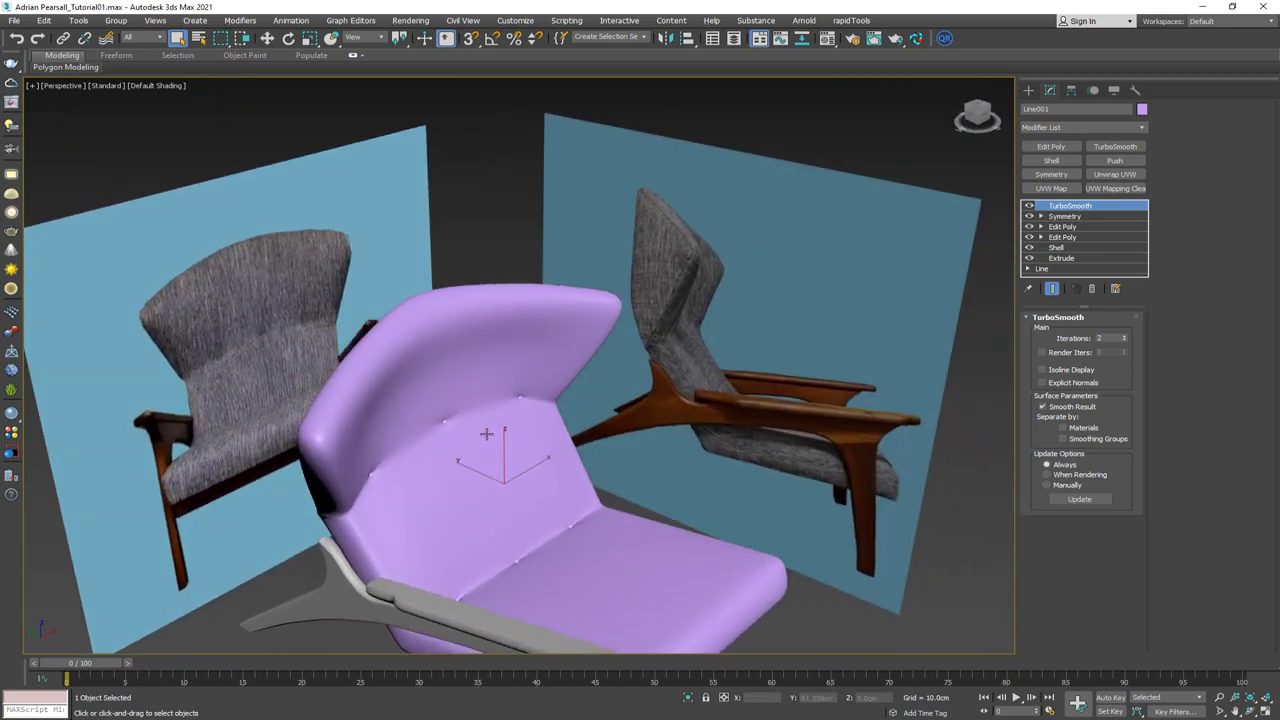
middle_click_drag(263, 341, 425, 428, "alt")
Select the upper crease's outer dimple vertices with the vertices above and below, and move them inward to about X -20.4 cm
left_click(1062, 227)
scroll(470, 438, "up", 5)
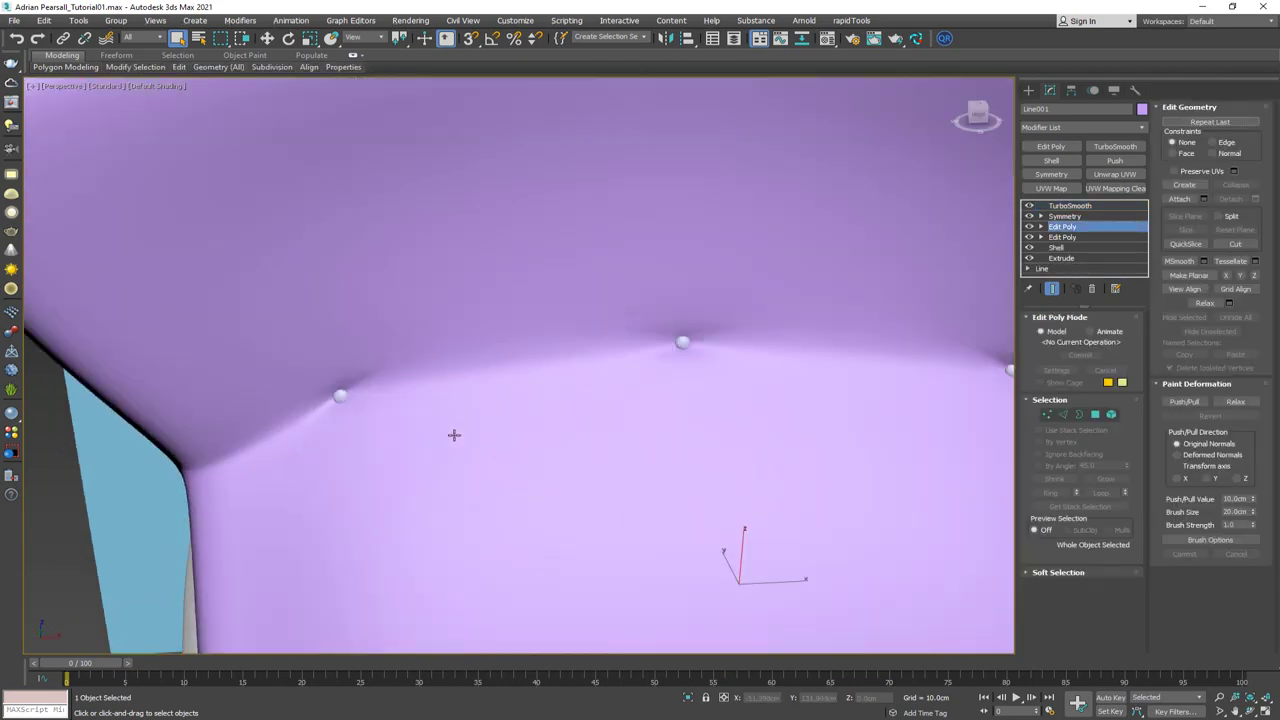
key("F4")
key("ctrl+e")
key("1")
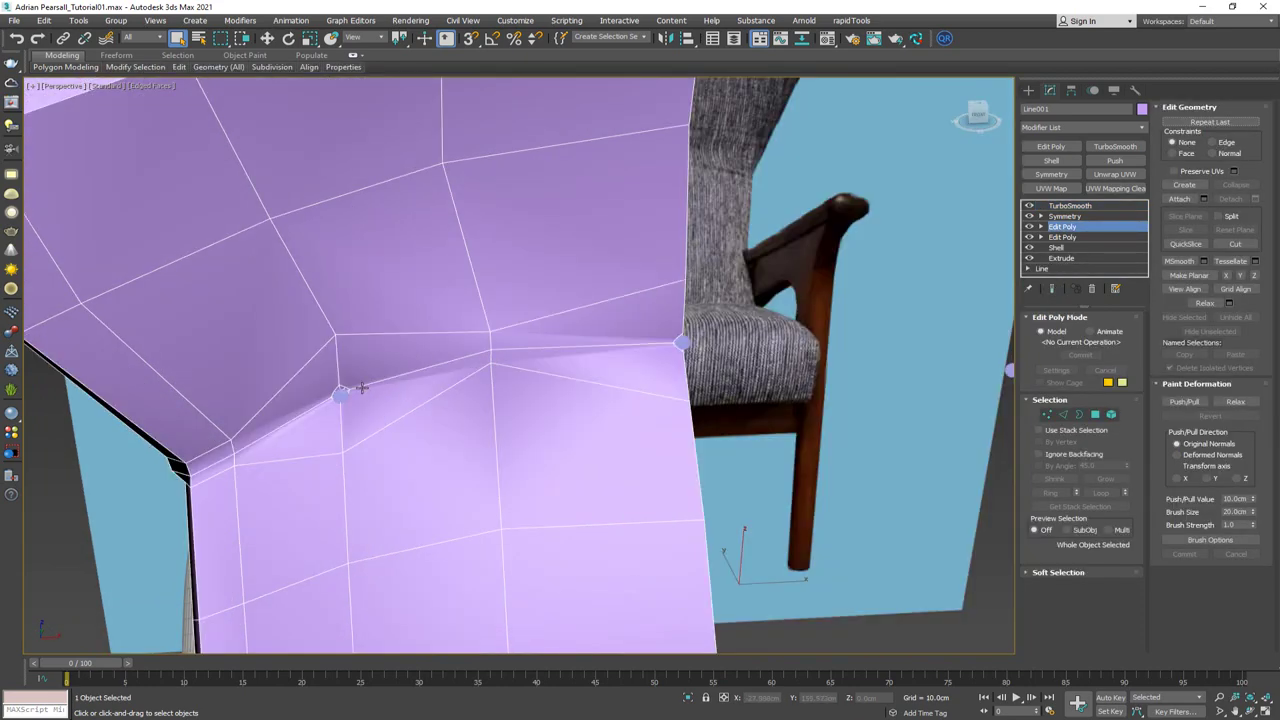
key("F3")
middle_click_drag(360, 387, 384, 390, "alt")
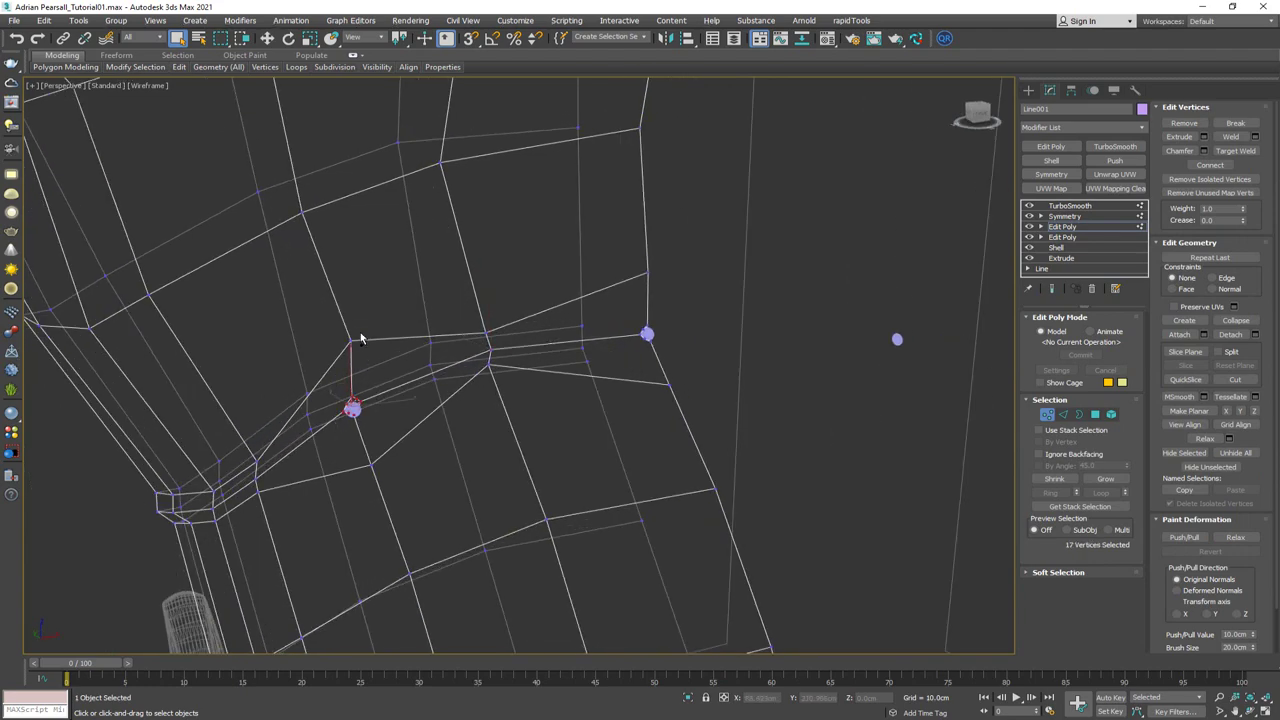
middle_click_drag(405, 446, 368, 461, "alt")
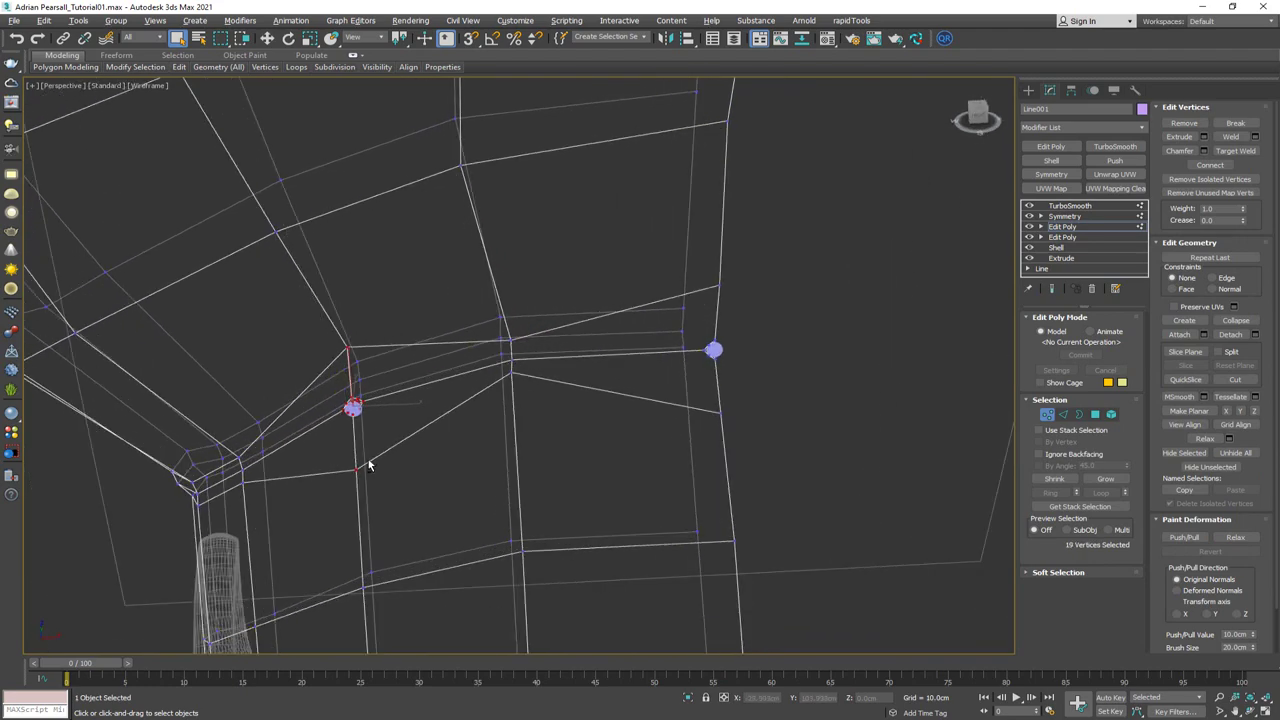
key("ctrl+q")
key("ctrl+q")
key("F3")
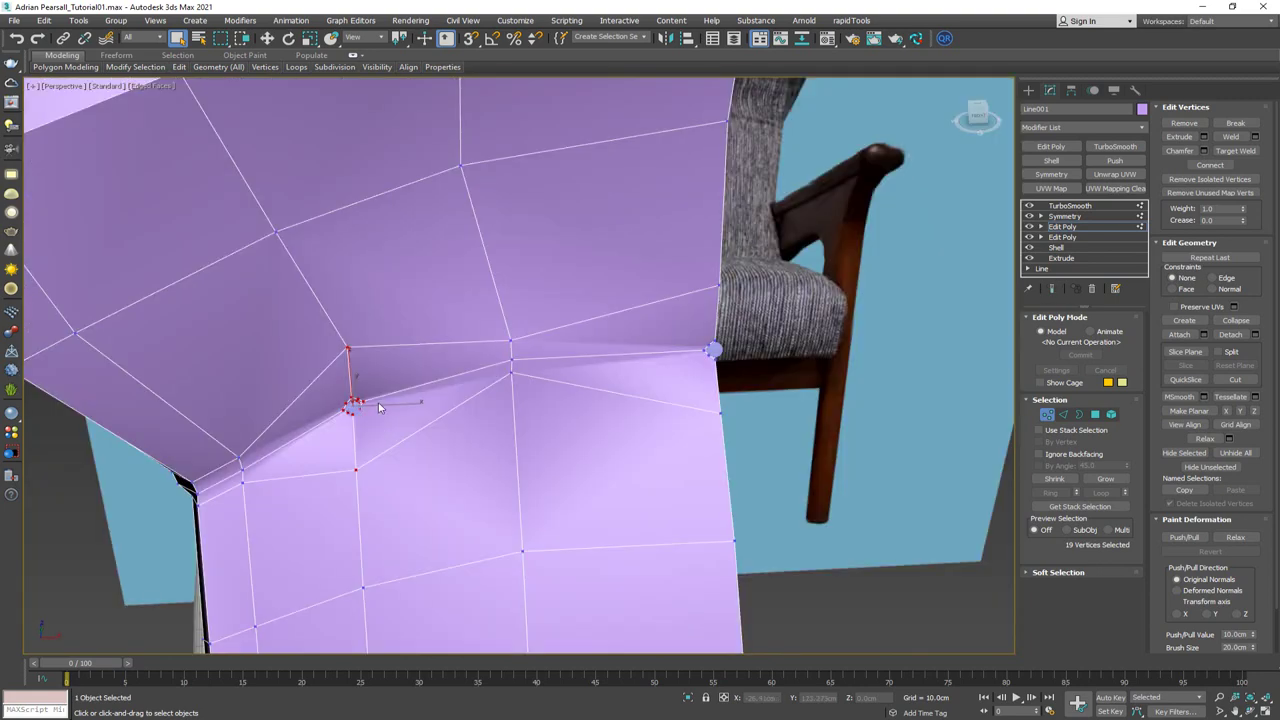
key("w")
left_click_drag(386, 404, 429, 405)
middle_click_drag(429, 405, 458, 408, "alt")
key("ctrl+e")
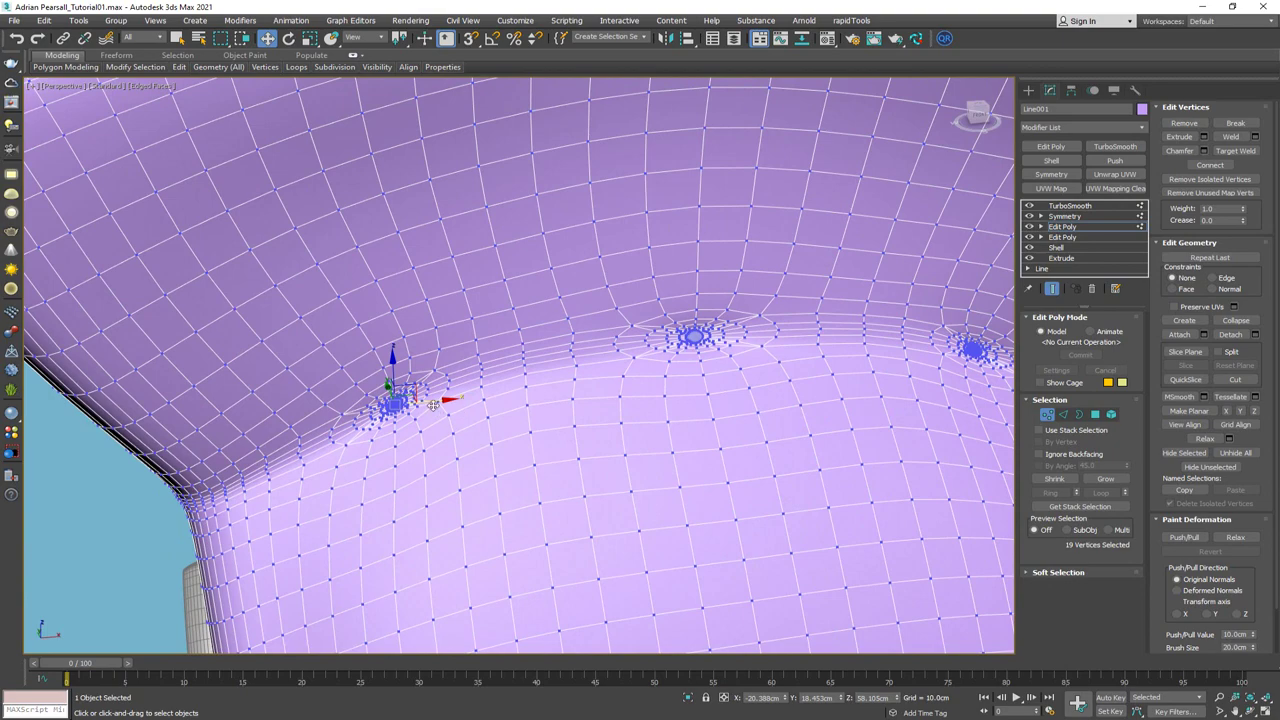
Shift the selected outer dimple vertices further toward the cushion's centre, to about X -17.3 cm
scroll(432, 404, "down", 8)
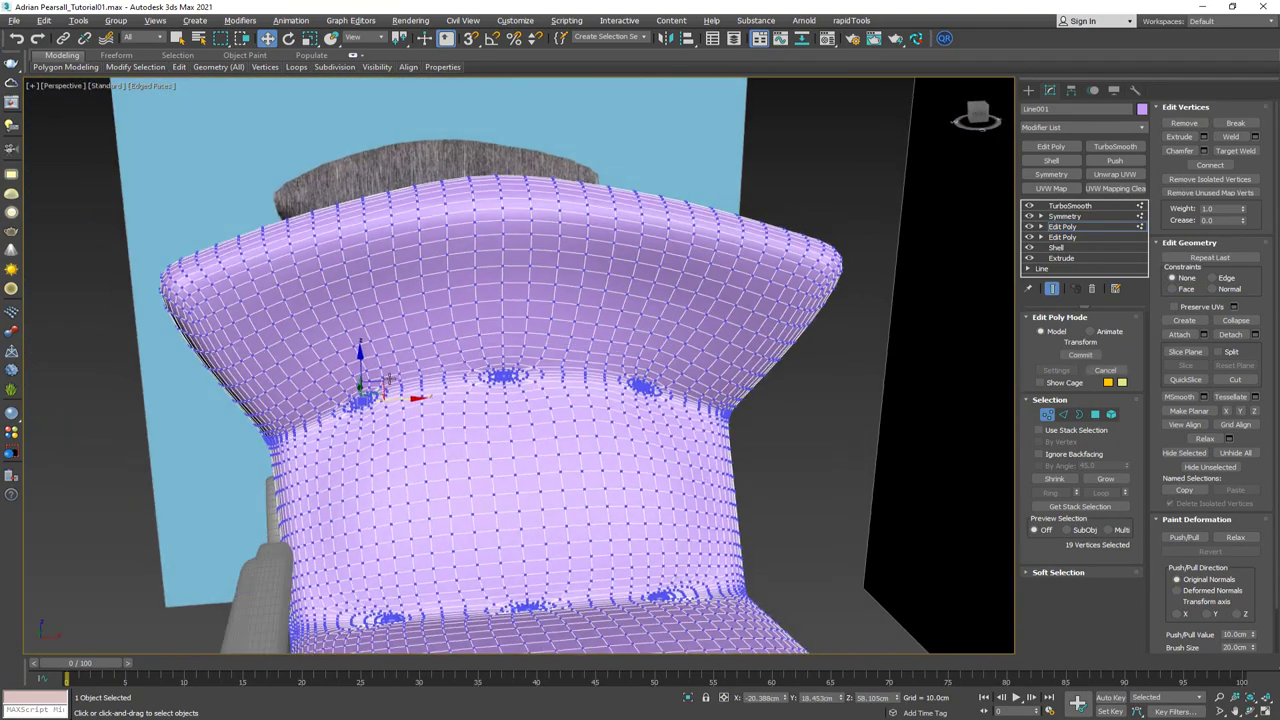
middle_click_drag(389, 378, 383, 393, "alt")
left_click_drag(400, 401, 425, 400)
key("grave")
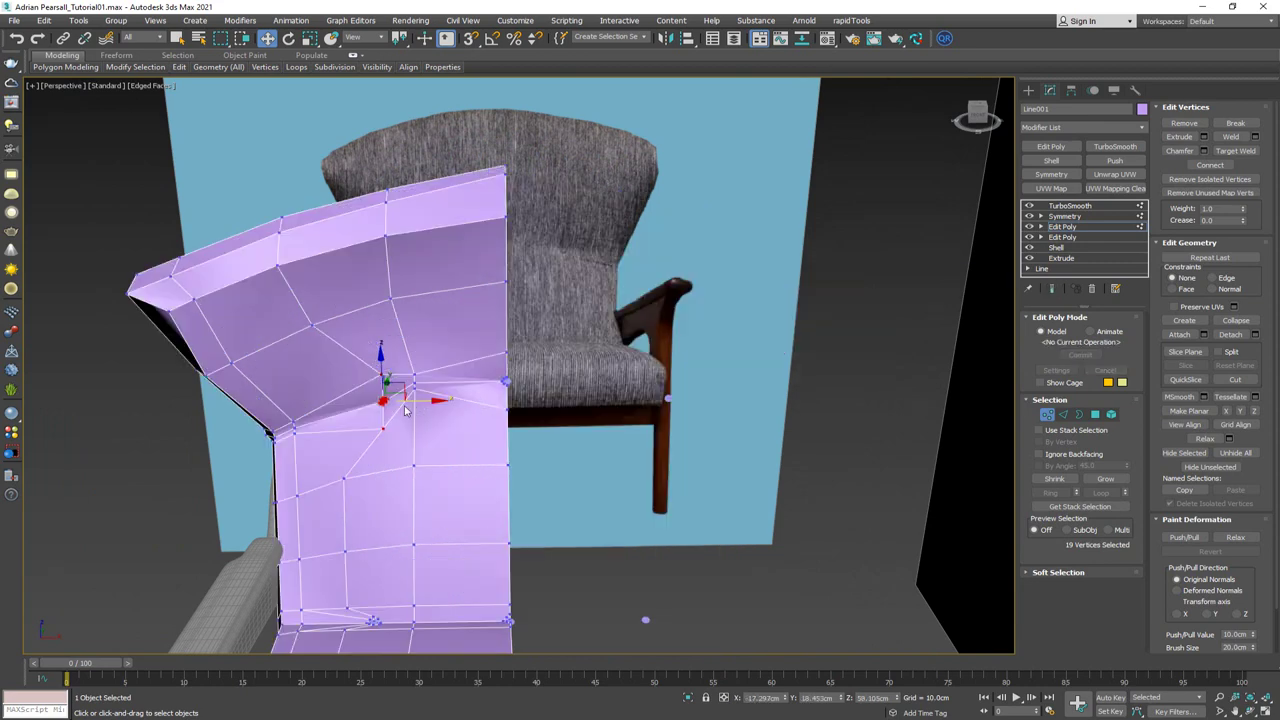
With the Edge constraint, slide the three crease vertices between the outer and centre dimples inward to about X -8.5 cm
mouse_move(427, 371)
middle_mouse_down("alt")
mouse_move(437, 386)
mouse_move(424, 387)
middle_mouse_up("alt")
key("F3")
left_click(460, 412)
left_click(437, 371)
left_click_drag(471, 374, 500, 375)
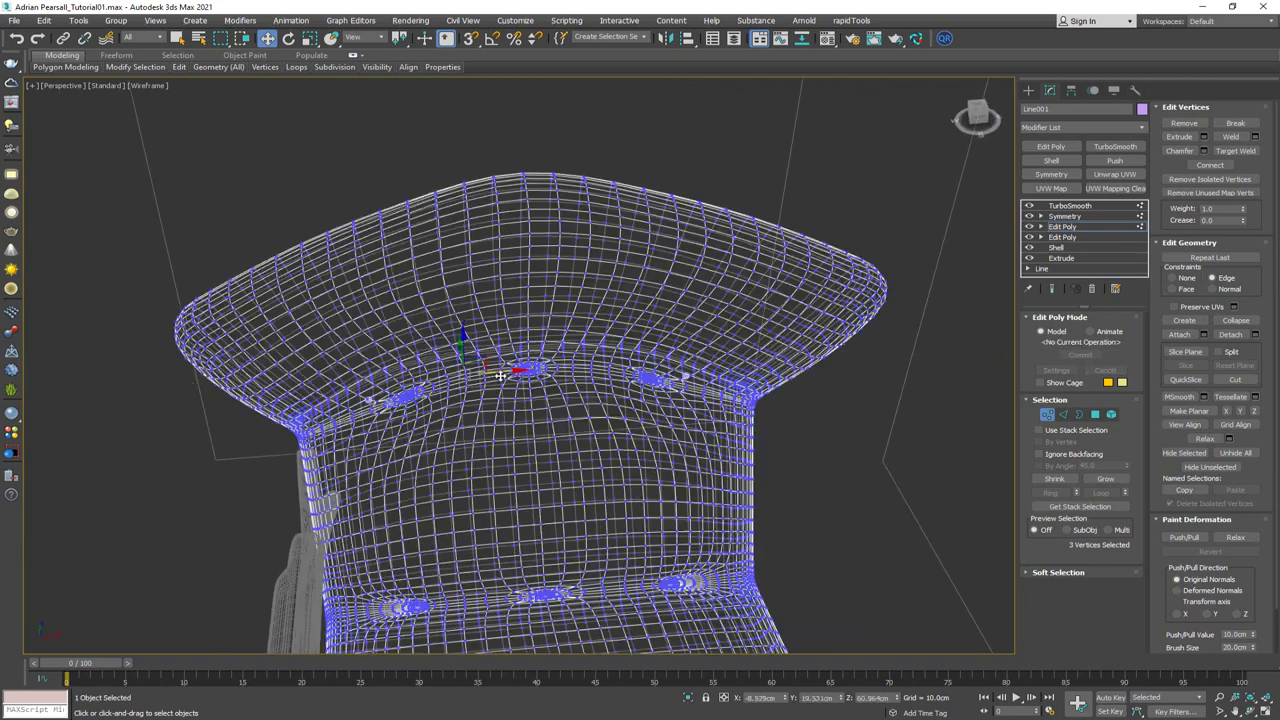
key("ctrl+e")
scroll(382, 408, "up", 5)
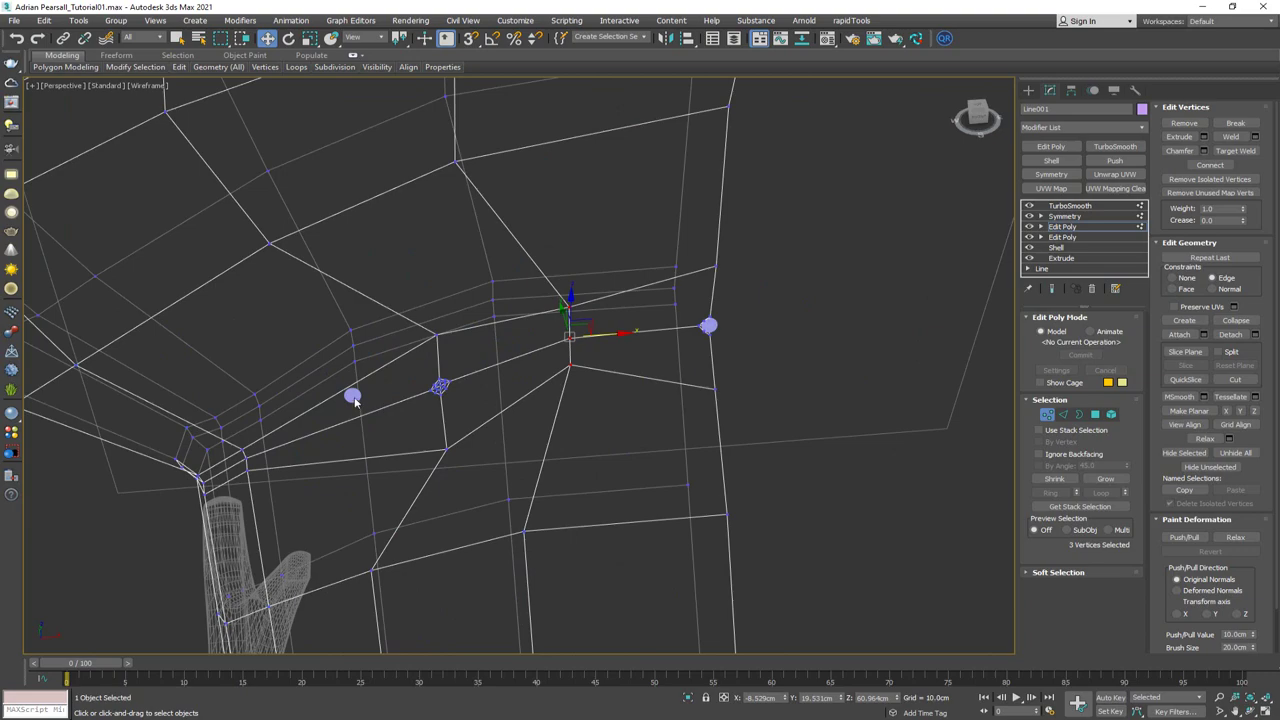
Move the upper crease's outer button on the armrest side into its shifted dimple, at about X -17.2 cm
left_click(353, 396)
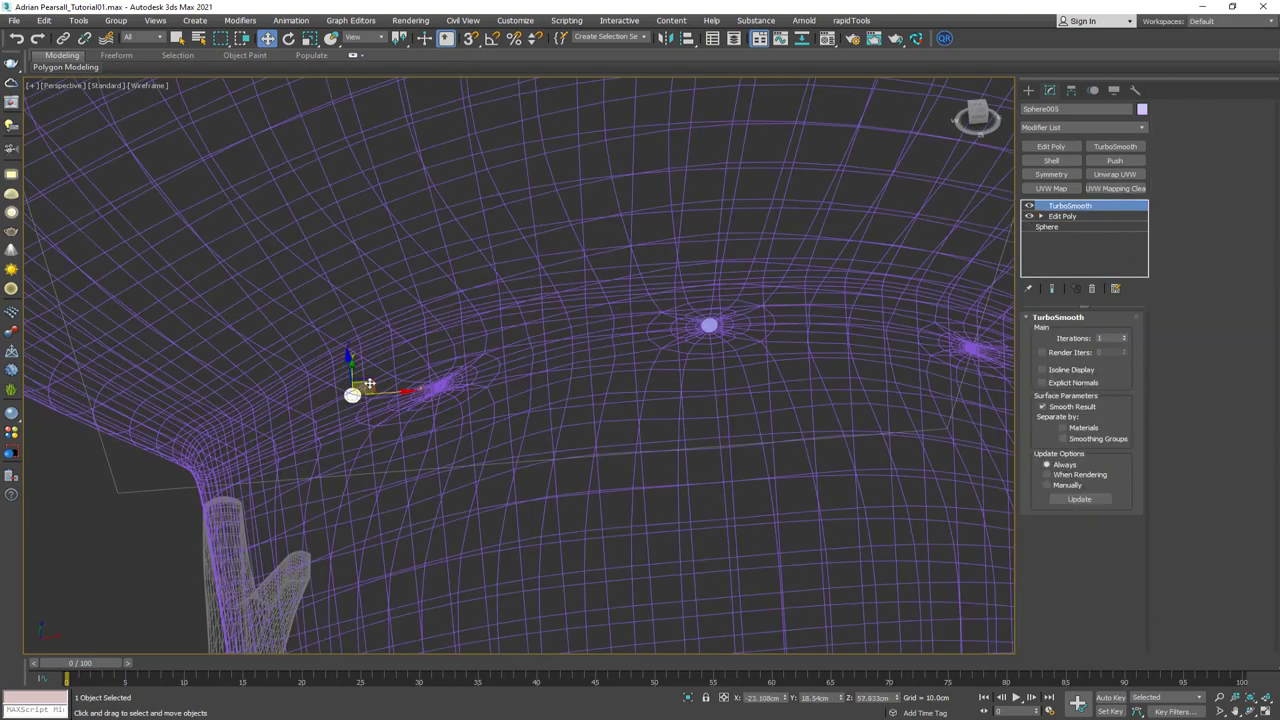
middle_click_drag(369, 383, 370, 378, "alt")
mouse_move(362, 383)
left_mouse_down()
mouse_move(424, 370)
mouse_move(431, 354)
left_mouse_up()
key("F3")
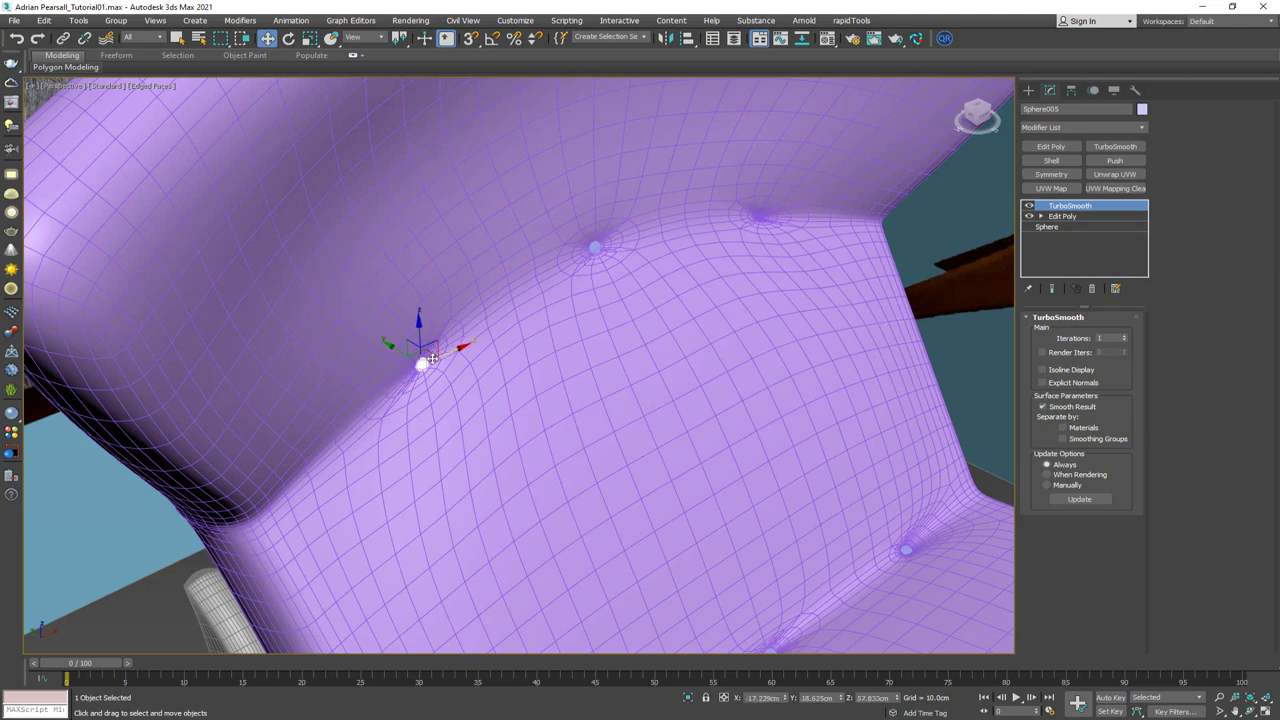
mouse_move(431, 358)
middle_mouse_down("alt")
mouse_move(414, 371)
mouse_move(401, 358)
mouse_move(297, 363)
mouse_move(500, 337)
middle_mouse_up("alt")
key("F3")
key("F3")
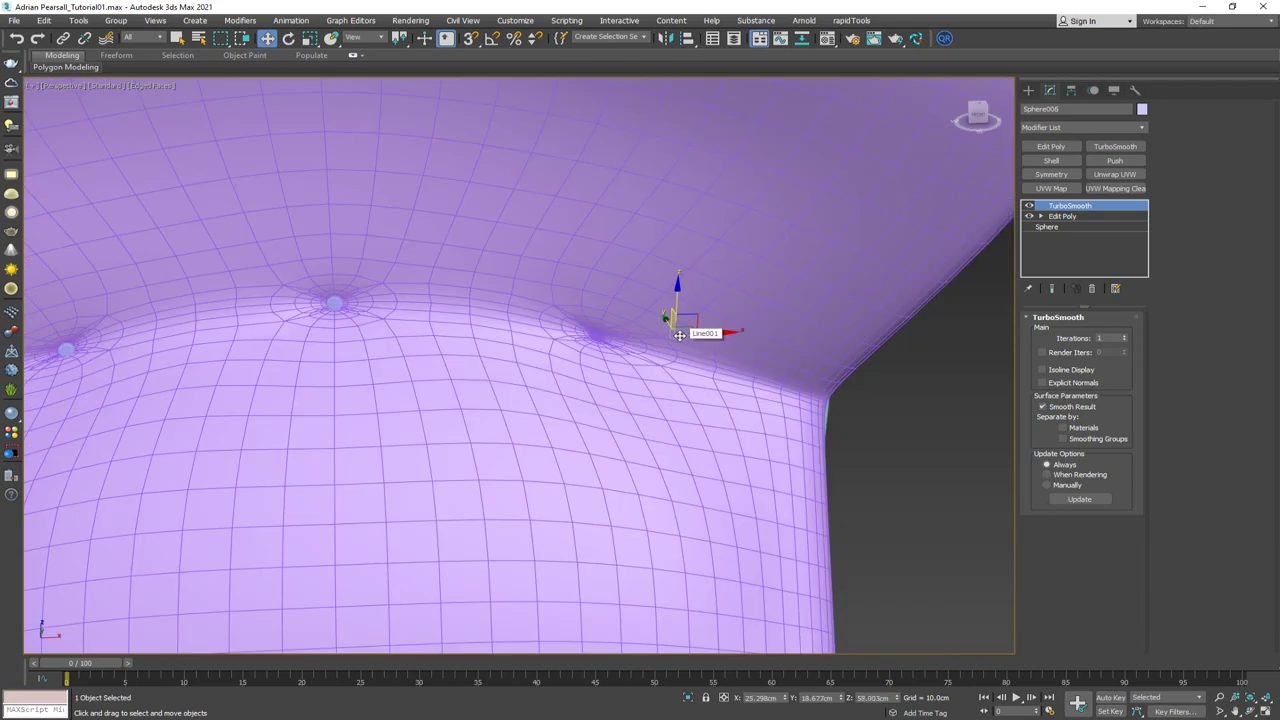
Move the upper crease's opposite outer button into its mirrored dimple, at about X 19.5 cm
mouse_move(675, 334)
middle_mouse_down("alt")
mouse_move(634, 357)
mouse_move(708, 338)
middle_mouse_up("alt")
left_click_drag(701, 331, 628, 310)
scroll(588, 321, "down", 3)
middle_click_drag(588, 321, 646, 374)
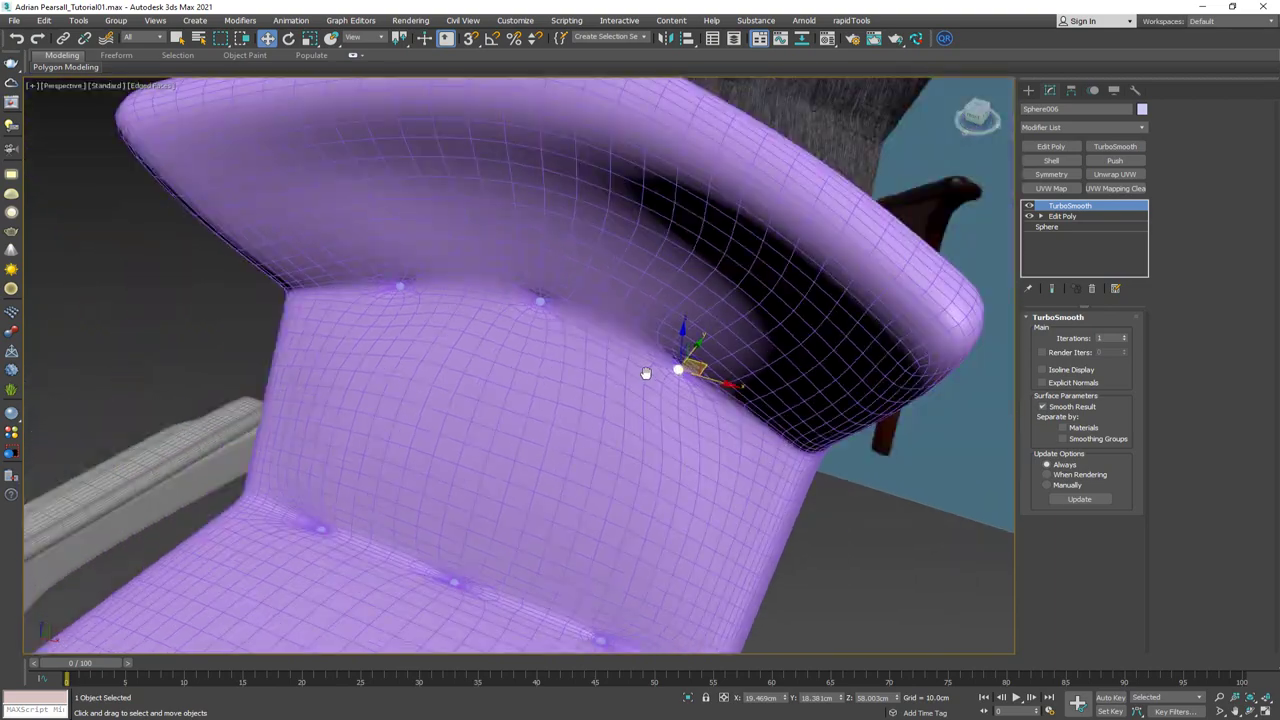
middle_click_drag(525, 381, 623, 330, "alt")
key("F4")
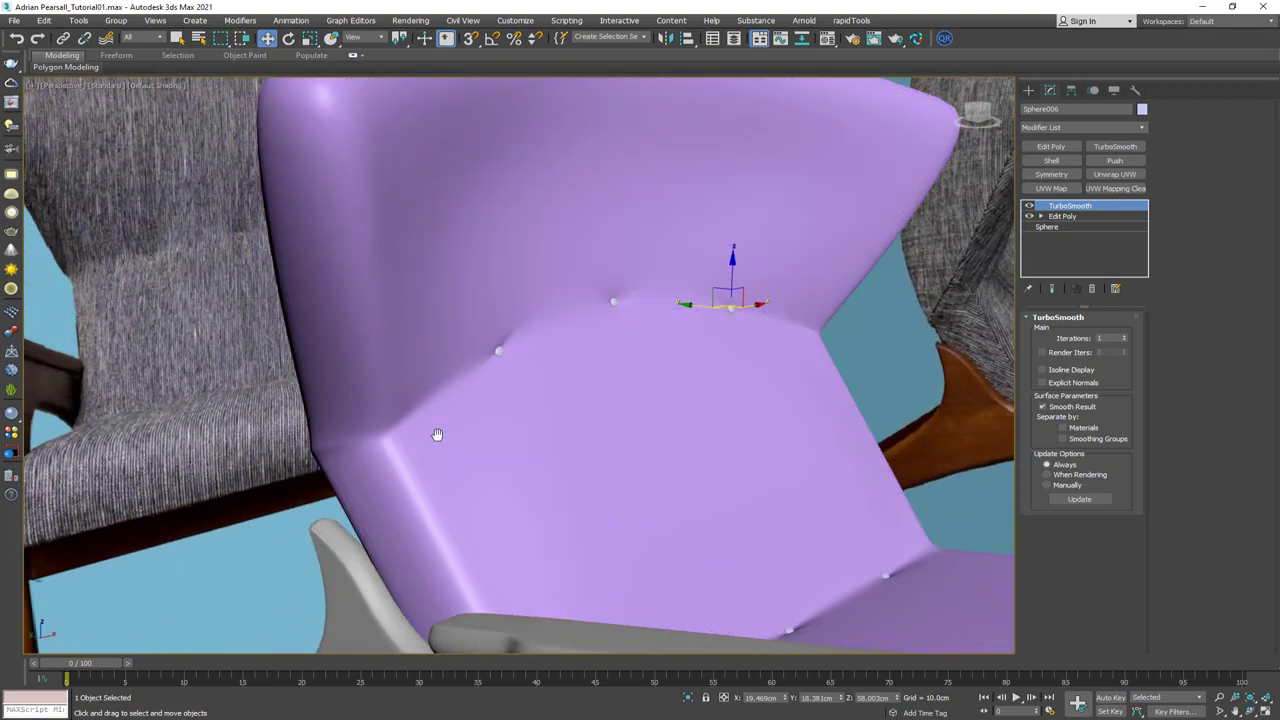
middle_click_drag(437, 434, 483, 403, "alt")
In the cushion's upper Edit Poly, select the five edges below the crease around the cushion's side and slide them downward with the Edge constraint
left_click(455, 390)
left_click(1062, 227)
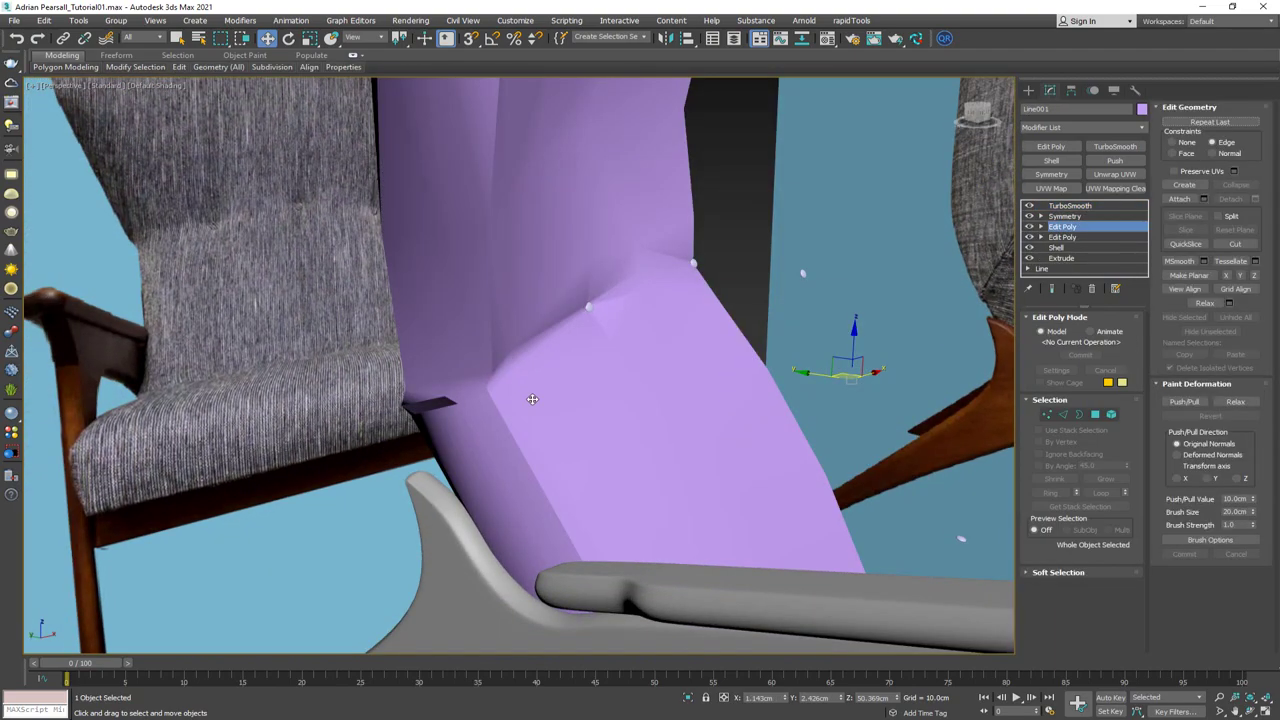
scroll(470, 392, "up", 3)
key("F4")
key("2")
left_click(477, 403)
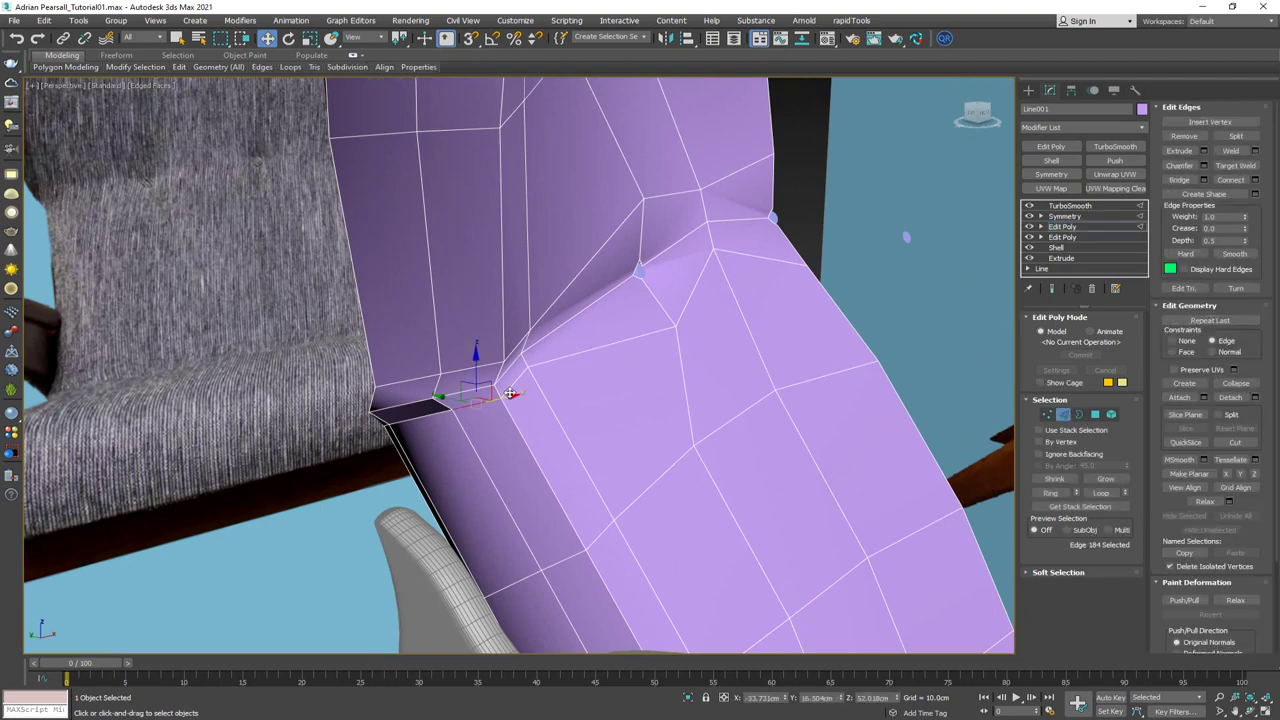
left_click(510, 394, "ctrl")
middle_click_drag(510, 394, 547, 387, "alt")
left_click(386, 437, "ctrl")
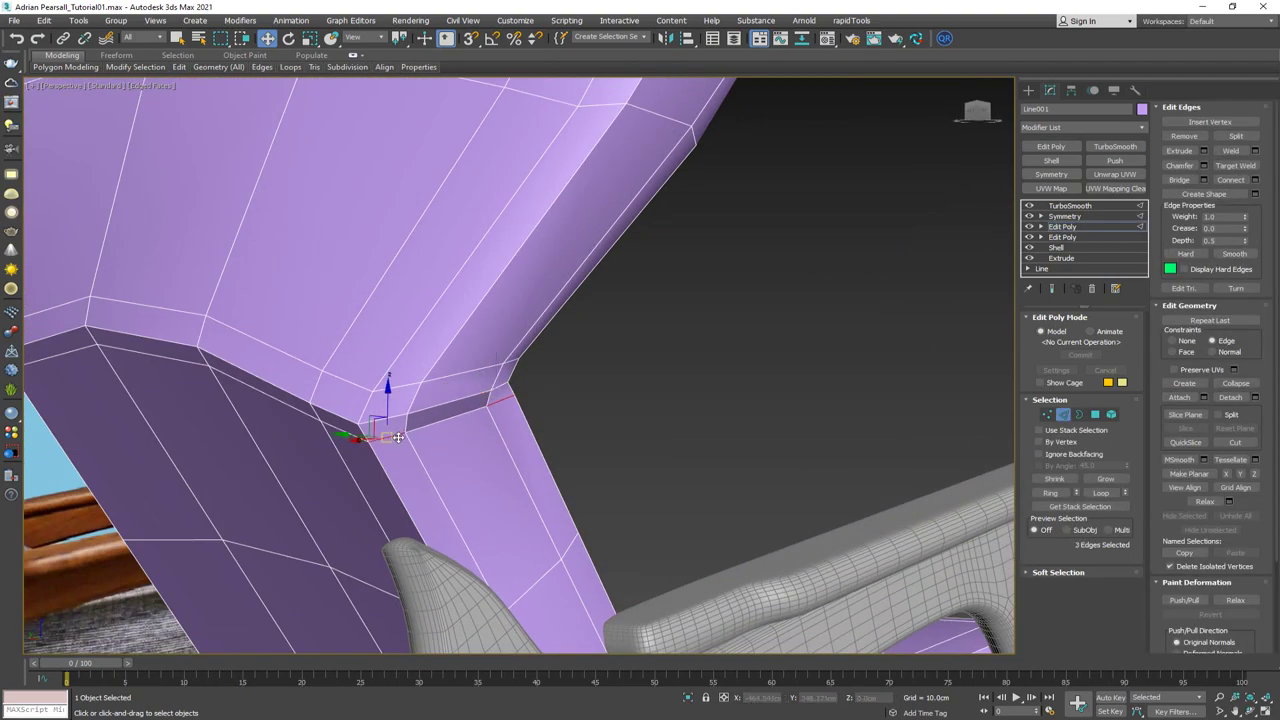
left_click(431, 426, "ctrl")
left_click(352, 435, "ctrl")
middle_click_drag(423, 430, 346, 440, "alt")
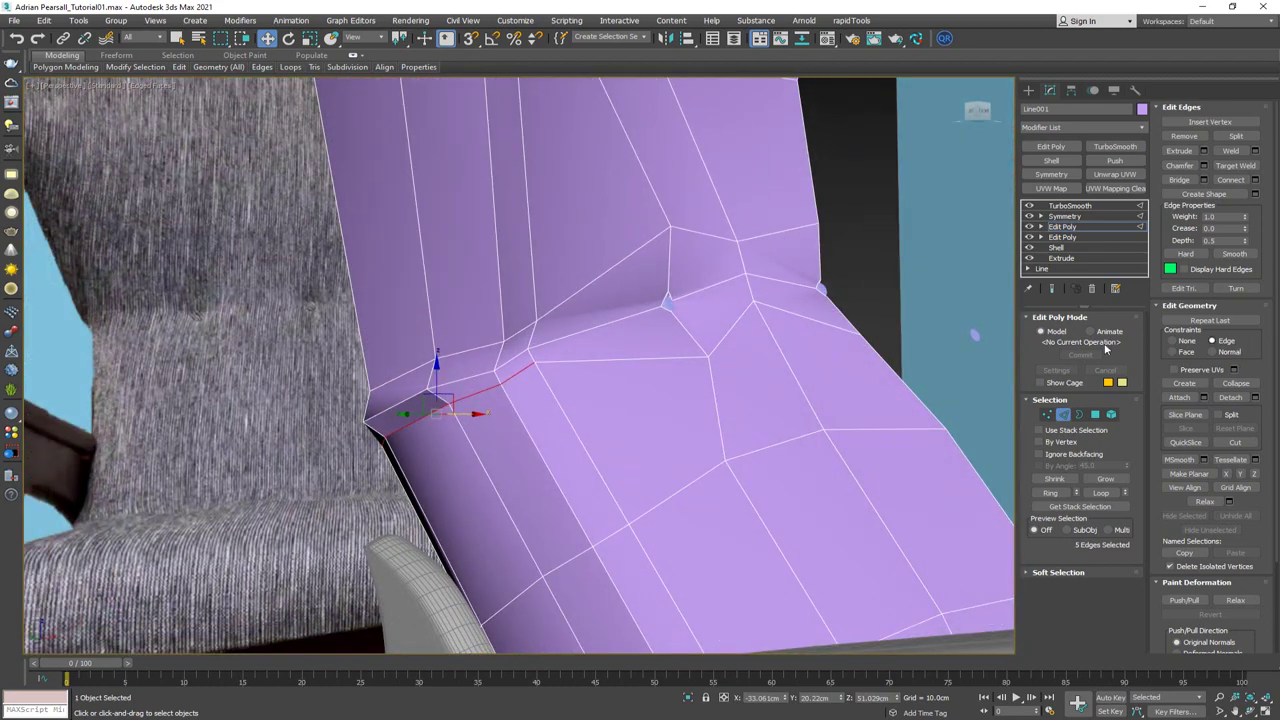
left_click_drag(439, 380, 473, 372)
Select the five edges above the crease around the cushion's side and slide them up to about Z 56.4 cm
left_click(528, 331)
left_click(463, 349, "ctrl")
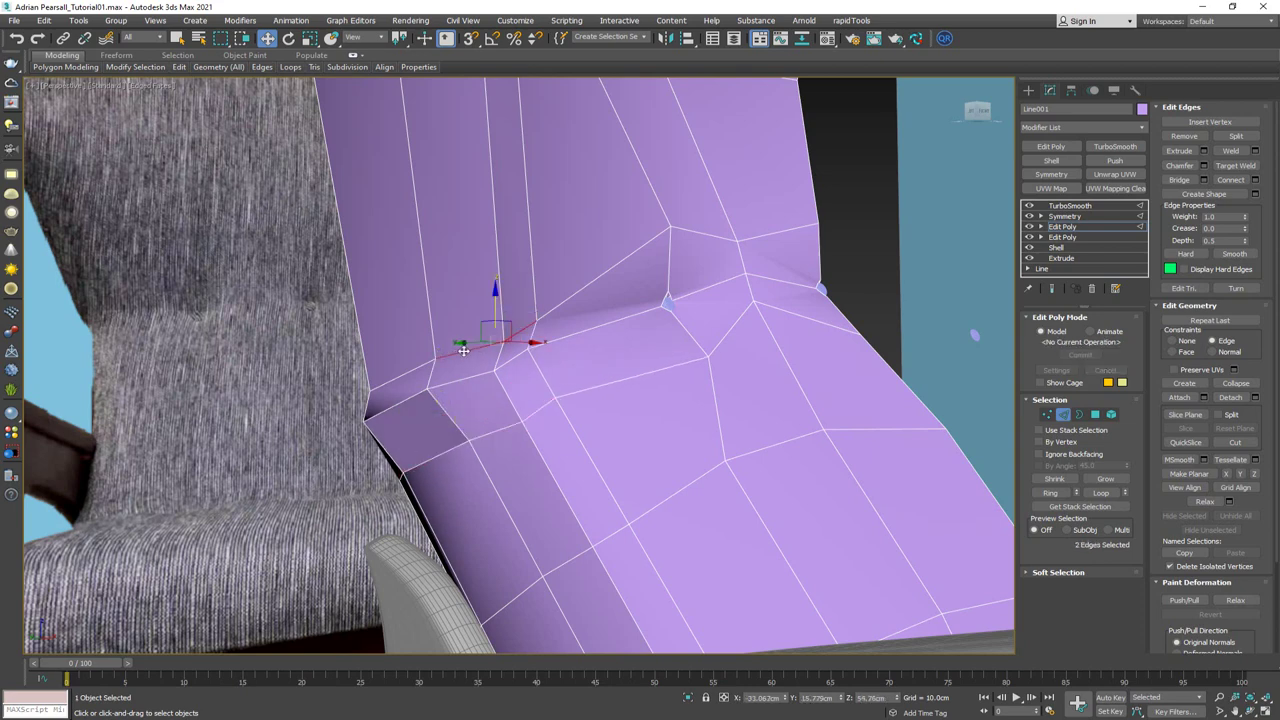
left_click(406, 372, "ctrl")
middle_click_drag(406, 372, 383, 320, "alt")
left_click(392, 368, "ctrl")
left_click(341, 363, "ctrl")
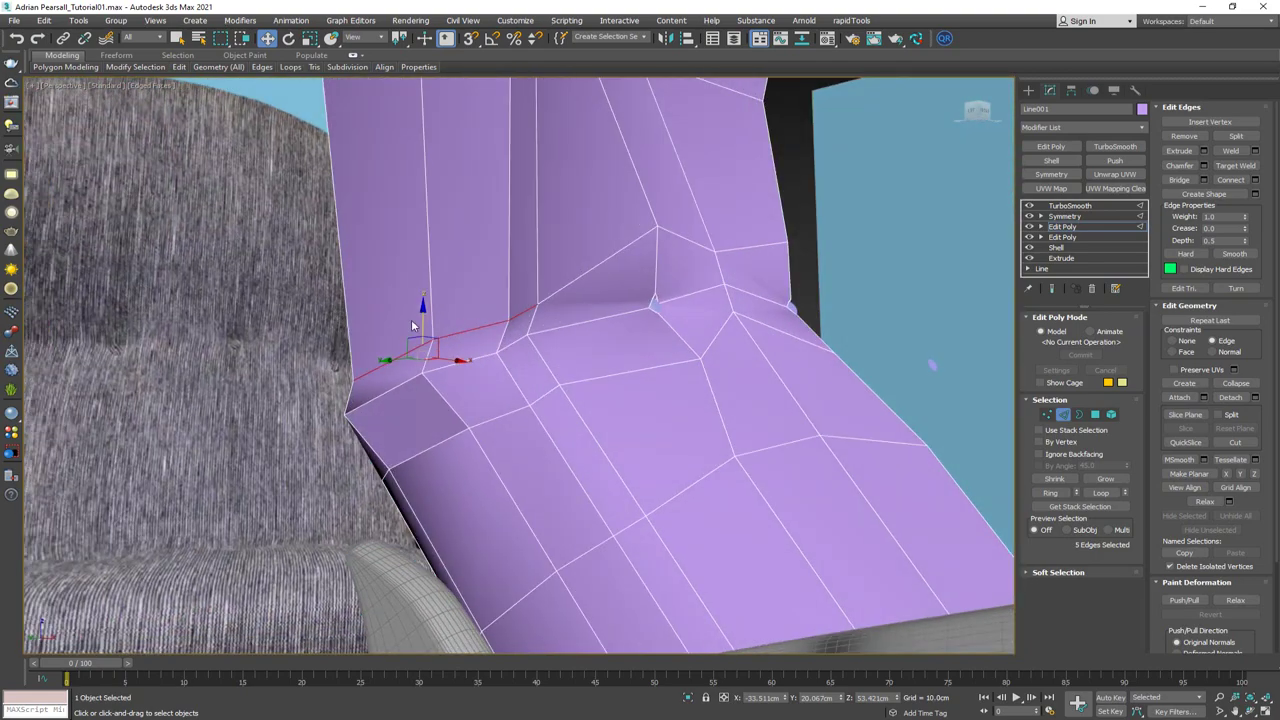
key("ctrl+e")
left_click_drag(422, 327, 422, 263)
middle_click_drag(422, 263, 556, 387, "alt")
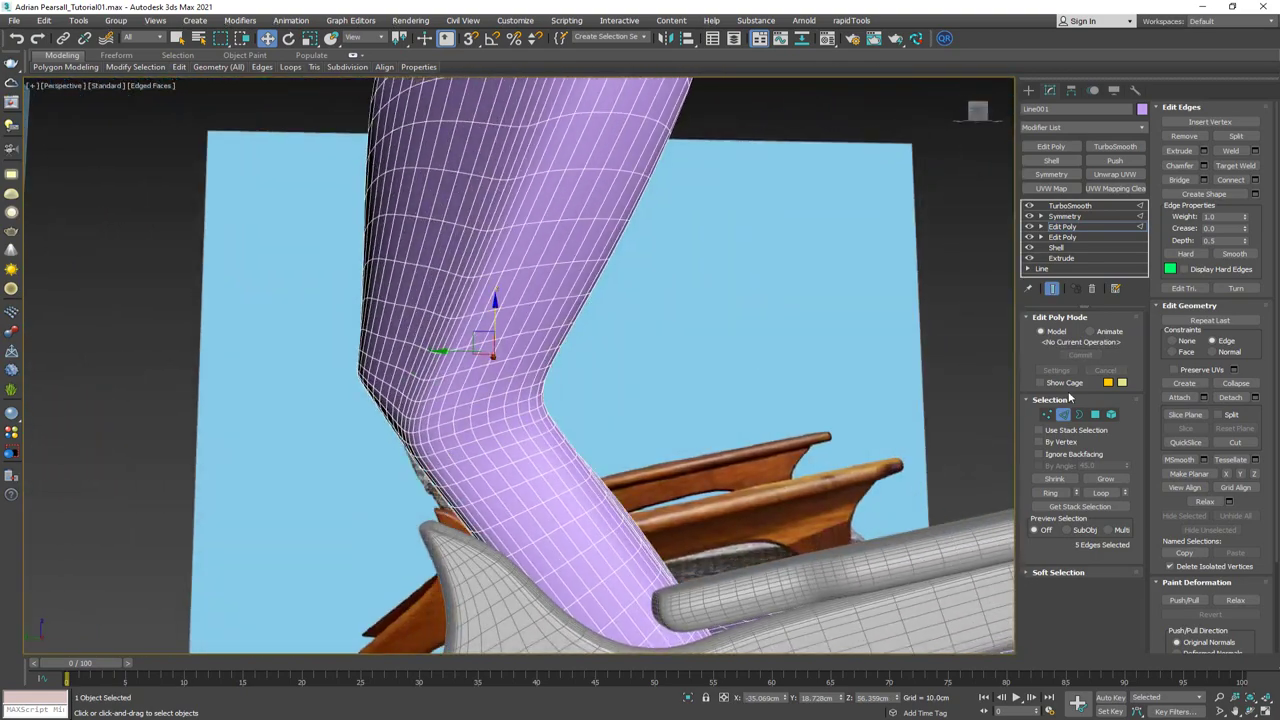
Select the two inner vertices of the backrest's middle row and move them forward to about Y 16.4 cm with no constraint
left_click(1066, 417)
mouse_move(760, 430)
middle_mouse_down("alt")
mouse_move(480, 410)
mouse_move(557, 451)
mouse_move(455, 444)
mouse_move(471, 443)
mouse_move(532, 340)
mouse_move(489, 403)
middle_mouse_up("alt")
scroll(455, 444, "down", 3)
key("F4")
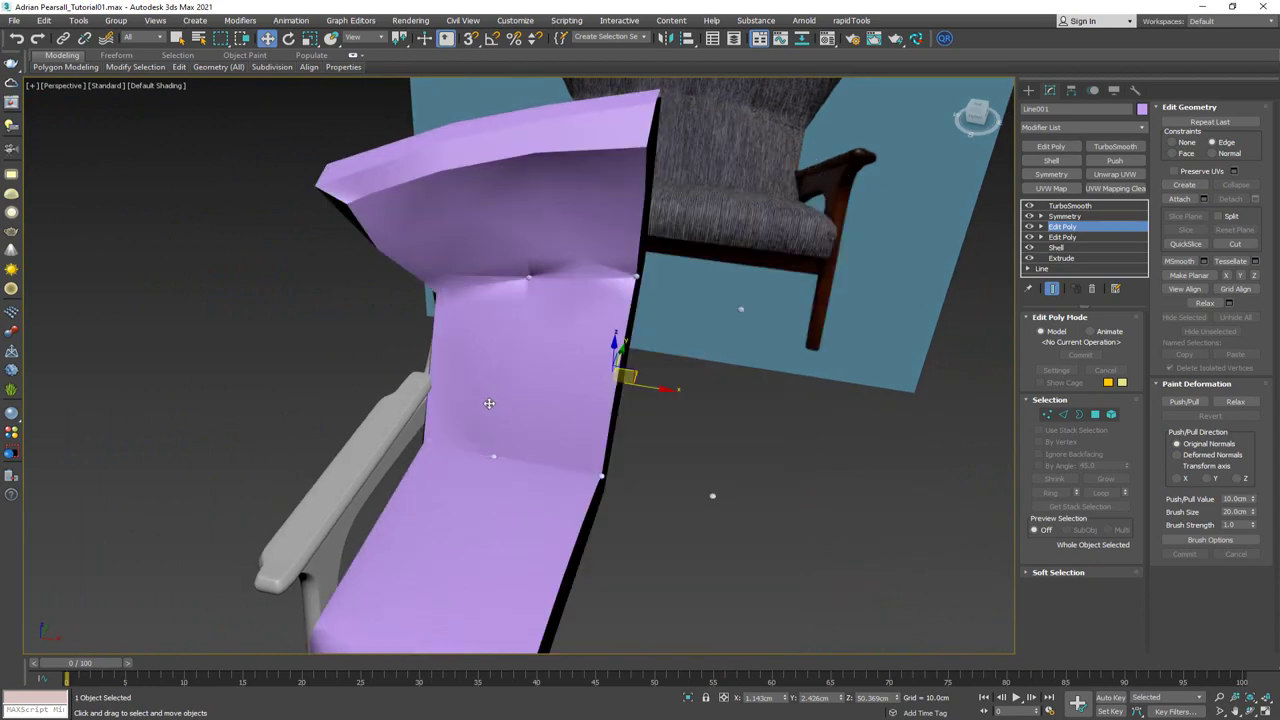
key("F4")
mouse_move(547, 300)
middle_mouse_down()
mouse_move(537, 339)
mouse_move(537, 323)
middle_mouse_up()
scroll(523, 298, "up", 3)
key("1")
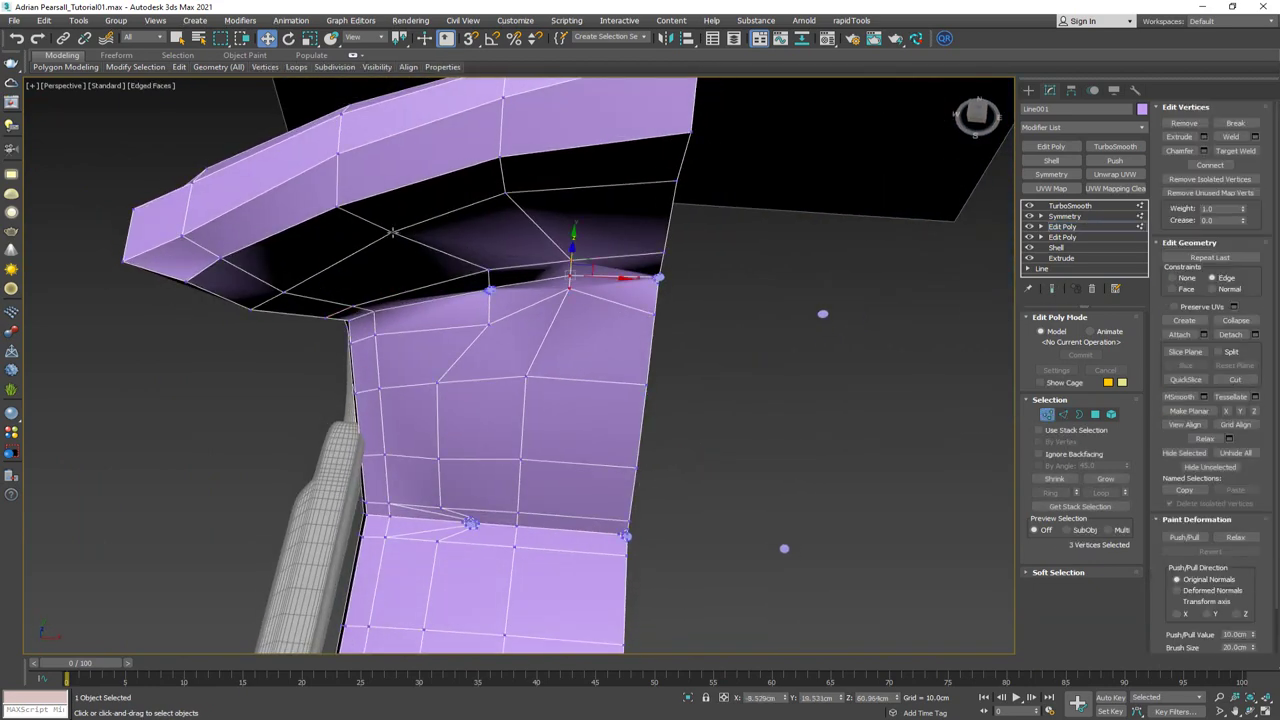
middle_click_drag(502, 195, 526, 218, "alt")
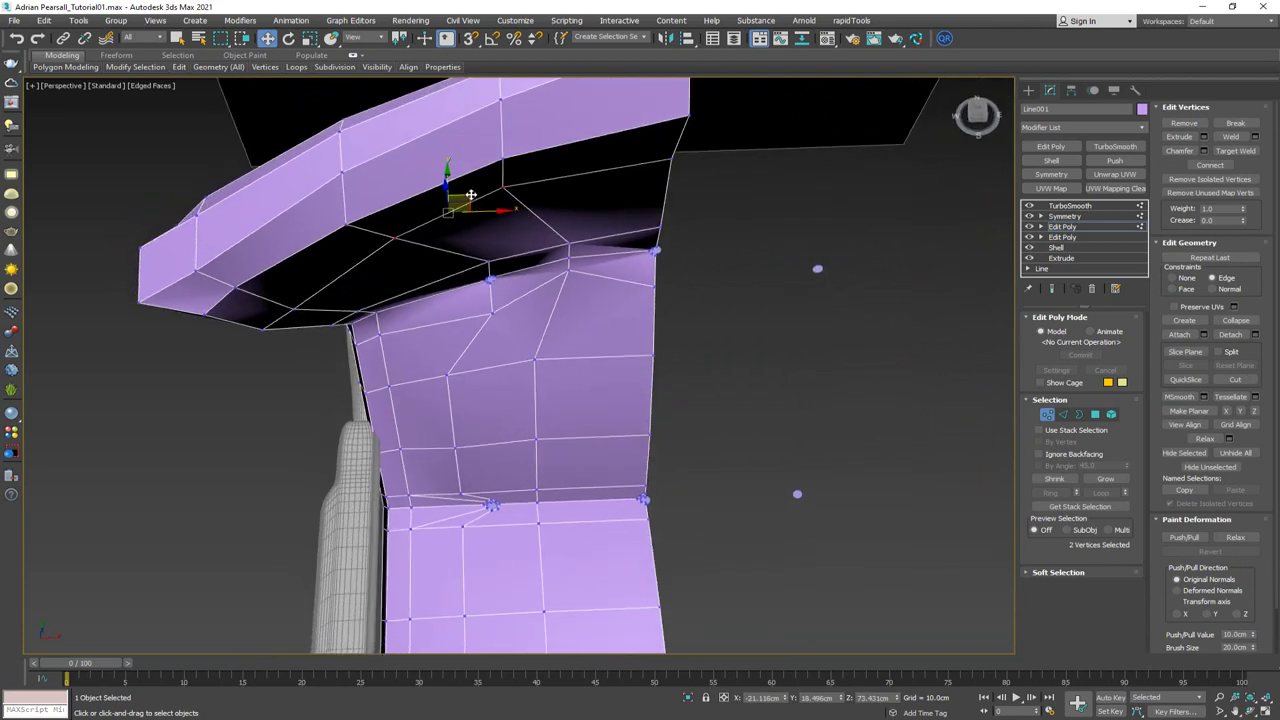
left_click_drag(484, 202, 479, 212)
middle_click_drag(479, 212, 474, 129, "alt")
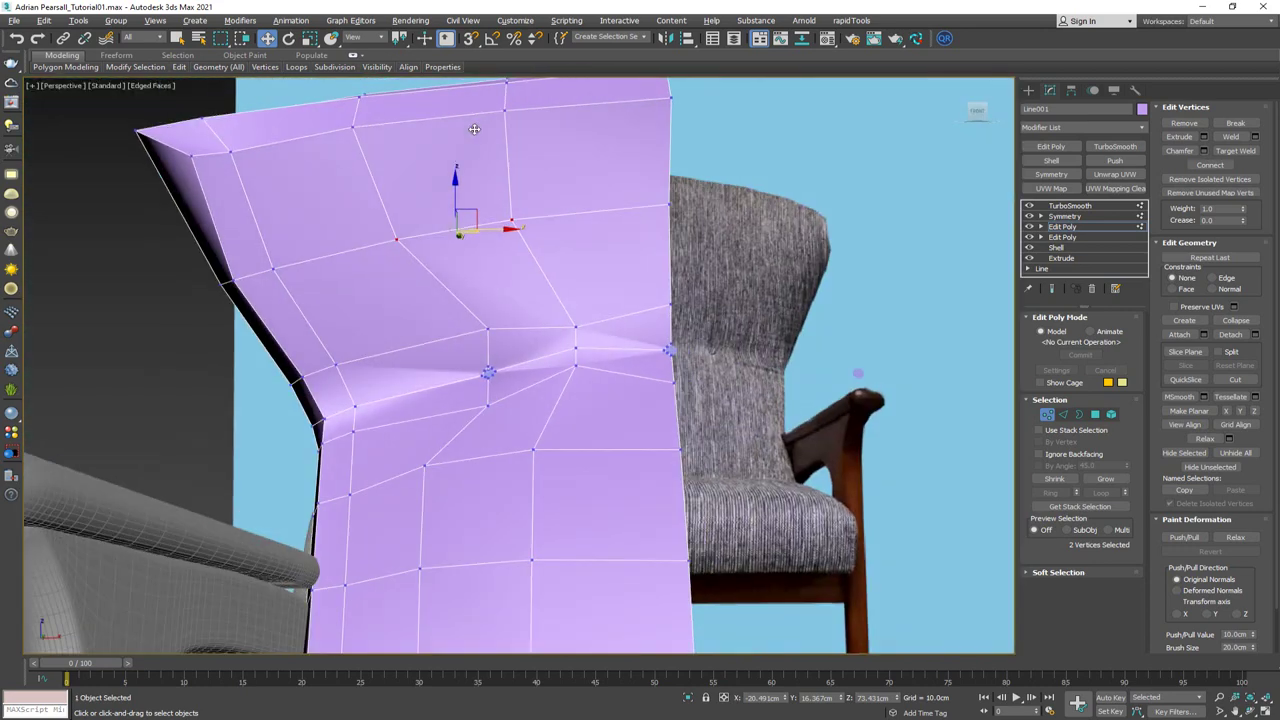
Move the vertex above the outer dimple about 2.8 cm outward, and raise the vertex between the outer and centre dimples
left_click(489, 327)
left_click_drag(526, 329, 506, 330)
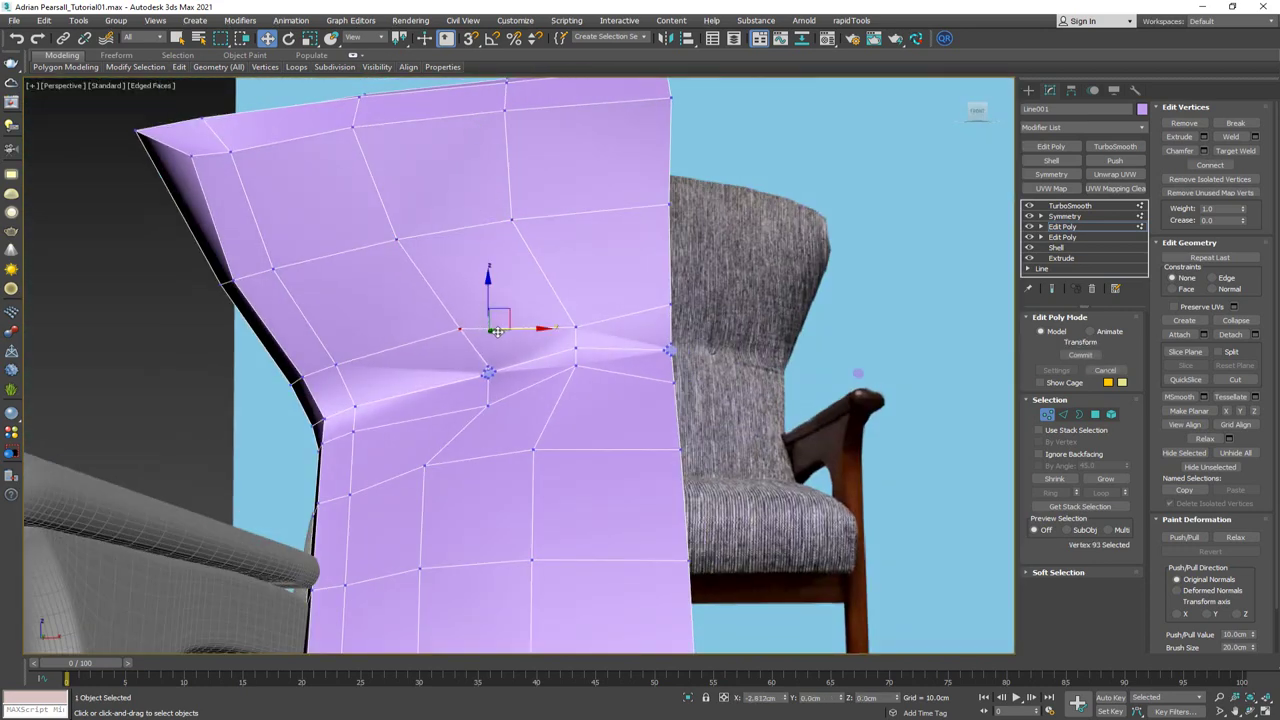
left_click(459, 328)
left_click(575, 328)
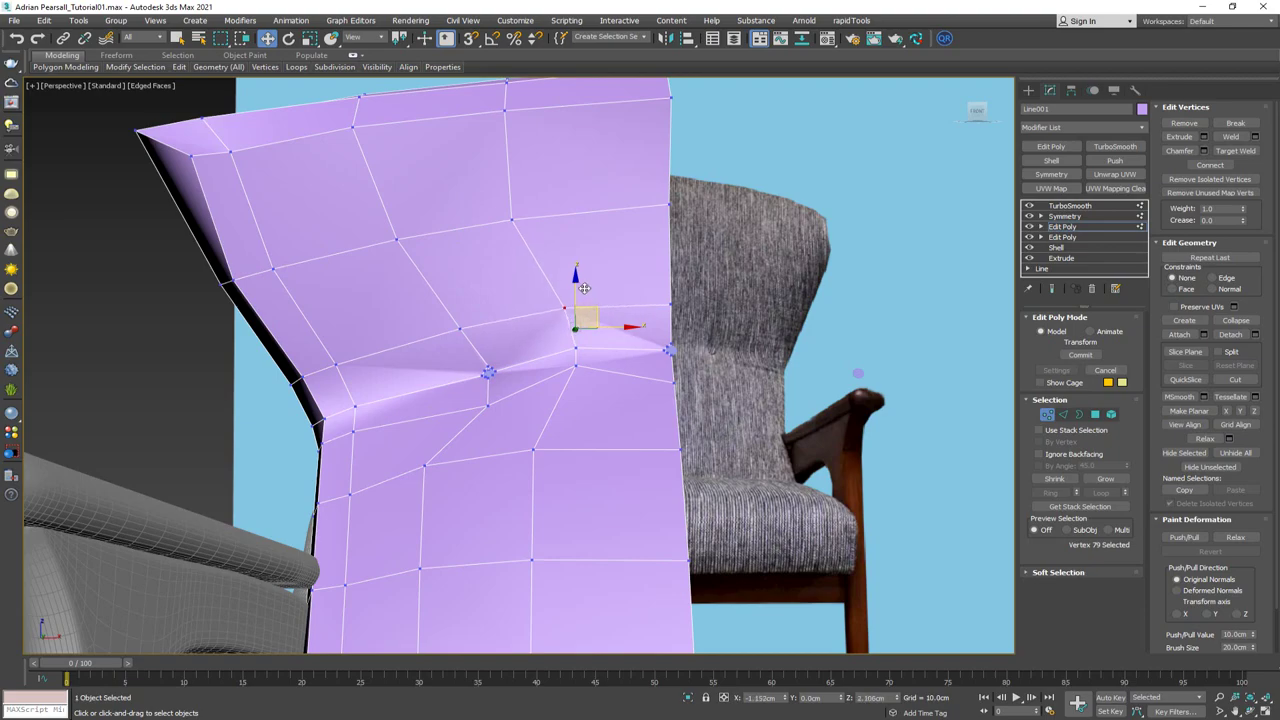
middle_click_drag(584, 288, 566, 313, "alt")
Lower the two vertices just beneath the upper crease, restore the Edge constraint and check the smoothed cushion
left_click(575, 342)
left_click_drag(575, 318, 573, 341)
left_click(491, 380)
left_click_drag(488, 352, 499, 391)
middle_click_drag(501, 391, 639, 370, "alt")
key("ctrl+e")
mouse_move(553, 370)
middle_mouse_down("alt")
mouse_move(583, 346)
mouse_move(568, 350)
mouse_move(571, 407)
mouse_move(470, 419)
mouse_move(580, 388)
mouse_move(470, 428)
mouse_move(582, 420)
mouse_move(653, 346)
mouse_move(689, 331)
mouse_move(673, 315)
middle_mouse_up("alt")
left_click(1047, 414)
key("F4")
middle_click_drag(604, 267, 648, 327, "alt")
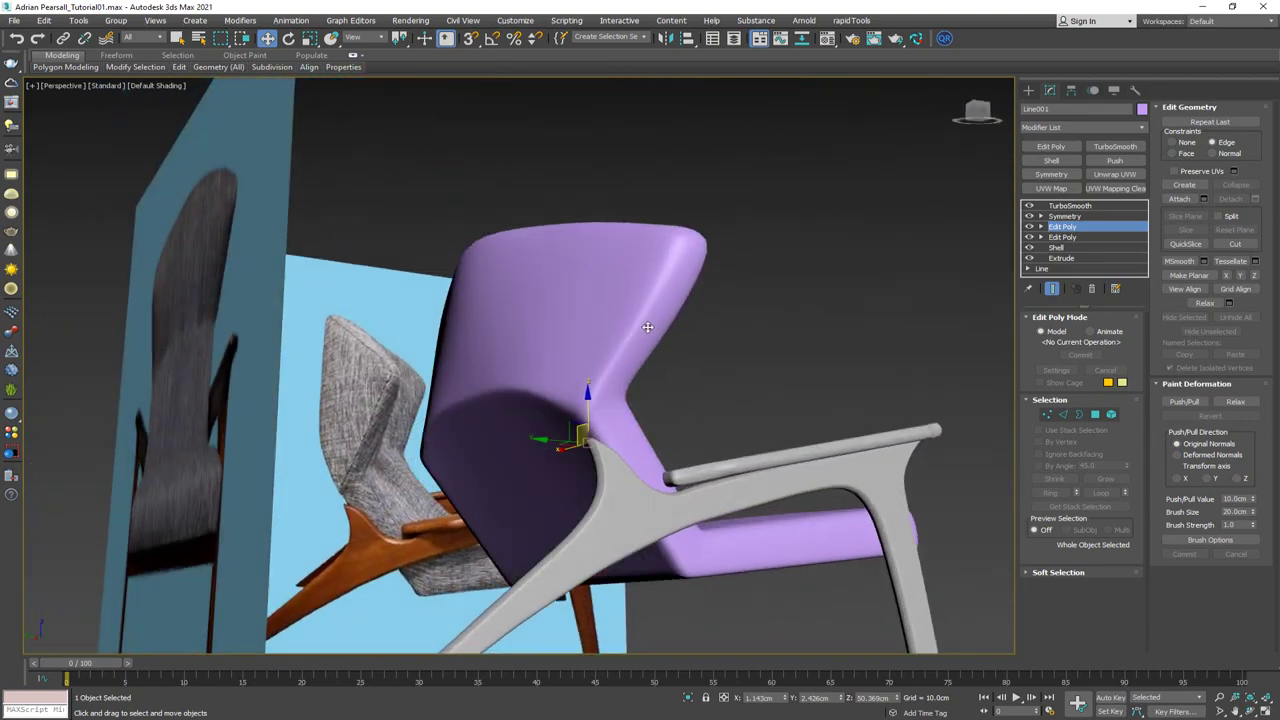
Select the three vertices partway along the backrest's rear crease and slide them slightly vertically to even out its curve
scroll(632, 392, "up", 3)
key("F4")
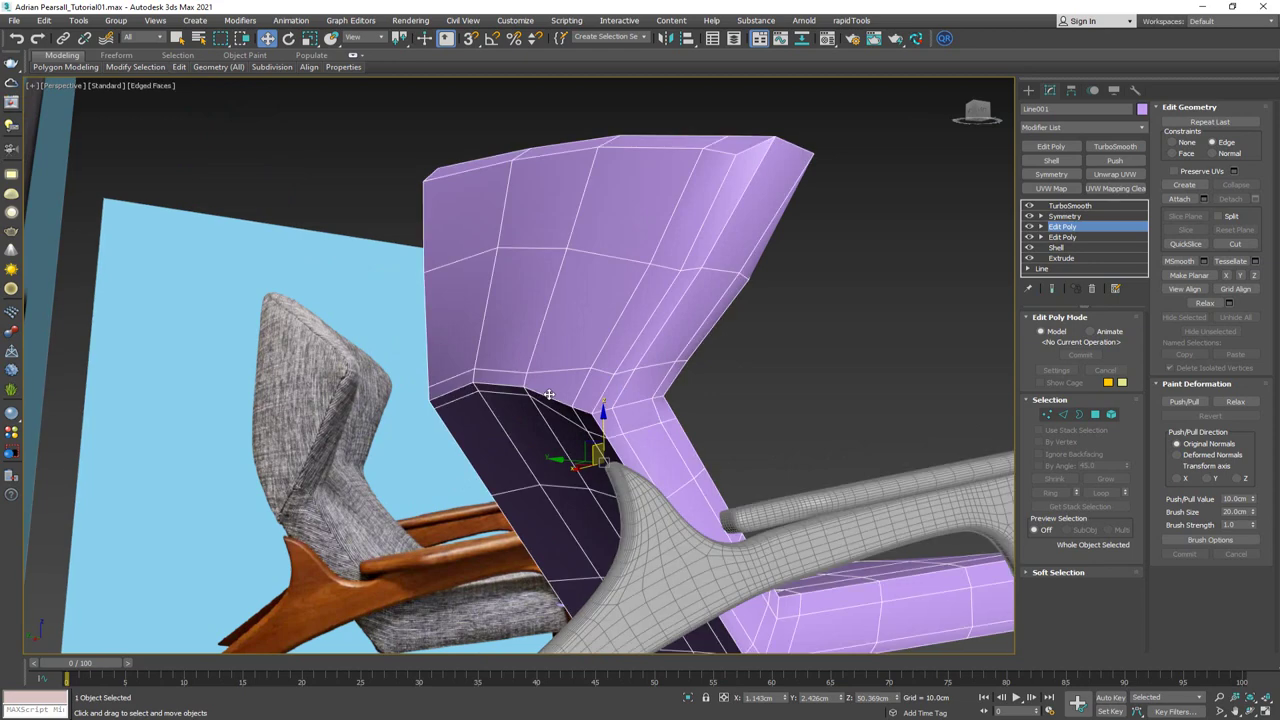
scroll(632, 392, "up", 2)
key("1")
key("F3")
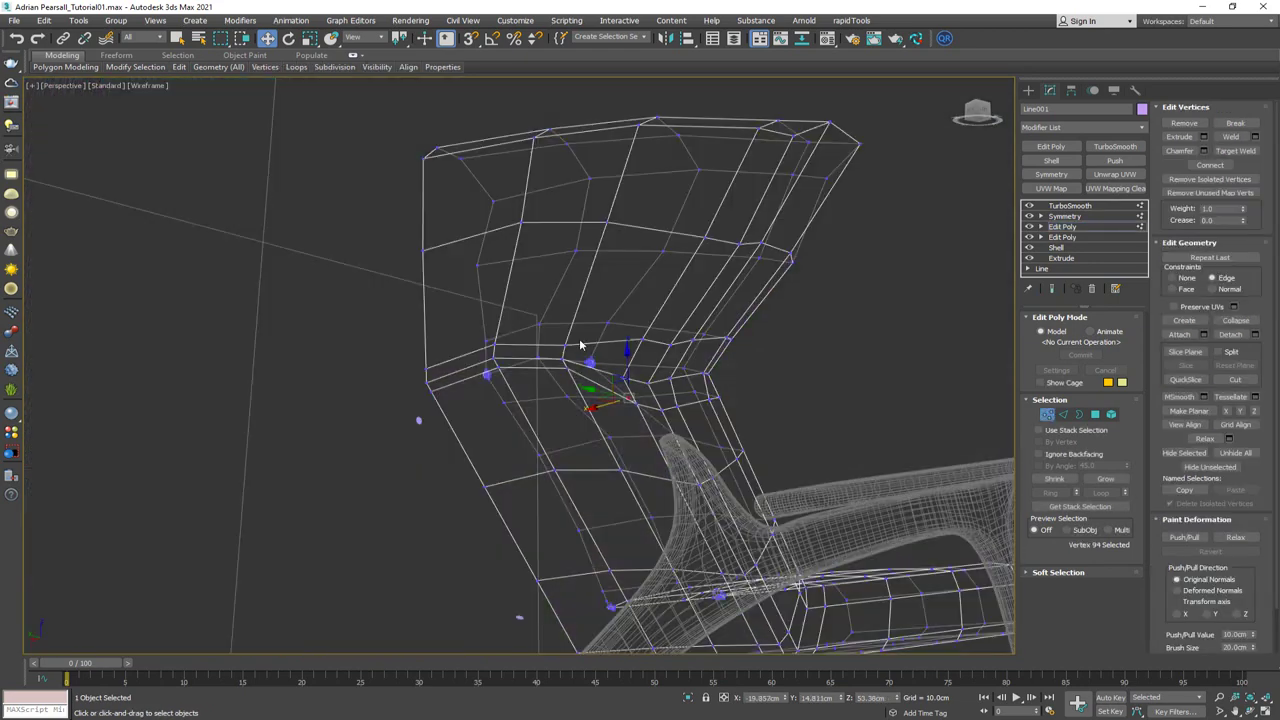
left_click(577, 344)
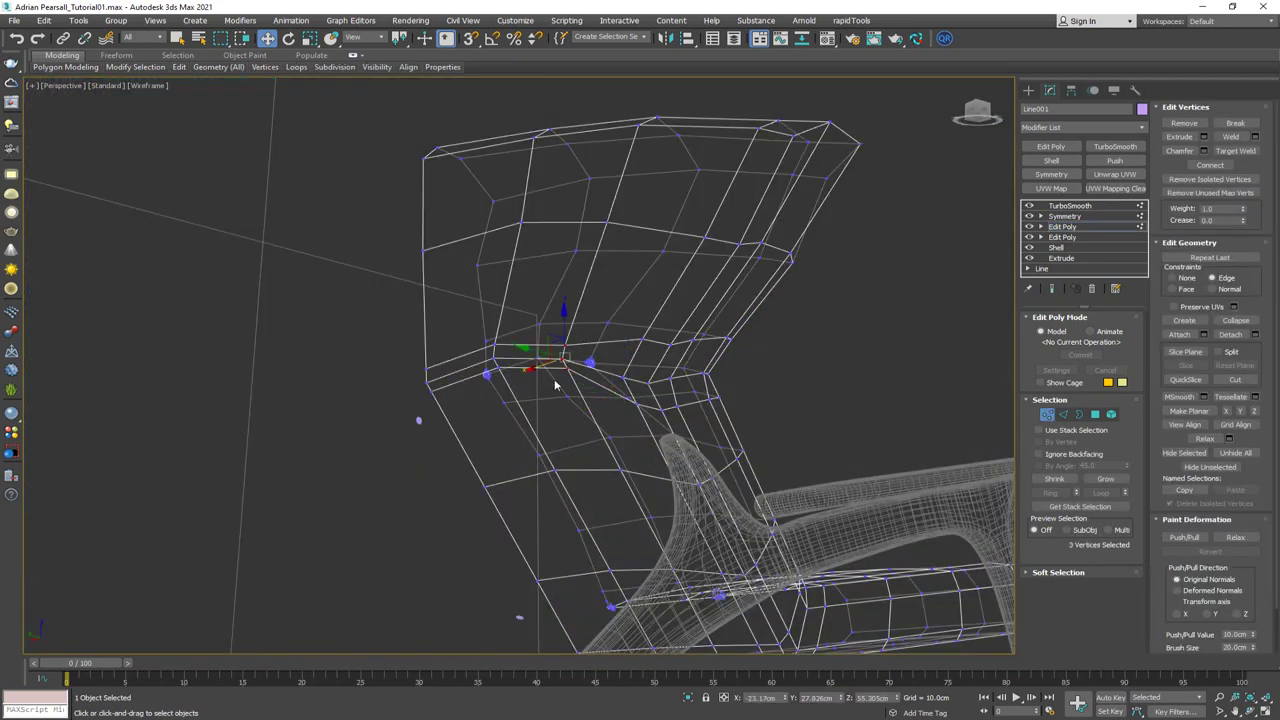
mouse_move(584, 357)
middle_mouse_down("alt")
mouse_move(603, 343)
mouse_move(566, 366)
mouse_move(570, 350)
middle_mouse_up("alt")
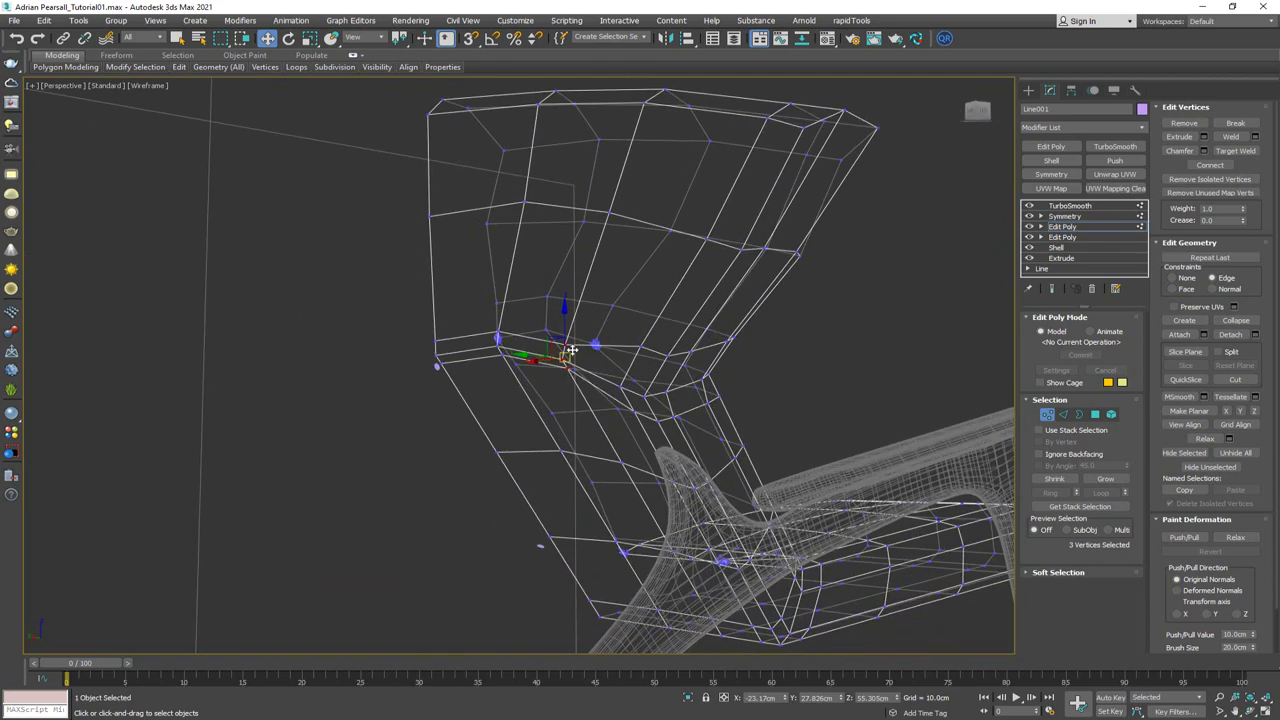
left_click_drag(566, 325, 569, 318)
middle_click_drag(569, 318, 552, 320, "alt")
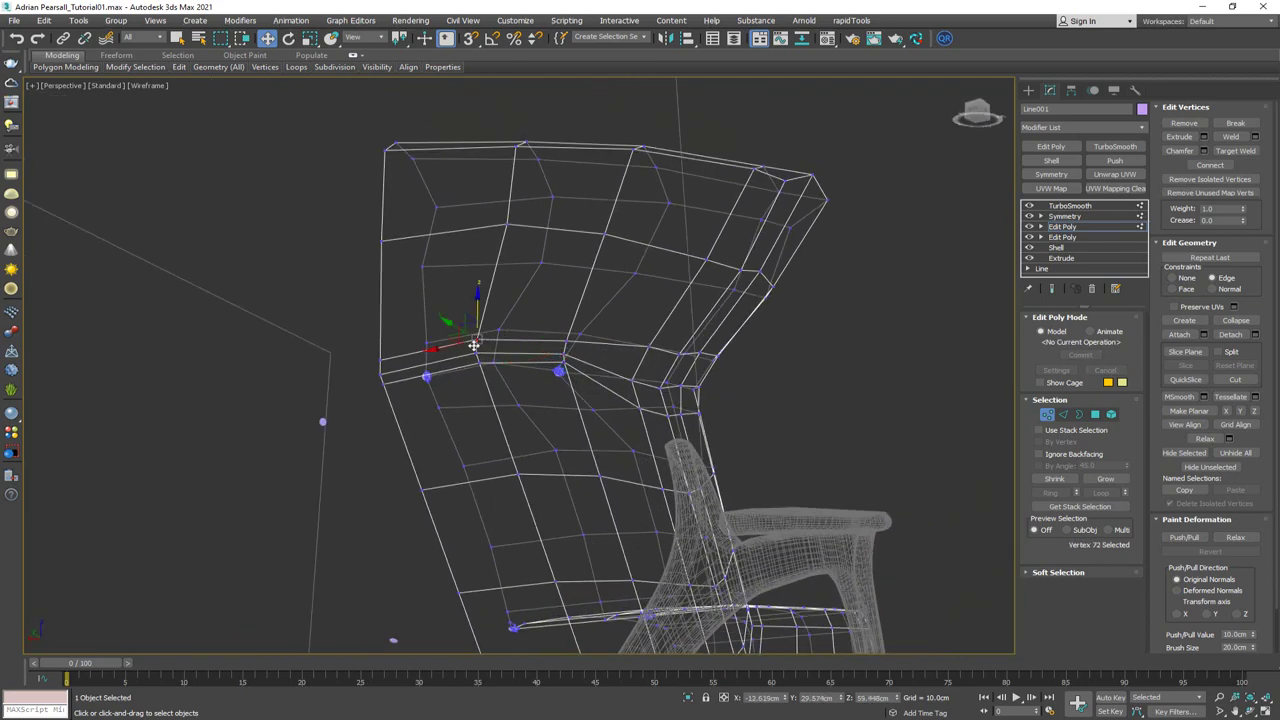
middle_click_drag(477, 363, 521, 331, "alt")
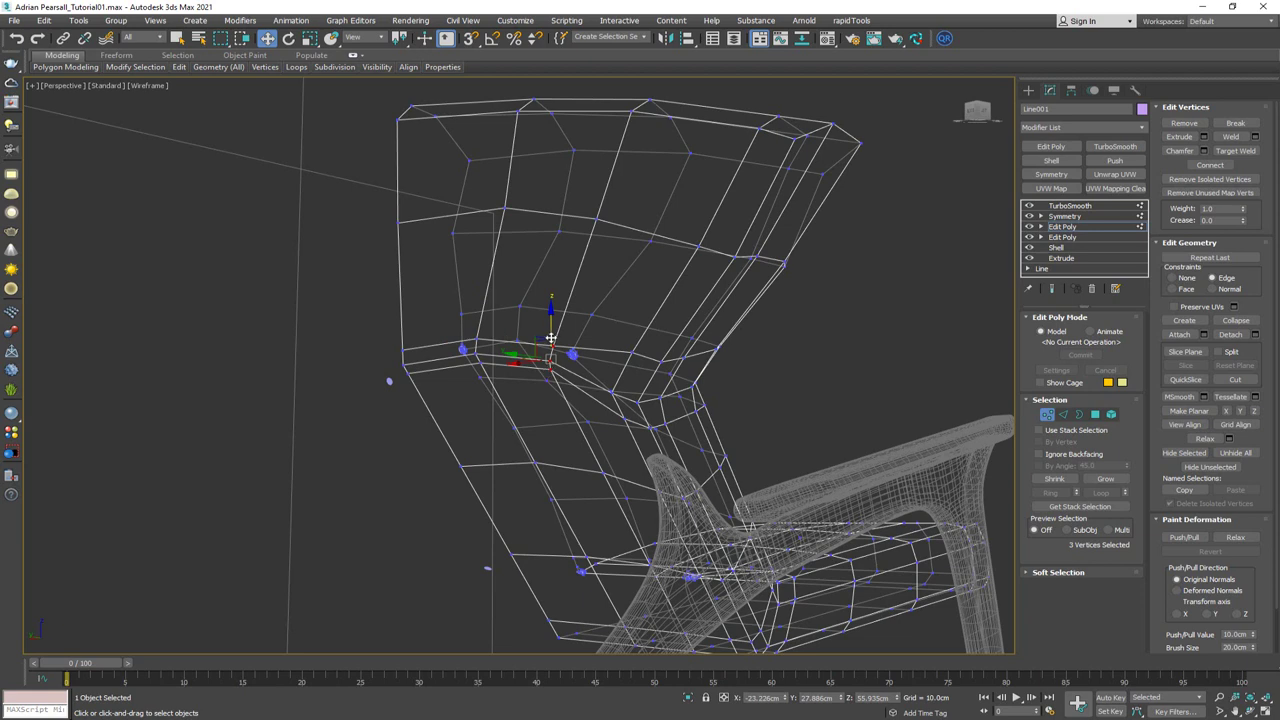
left_click_drag(551, 338, 552, 343)
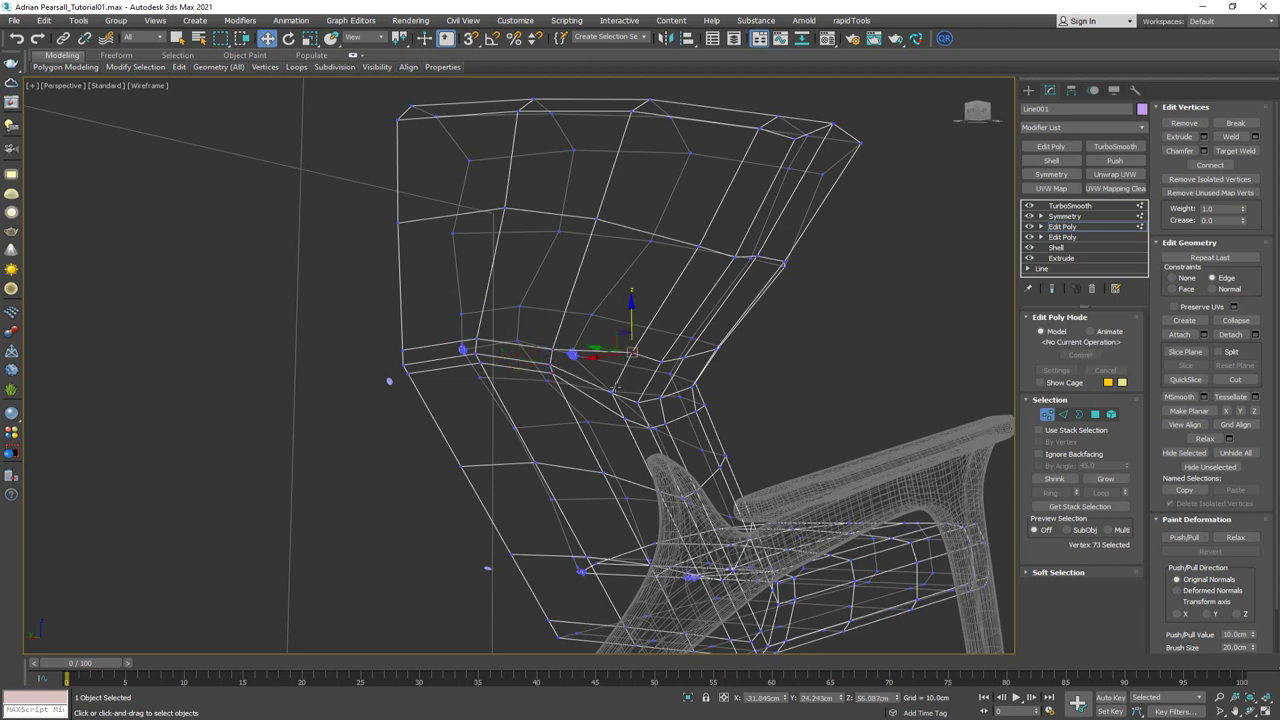
Slide the next three rear crease vertices toward the side to about Z 53.2 cm and inspect the smoothed cushion
left_click_drag(621, 371, 623, 374)
key("ctrl+e")
key("F3")
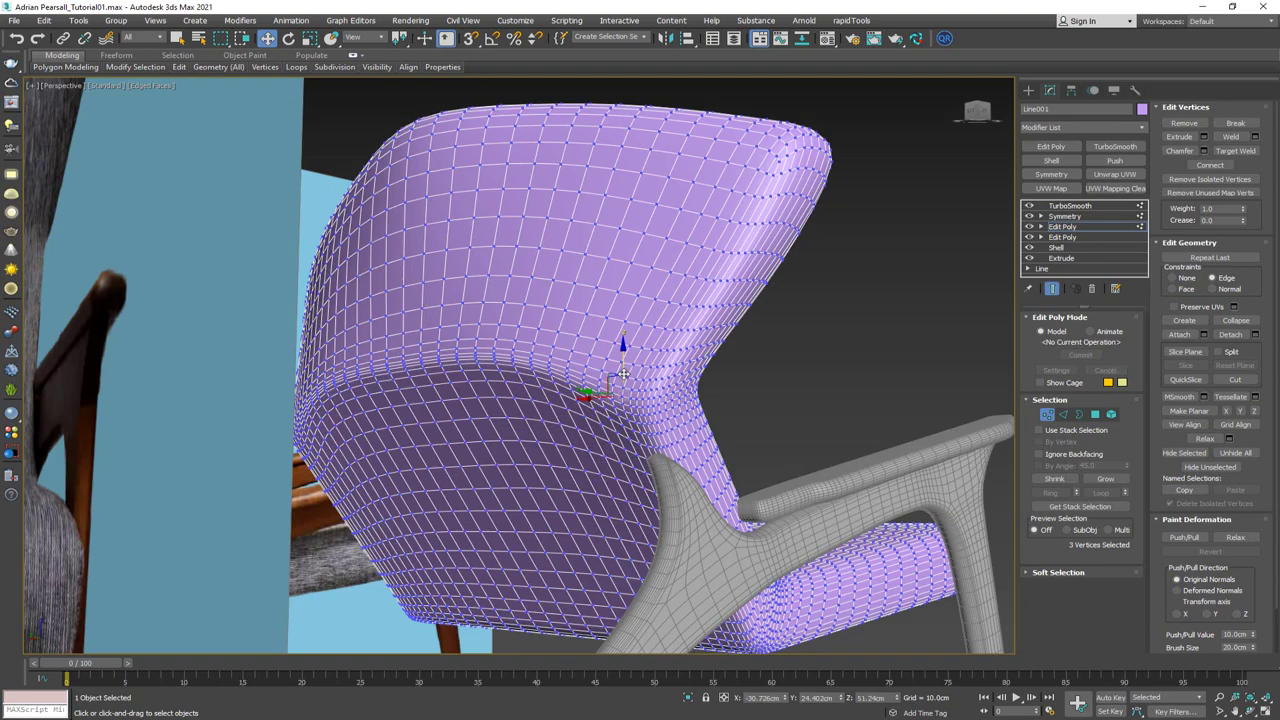
left_click(1047, 412)
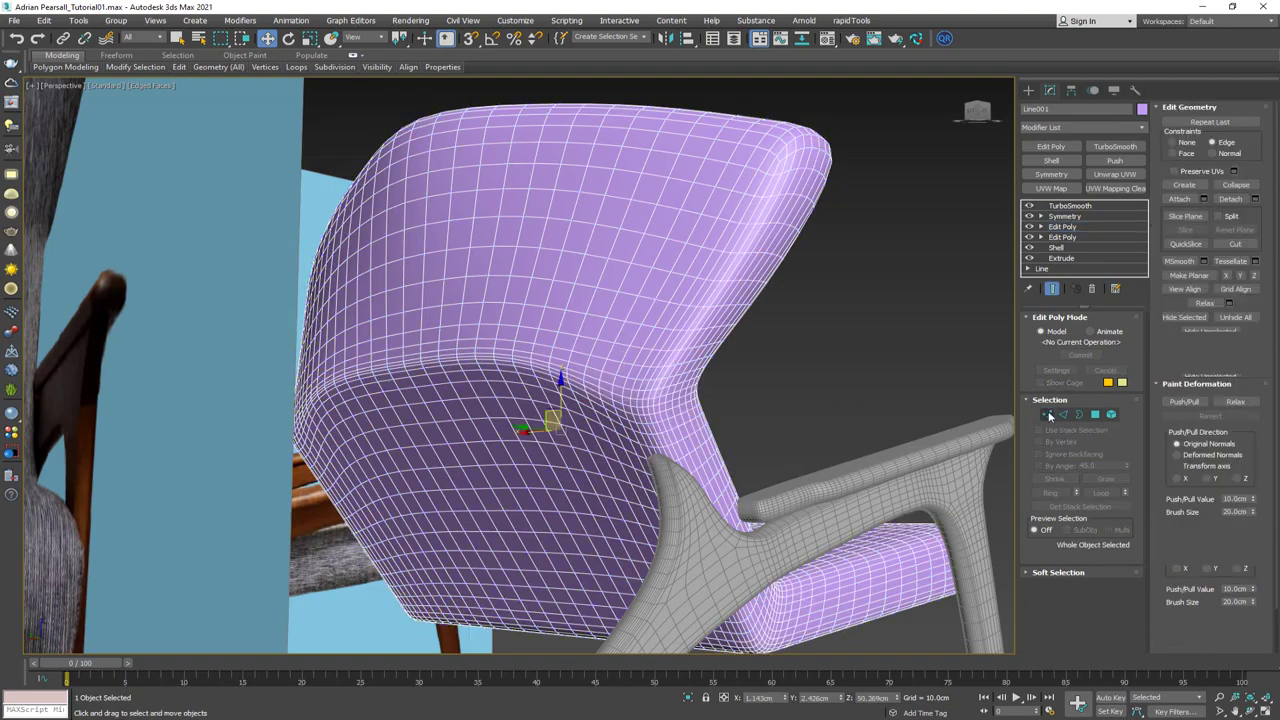
left_click(863, 374)
key("F4")
scroll(668, 399, "down", 4)
middle_click_drag(670, 398, 557, 354, "alt")
In the cushion's upper Edit Poly, shift the centre vertex on the backrest's top edge rearward with no constraint
left_click(615, 391)
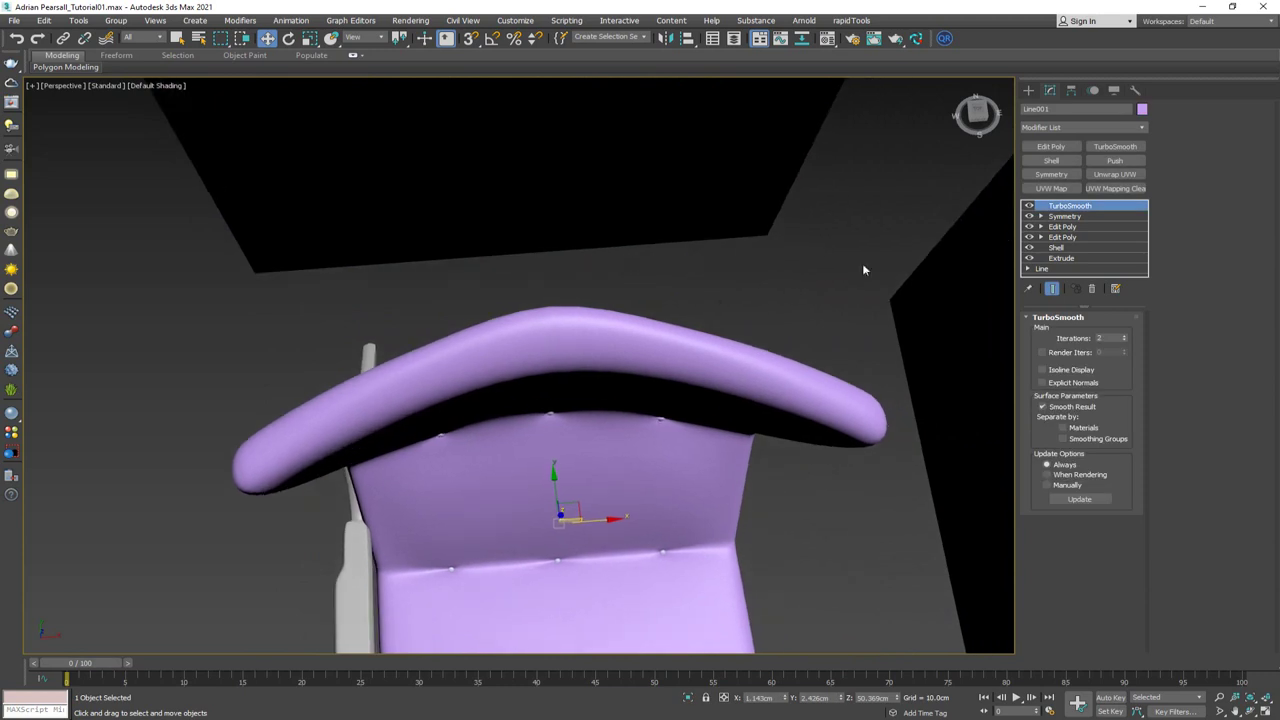
left_click(1075, 226)
key("F4")
scroll(592, 343, "up", 2)
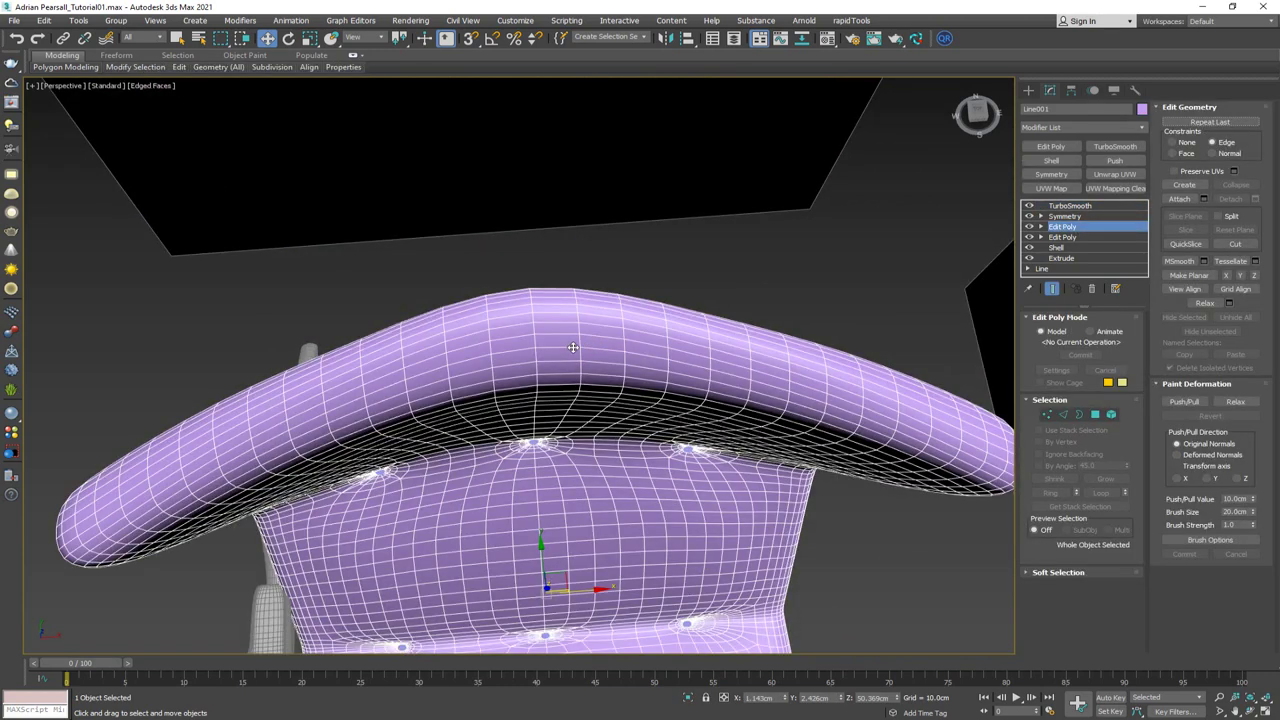
key("ctrl+e")
key("1")
left_click(533, 308)
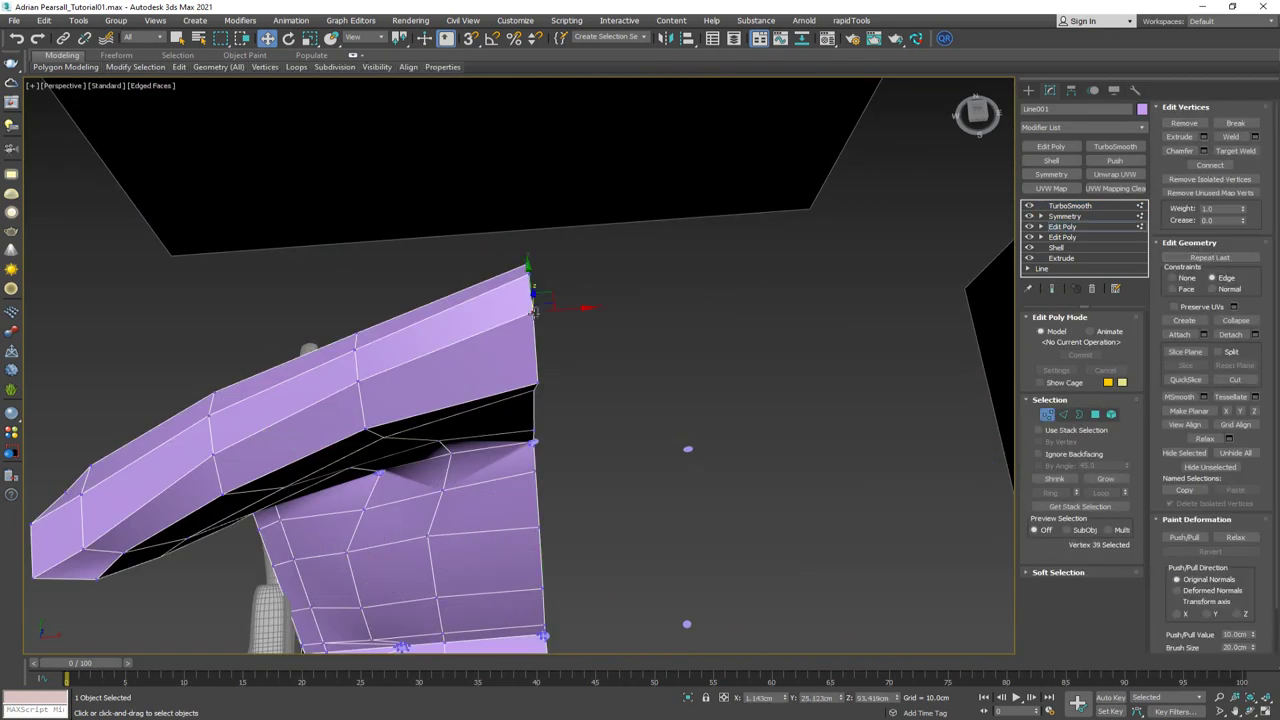
middle_click_drag(532, 276, 604, 300, "alt")
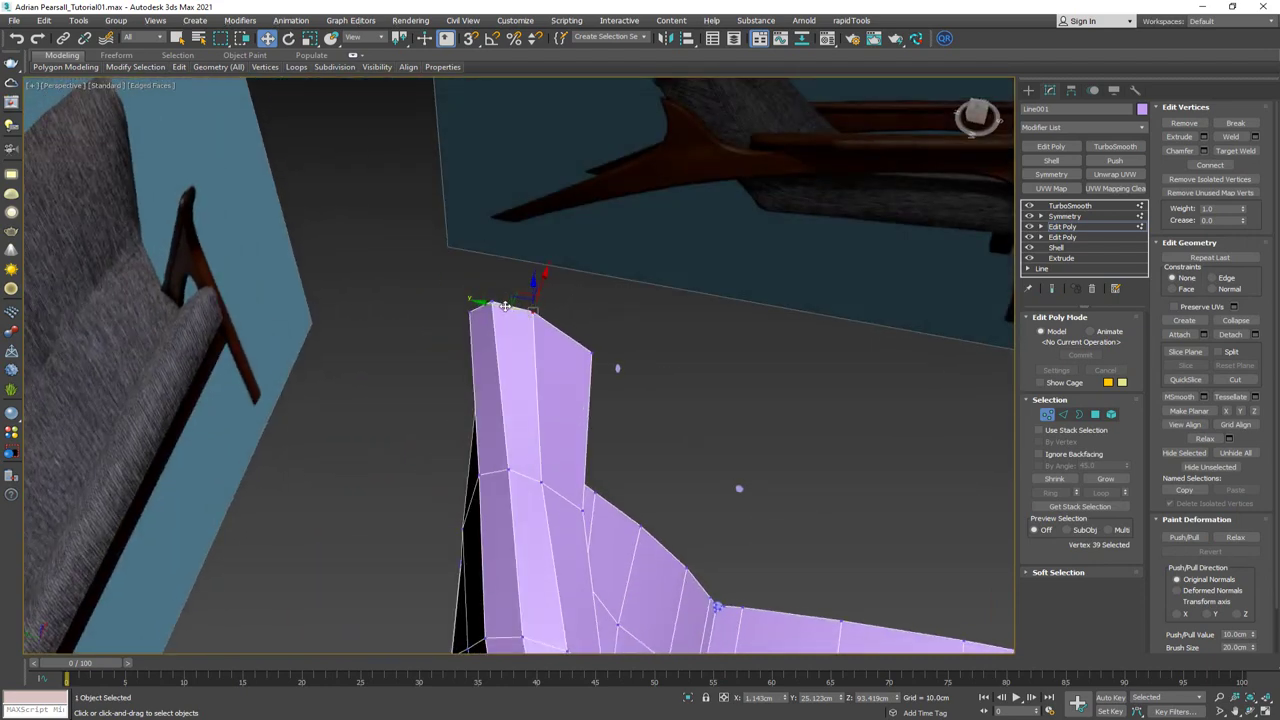
left_click_drag(505, 305, 482, 298)
Move the top-edge vertex beside the backrest's centre slightly forward in the YZ plane and check the smoothed result
middle_click_drag(484, 298, 563, 312, "alt")
left_click(567, 362)
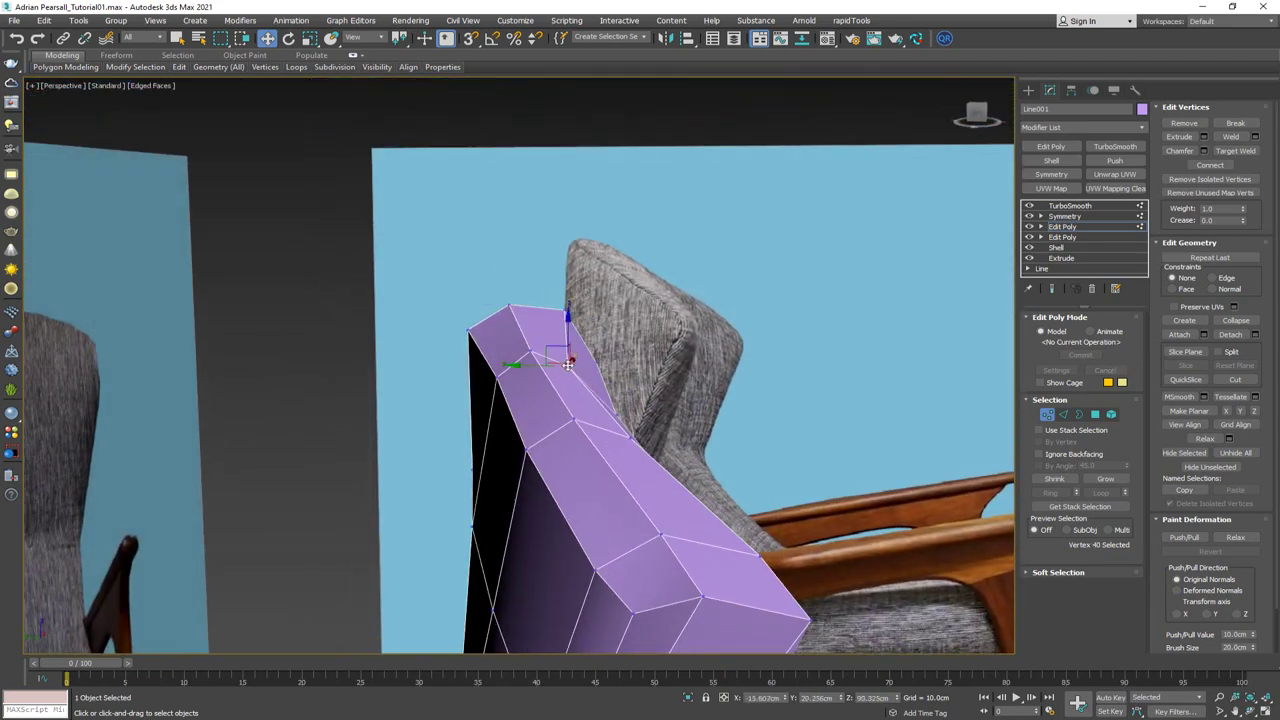
left_click_drag(546, 345, 558, 336)
middle_click_drag(560, 334, 583, 360, "alt")
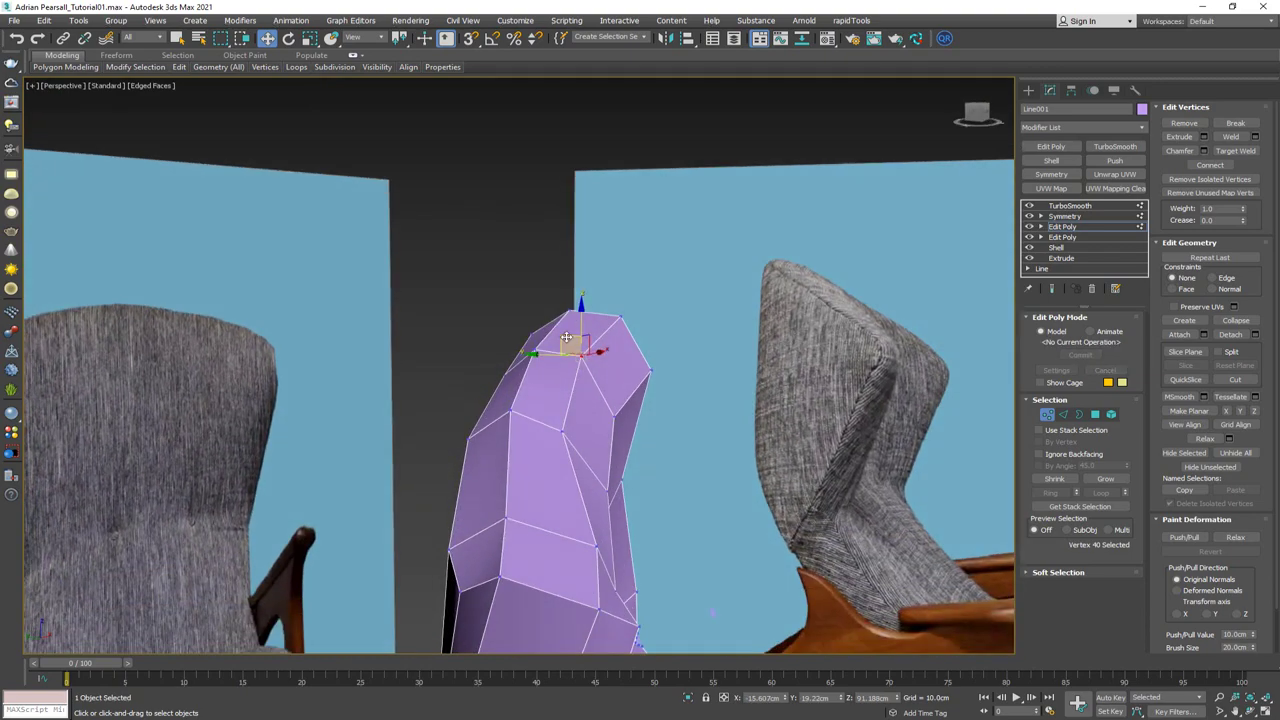
left_click_drag(567, 337, 566, 344)
key("ctrl+q")
middle_click_drag(625, 375, 737, 377, "alt")
left_click(1045, 416)
middle_click_drag(769, 420, 714, 363, "alt")
key("F4")
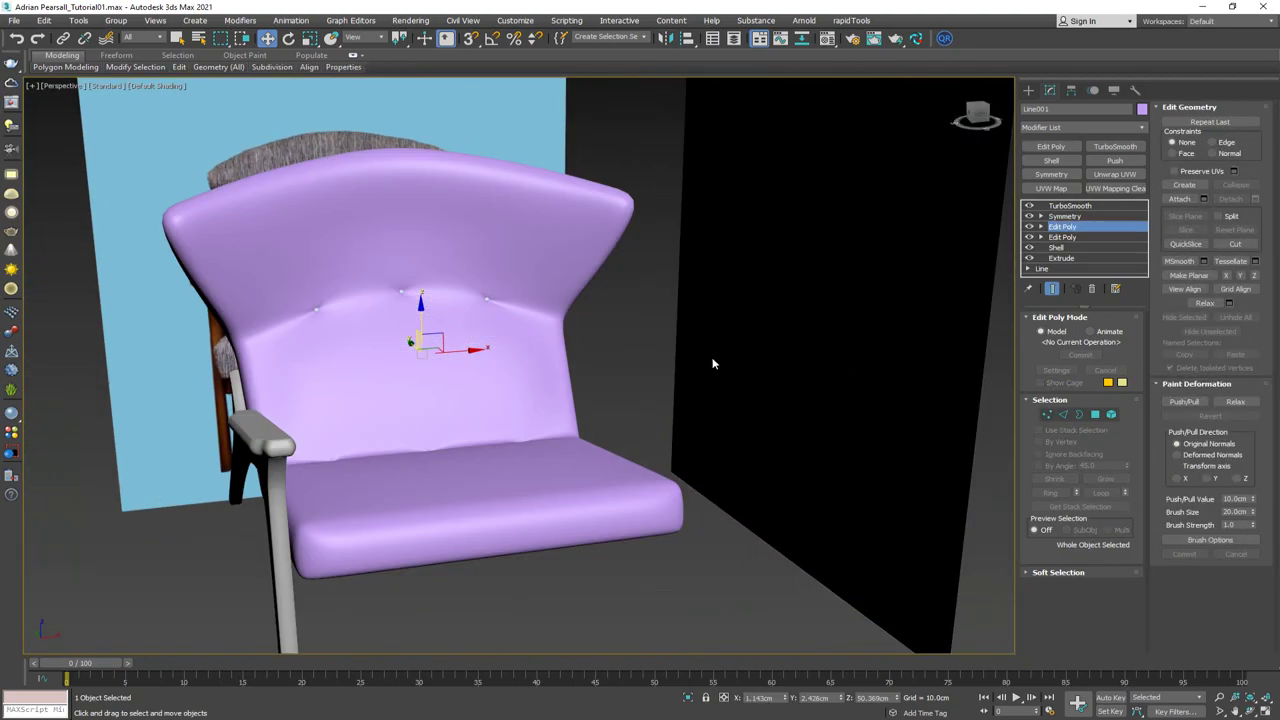
Select the chair's leg frame and armrest and mirror them along X as a copy
key("F4")
mouse_move(596, 392)
middle_mouse_down("alt")
mouse_move(668, 398)
mouse_move(638, 417)
mouse_move(598, 400)
middle_mouse_up("alt")
middle_click_drag(479, 441, 473, 425, "alt")
left_click(459, 433, "ctrl")
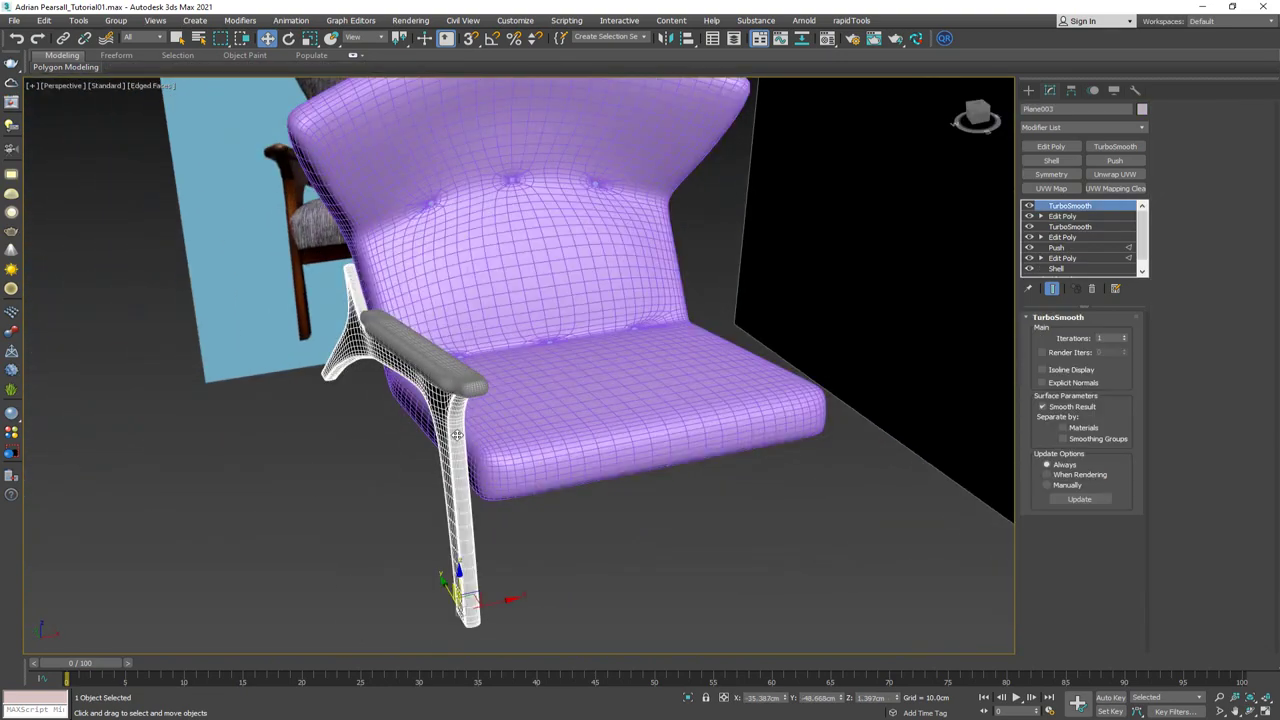
middle_click_drag(517, 387, 493, 383, "alt")
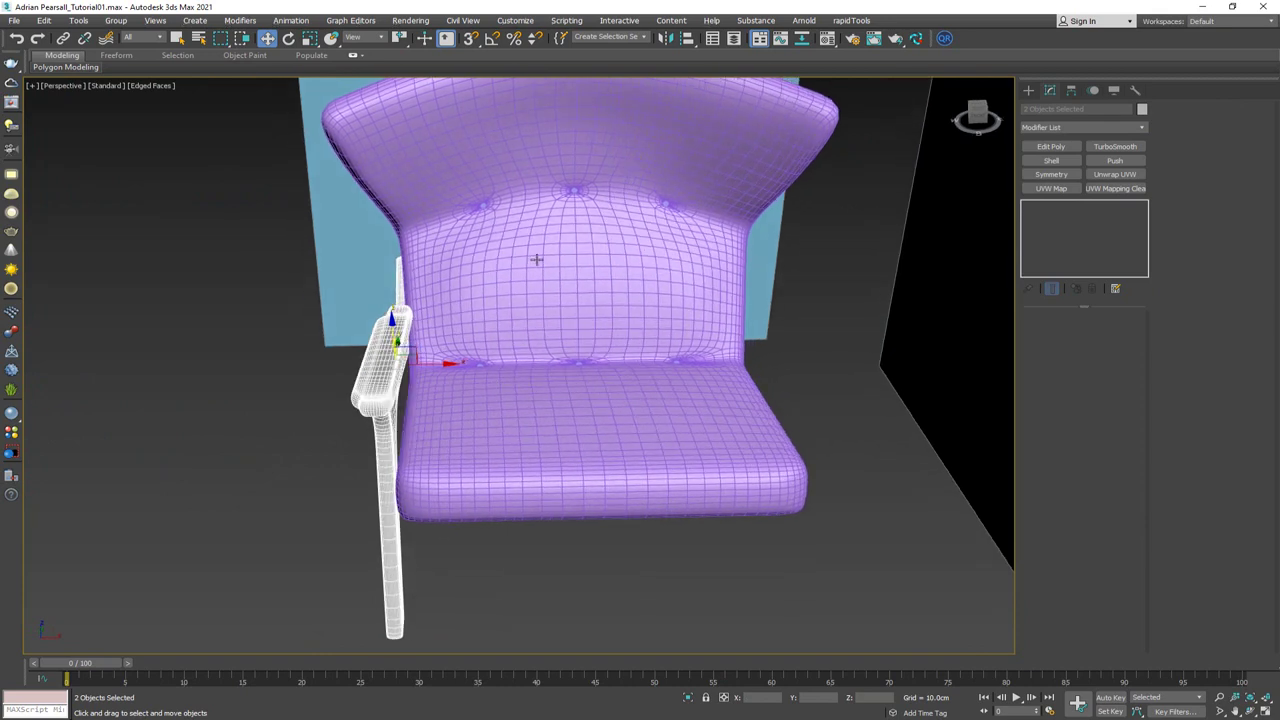
left_click(665, 38)
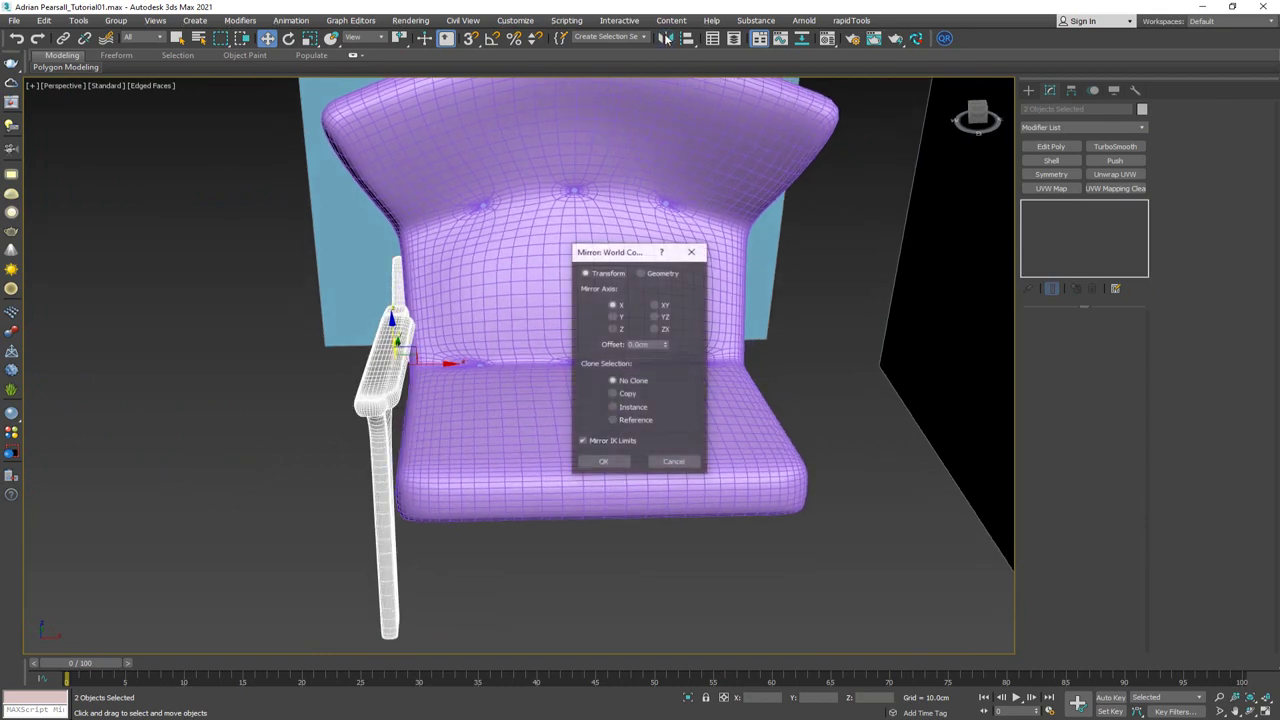
left_click(624, 394)
left_click(604, 462)
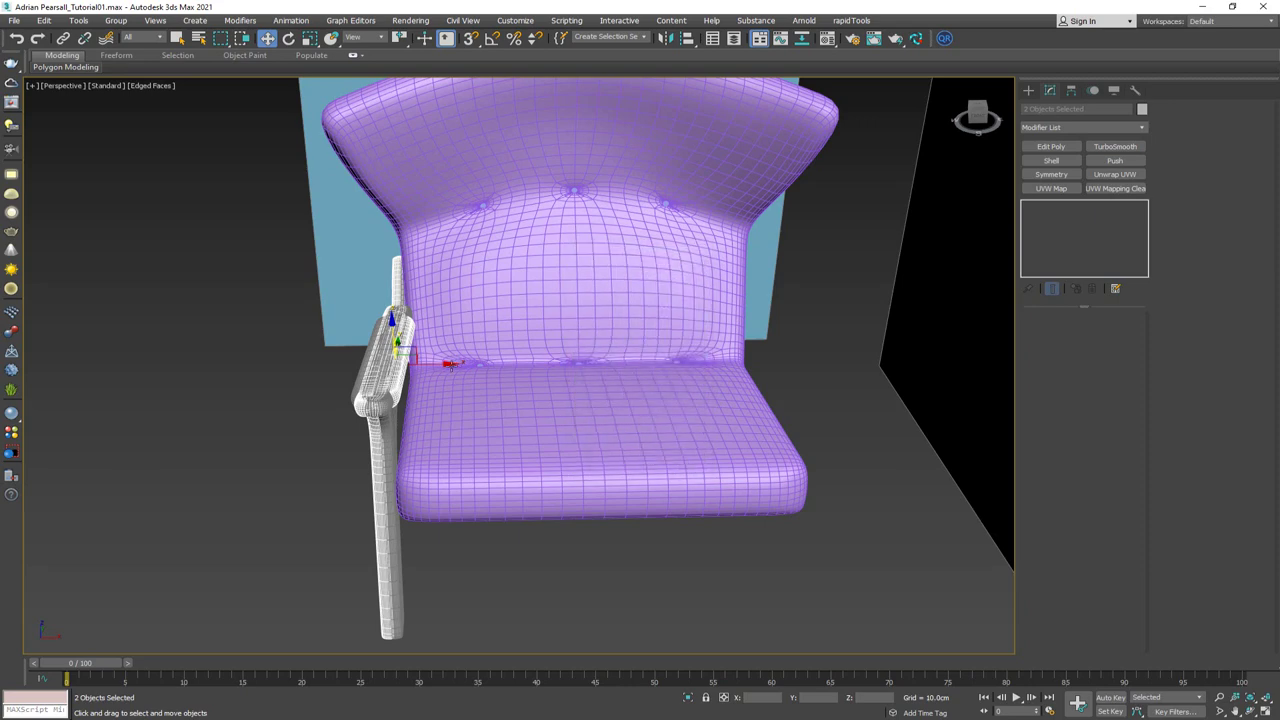